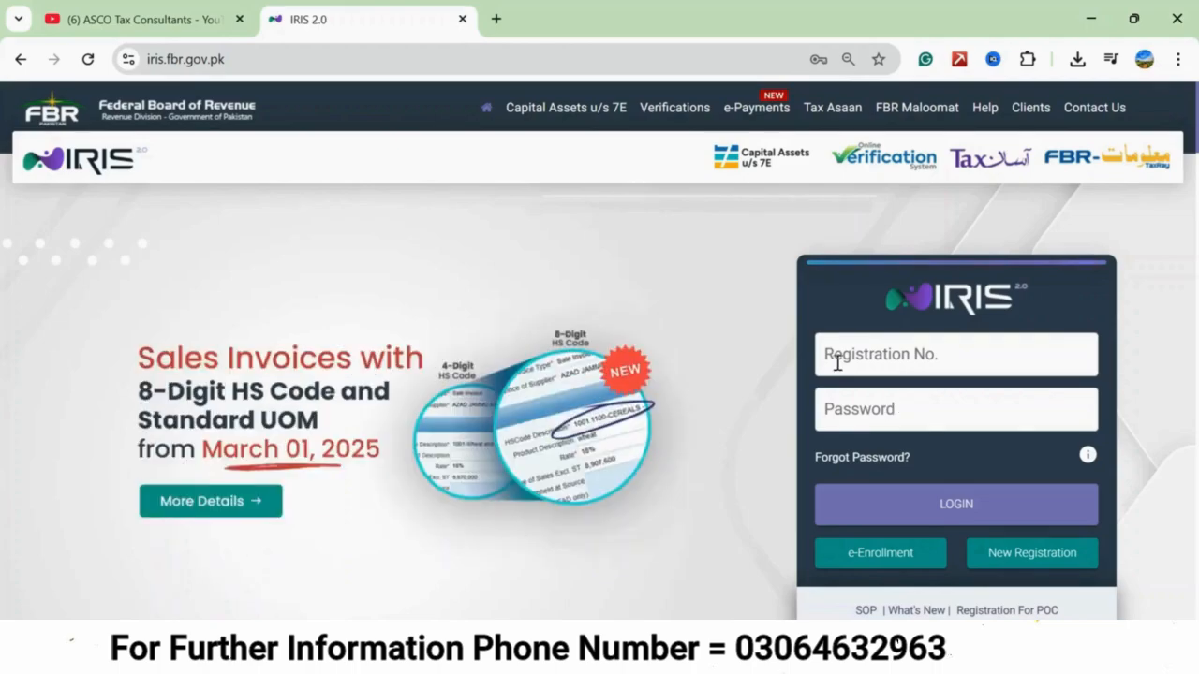
Fill in the registration number and account password, and log in to IRIS.
click(948, 353)
click(956, 401)
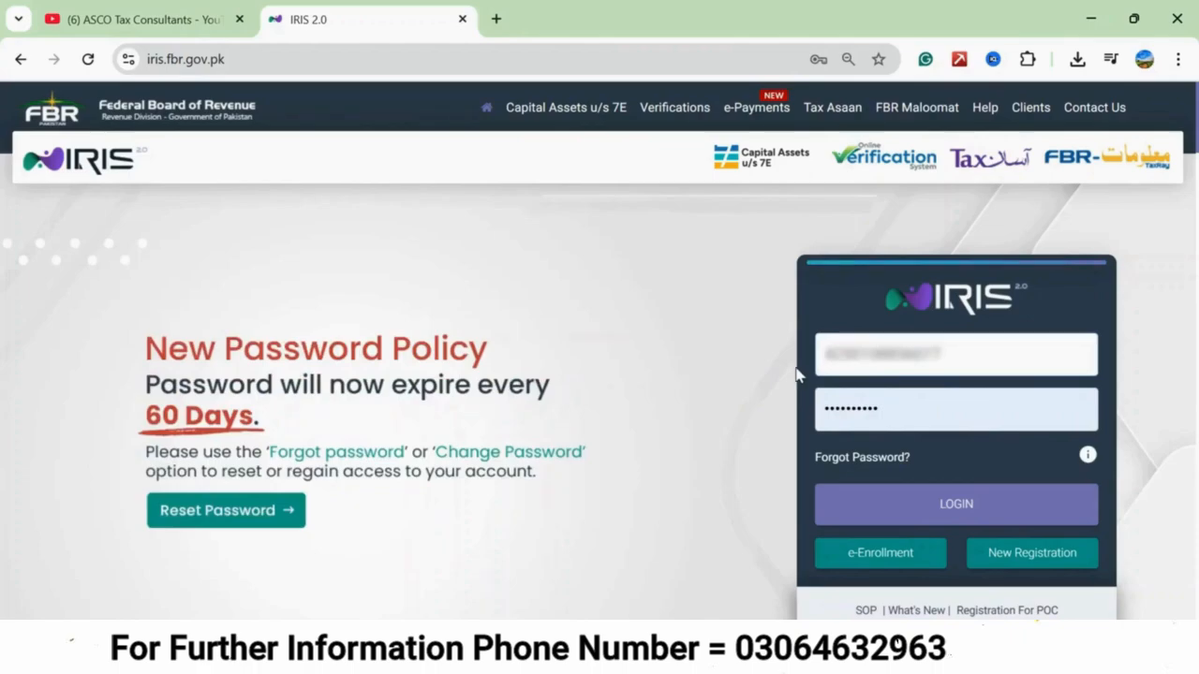
click(909, 503)
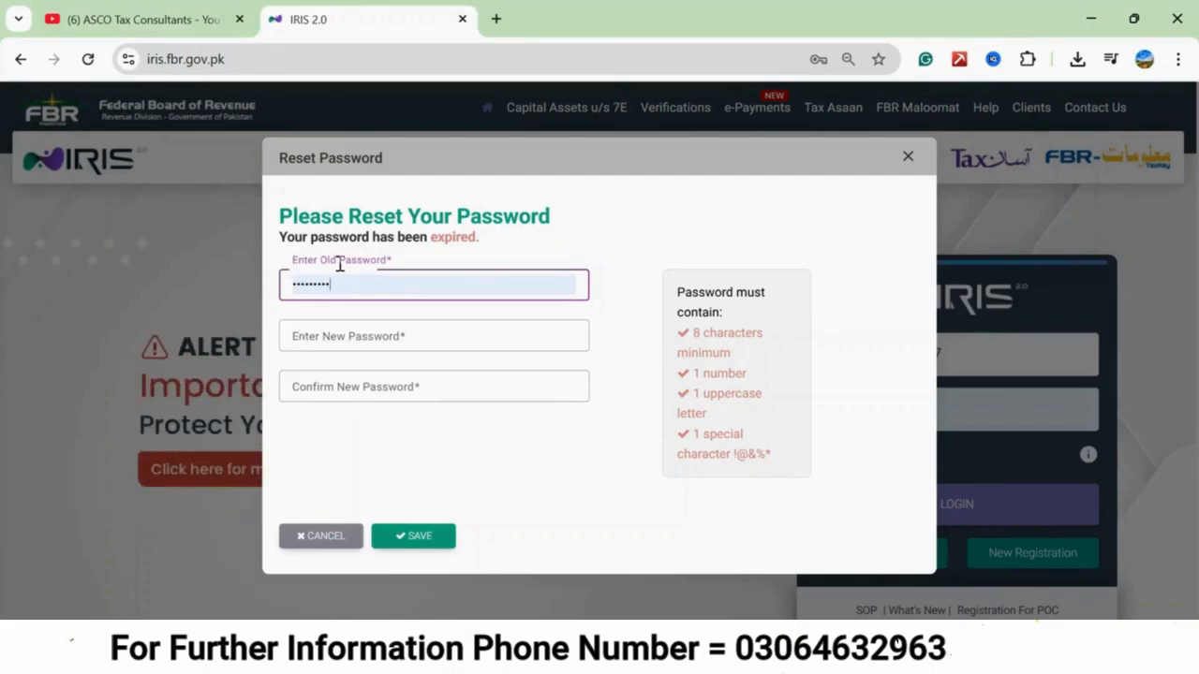
Reset the expired password by entering the old password and a new password with its confirmation, and save the change.
click(291, 345)
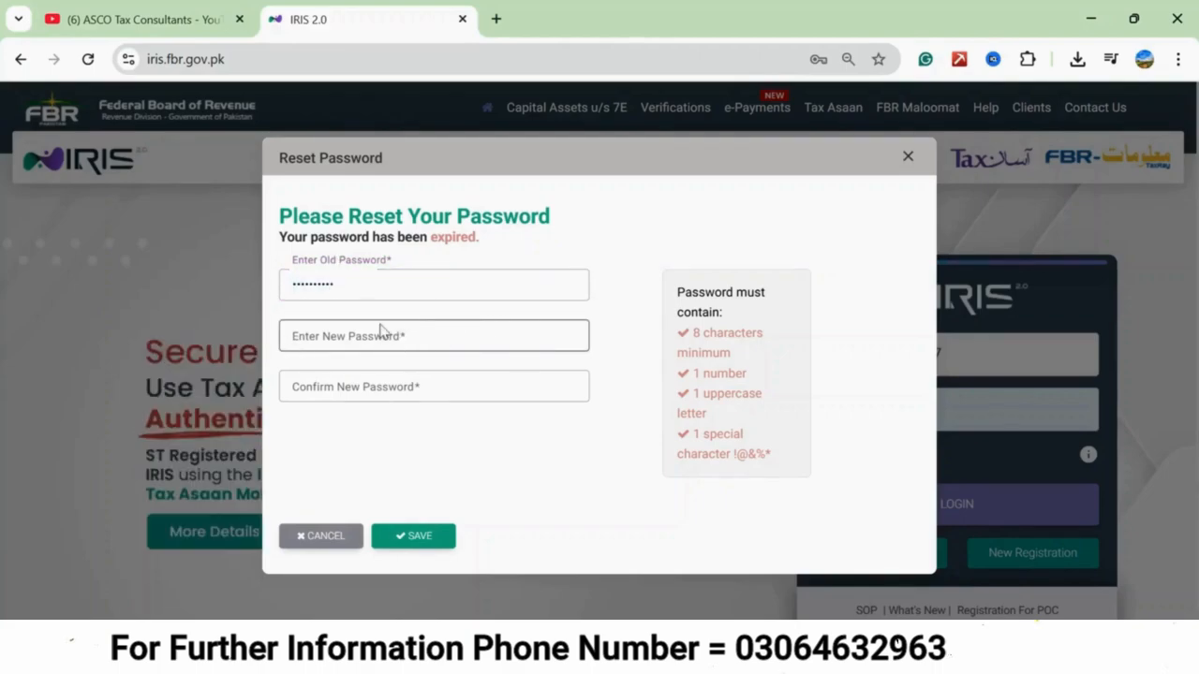
click(328, 336)
text(•••••••)
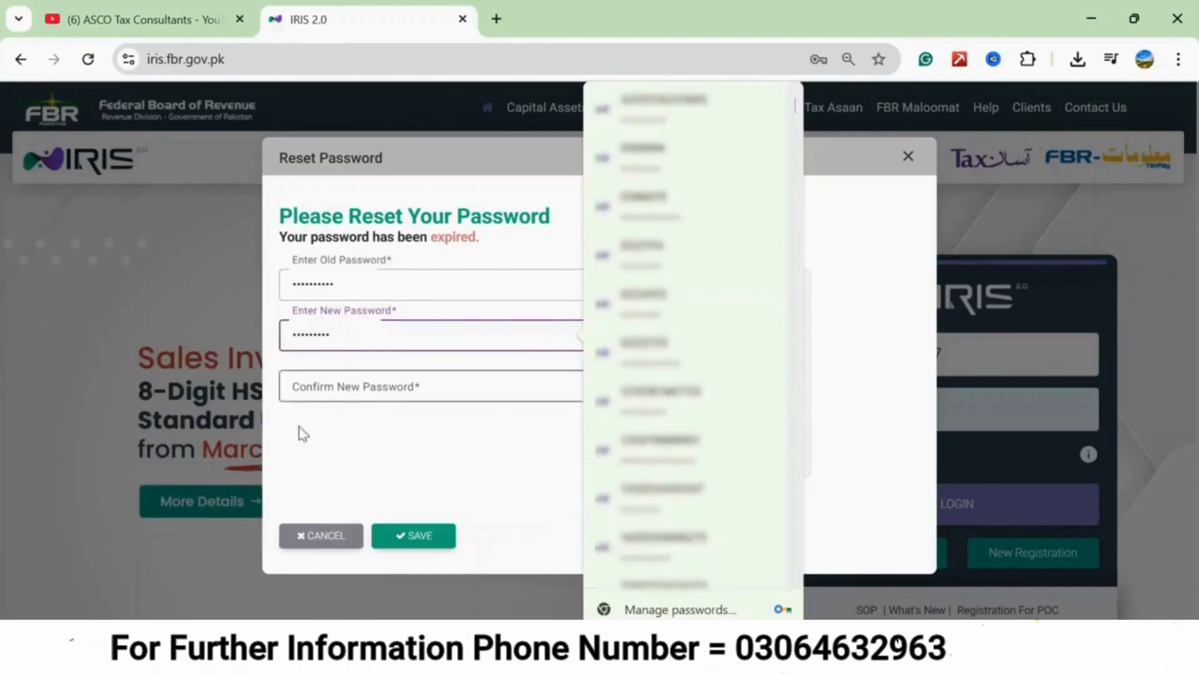
click(301, 434)
click(296, 389)
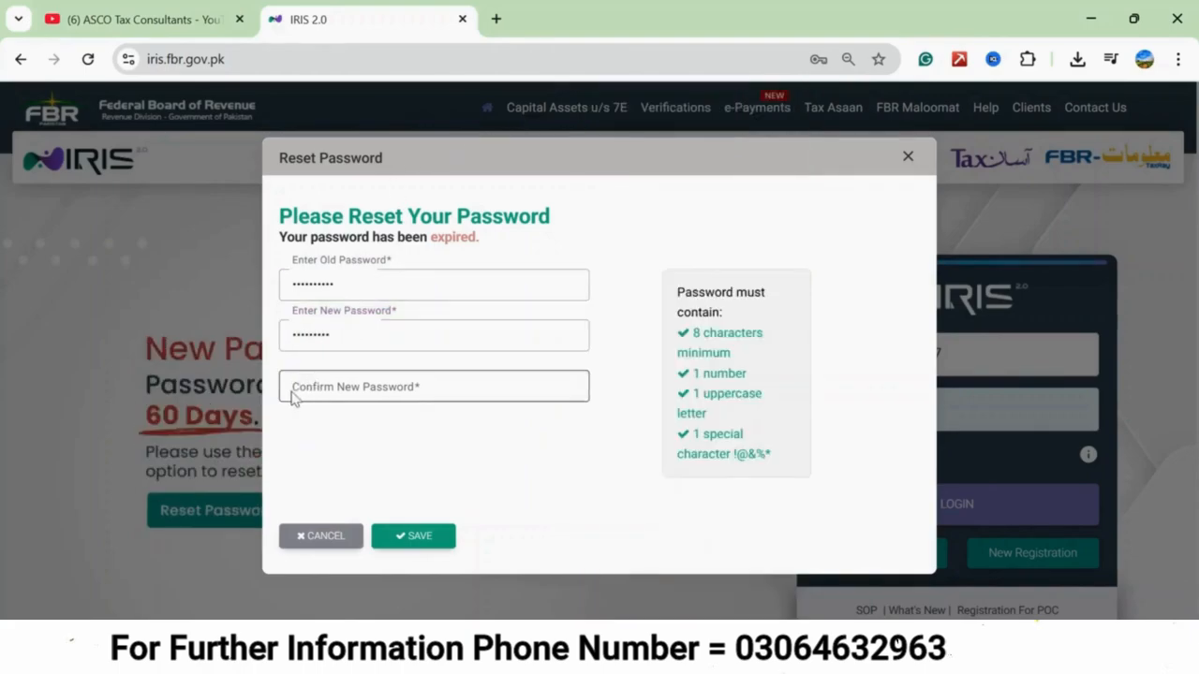
click(331, 335)
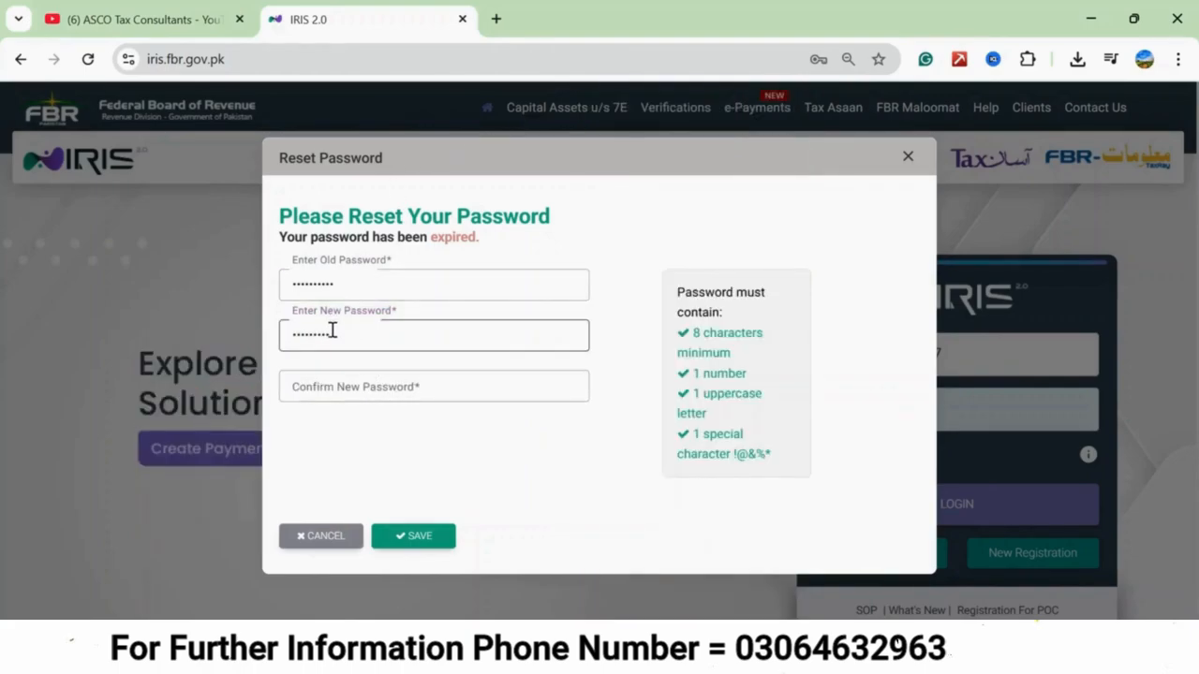
click(318, 393)
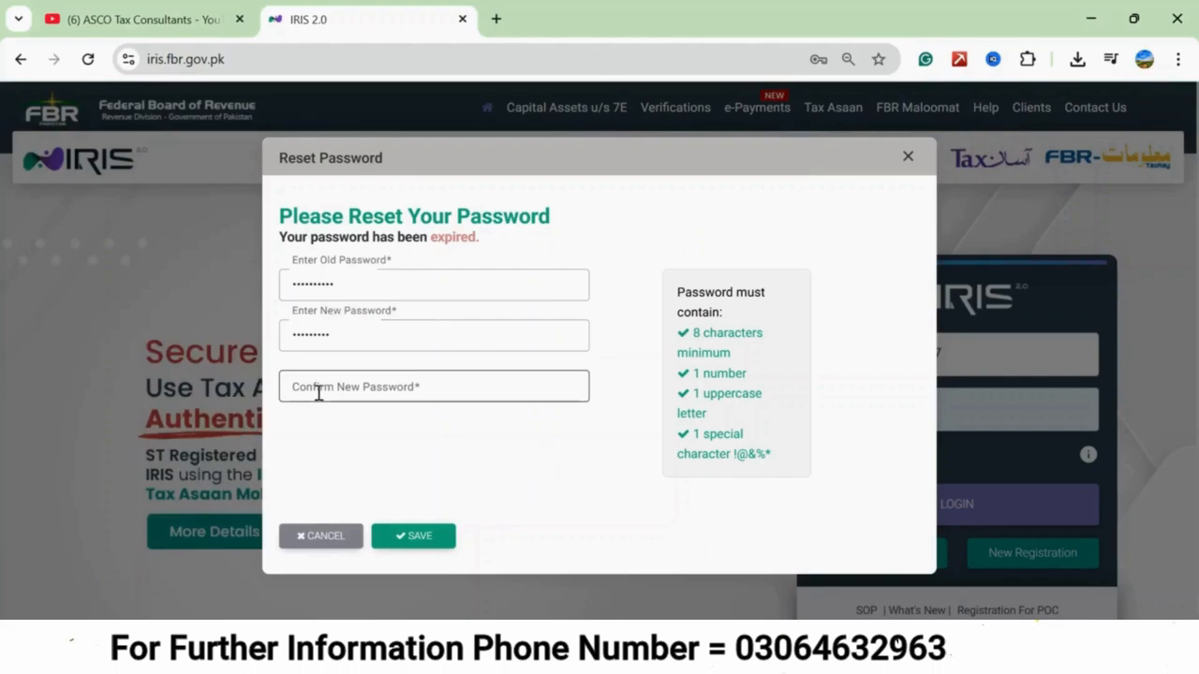
text(•••••••••)
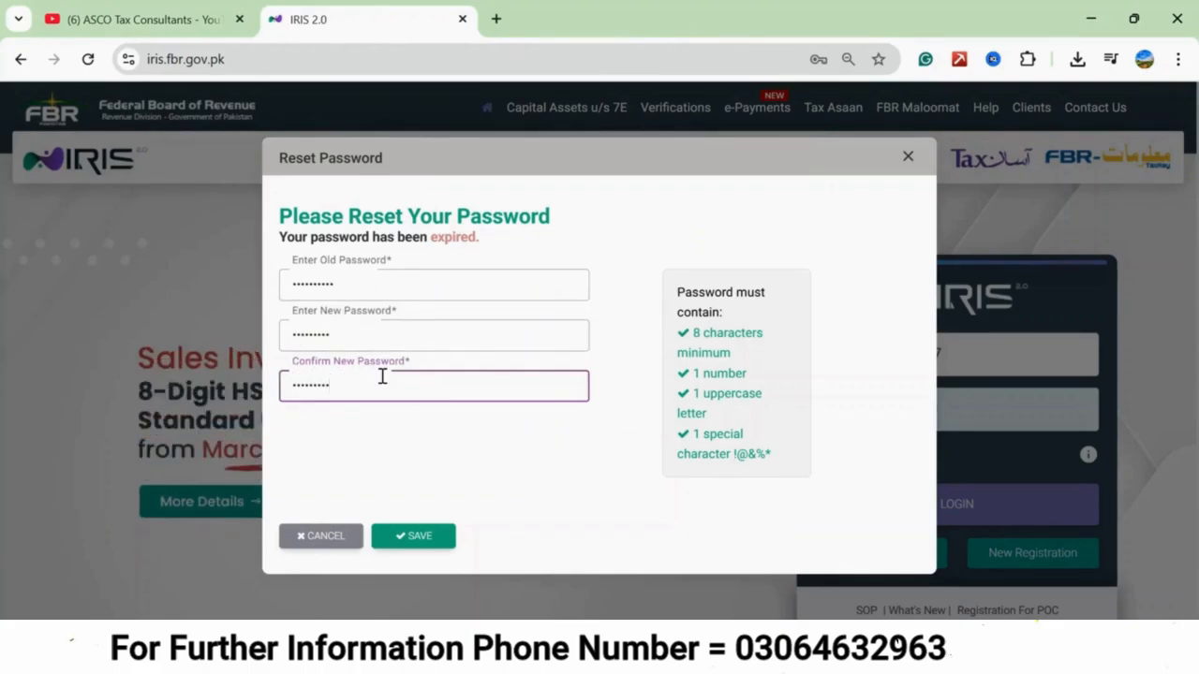
click(415, 538)
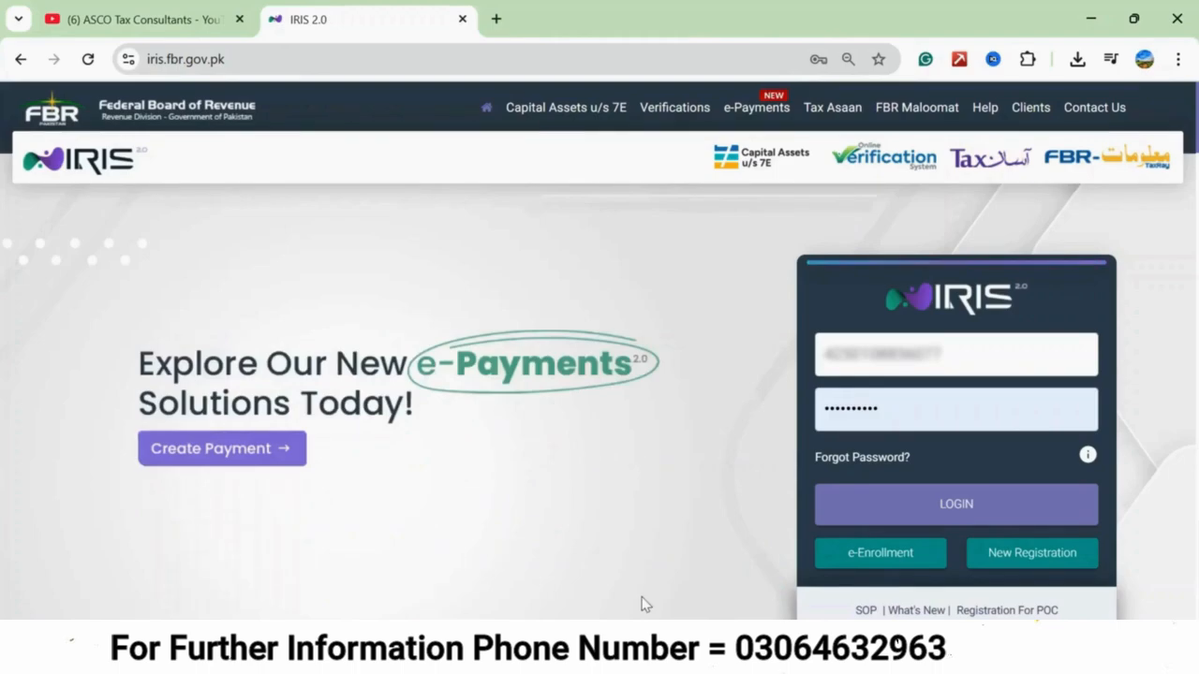
Log in again with the new account password.
text(••••••)
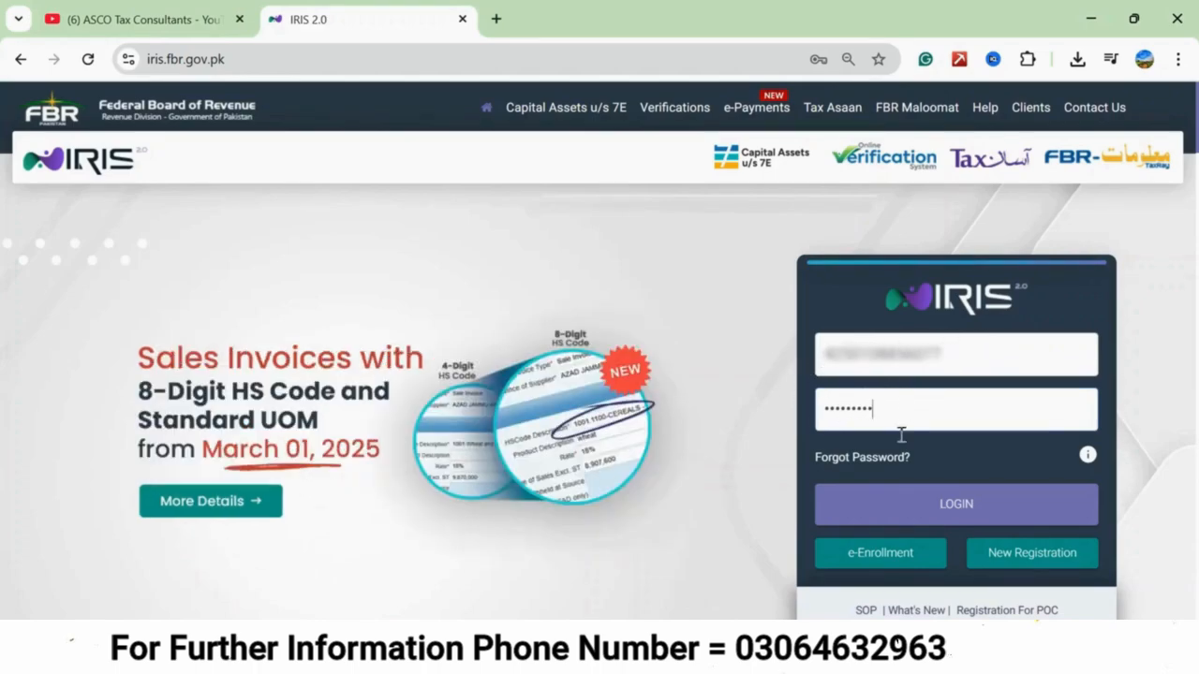
click(898, 508)
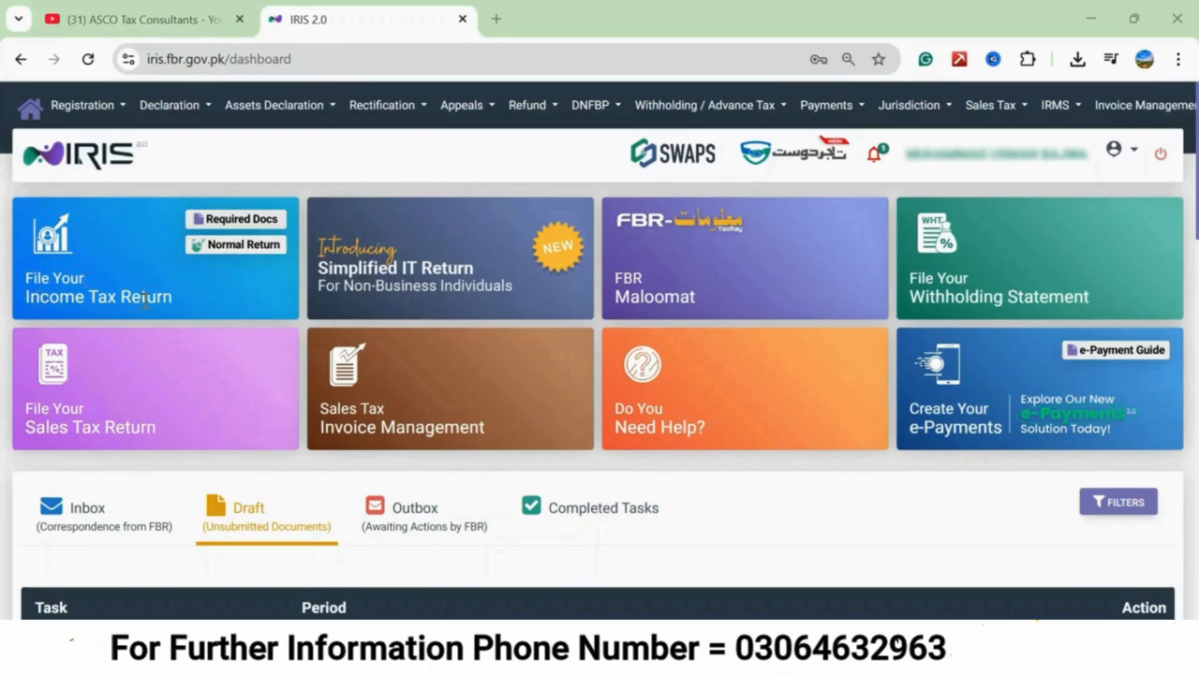
Start a normal income tax return for the tax period 01-JUL-2024 - 30-JUN-2025.
click(248, 253)
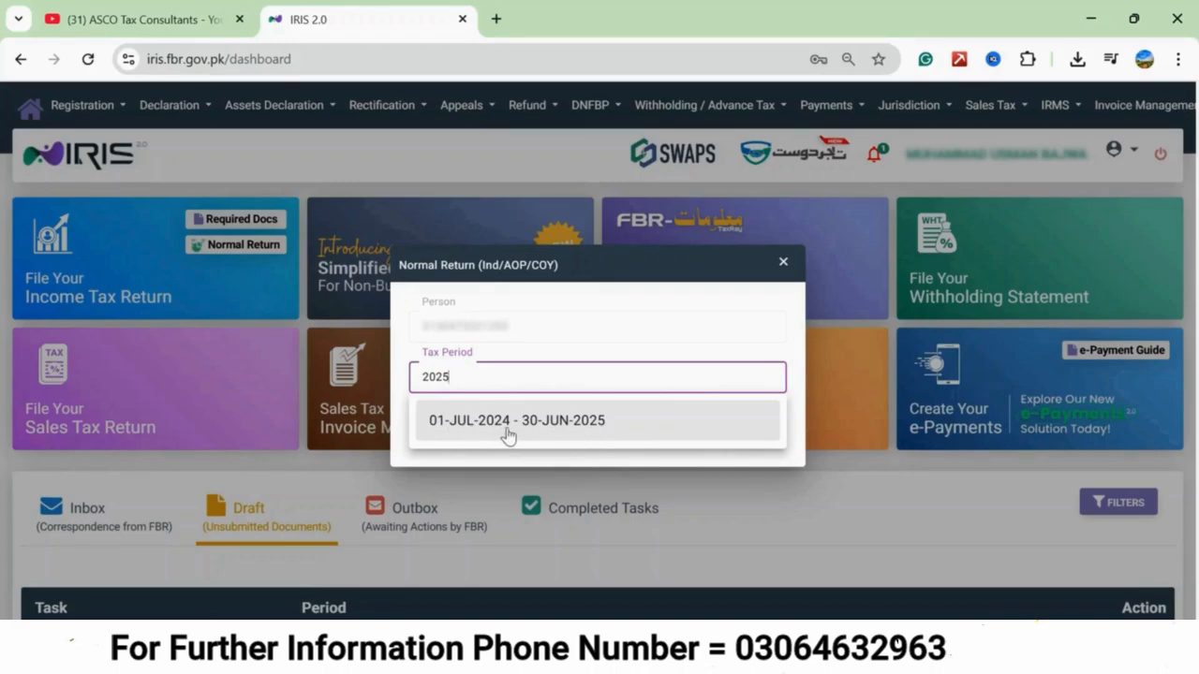
click(604, 430)
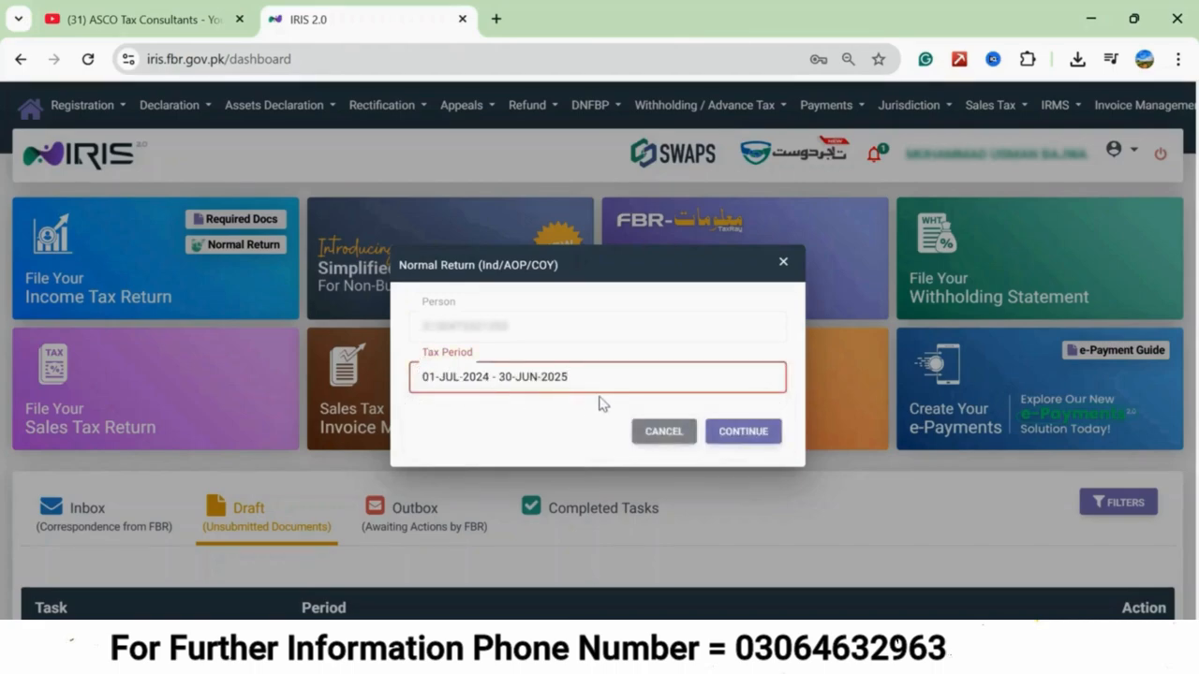
click(746, 438)
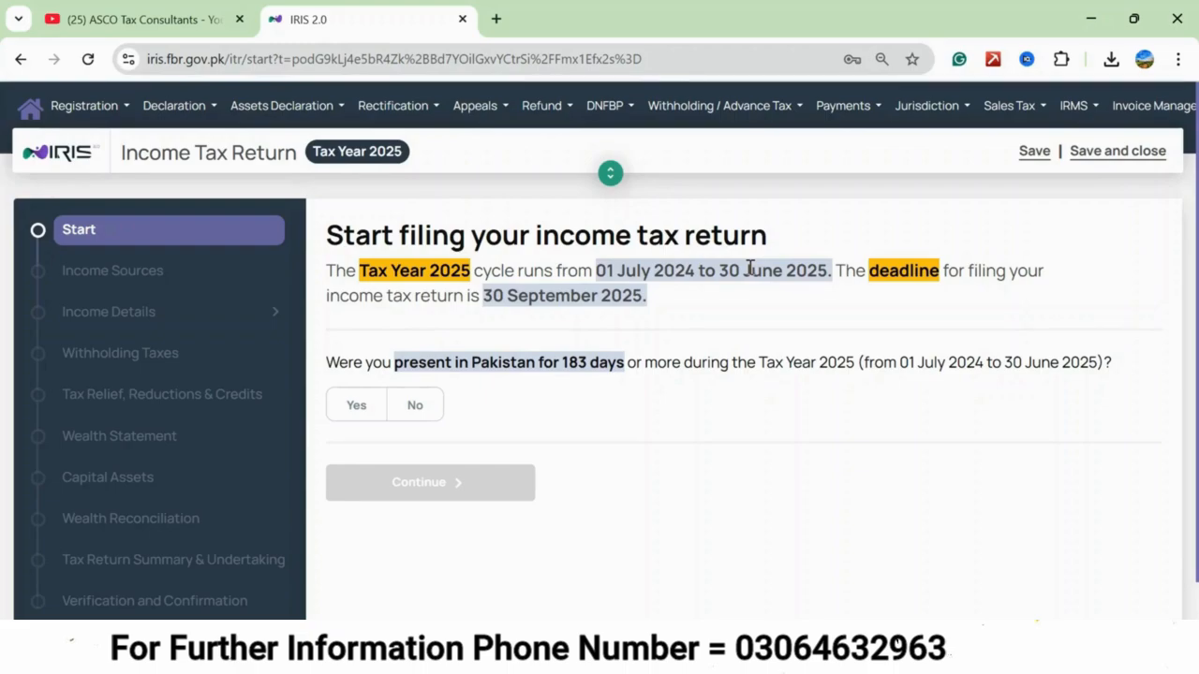
Answer No to being present in Pakistan for 183 days or more, and continue to the income sources.
click(414, 407)
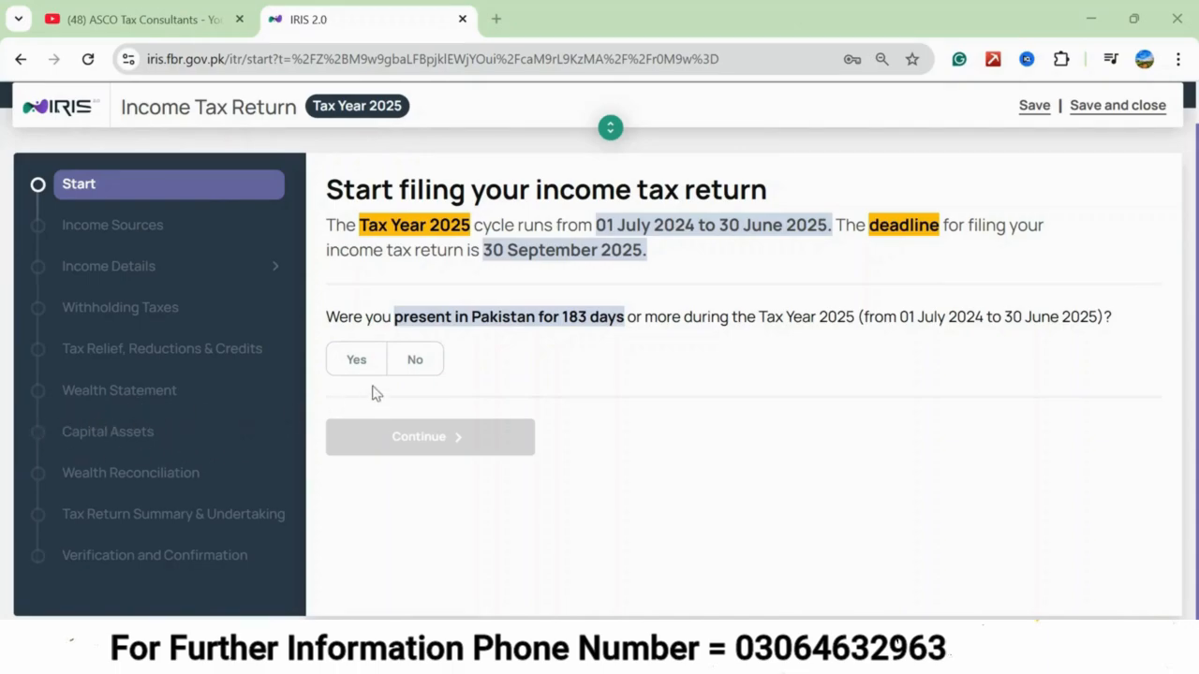
click(417, 367)
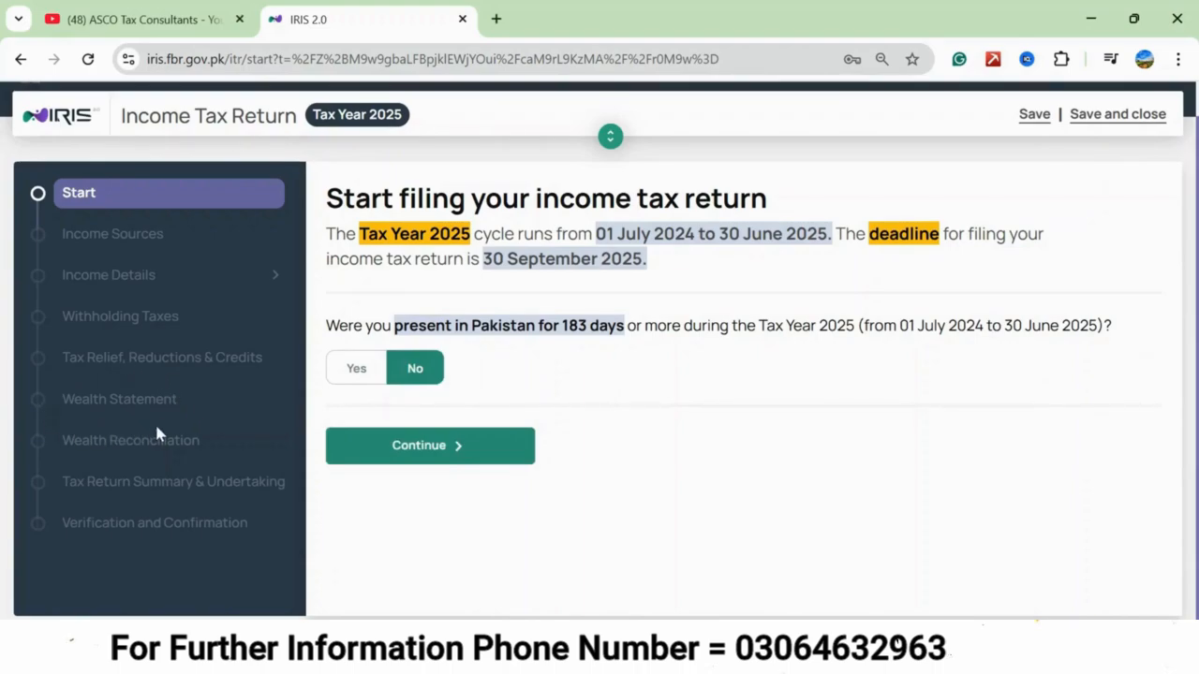
click(459, 453)
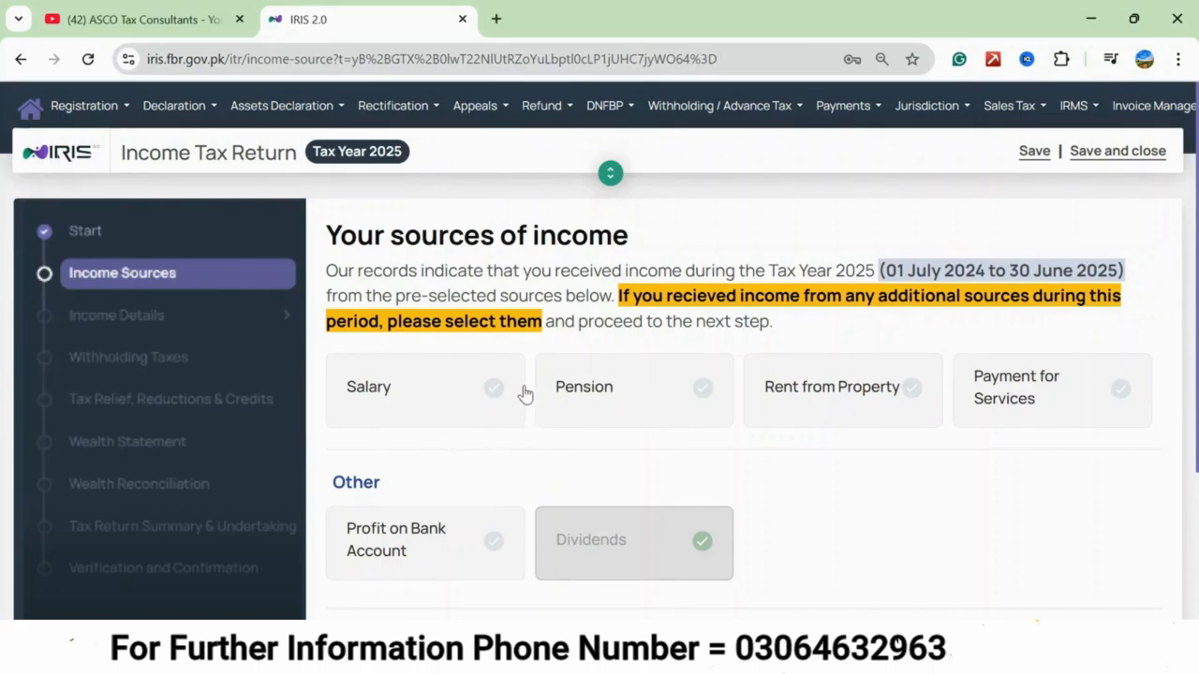
click(430, 390)
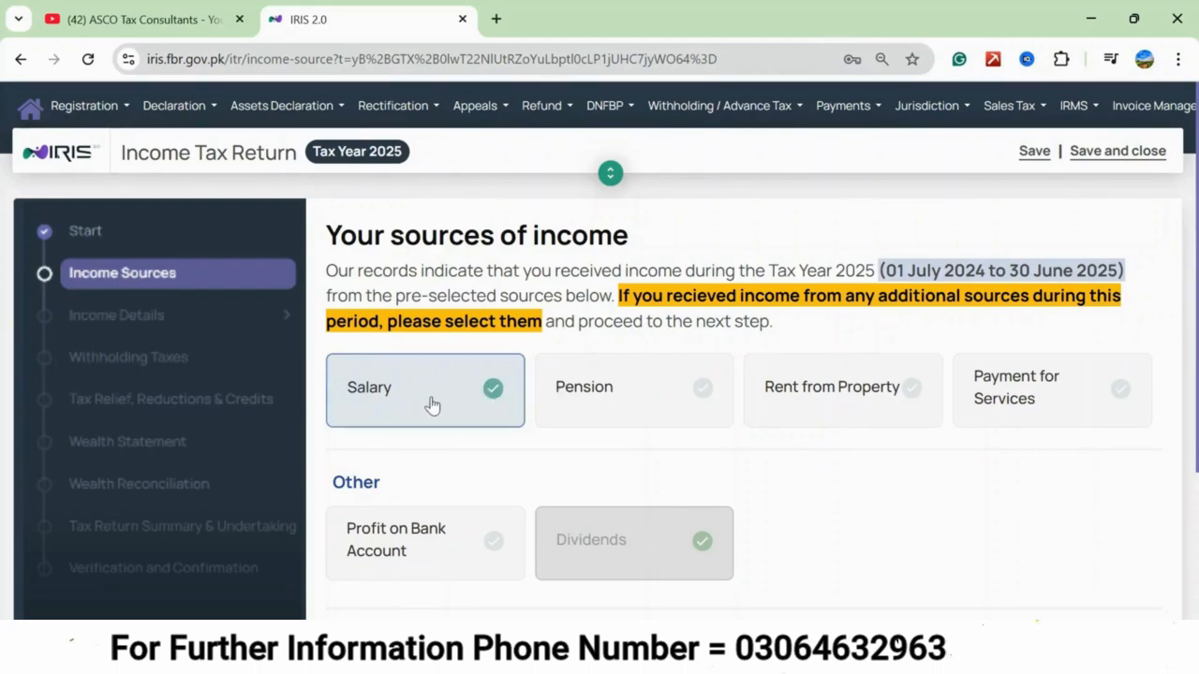
click(432, 403)
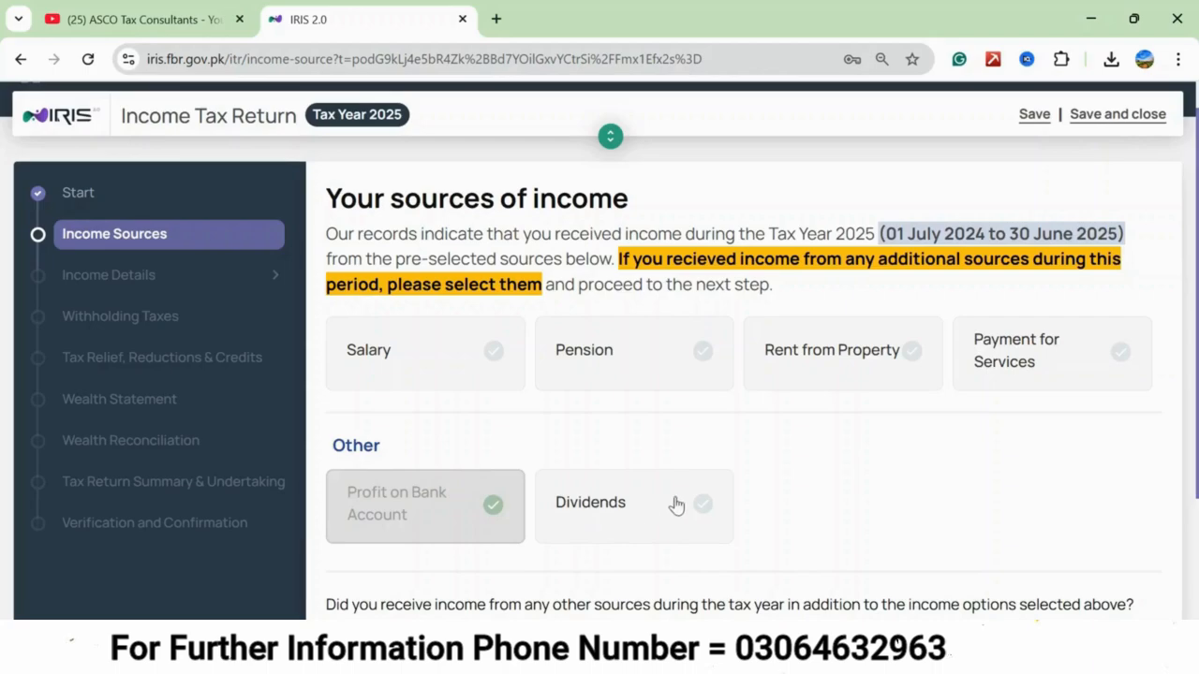
scroll(827, 484, down, 2)
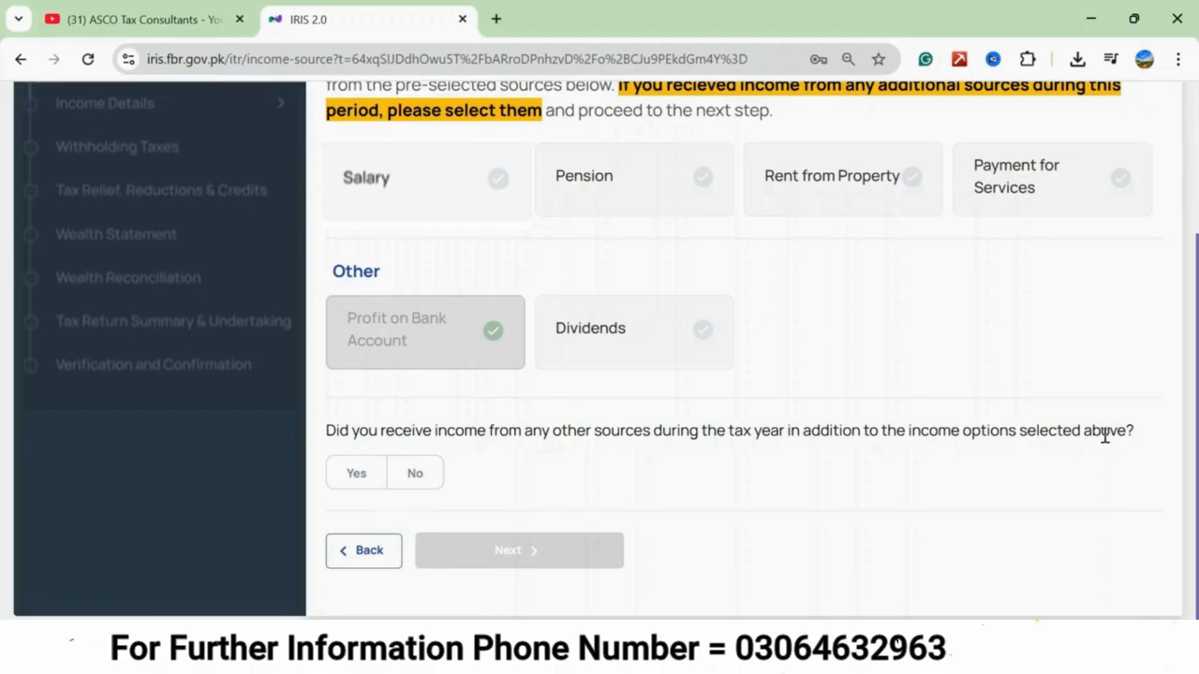
click(356, 475)
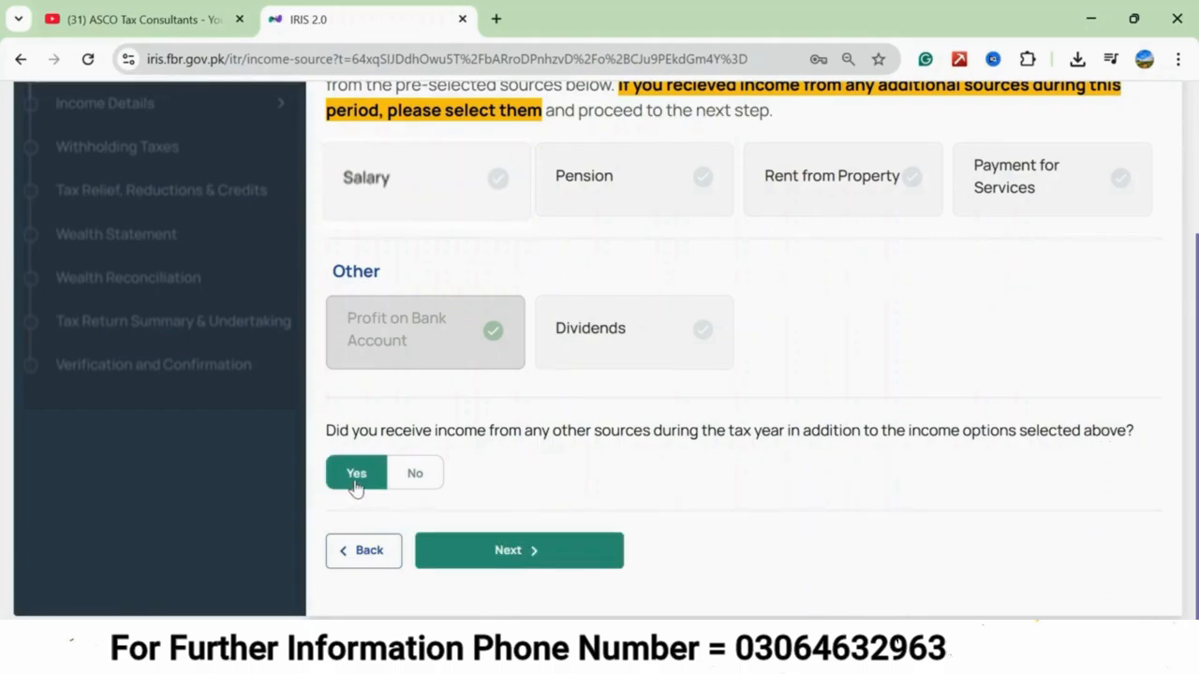
click(505, 560)
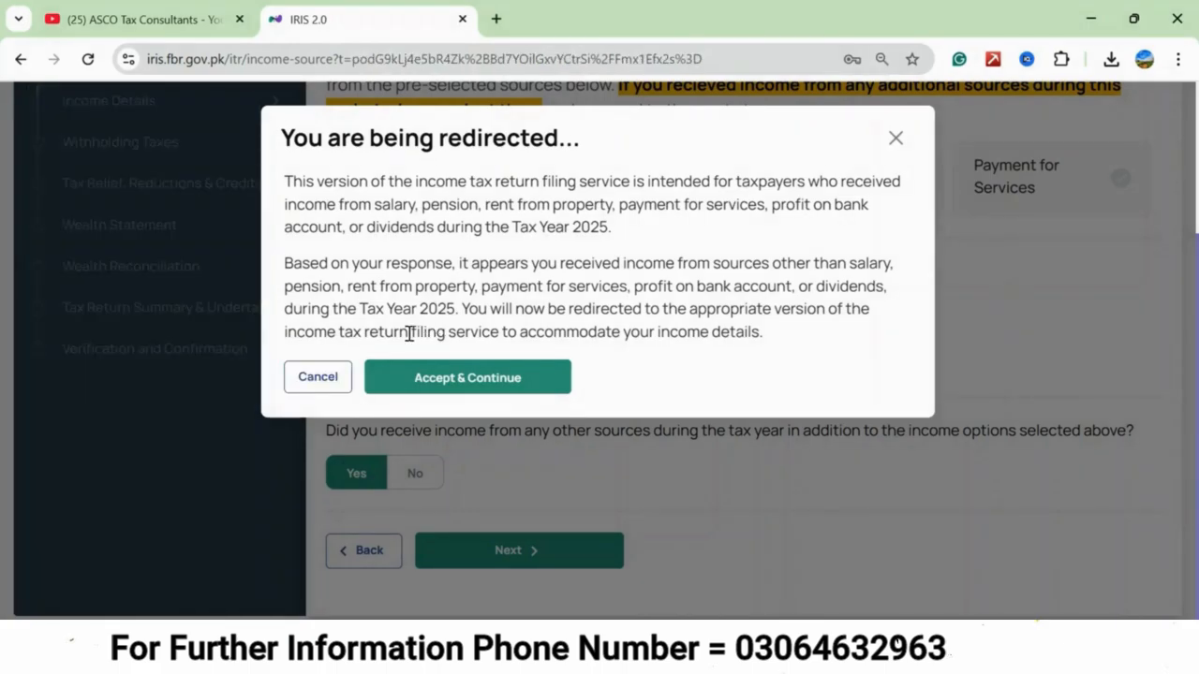
click(308, 380)
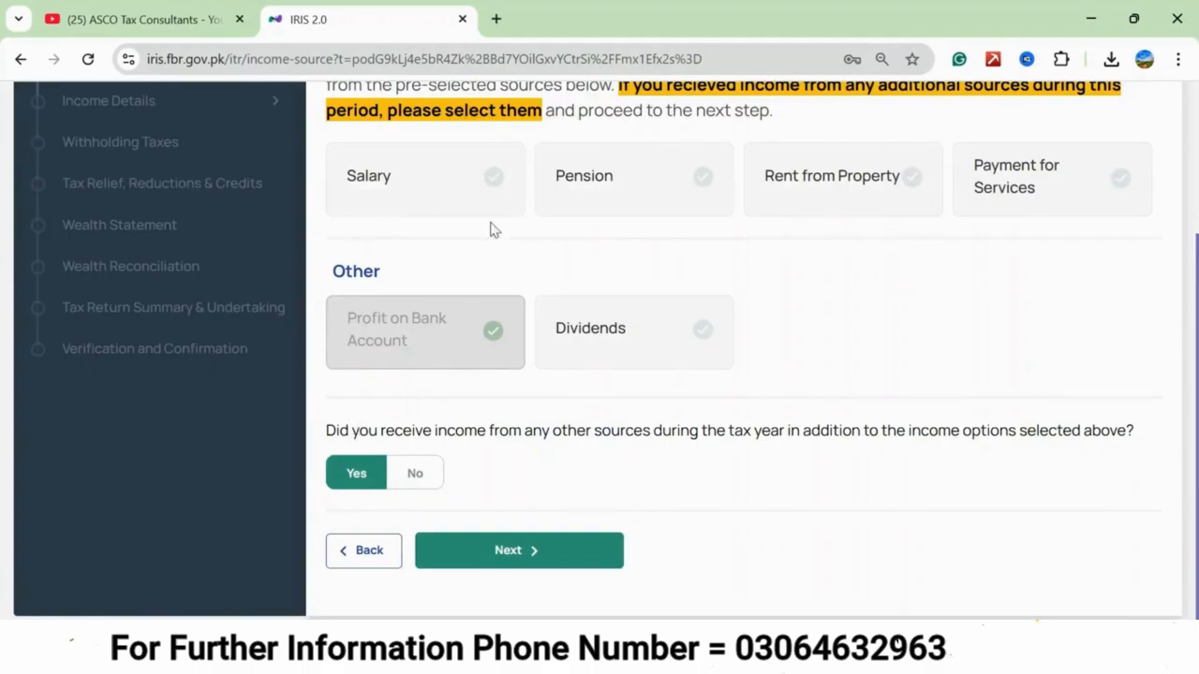
Answer No to receiving income from any other sources, and proceed to the income details.
click(418, 474)
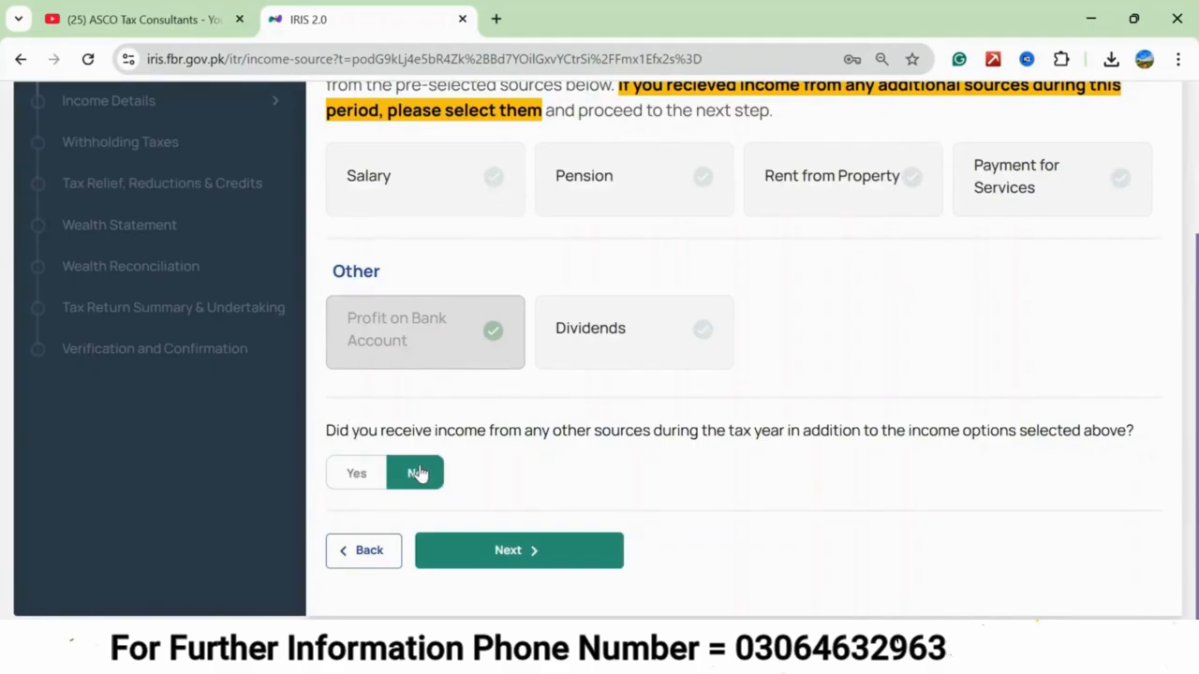
click(510, 552)
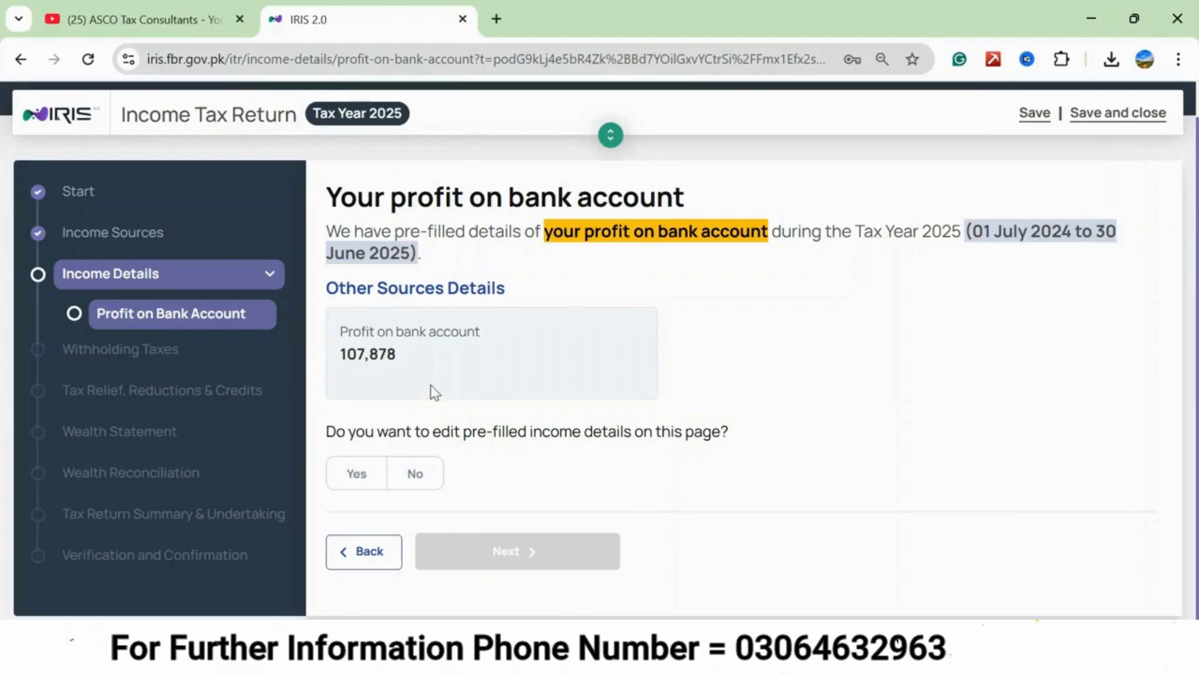
click(367, 477)
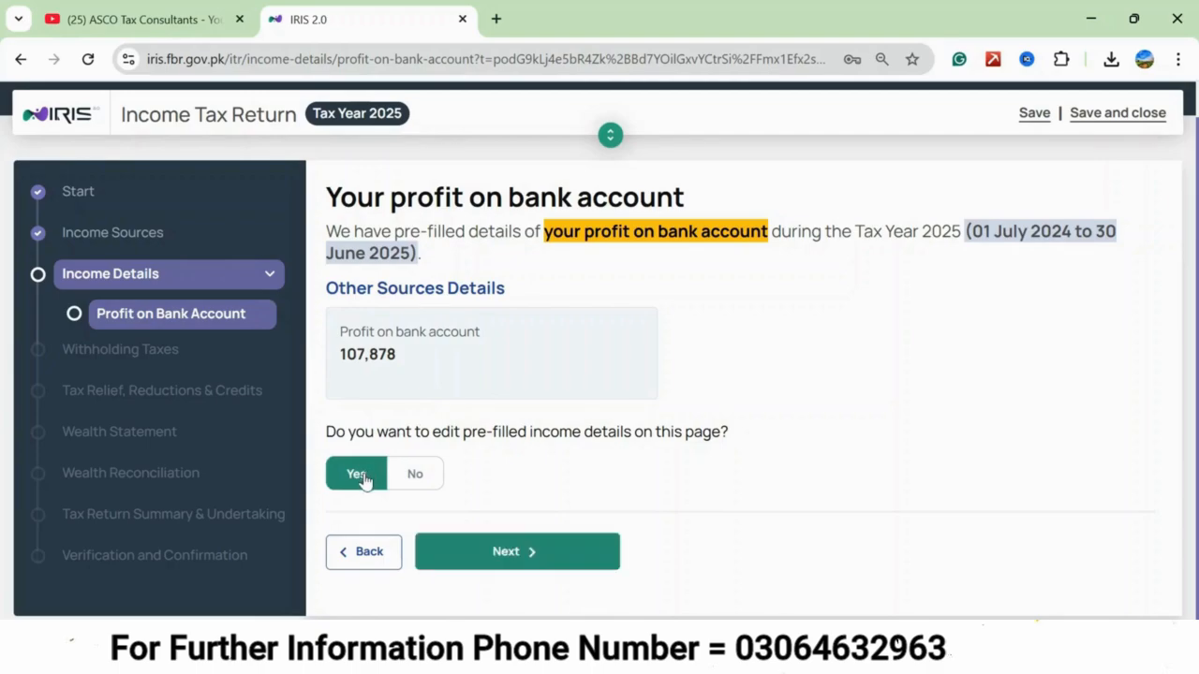
click(506, 554)
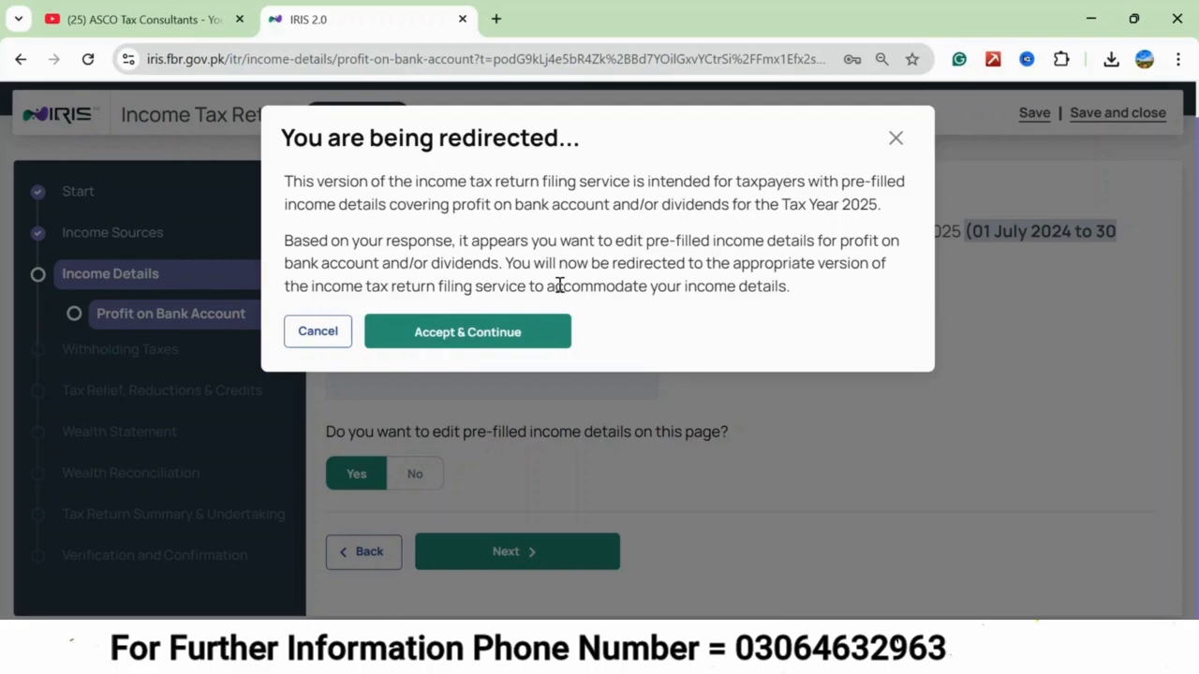
click(328, 335)
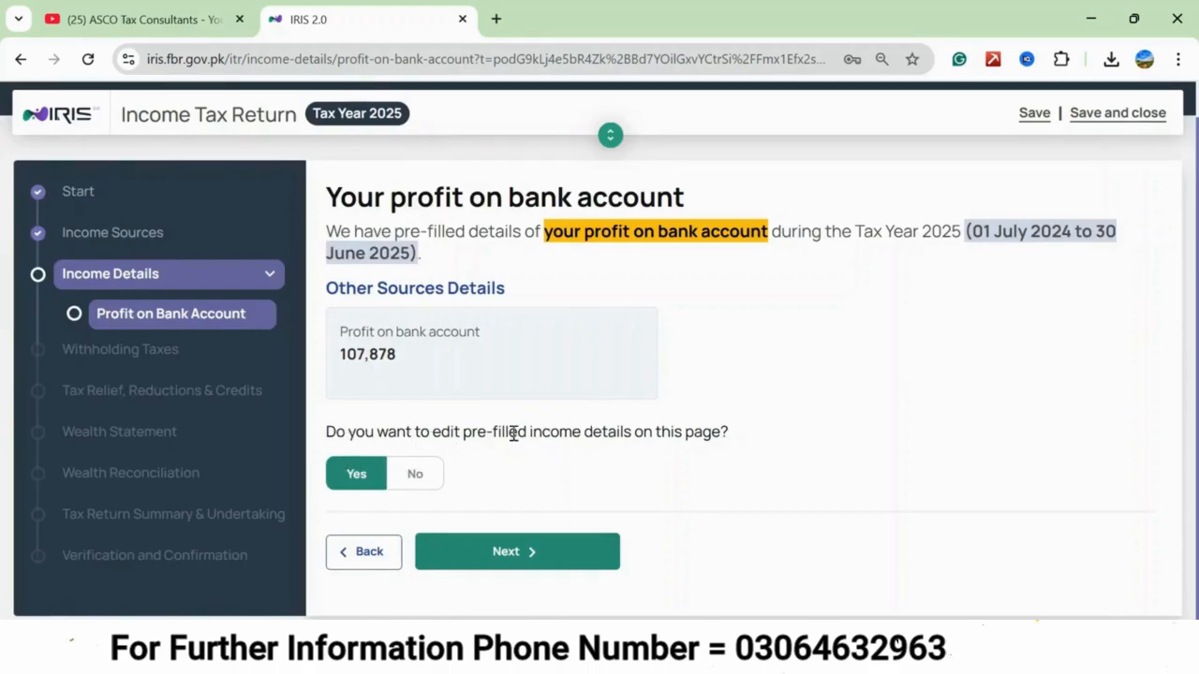
Answer No to editing the pre-filled bank profit details, and proceed to the withholding taxes.
click(419, 480)
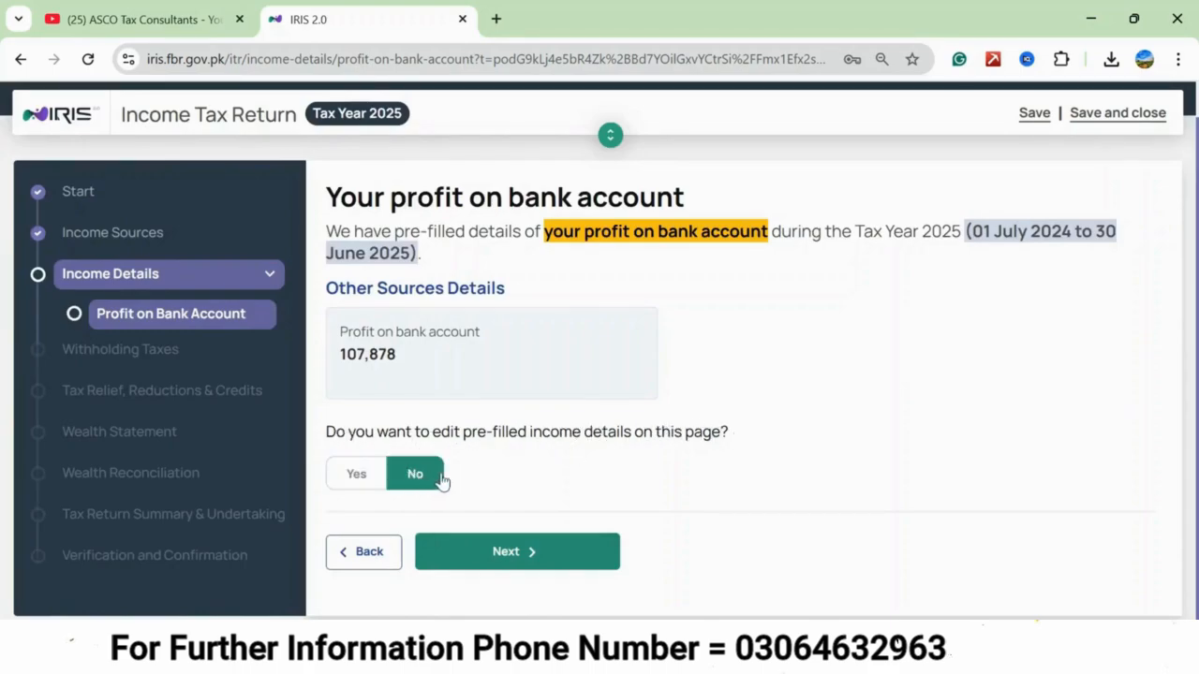
click(509, 557)
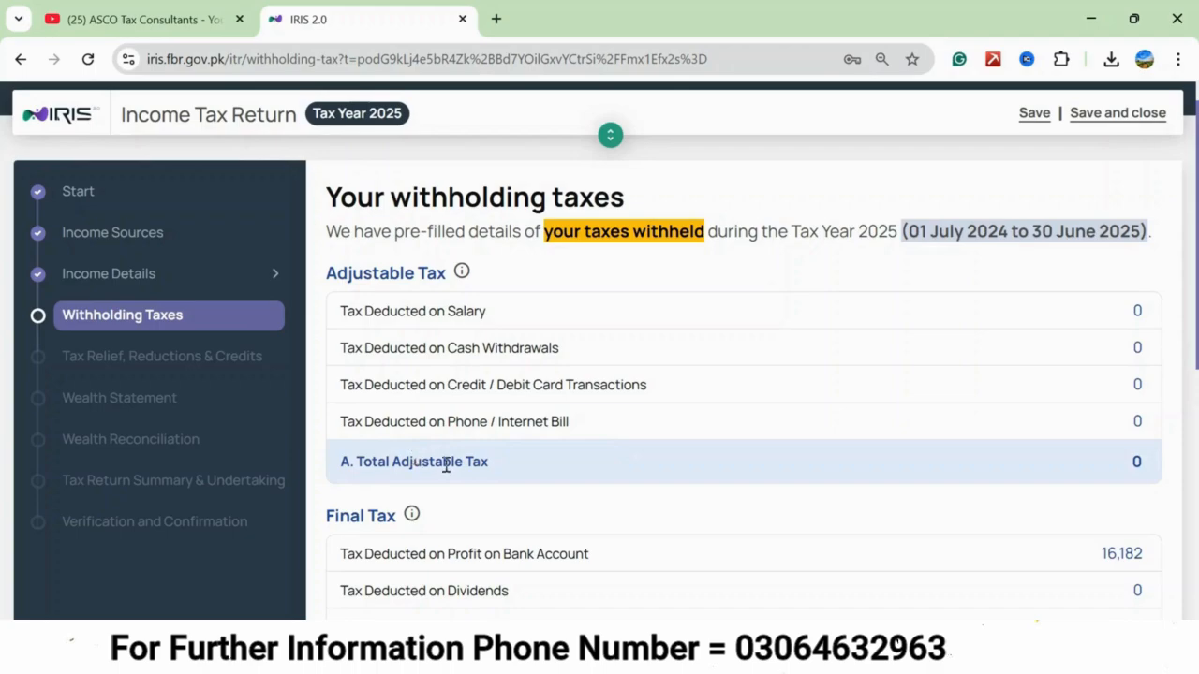
scroll(553, 477, down, 3)
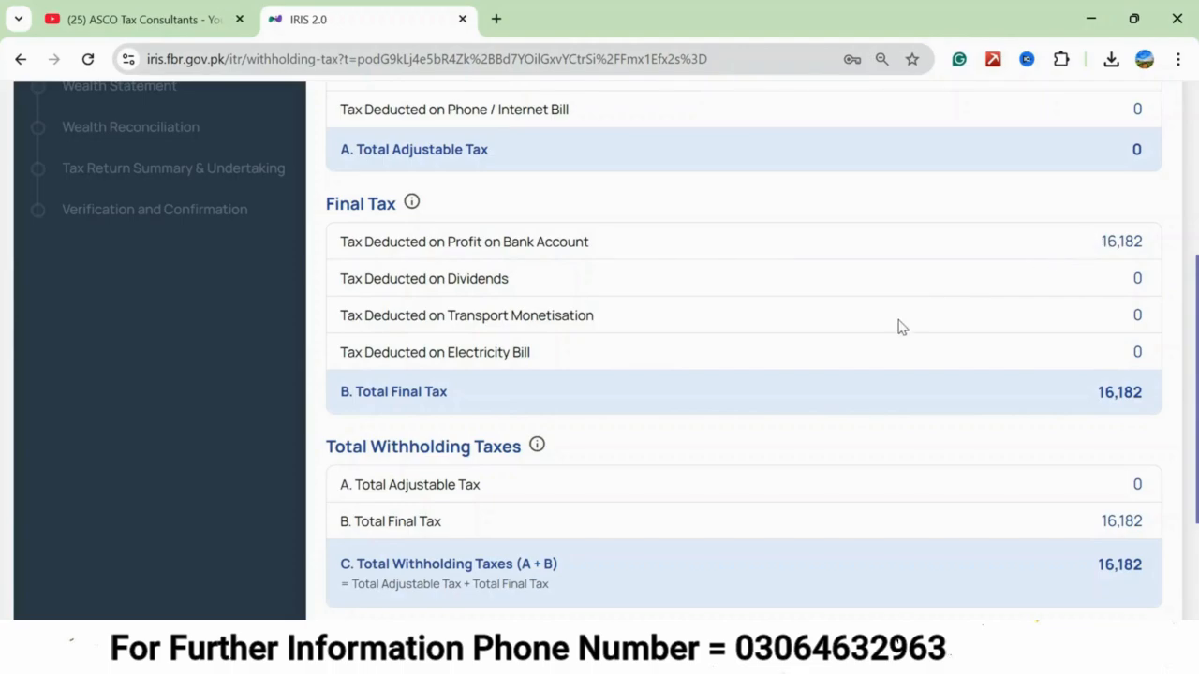
scroll(897, 326, down, 3)
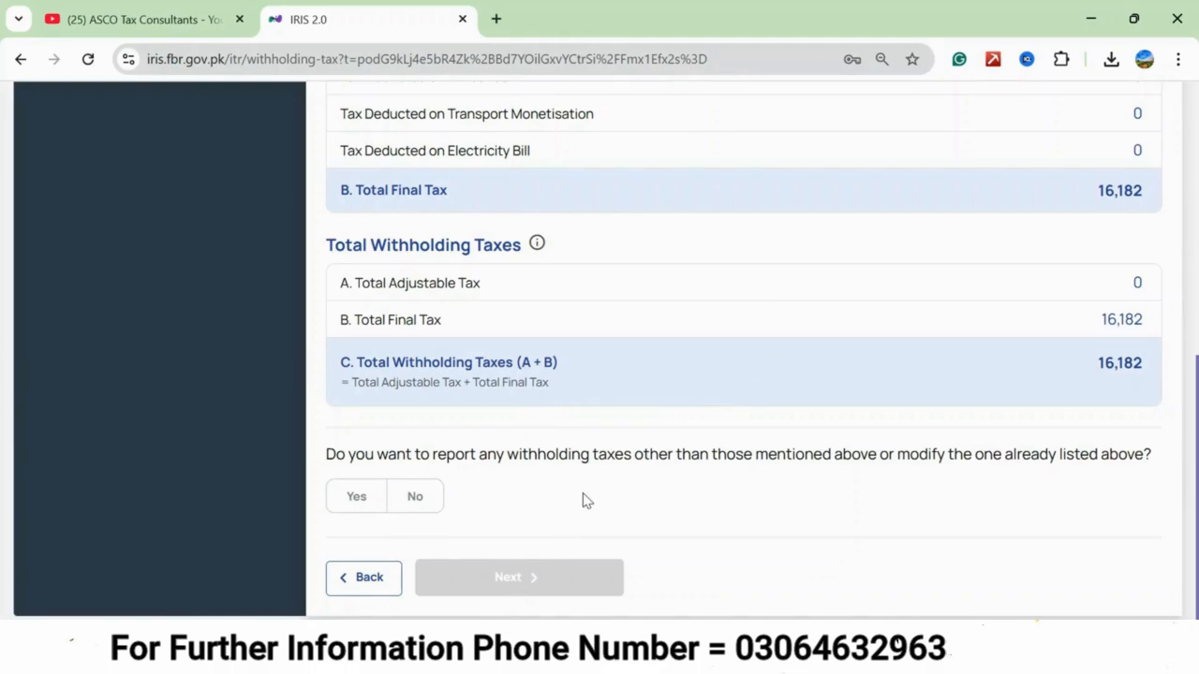
click(356, 498)
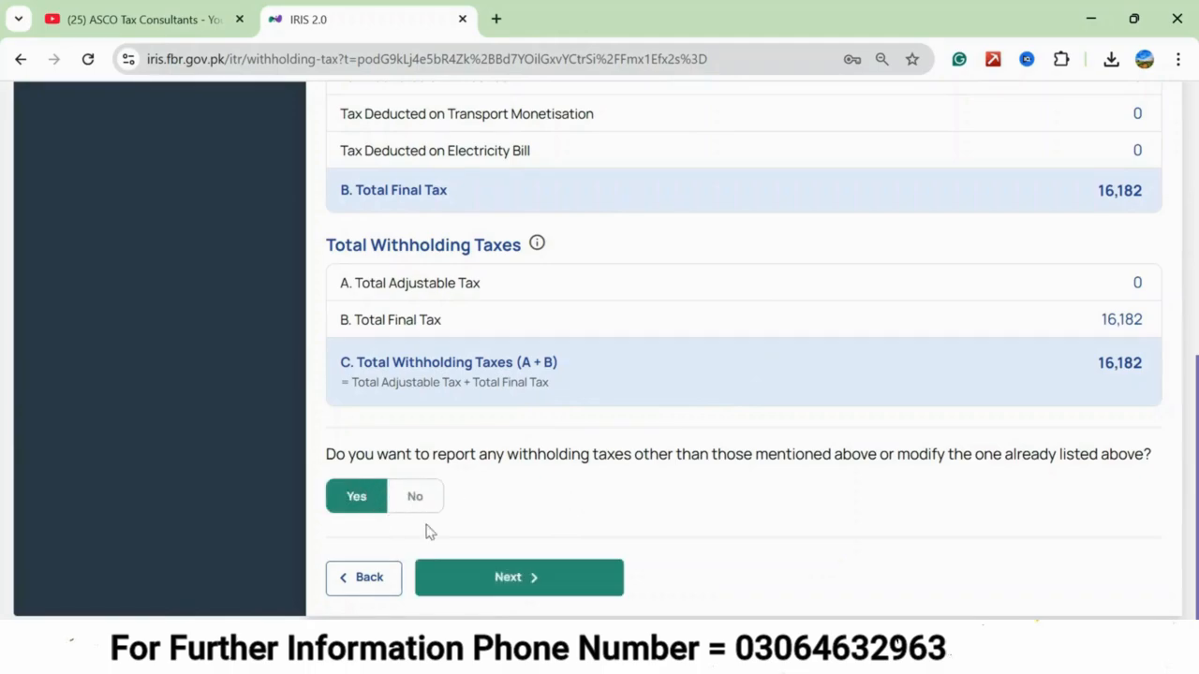
click(488, 583)
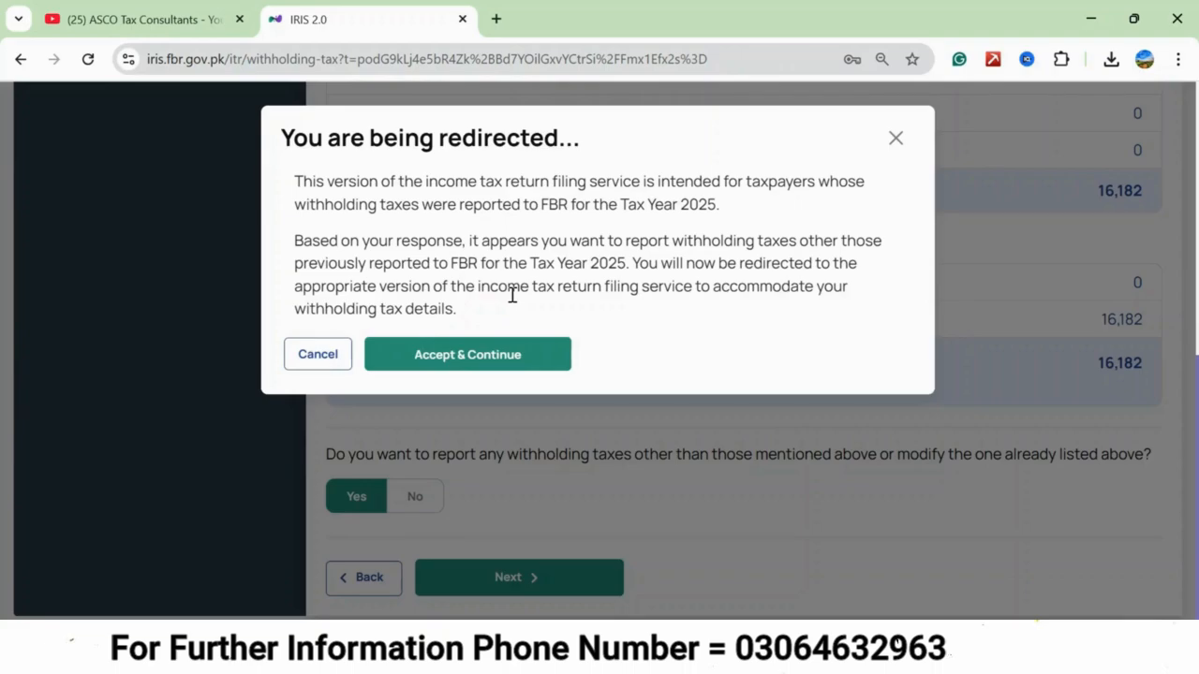
click(321, 354)
Answer No to reporting or modifying withholding taxes, and proceed to tax relief, reductions and credits.
click(404, 509)
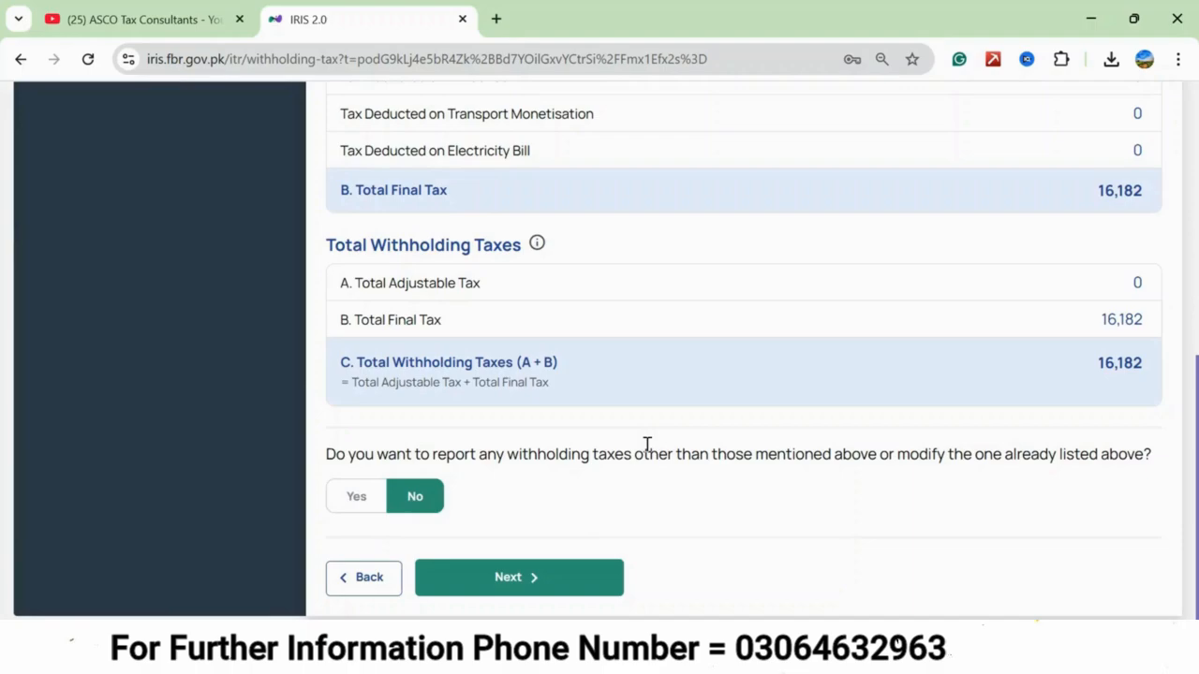
click(530, 575)
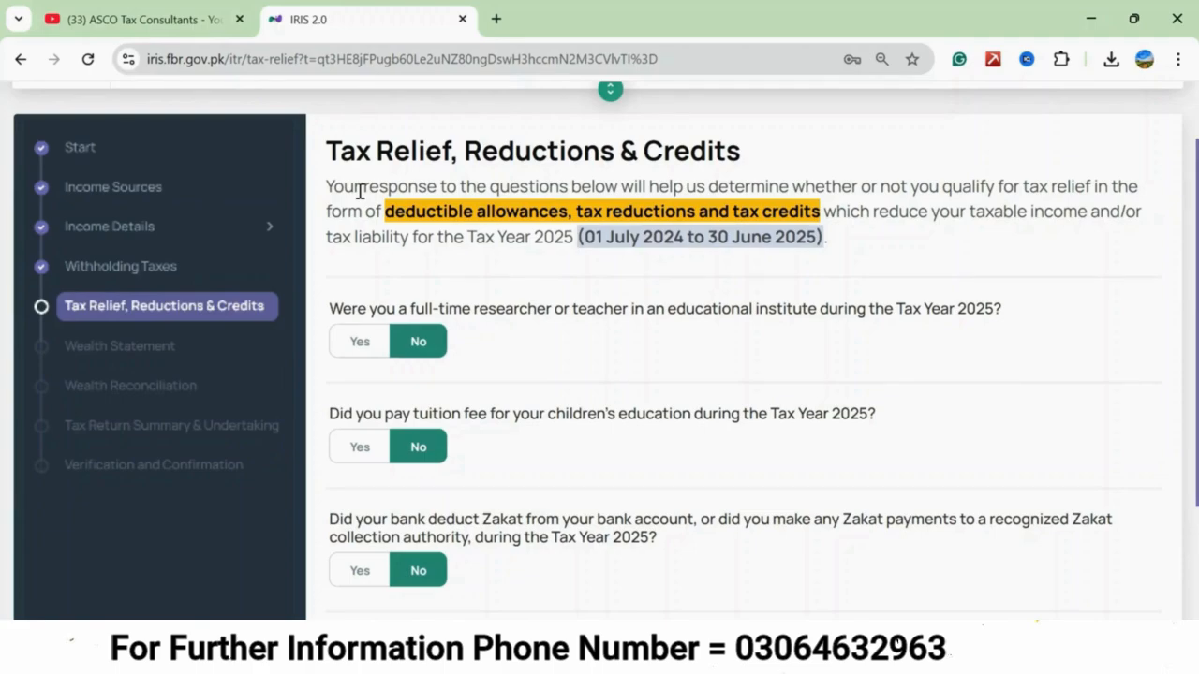
Review the tax relief questions, setting the Zakat deduction answer to Yes and back to No.
scroll(360, 191, down, 2)
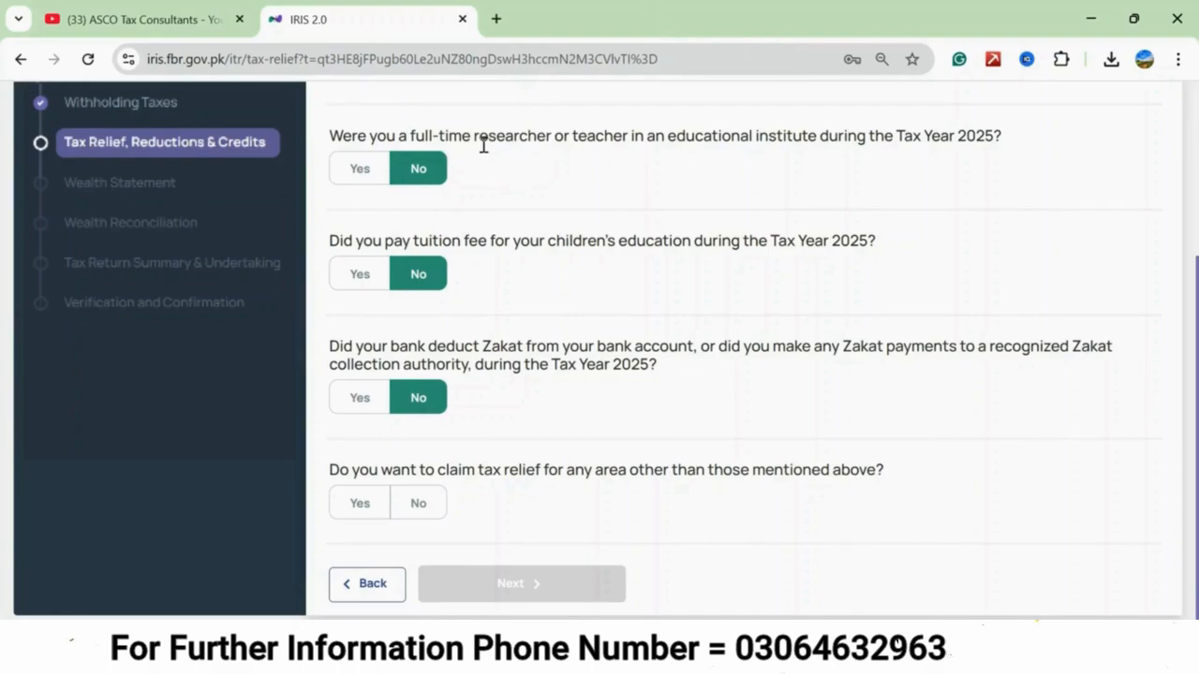
scroll(511, 216, up, 2)
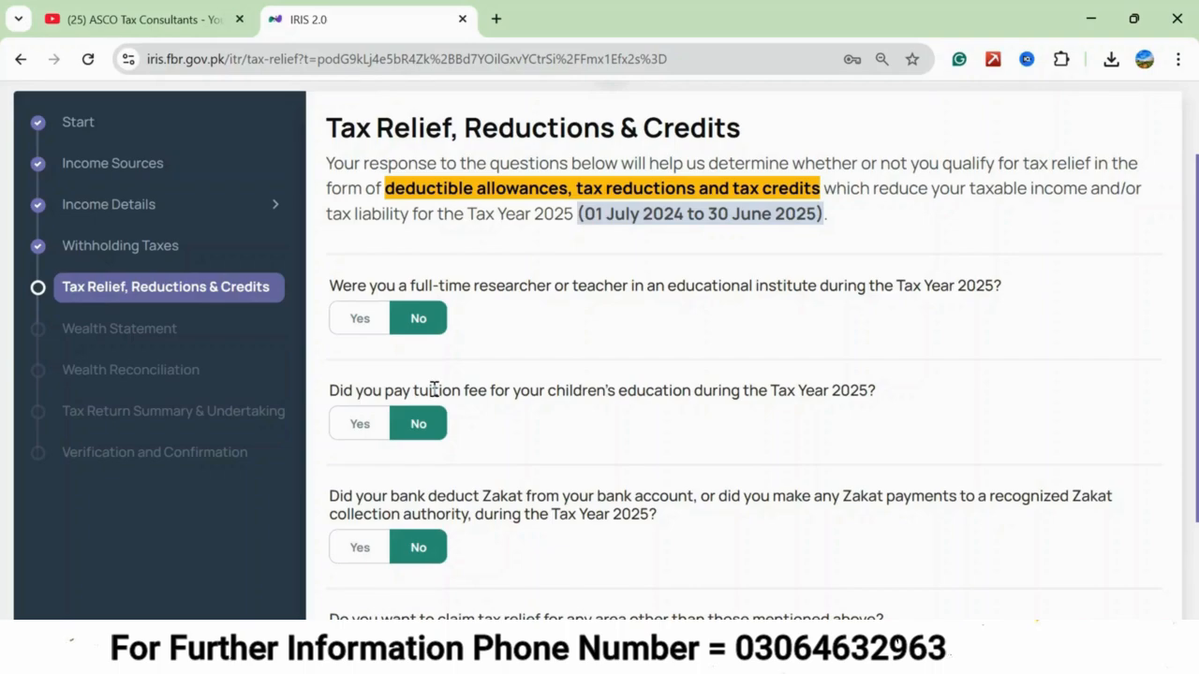
scroll(435, 392, down, 3)
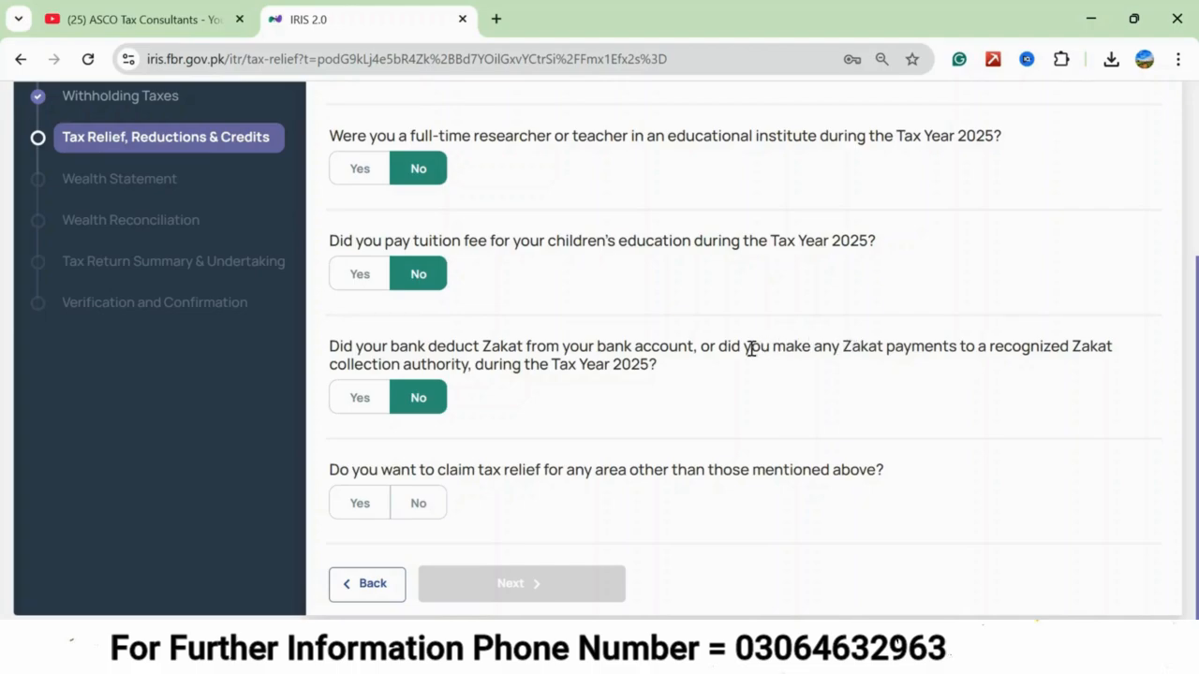
click(360, 397)
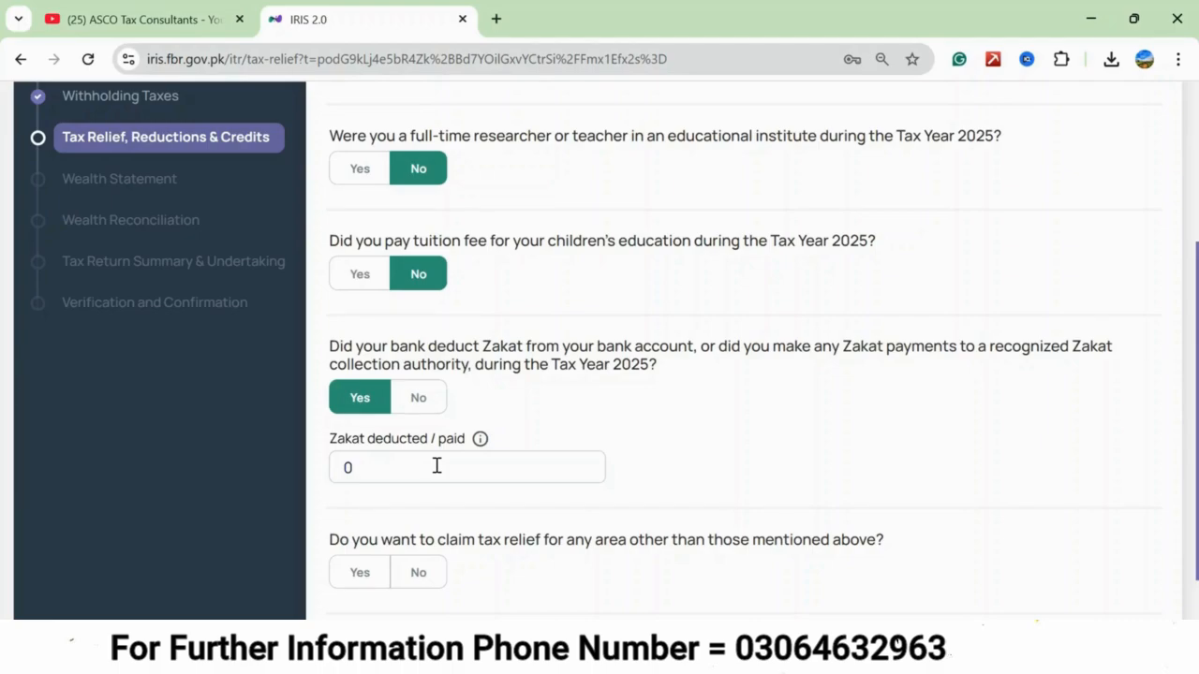
click(415, 397)
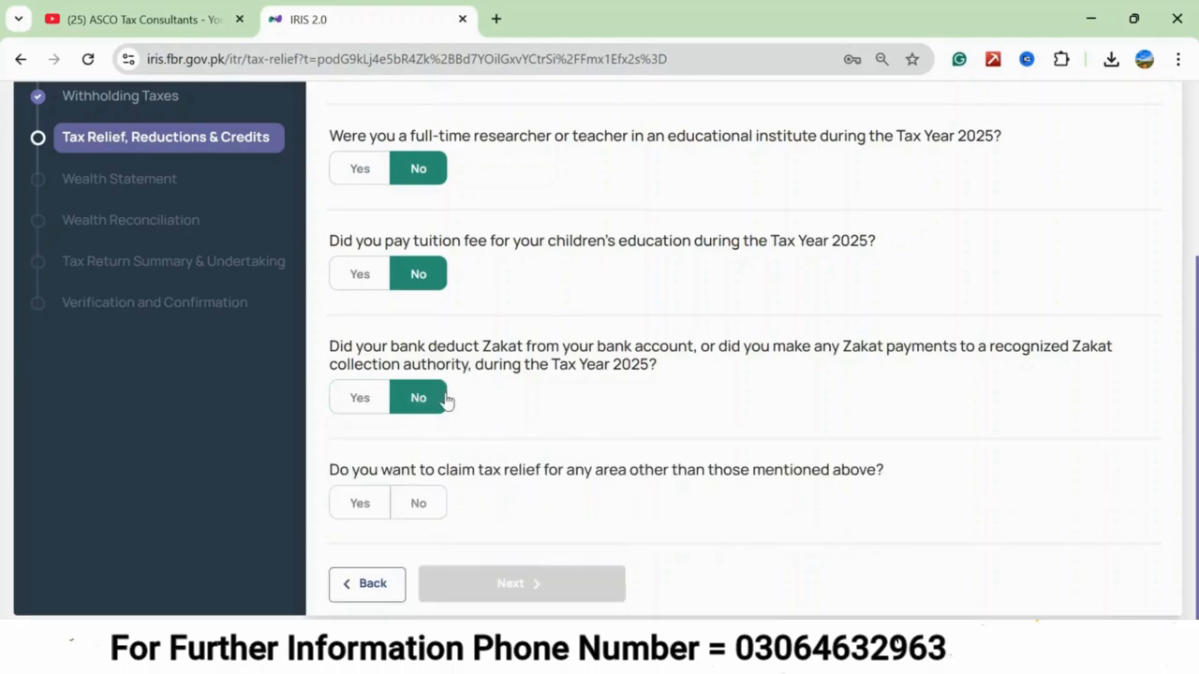
Answer No to claiming tax relief for any other area, and proceed to the wealth statement.
click(401, 511)
click(361, 503)
click(364, 504)
click(415, 506)
click(356, 502)
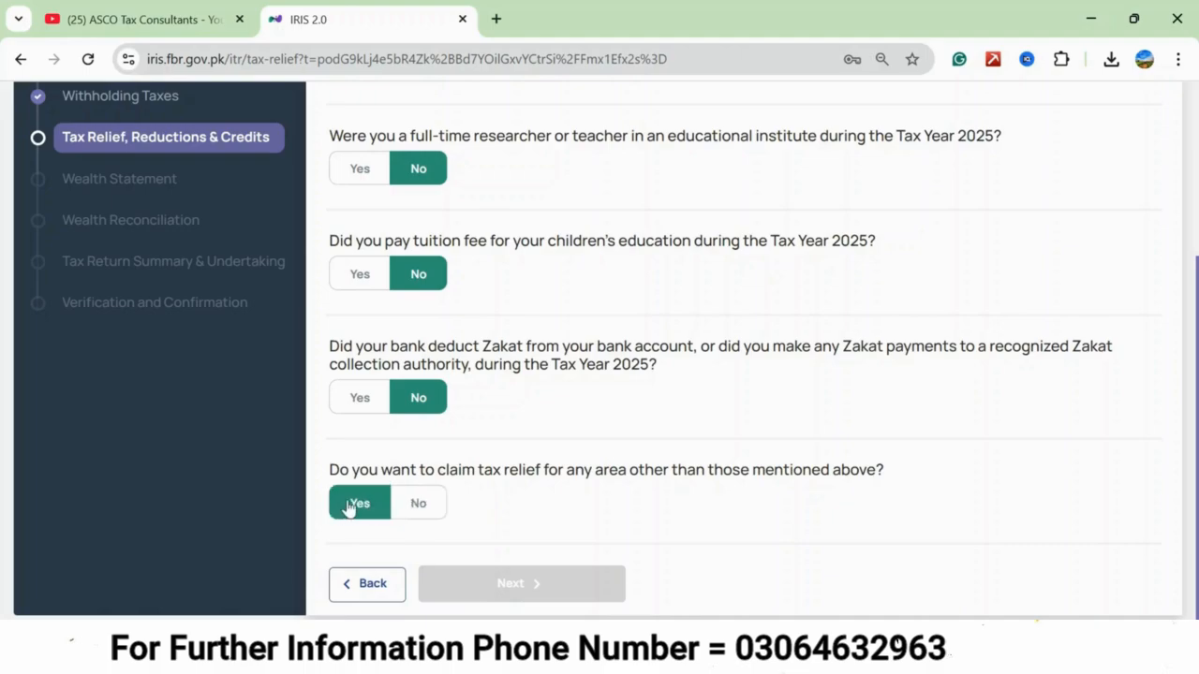
click(396, 506)
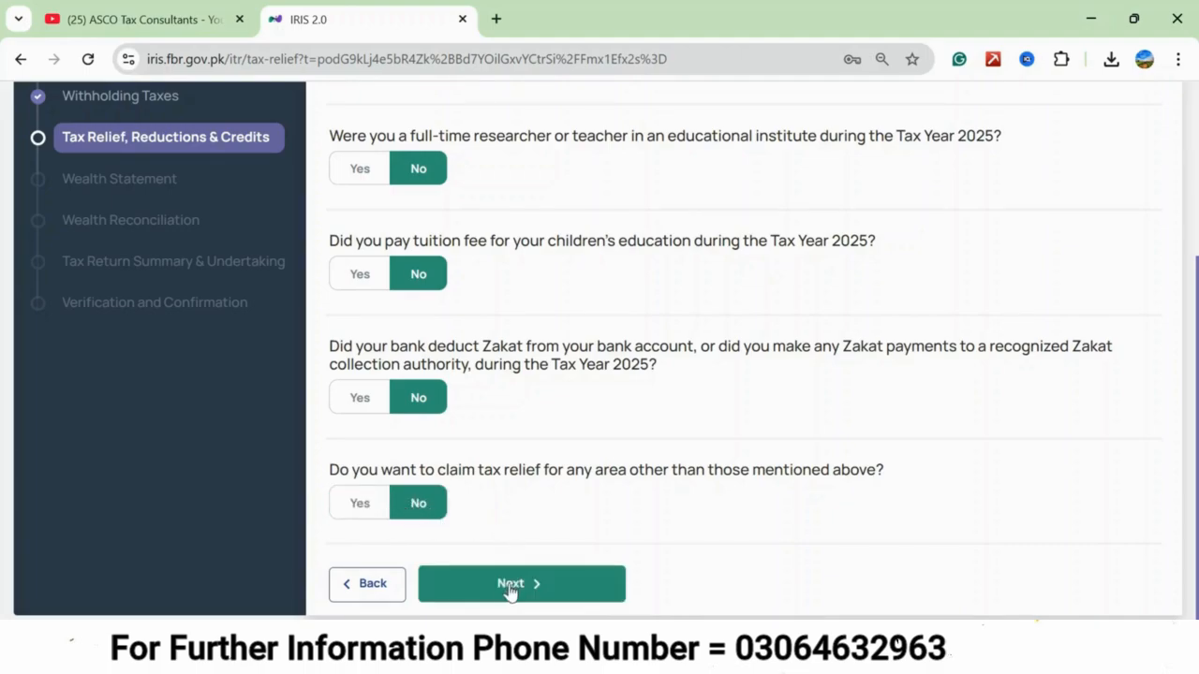
click(508, 583)
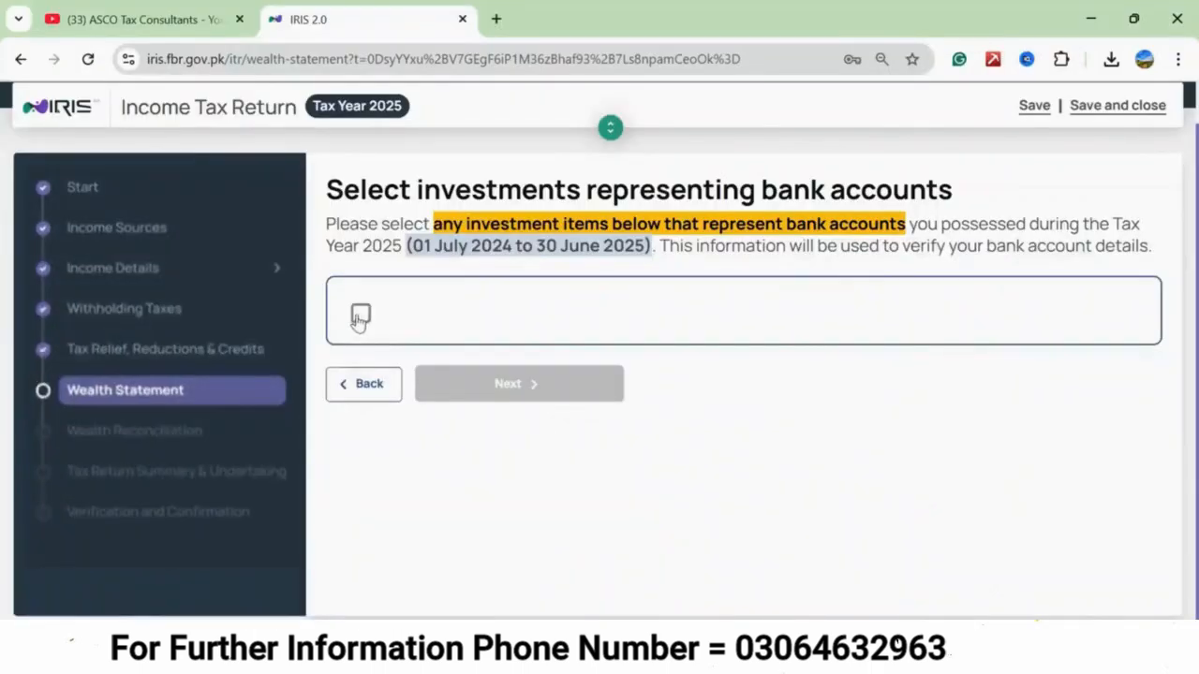
Select the listed investment item as representing a bank account, and continue to its account details.
click(361, 317)
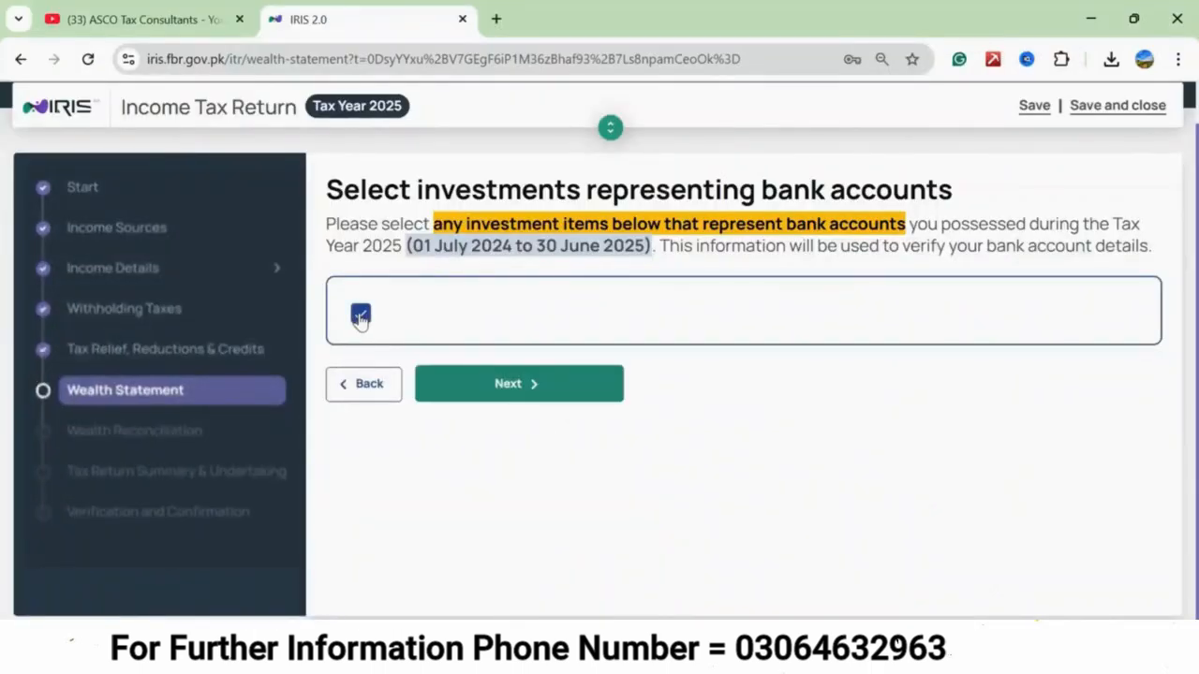
click(510, 385)
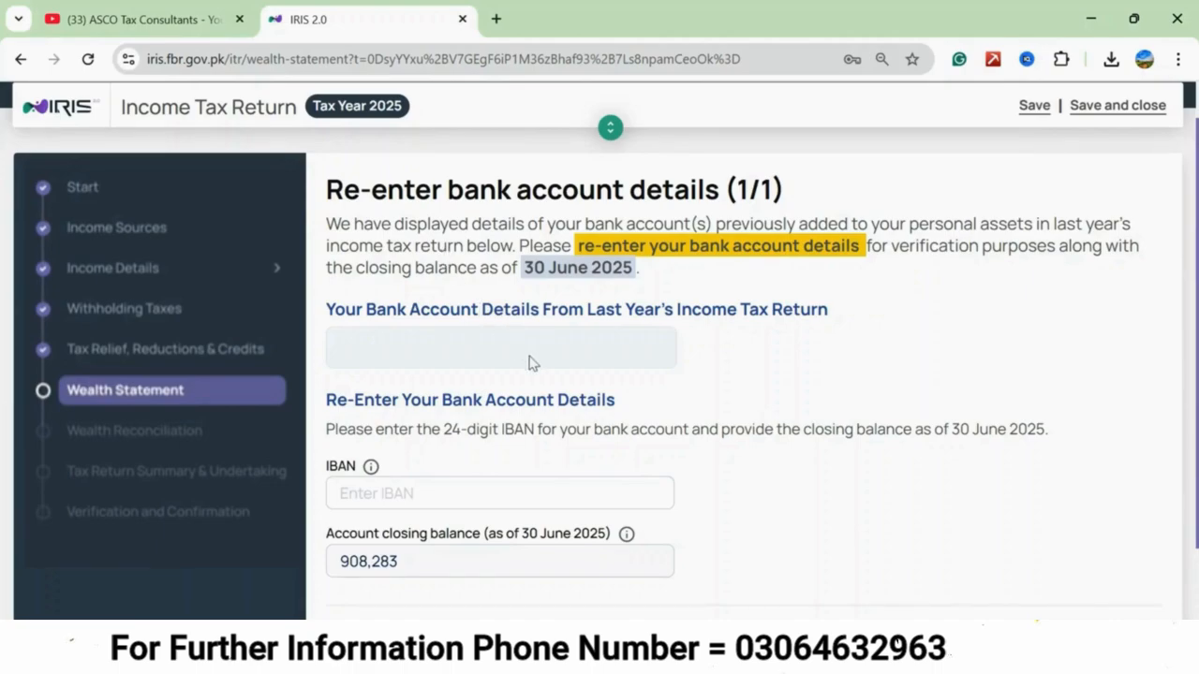
scroll(563, 249, up, 1)
scroll(563, 249, down, 2)
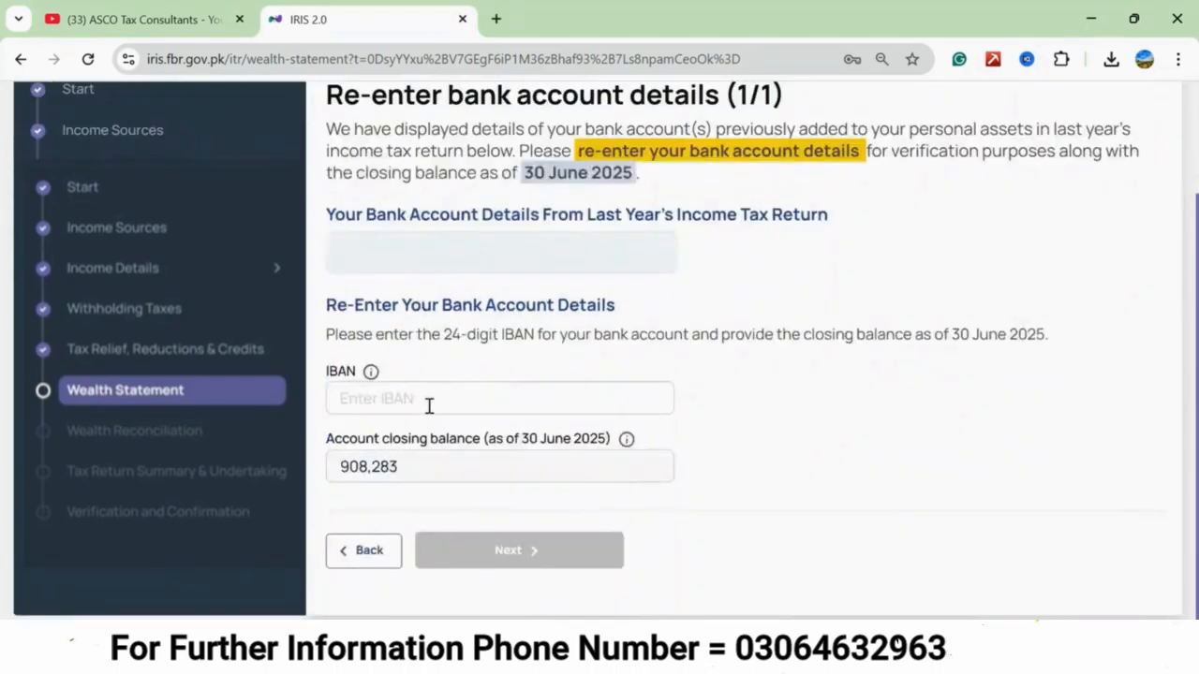
click(366, 556)
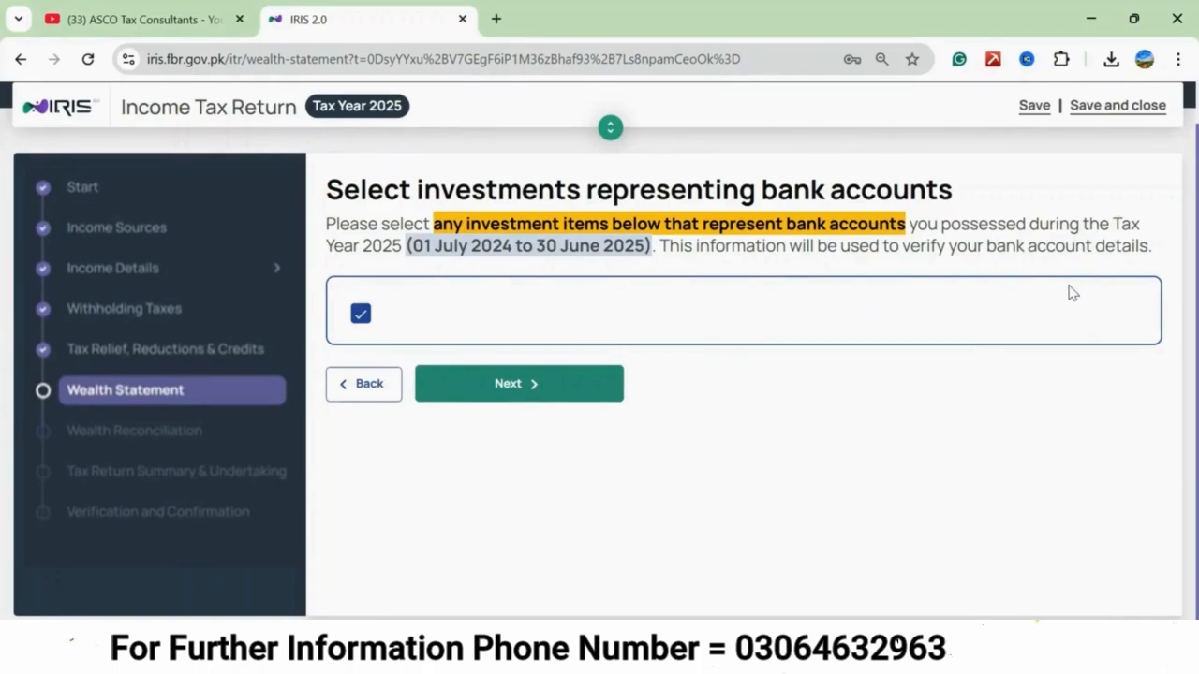
click(510, 385)
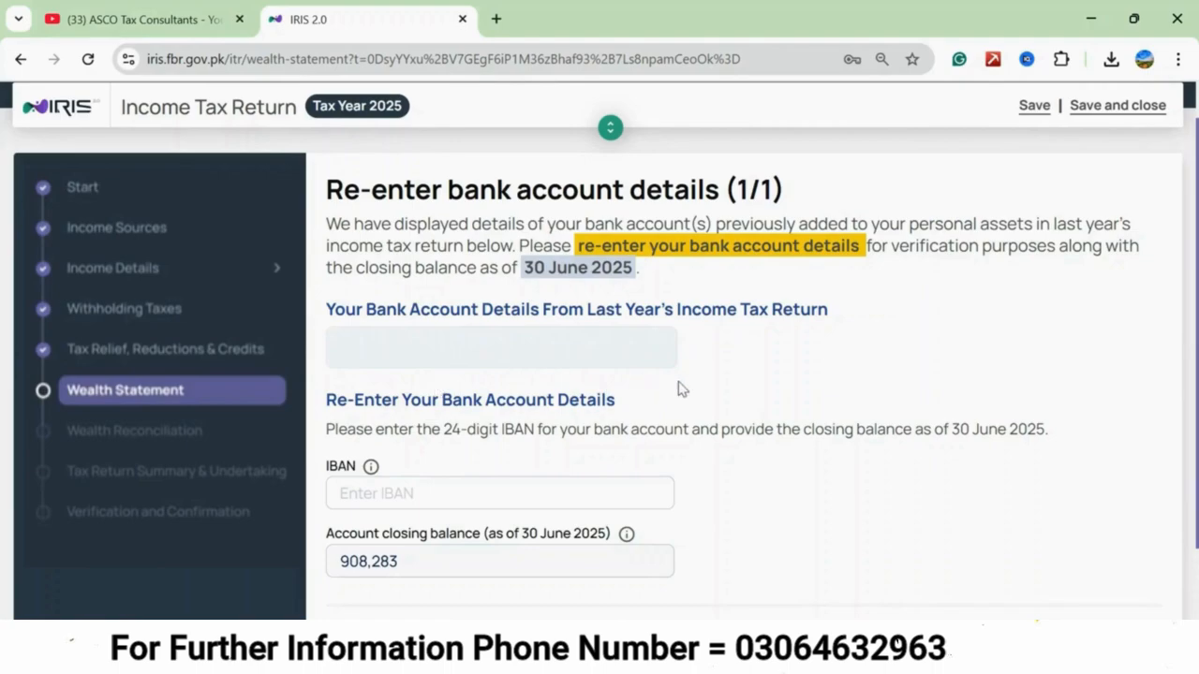
Re-enter the bank account's IBAN, submit it for verification, and continue to the existing property details.
scroll(681, 389, down, 1)
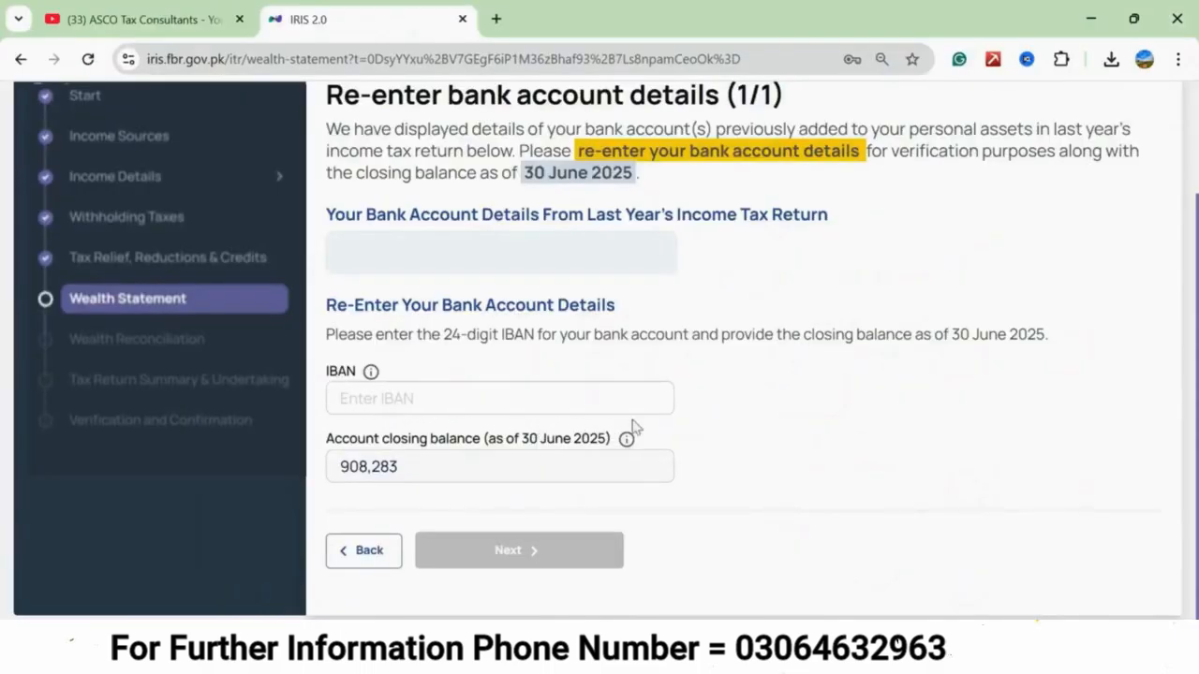
click(356, 403)
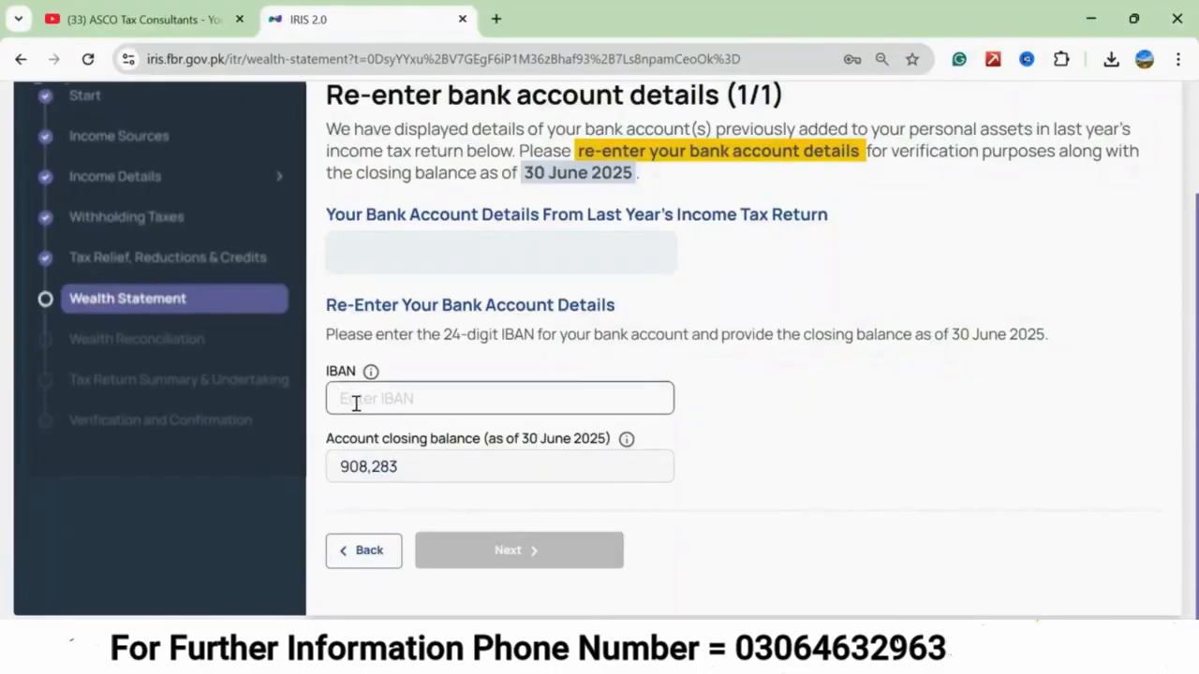
text(pk...000000)
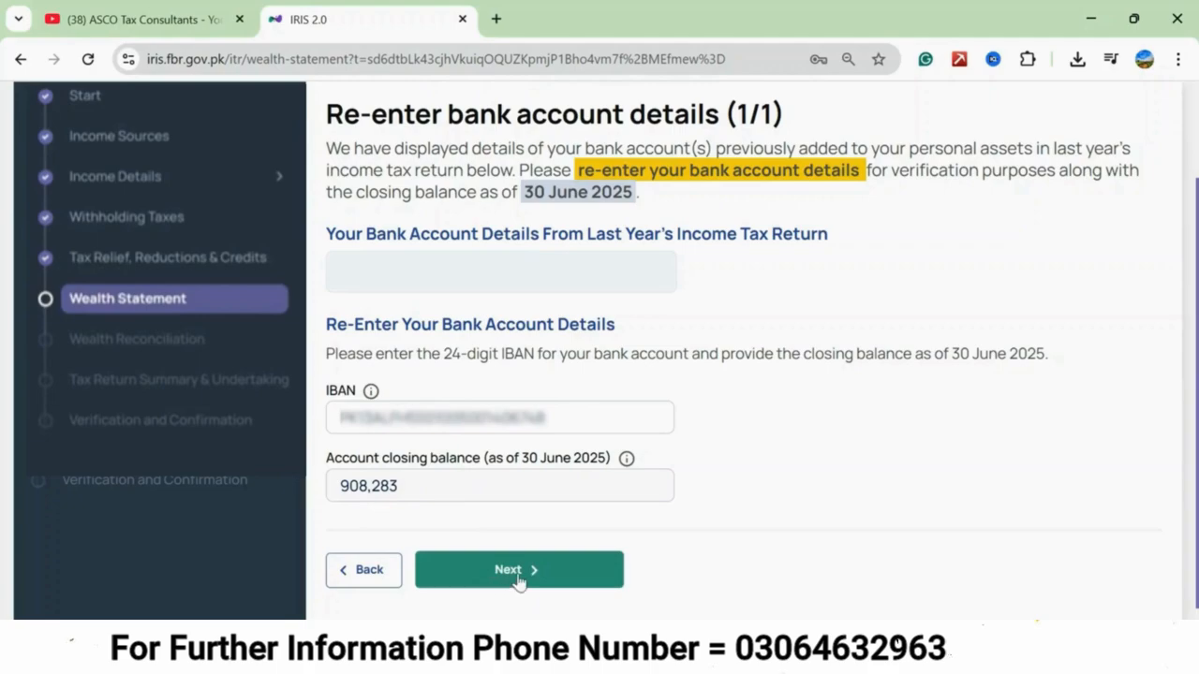
click(519, 579)
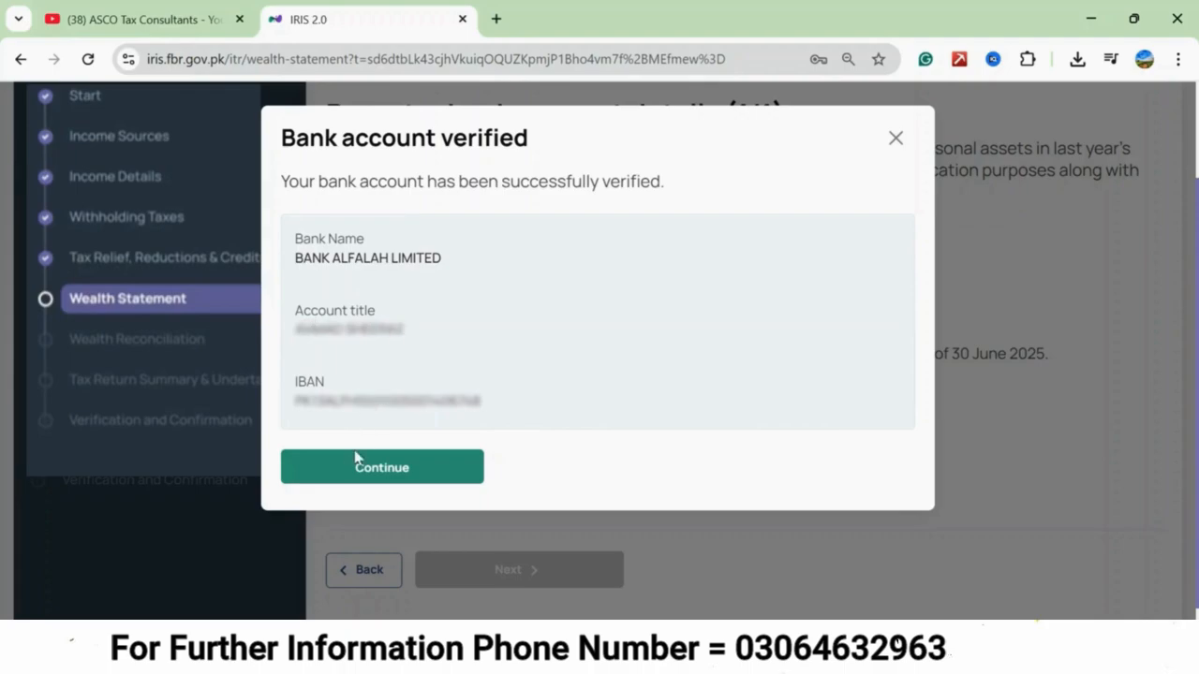
click(357, 480)
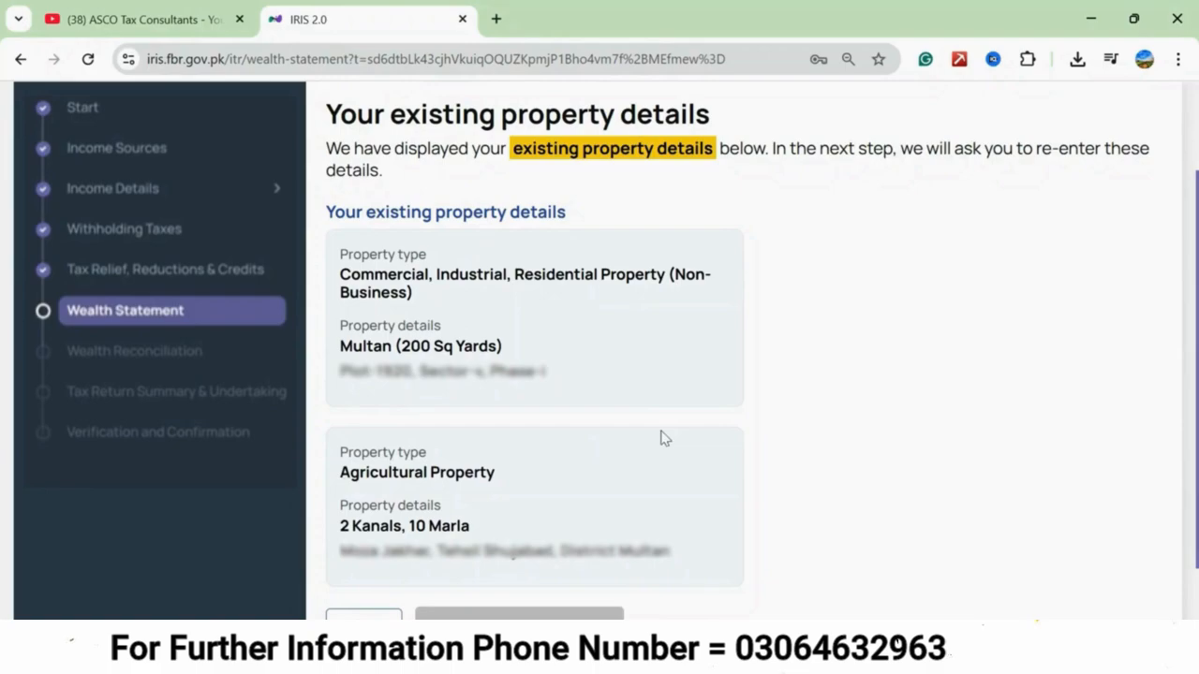
Proceed to re-entering the first property, describing it as "plot" with the type Residential Property.
scroll(660, 438, down, 1)
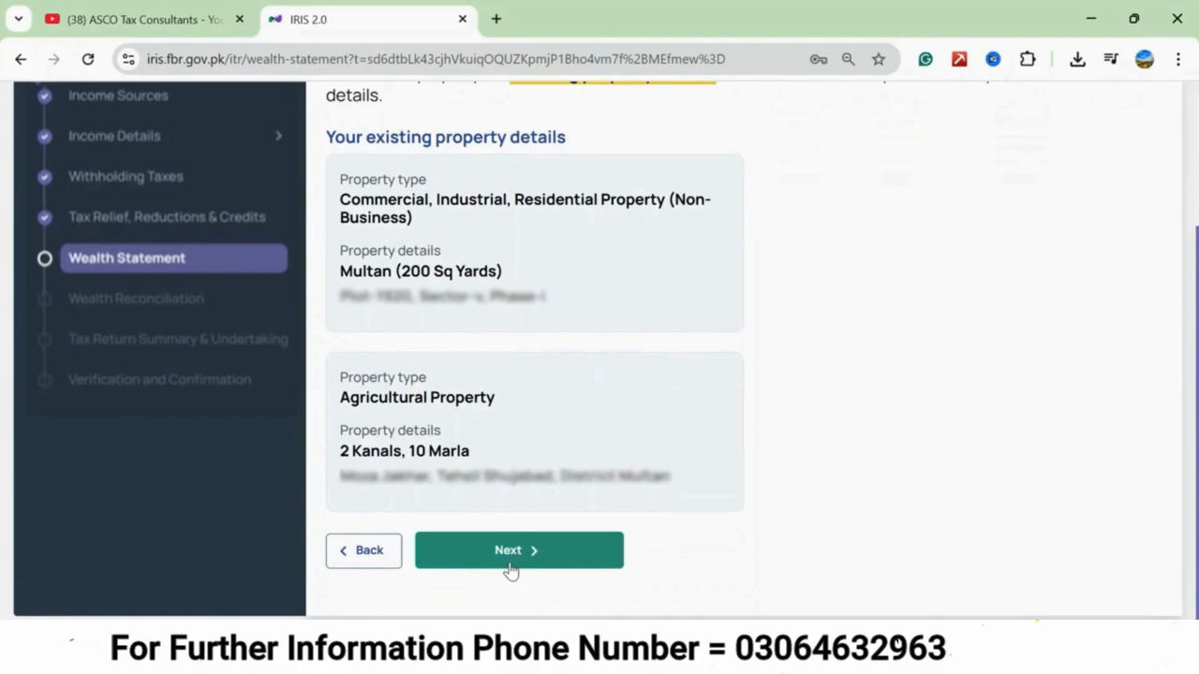
click(510, 562)
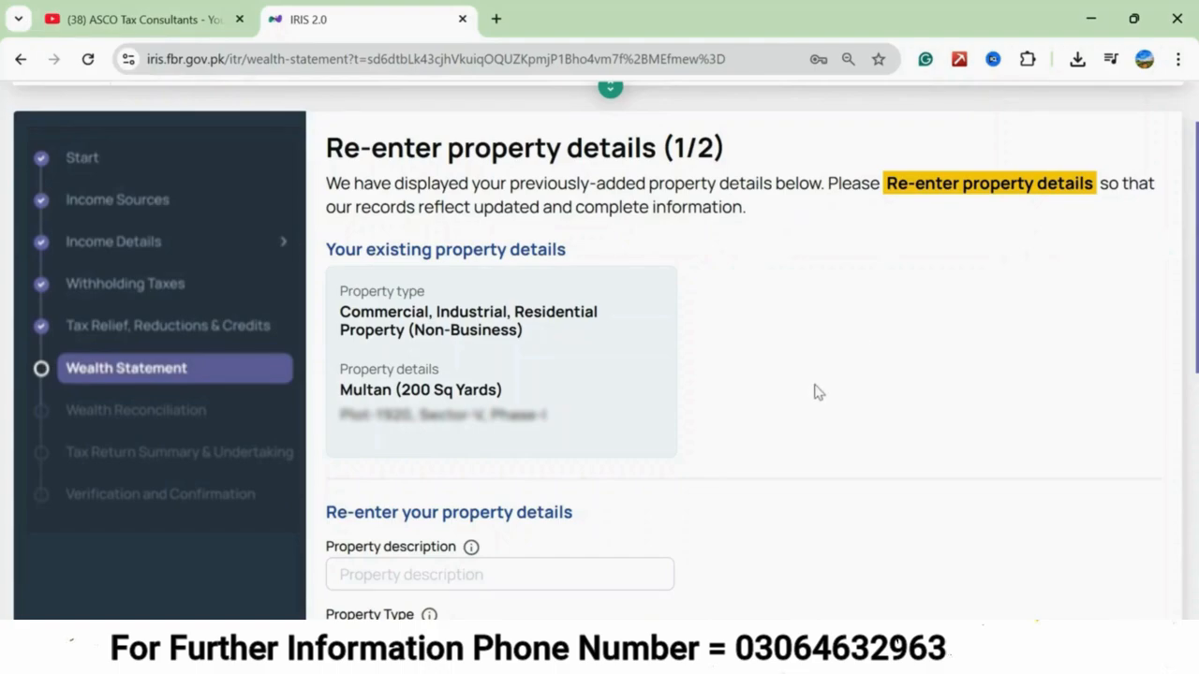
scroll(815, 392, down, 3)
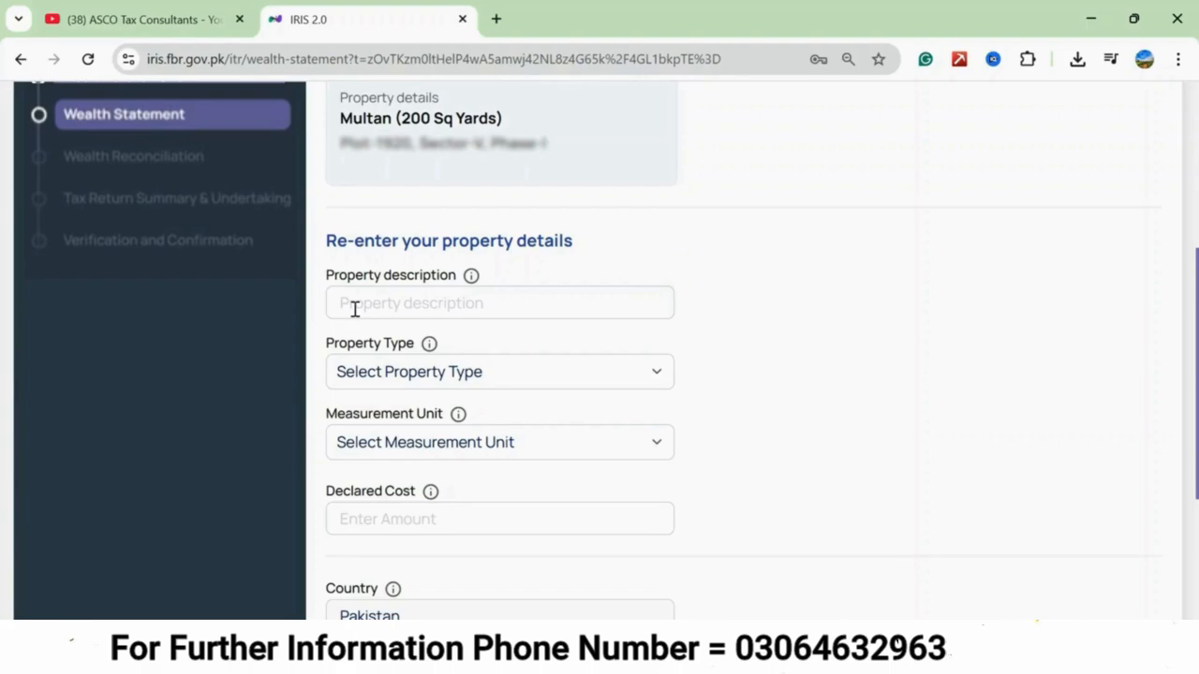
click(388, 305)
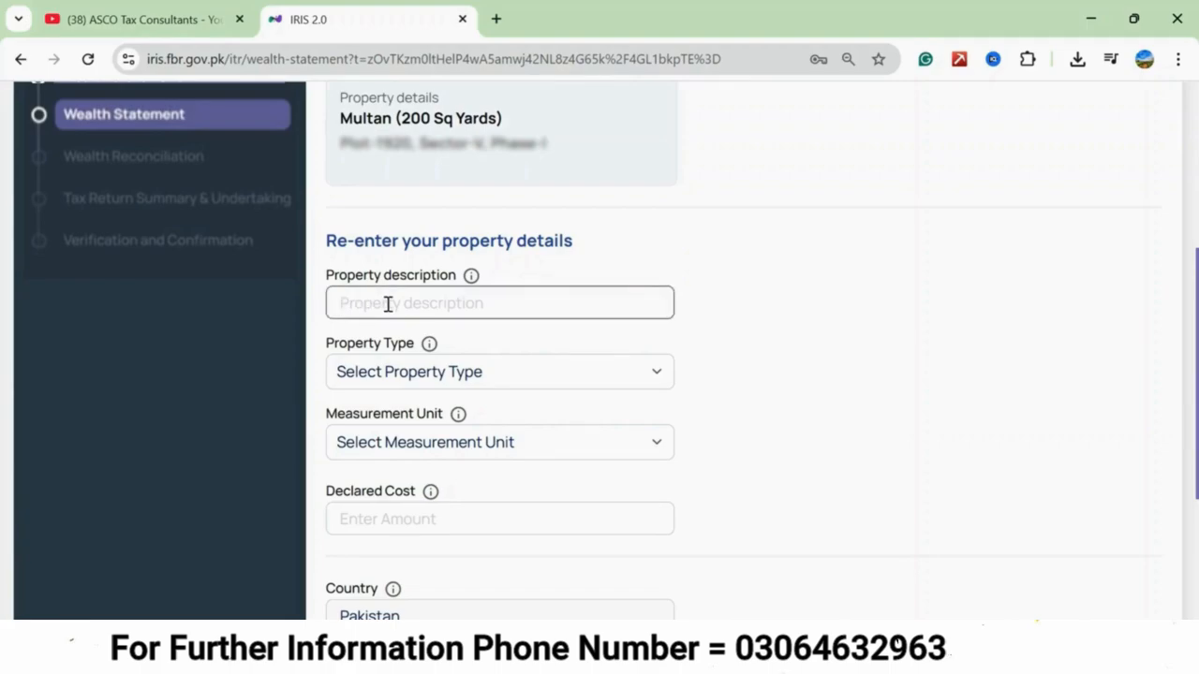
text(plot)
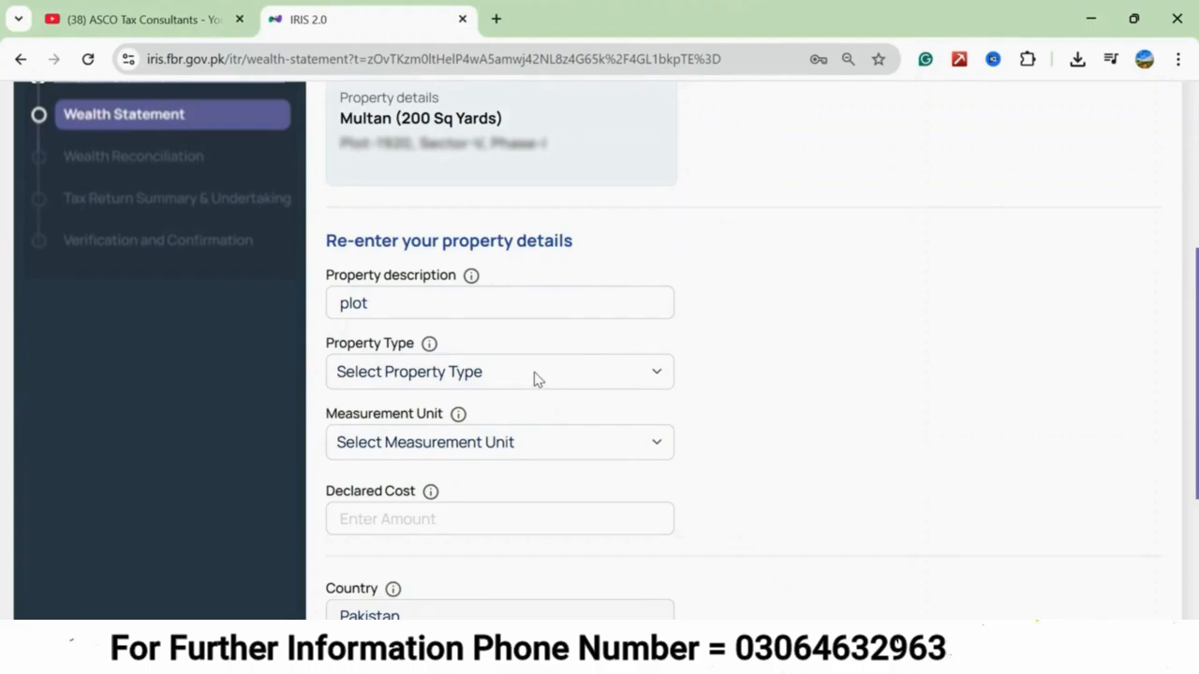
click(658, 373)
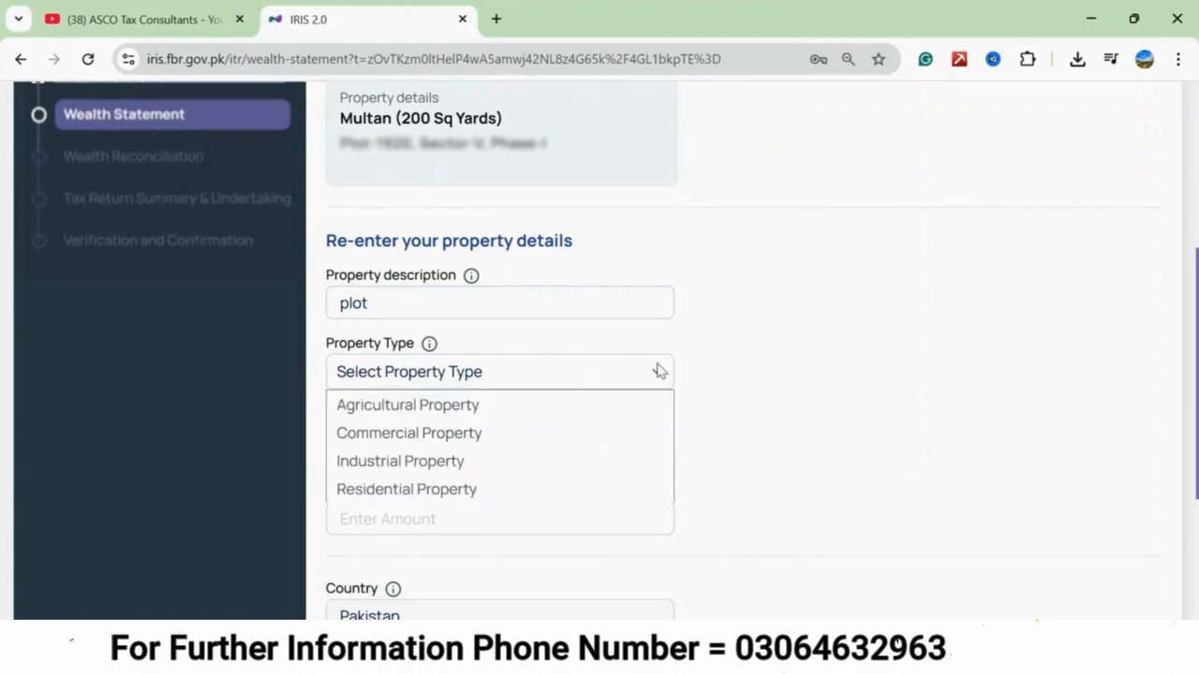
click(394, 497)
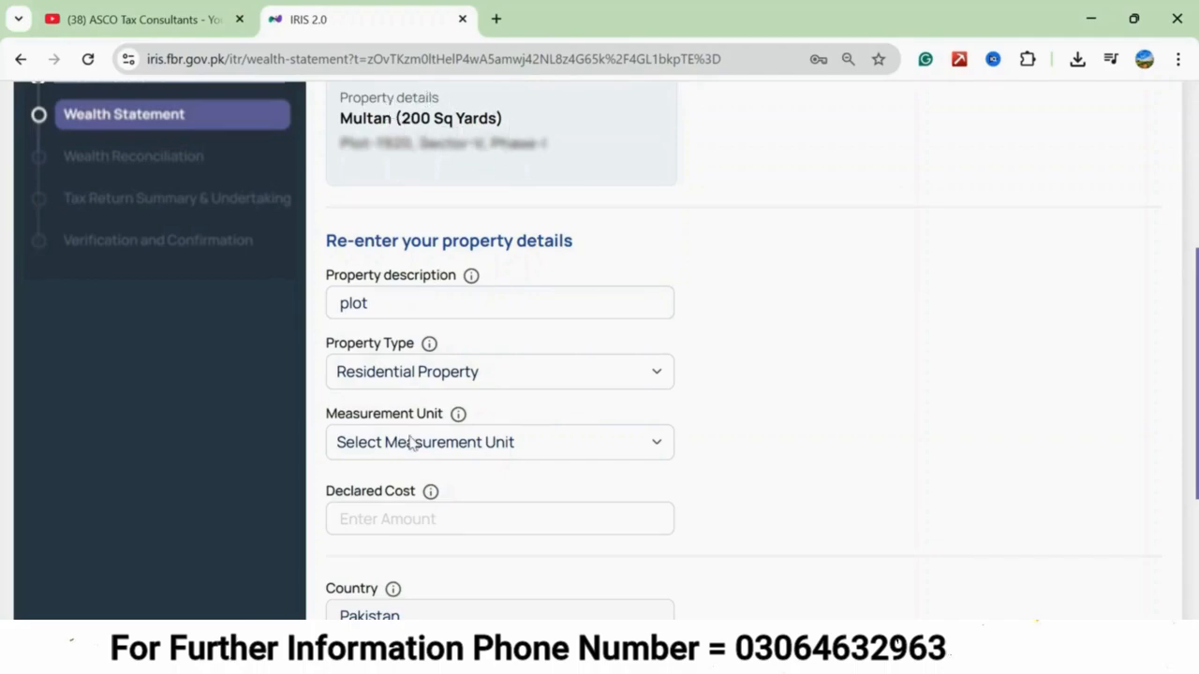
Set the plot's measurement unit to square yard (yd2), its area to 200 and its declared cost to 4,000,000.
click(592, 450)
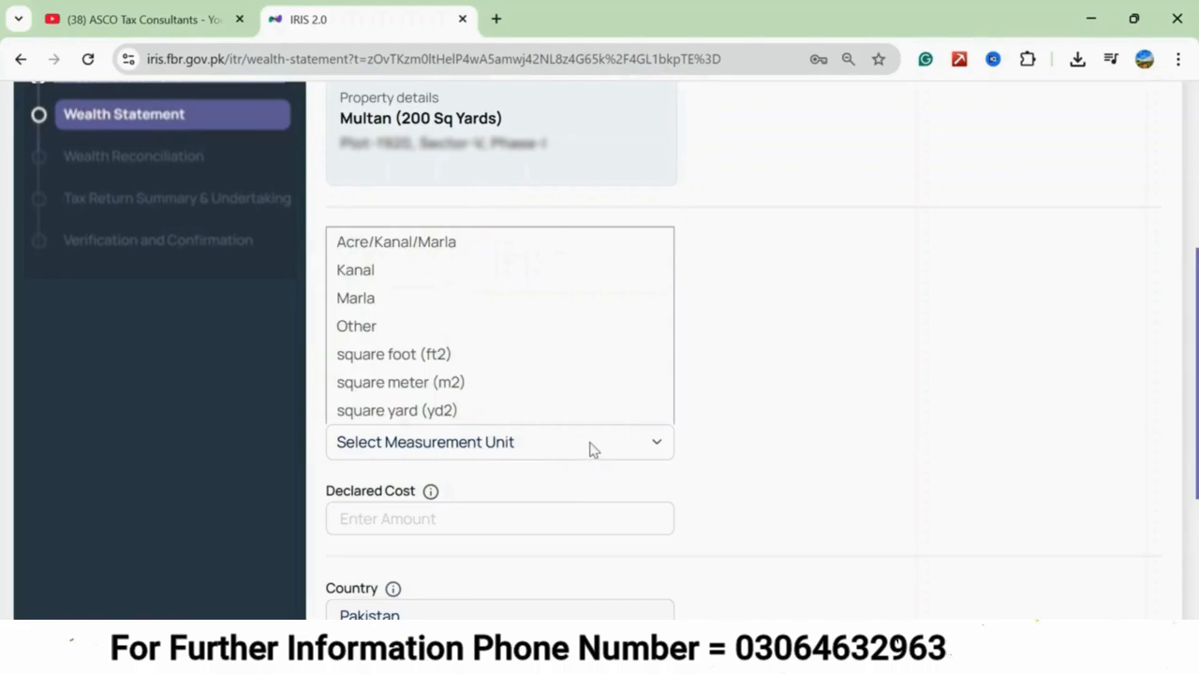
click(437, 413)
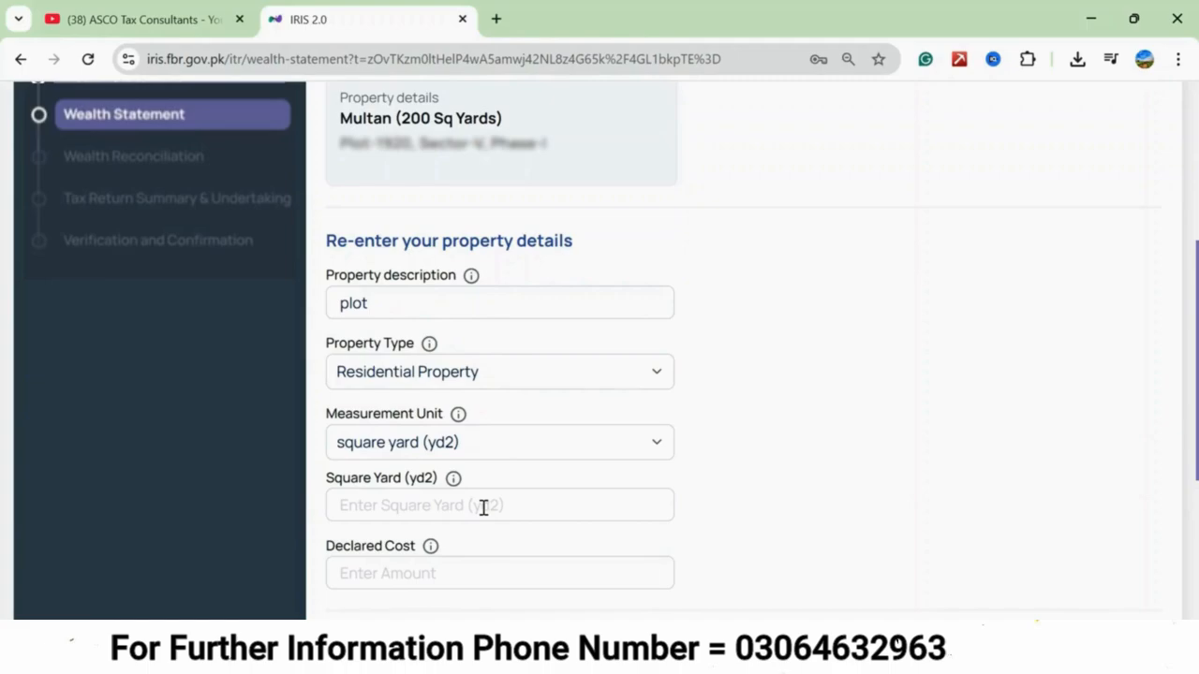
click(483, 507)
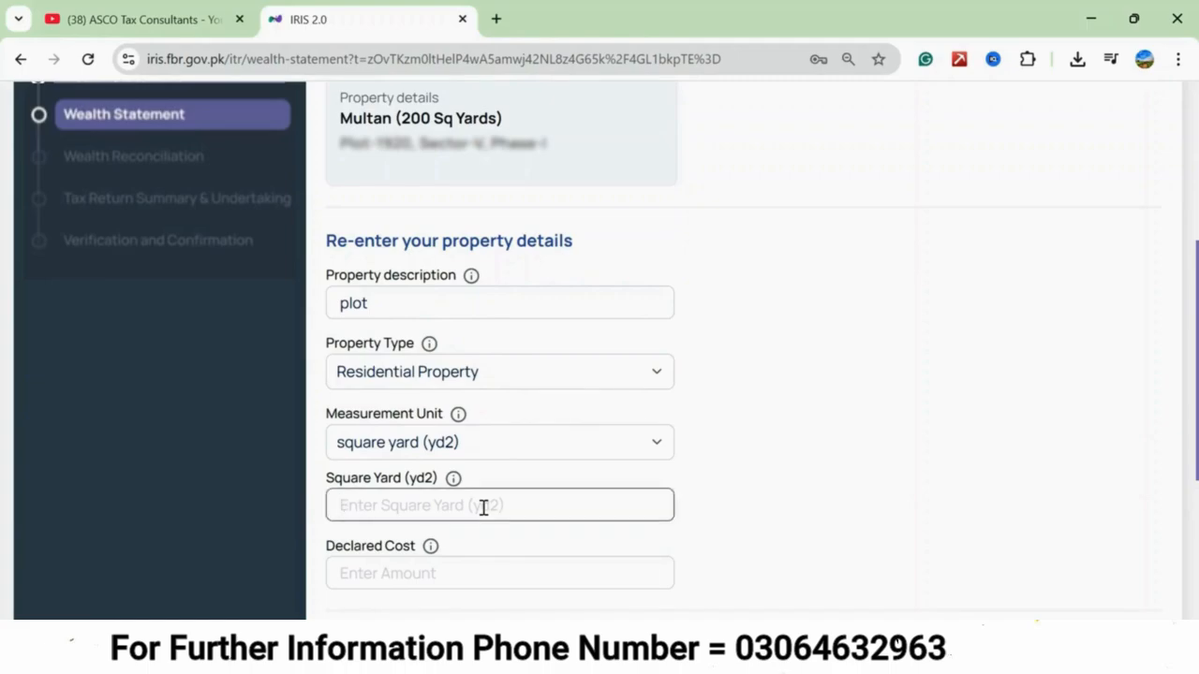
text(200)
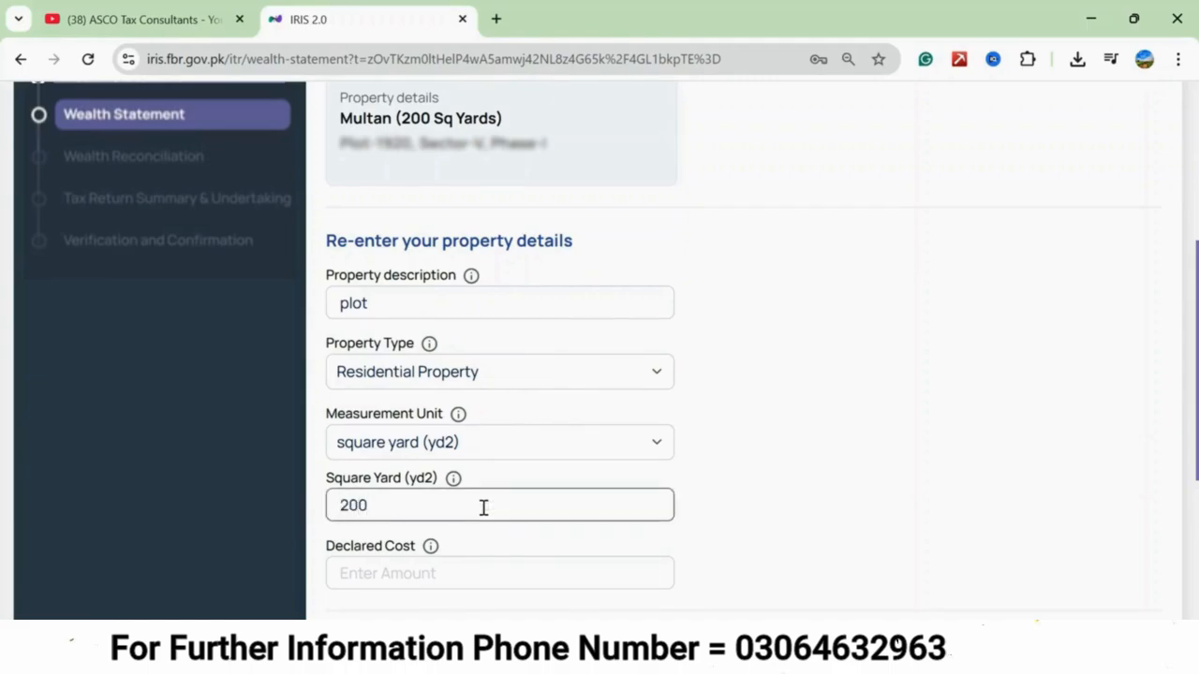
click(734, 494)
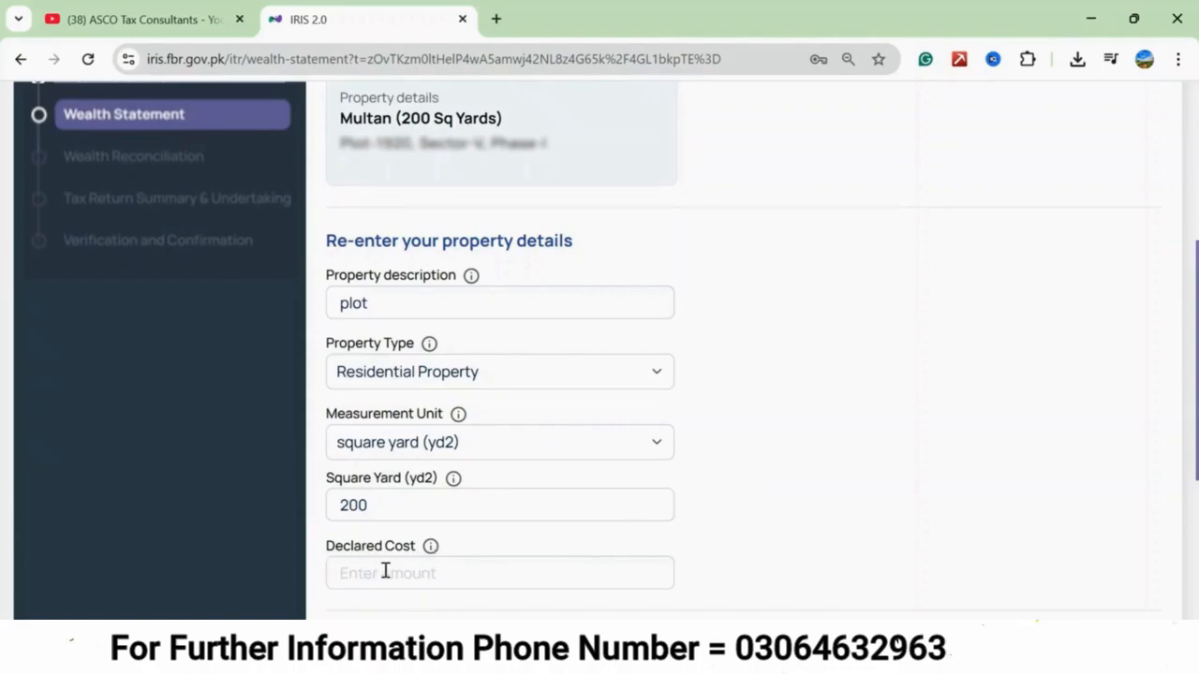
click(487, 577)
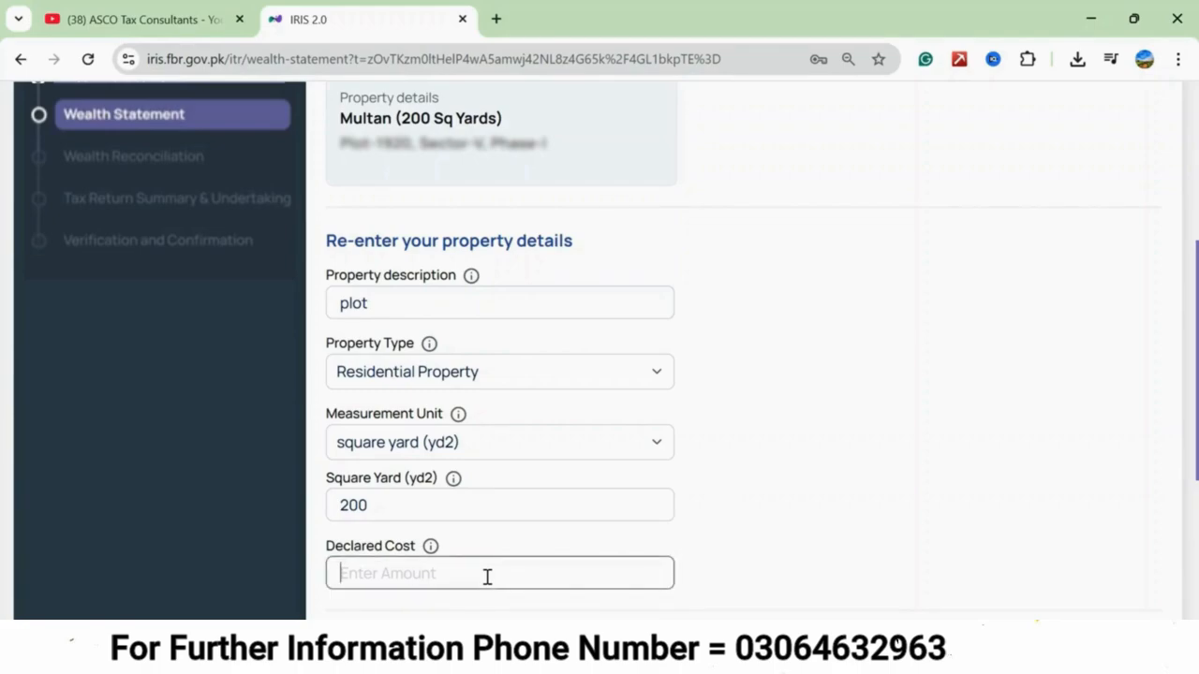
text(4,000,000)
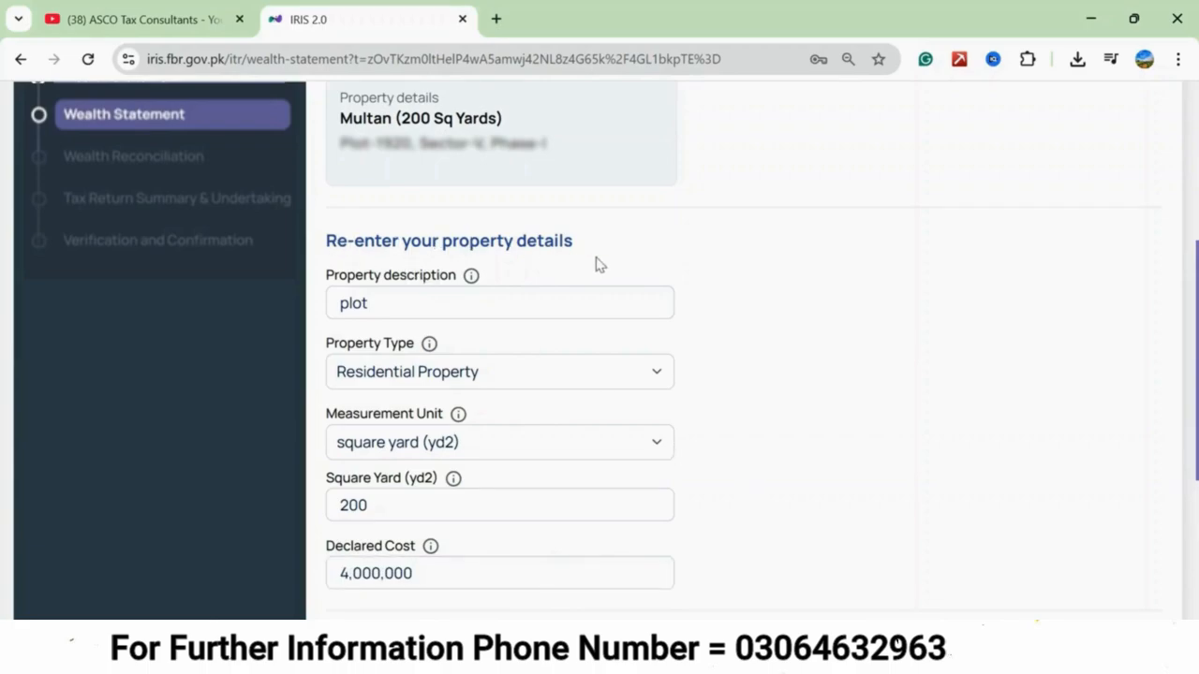
scroll(721, 468, down, 3)
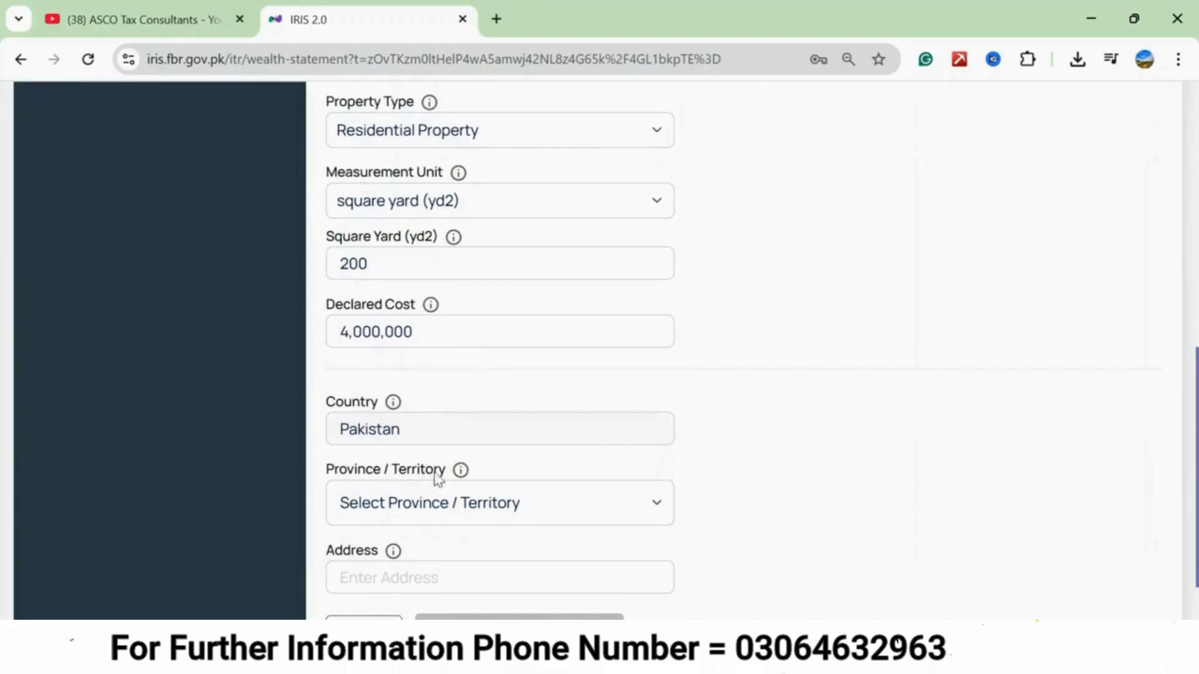
Set the plot's location to province Punjab, division Multan and city Shujaabad.
click(652, 504)
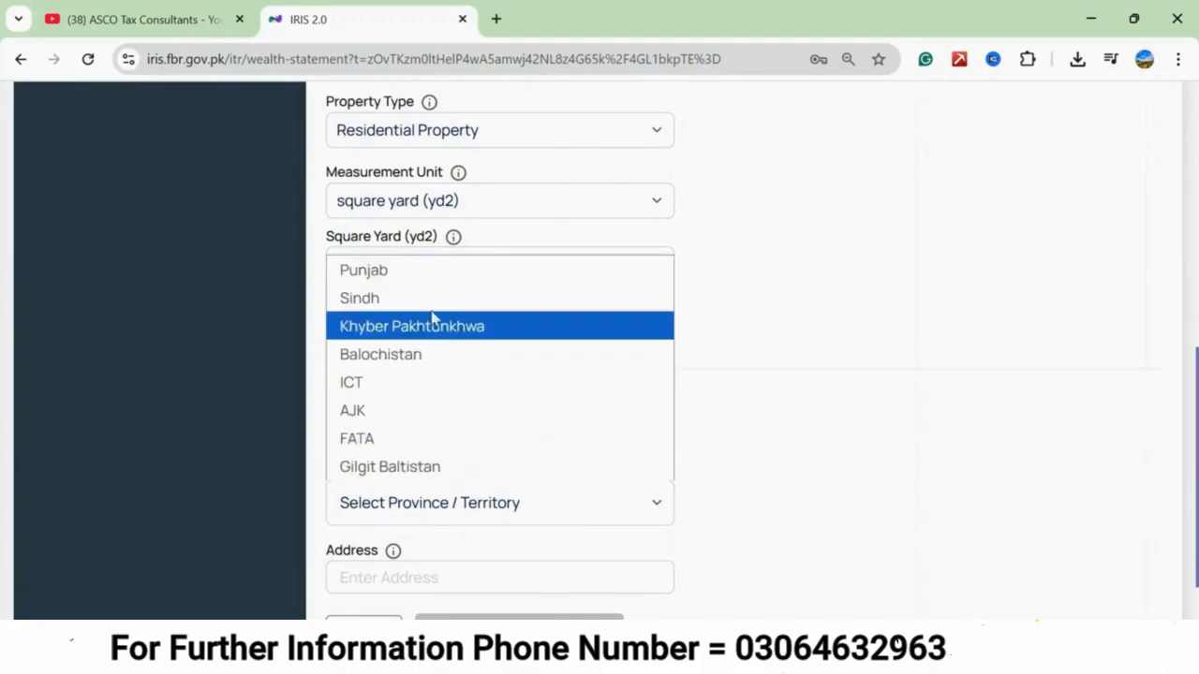
click(407, 281)
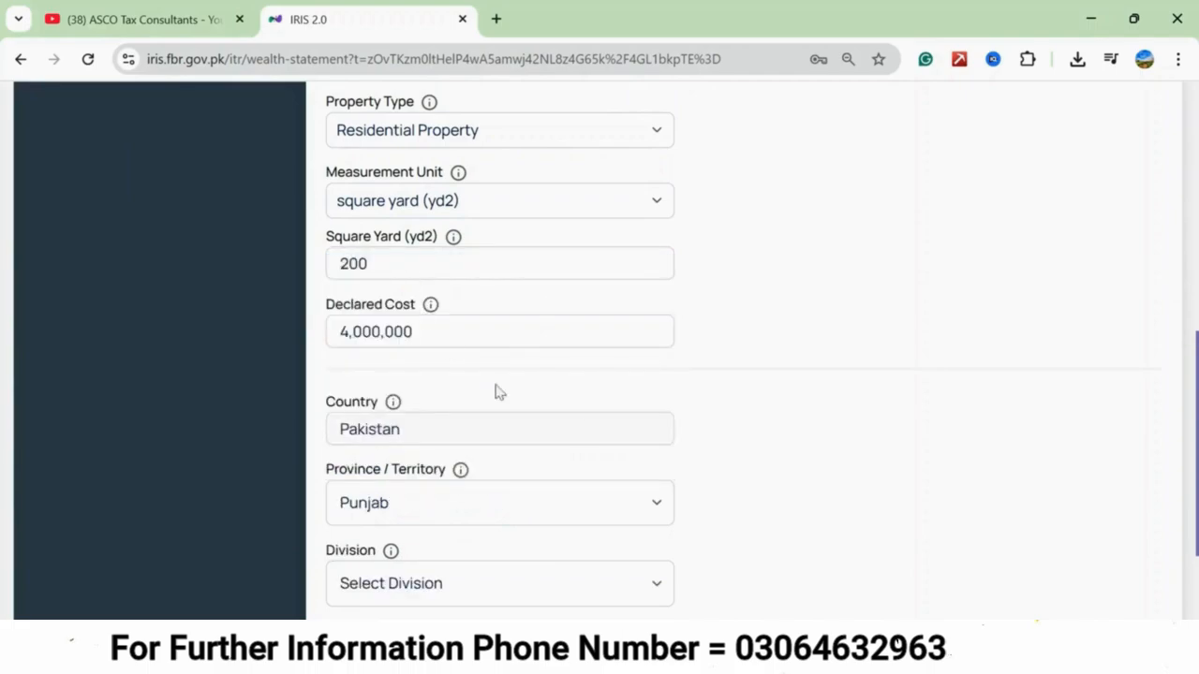
scroll(600, 432, down, 2)
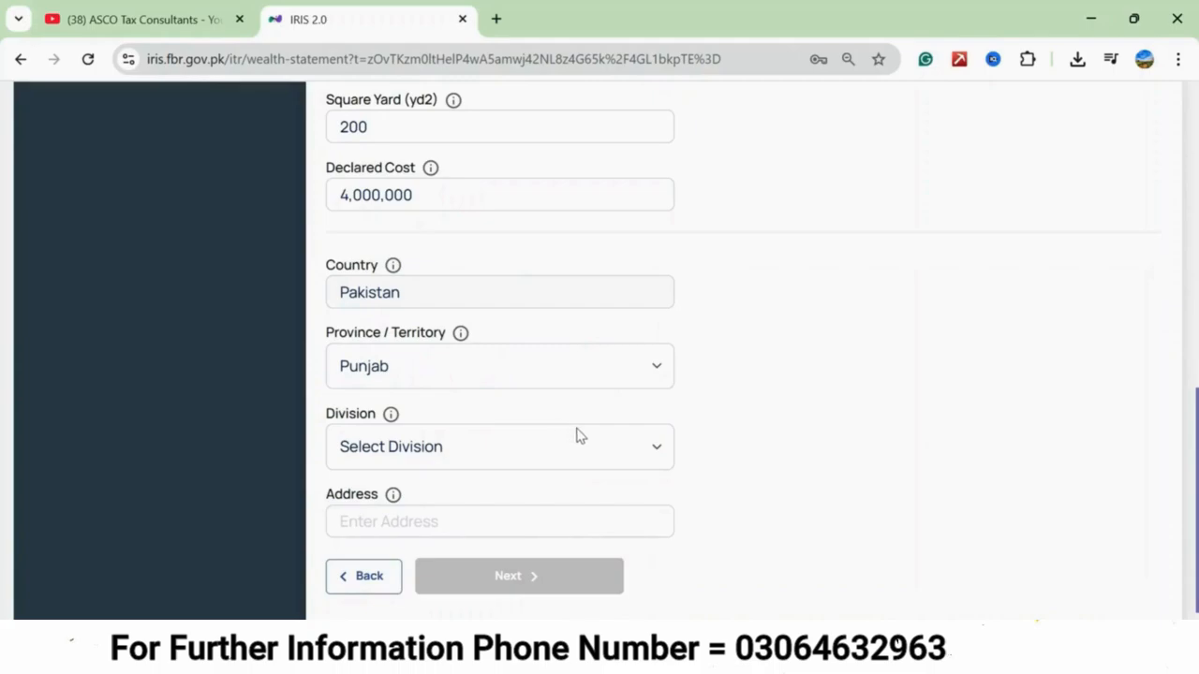
click(655, 452)
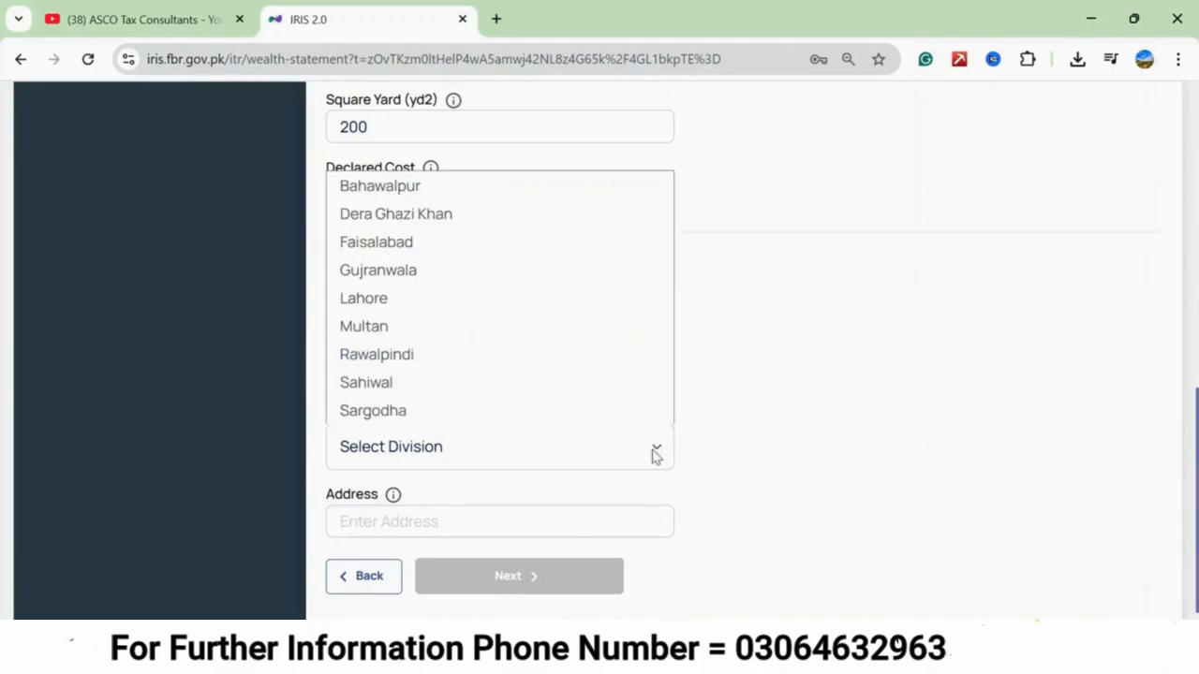
click(436, 328)
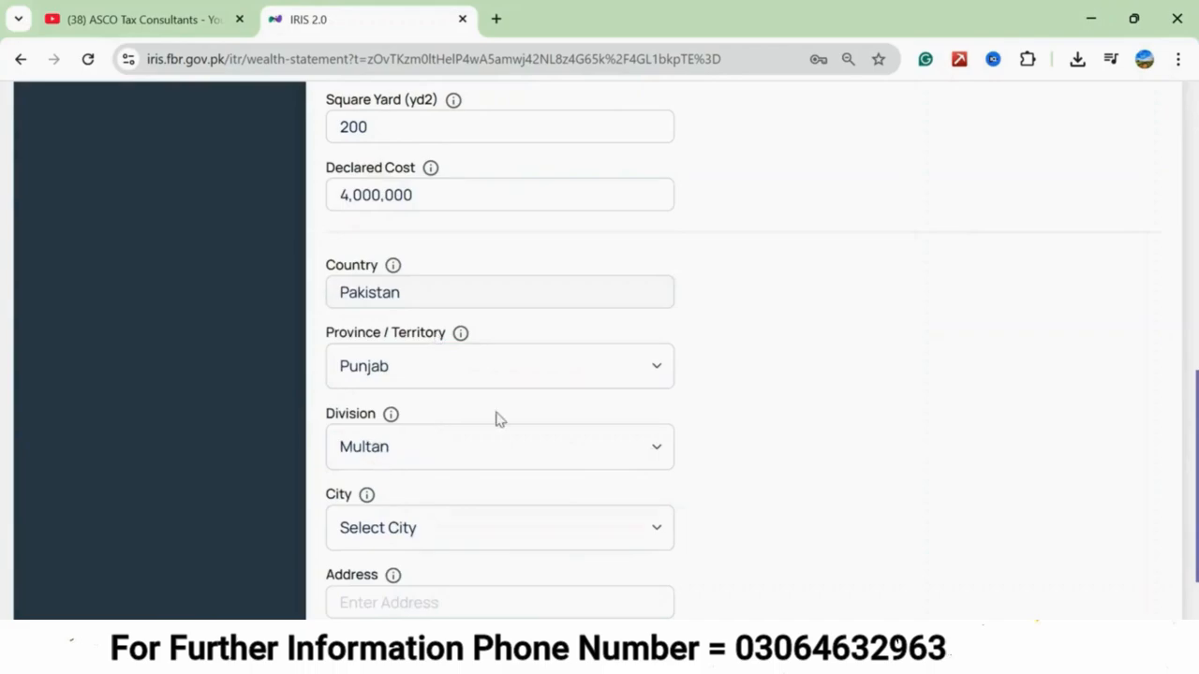
scroll(605, 415, down, 2)
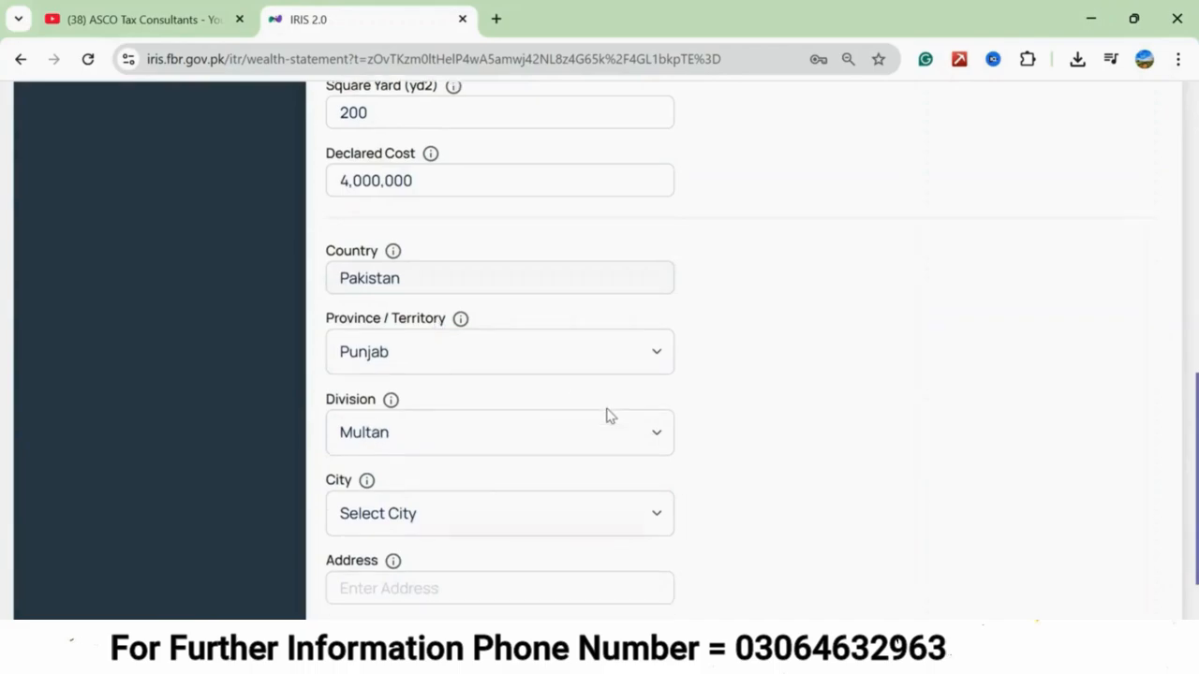
click(667, 432)
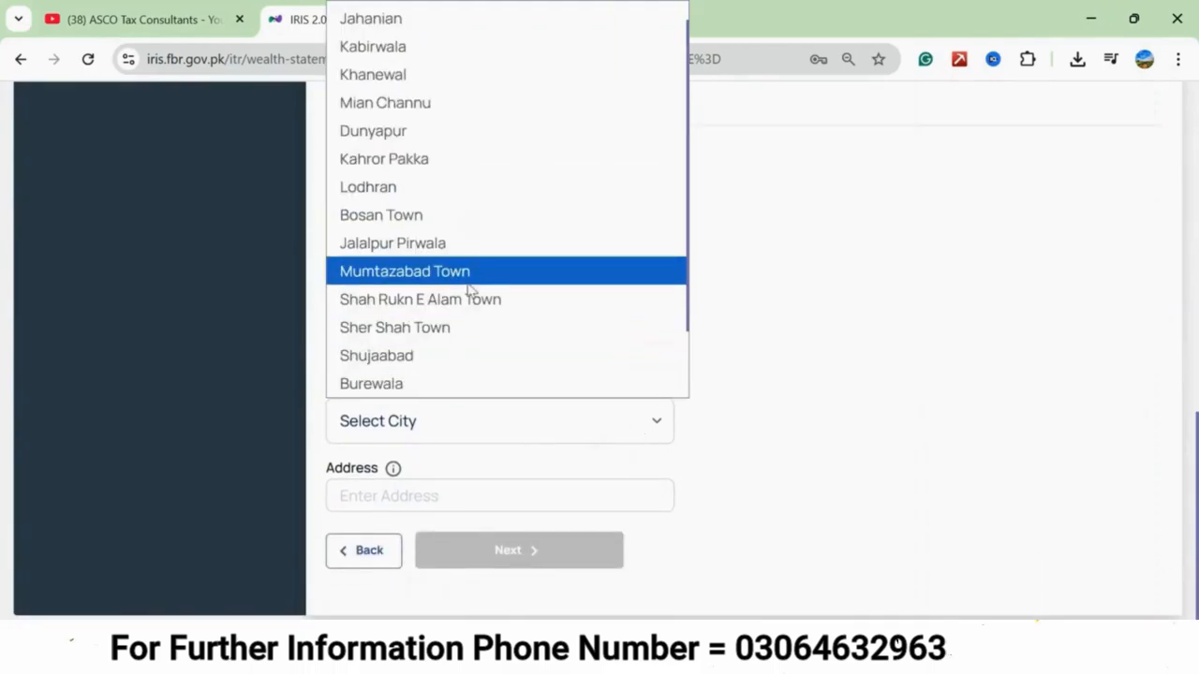
click(430, 357)
scroll(437, 477, down, 1)
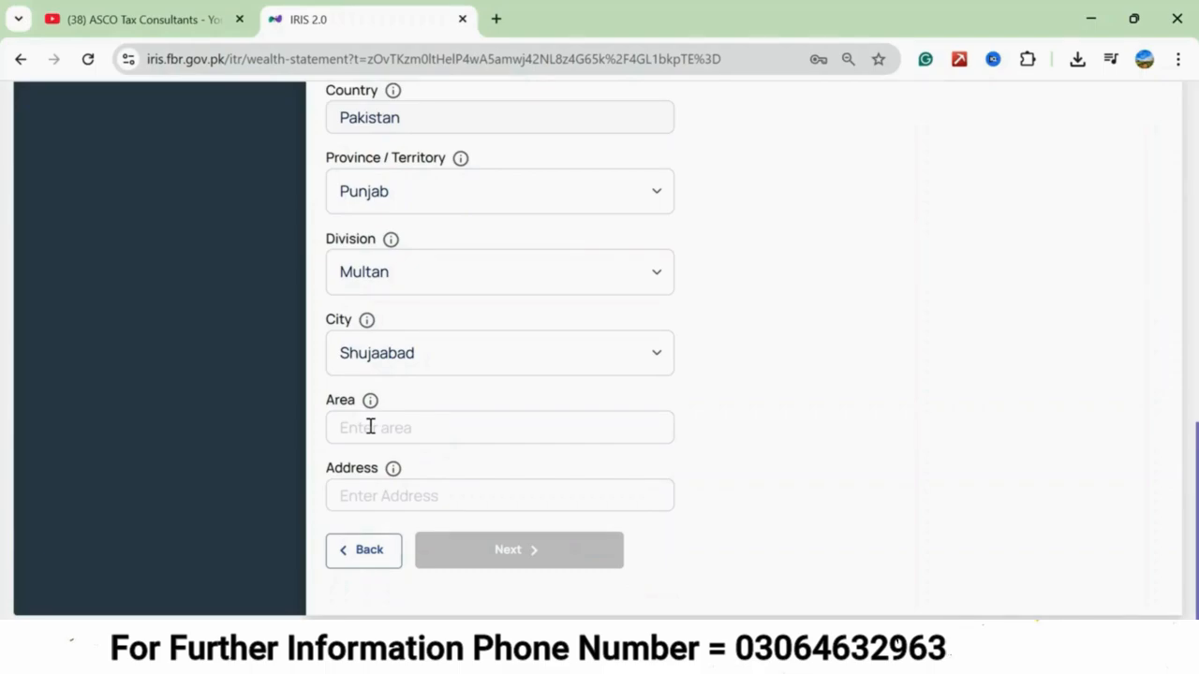
Fill in the plot's area and address, copying the address from the existing property details, and continue to the second property.
click(356, 491)
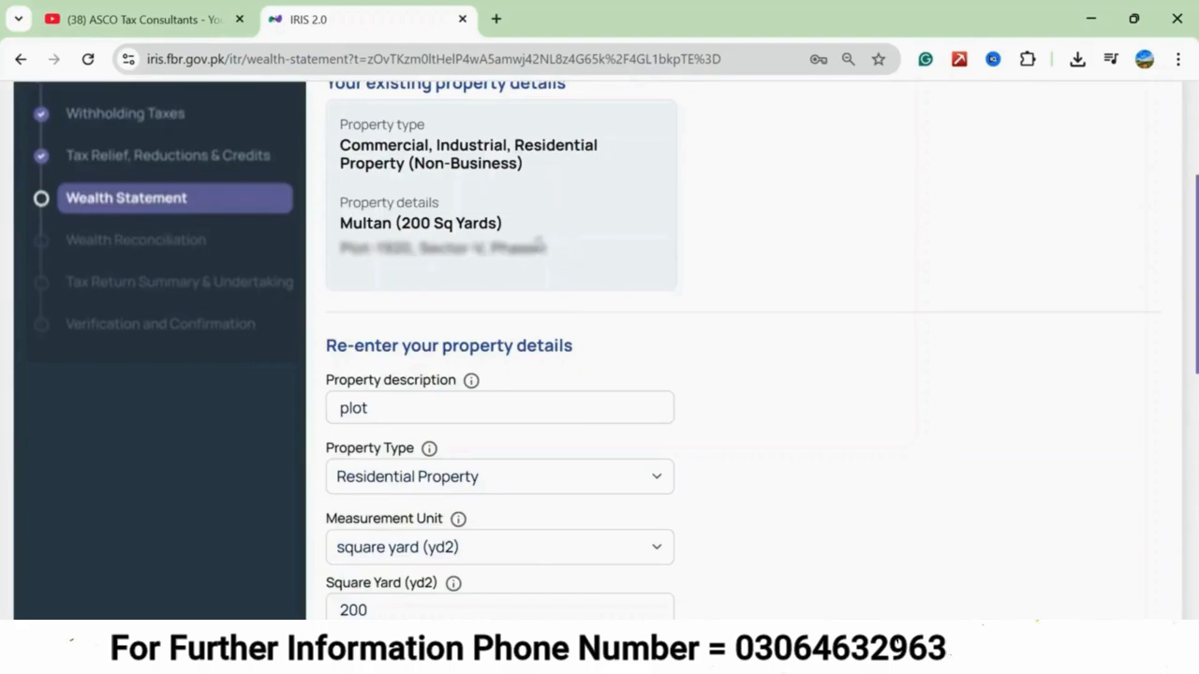
drag(546, 248, 340, 248)
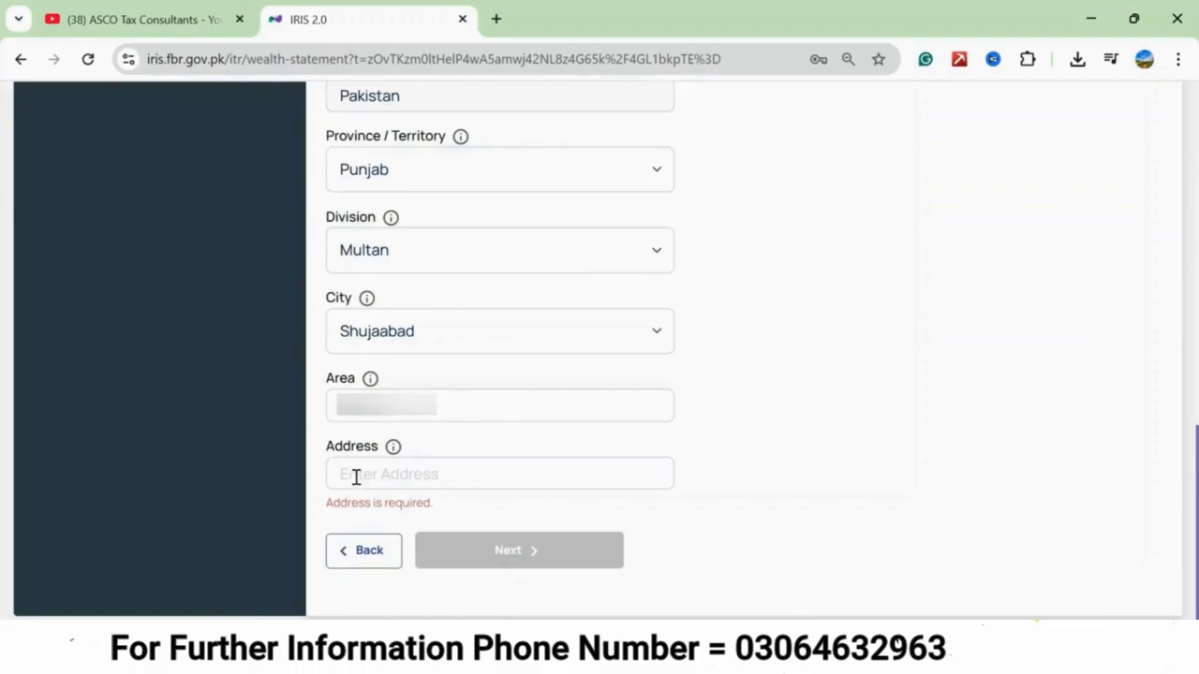
click(367, 476)
key(ctrl+v)
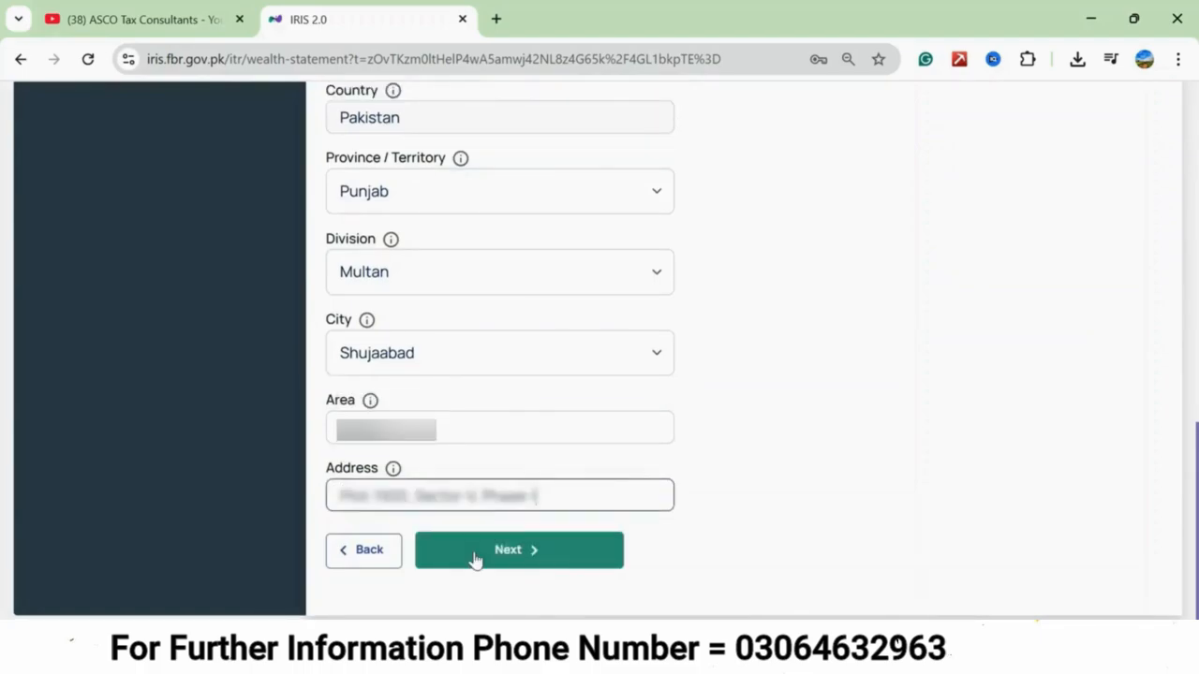
click(475, 556)
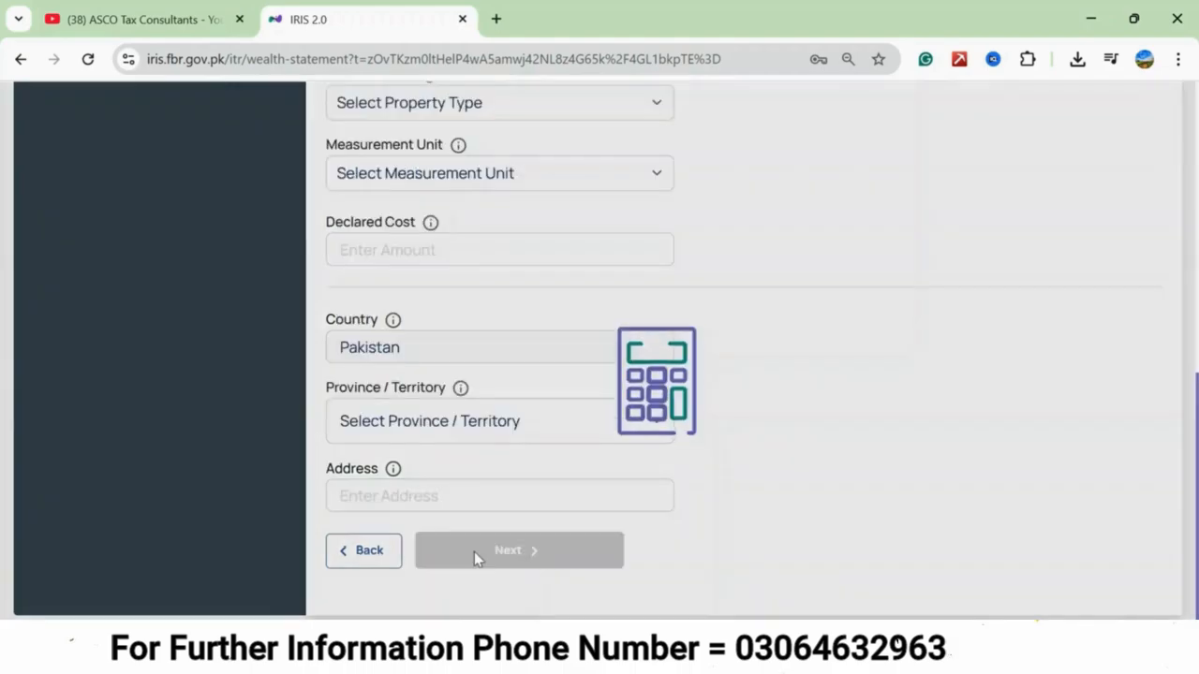
Describe the second property as "agri land" and set its type to Agricultural Property.
scroll(536, 220, up, 1)
scroll(539, 224, up, 5)
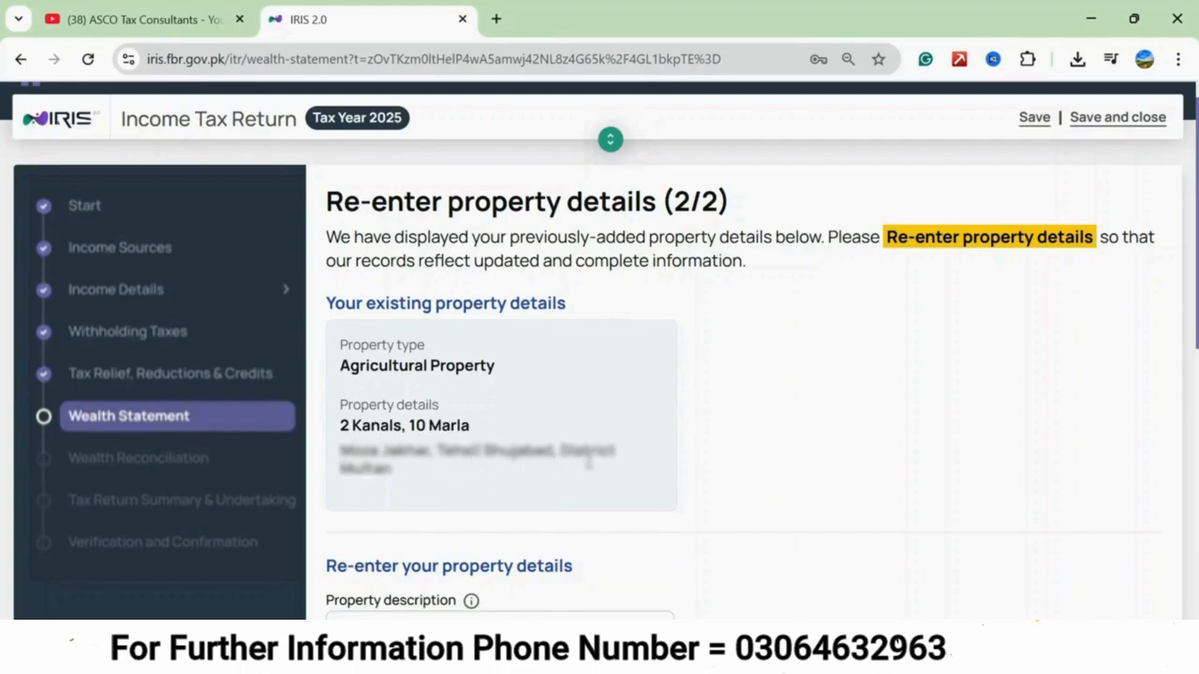
scroll(588, 462, down, 4)
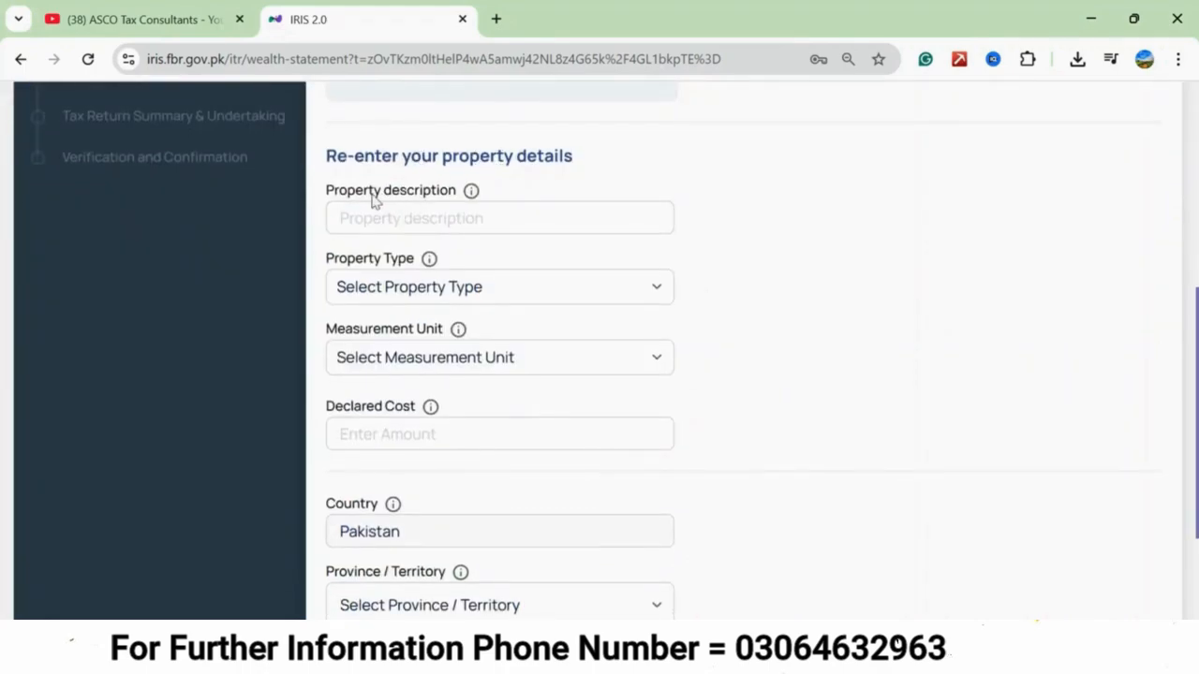
click(392, 218)
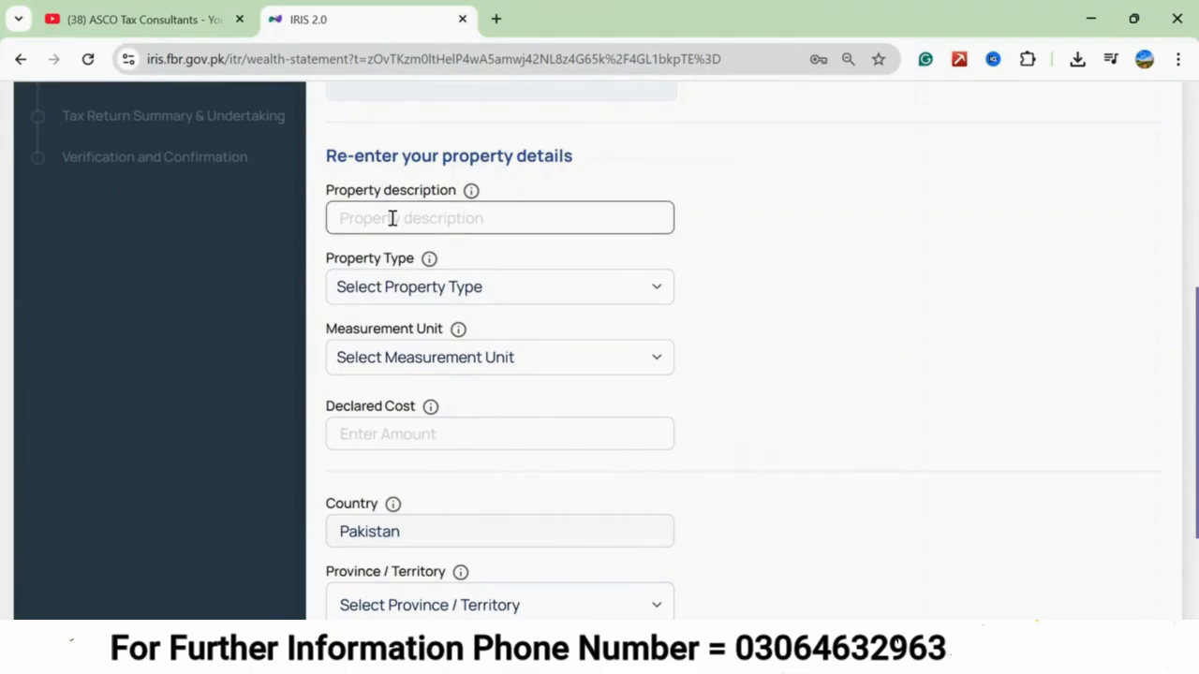
text(agri land)
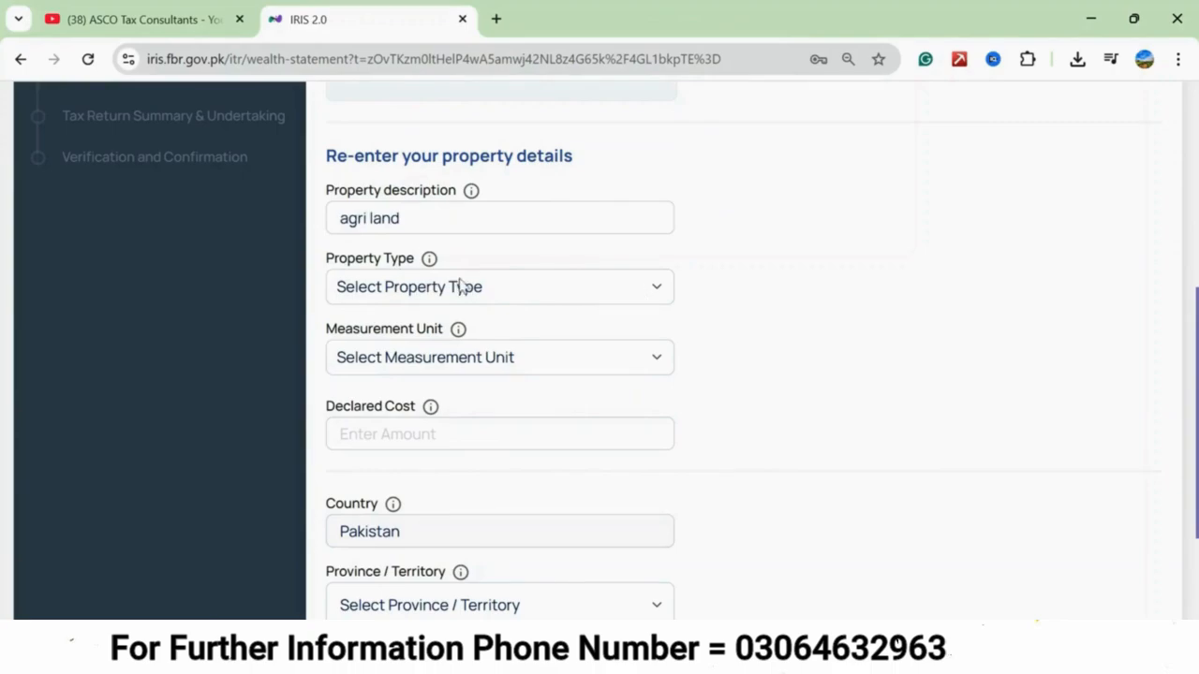
click(657, 289)
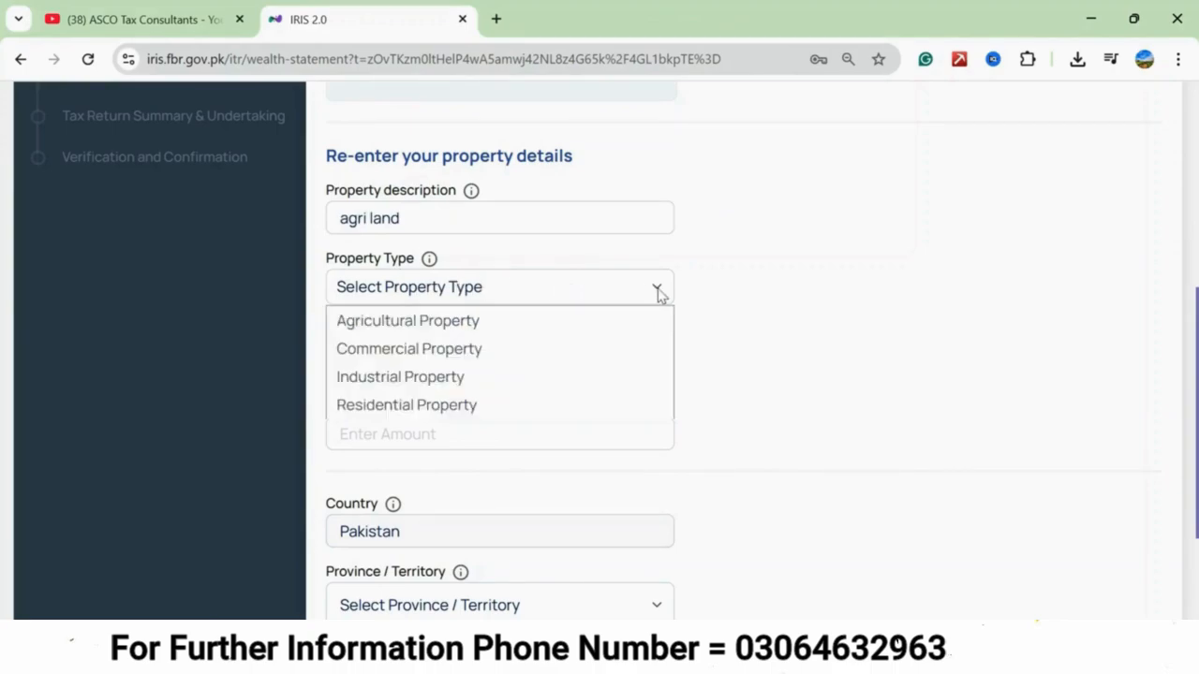
click(454, 323)
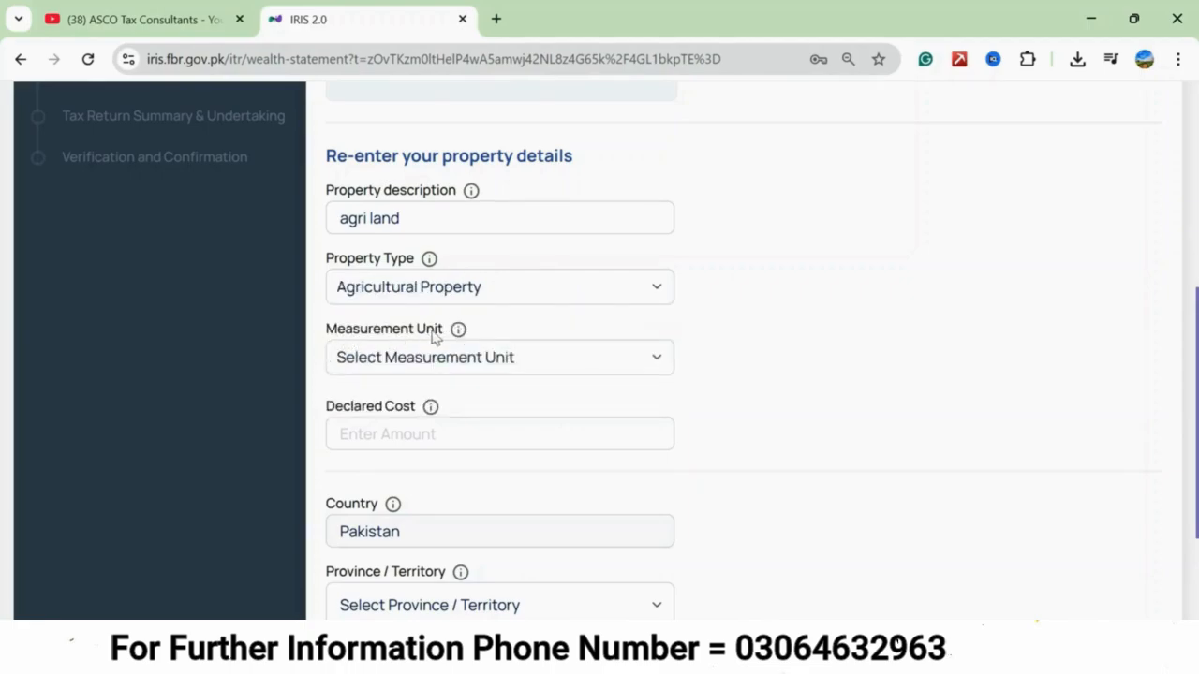
Set the agricultural land's measurement unit to Kanal, its size to 2 and its declared cost to 475,000.
scroll(525, 346, down, 1)
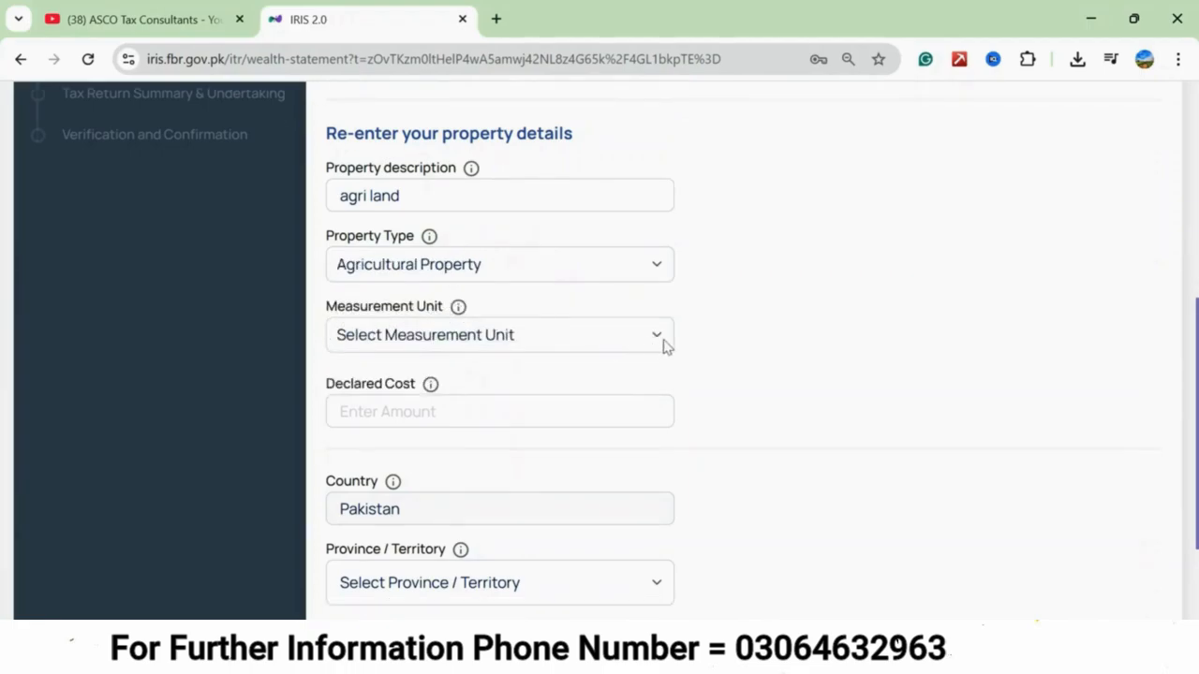
click(653, 339)
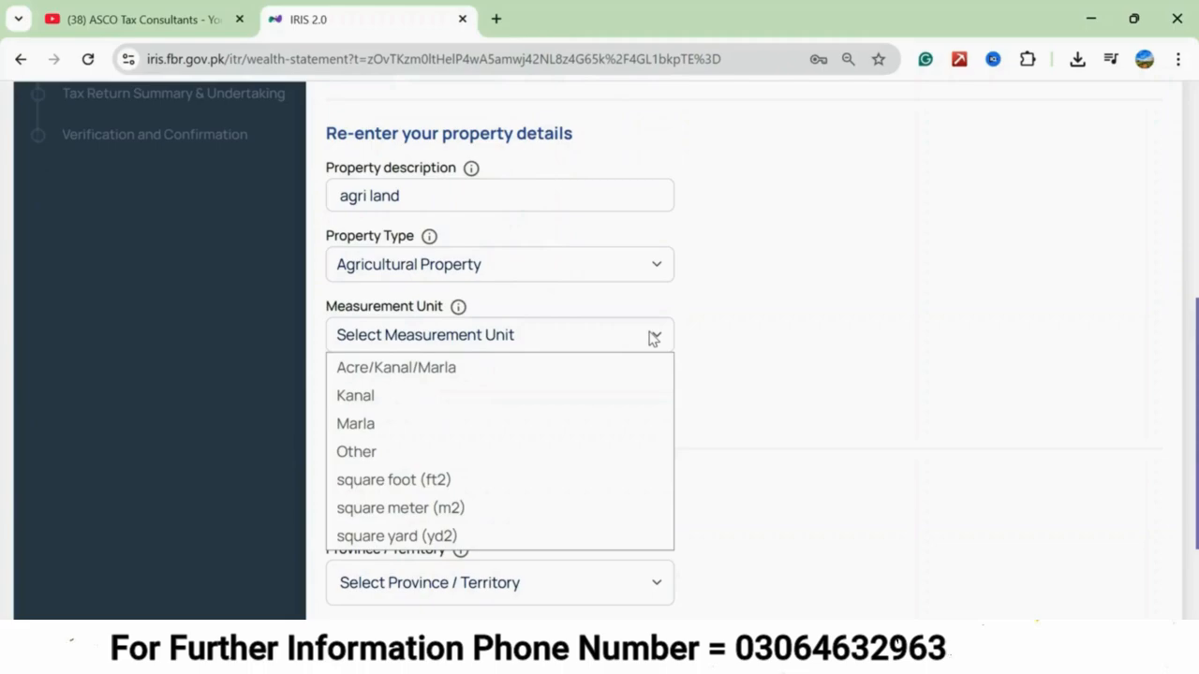
click(432, 397)
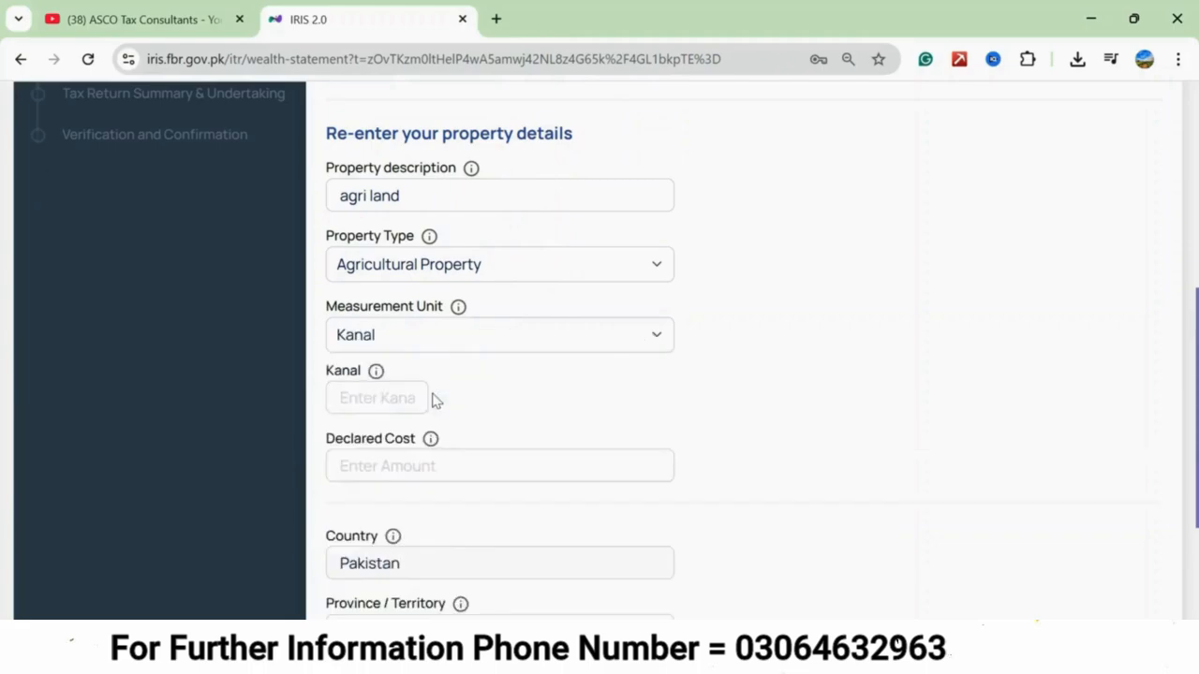
click(343, 397)
text(3)
key(BackSpace)
text(2)
click(477, 410)
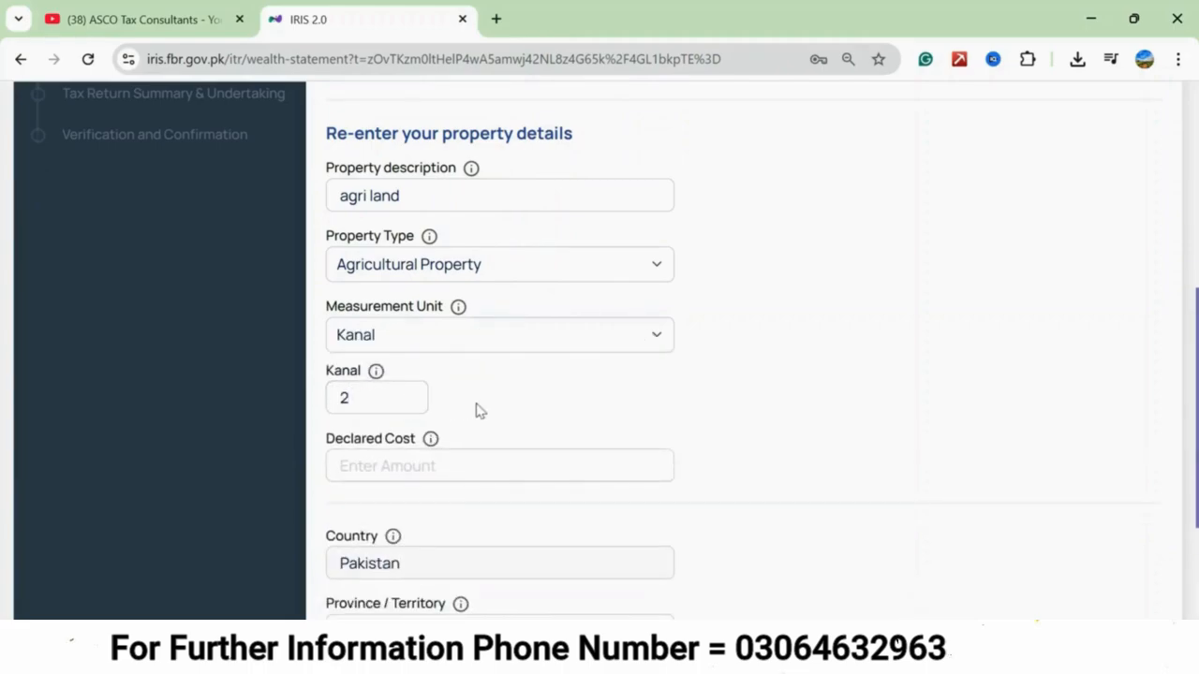
click(403, 457)
text(4750000)
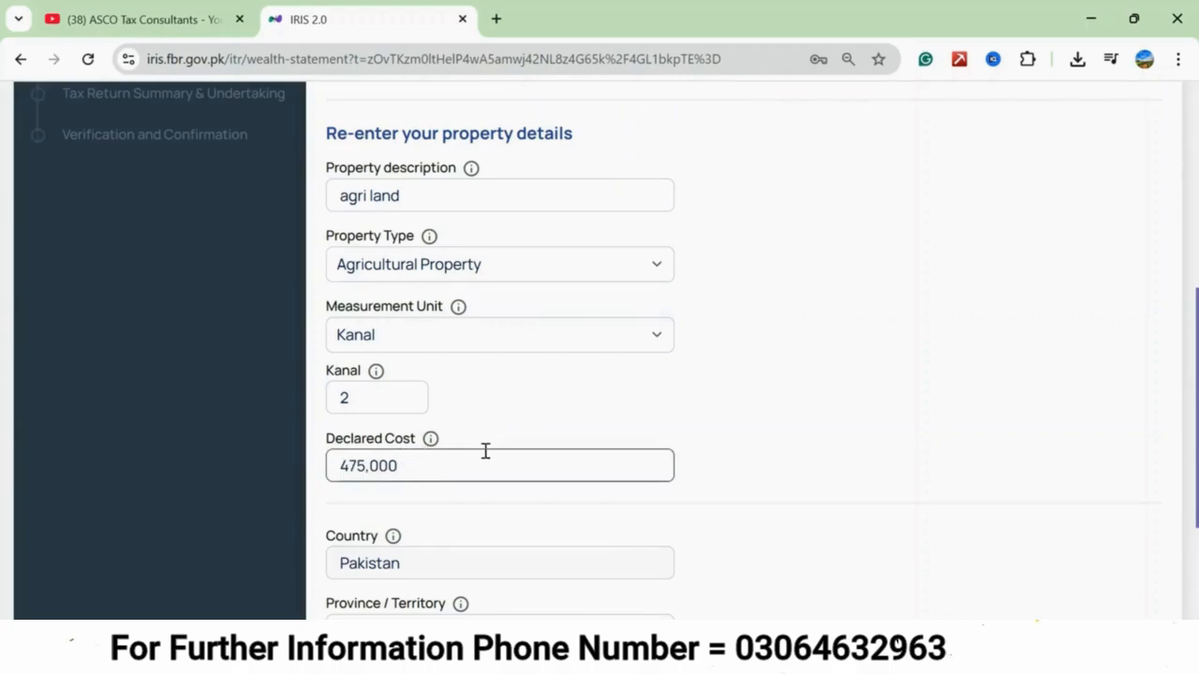
click(761, 475)
Set the agricultural land's location to province Punjab, division Multan and city Shujaabad.
scroll(680, 459, down, 1)
scroll(680, 459, down, 1)
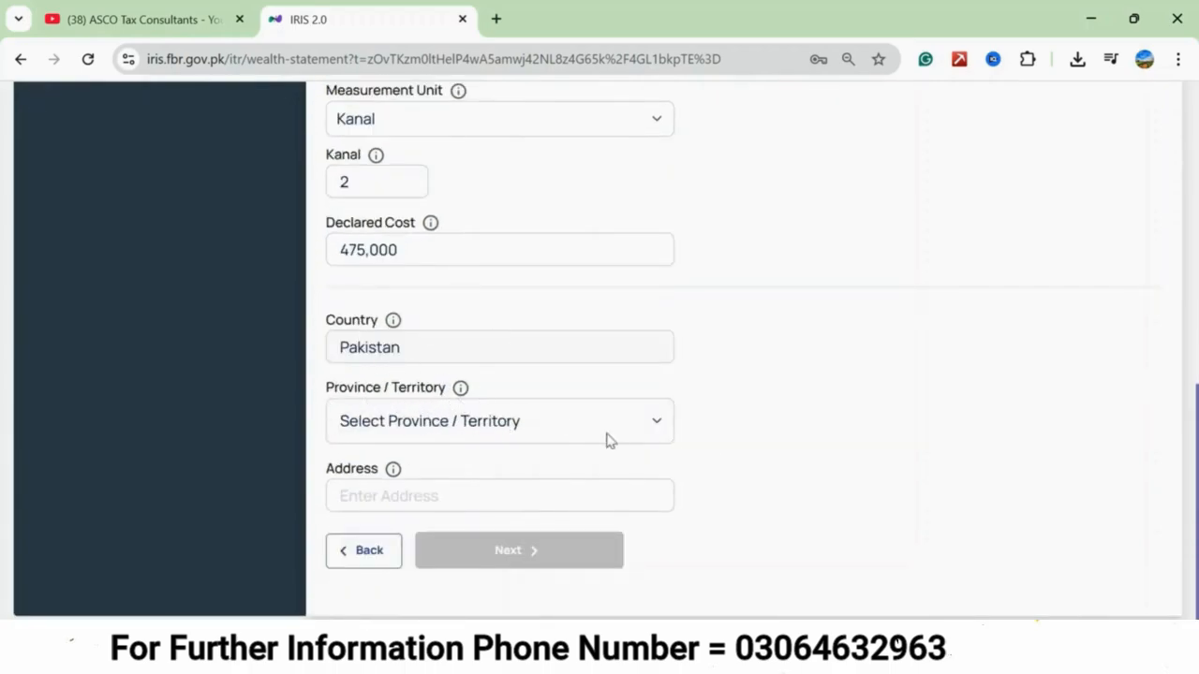
click(655, 425)
click(399, 197)
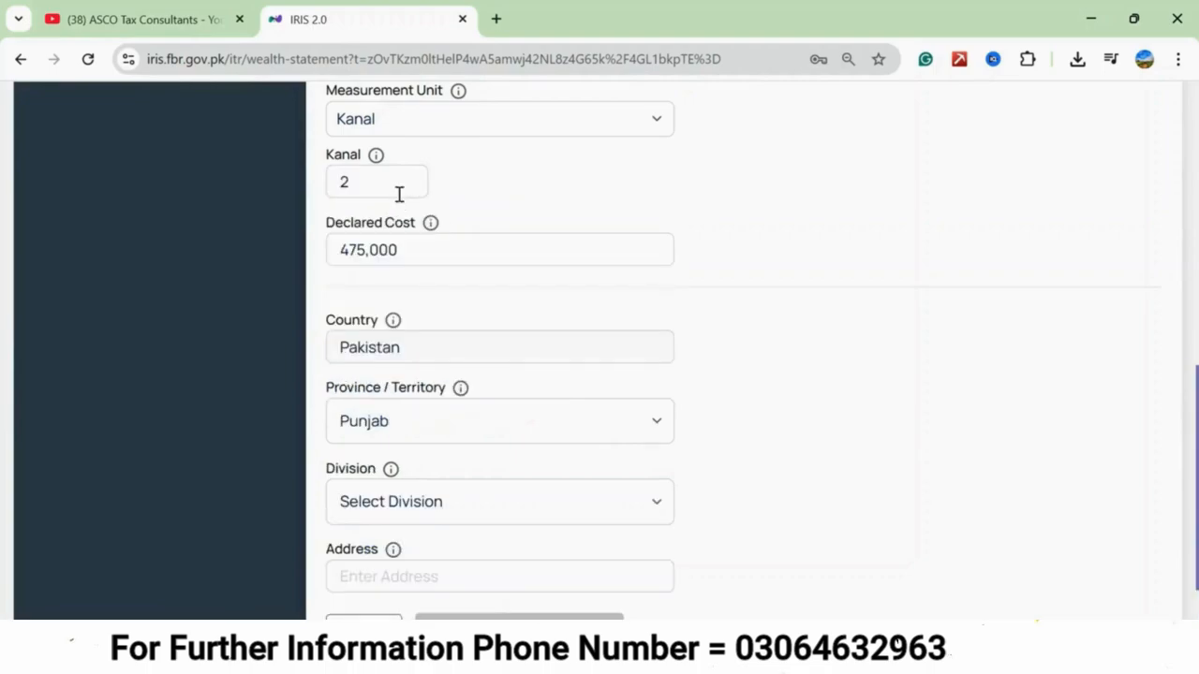
scroll(481, 458, down, 1)
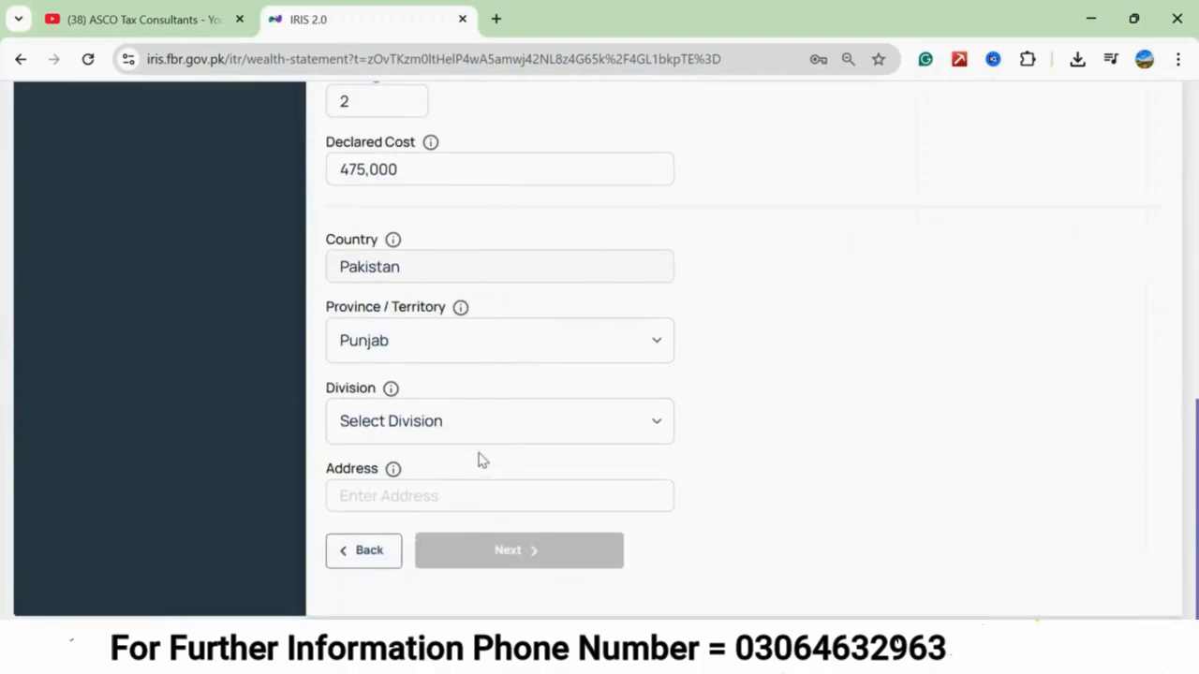
click(565, 422)
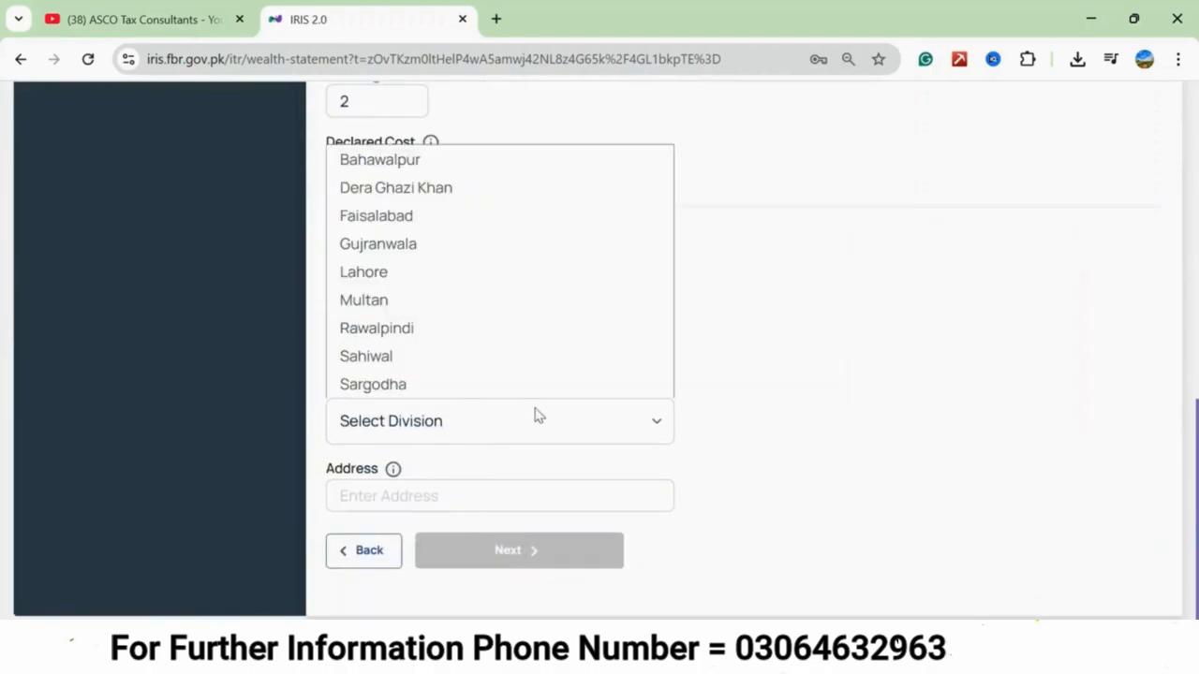
click(406, 300)
click(599, 433)
click(473, 356)
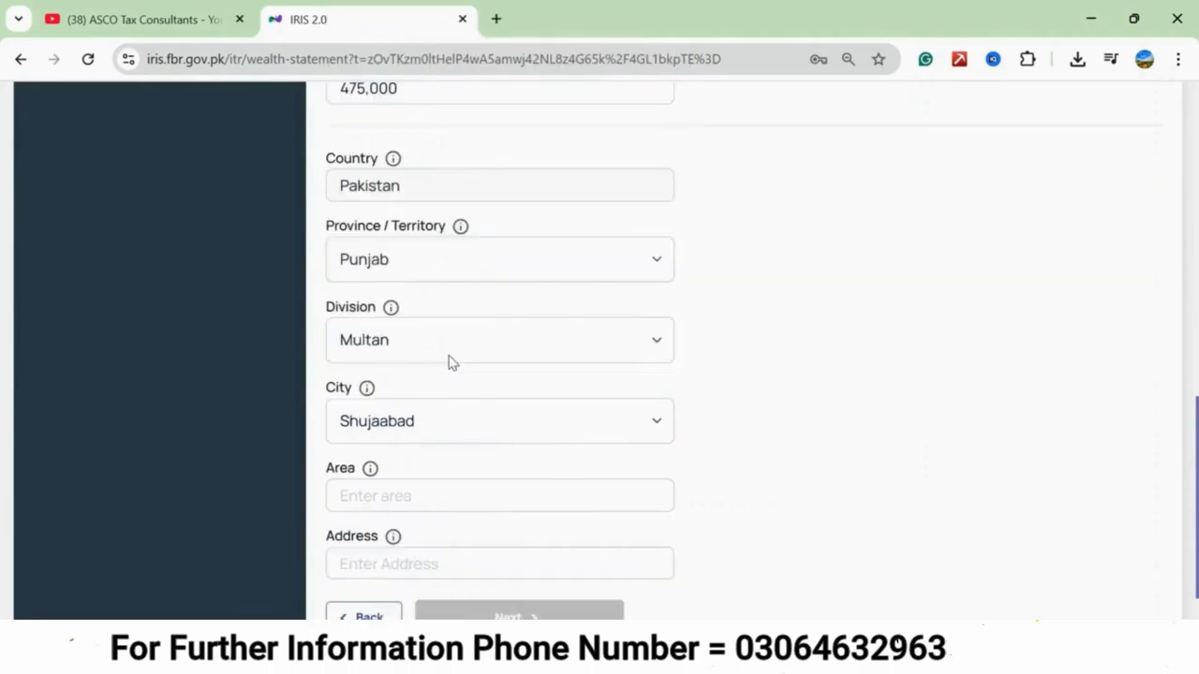
Fill in the agricultural land's area and its existing address without the district part, and continue to the personal assets and liabilities.
scroll(457, 412, down, 1)
click(461, 431)
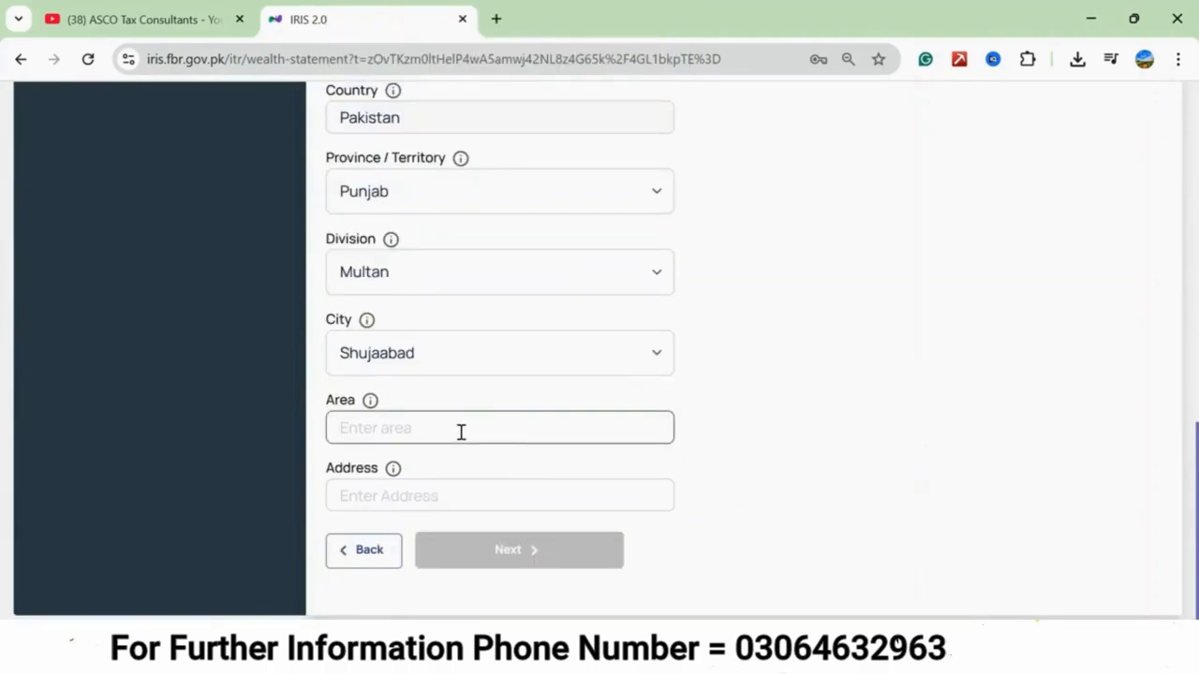
text(ahdian)
click(370, 494)
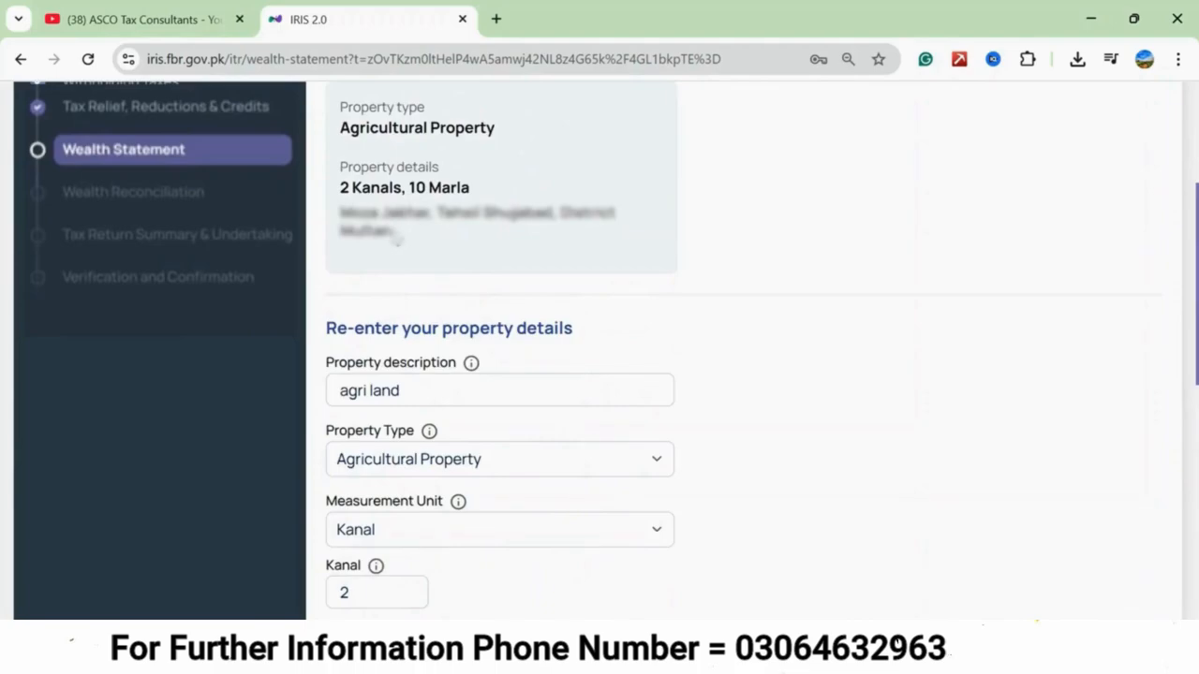
drag(397, 236, 342, 208)
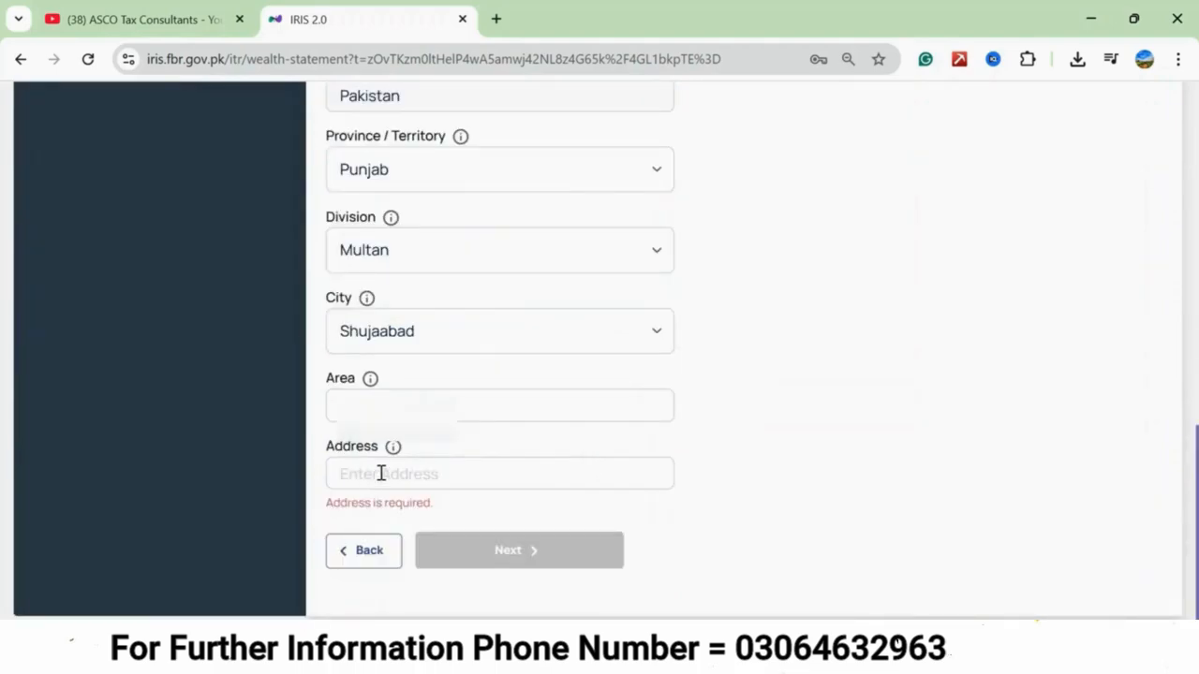
click(382, 473)
key(ctrl+v)
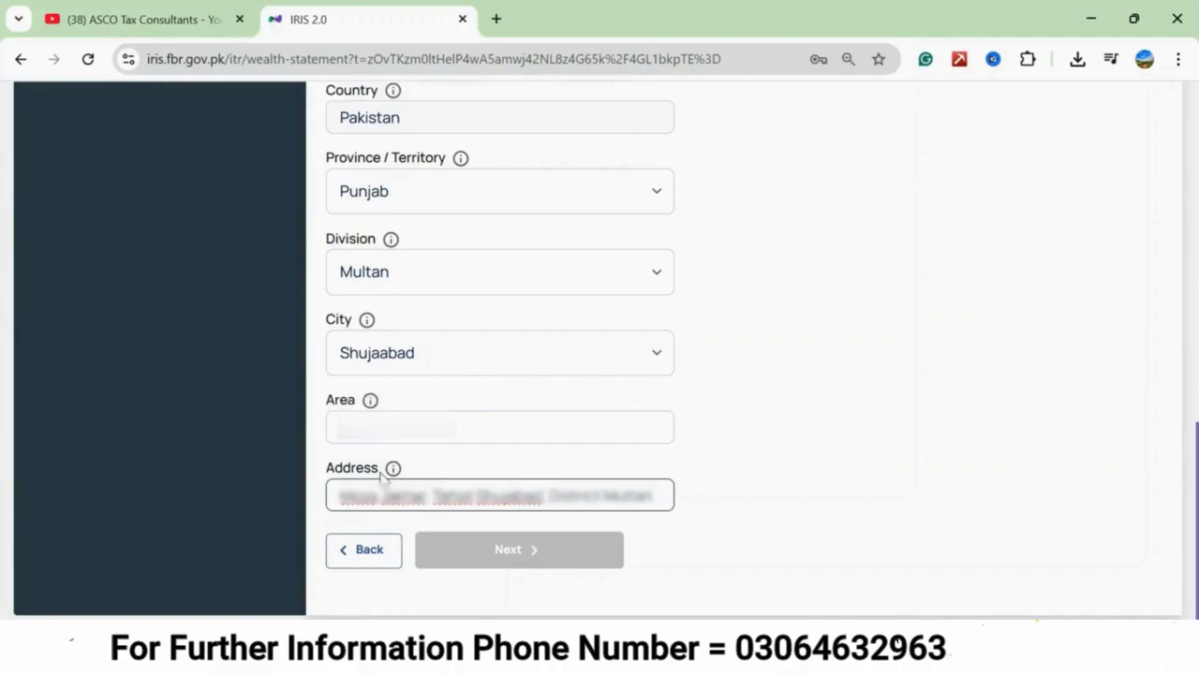
click(709, 520)
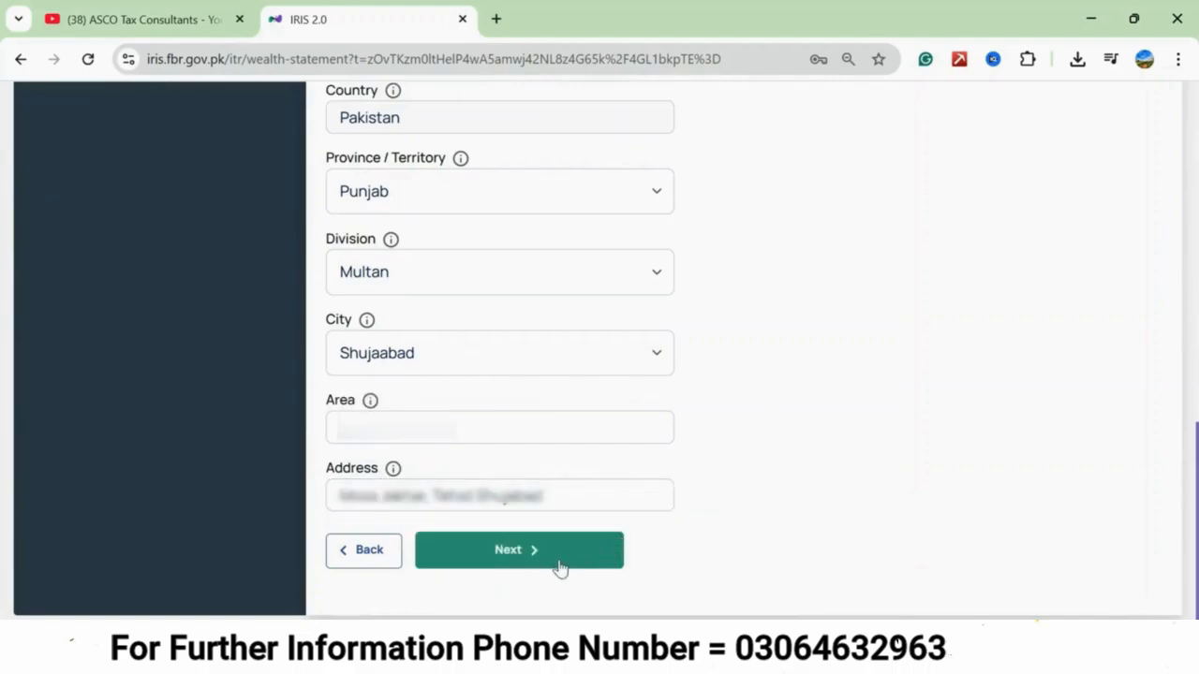
click(550, 567)
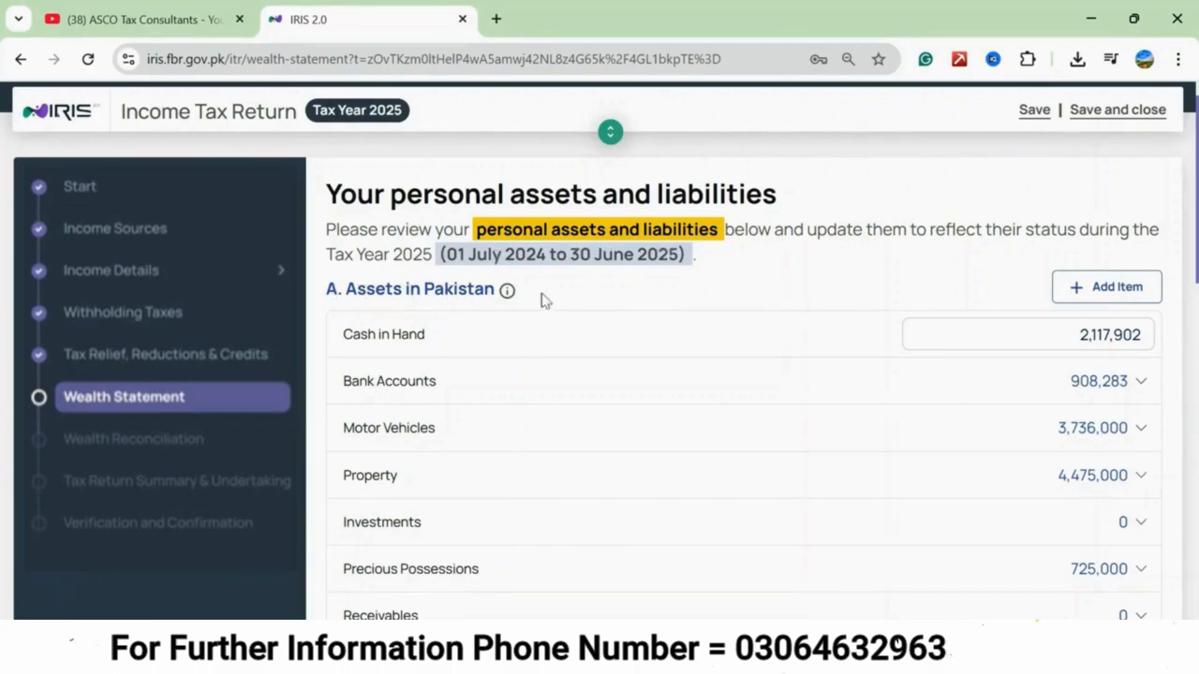
Set the Cash in Hand amount under the assets in Pakistan to 1,511,000.
scroll(613, 326, down, 8)
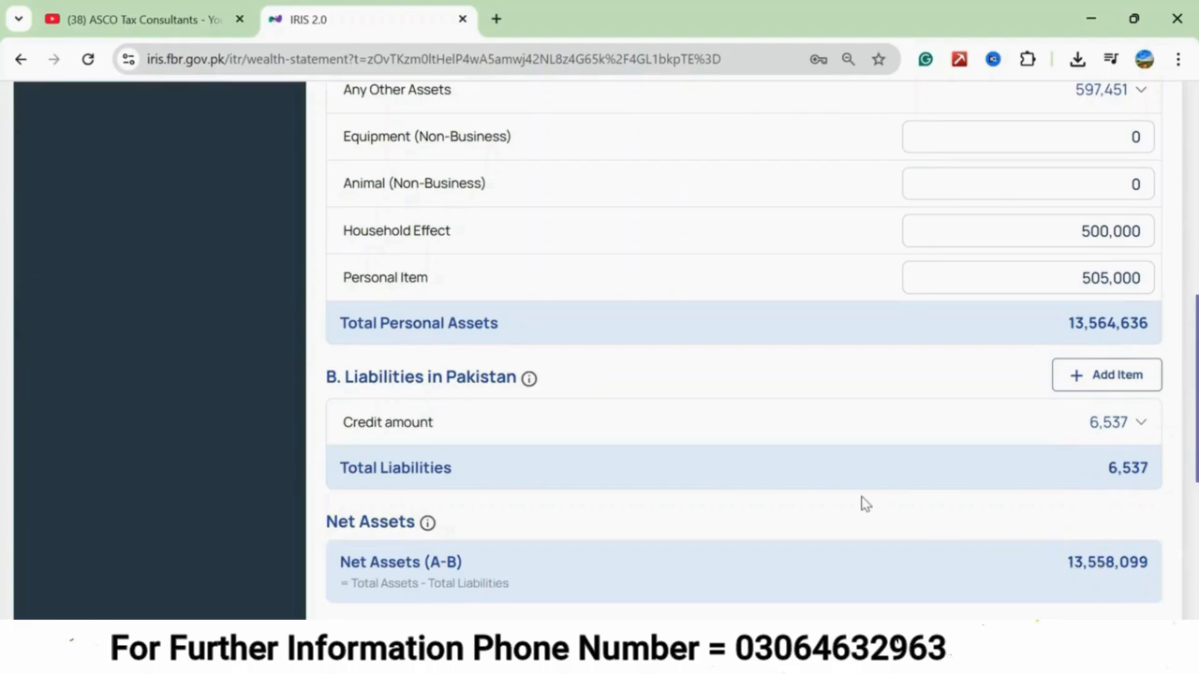
scroll(864, 504, up, 5)
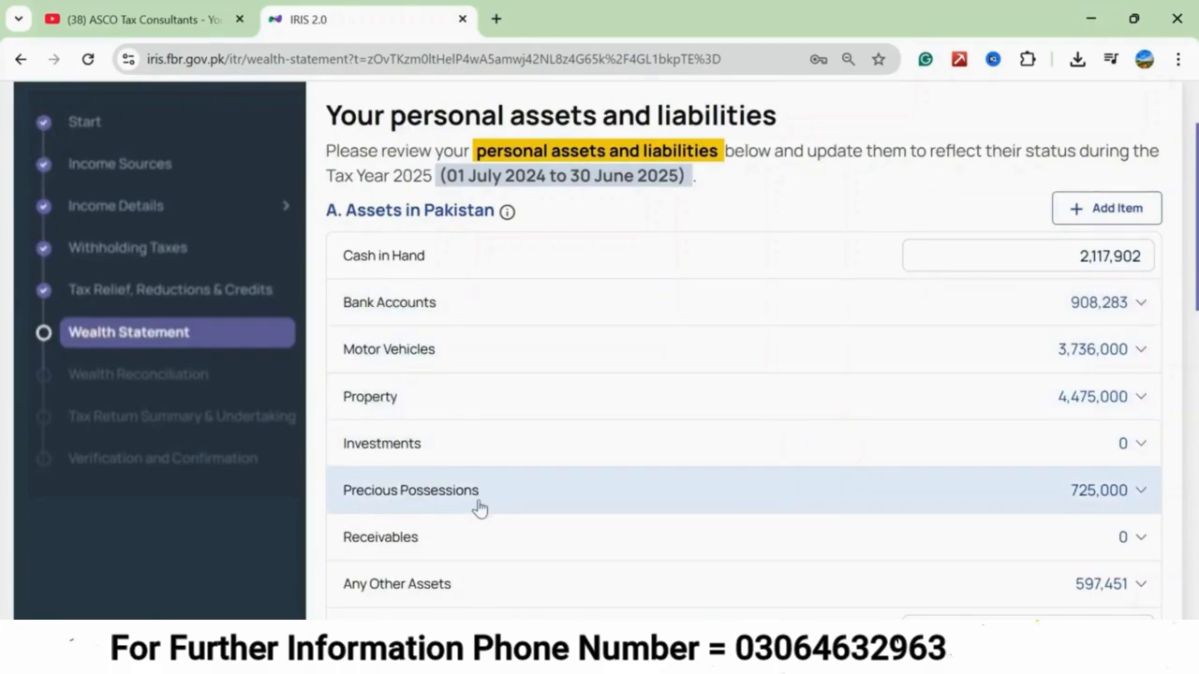
scroll(479, 507, down, 3)
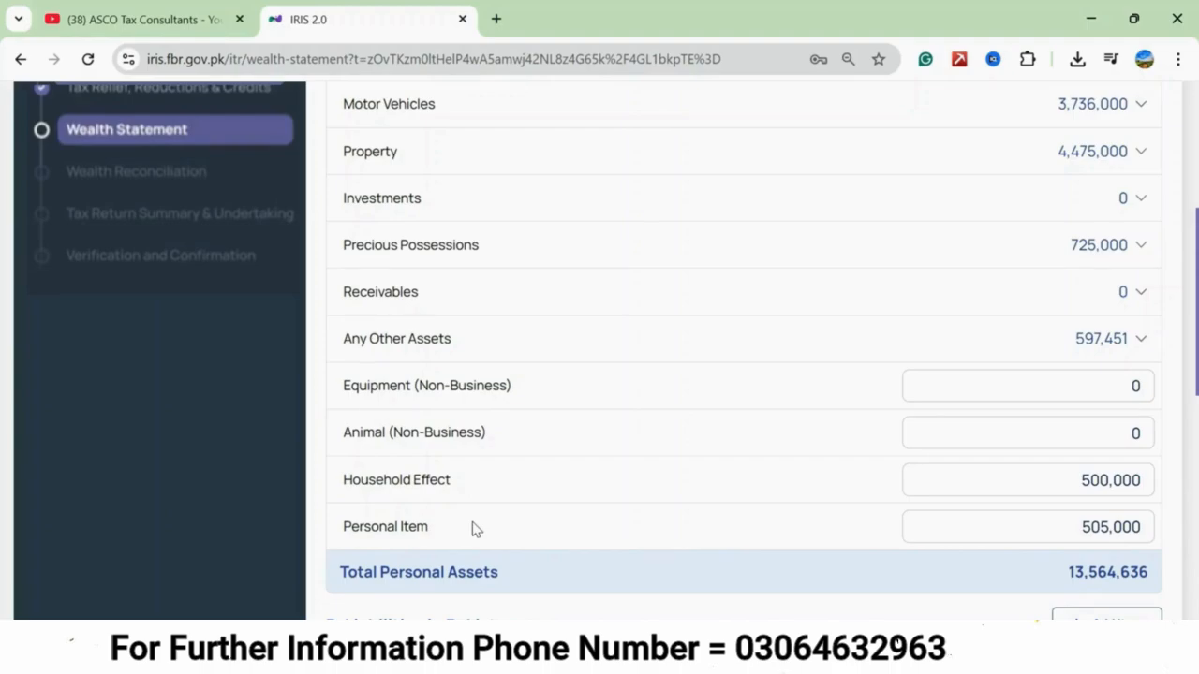
scroll(473, 529, up, 2)
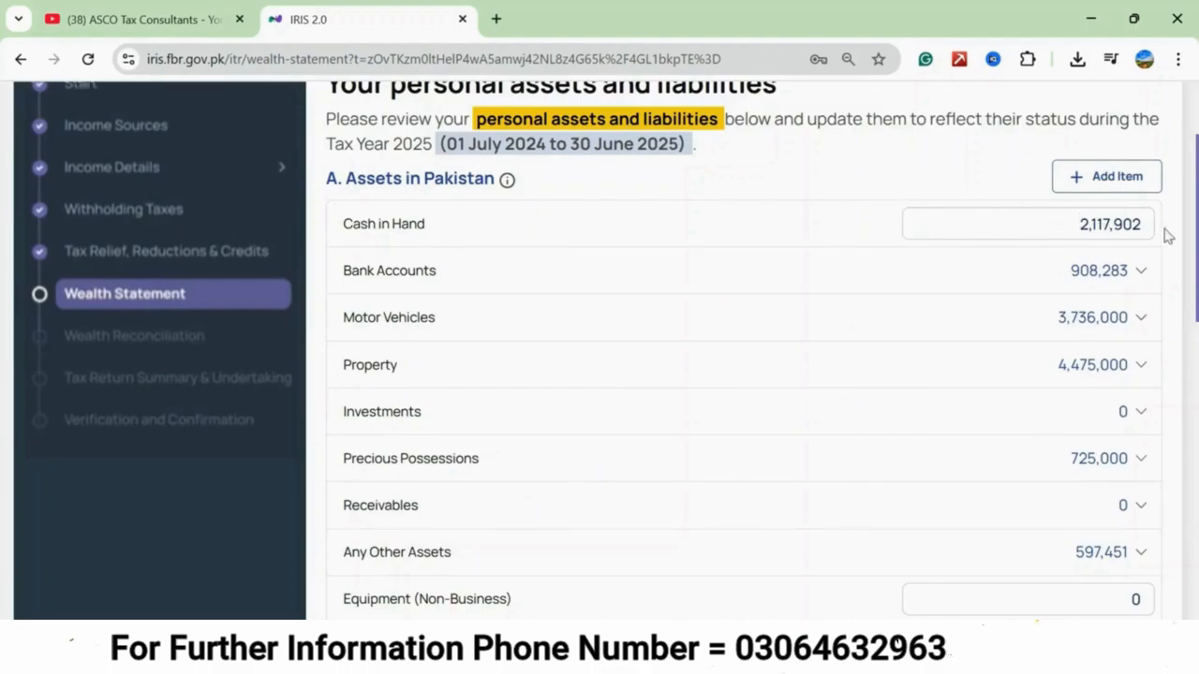
double_click(1000, 219)
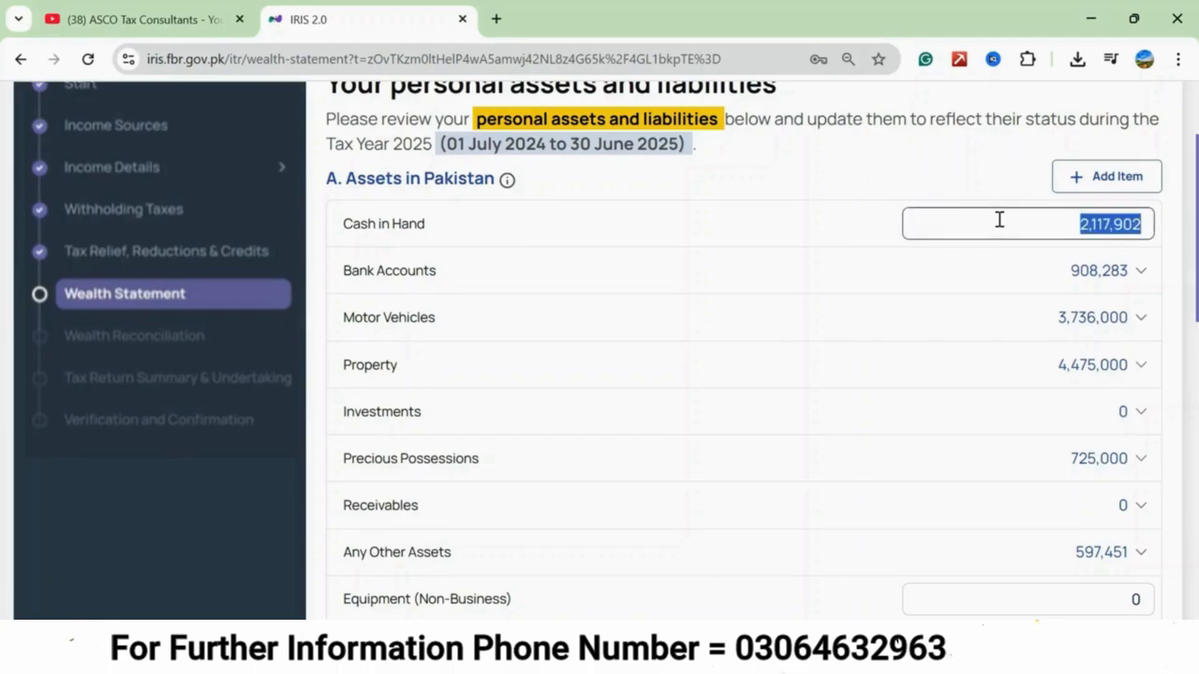
text(1,511,000)
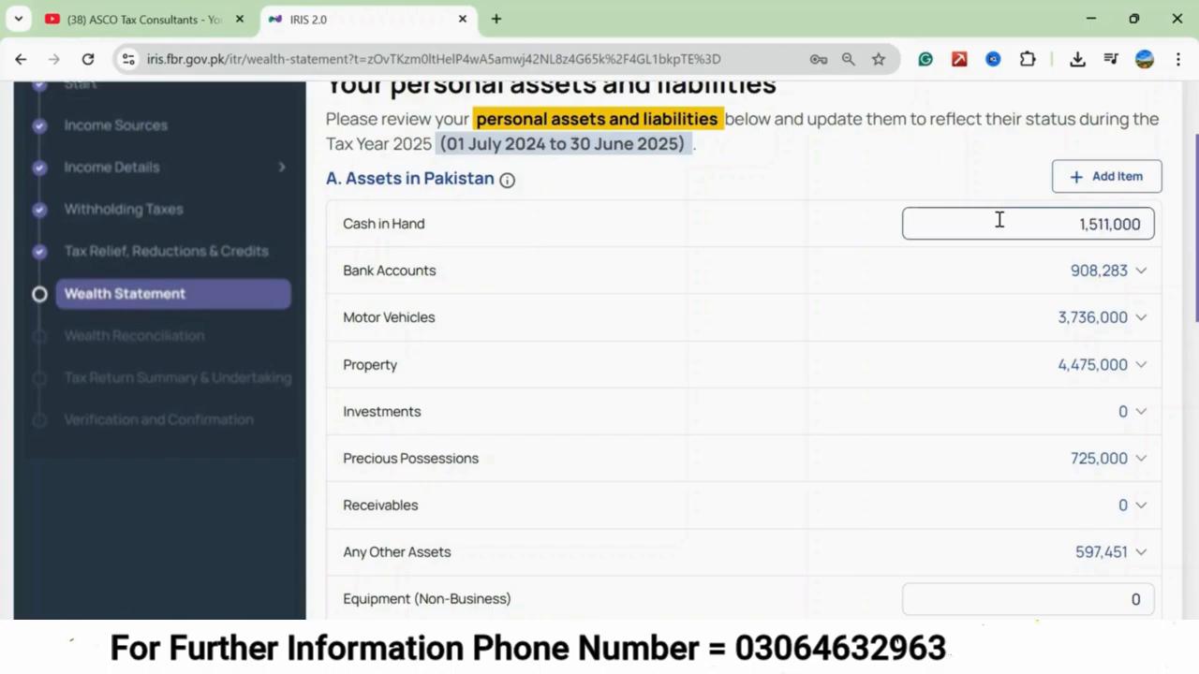
click(933, 175)
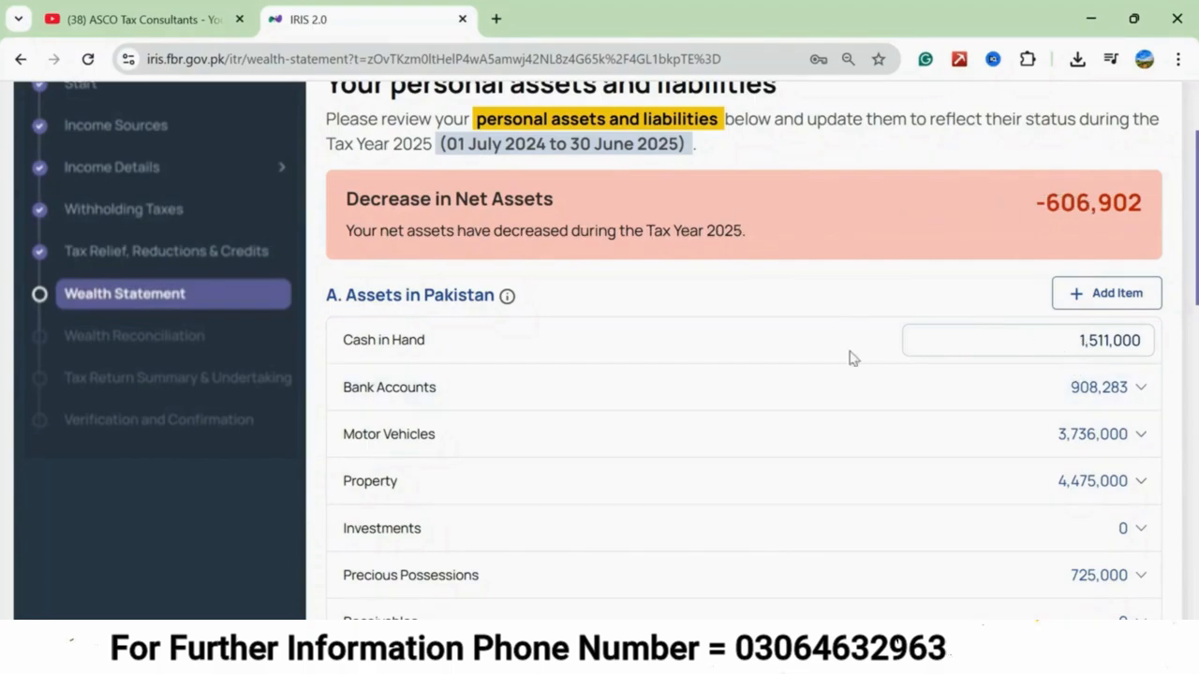
Edit the listed bank account and set its closing balance to 100,000.
scroll(727, 354, down, 2)
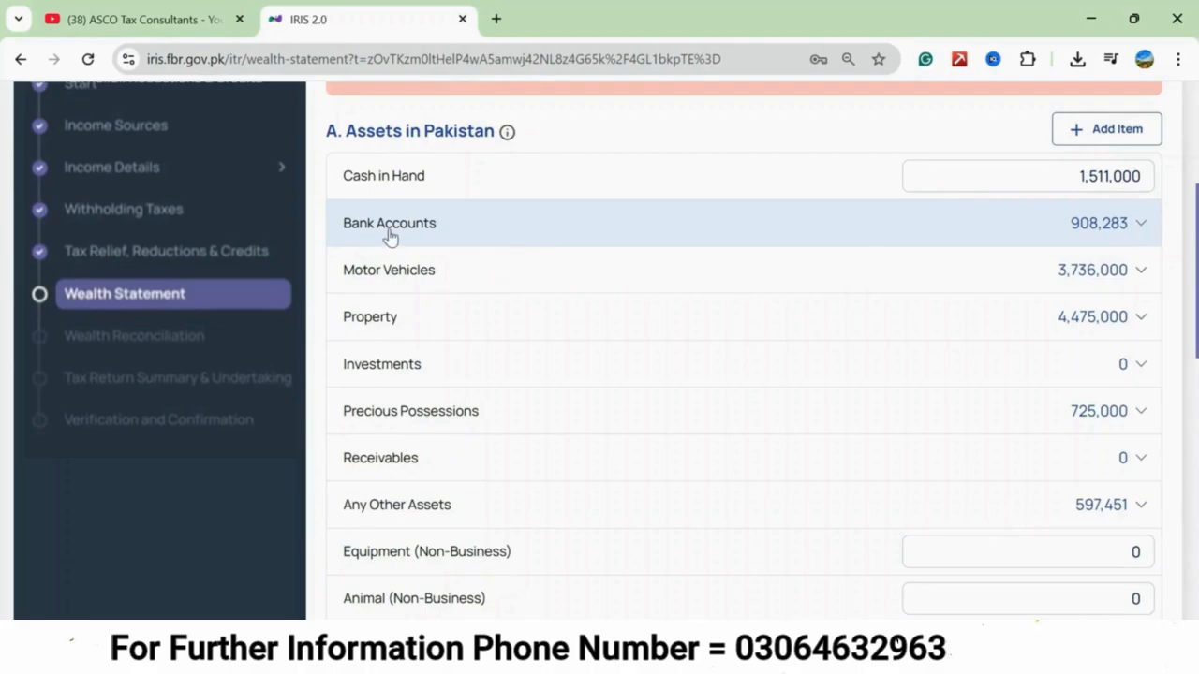
click(1141, 227)
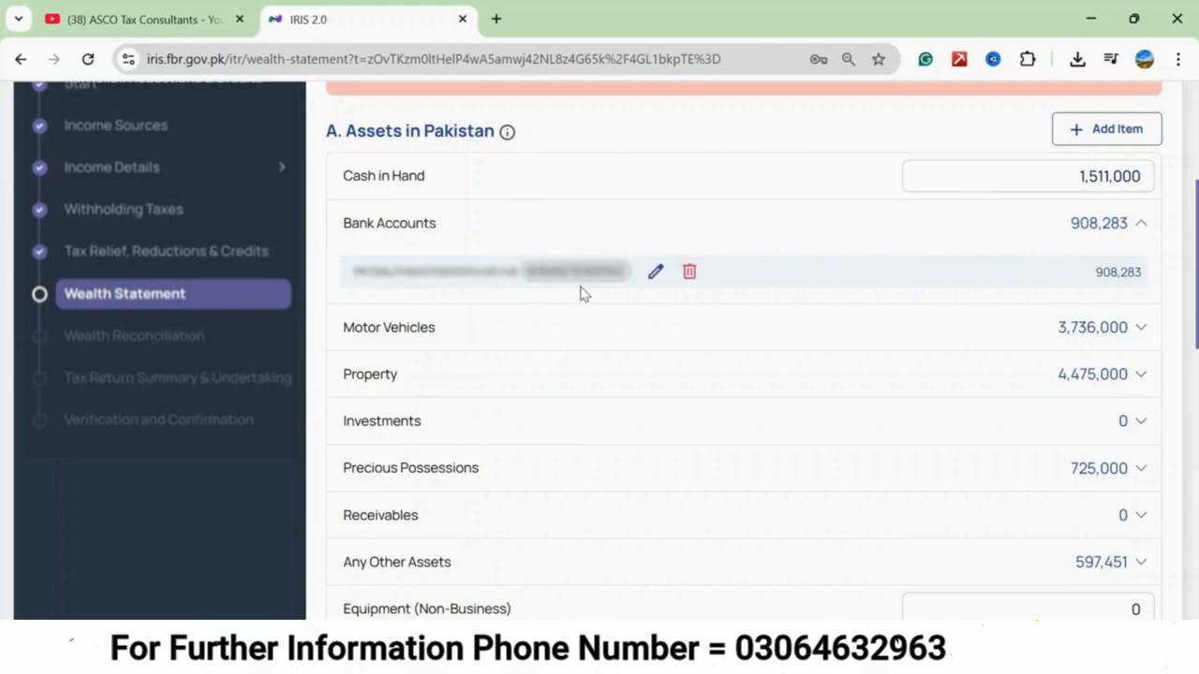
click(655, 274)
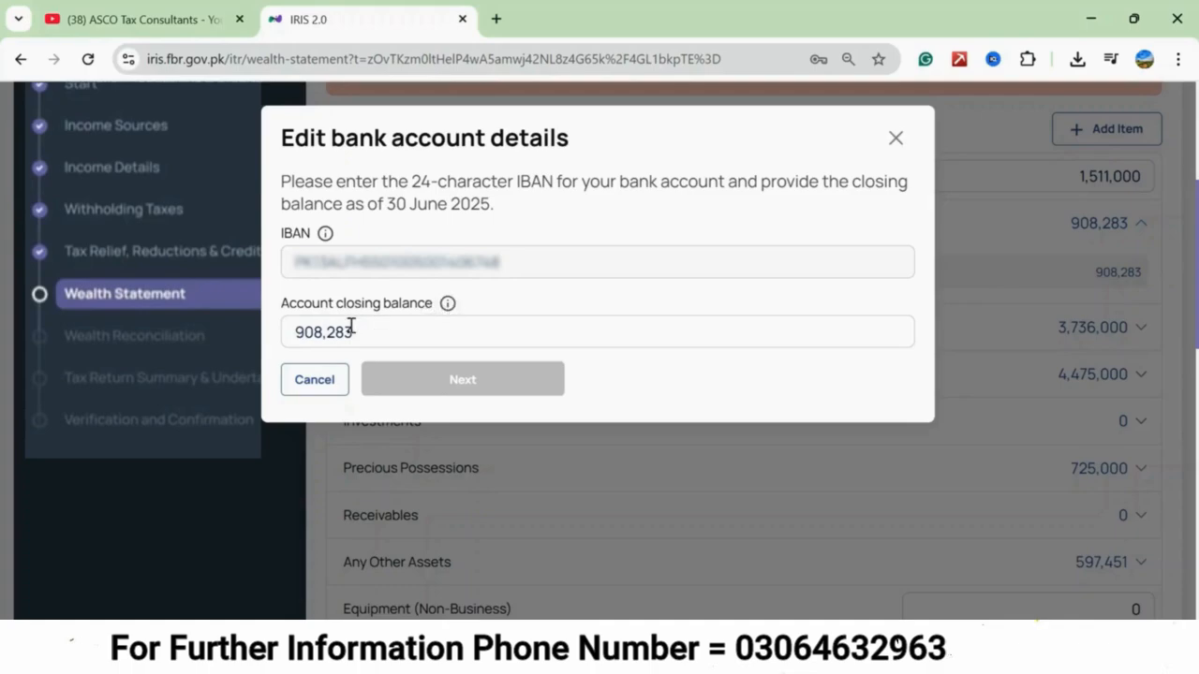
double_click(319, 331)
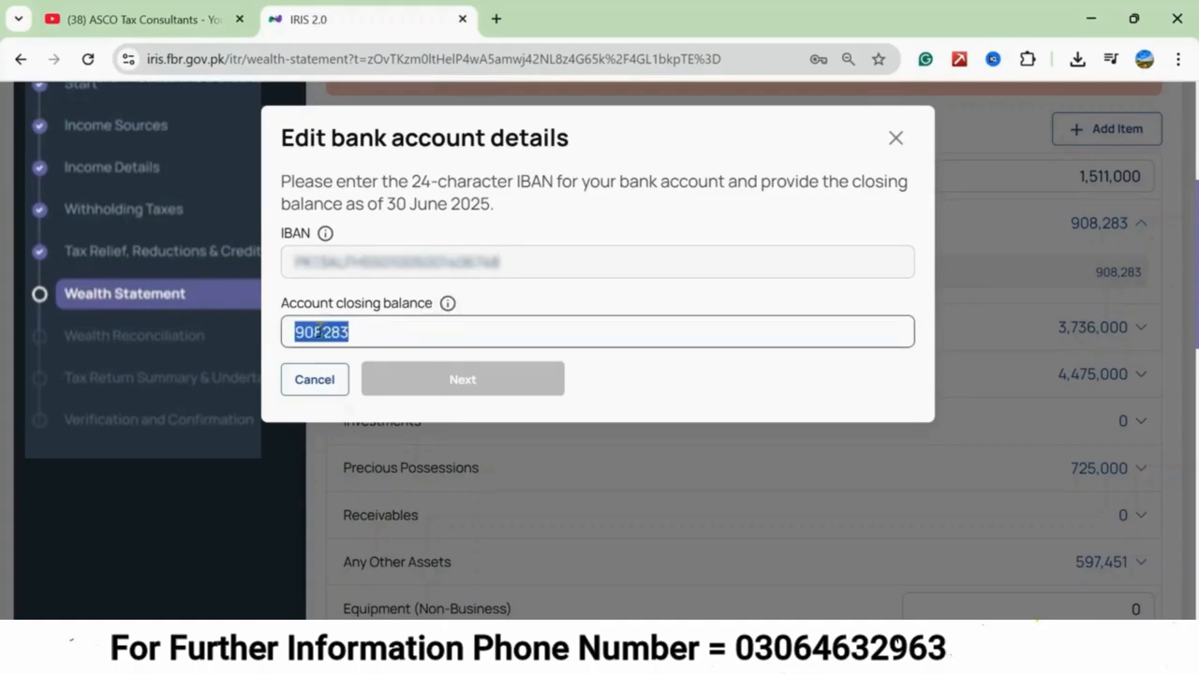
text(1000000)
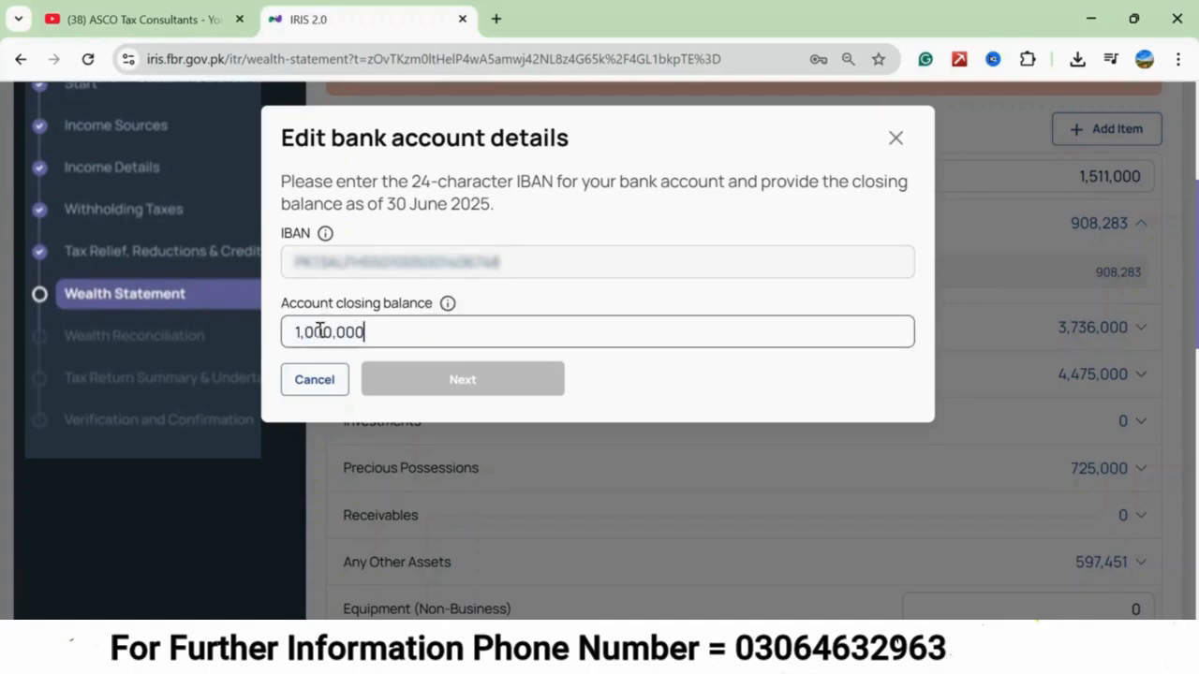
key(BackSpace)
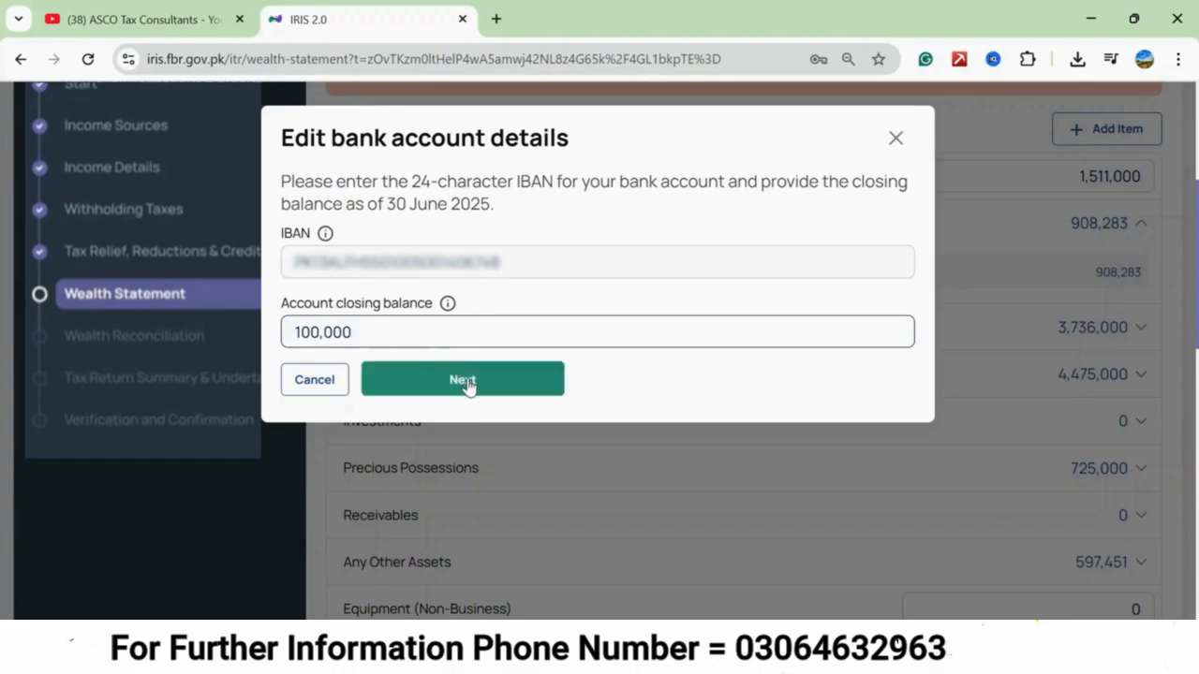
click(465, 380)
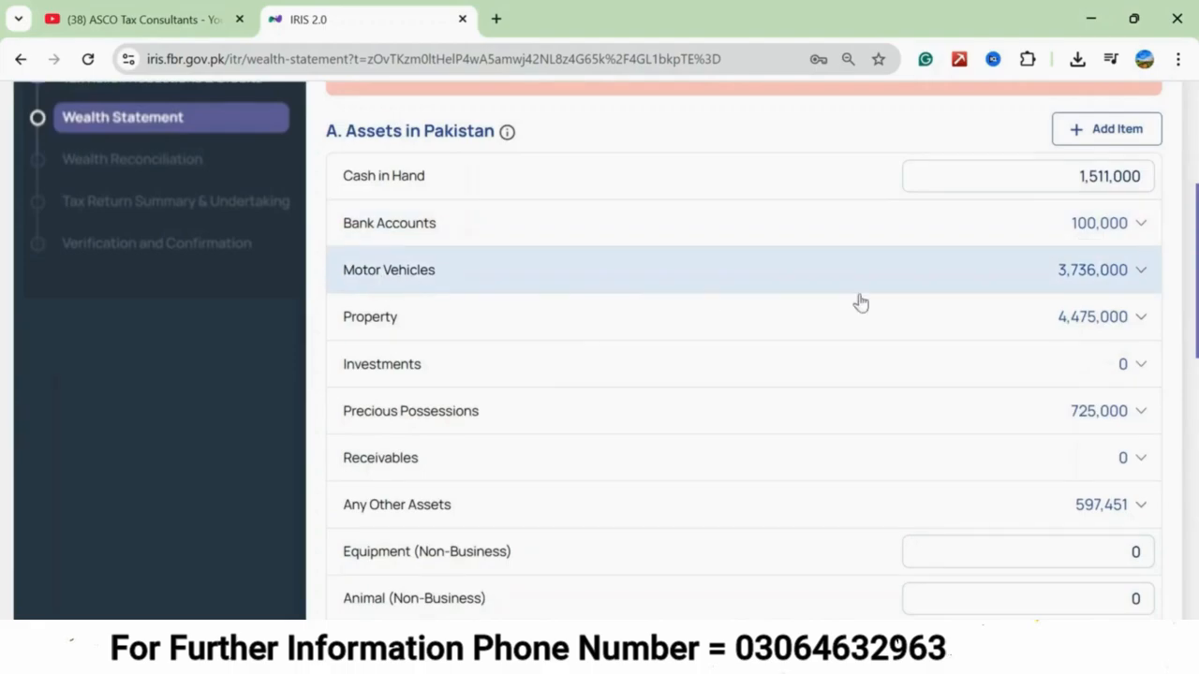
Review the individual entries under Motor Vehicles, Property, Investments, Precious Possessions and Any Other Assets.
click(1138, 273)
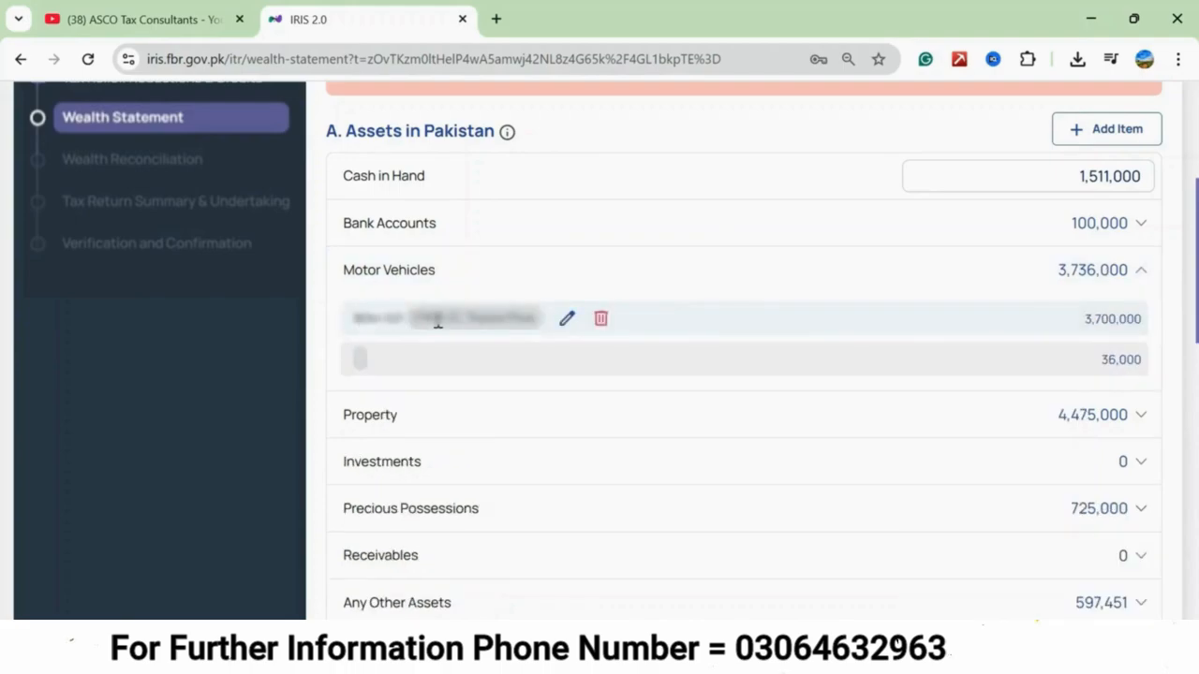
click(1145, 275)
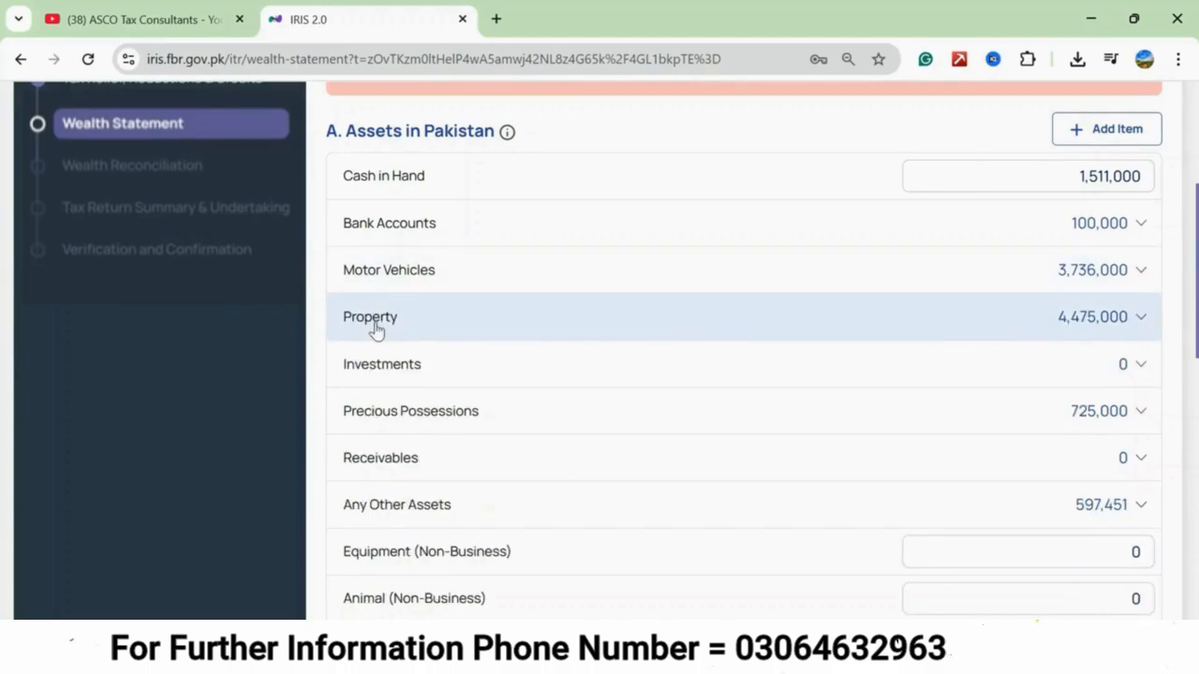
click(1135, 318)
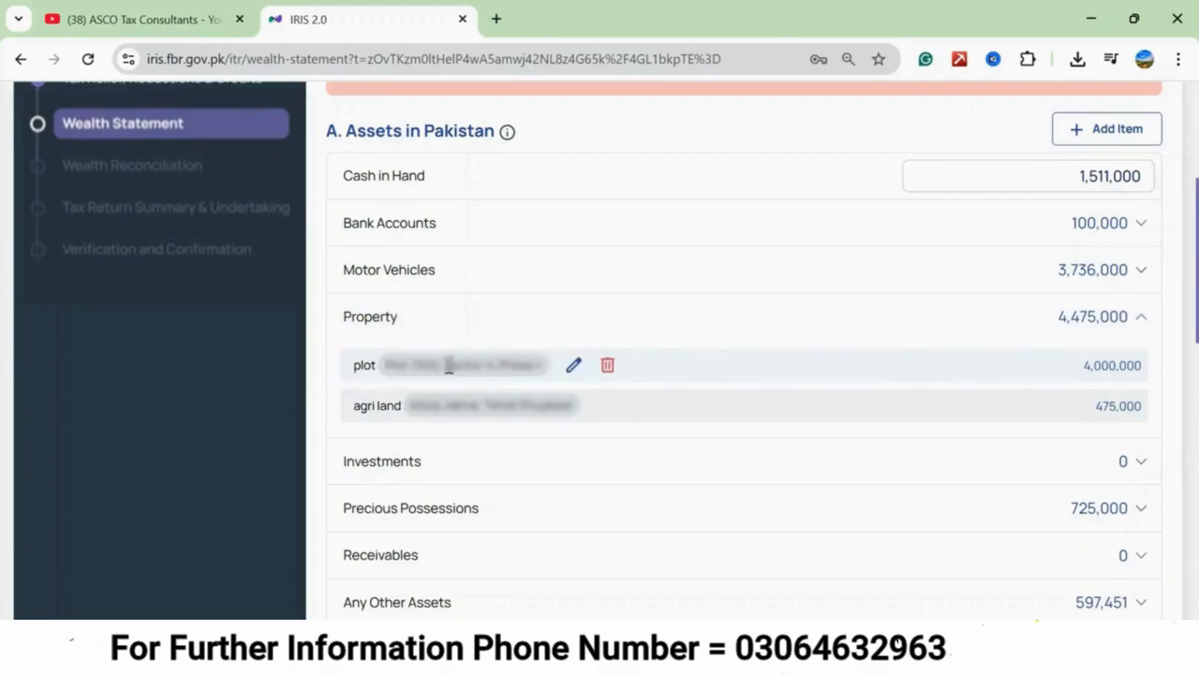
click(1135, 320)
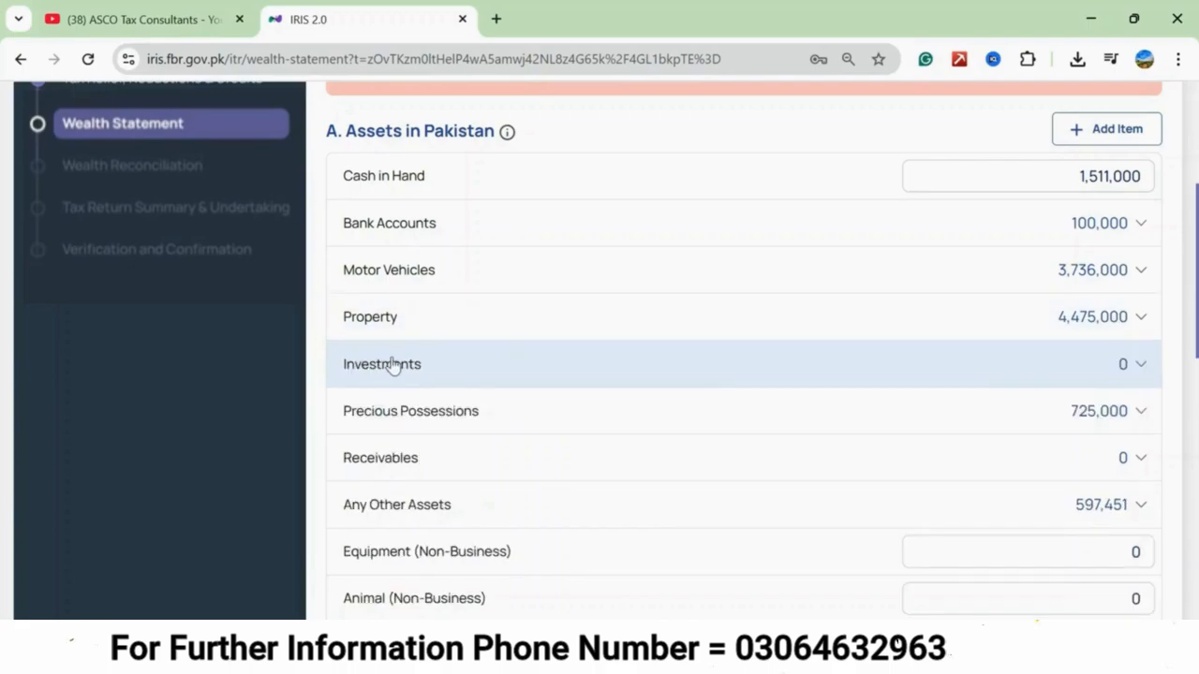
click(1140, 367)
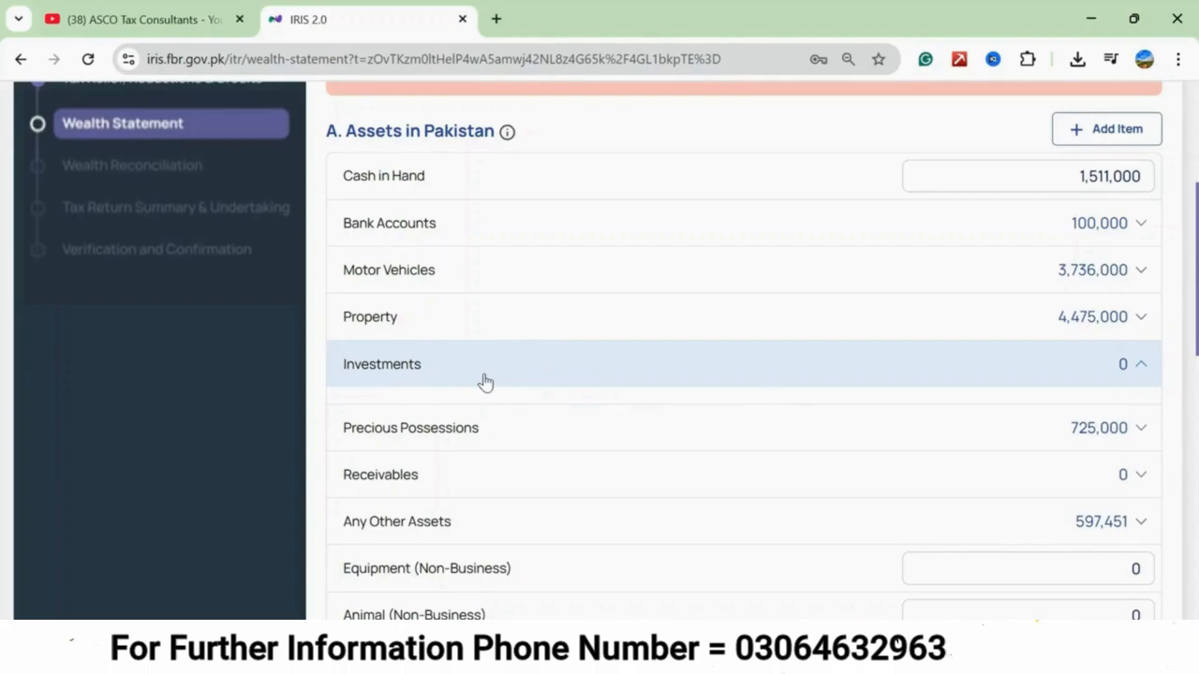
click(833, 369)
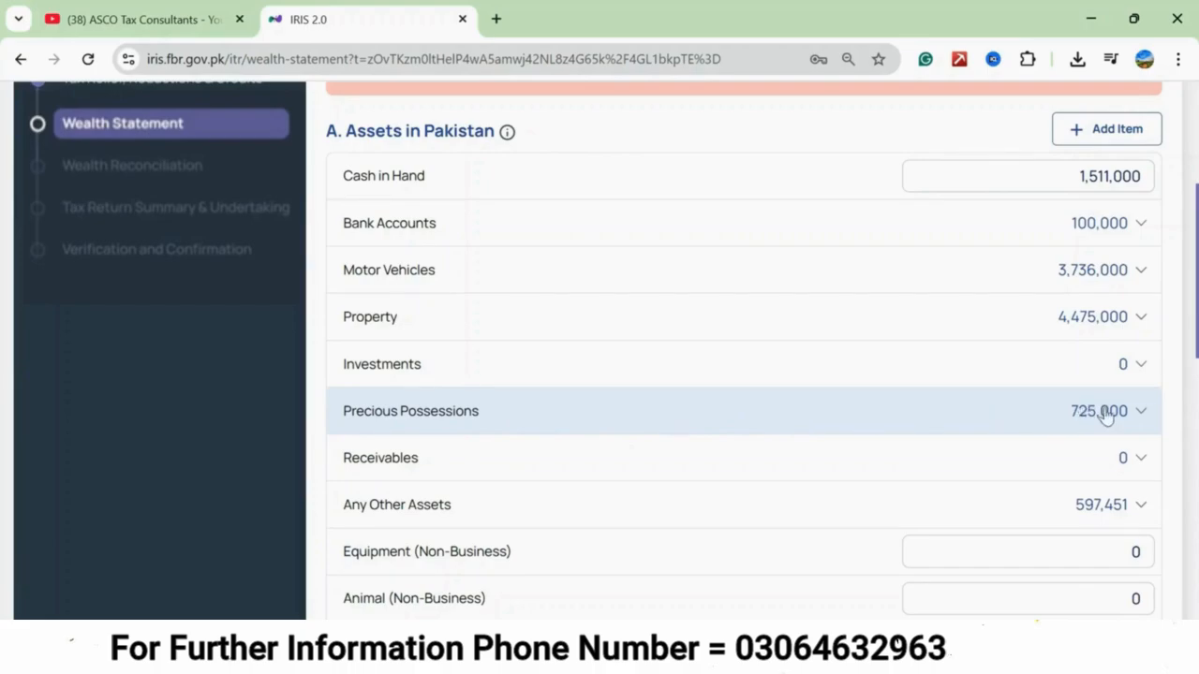
click(1135, 417)
mouse_move(366, 476)
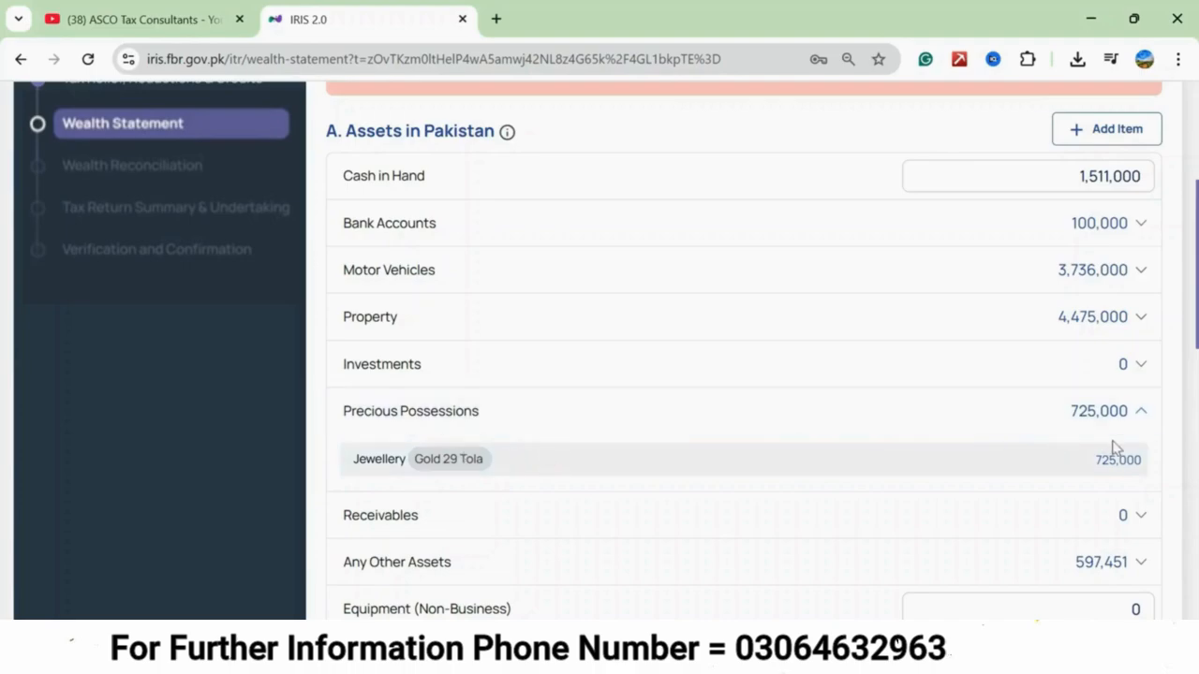
click(1139, 417)
scroll(571, 273, down, 2)
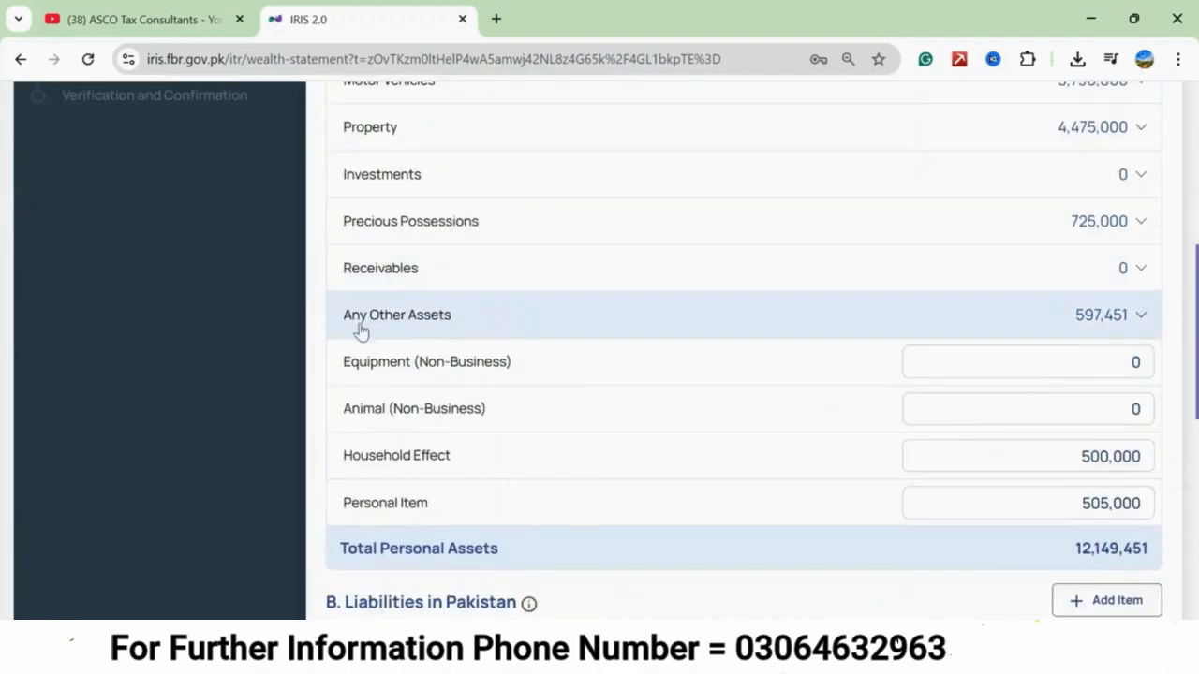
click(1141, 315)
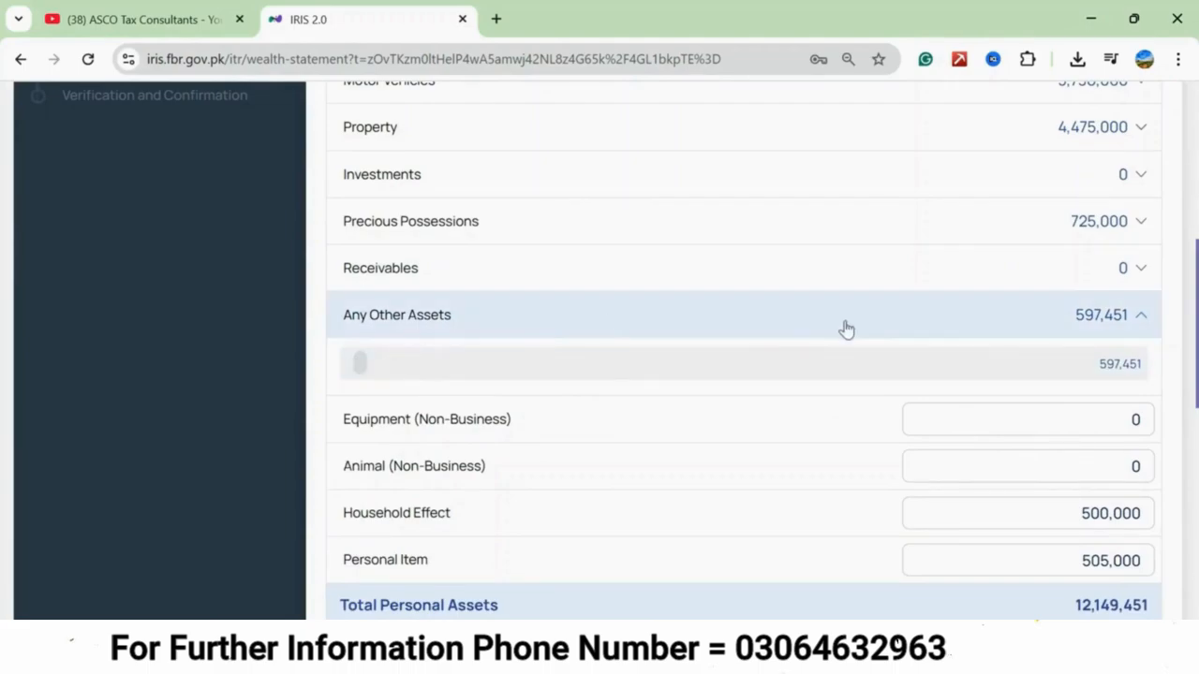
click(1054, 318)
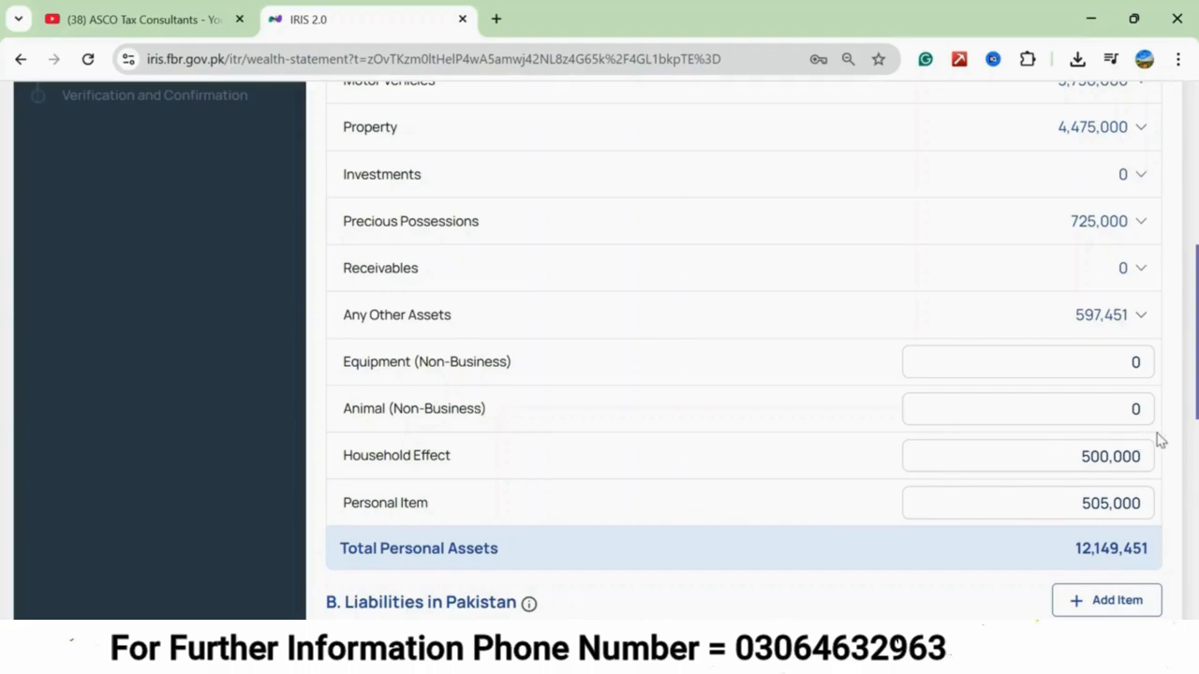
Set the Household Effect amount to 600,000 and the Personal Item amount to 750,000.
double_click(1136, 410)
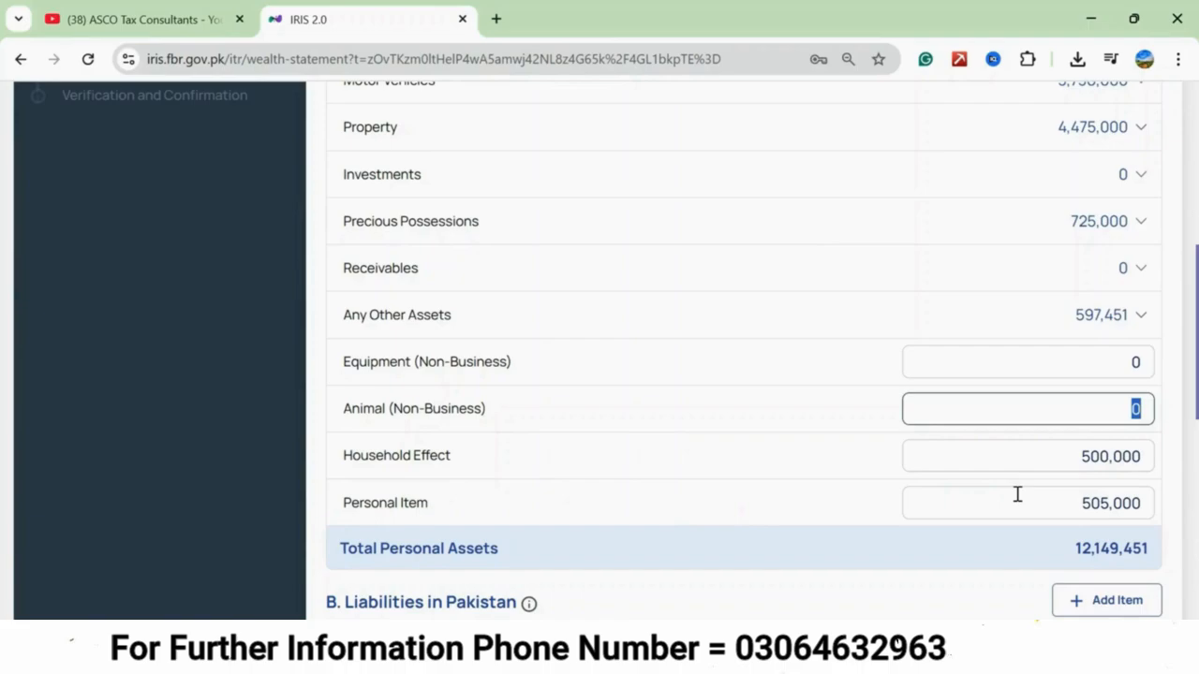
click(886, 346)
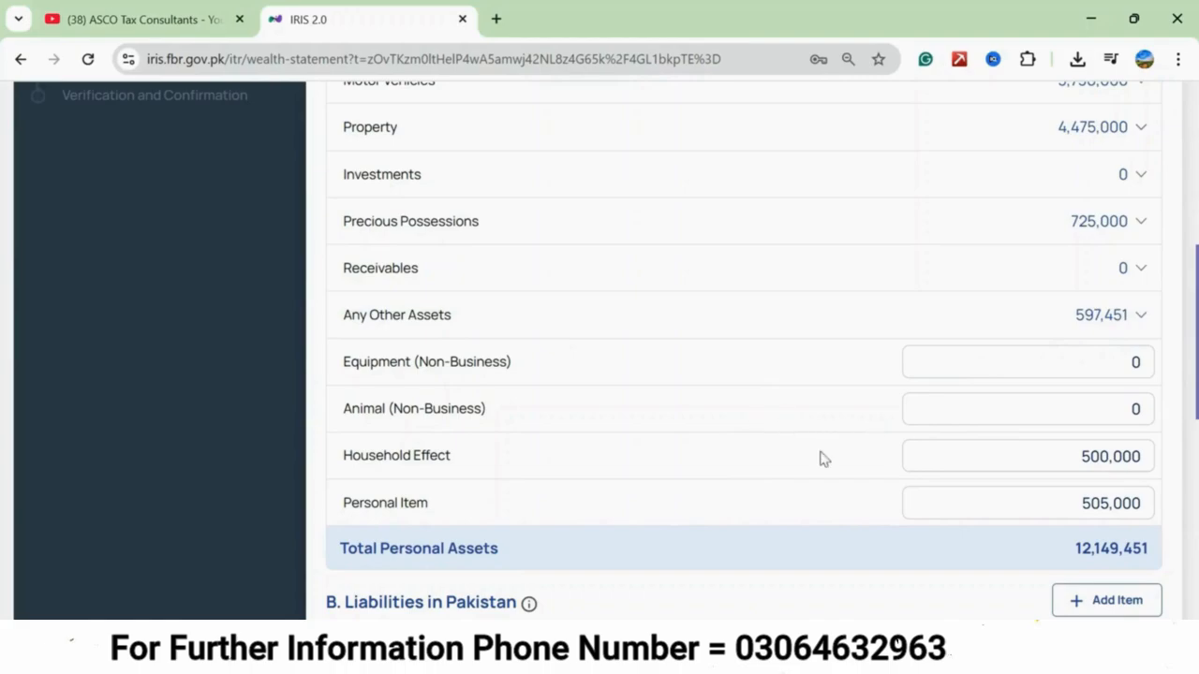
click(1066, 454)
key(ctrl+a)
text(600,000)
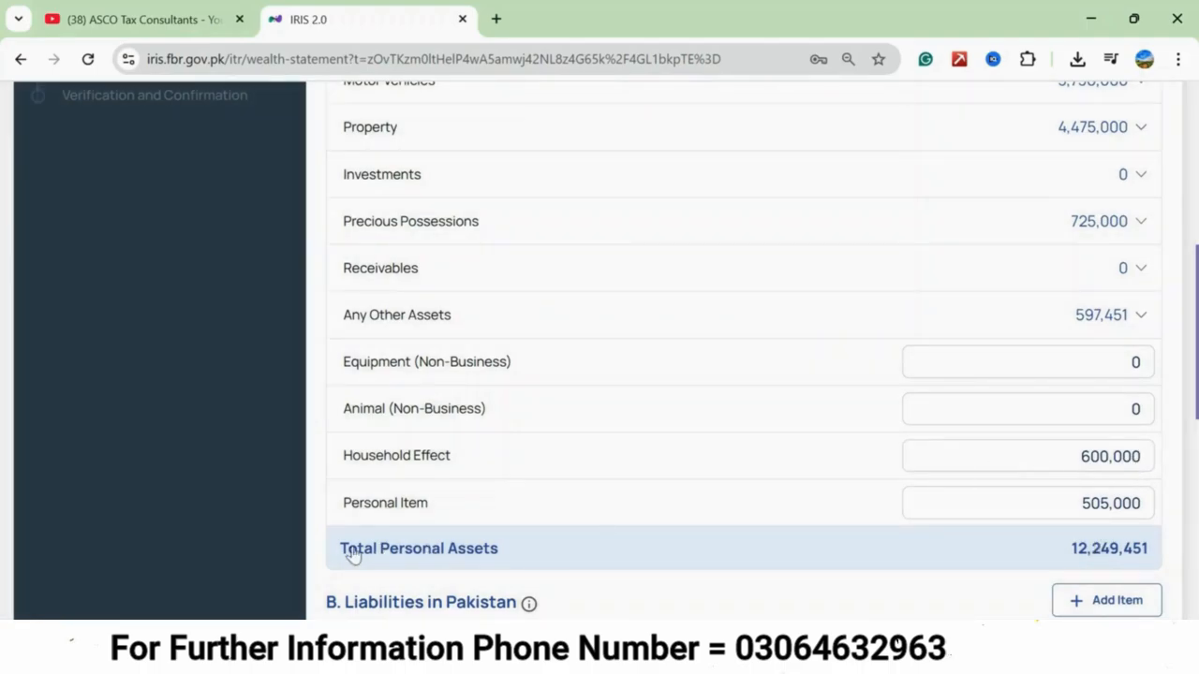
double_click(1044, 498)
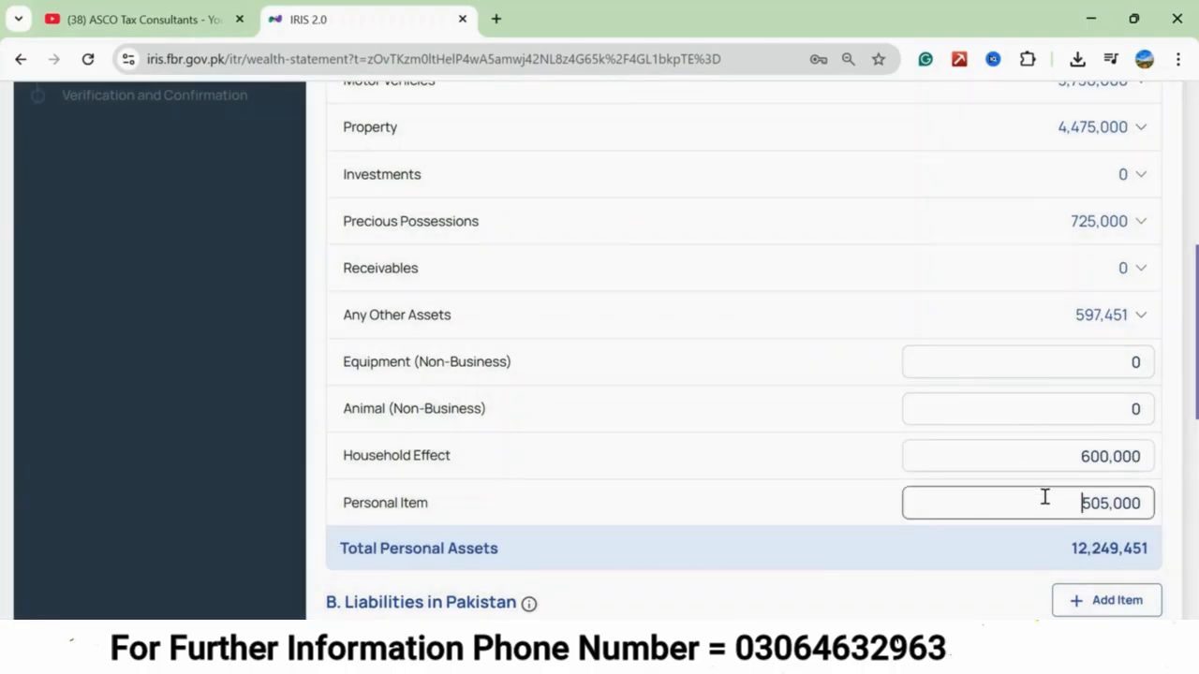
text(750000)
click(847, 501)
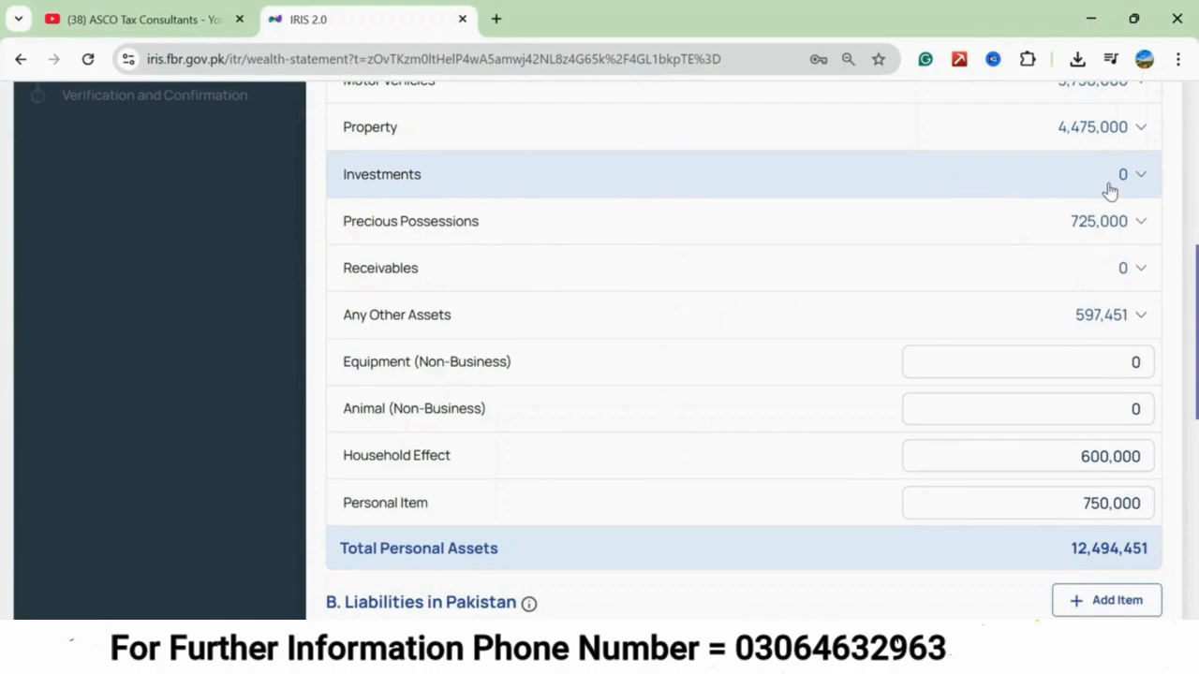
scroll(369, 246, up, 3)
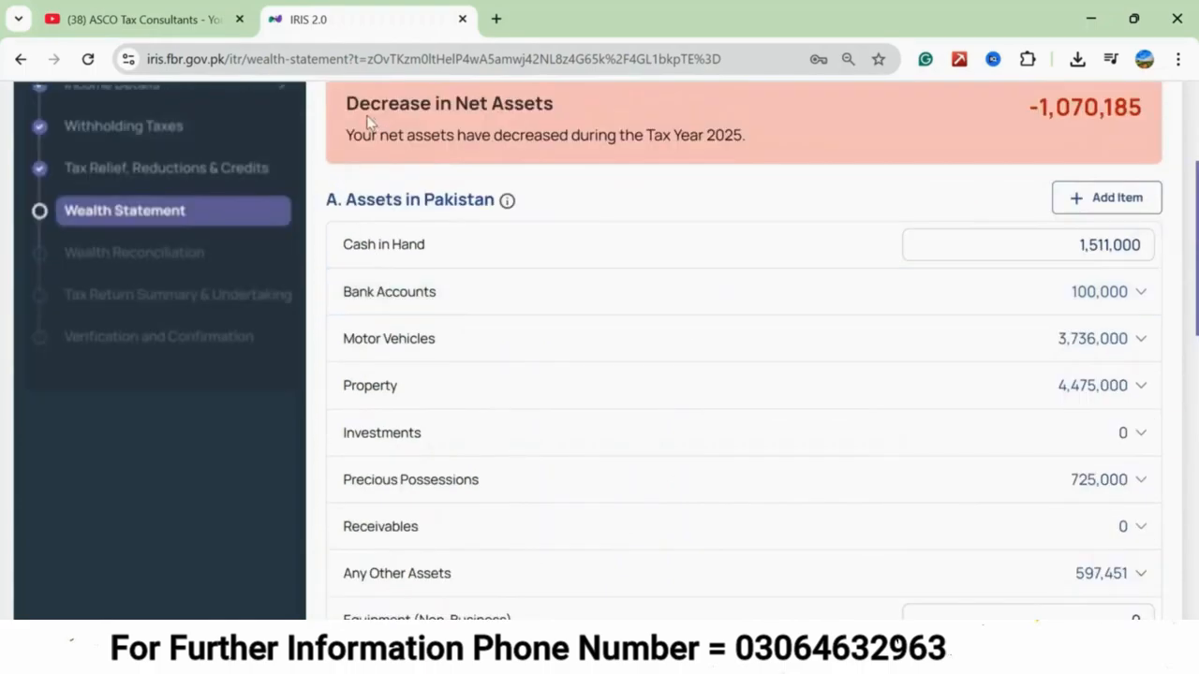
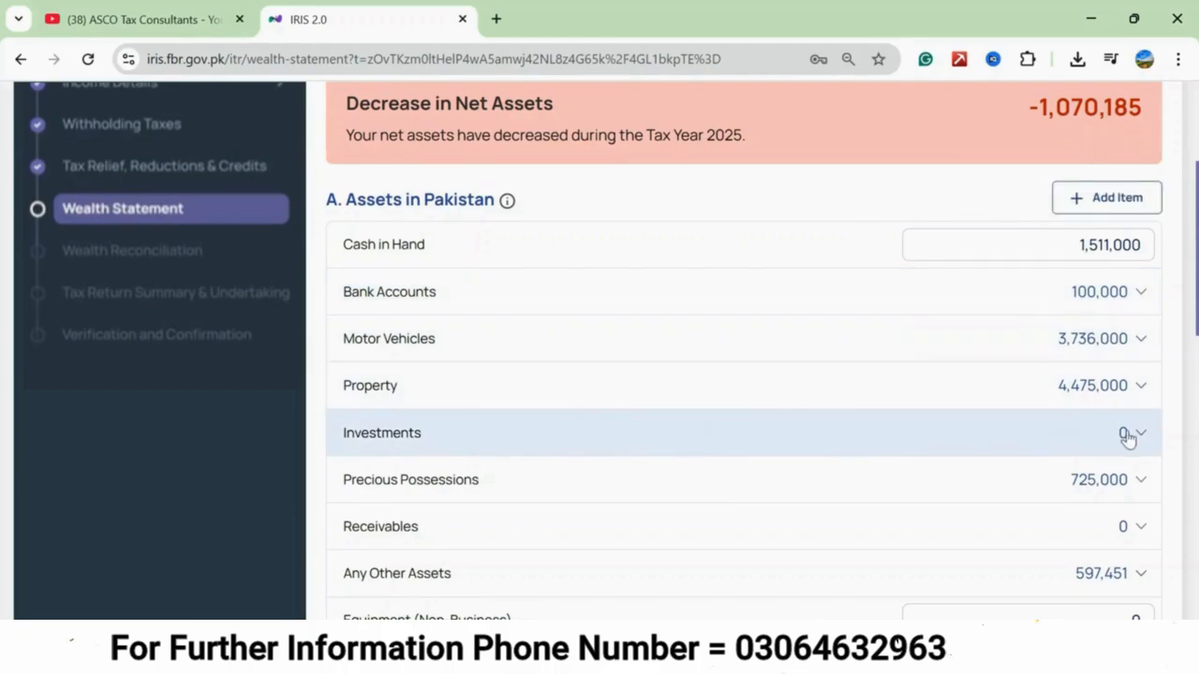
Check the Investments category under the assets in Pakistan for individual entries.
click(1127, 436)
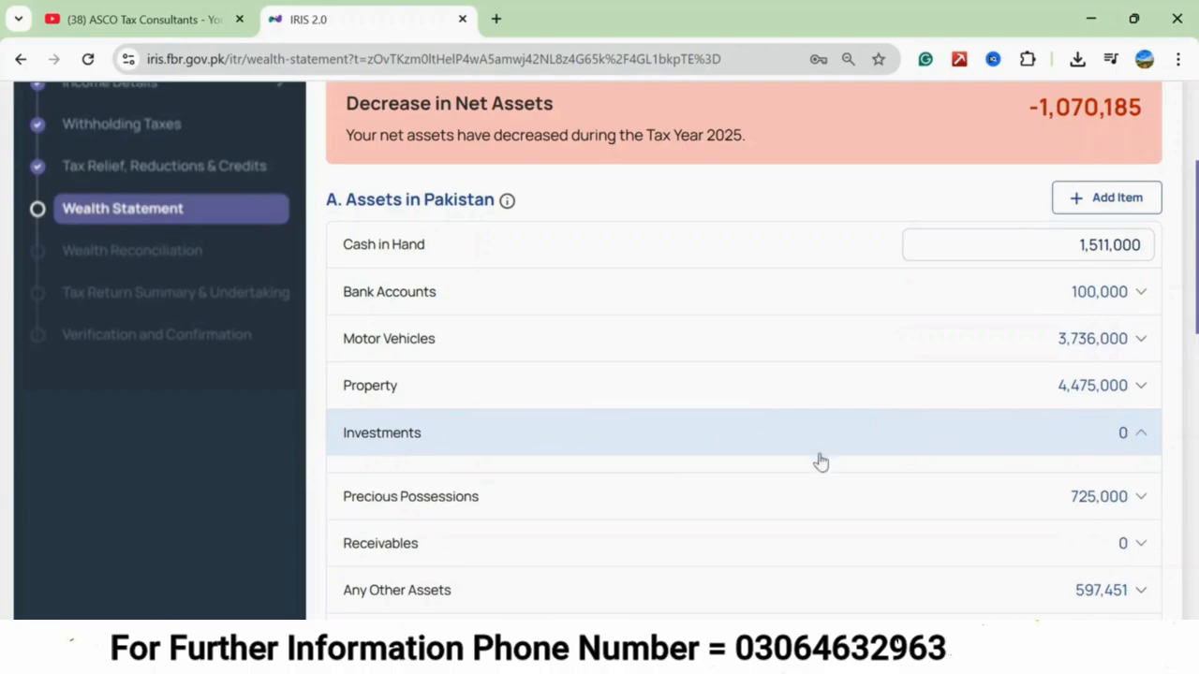
click(1138, 438)
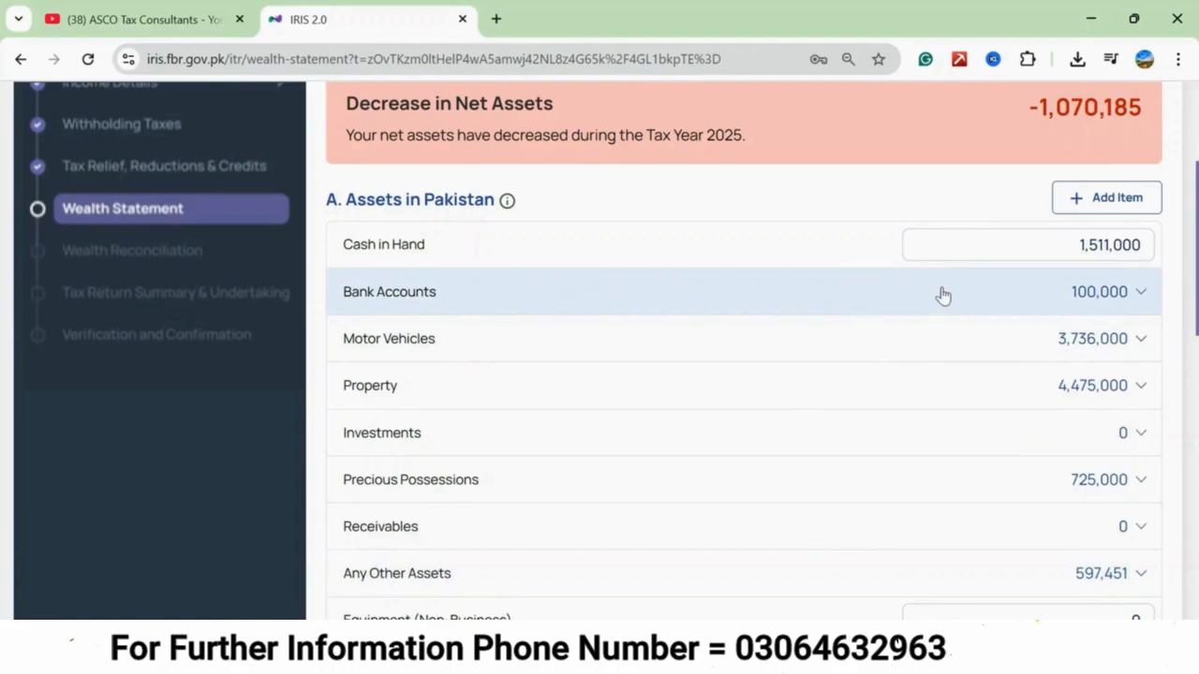
Add a bank account asset with its IBAN and a closing balance of 354,076, and check the listed bank accounts.
click(1081, 202)
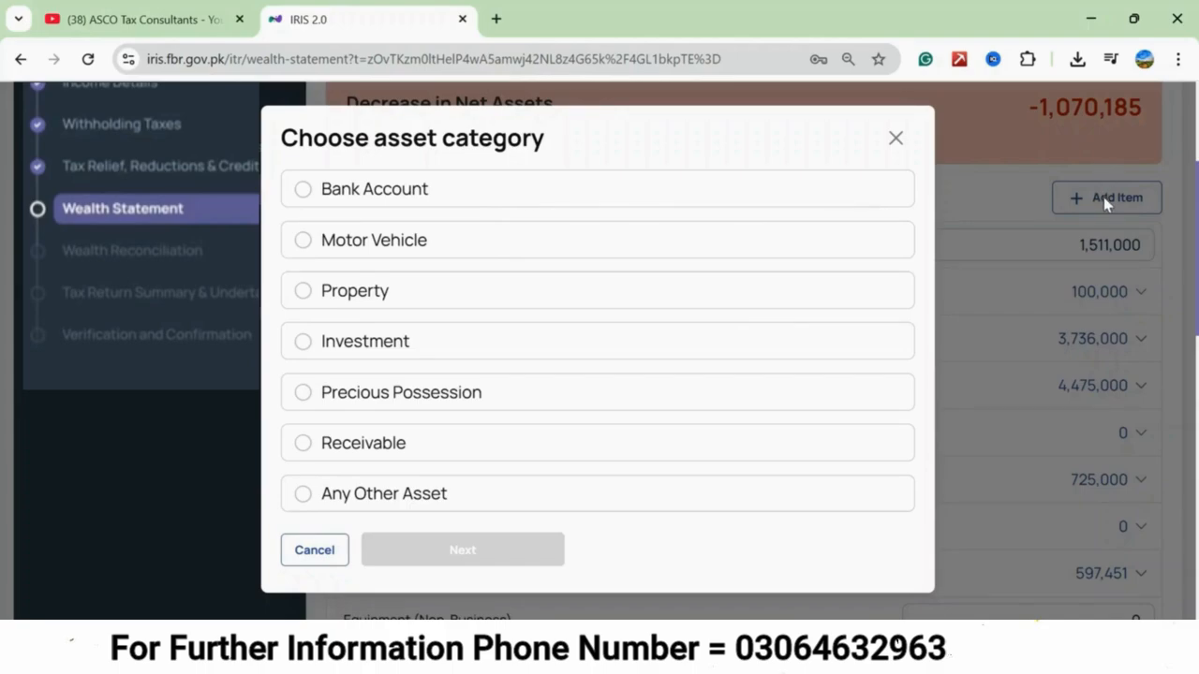
click(303, 193)
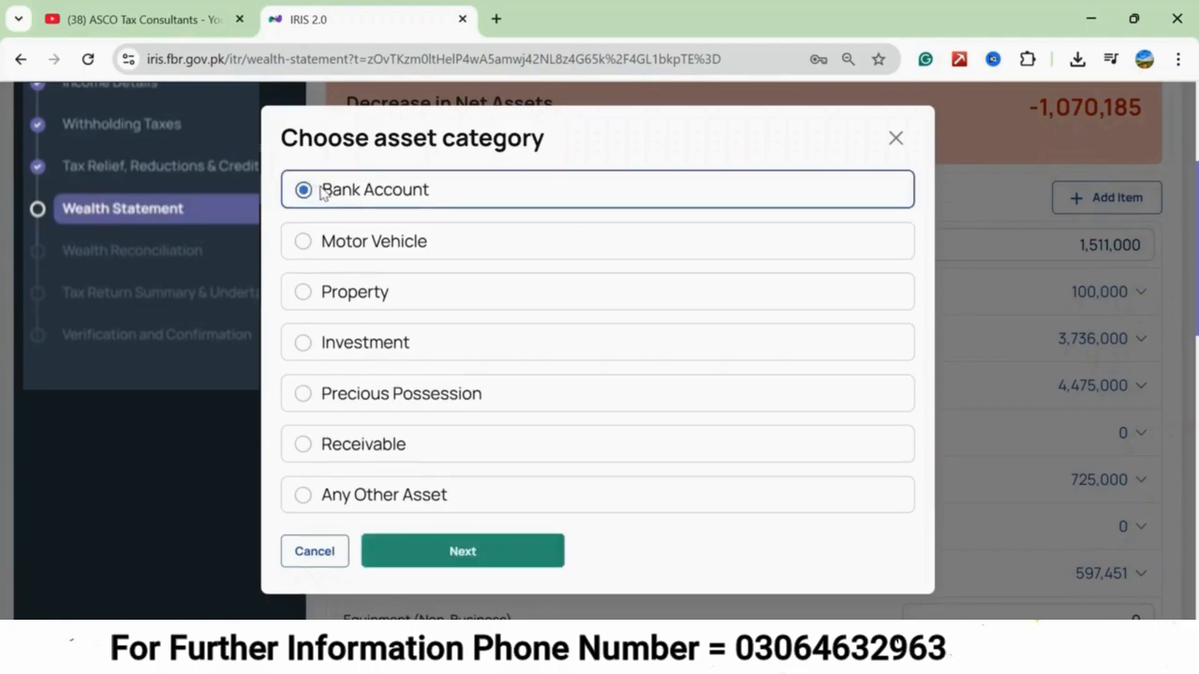
click(493, 555)
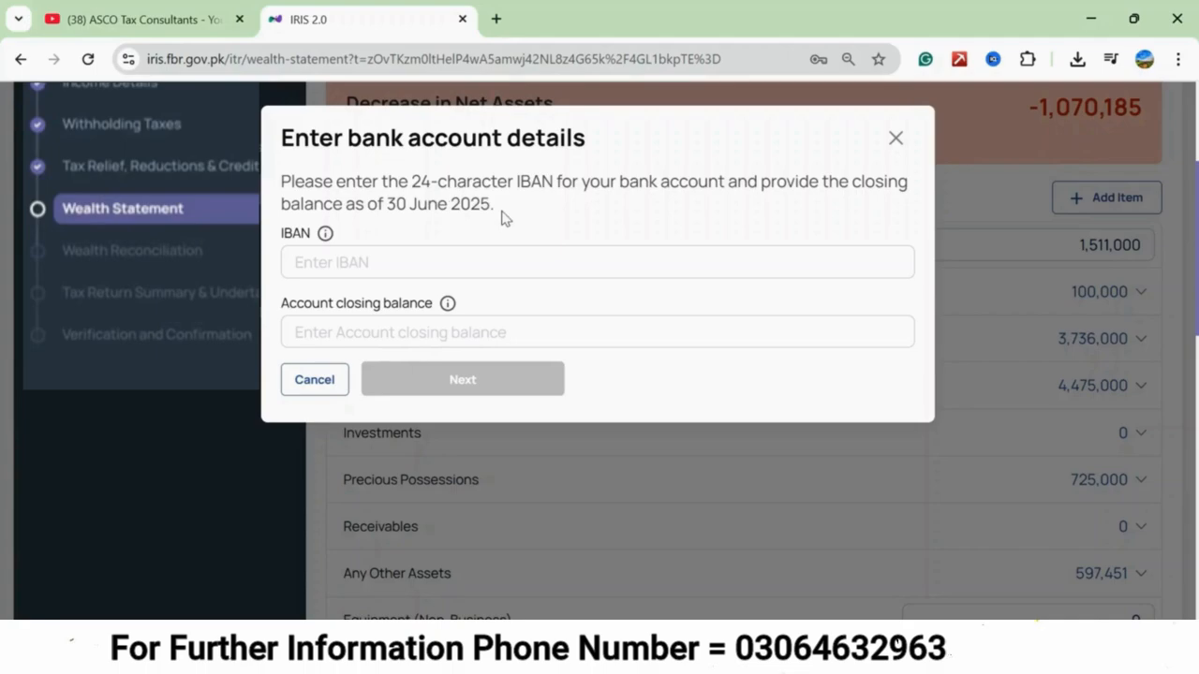
click(373, 335)
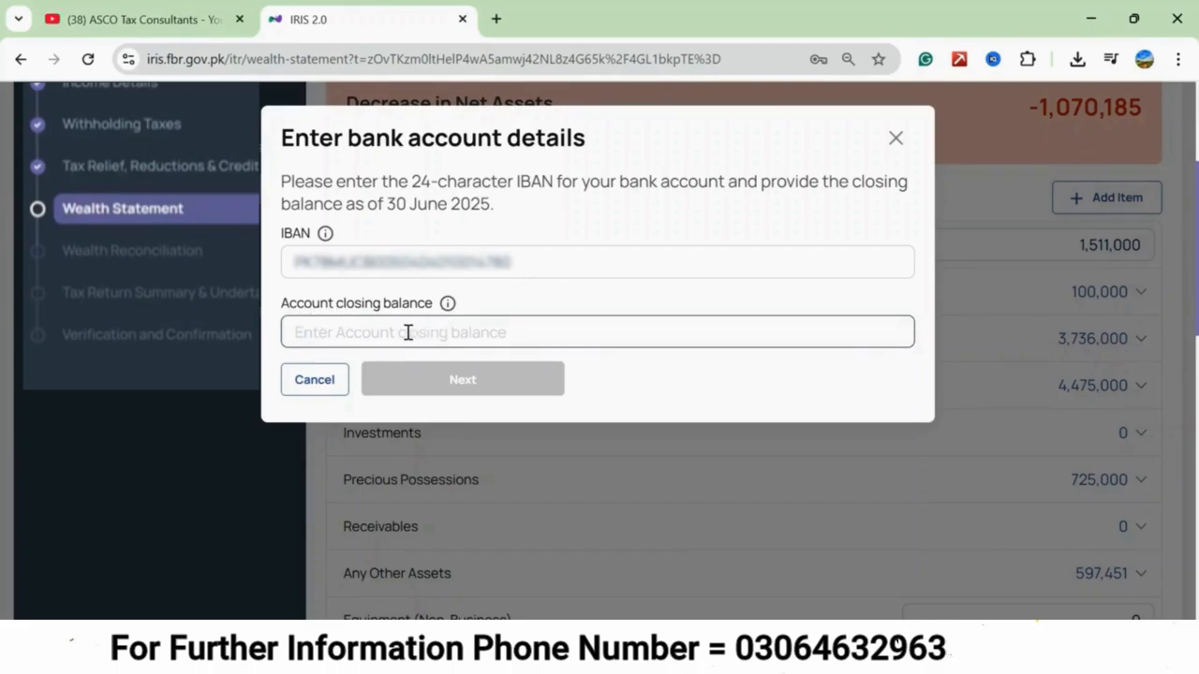
text(354,076)
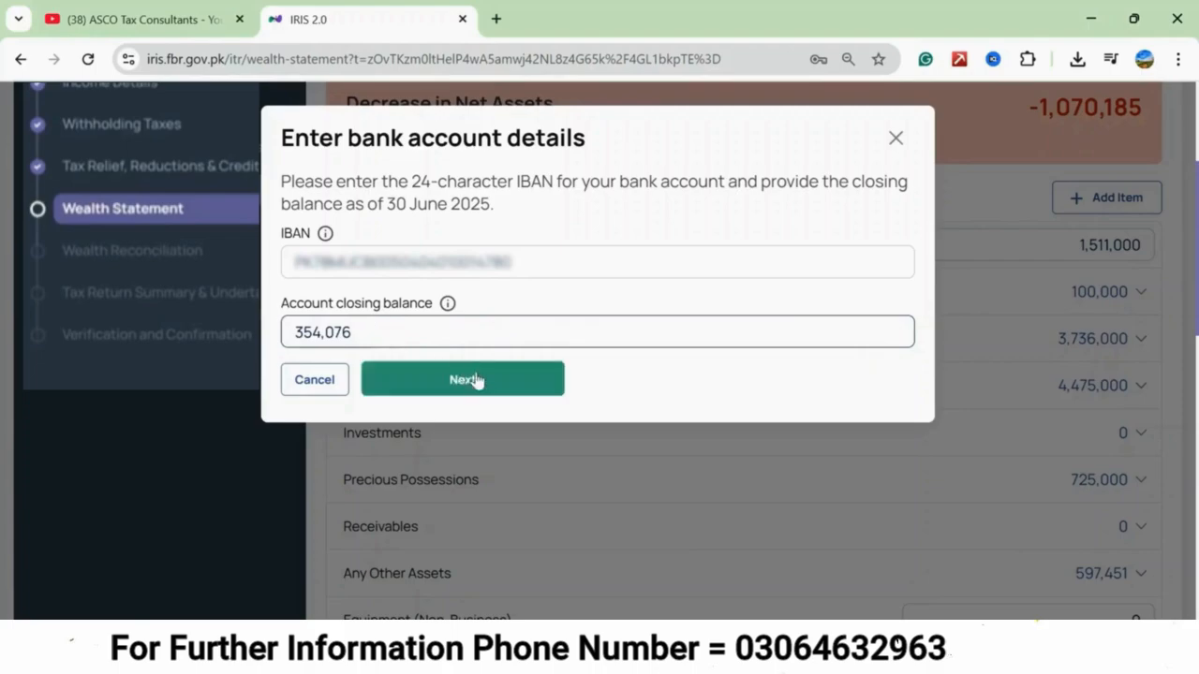
click(477, 384)
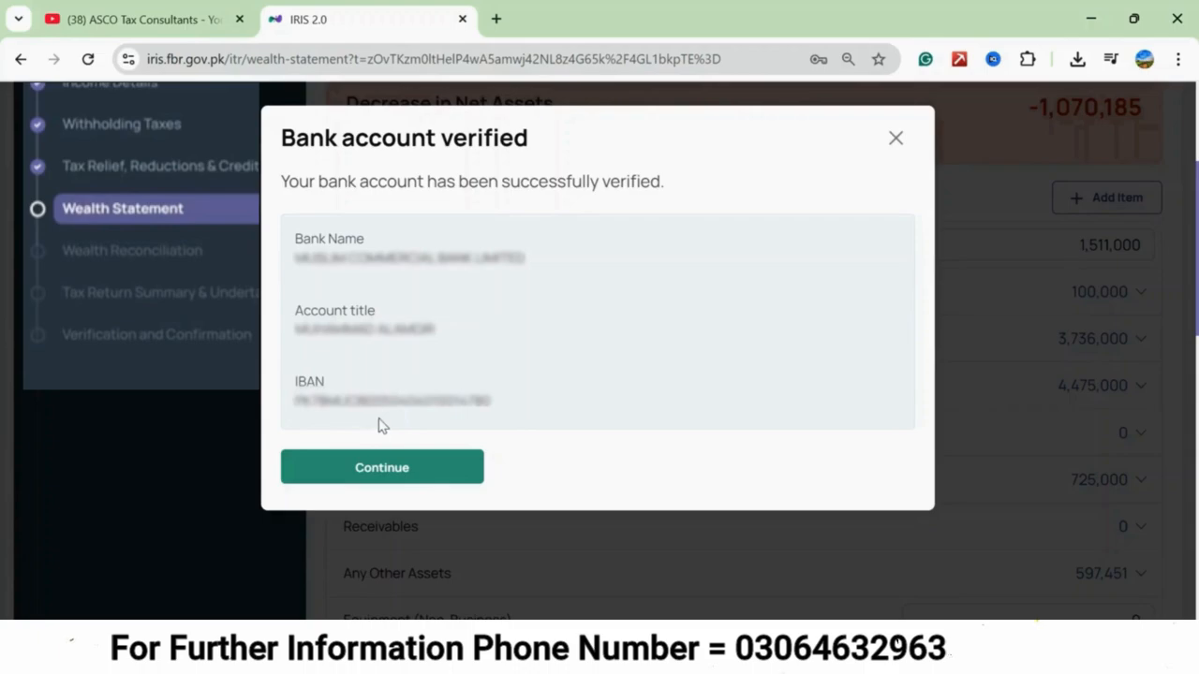
click(391, 469)
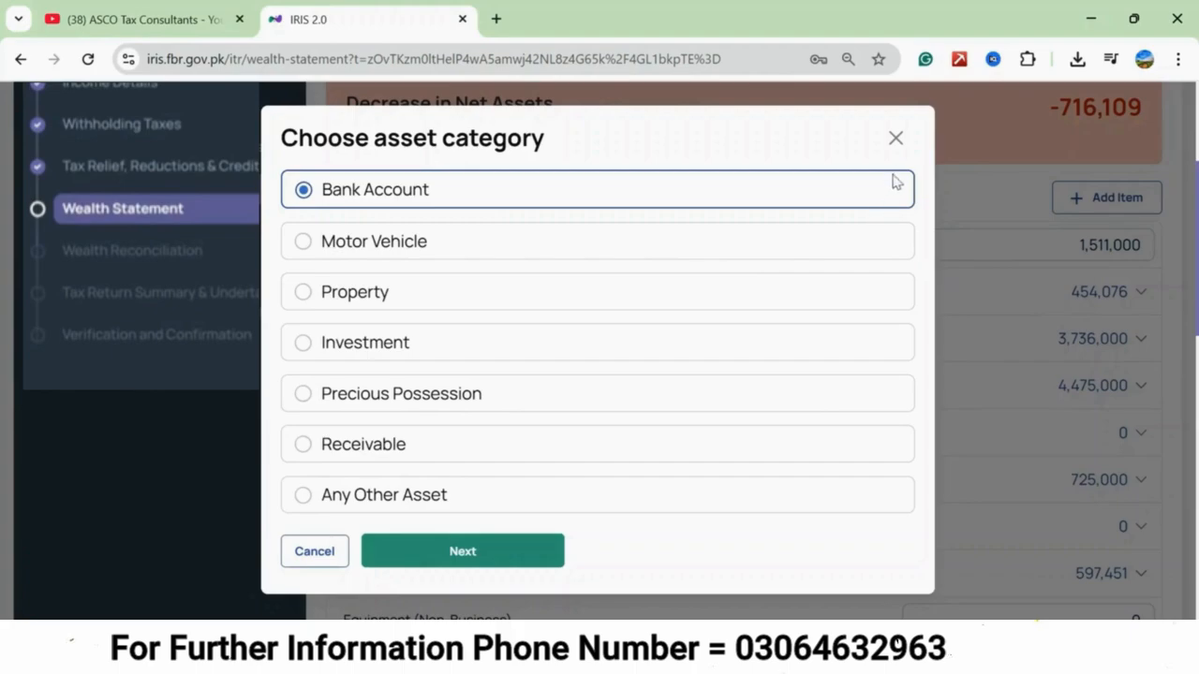
click(896, 139)
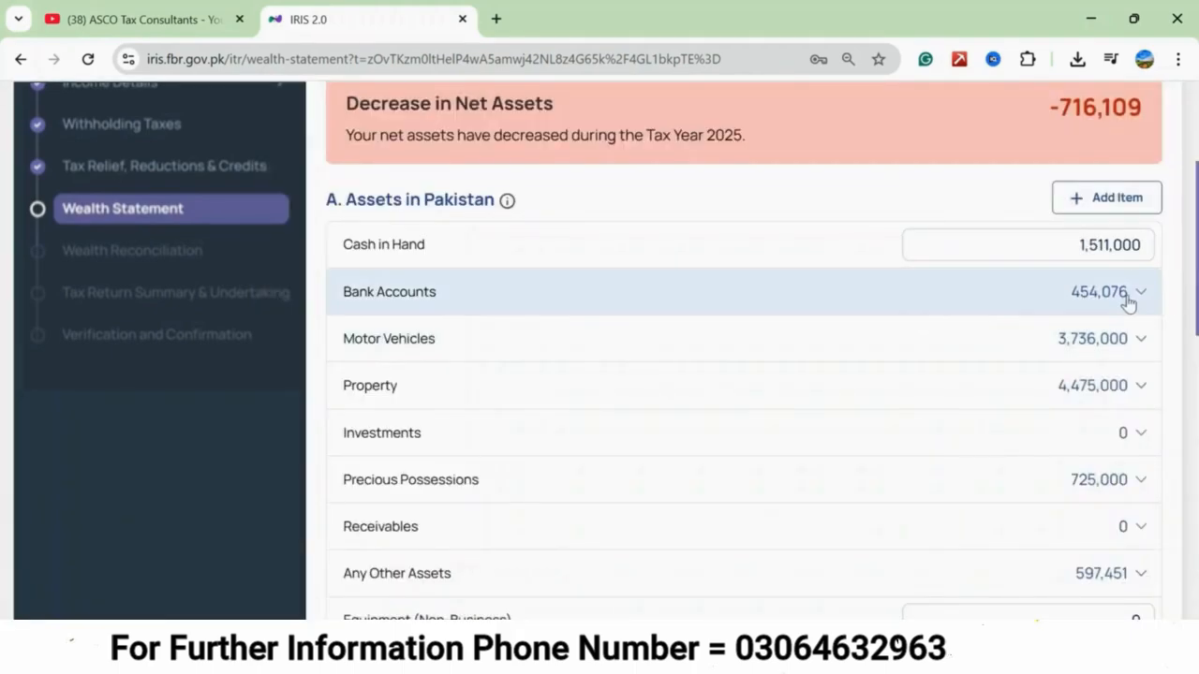
click(1131, 298)
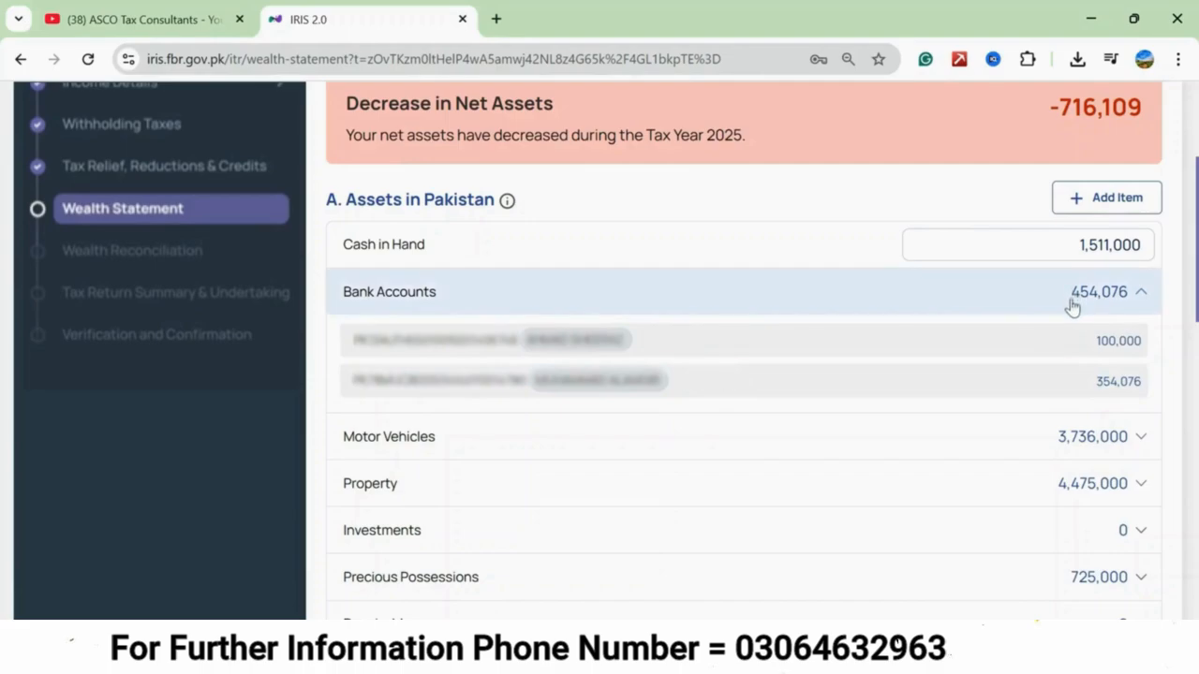
click(1141, 296)
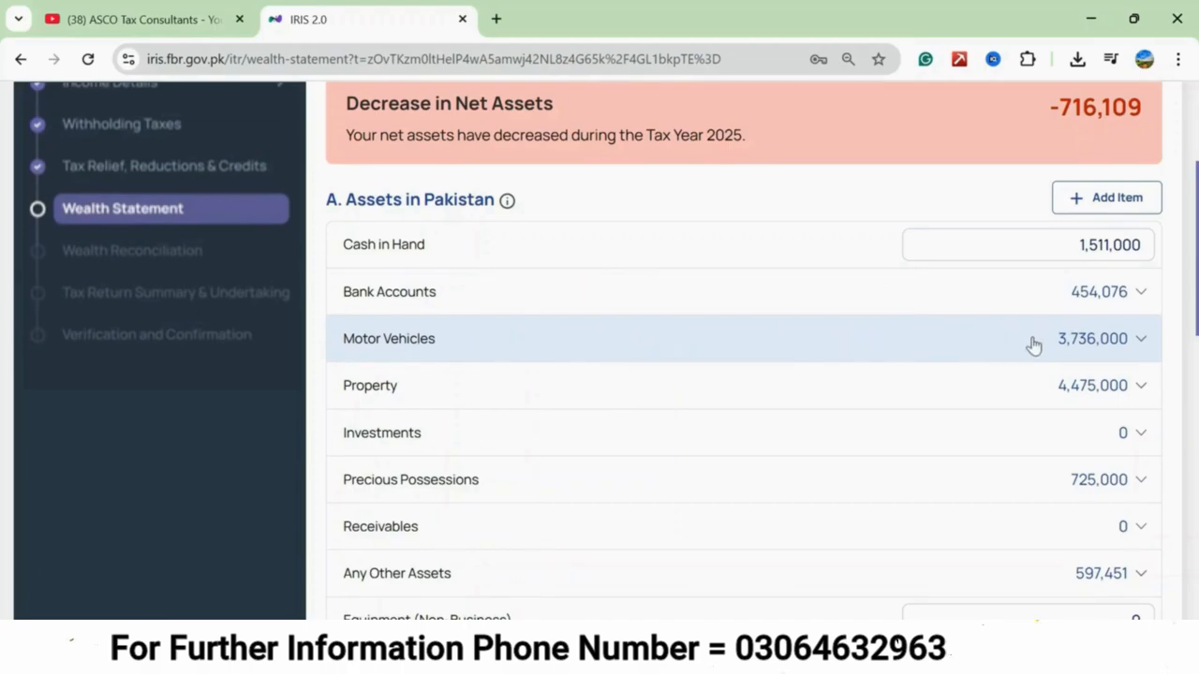
Complete the 36,000 motor vehicle entry with the description "cd-70, honda" and its registration number, and check the saved entry.
click(1121, 348)
mouse_move(424, 394)
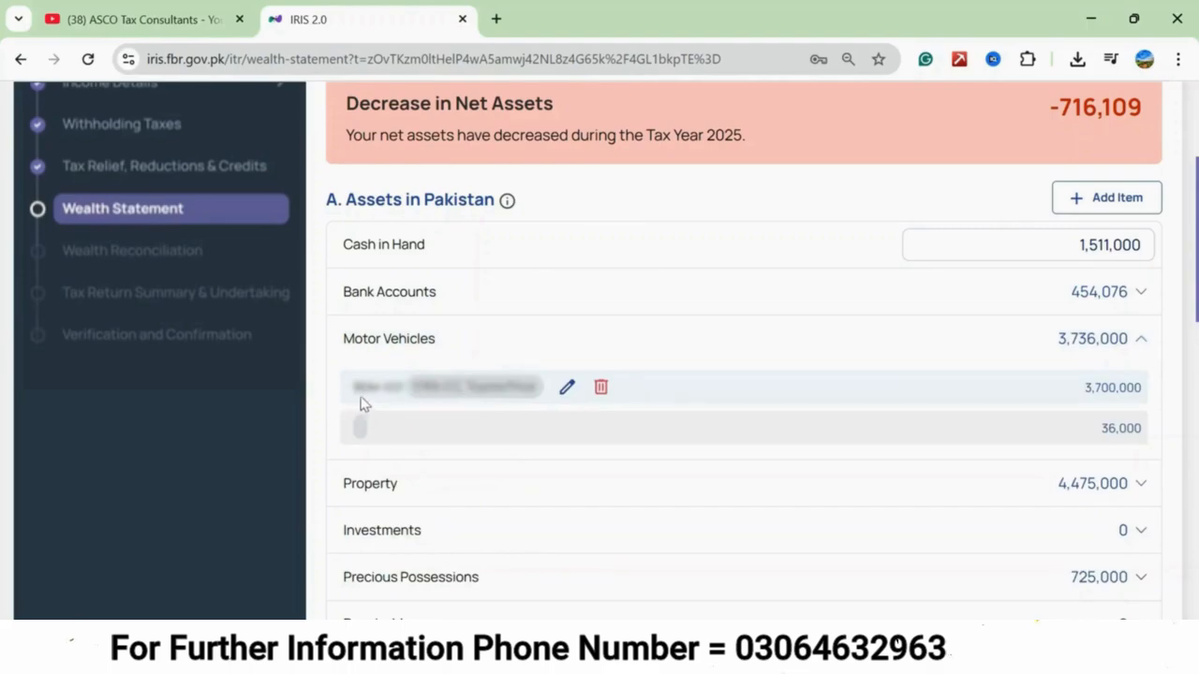
mouse_move(386, 448)
click(393, 429)
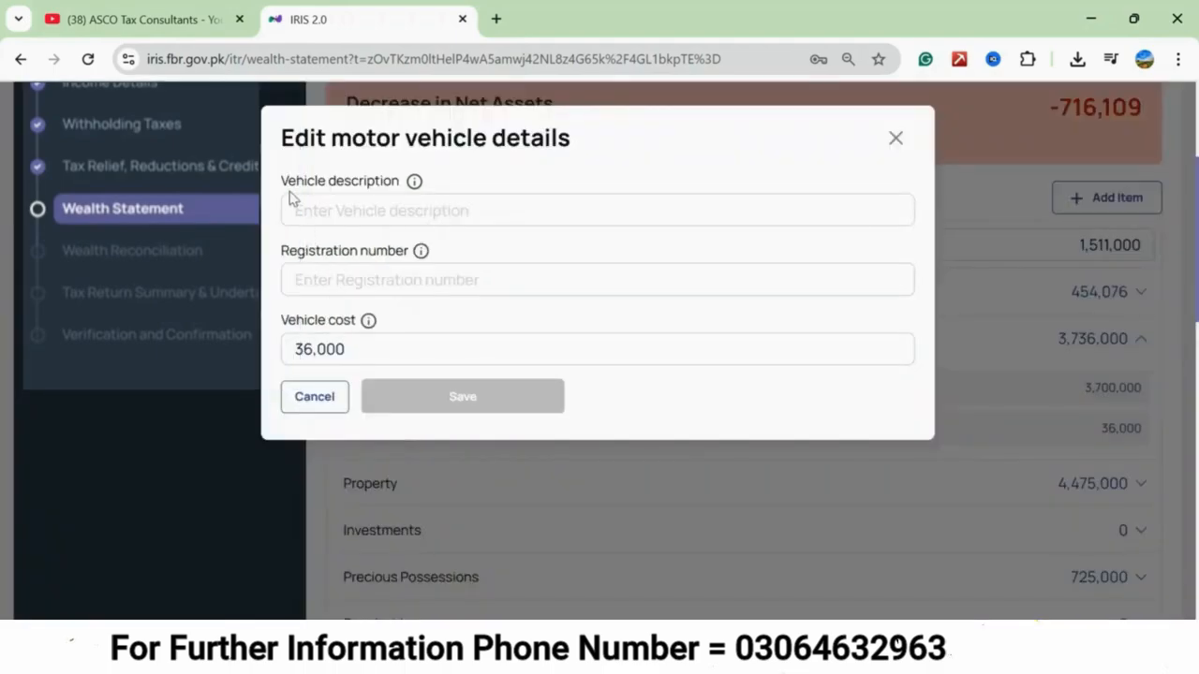
click(365, 206)
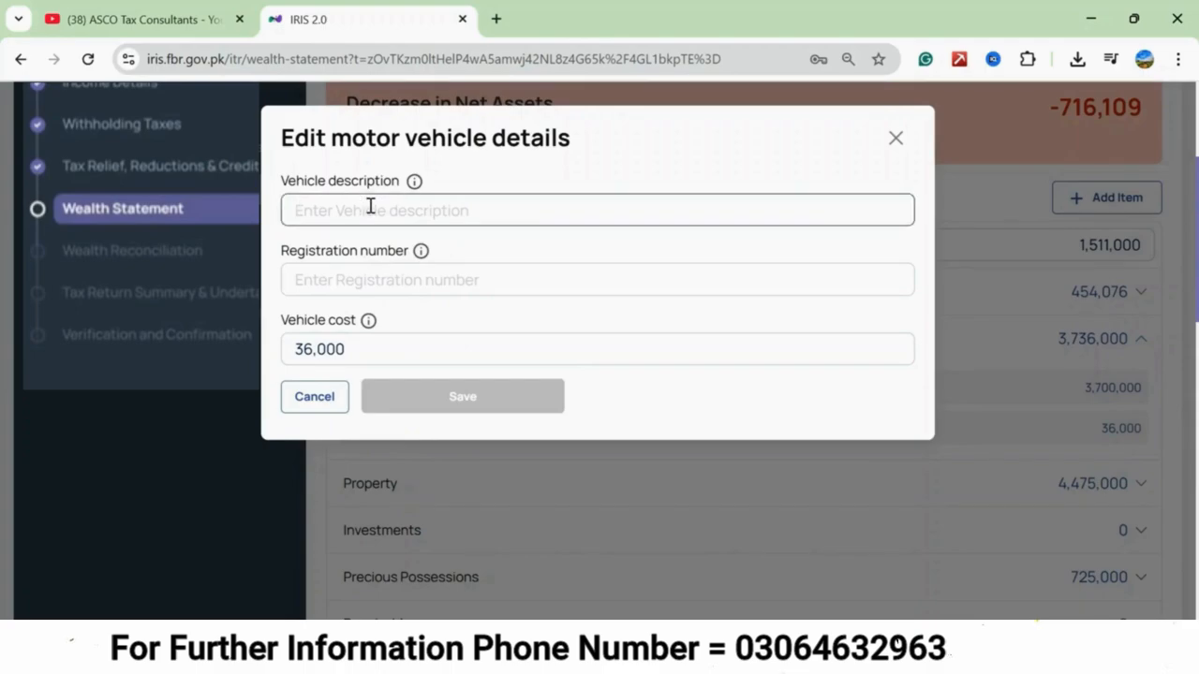
text(cd-70, honda)
click(318, 279)
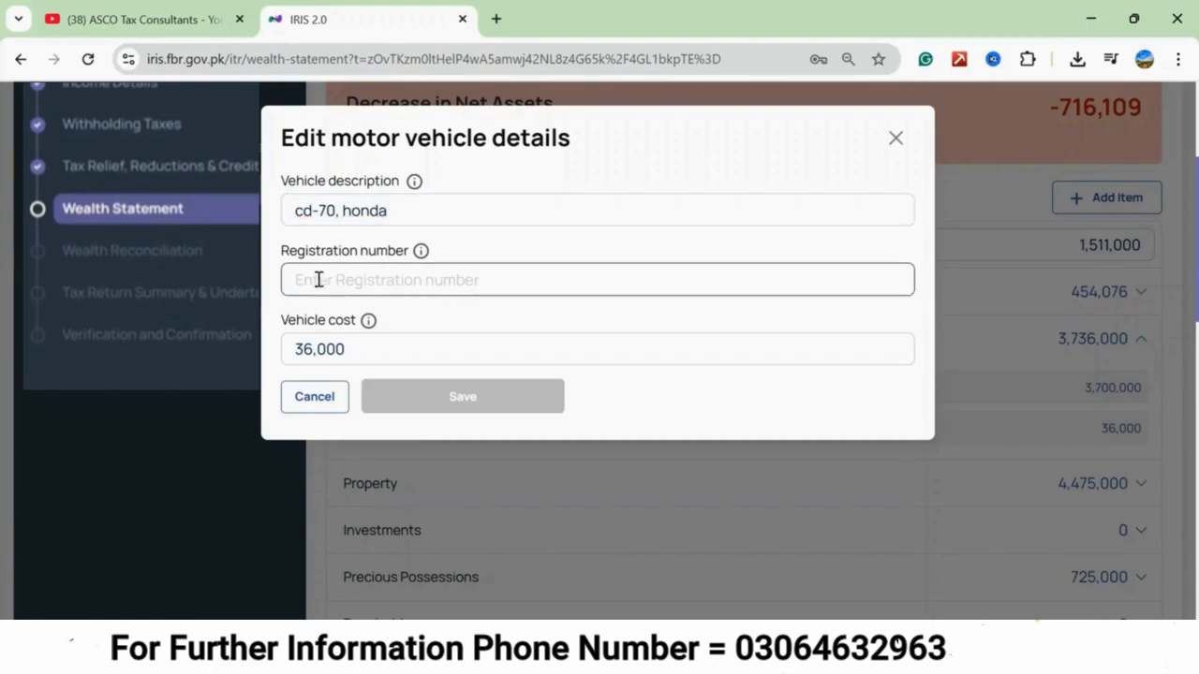
text(aaa-12)
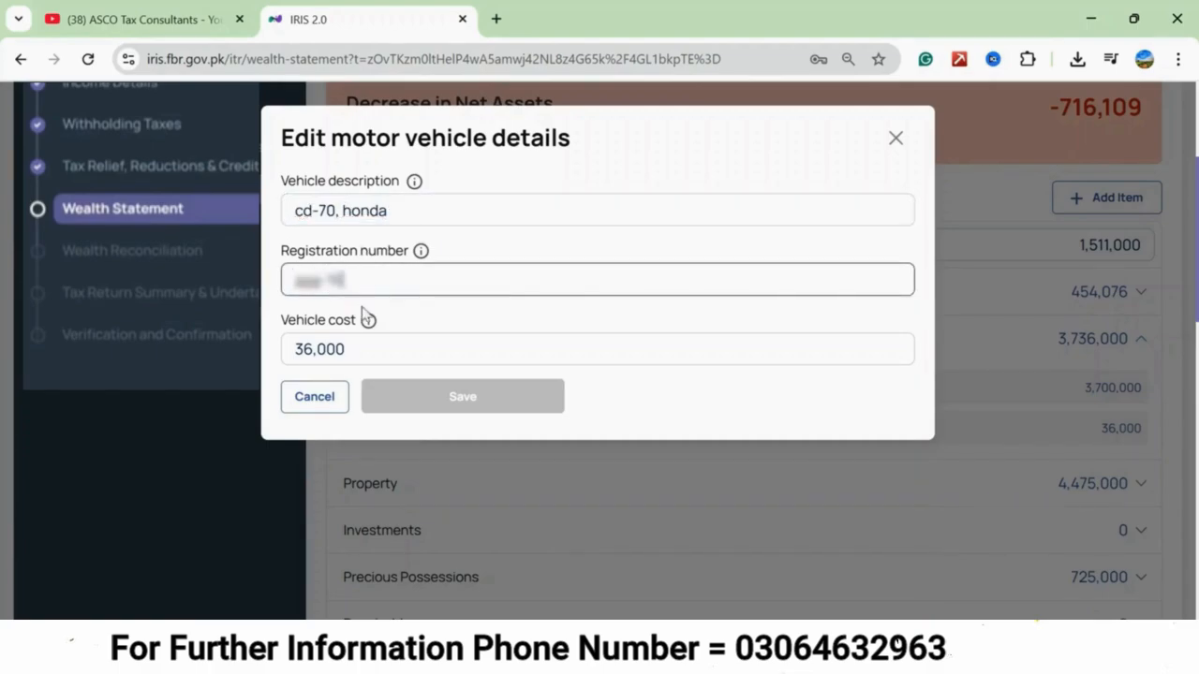
click(472, 393)
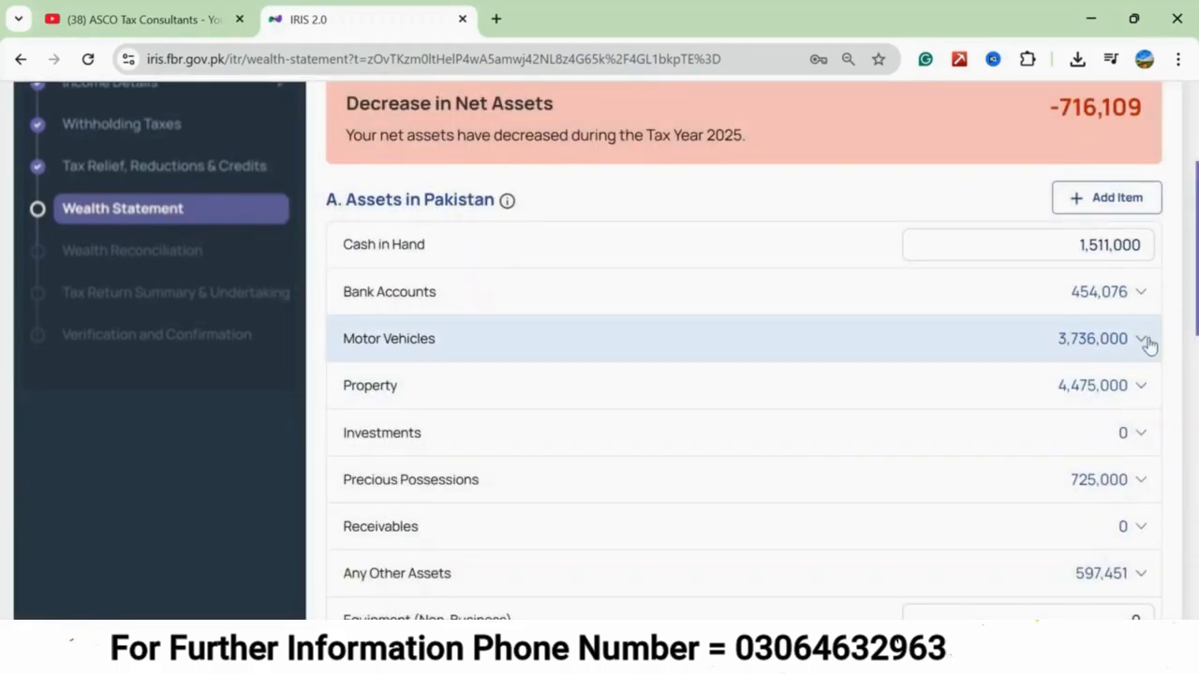
click(1138, 340)
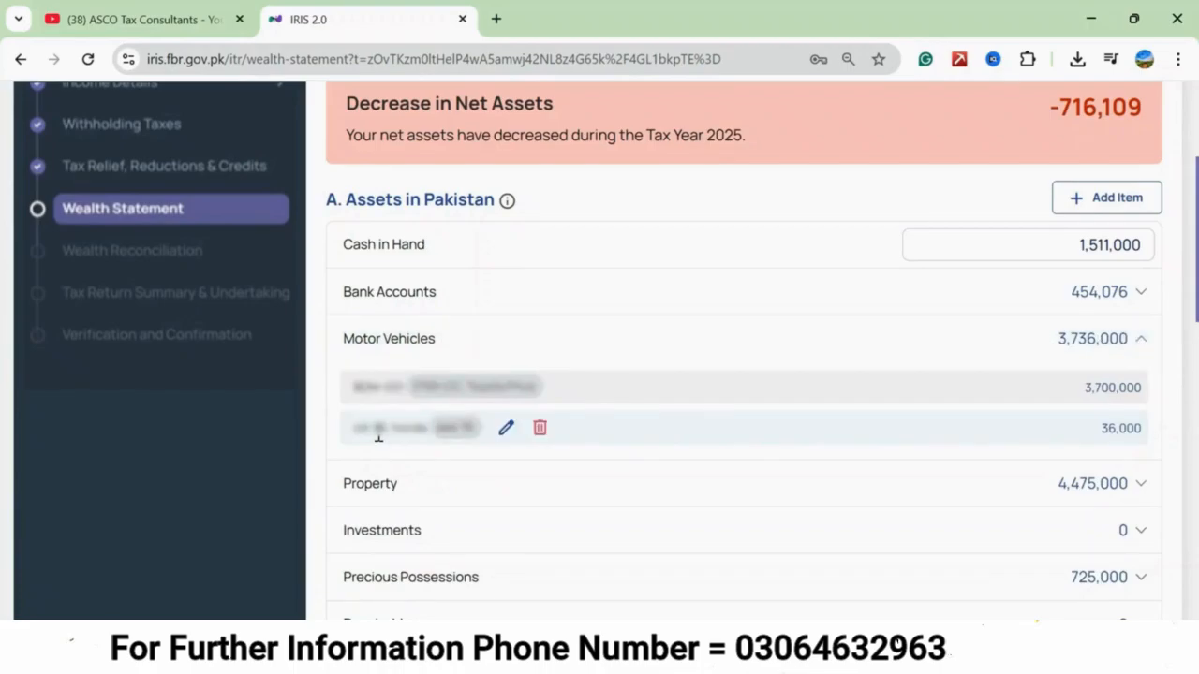
click(1127, 343)
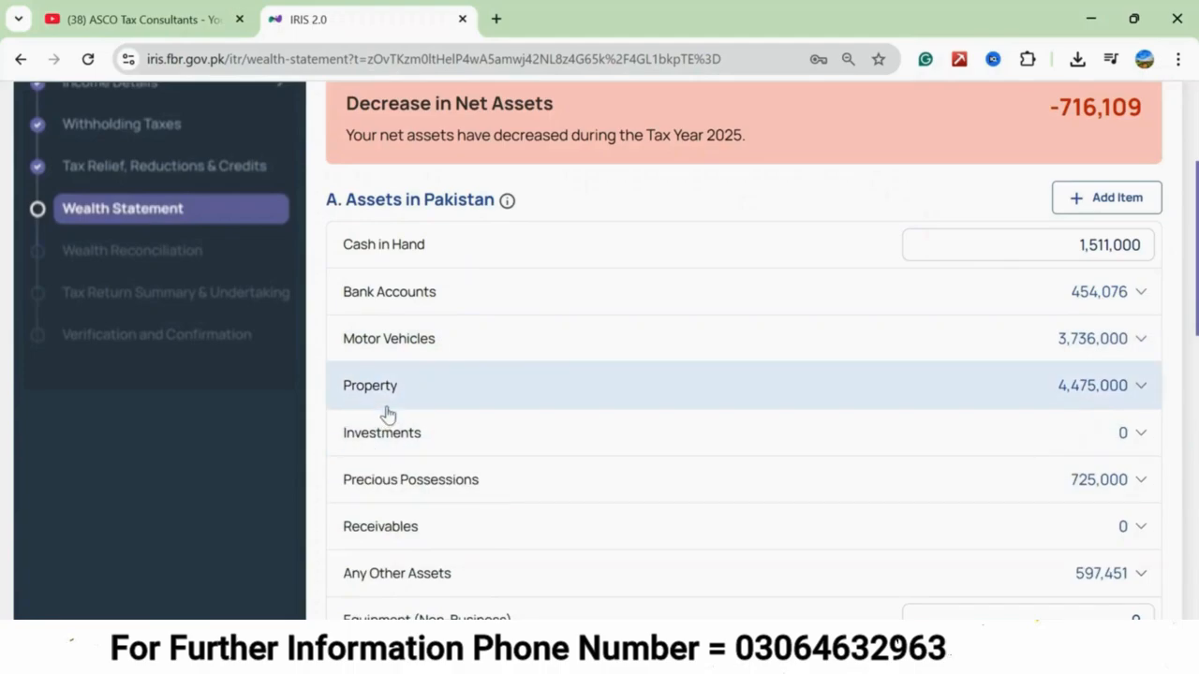
Add a new property asset with the description "house" and the type Residential Property.
click(1115, 200)
click(303, 292)
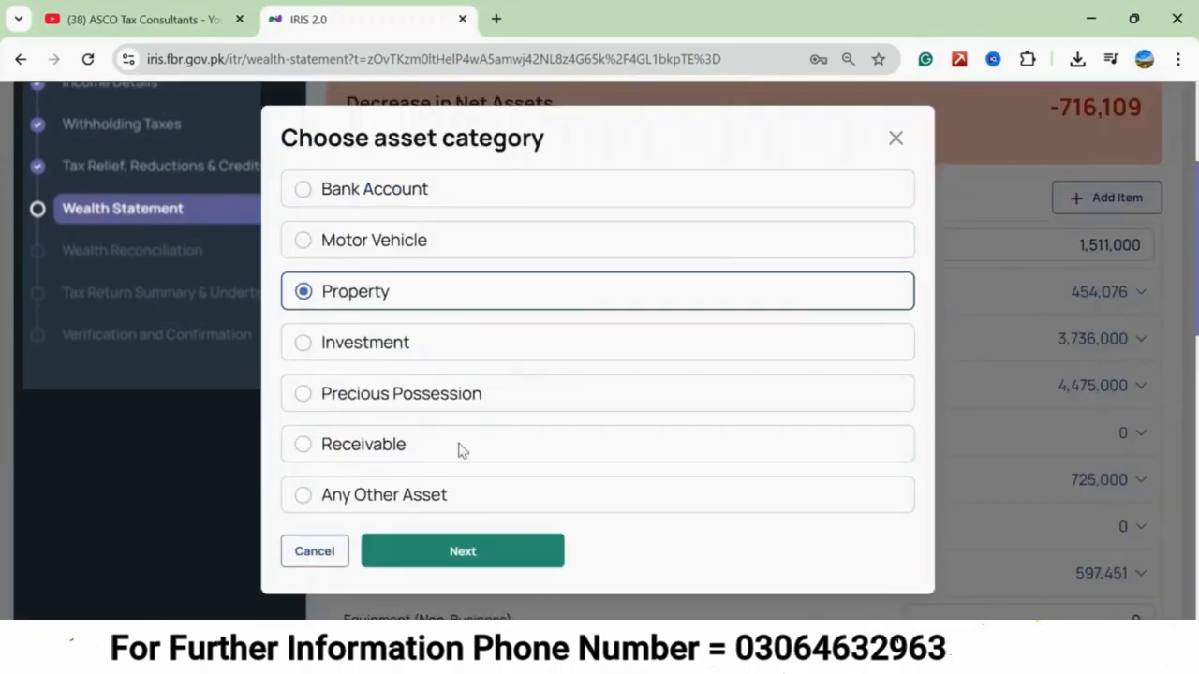
click(495, 568)
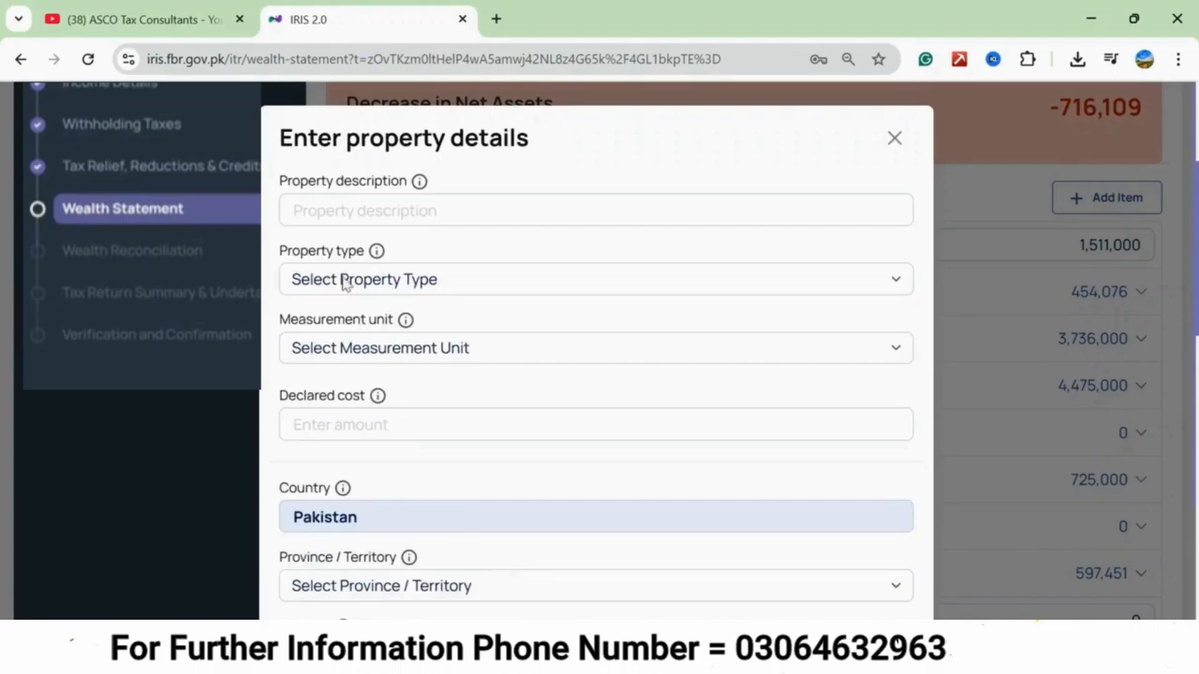
click(334, 212)
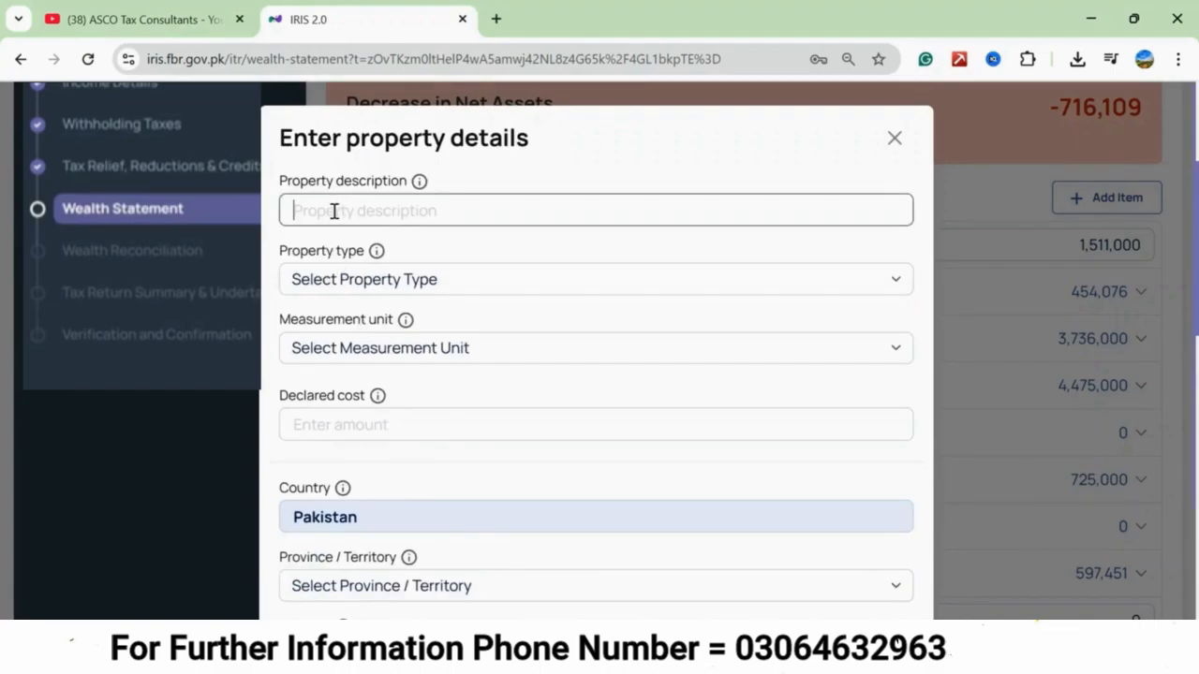
text(house)
click(323, 286)
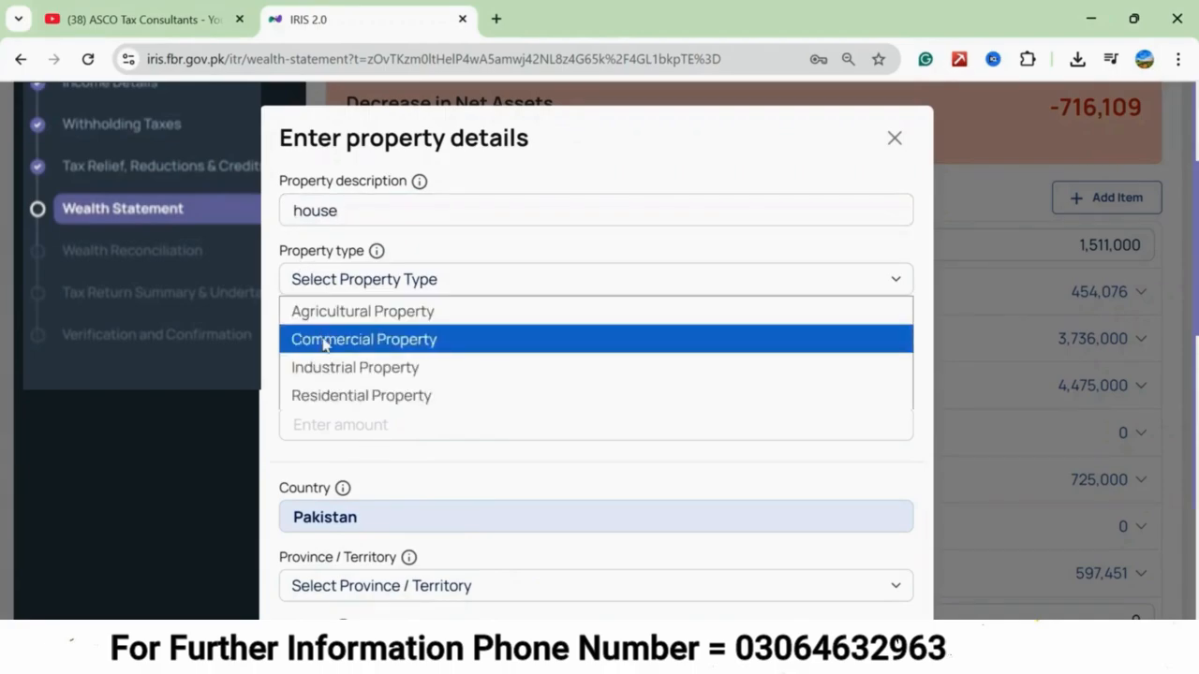
click(326, 395)
Set the house's measurement unit to Marla and its size to 5.
click(351, 422)
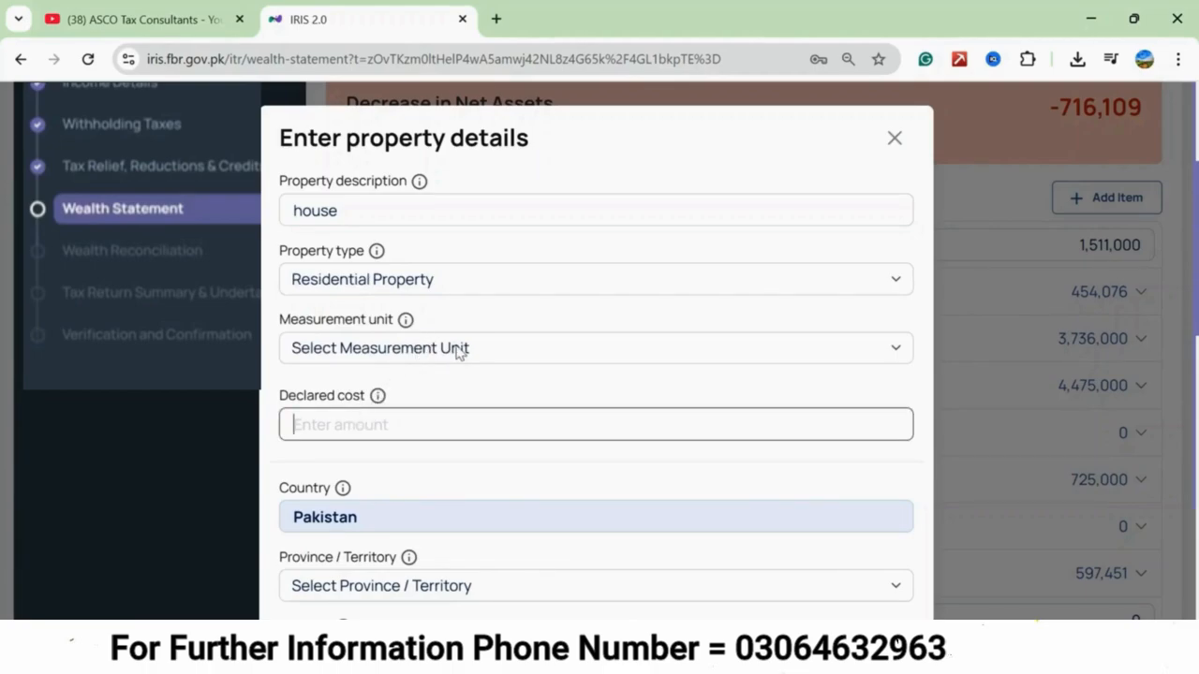
click(888, 350)
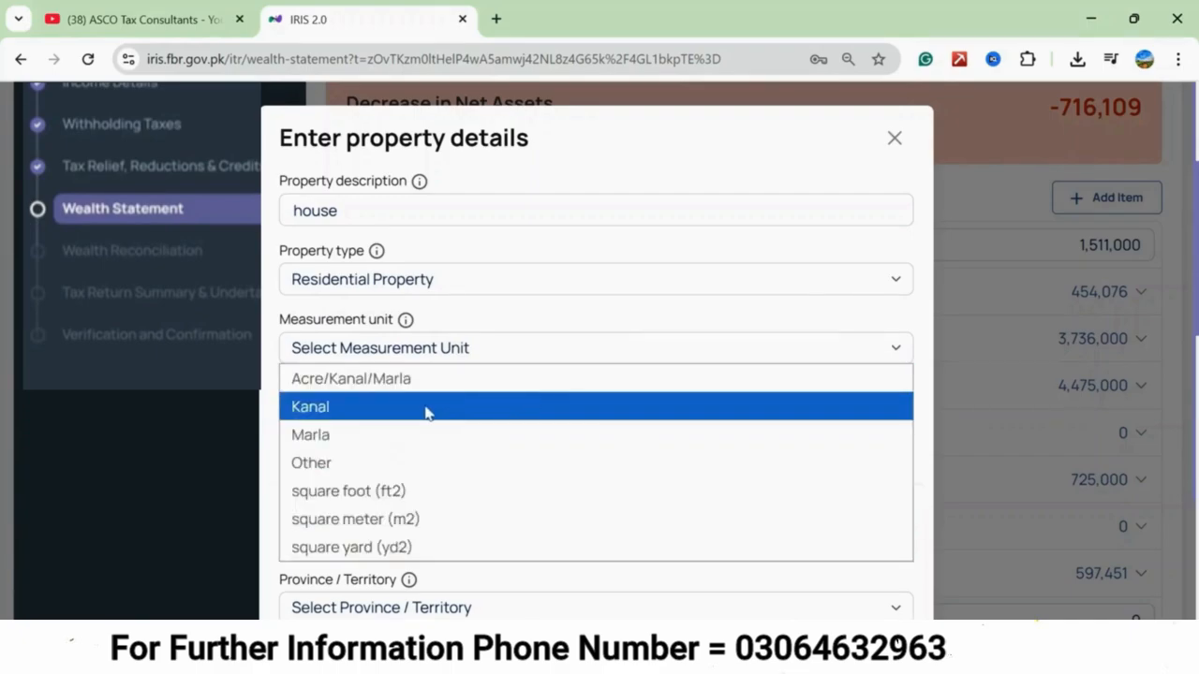
click(387, 450)
click(372, 420)
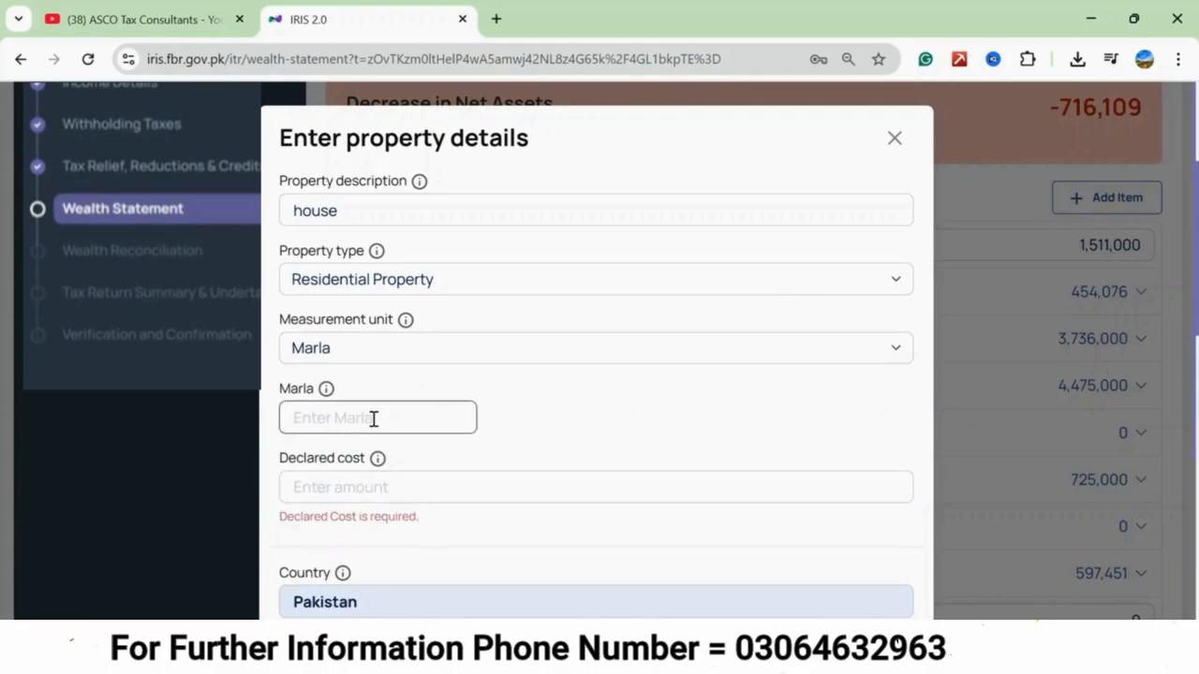
text(5)
click(529, 440)
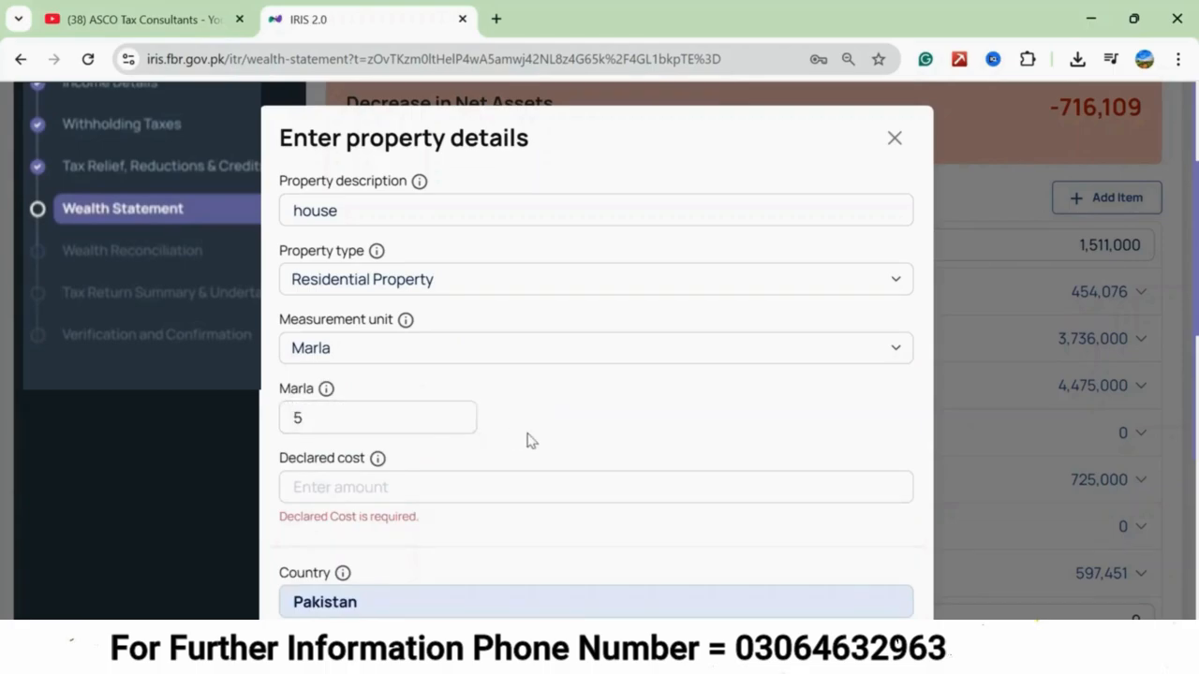
Set the house's declared cost to 2,560,000.
scroll(529, 440, down, 2)
click(338, 303)
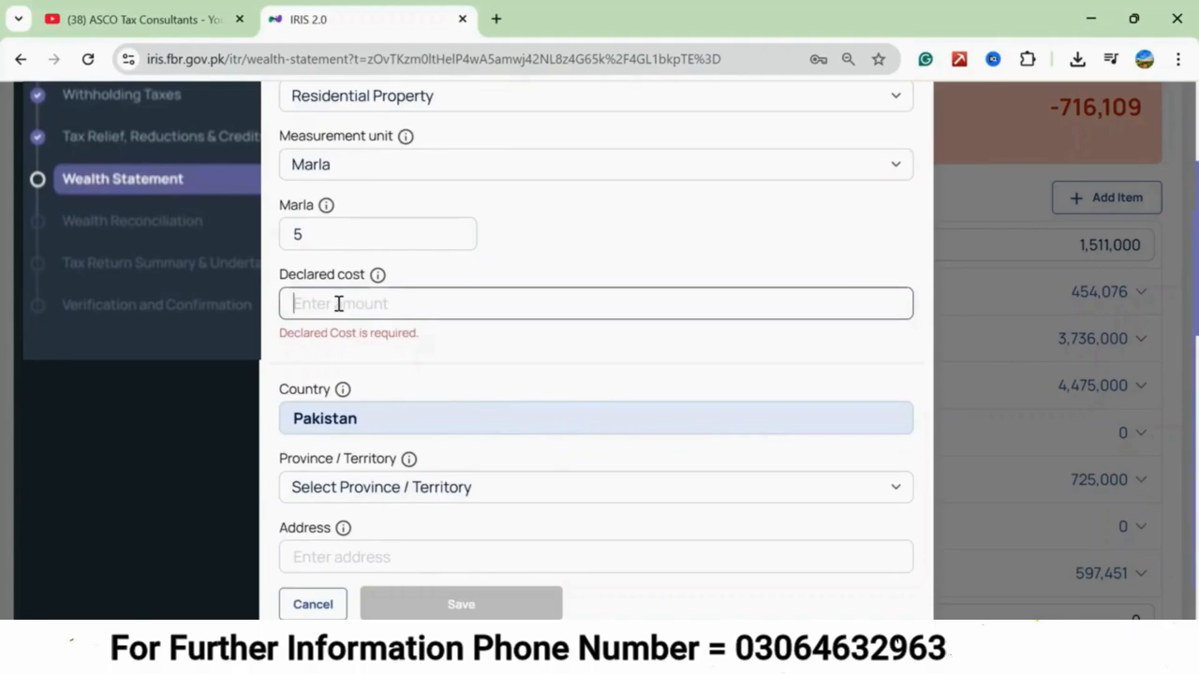
text(2,560,00)
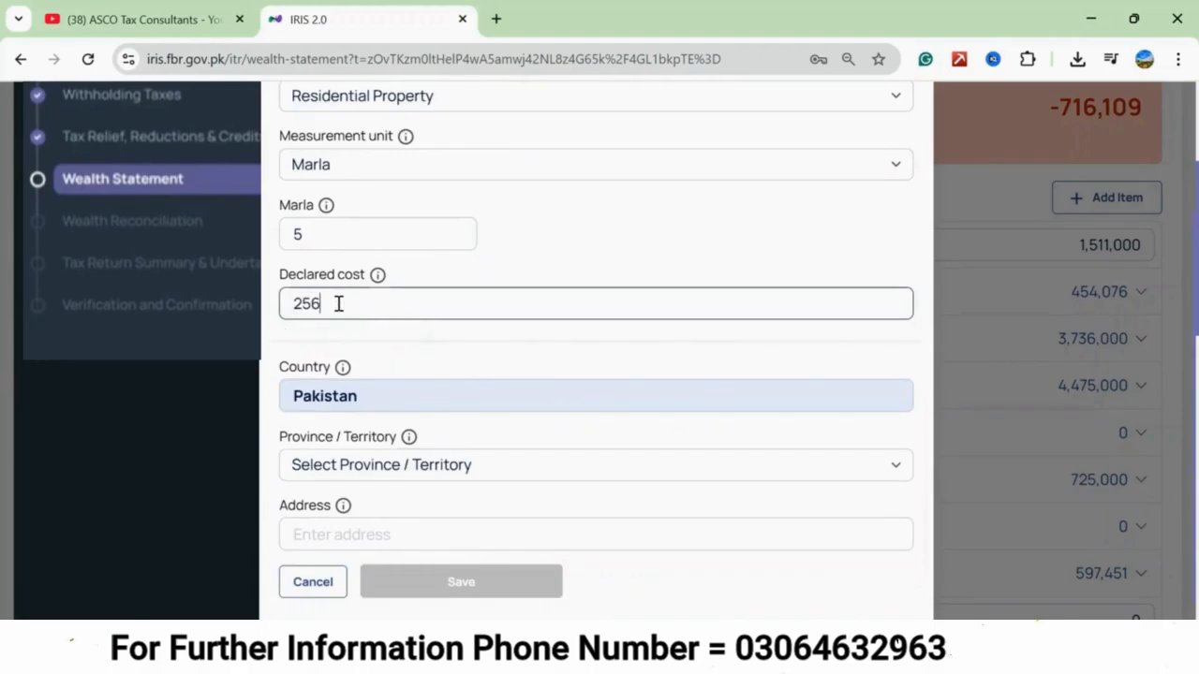
text(00,000)
click(412, 352)
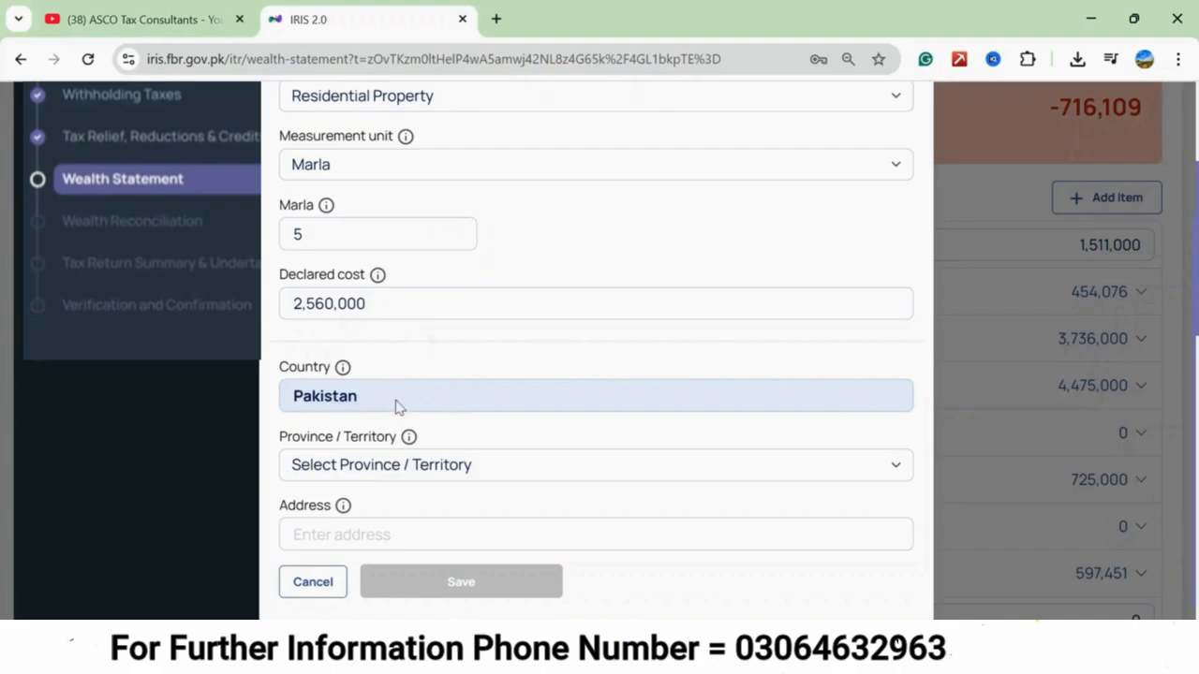
Set the house's location to the province Punjab, the division Multan and the city Shujaabad.
click(894, 474)
click(365, 241)
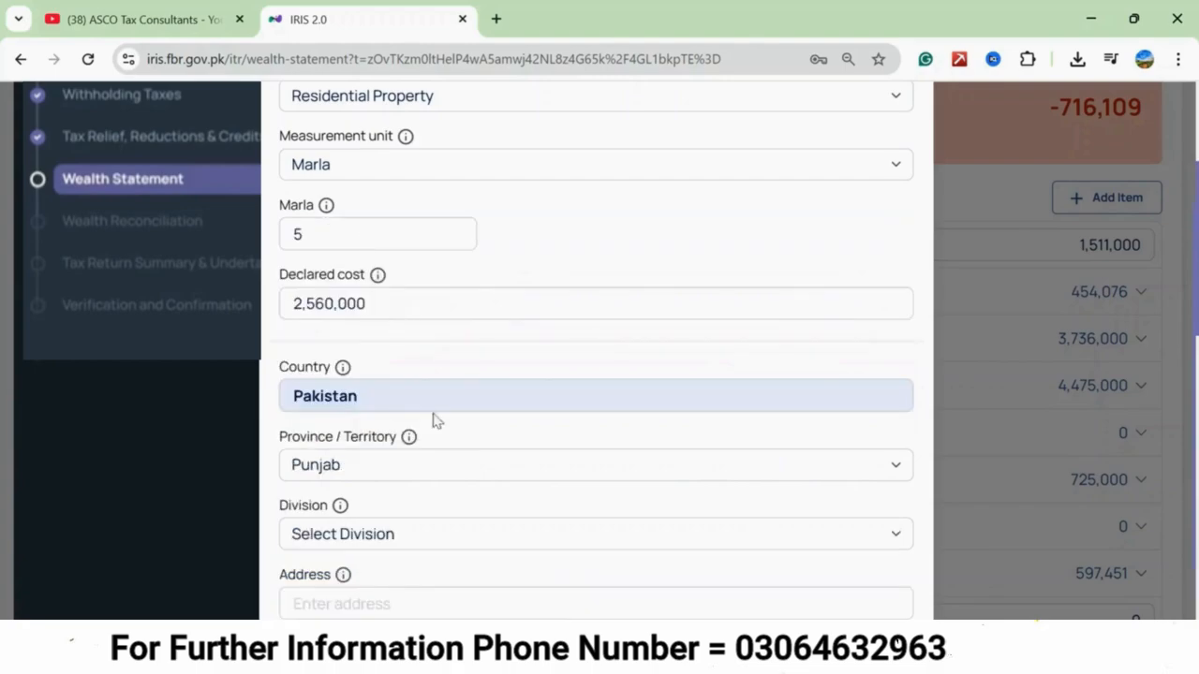
scroll(437, 426, down, 1)
click(503, 487)
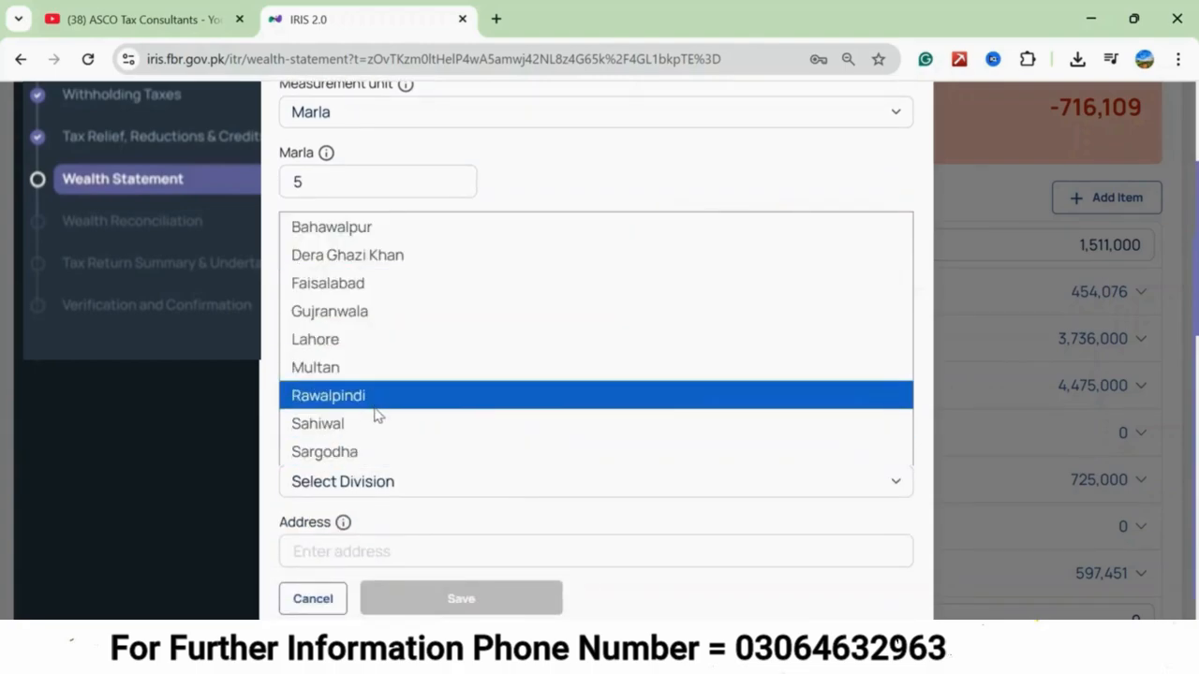
key(Up)
click(372, 366)
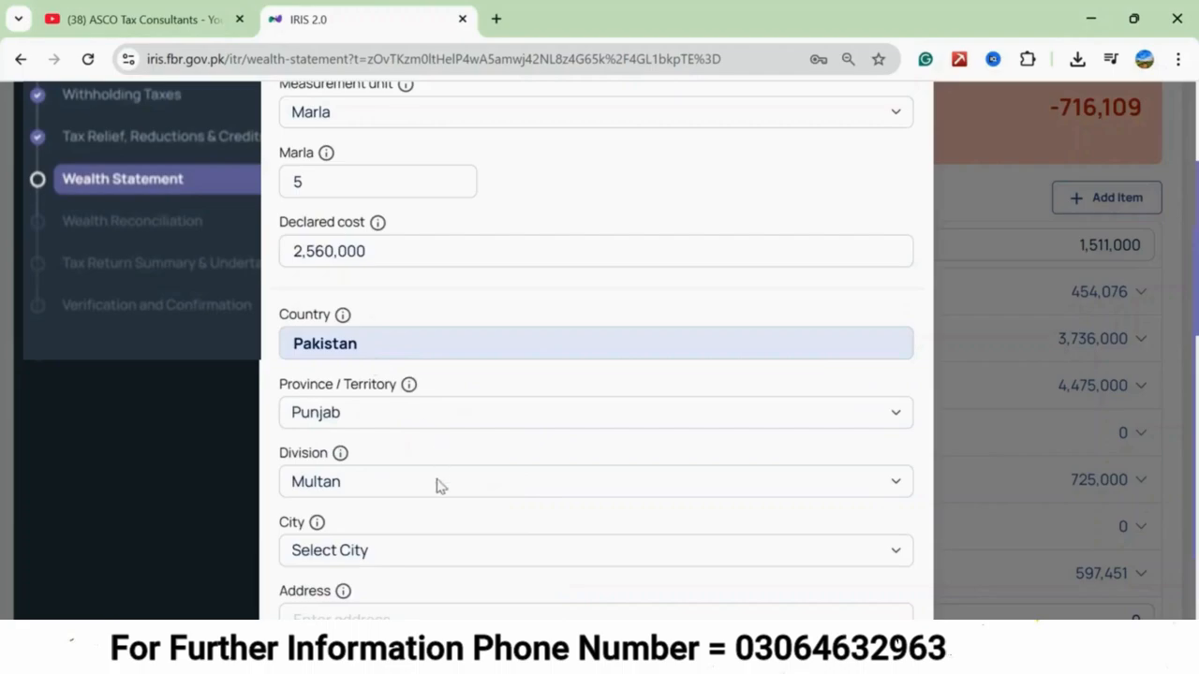
scroll(378, 502, down, 1)
click(375, 473)
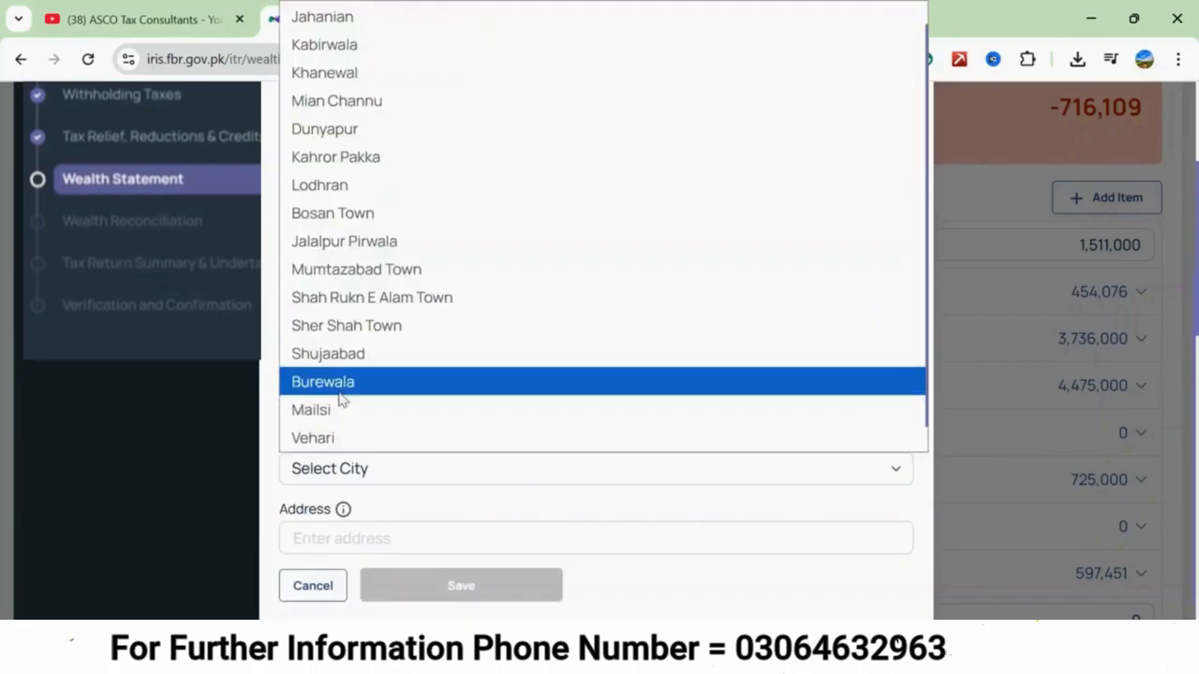
click(337, 355)
Complete the house entry with its area and street address, save it, and check it among the property assets.
click(379, 536)
scroll(379, 534, down, 1)
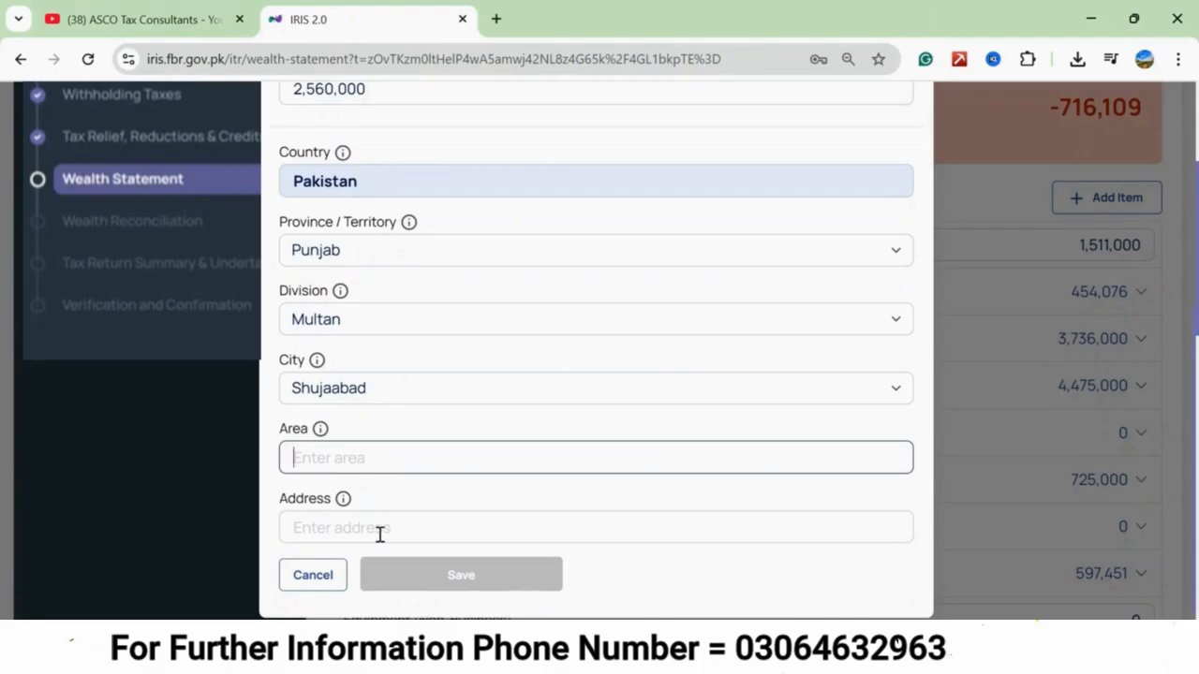
text(ahdian)
key(Tab)
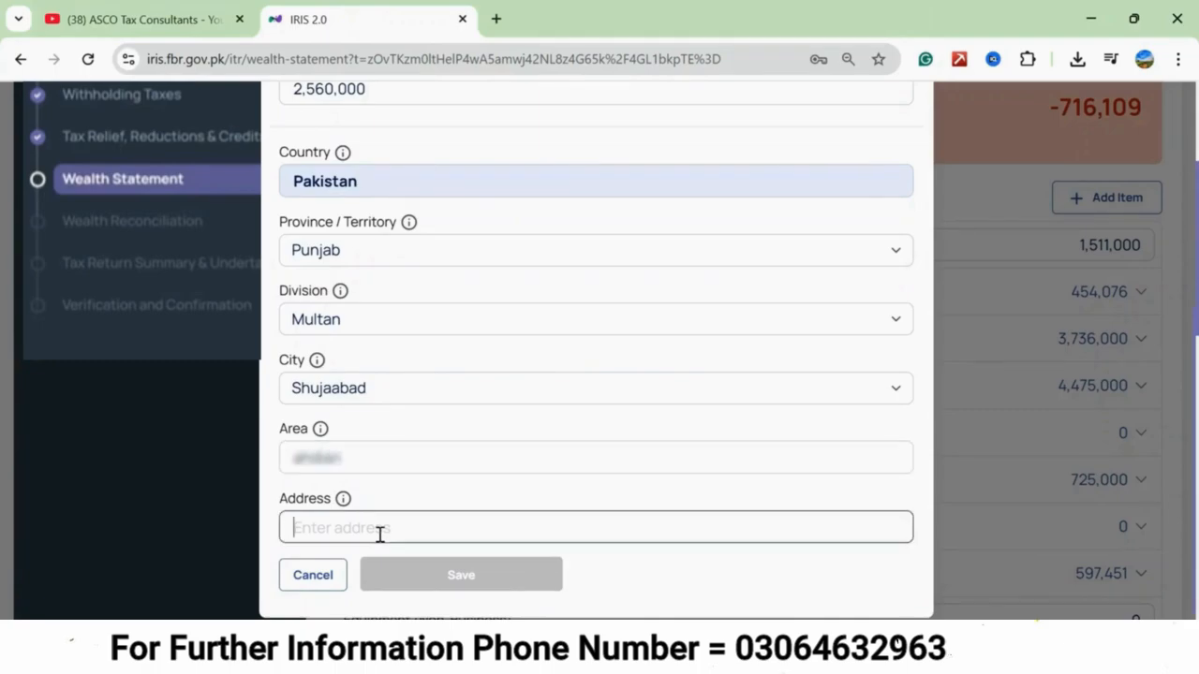
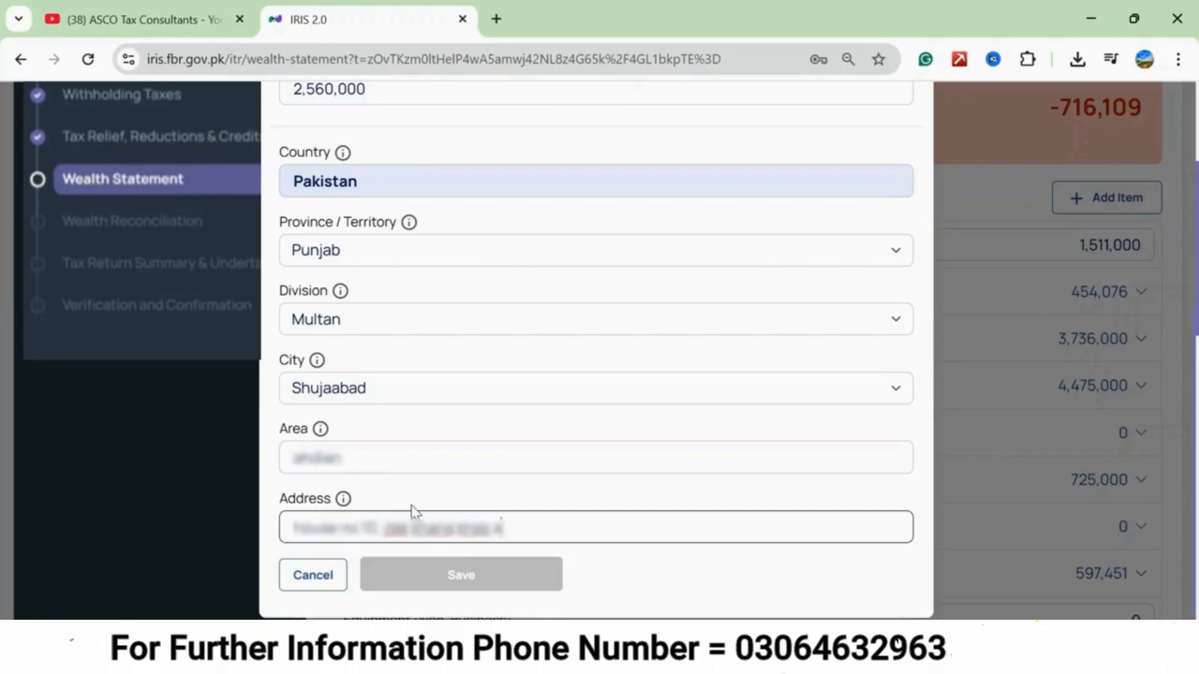
click(461, 579)
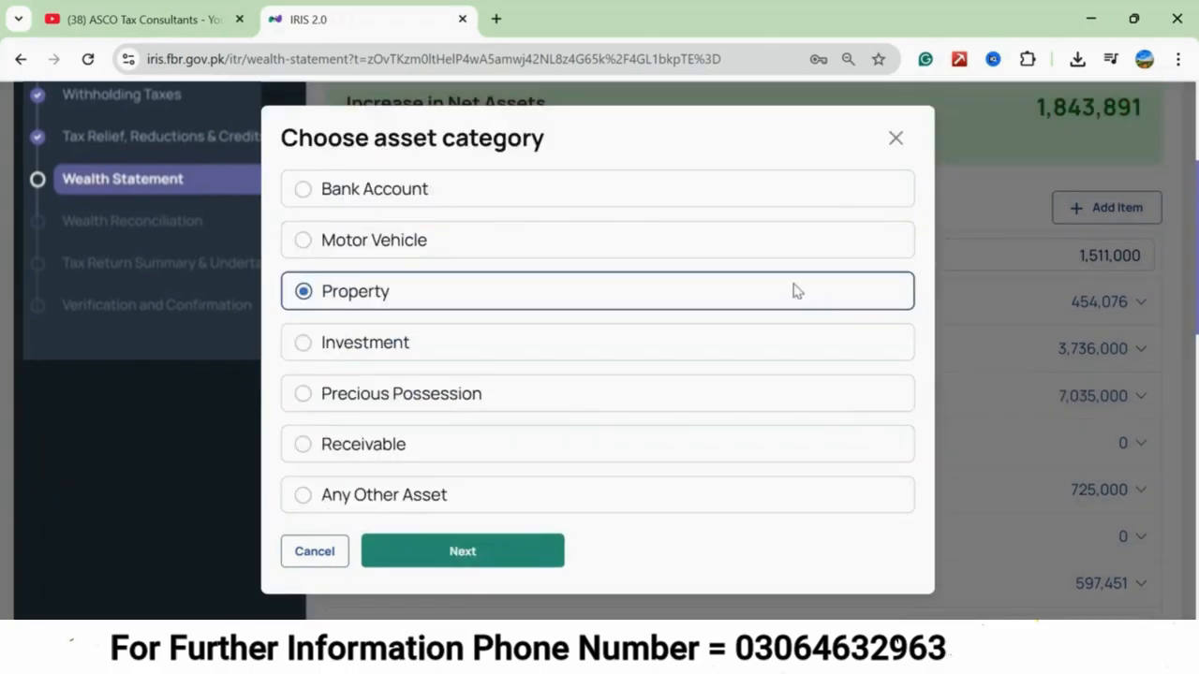
click(895, 139)
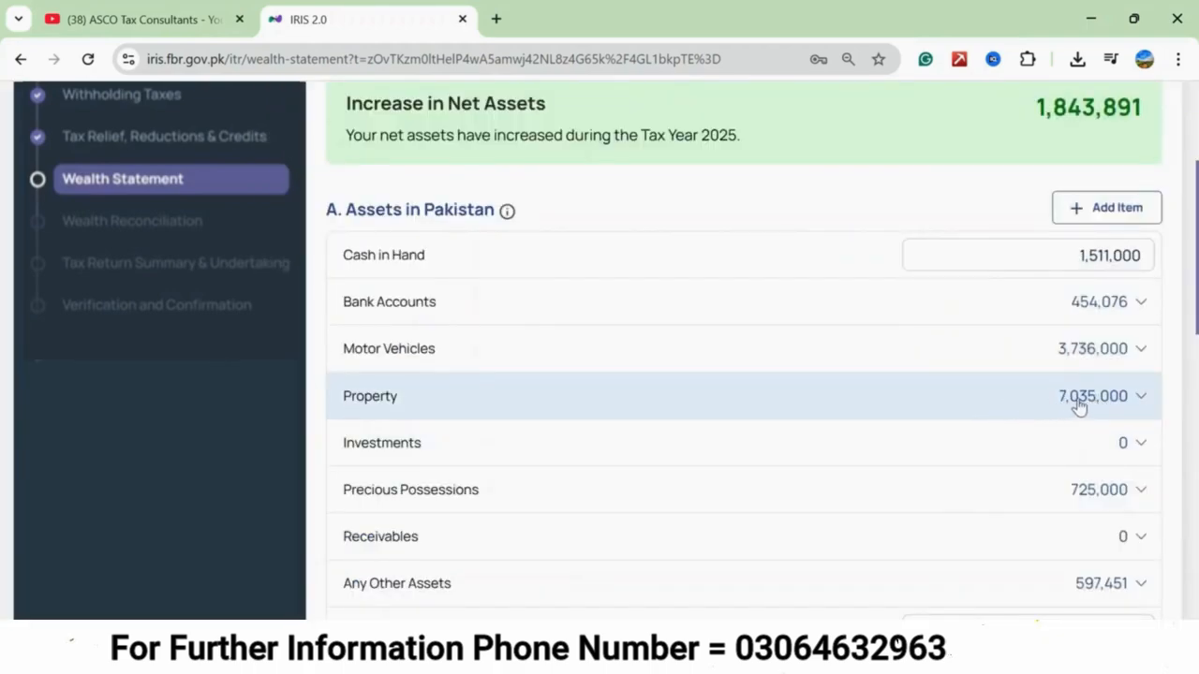
click(1136, 400)
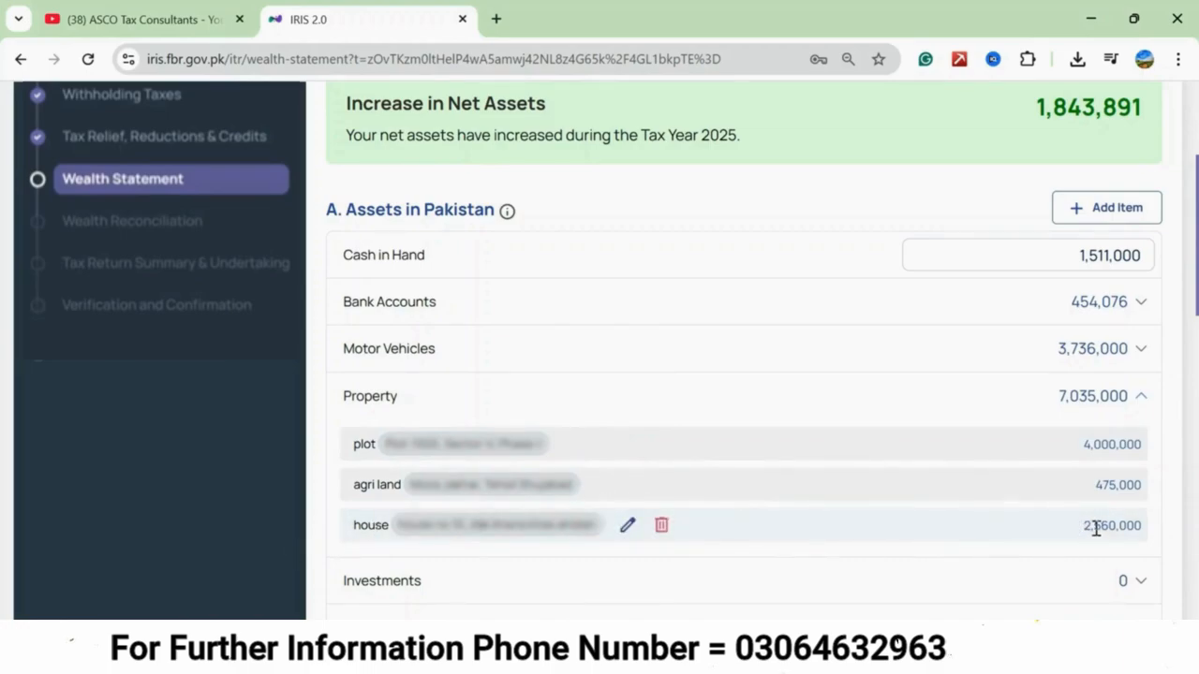
scroll(897, 406, down, 2)
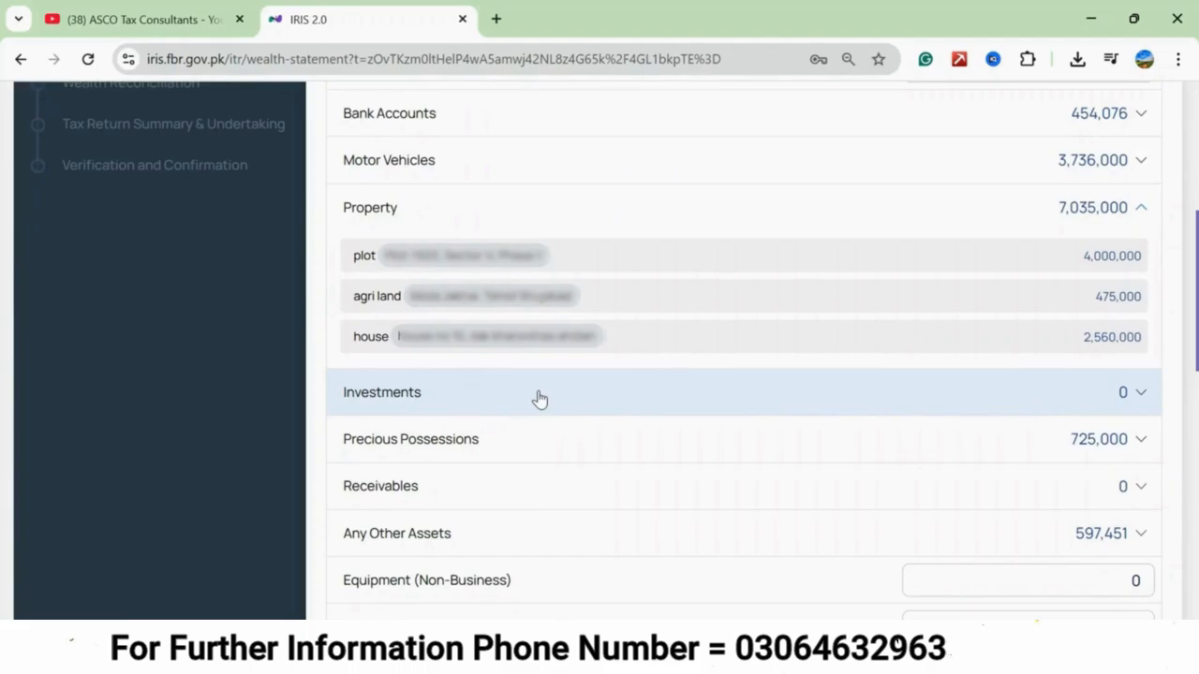
Examine the description, account number and amount fields of a new investment asset, and leave the form without saving.
scroll(1076, 174, up, 2)
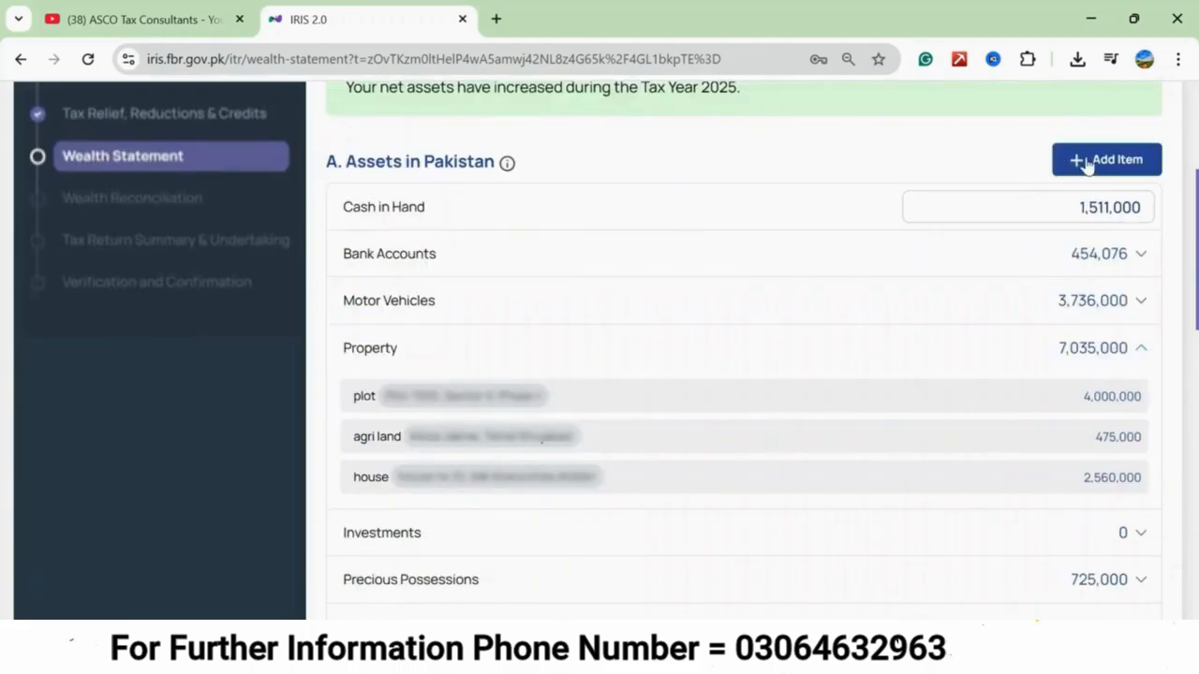
click(1088, 165)
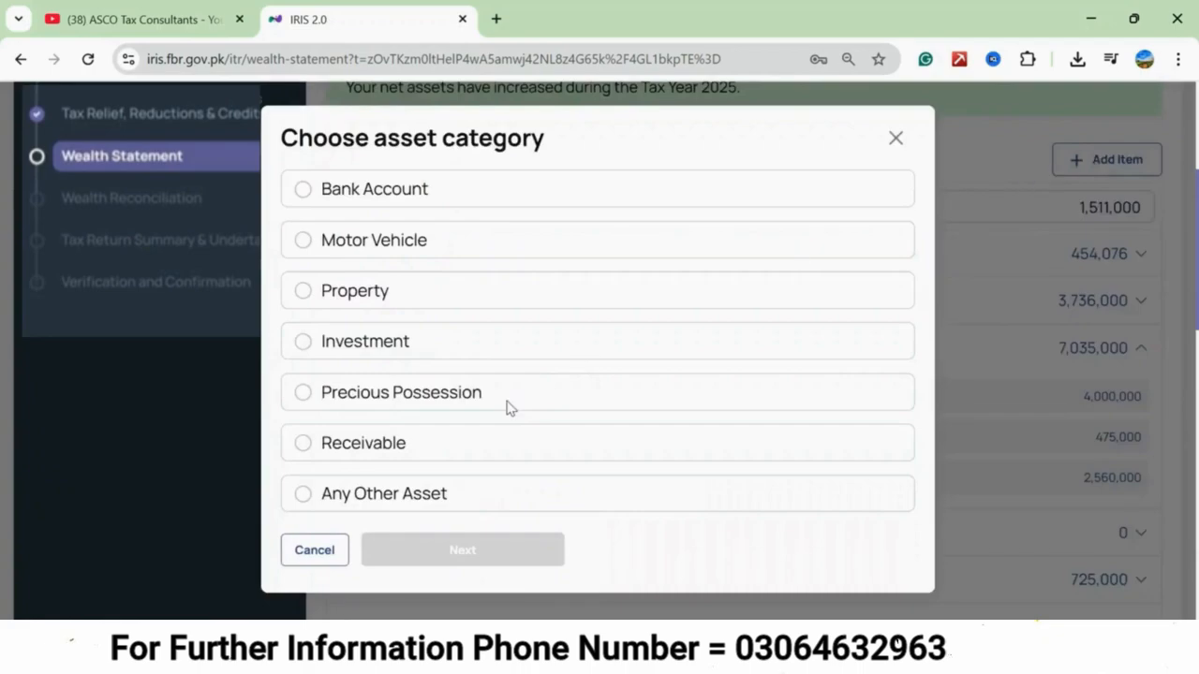
click(305, 343)
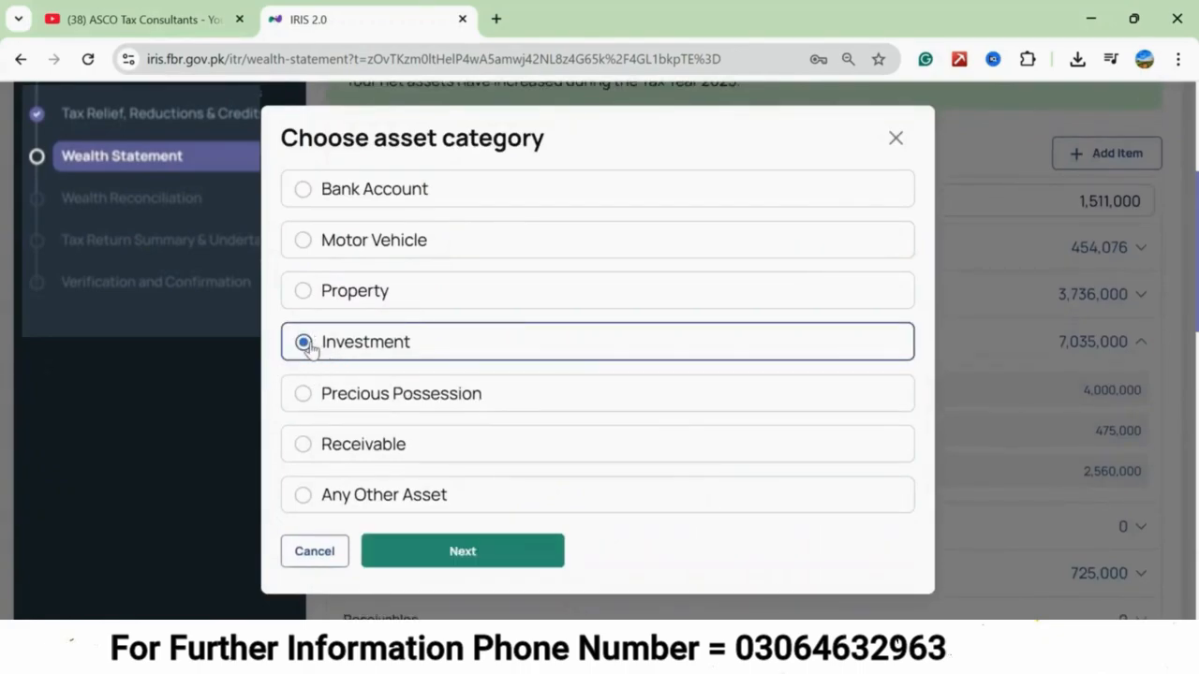
click(468, 552)
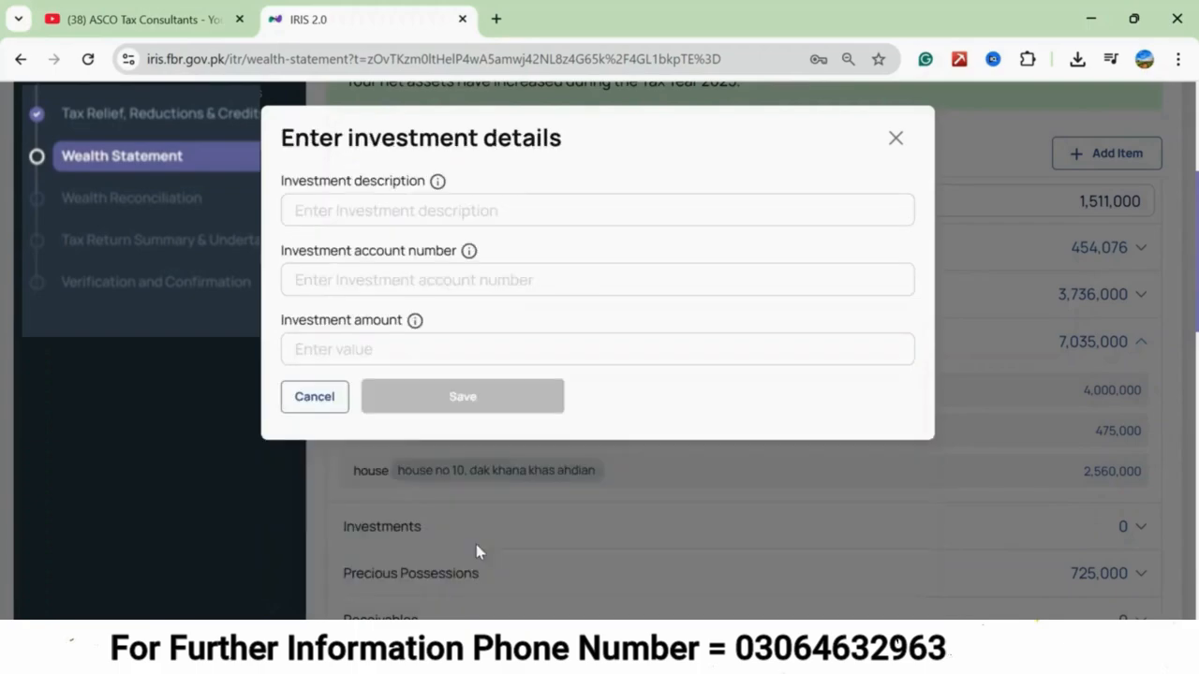
click(388, 210)
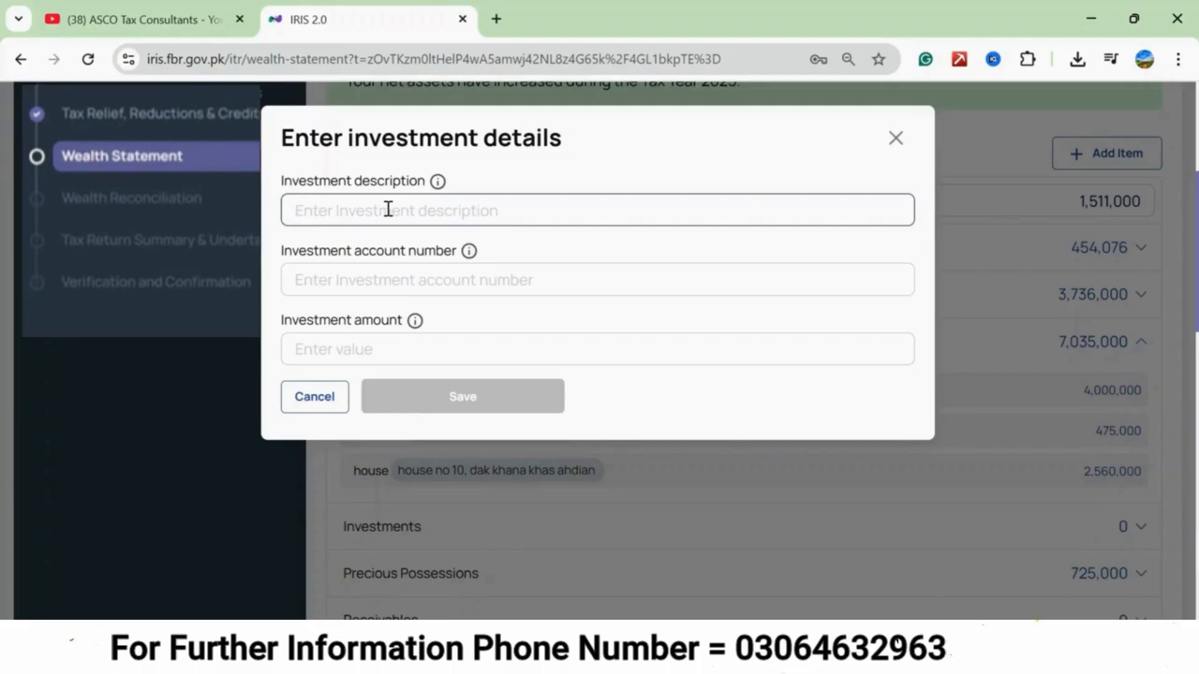
click(354, 285)
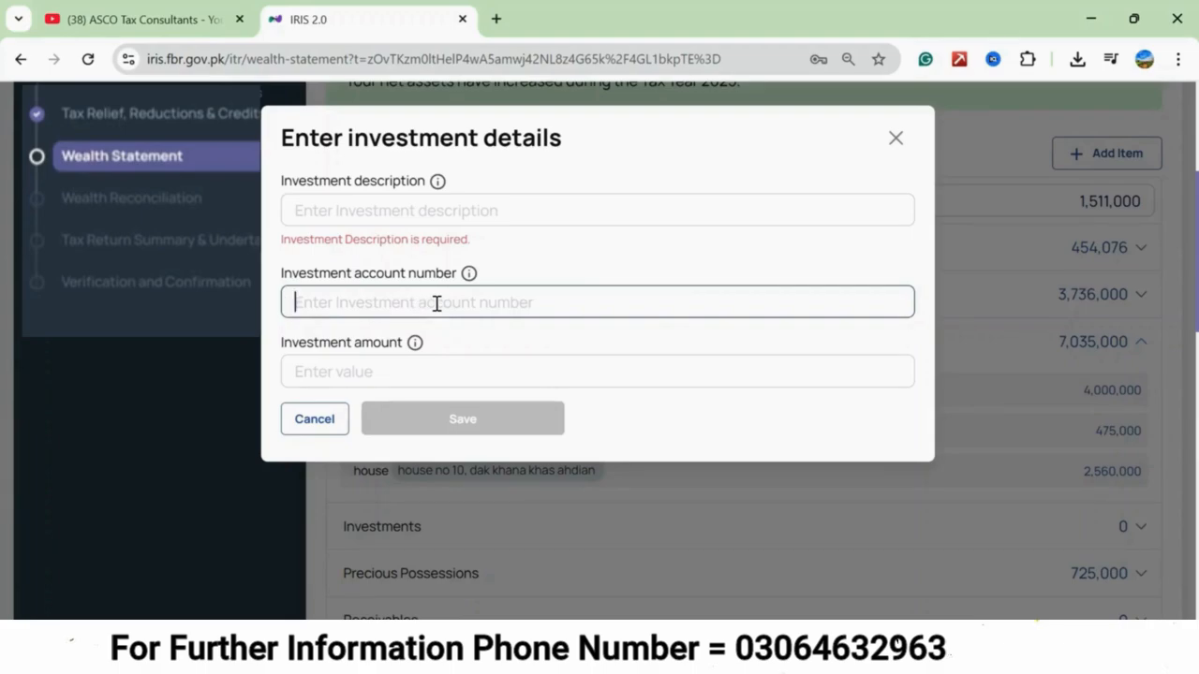
click(323, 372)
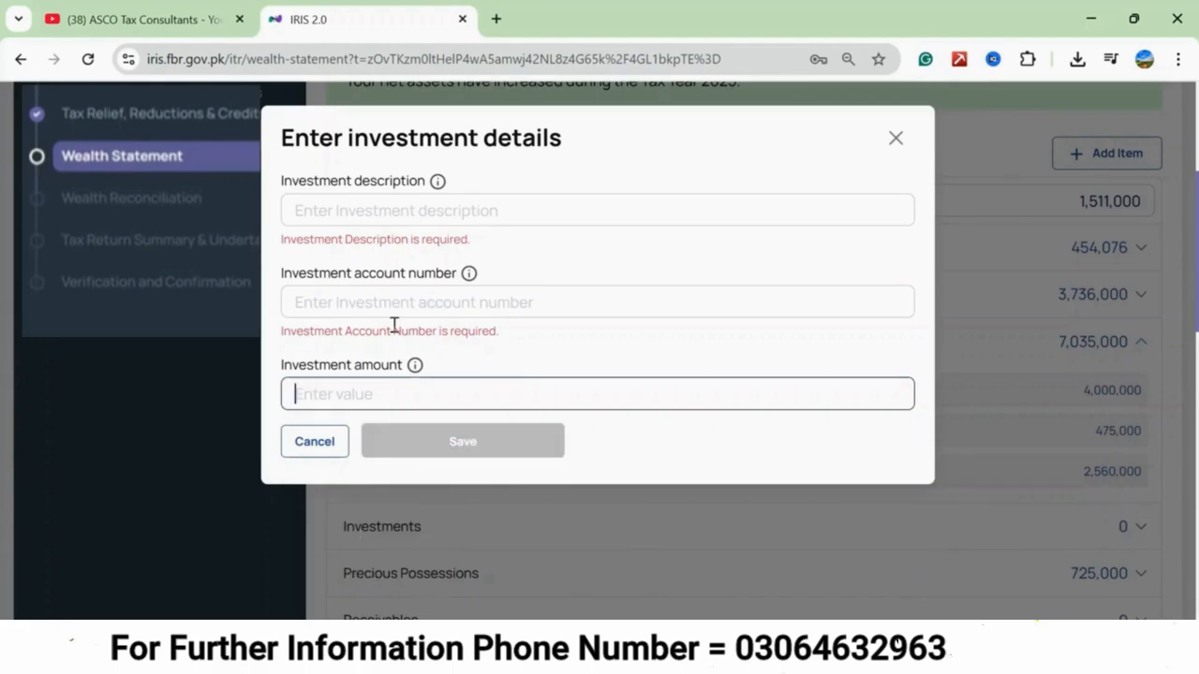
click(316, 441)
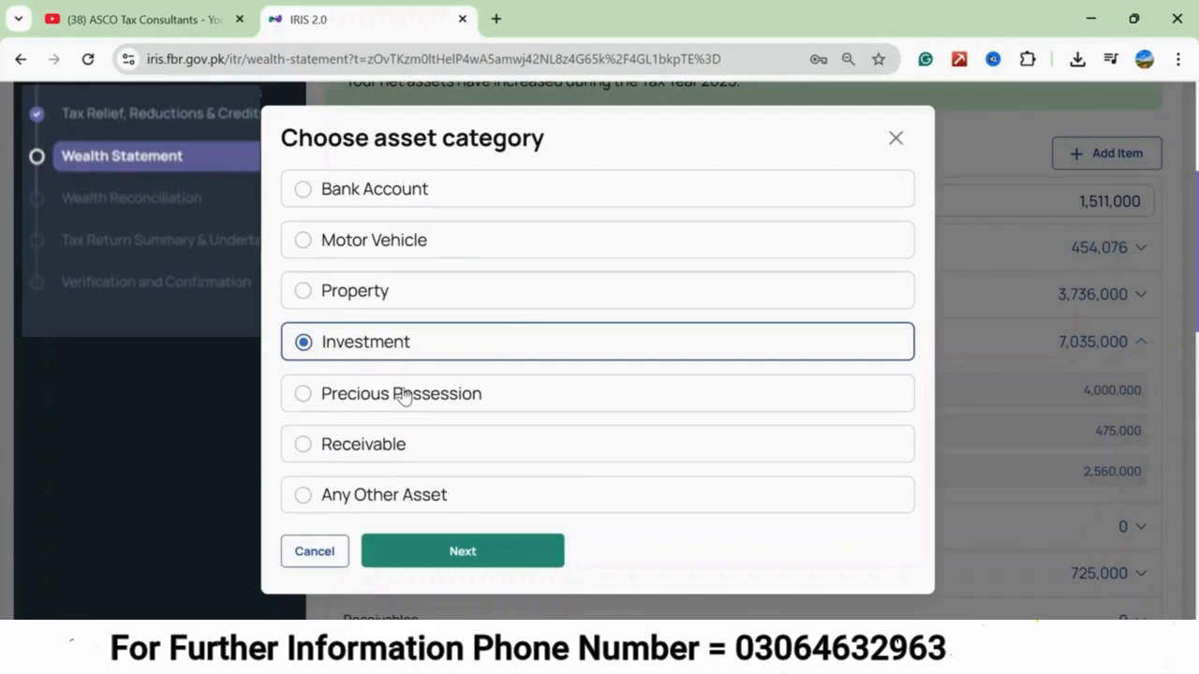
Add a new precious possession with the description "diamond" and the weight "10 gram".
click(348, 397)
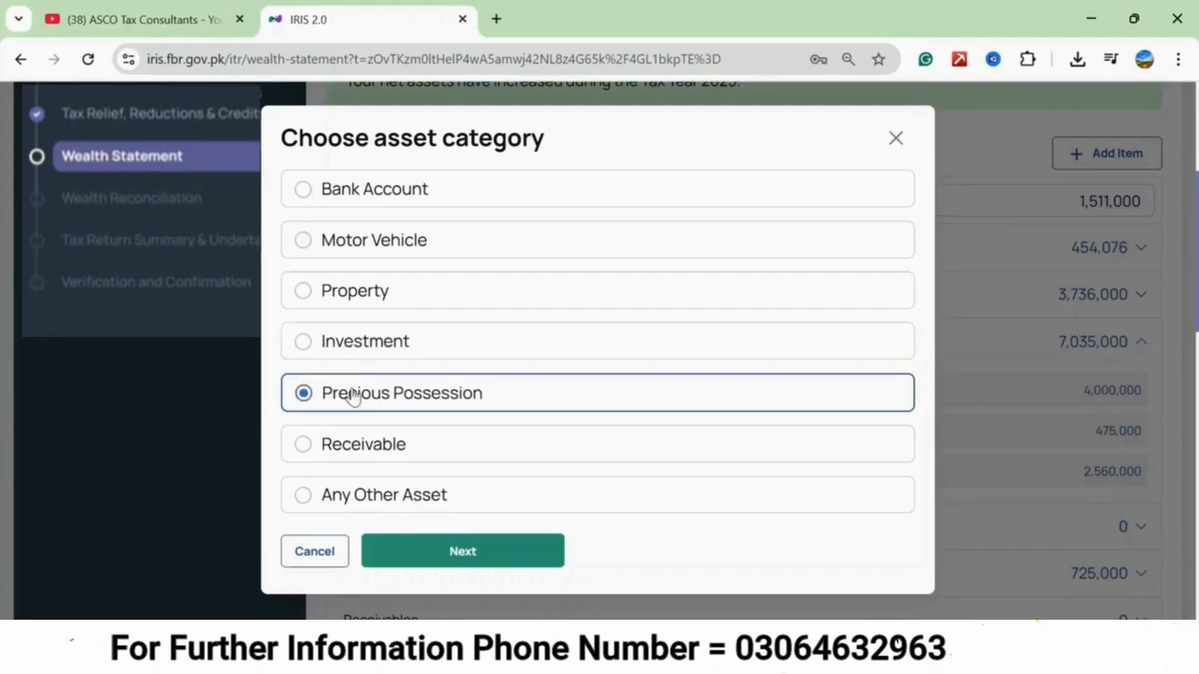
click(450, 552)
click(322, 212)
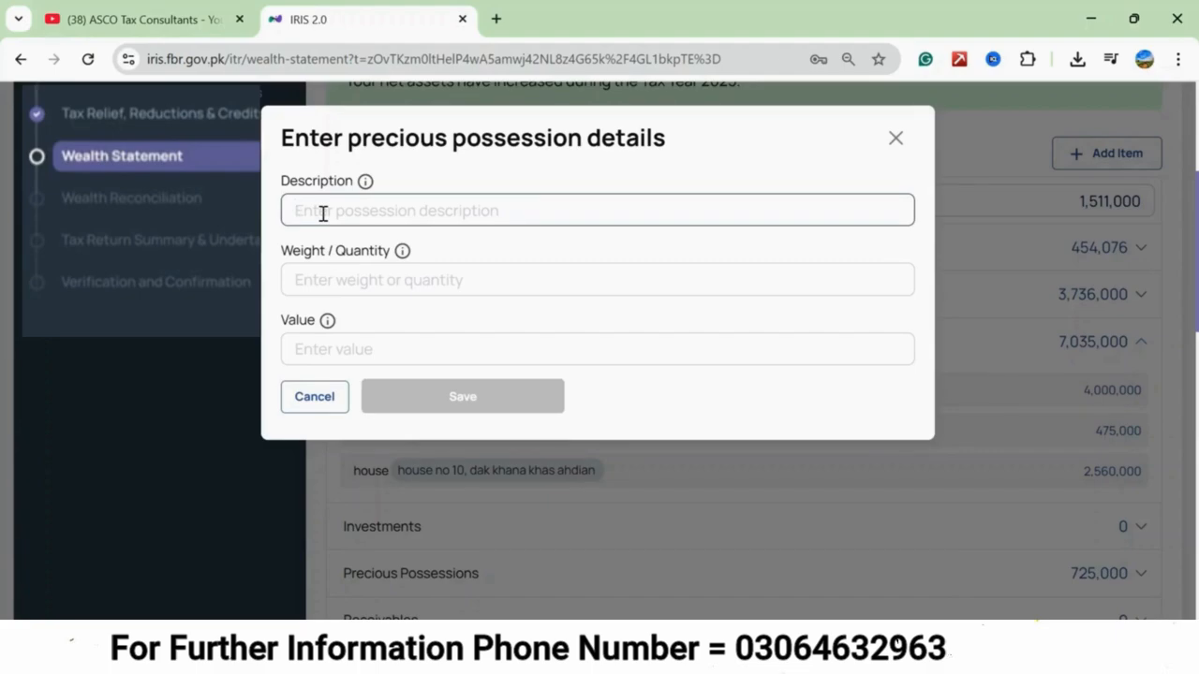
text(diamond)
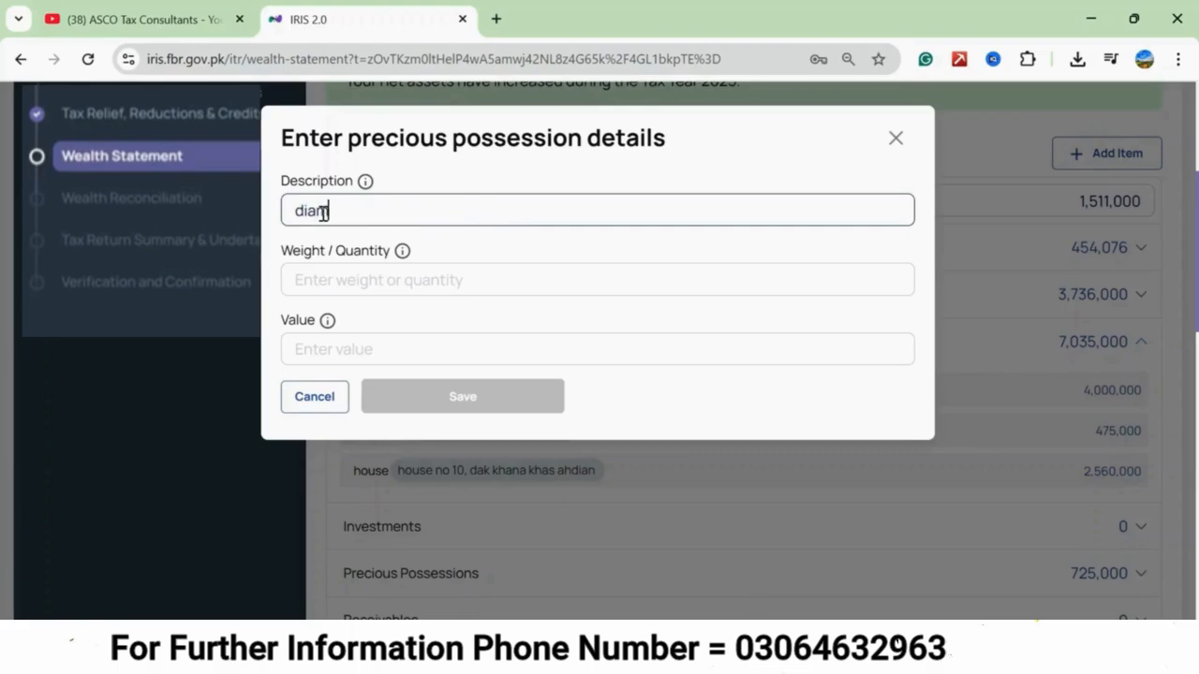
key(Tab)
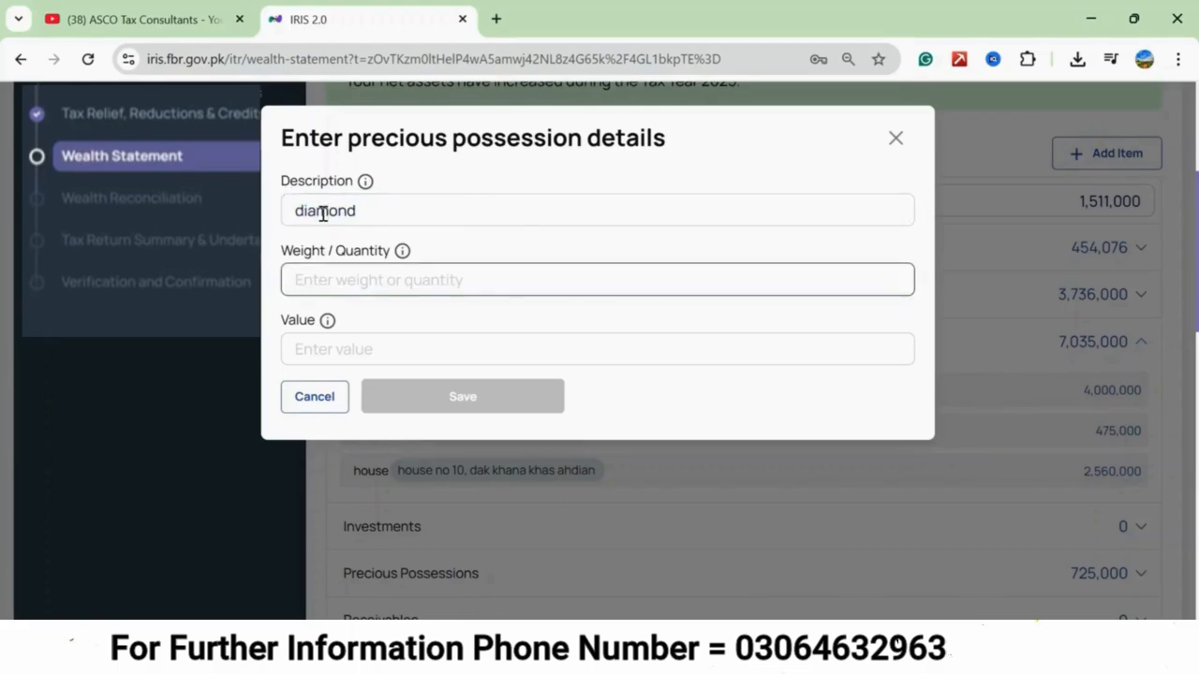
text(10 gram)
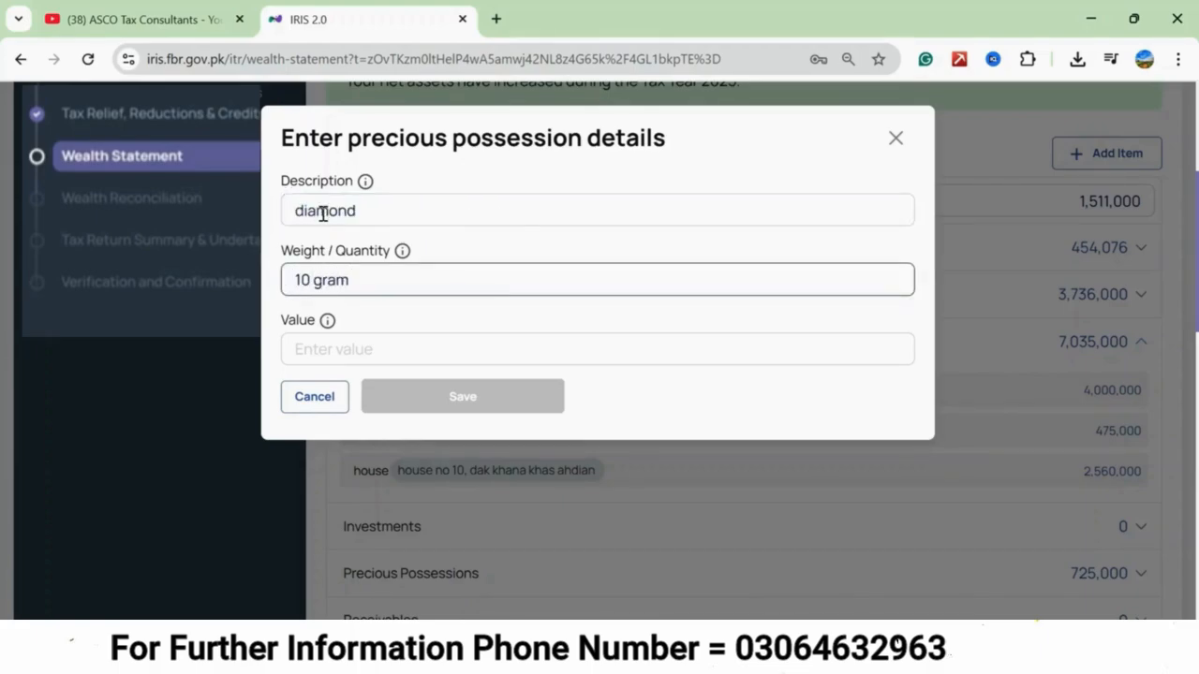
Set the diamond's value to 450,000, save it, and check the entry among the precious possessions.
click(365, 346)
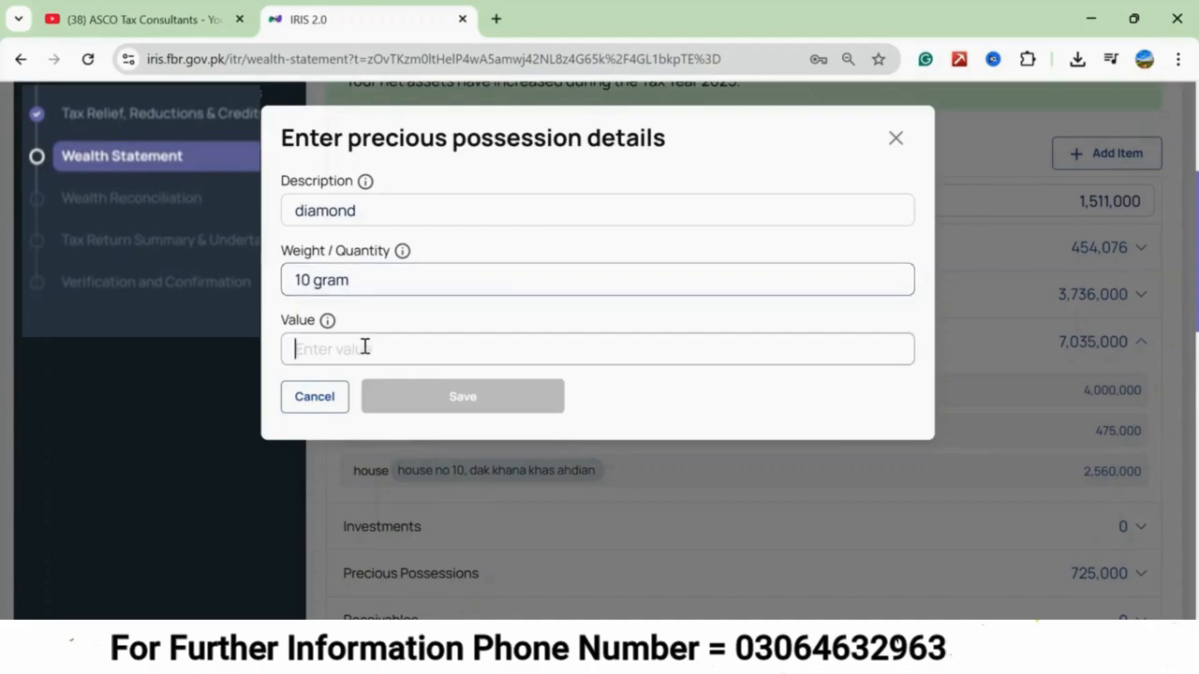
text(450,000)
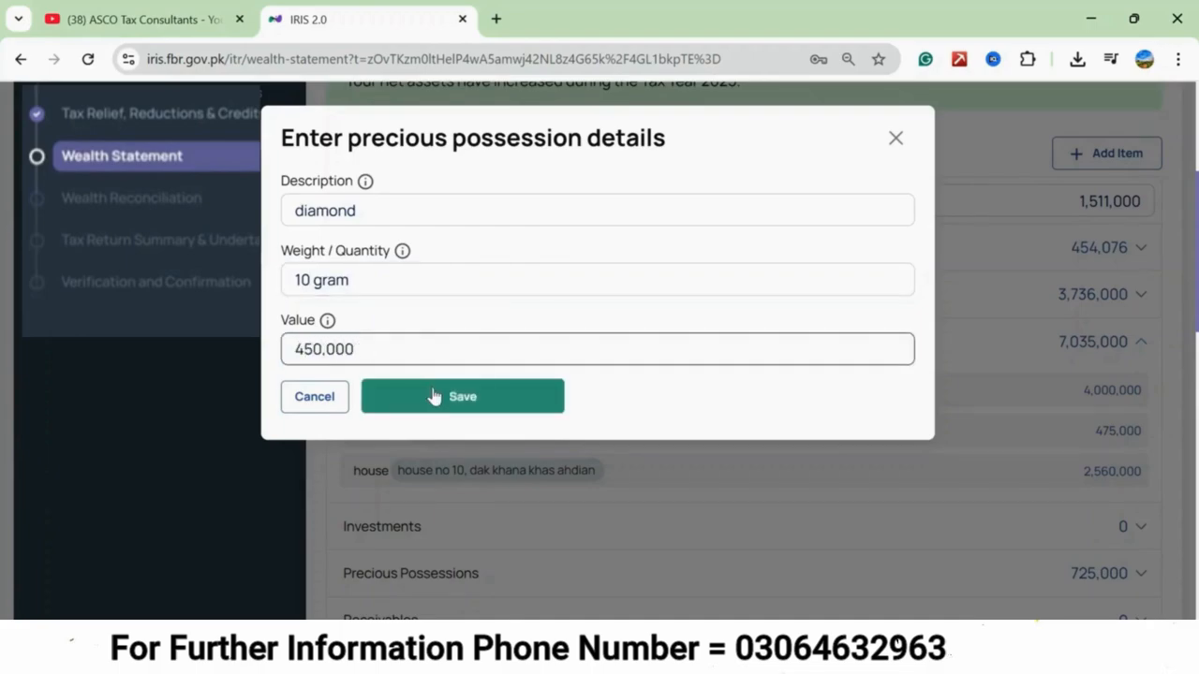
click(434, 396)
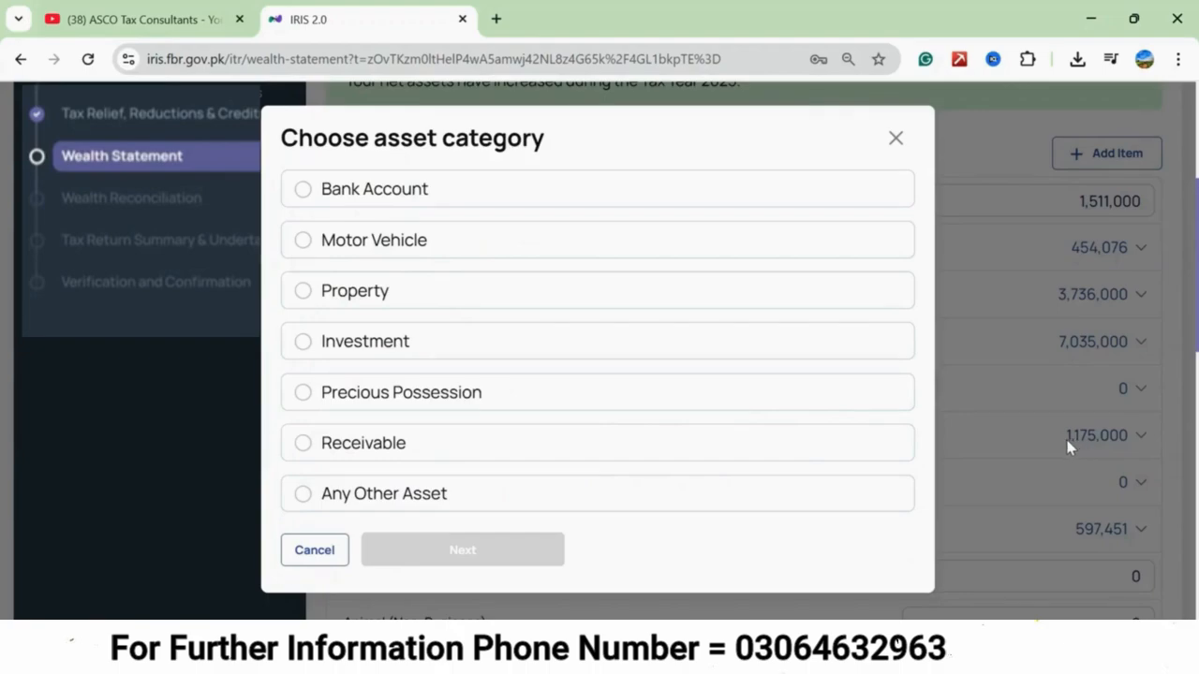
click(895, 140)
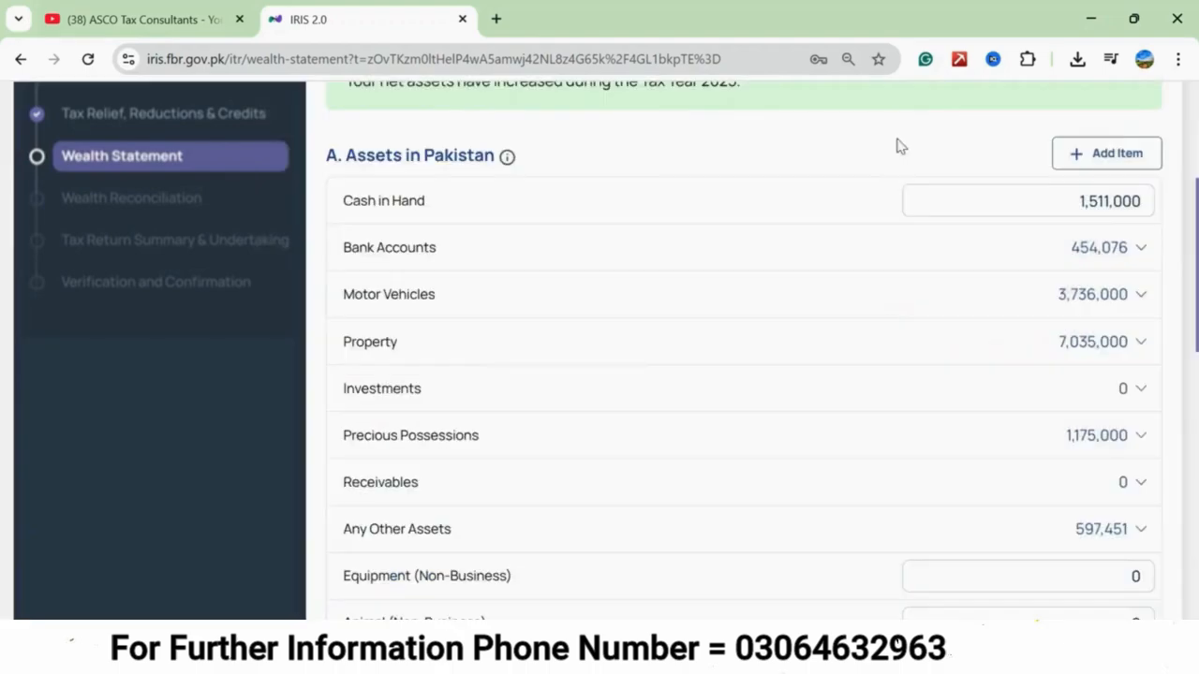
click(1138, 437)
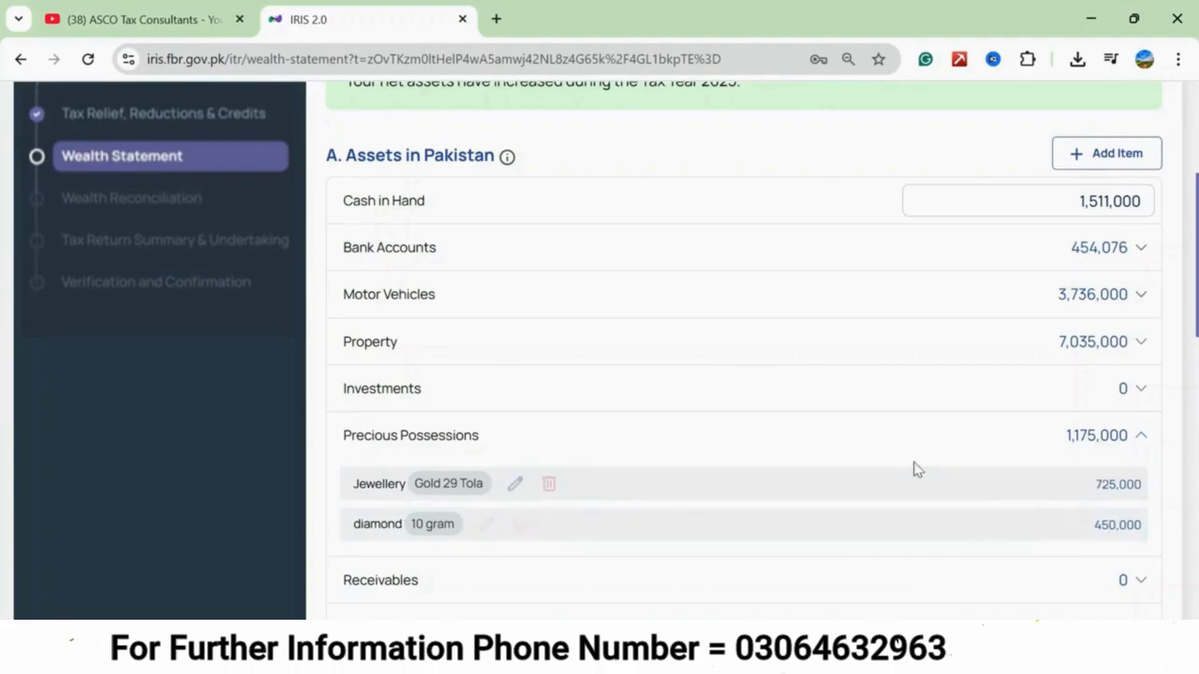
scroll(916, 470, down, 3)
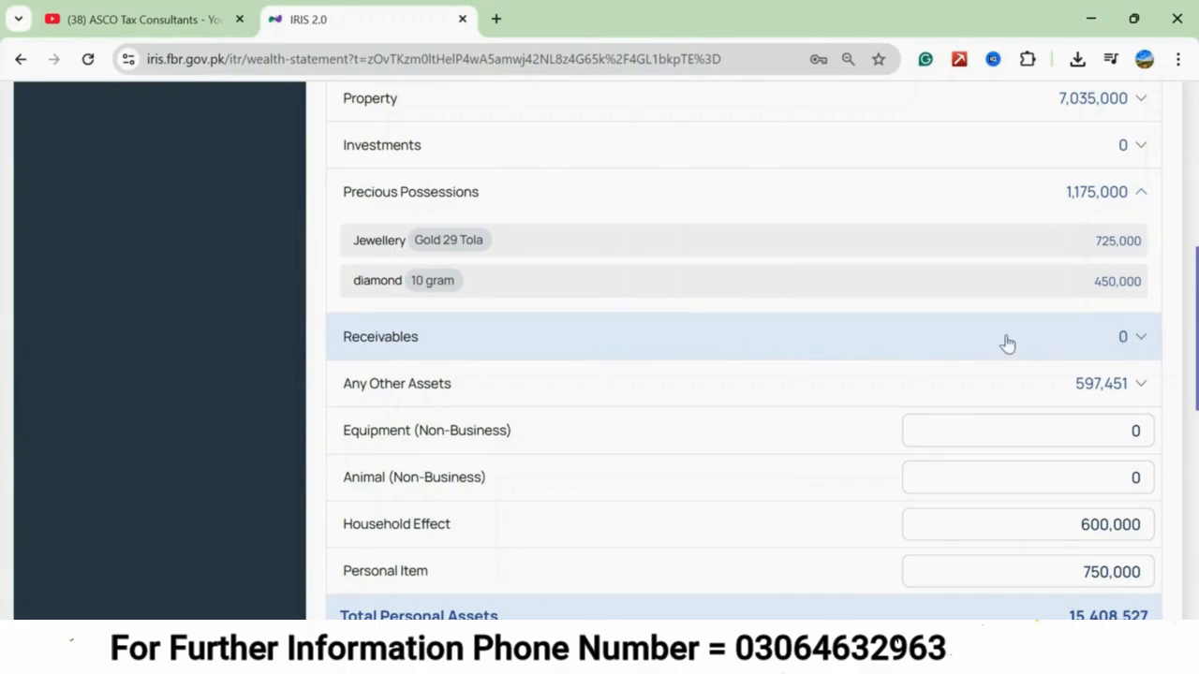
Examine the debtor's name / CNIC and debt amount fields of a new receivable, and leave the form without saving.
scroll(863, 343, up, 3)
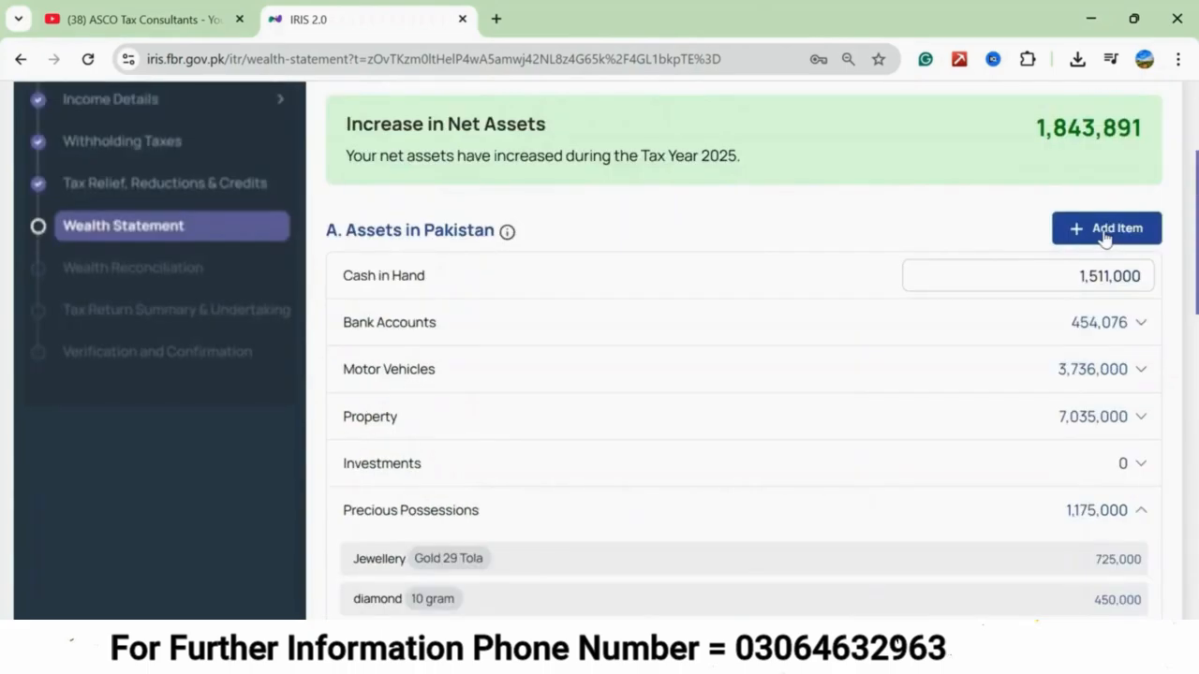
click(1105, 234)
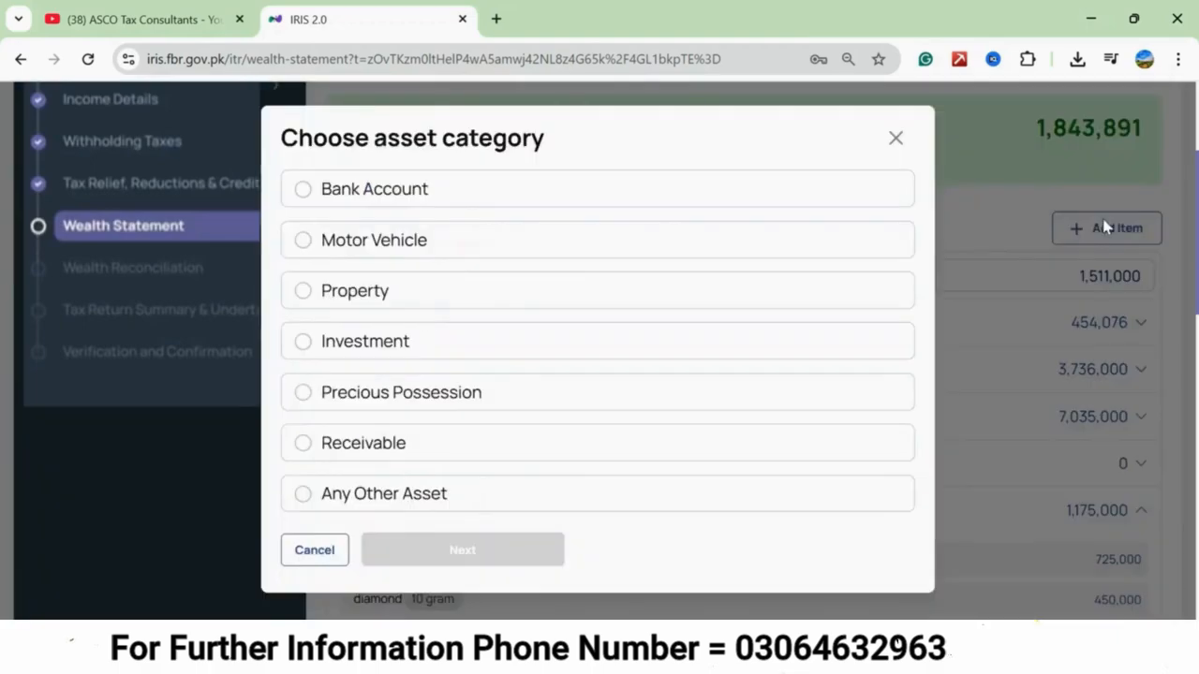
click(304, 450)
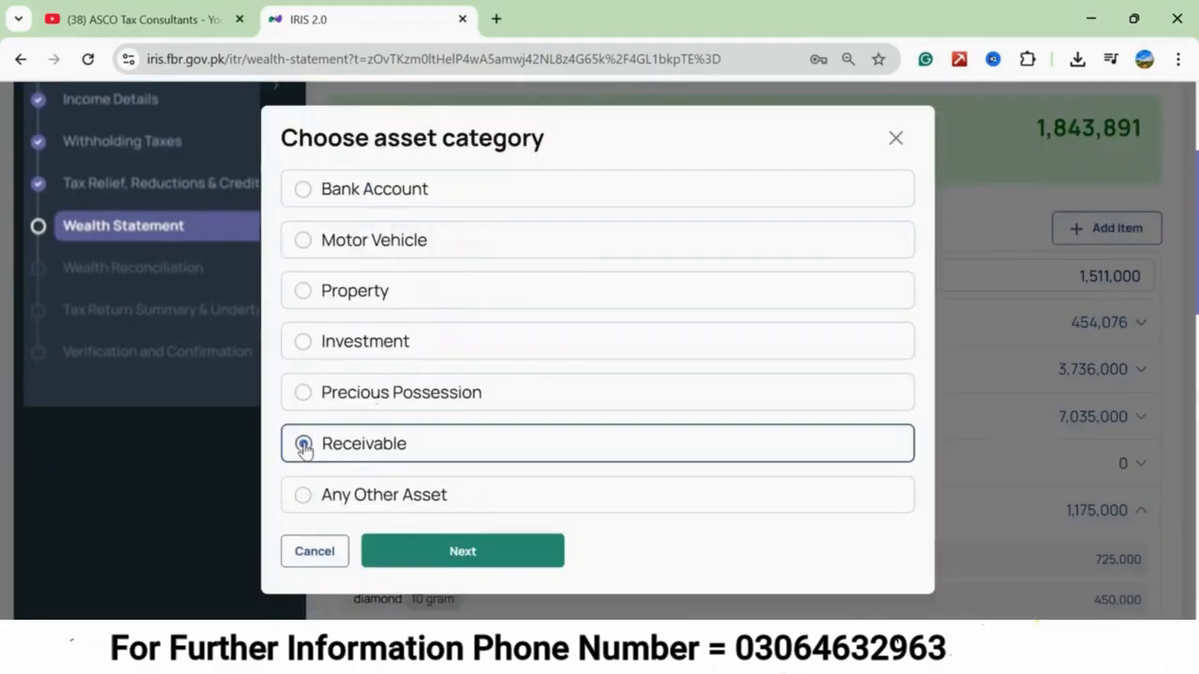
click(424, 554)
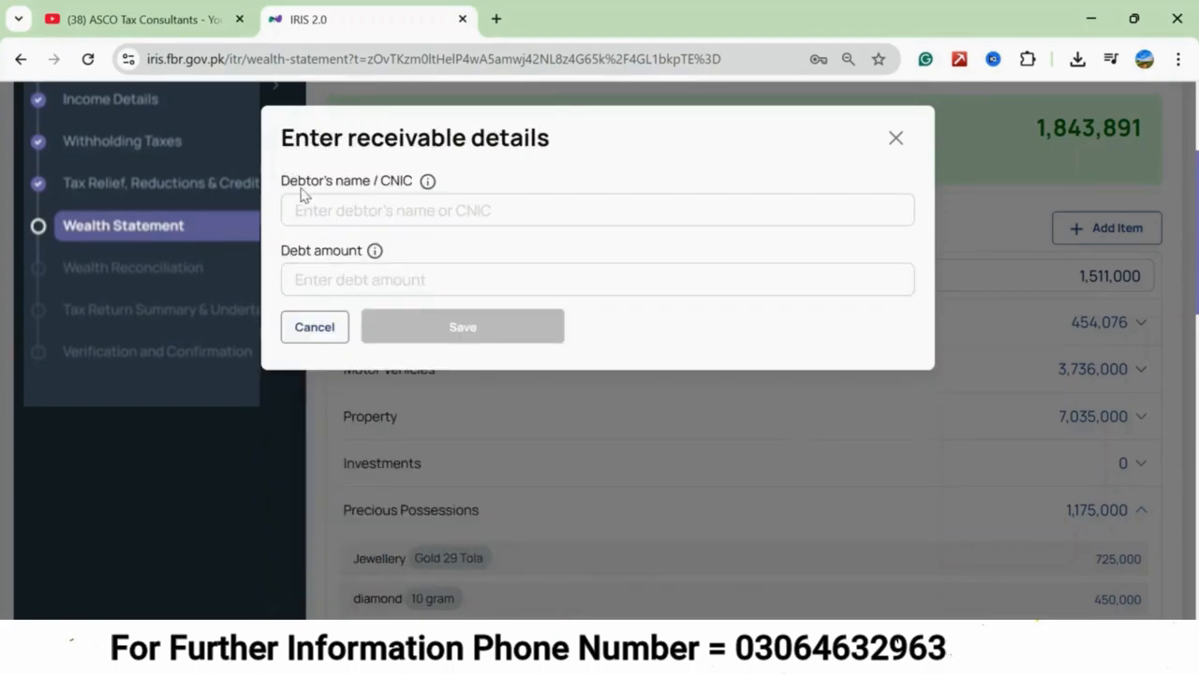
click(357, 213)
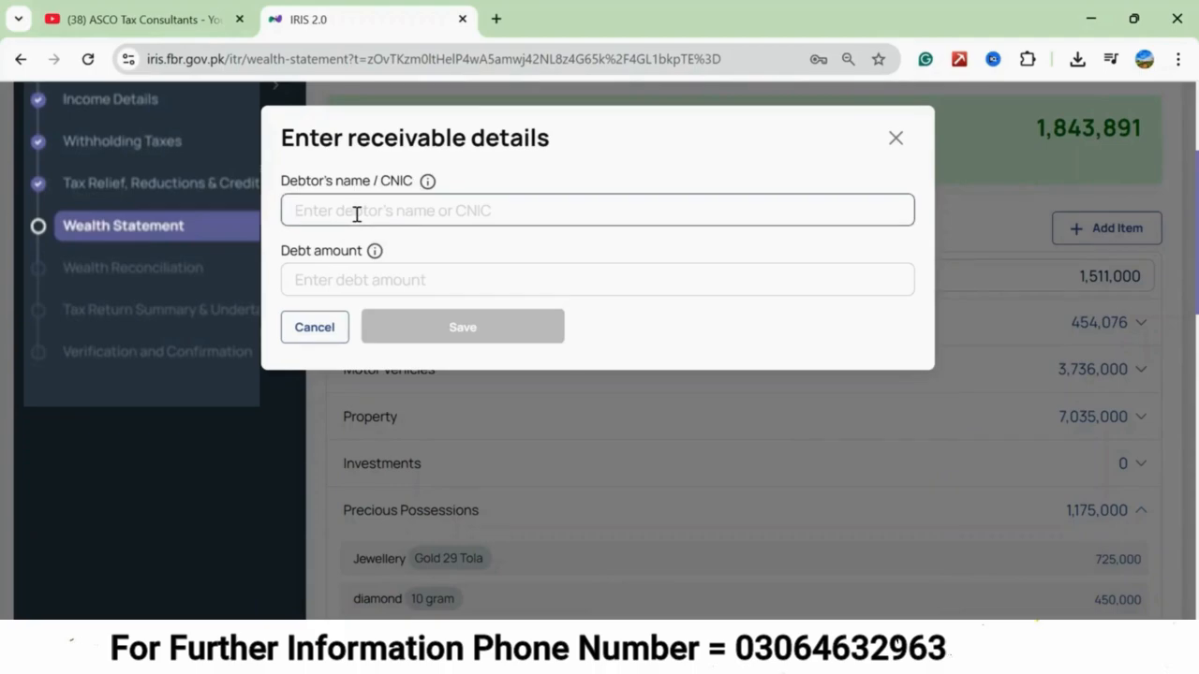
click(296, 279)
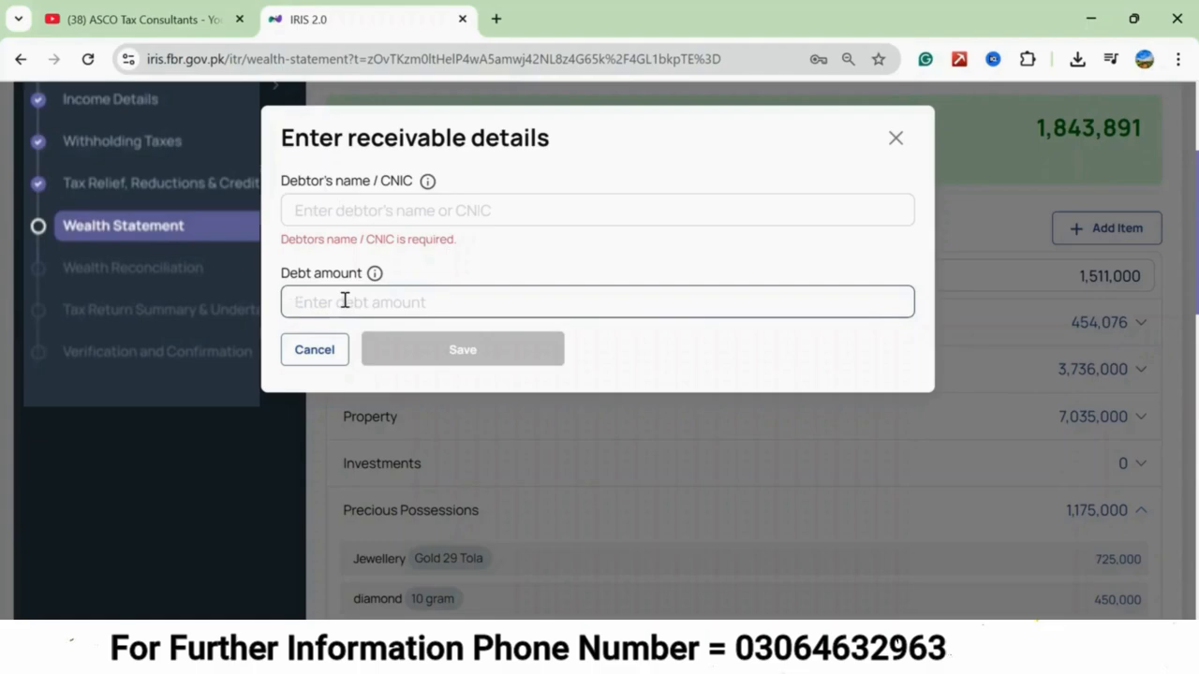
scroll(508, 396, down, 2)
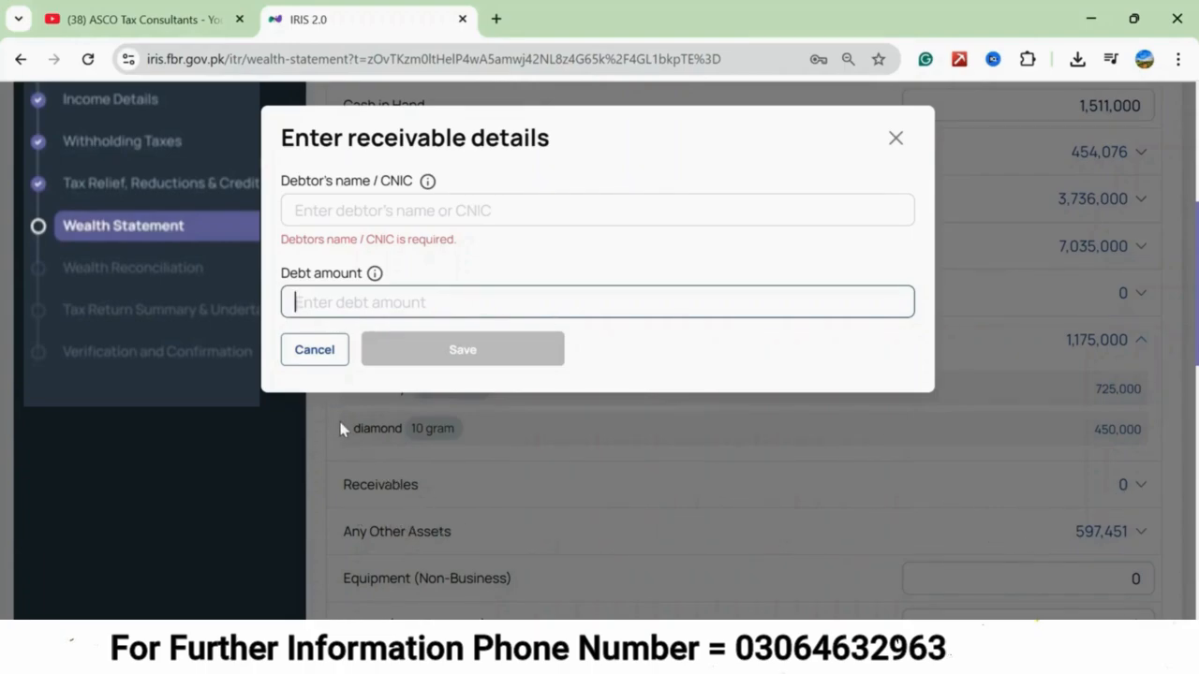
click(327, 353)
click(327, 356)
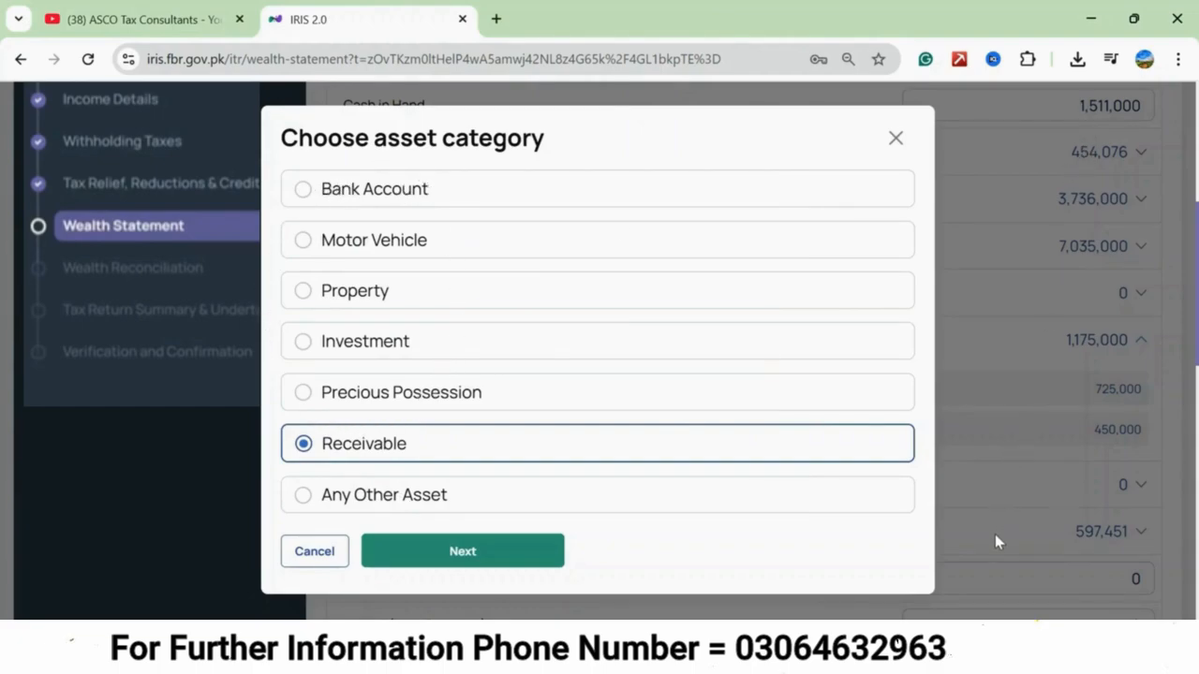
Add another asset of type Other, described as "5 marla plot on installment," followed by the housing scheme's name.
scroll(1008, 529, up, 1)
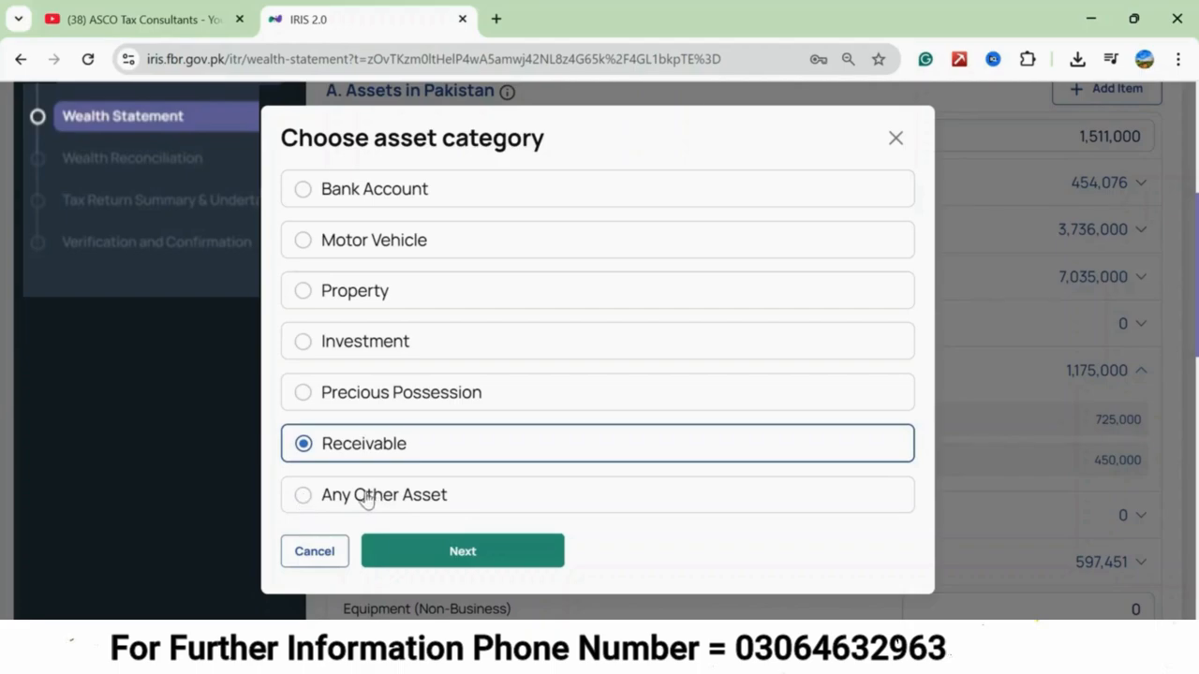
click(303, 498)
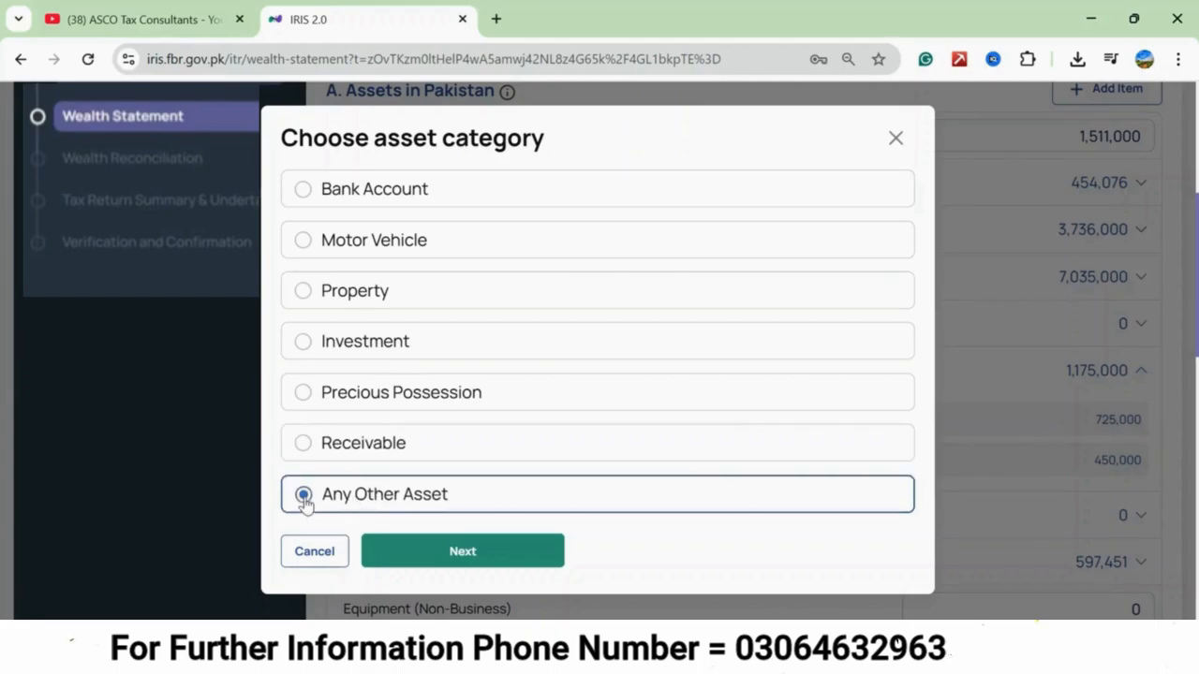
click(444, 554)
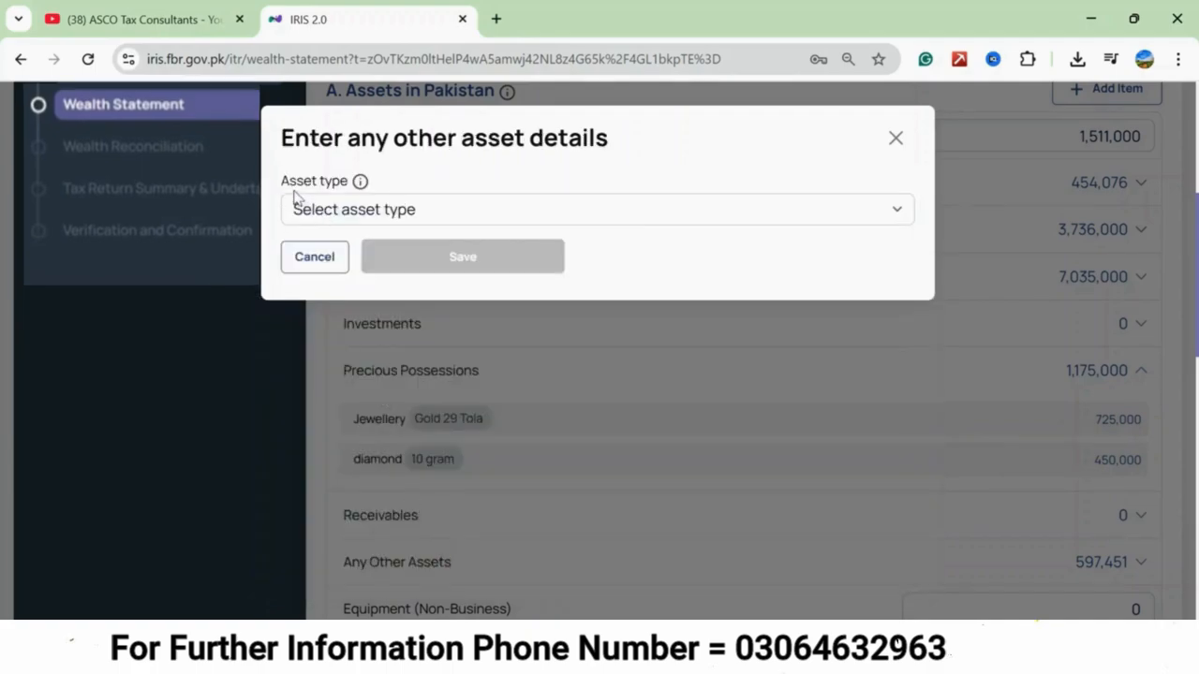
click(897, 208)
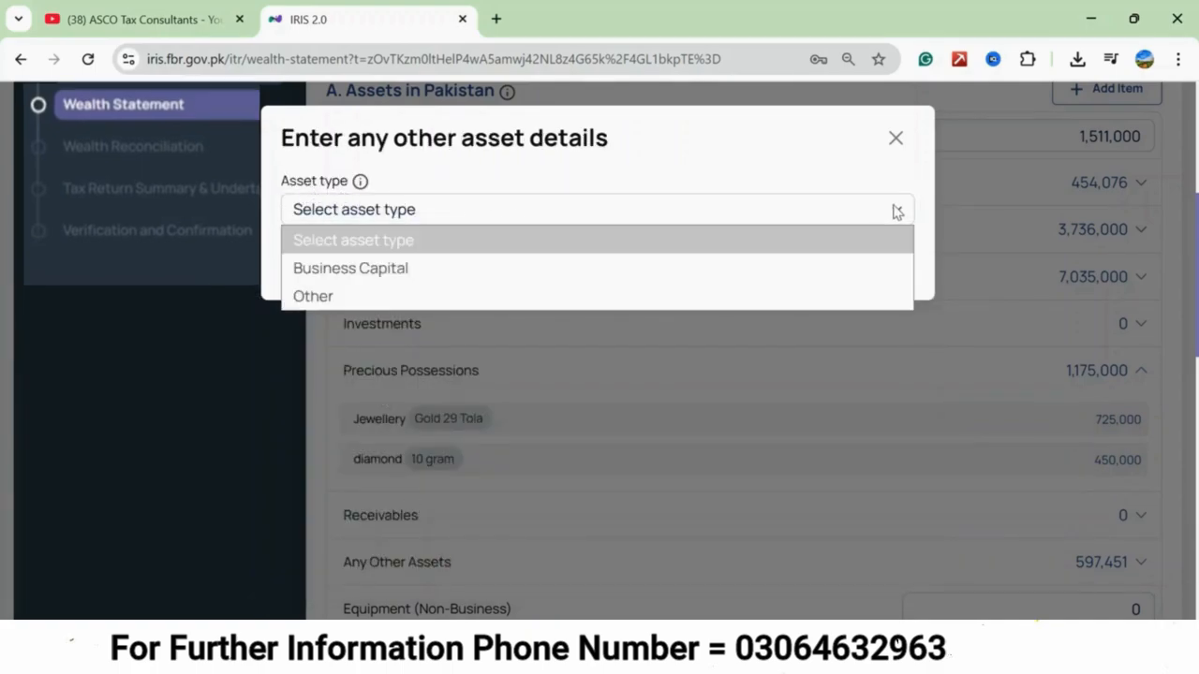
click(394, 300)
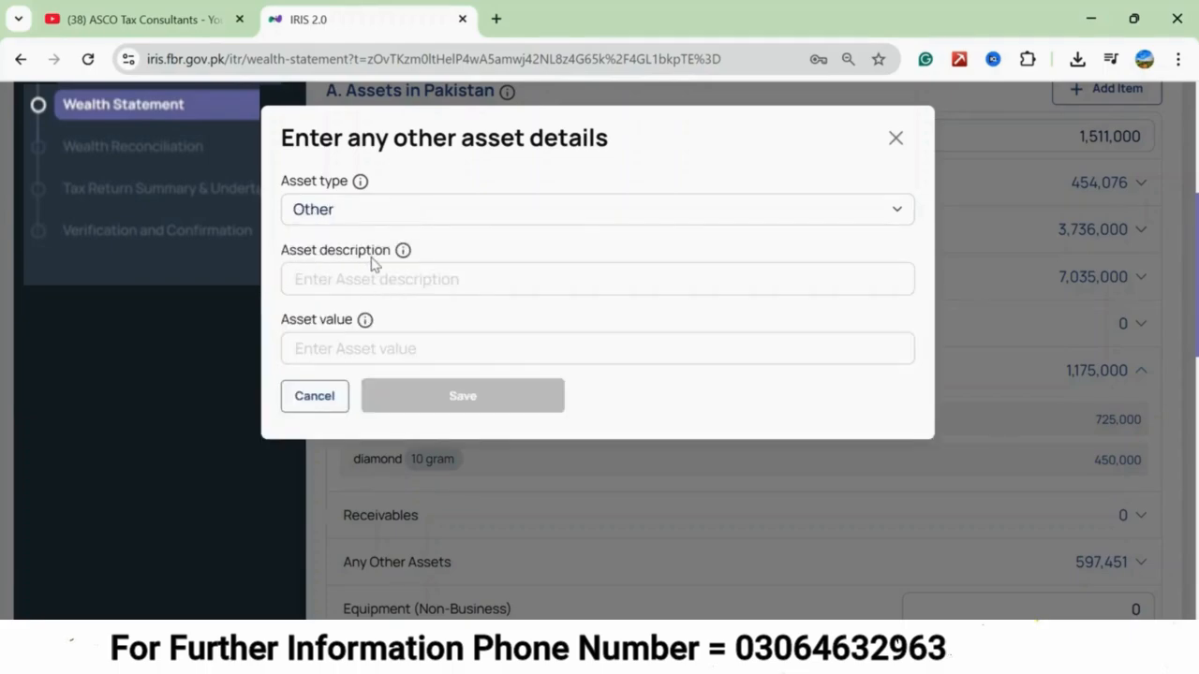
click(381, 281)
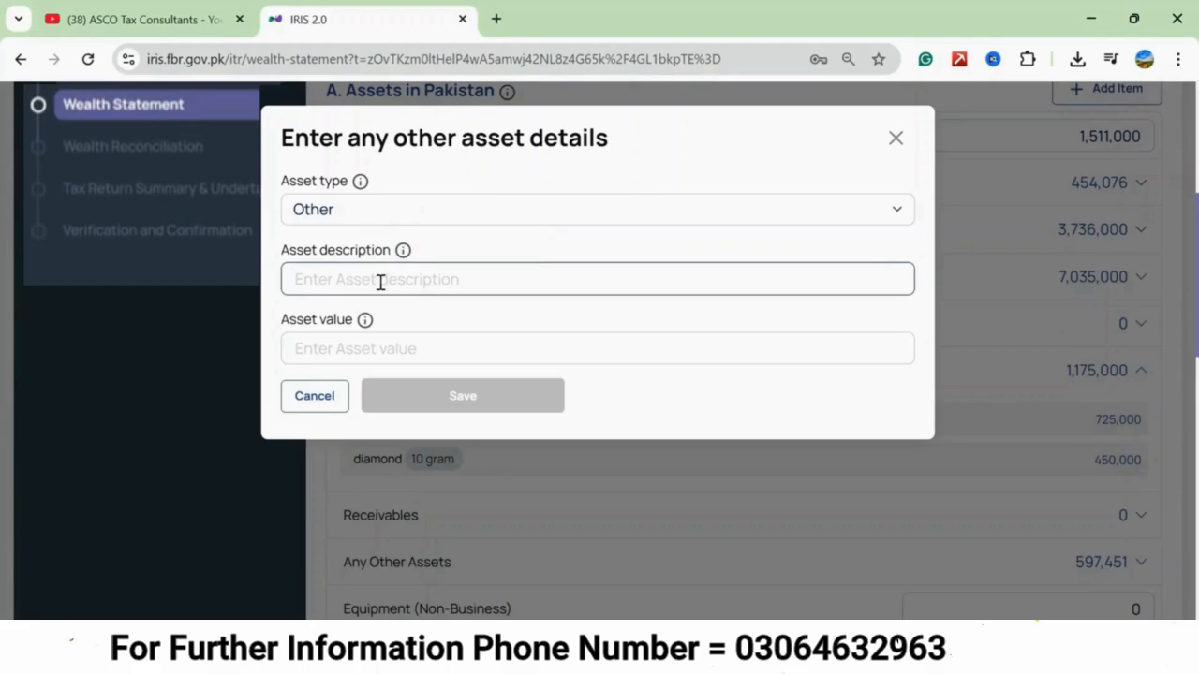
text(5)
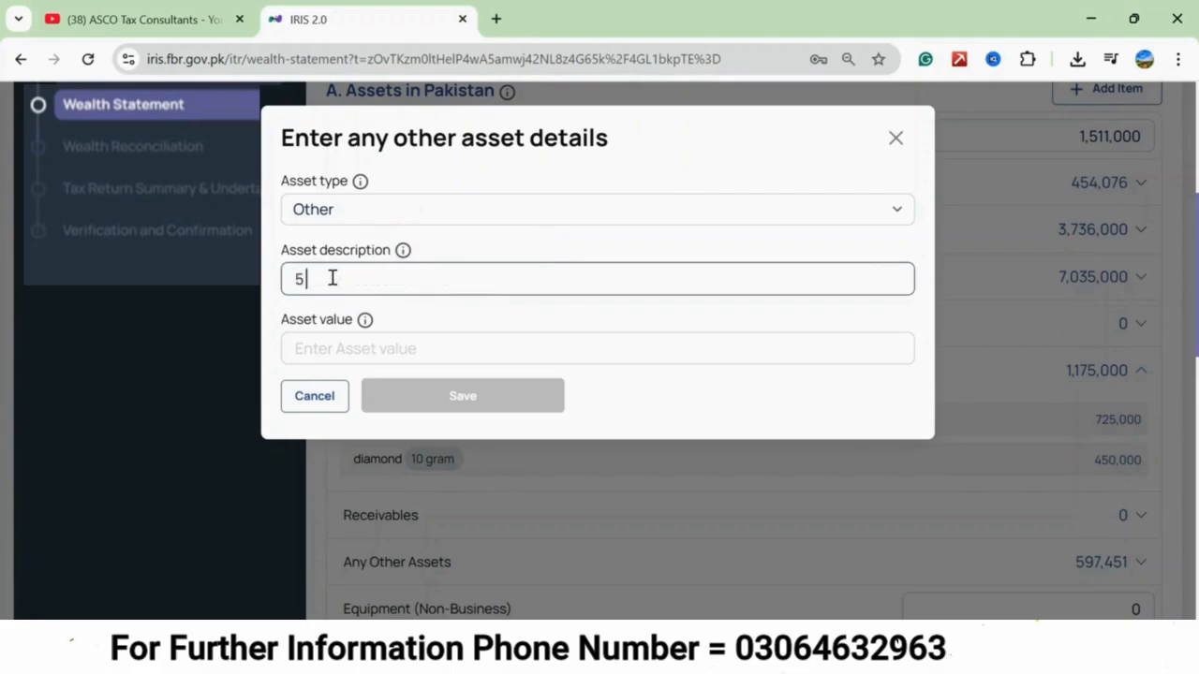
text( marla plot o)
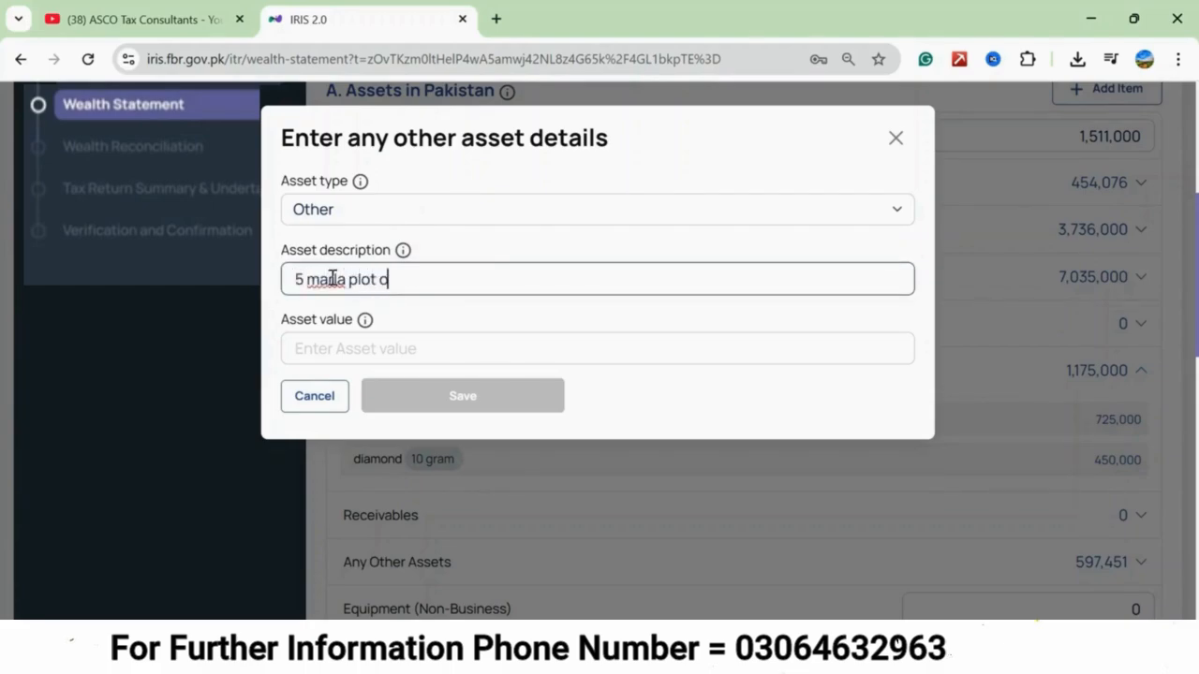
text(n installment.)
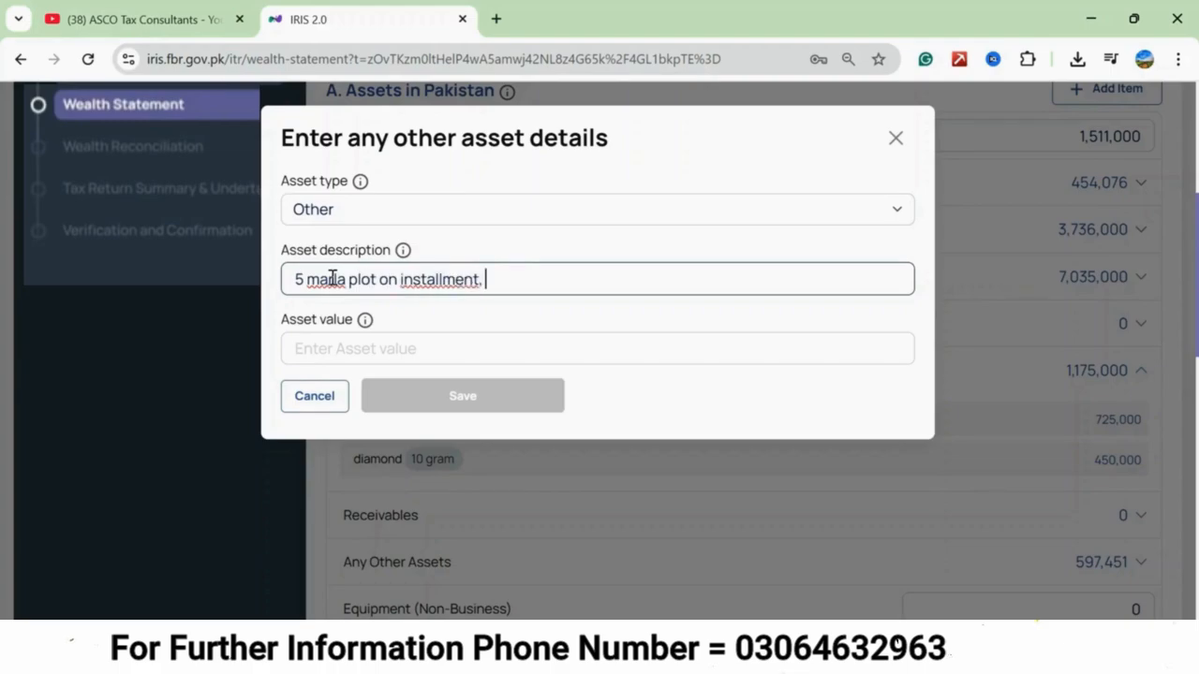
text( al rehman garden)
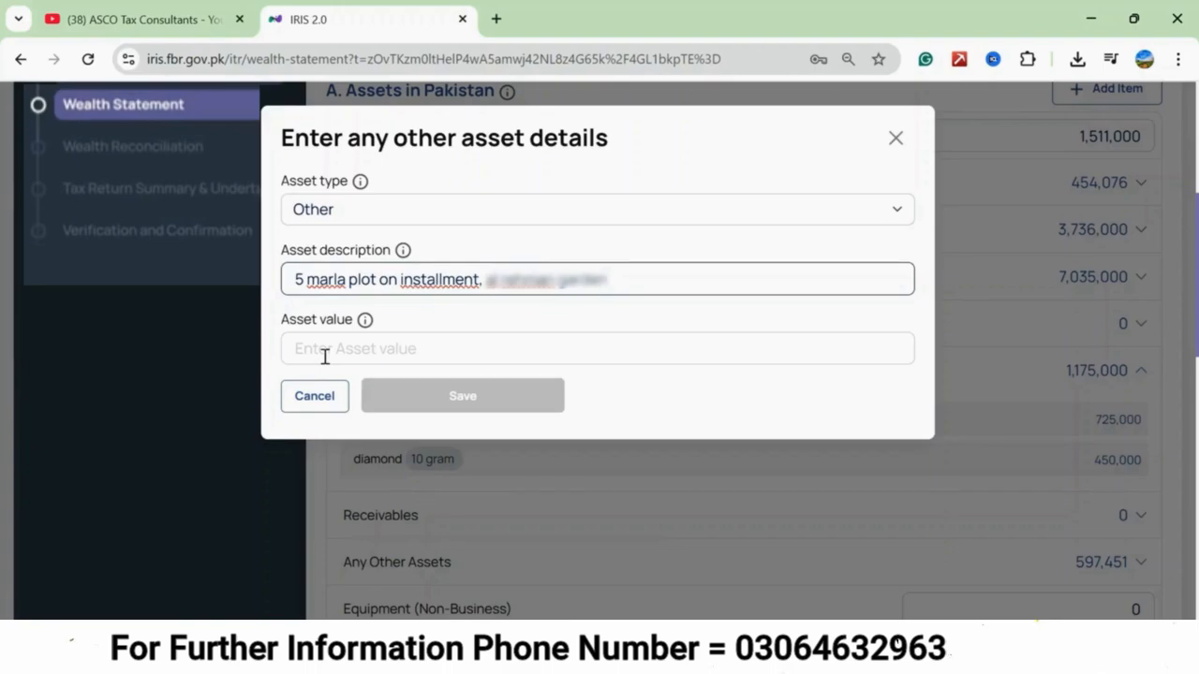
Set the plot's asset value to 105,000, save it, and check the entry among the other assets.
click(324, 356)
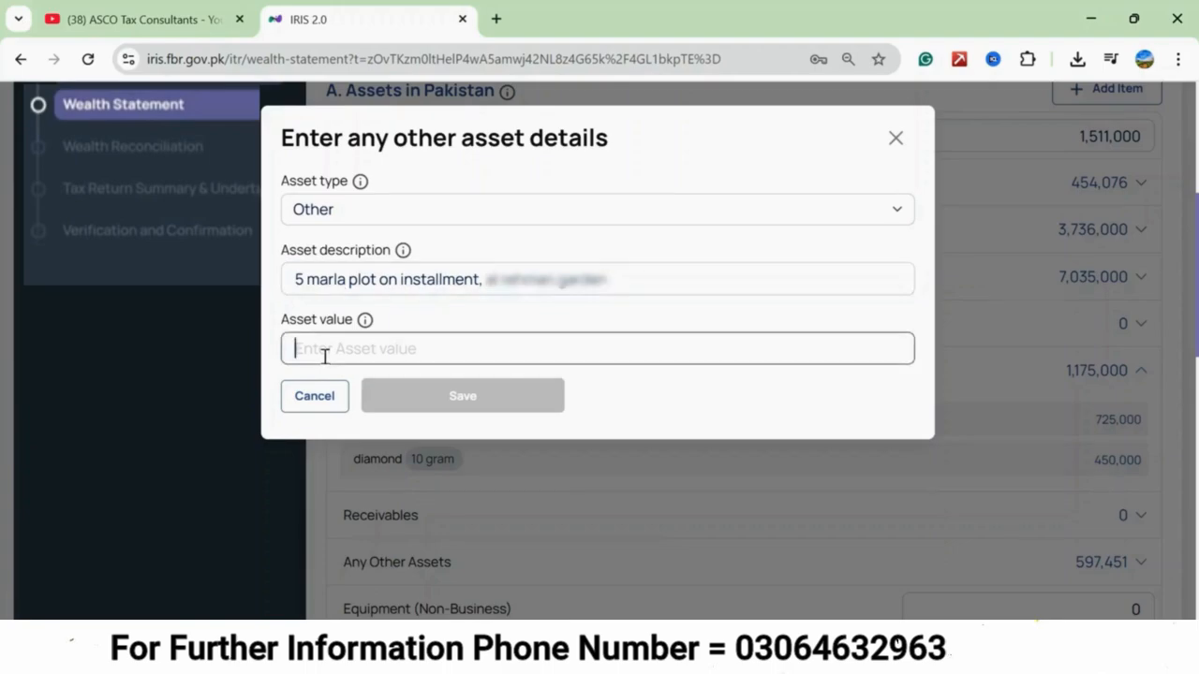
text(1050000)
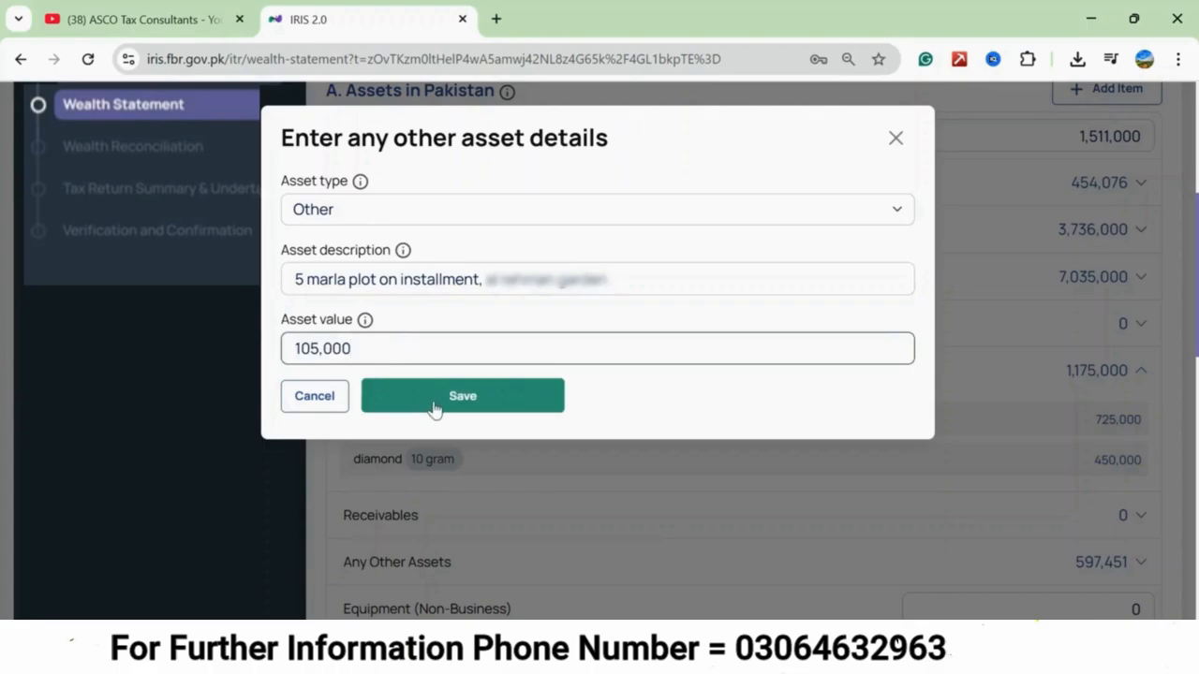
click(430, 399)
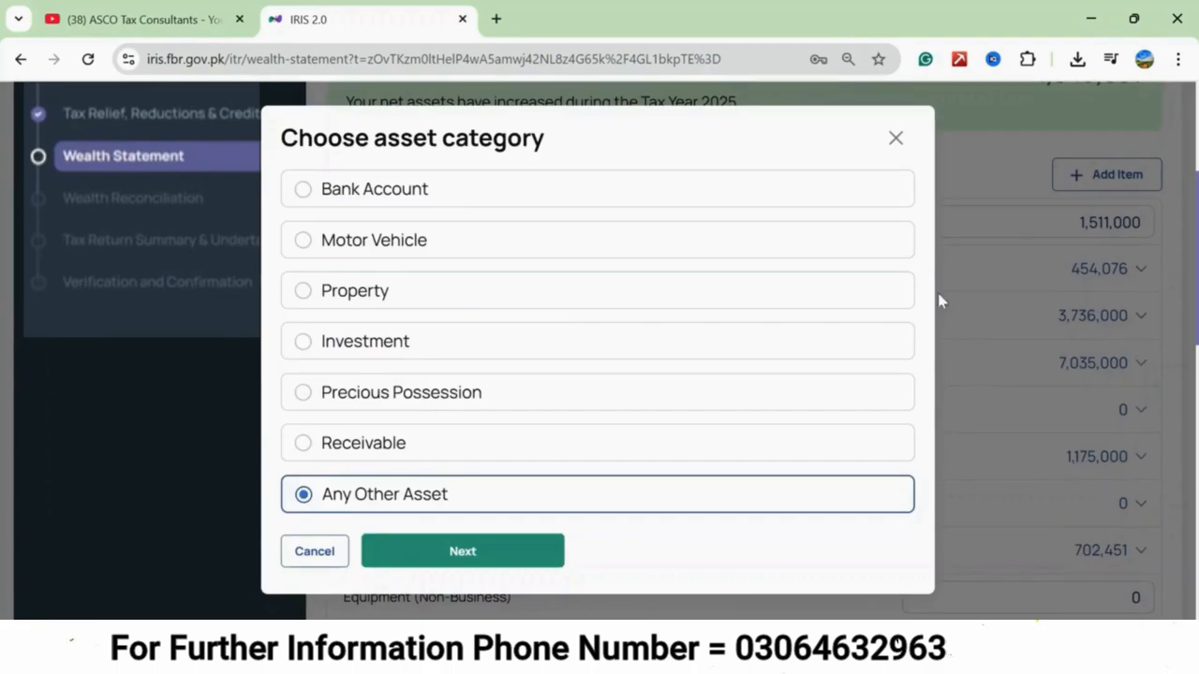
click(896, 137)
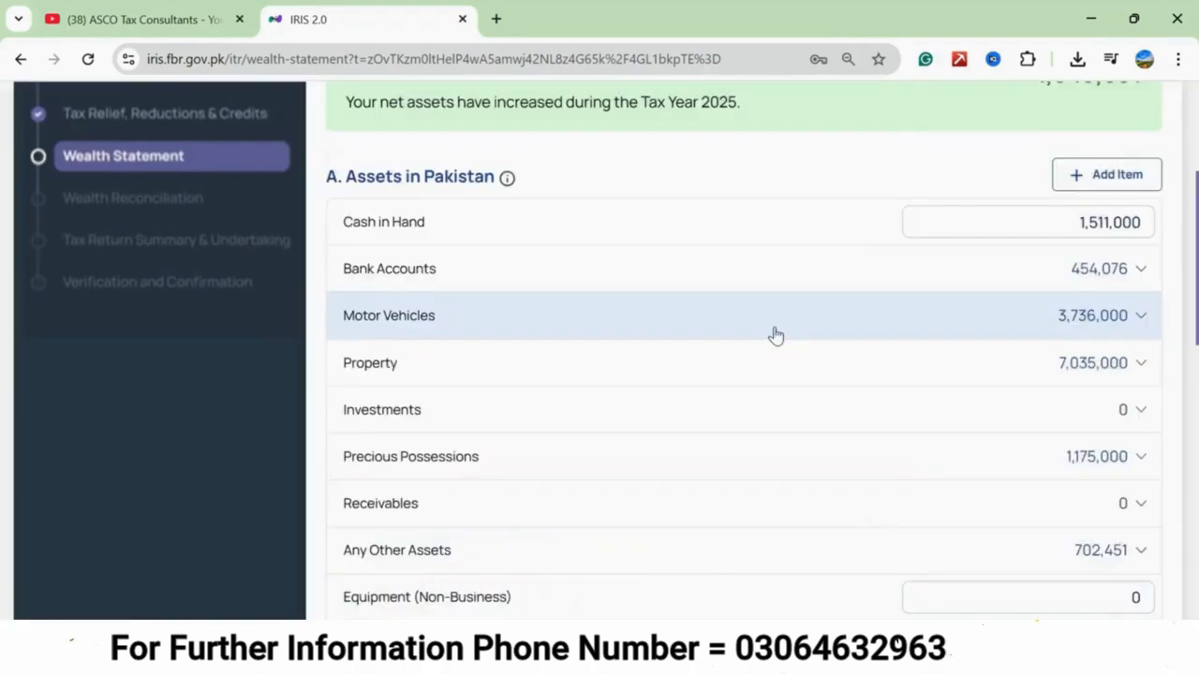
scroll(775, 336, down, 1)
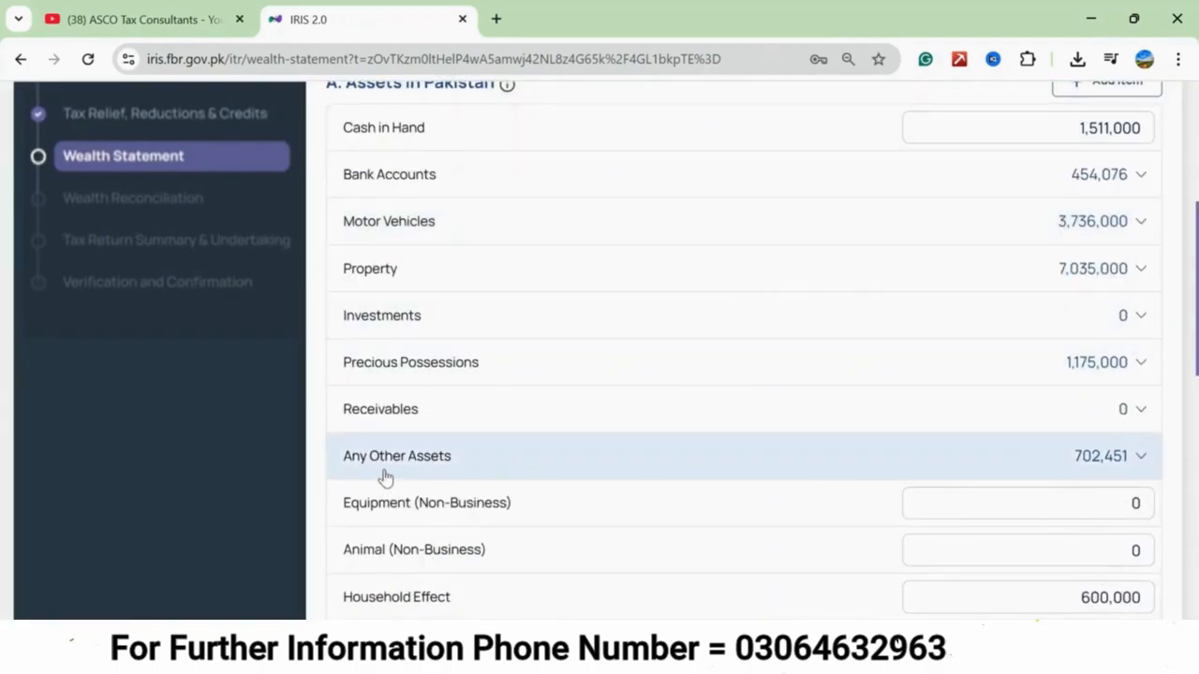
click(1142, 459)
mouse_move(460, 535)
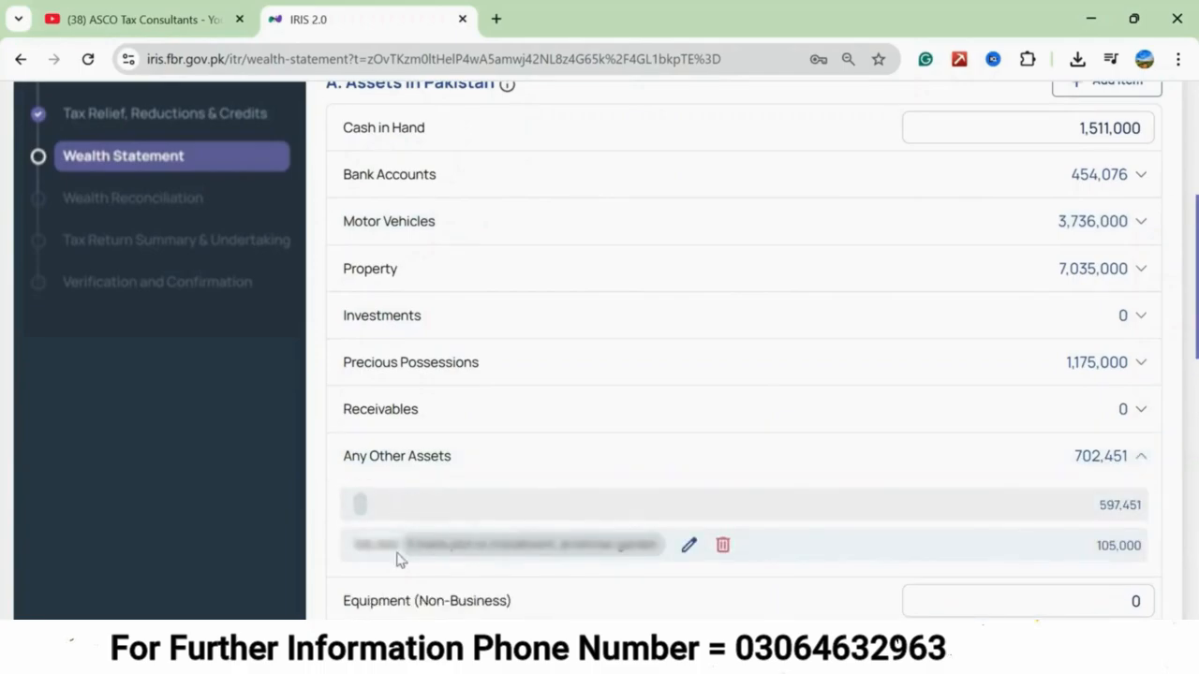
mouse_move(1106, 515)
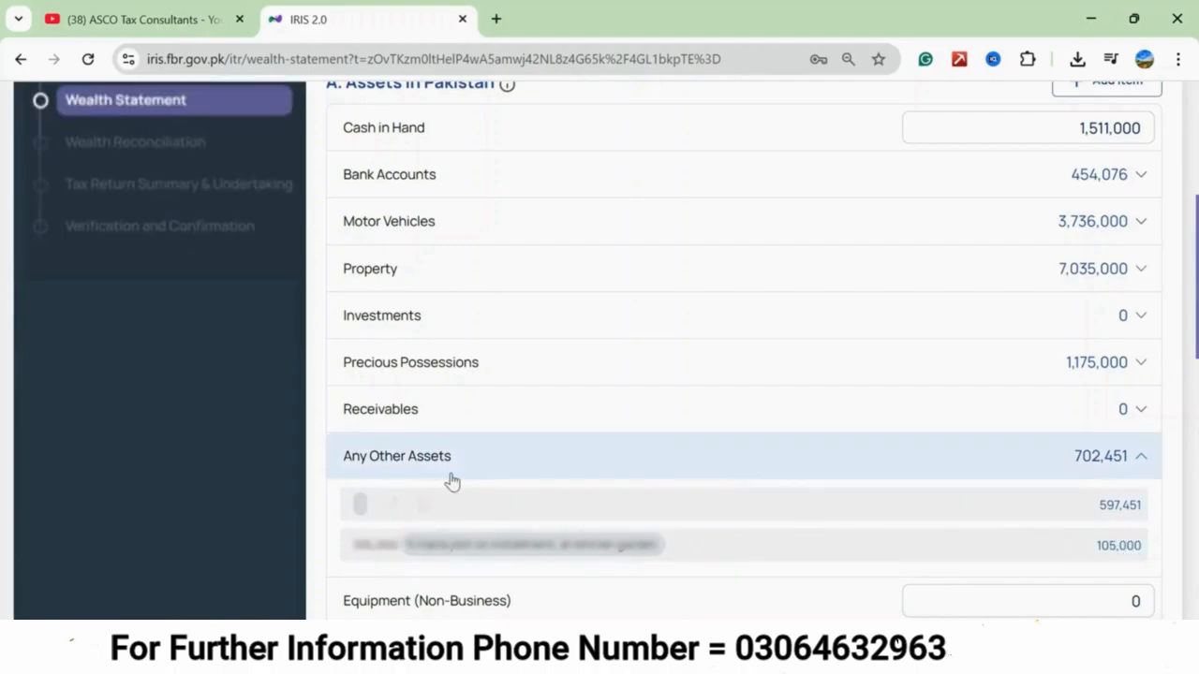
Describe the undescribed 597,451 asset as "3 marla plot on installment," followed by the housing scheme's name, and save it.
click(389, 507)
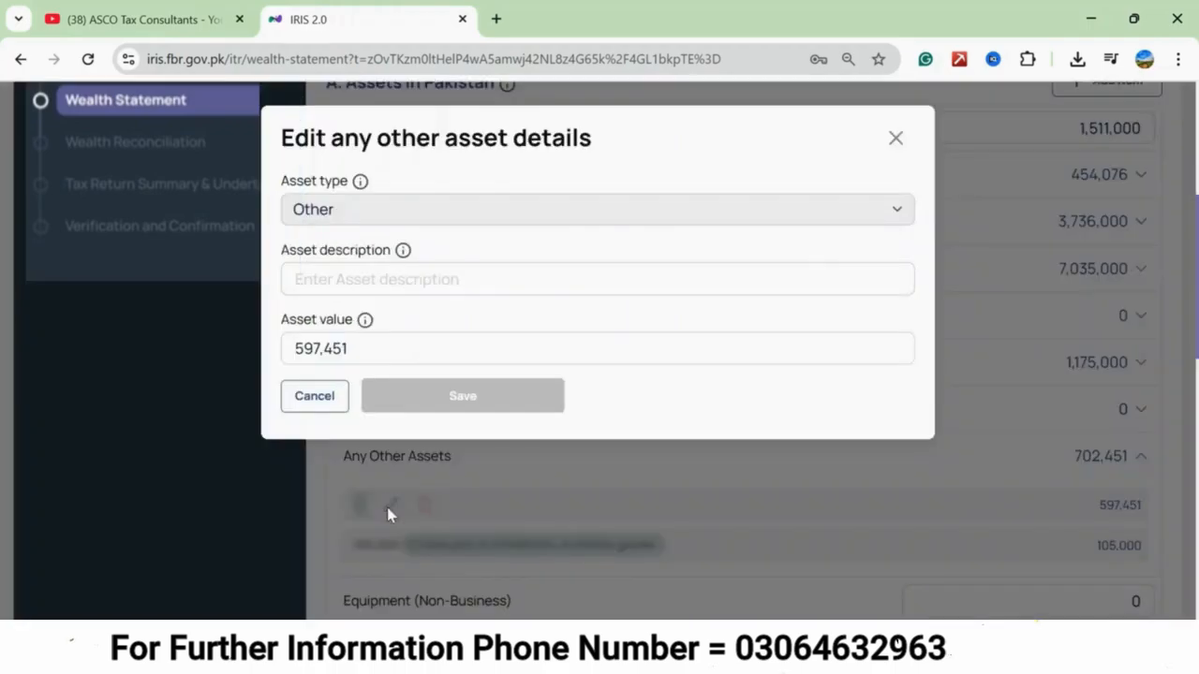
click(304, 279)
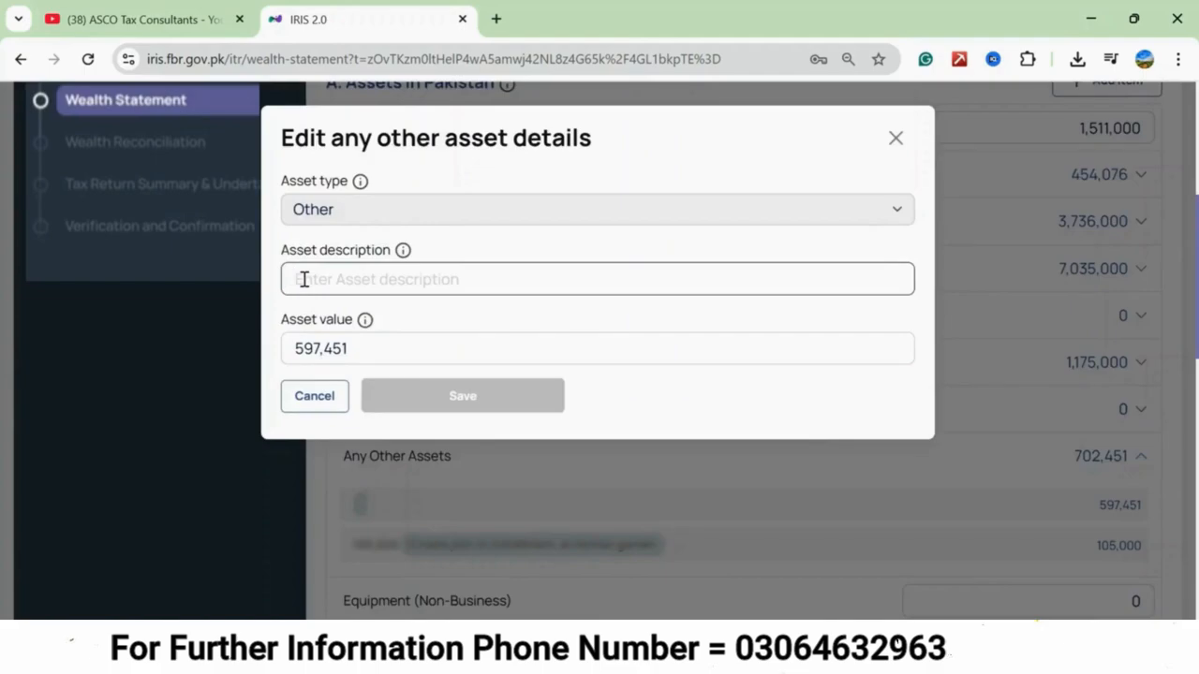
text(3)
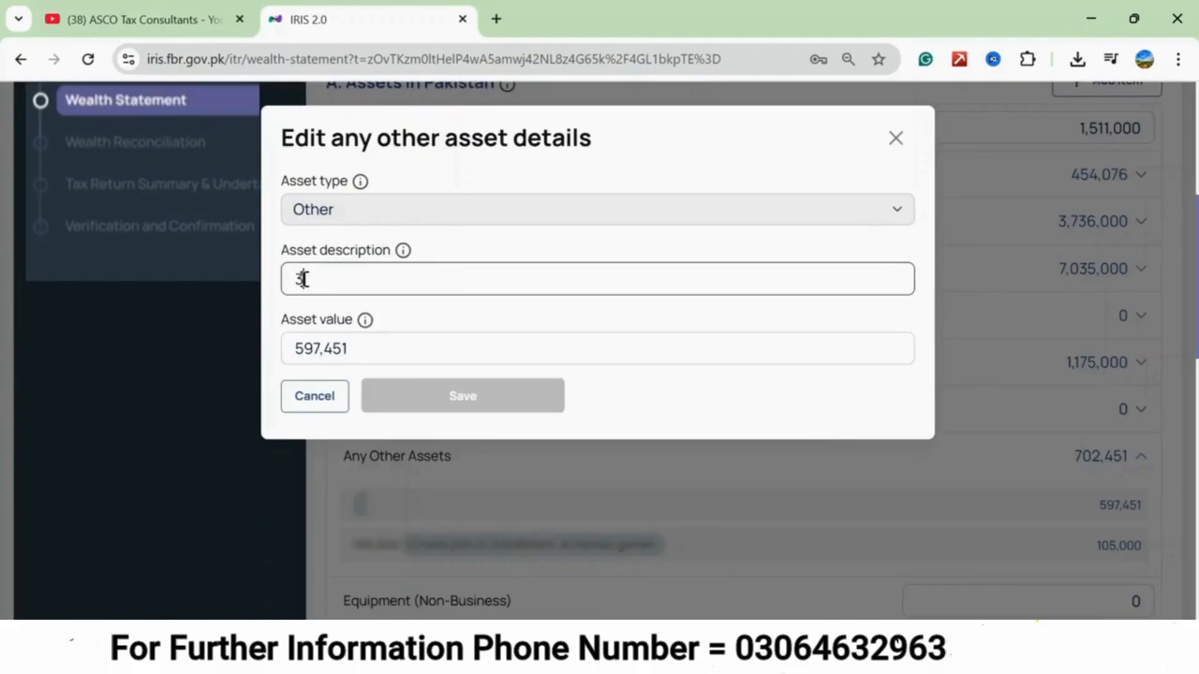
text( marla plo)
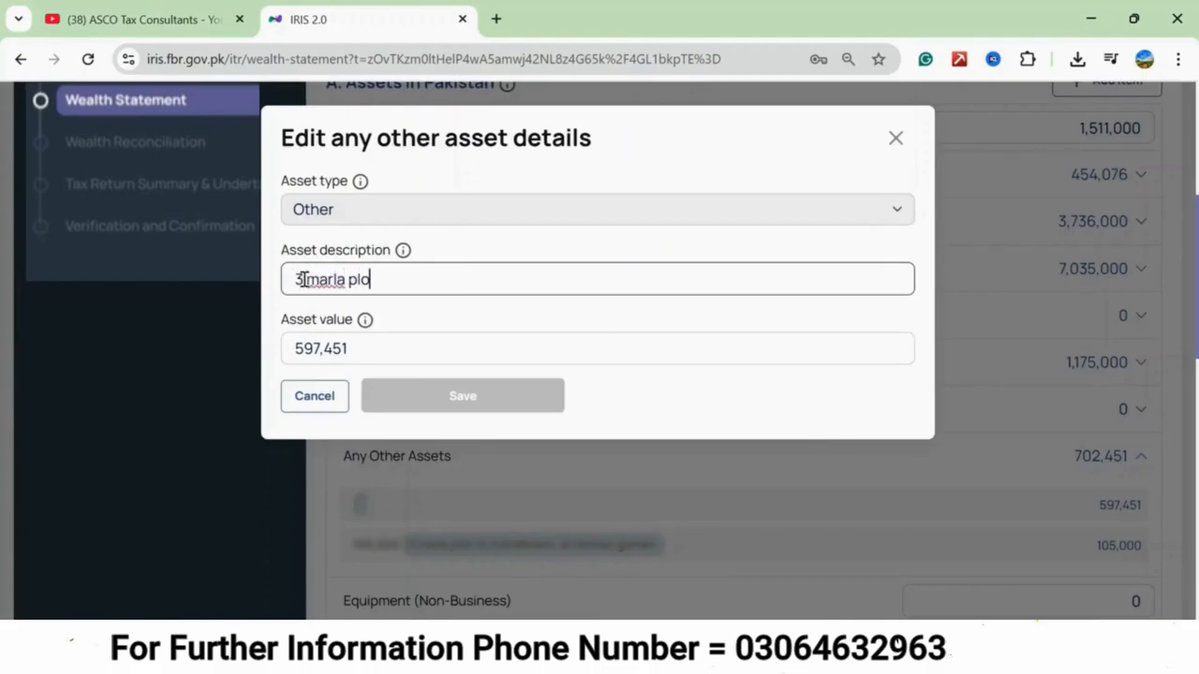
text(t on installment.)
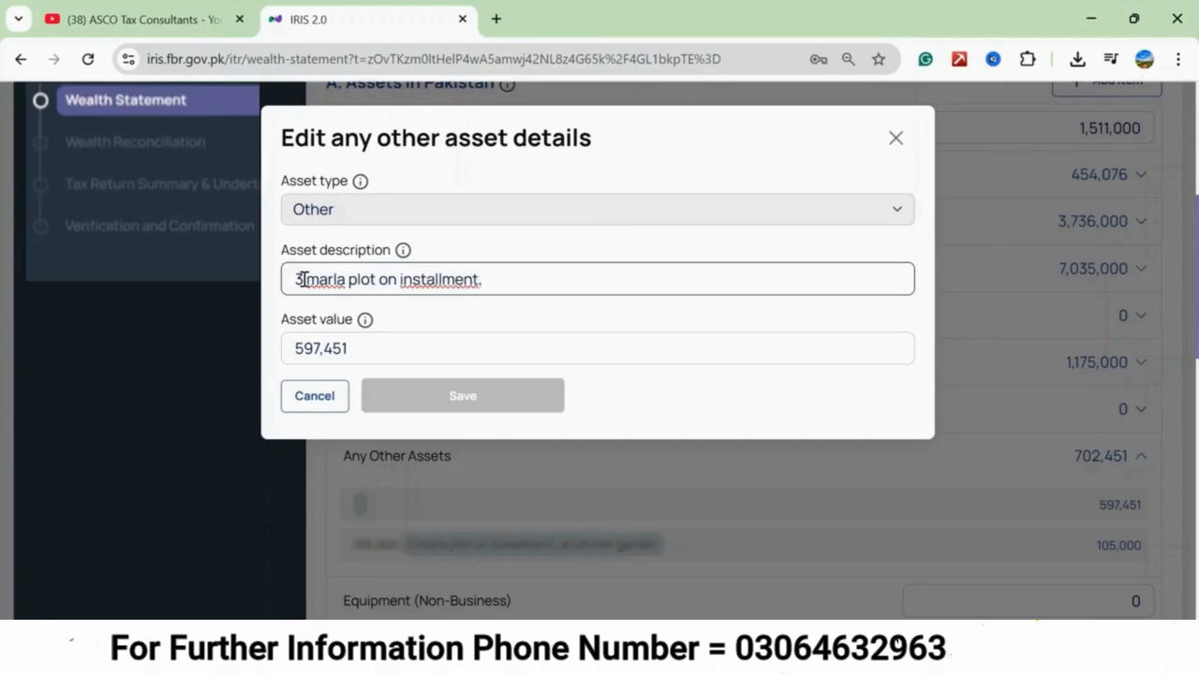
text(lahore smart city)
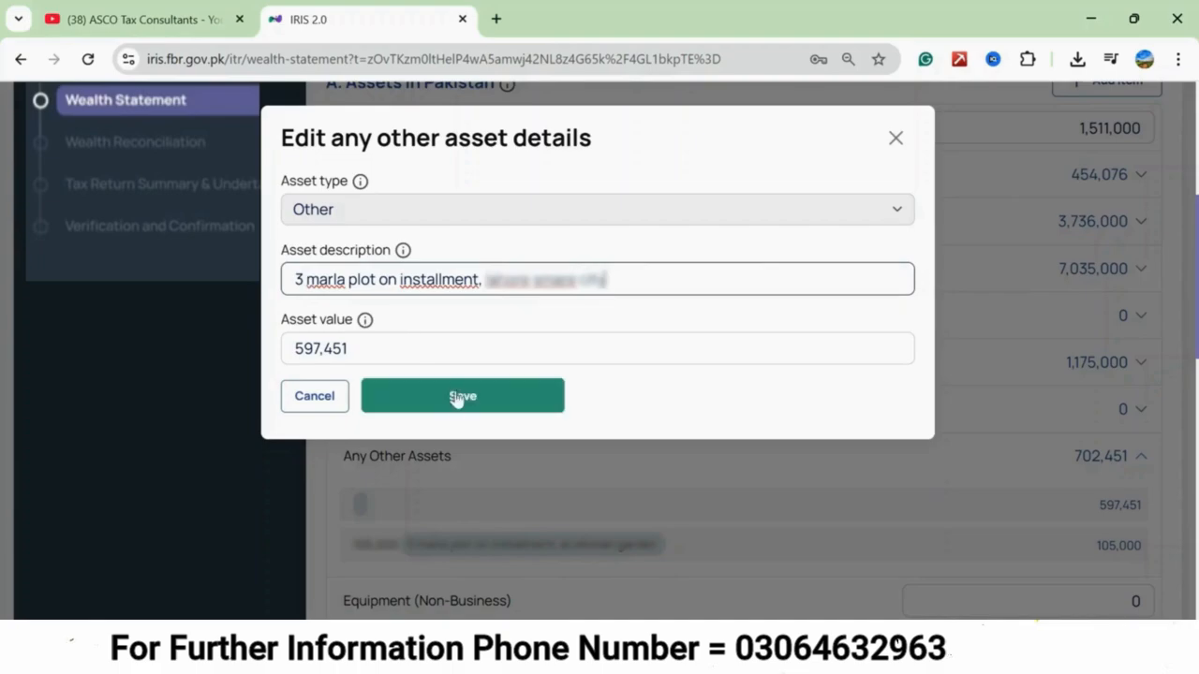
click(462, 402)
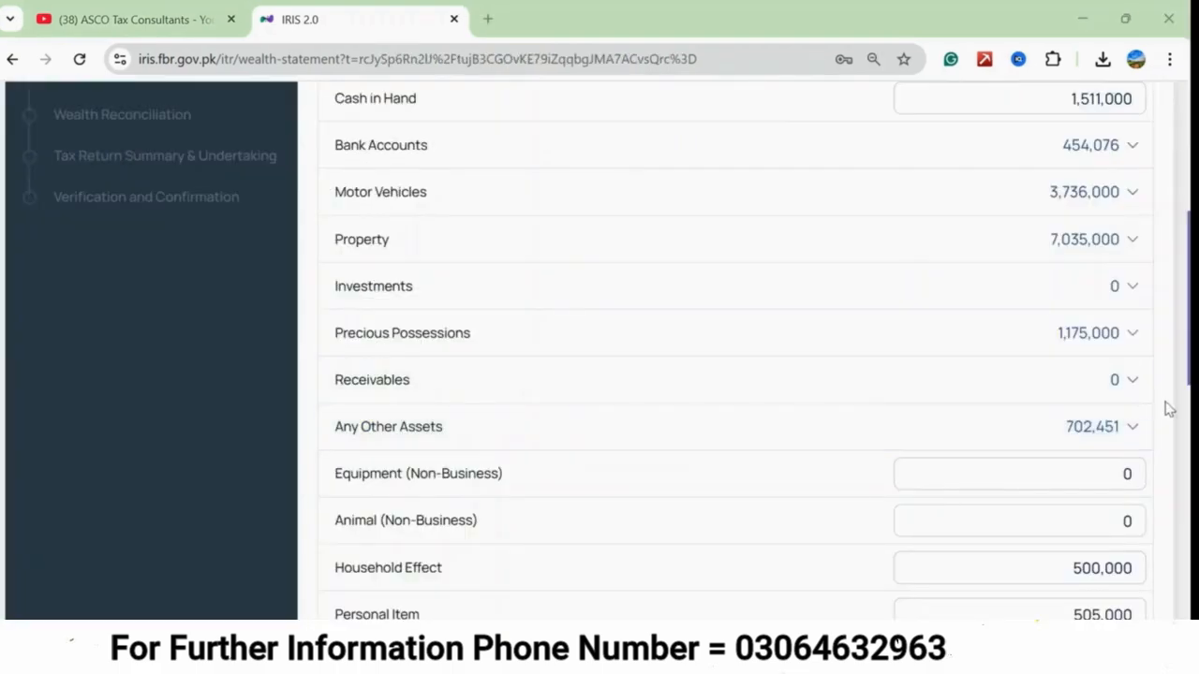
Review the entries under Any Other Assets, and check the remaining personal assets down to the liabilities section.
click(1127, 427)
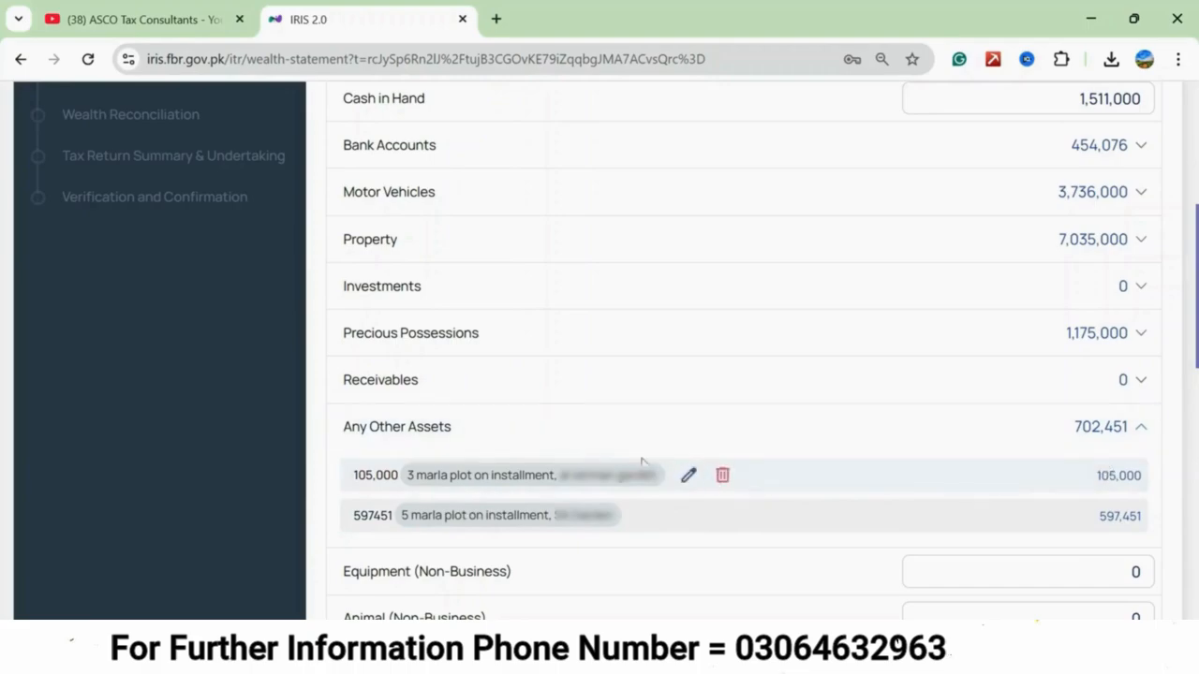
click(1131, 432)
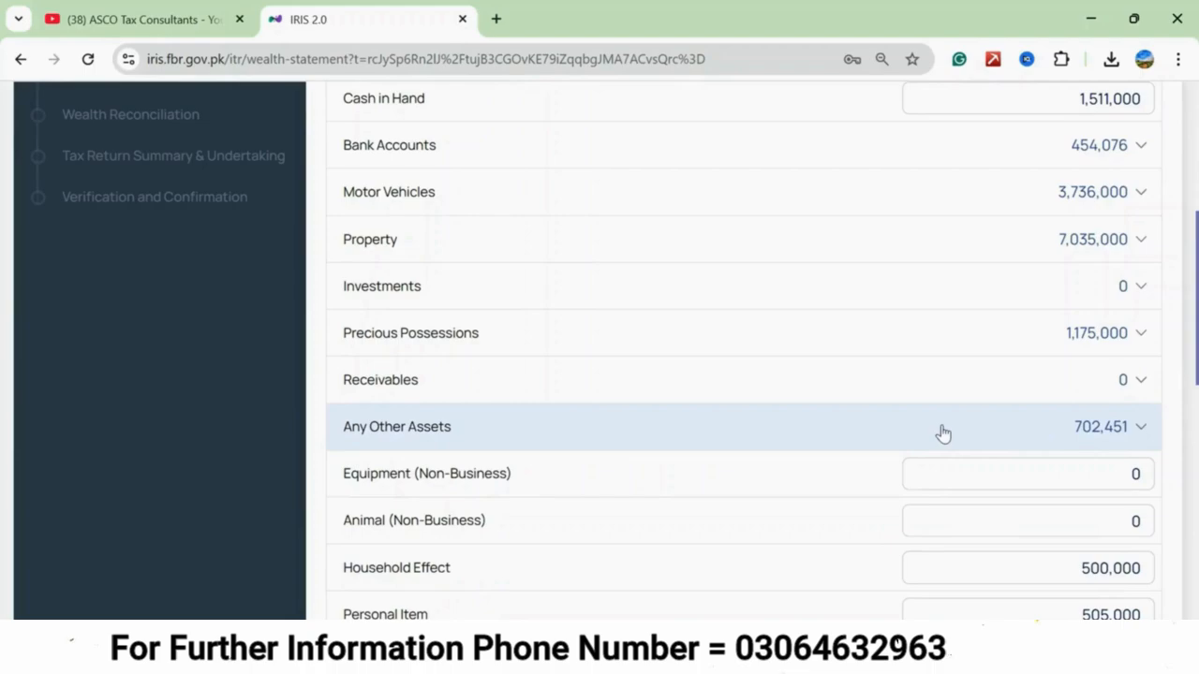
scroll(944, 433, down, 2)
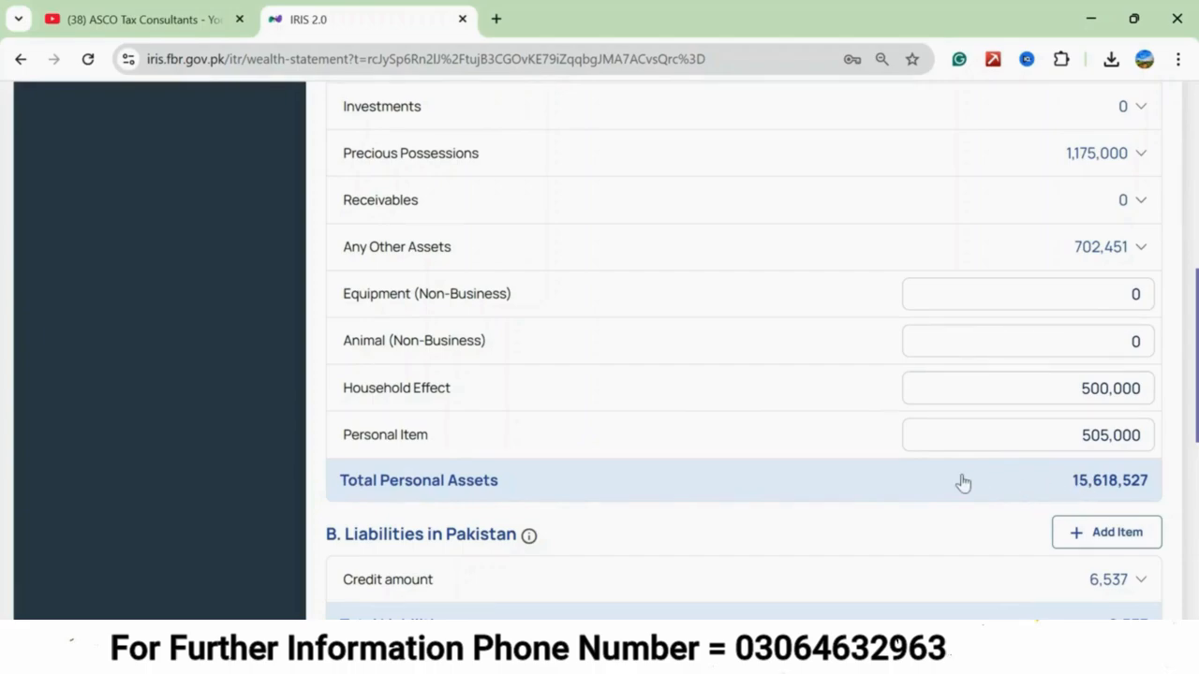
Edit the existing liability with creditor "bank alfalah credit card" and a credit amount of 15,000, and save it.
scroll(963, 483, down, 3)
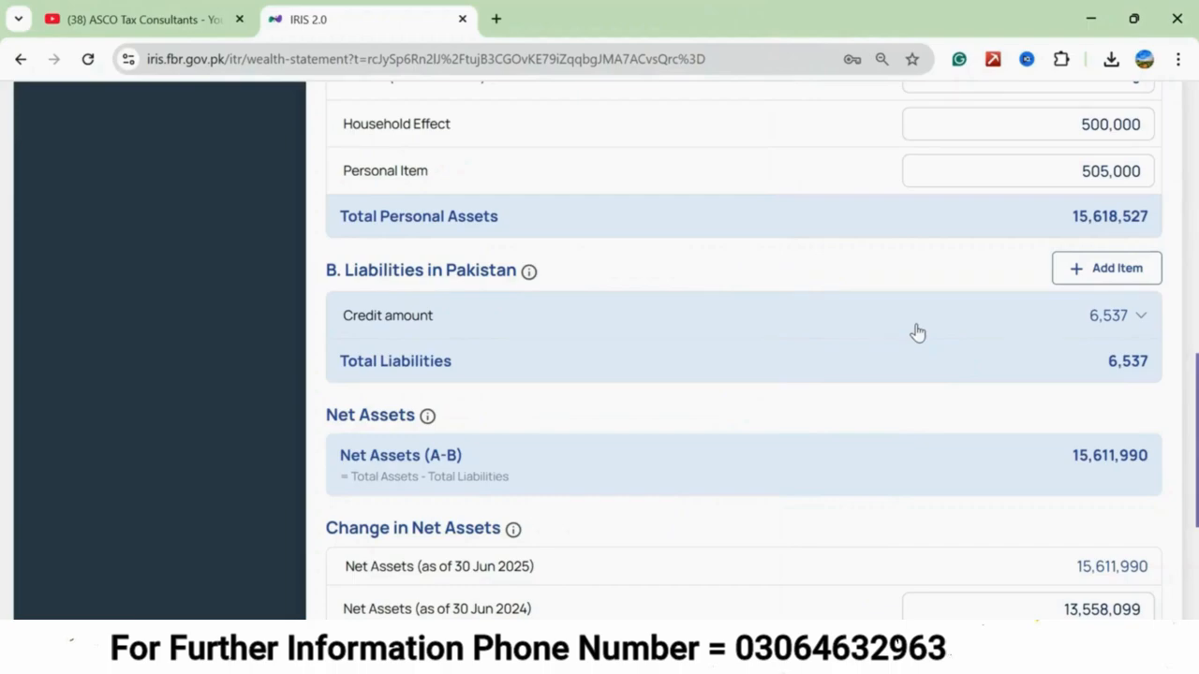
click(1140, 318)
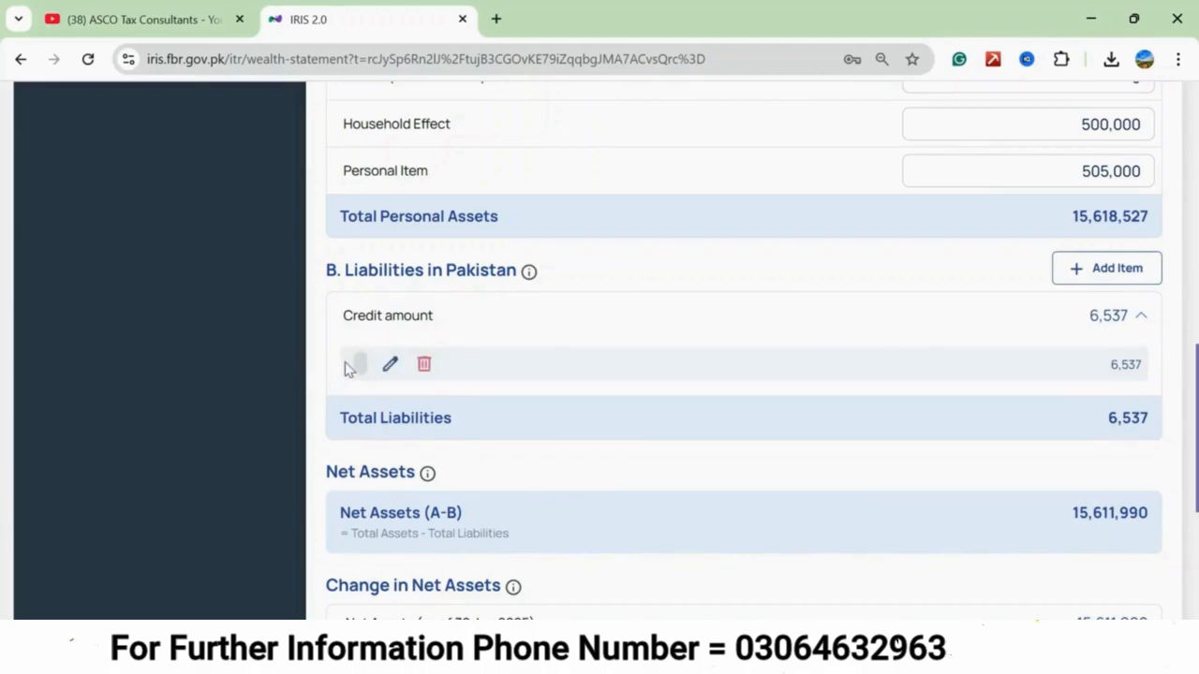
click(392, 365)
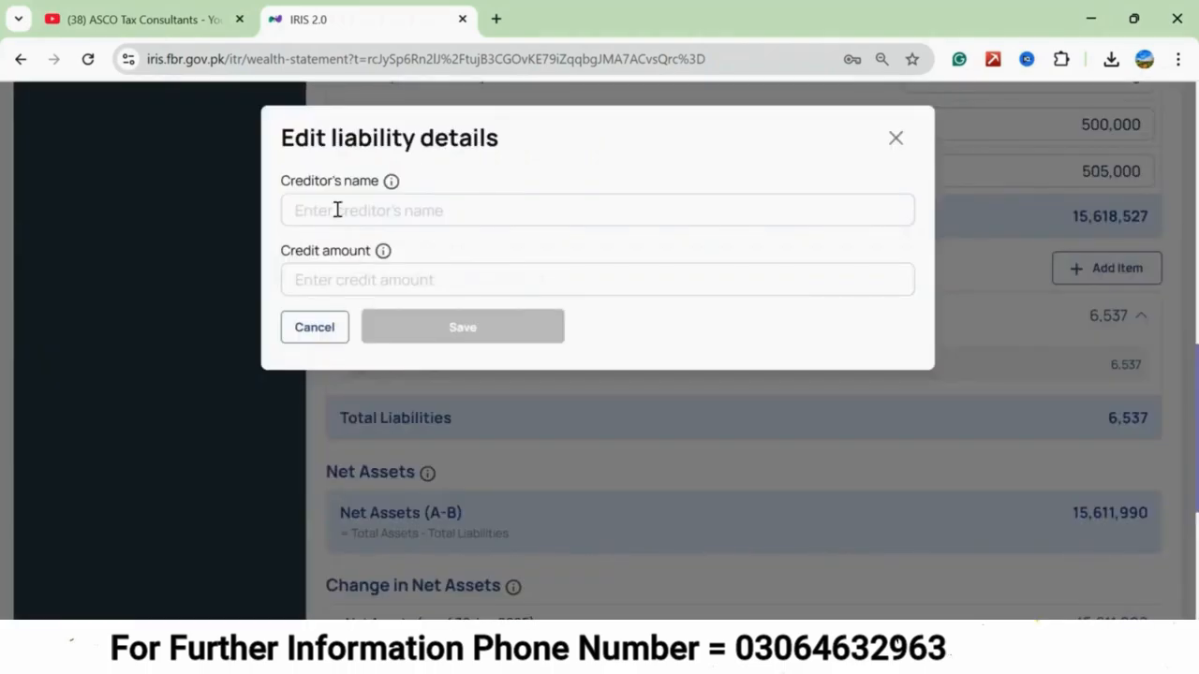
click(337, 210)
text(bank alfalah)
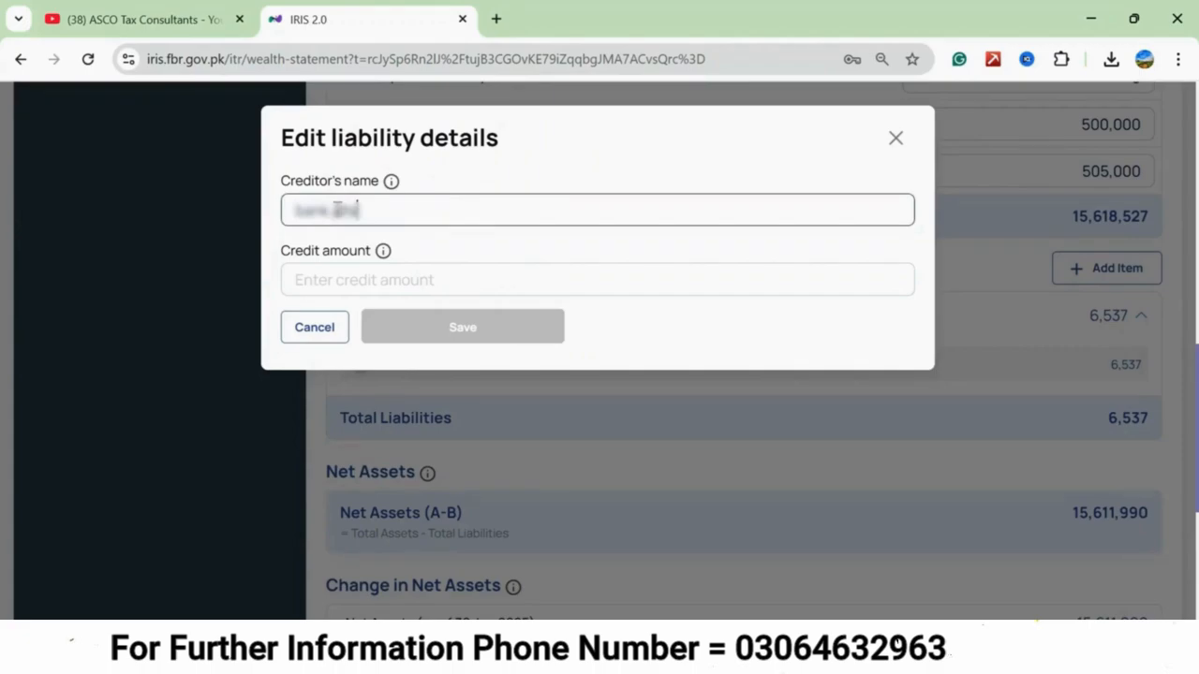
text( cred)
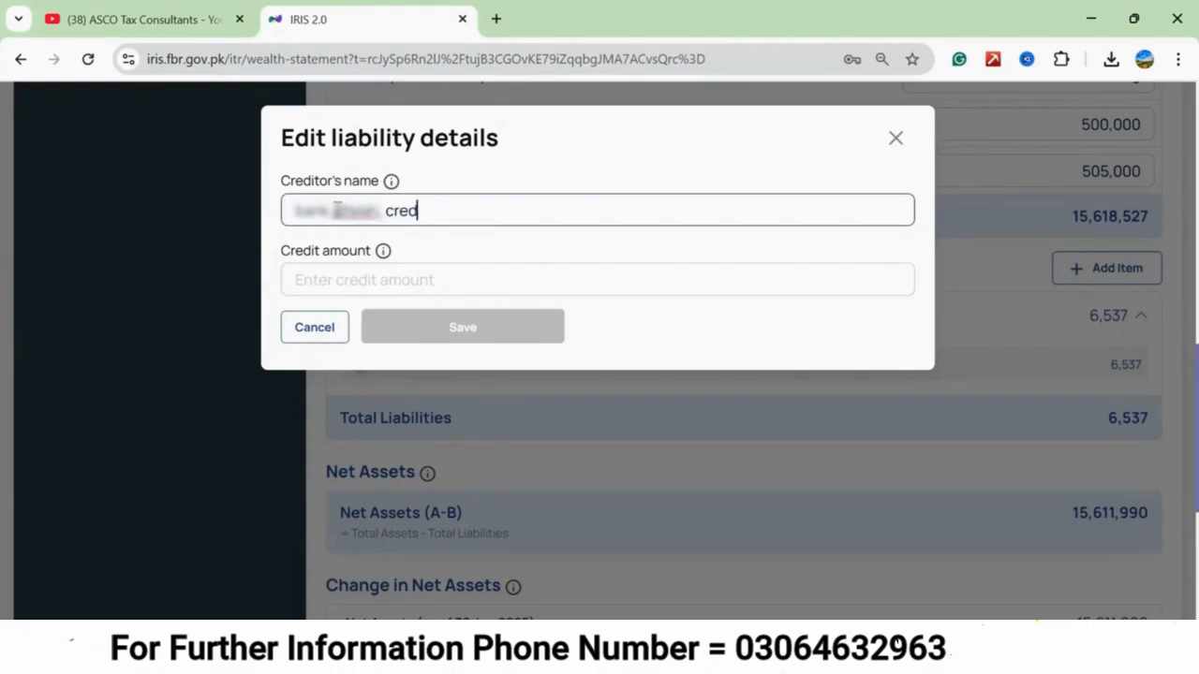
text(it card)
click(317, 284)
text(150000)
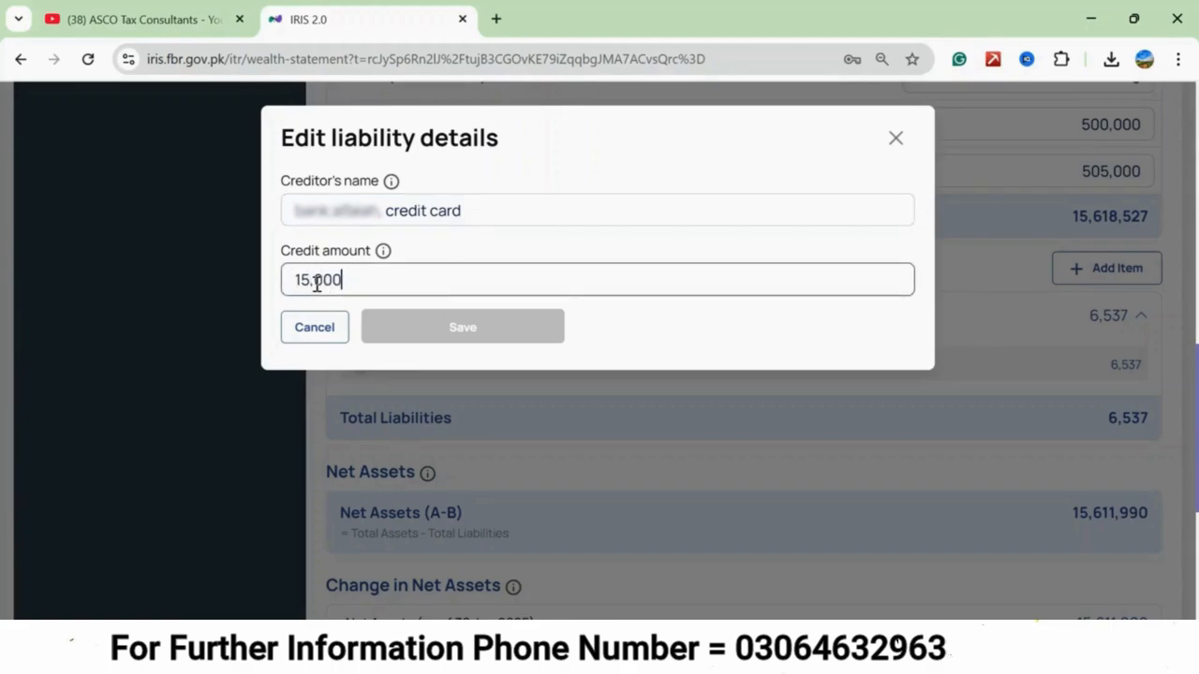
click(470, 329)
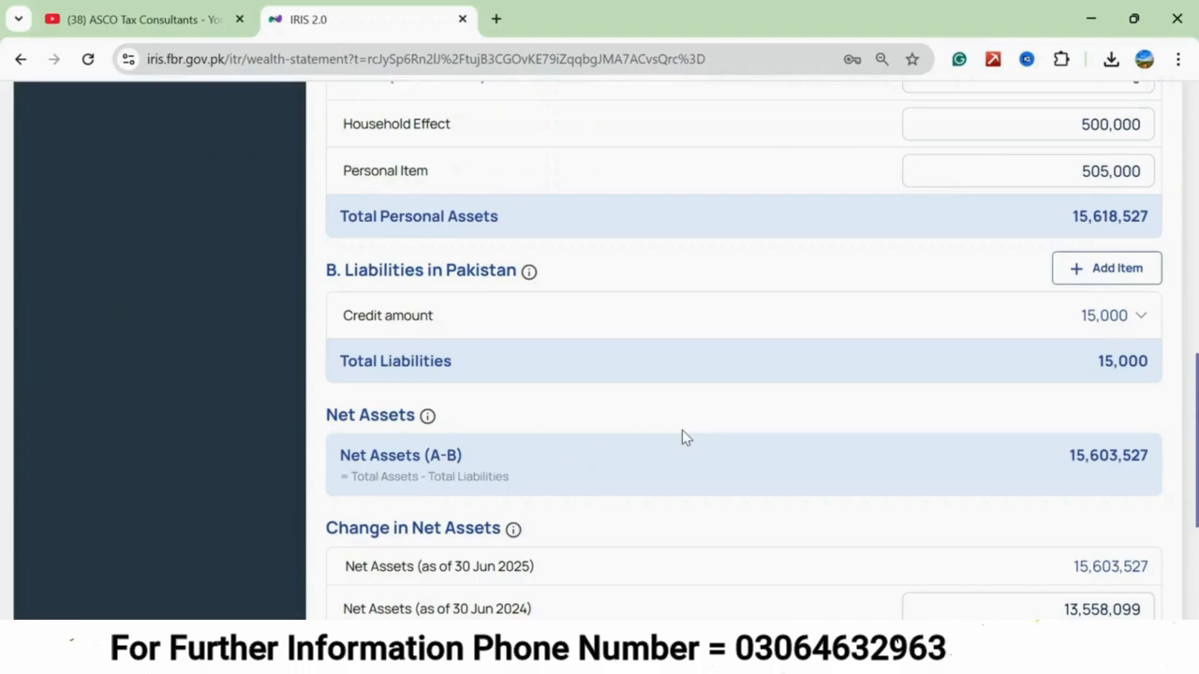
Save the income tax return with the updated personal assets and liabilities.
scroll(682, 430, up, 9)
click(1035, 152)
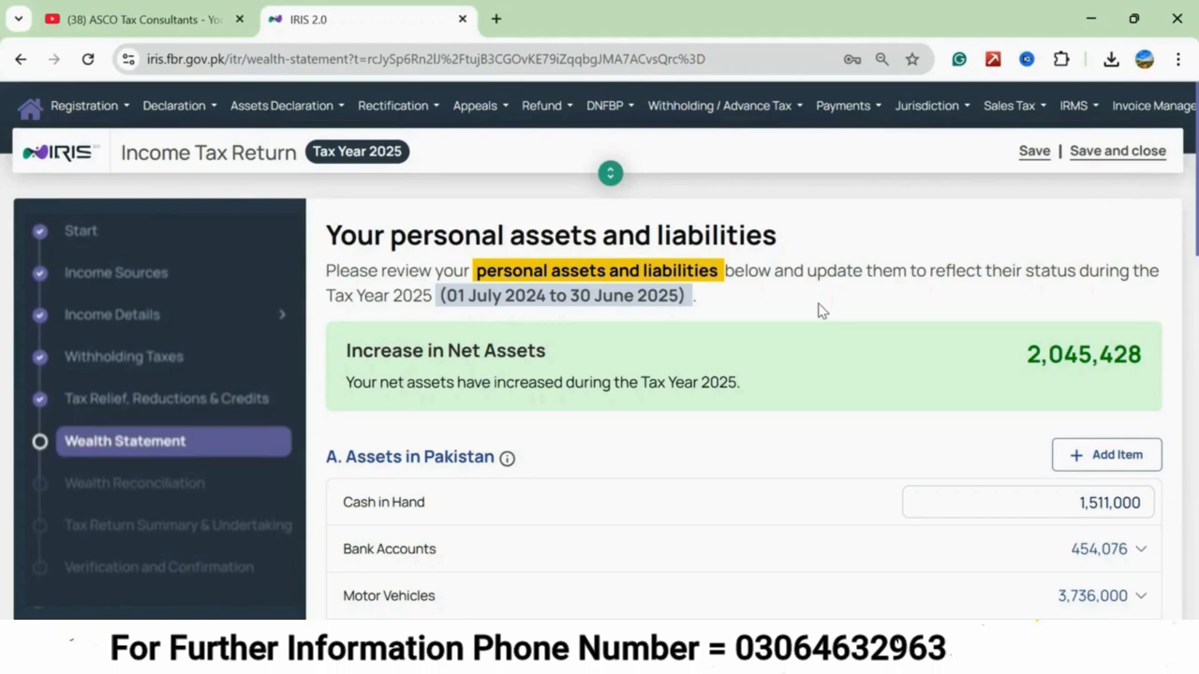
click(1036, 153)
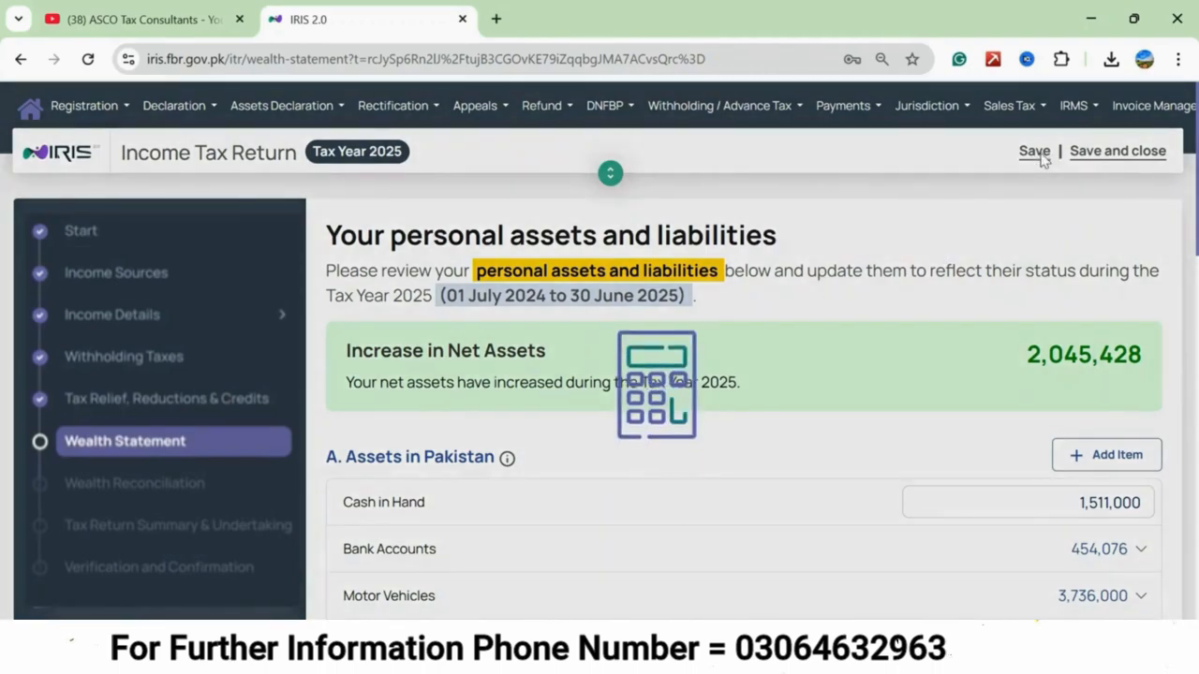
scroll(527, 281, down, 10)
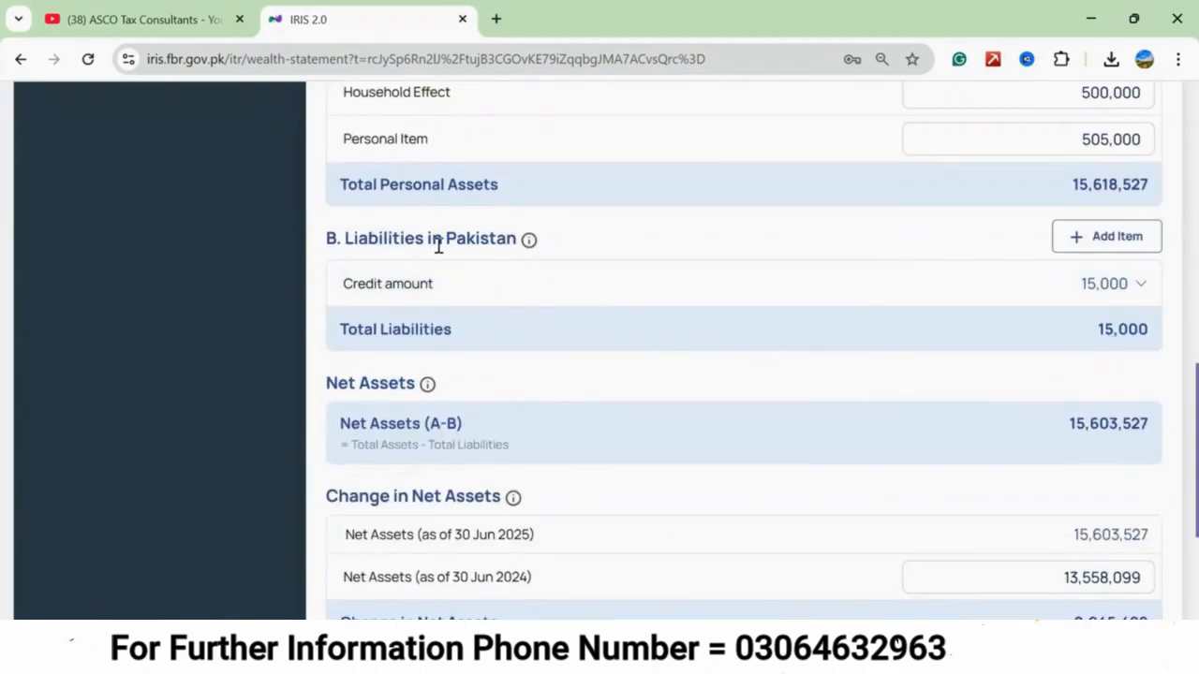
click(1105, 241)
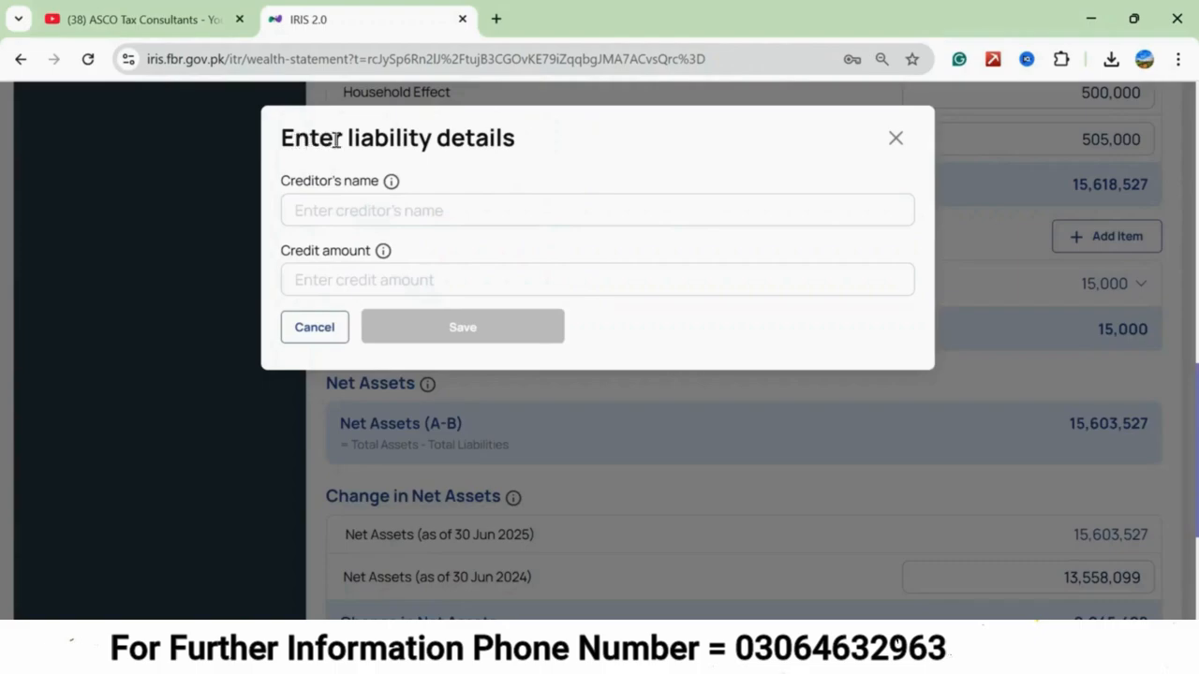
click(321, 207)
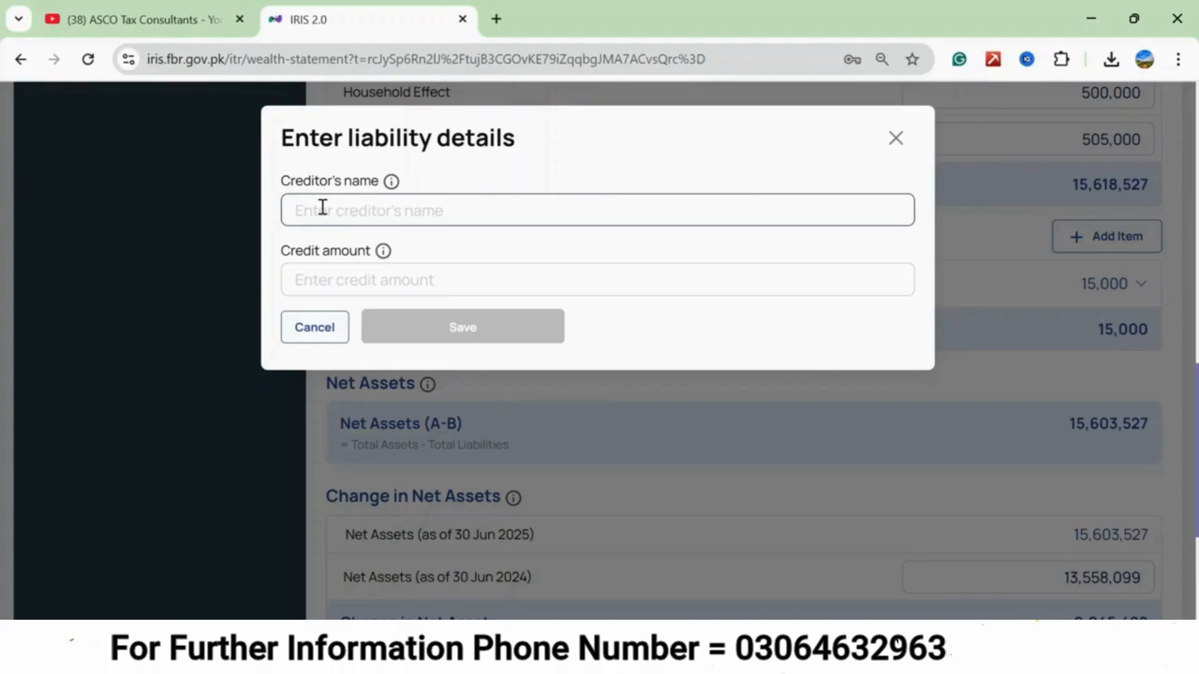
click(326, 279)
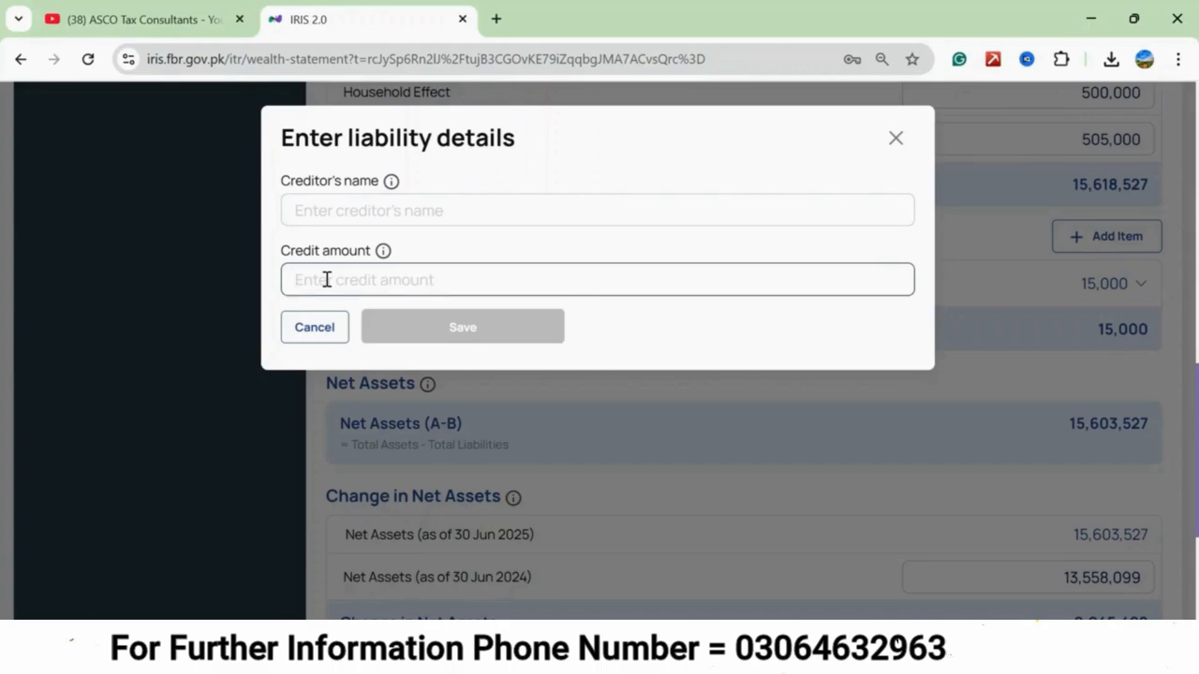
click(314, 327)
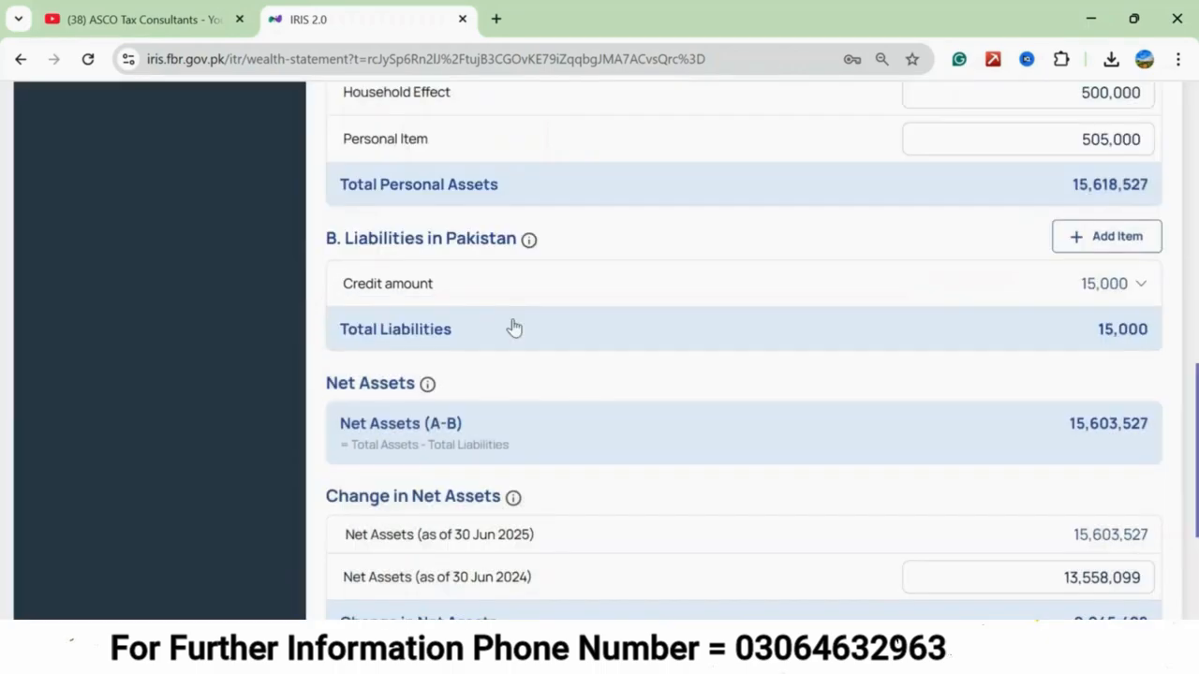
Try to continue with Yes as the answer about assets or liabilities outside Pakistan, and cancel the redirection.
scroll(514, 327, down, 3)
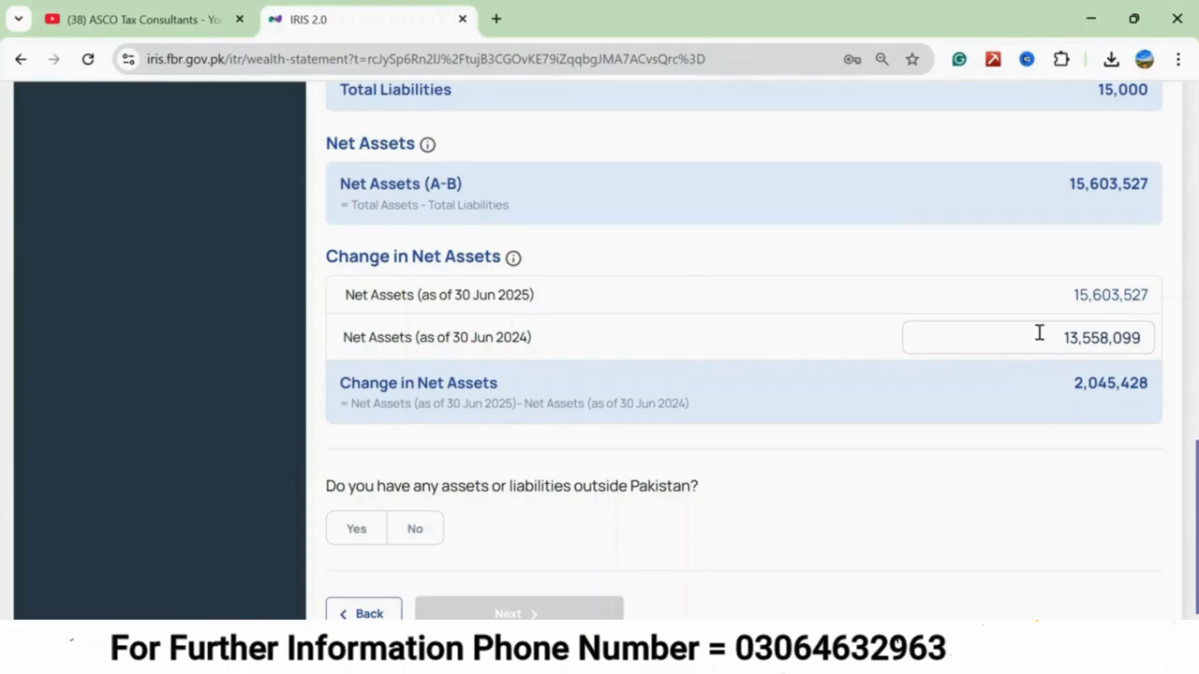
scroll(1038, 333, down, 1)
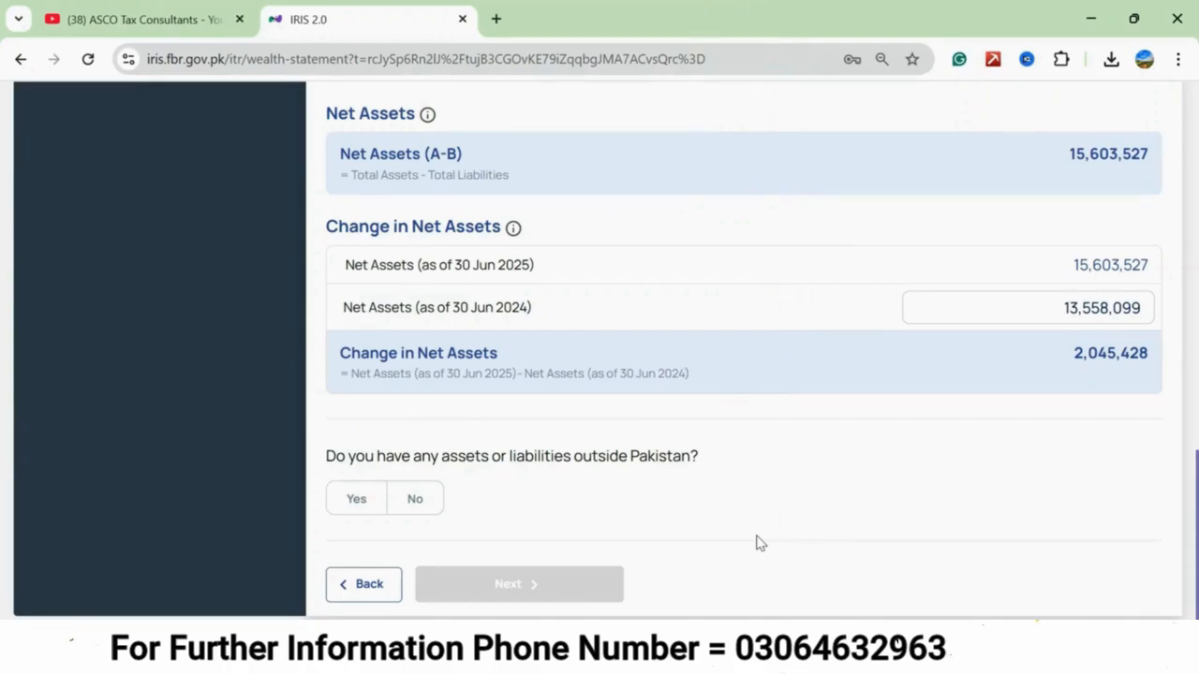
click(415, 501)
click(356, 500)
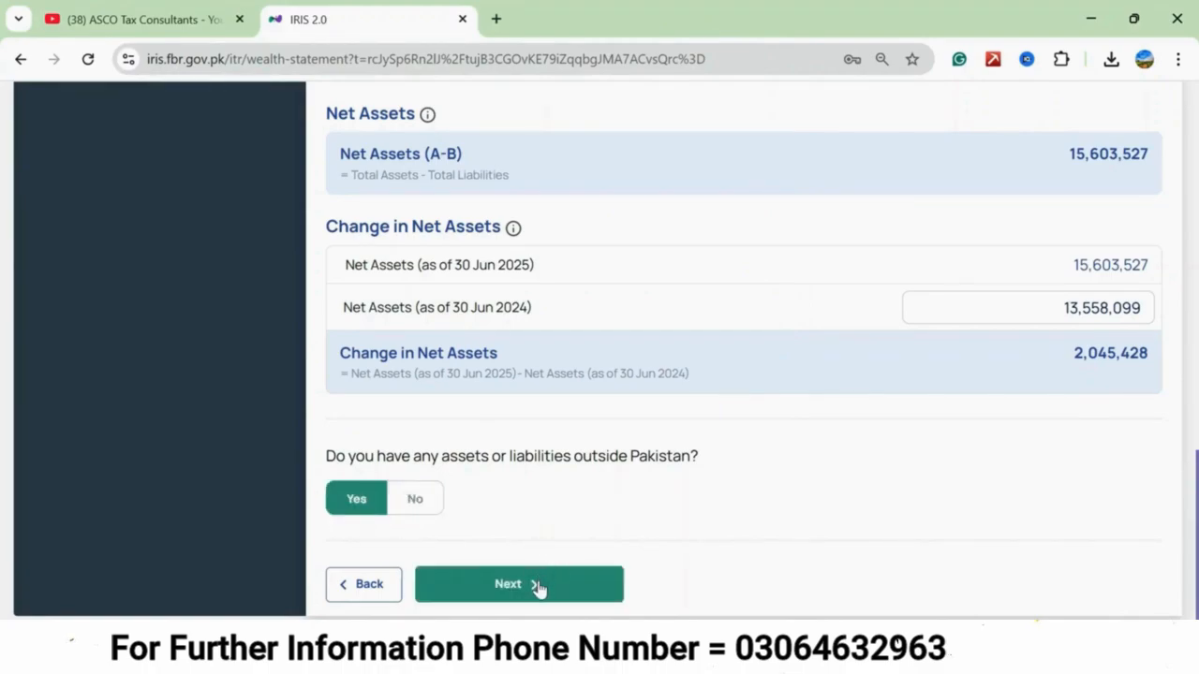
click(539, 587)
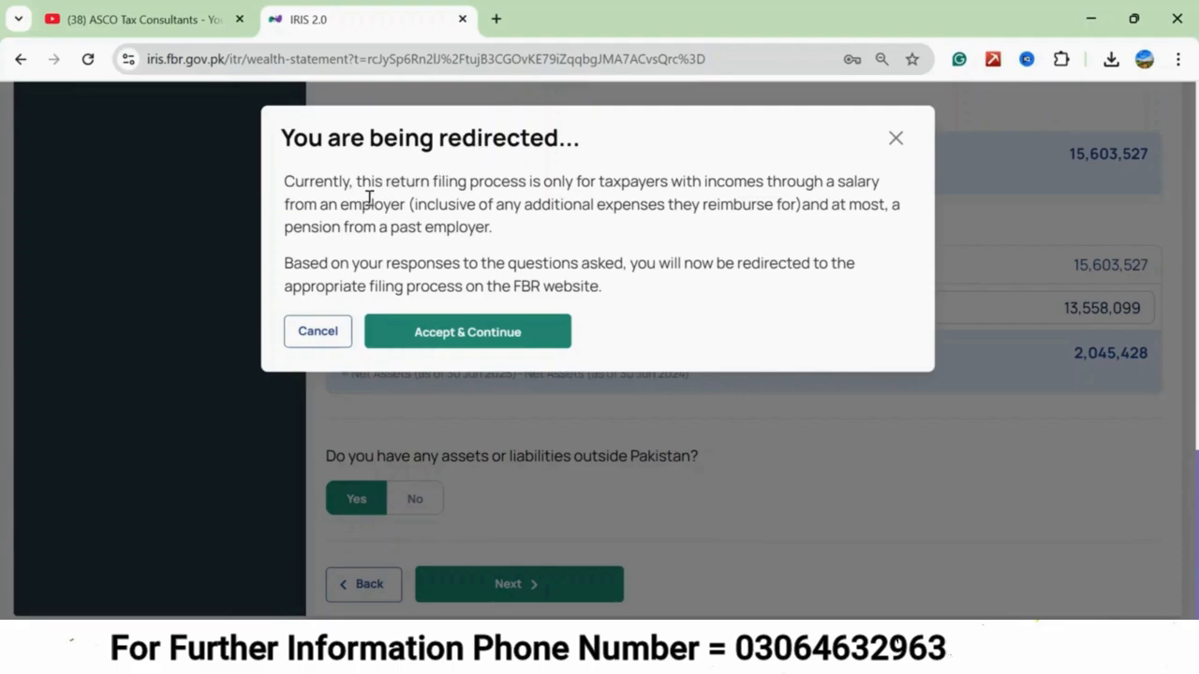
click(323, 334)
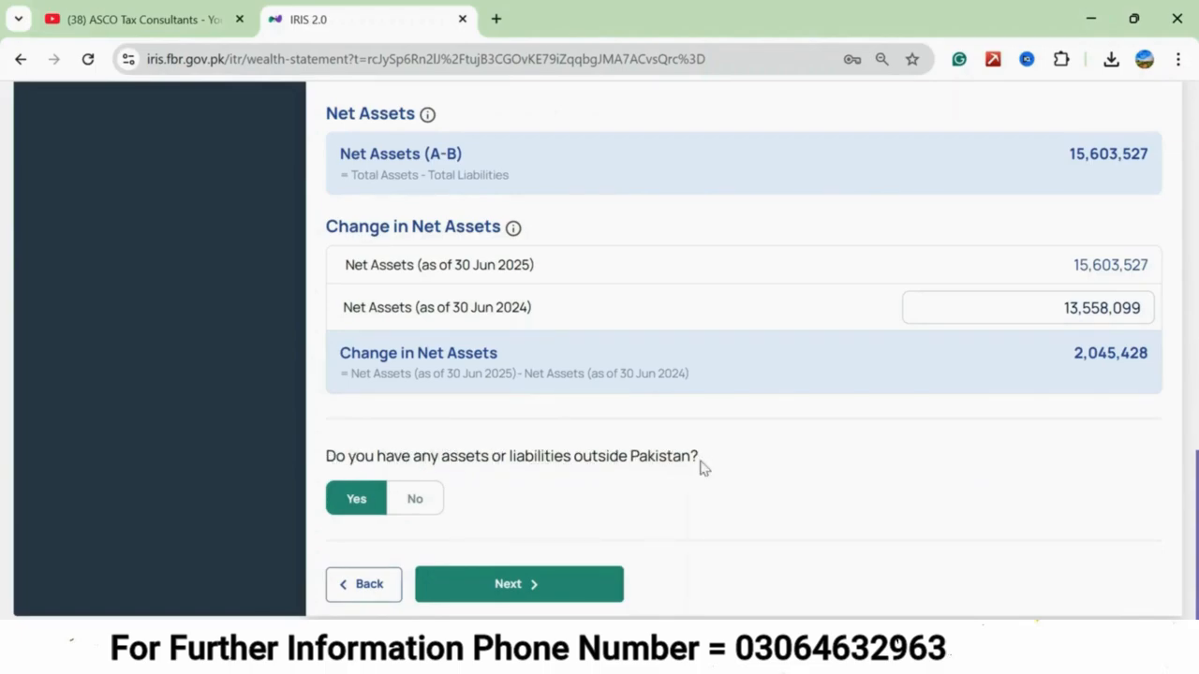
Answer No to having assets or liabilities outside Pakistan and continue to the wealth reconciliation.
click(412, 499)
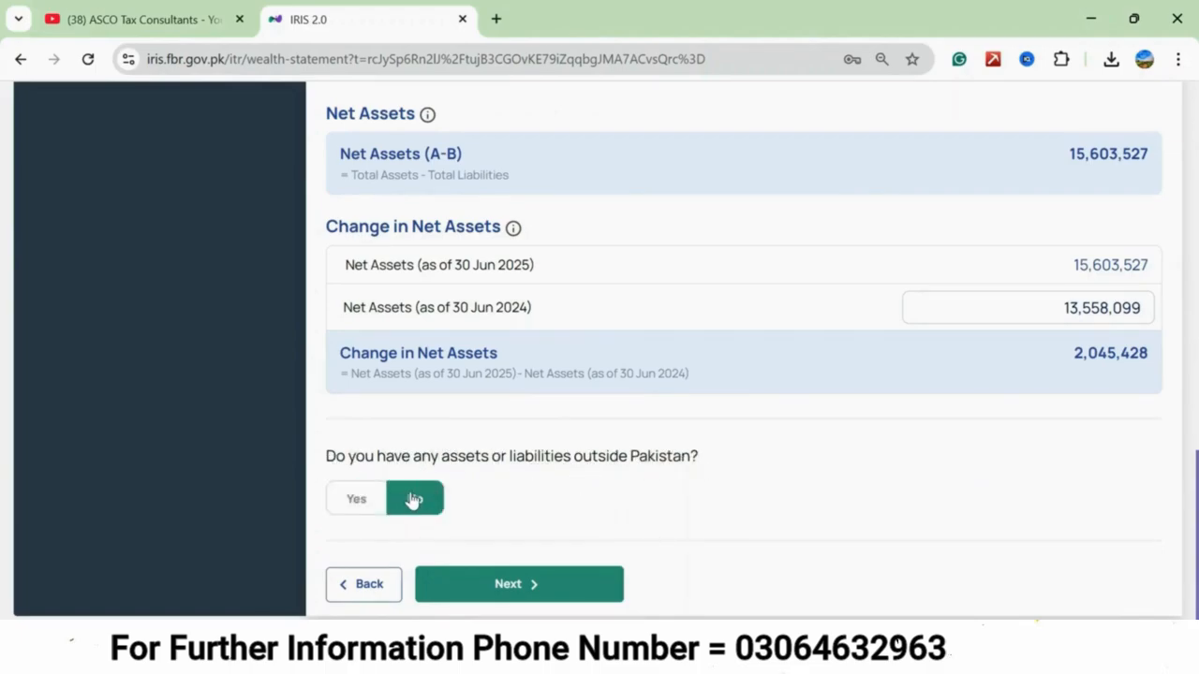
click(531, 587)
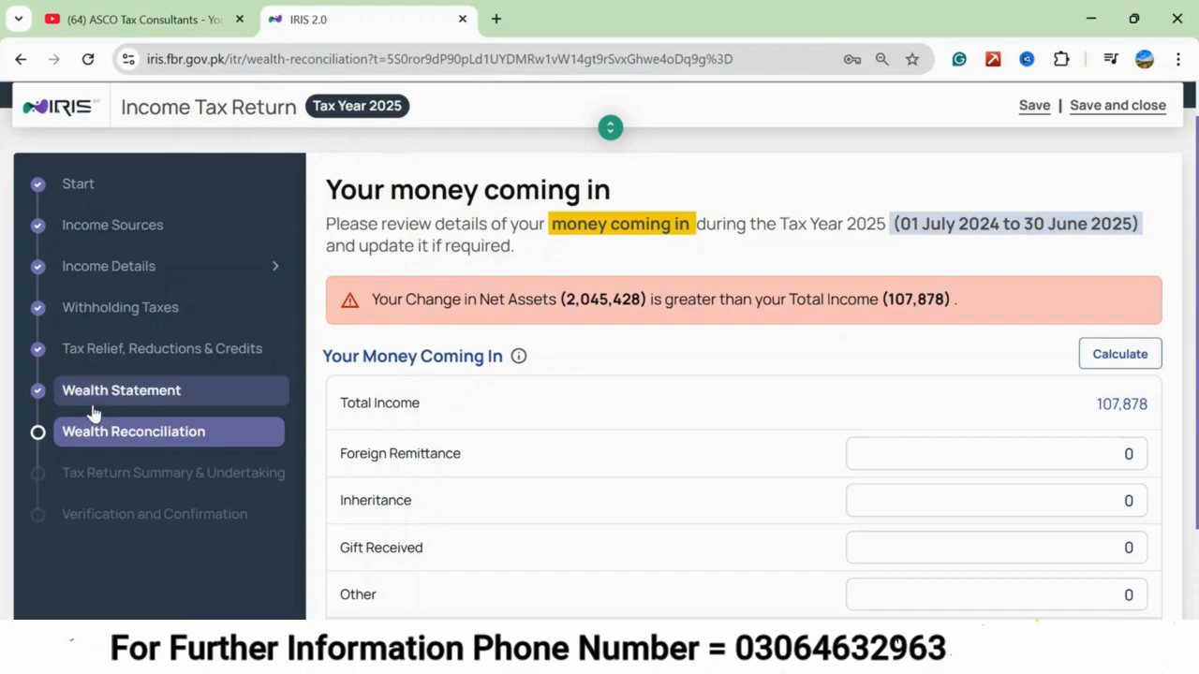
Check the money-coming-in fields, switch to the Bank Alfalah e-PRC PDF in Acrobat, and look up the remittance amount in PKR.
scroll(453, 351, down, 2)
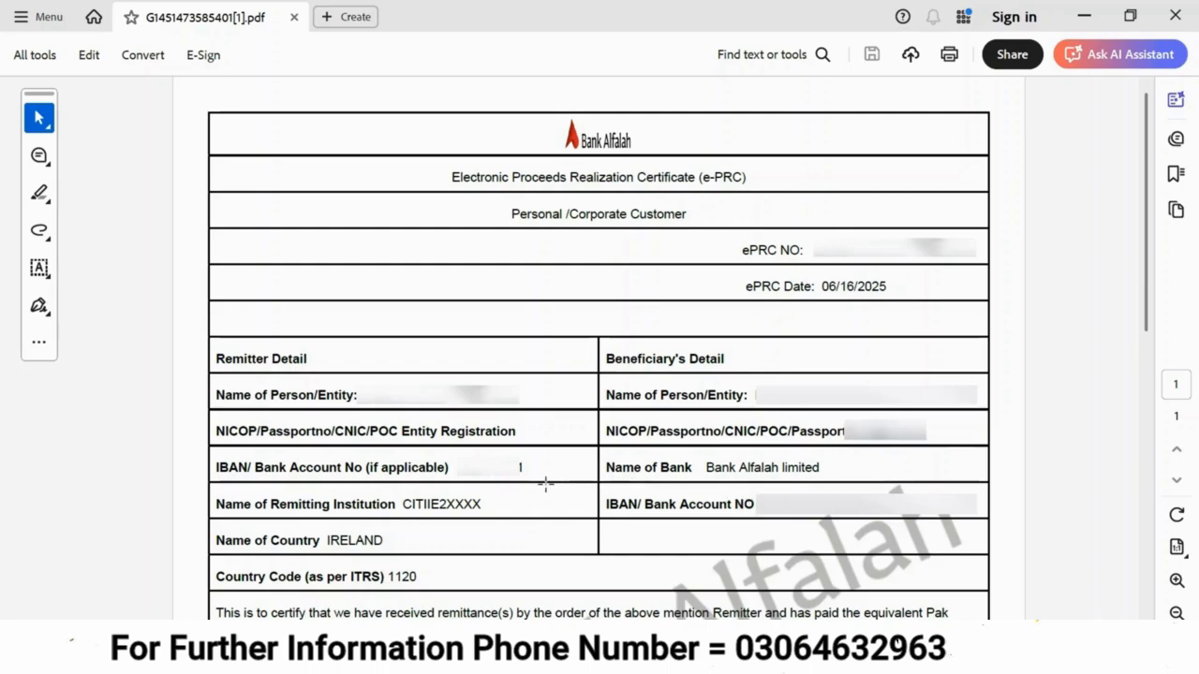
scroll(393, 318, down, 5)
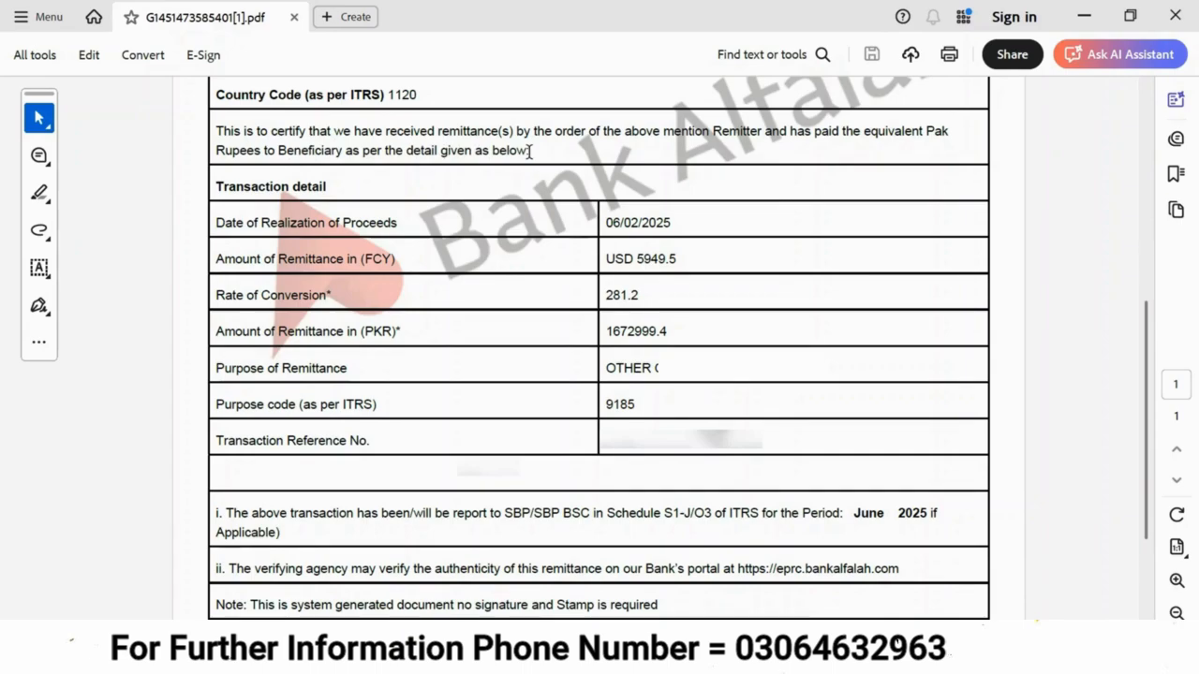
scroll(529, 152, down, 1)
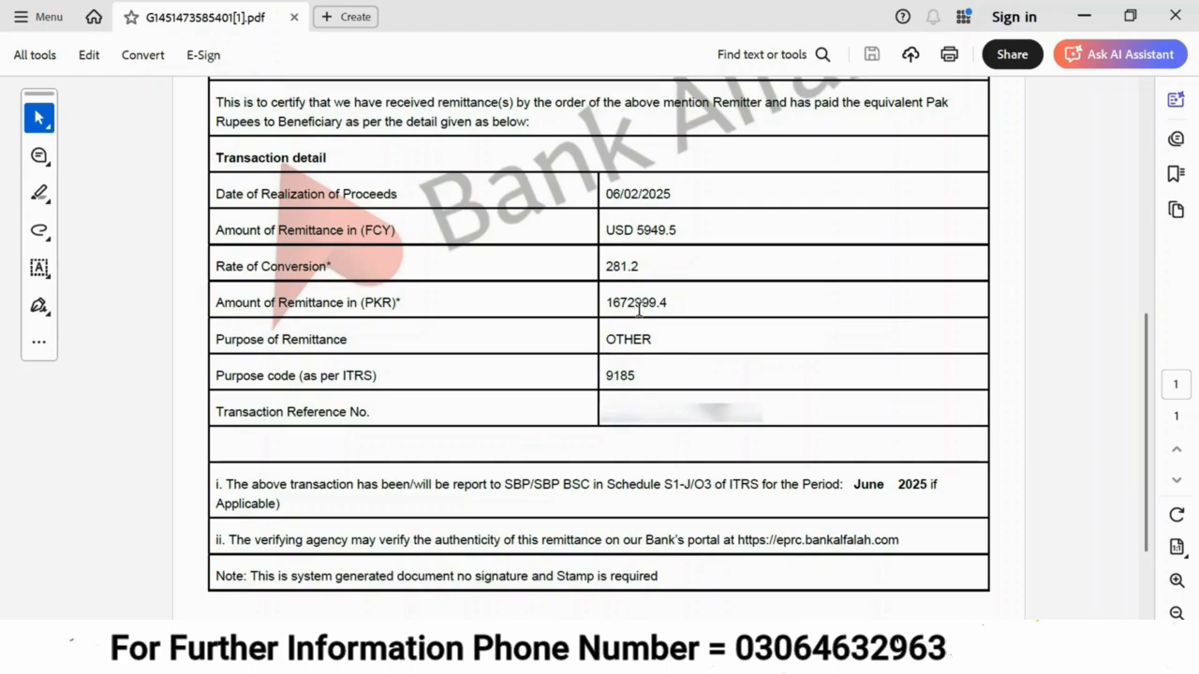
Switch back to IRIS, set the Foreign Remittance to 1,672,999, and calculate the total money coming in.
key(alt+Tab)
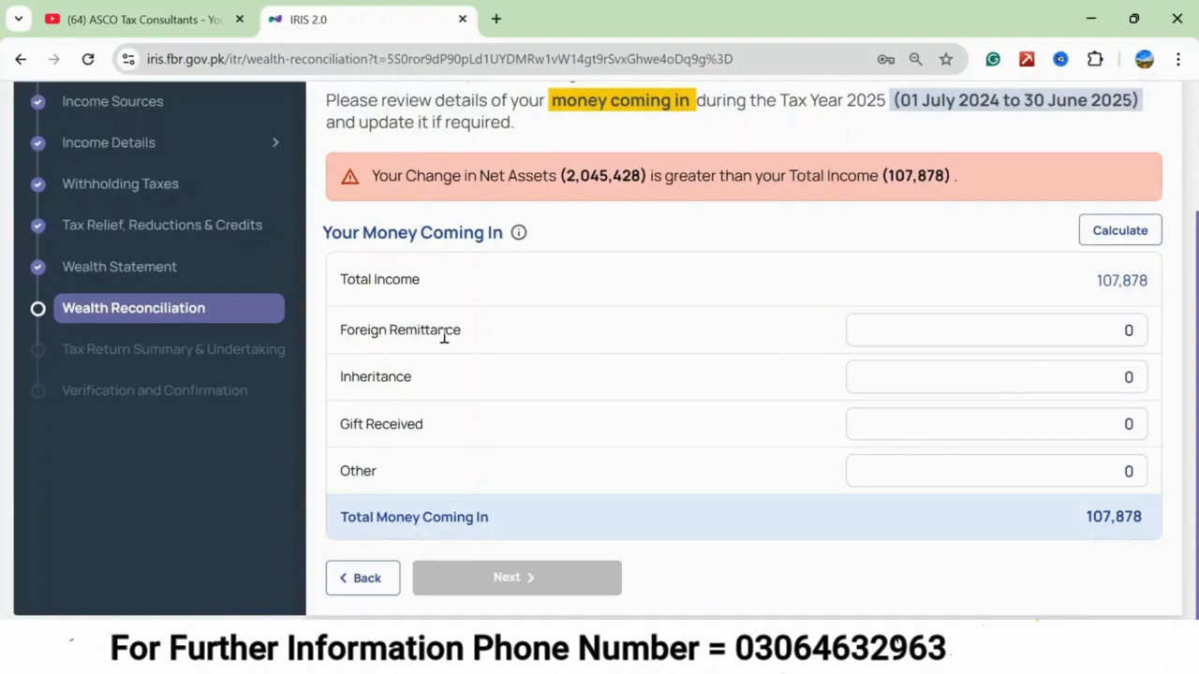
click(1088, 331)
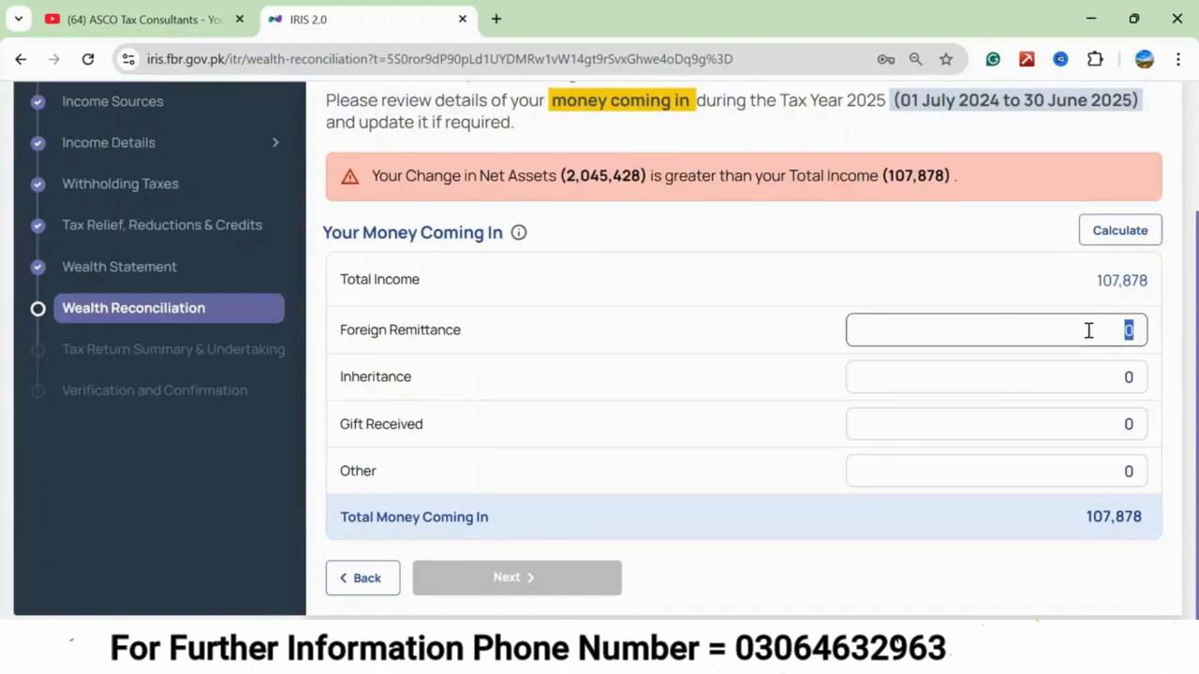
text(1,672,999)
click(1115, 234)
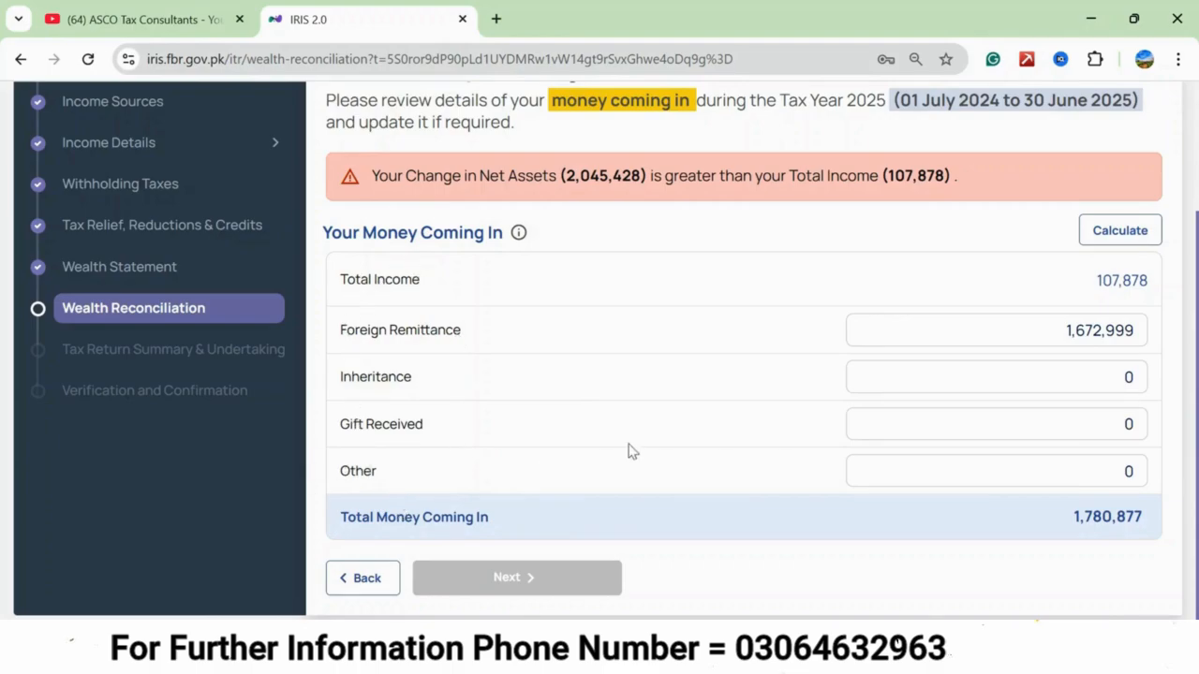
Leave the Other inflow at 0 and continue to the money going out section.
click(1082, 471)
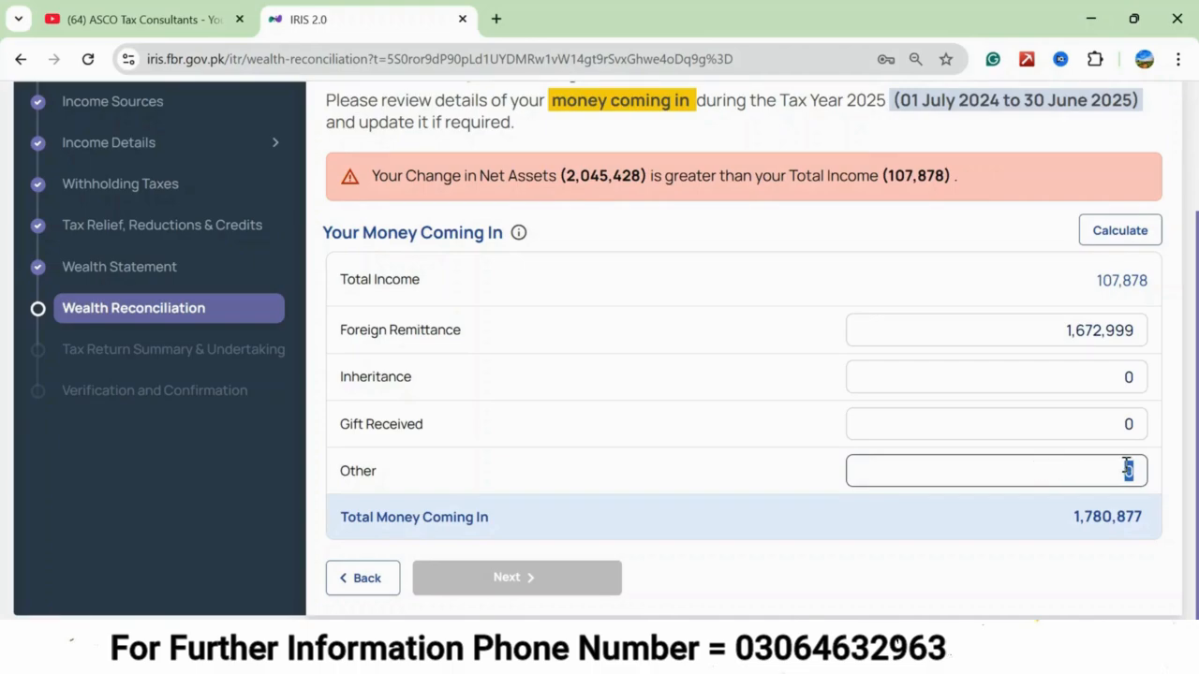
click(417, 477)
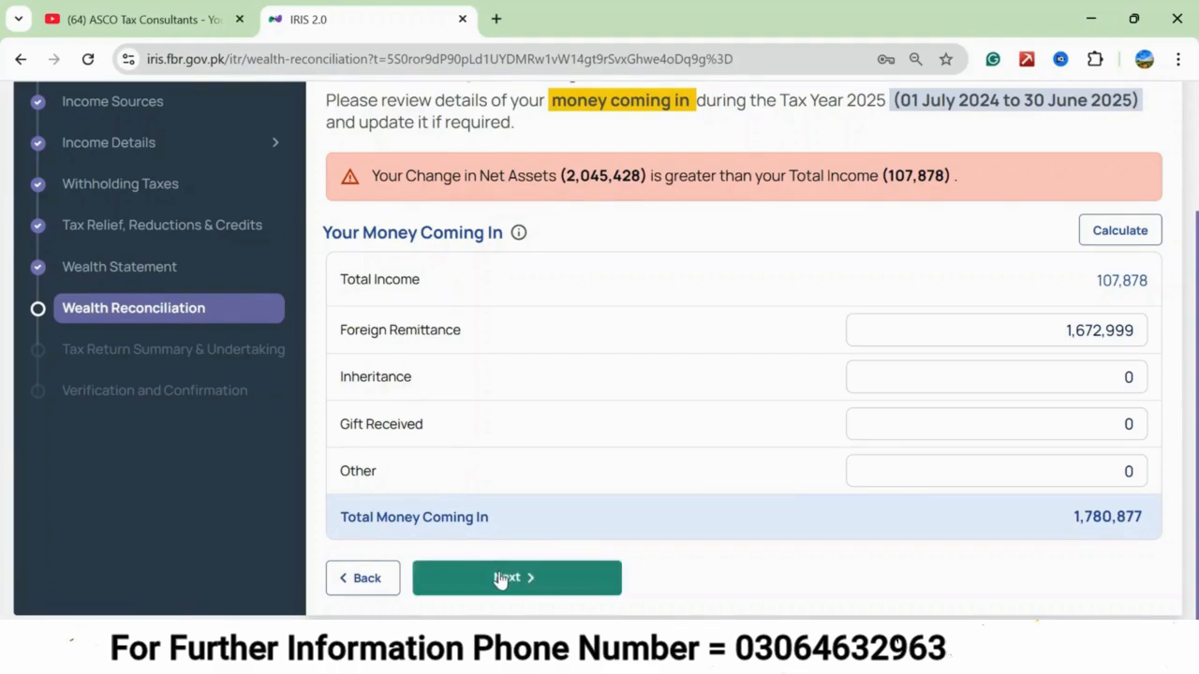
click(507, 583)
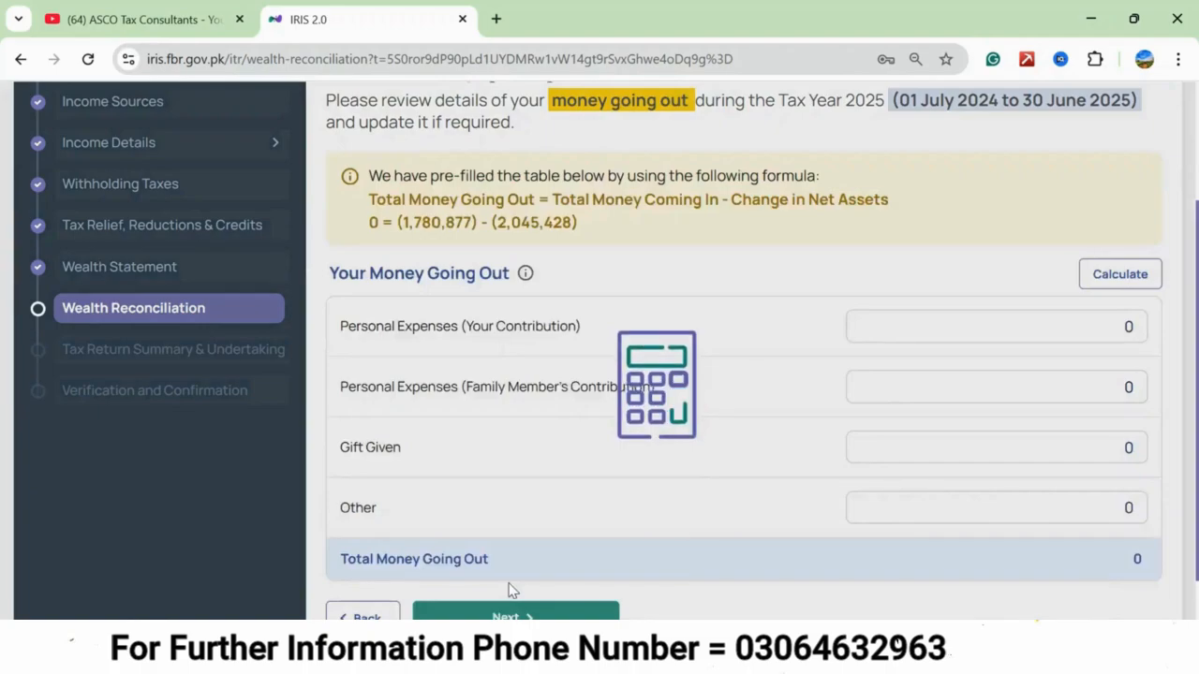
Review the money going out formula, set Personal Expenses (Your Contribution) to 300,000, and calculate the total.
scroll(637, 263, up, 2)
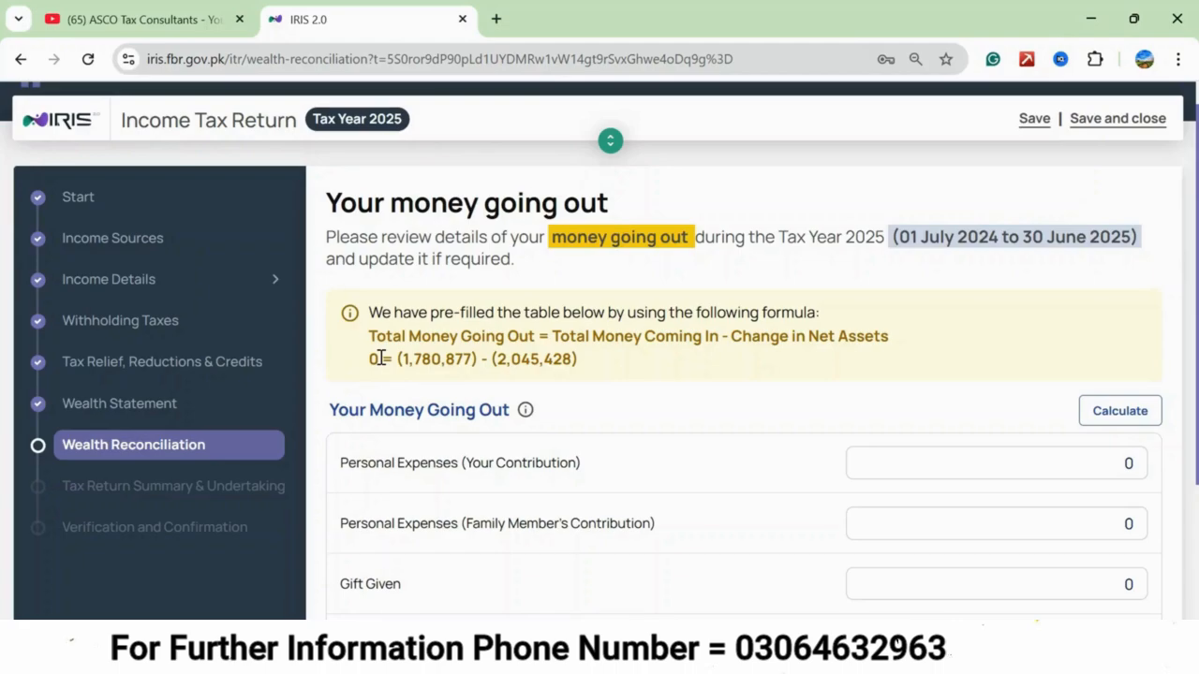
scroll(381, 359, down, 3)
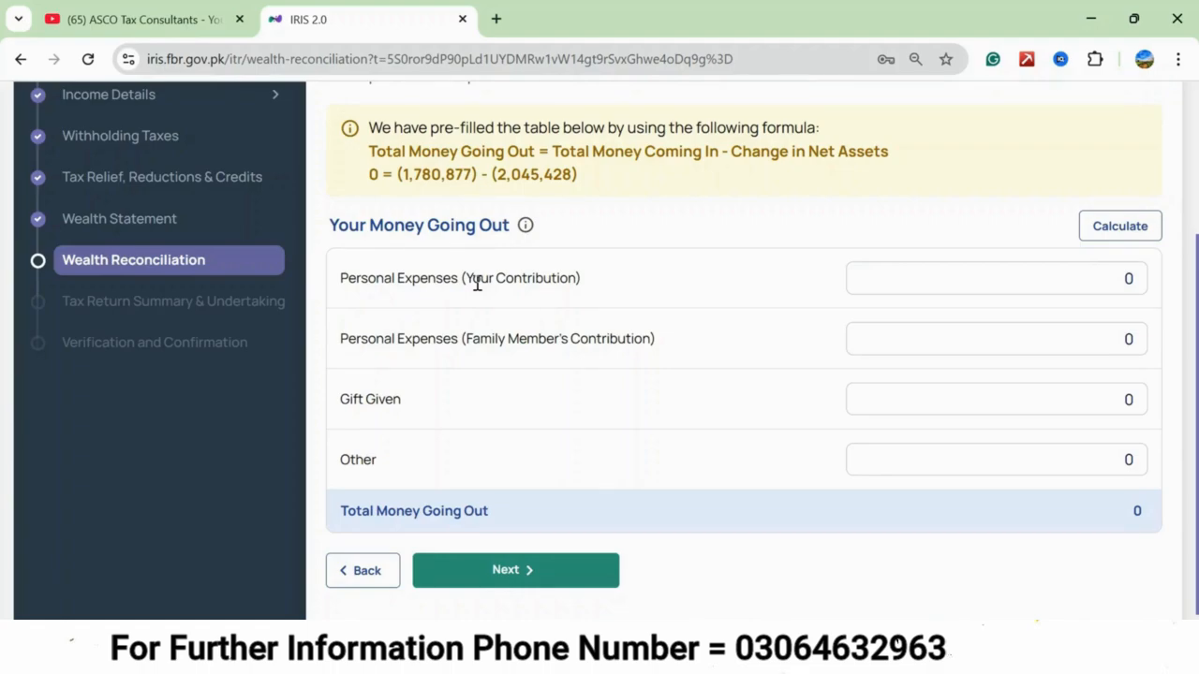
click(934, 281)
text(3000000)
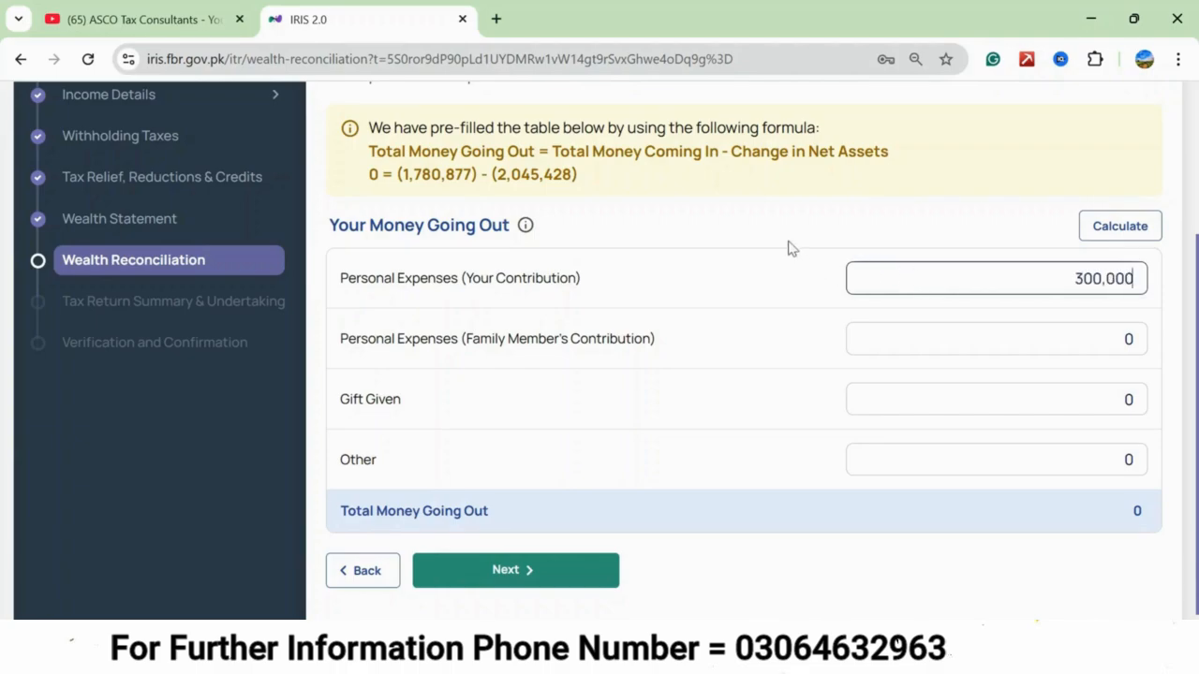
click(1120, 228)
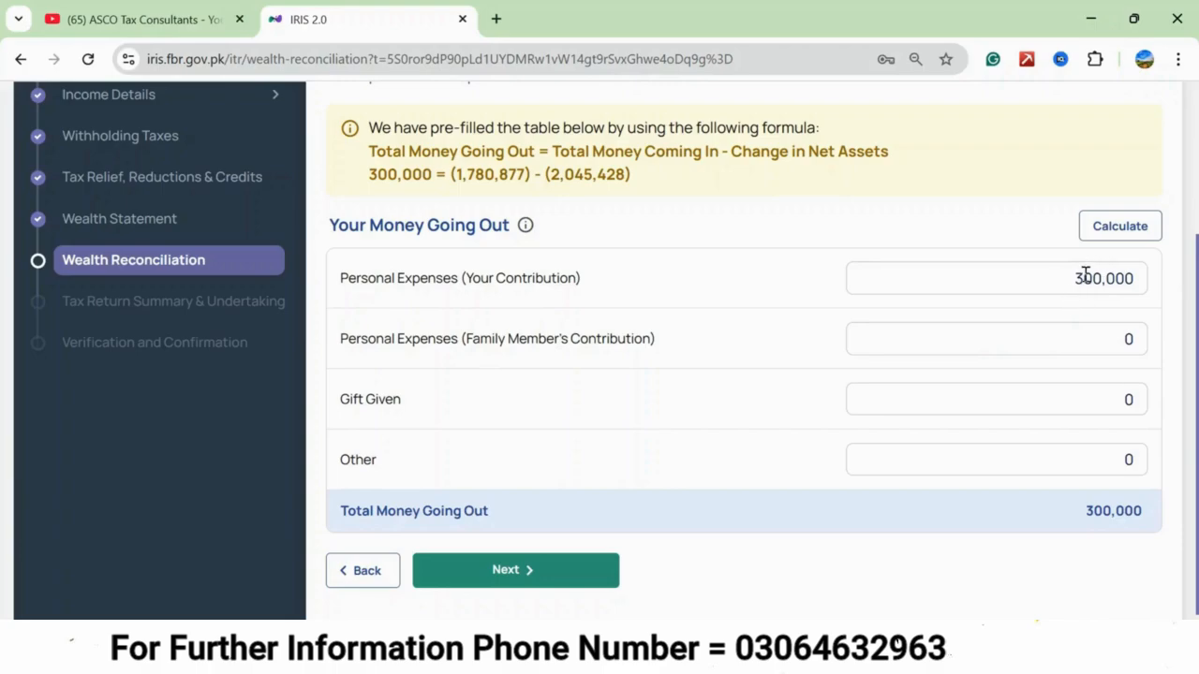
Set Personal Expenses (Family Member's Contribution) to 100,000 and recalculate the total money going out.
click(1053, 339)
text(100,0)
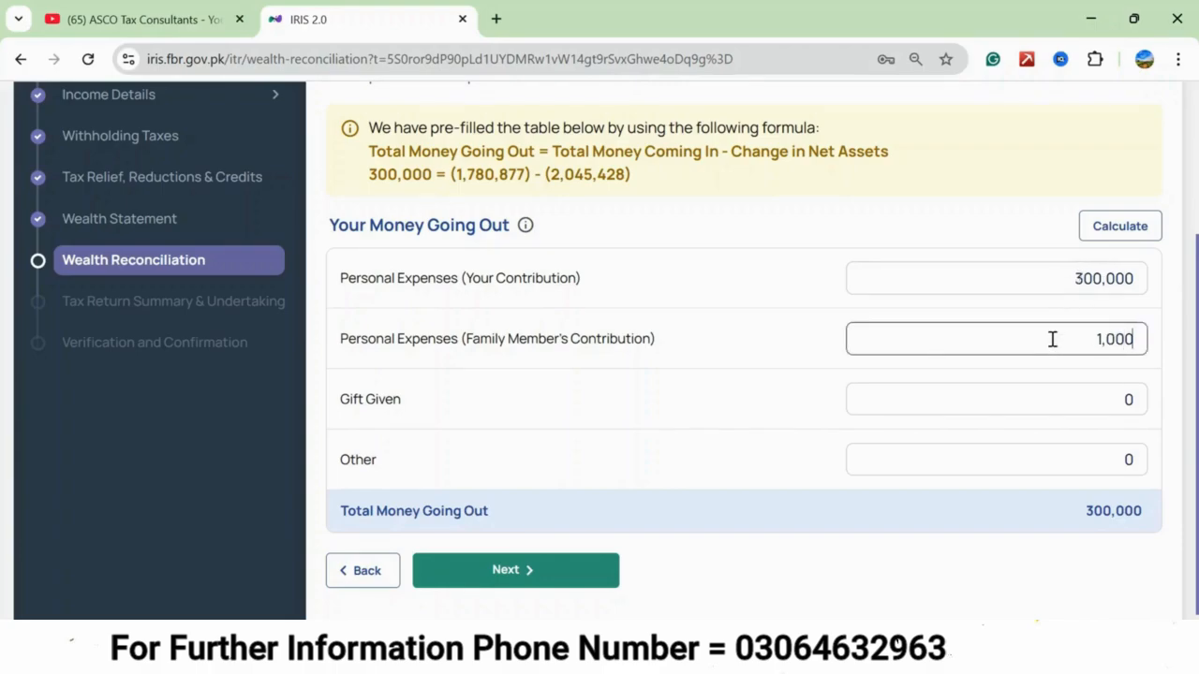
text(00)
click(1124, 230)
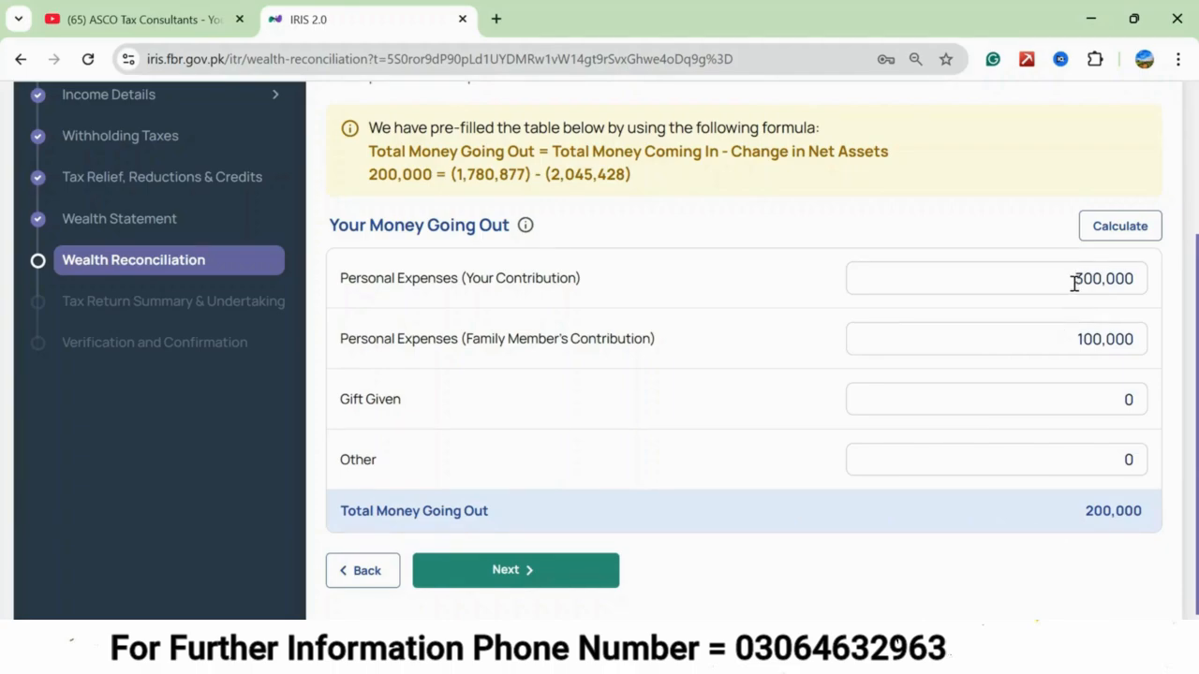
Reset Personal Expenses (Family Member's Contribution) to 0.
click(1075, 340)
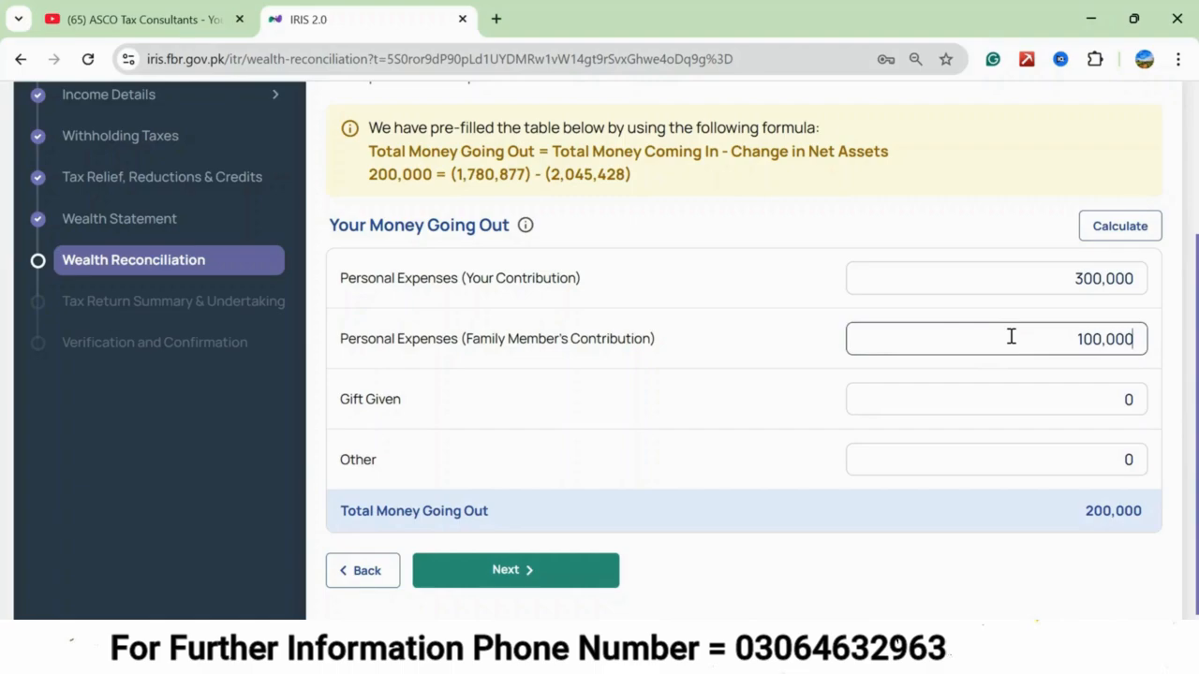
key(Home)
key(shift+End)
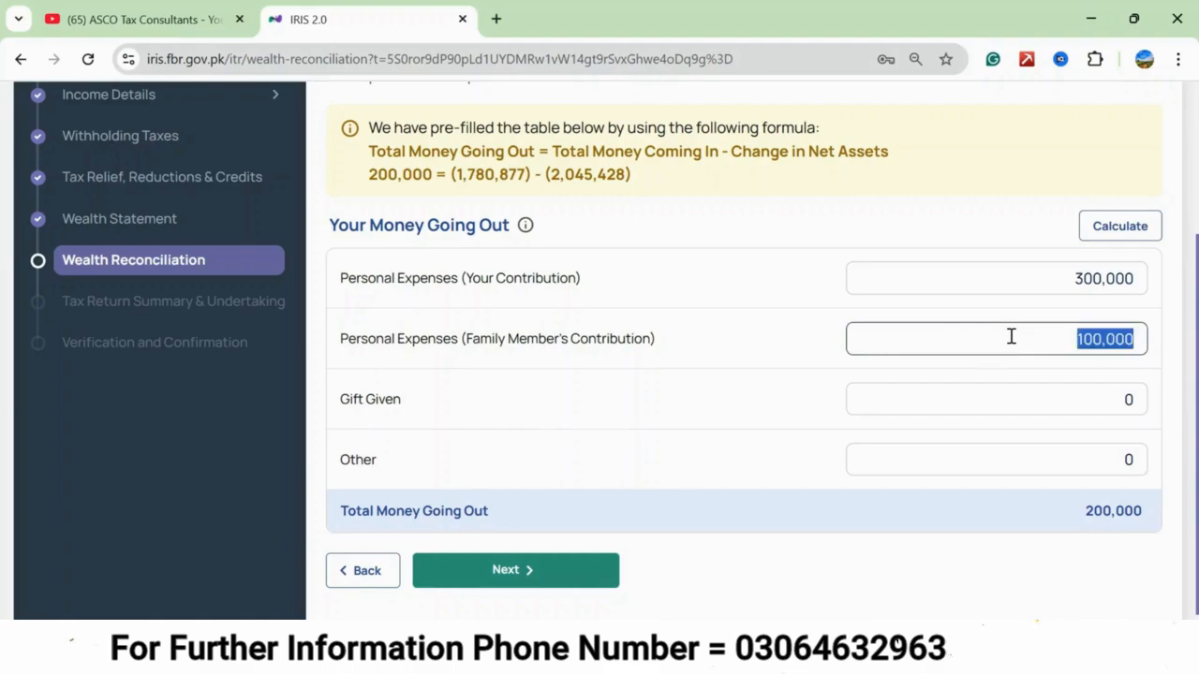
text(0)
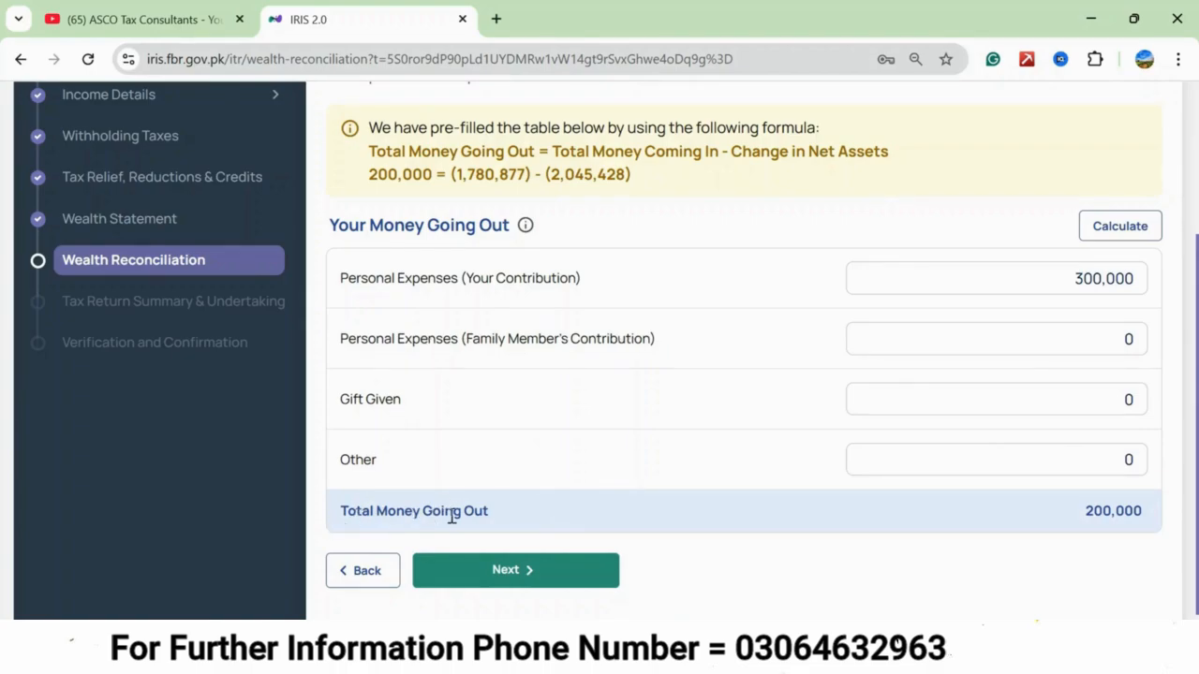
Recalculate the total money going out with the updated personal expenses.
click(1127, 236)
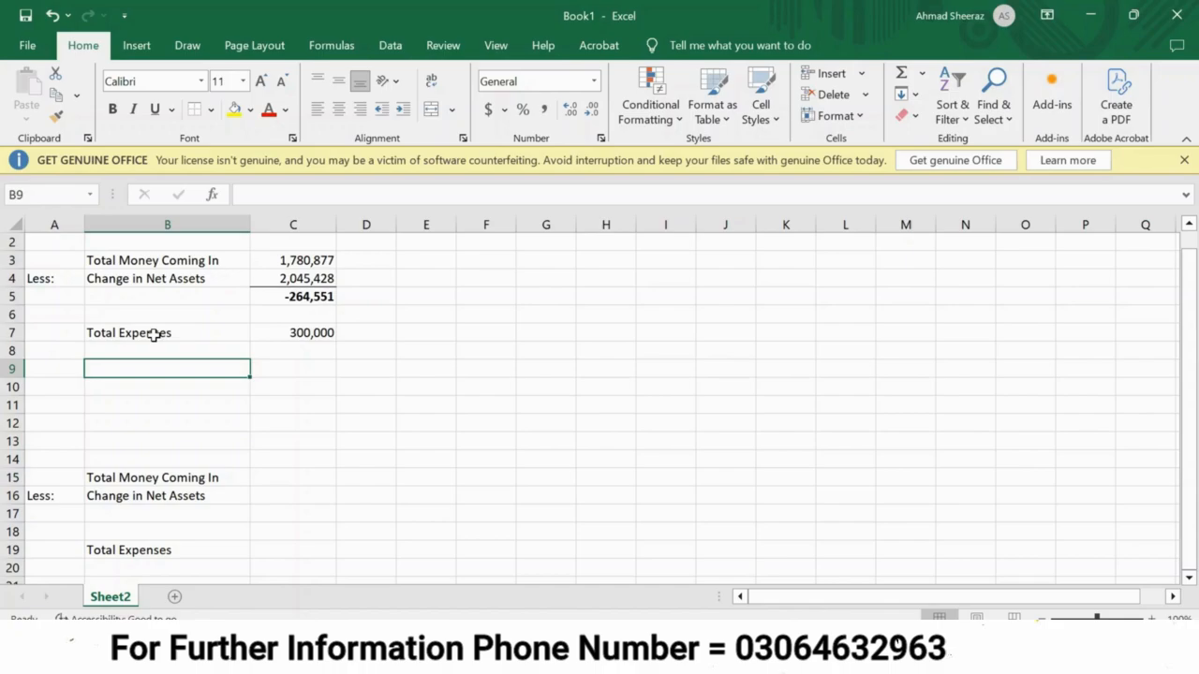
Compare the wealth statement's increase in net assets with the money coming in, change in net assets and expenses in the Excel sheet.
key(alt+Tab)
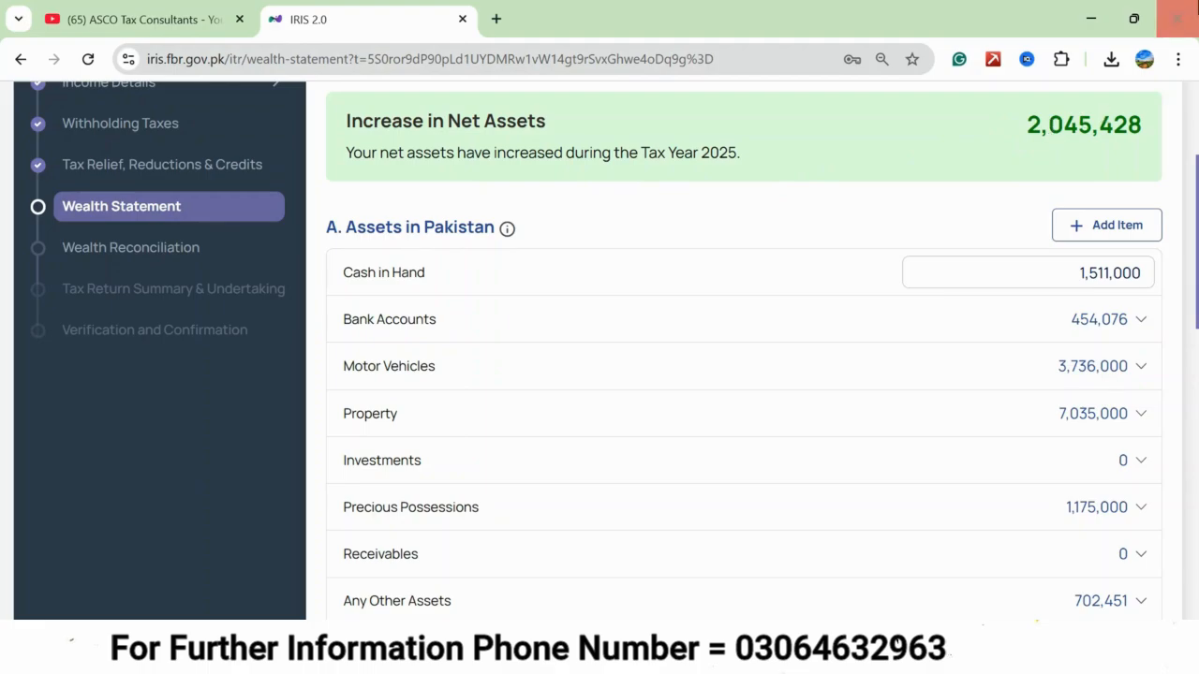
click(1090, 19)
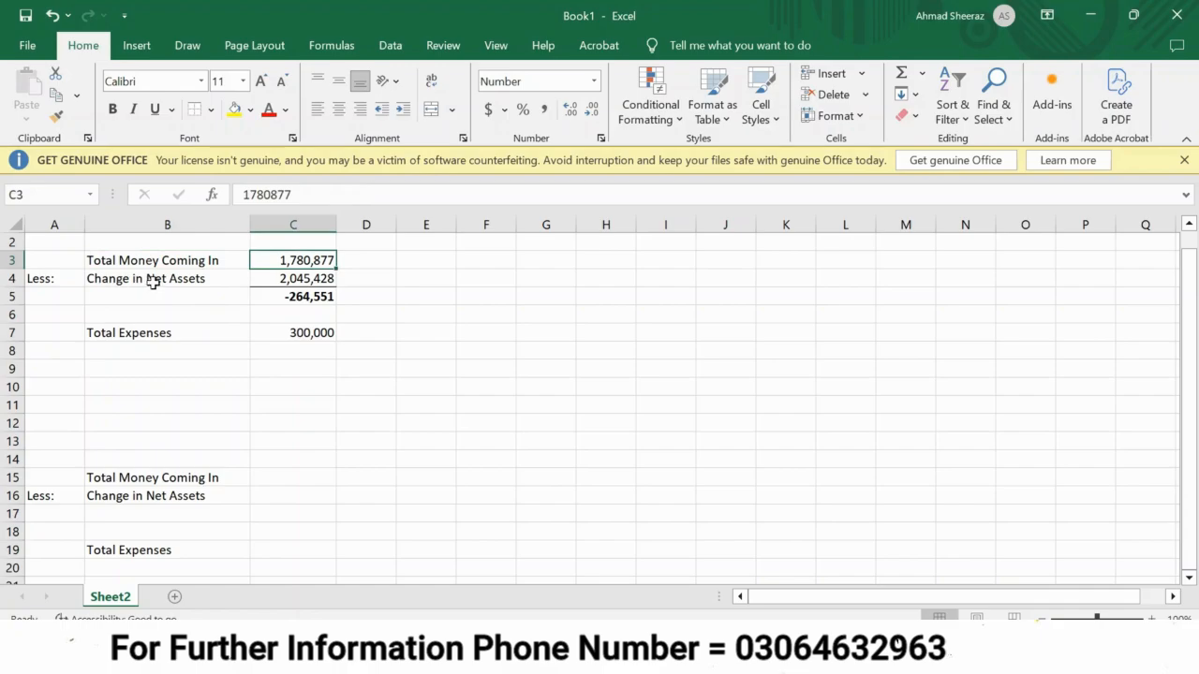
click(281, 282)
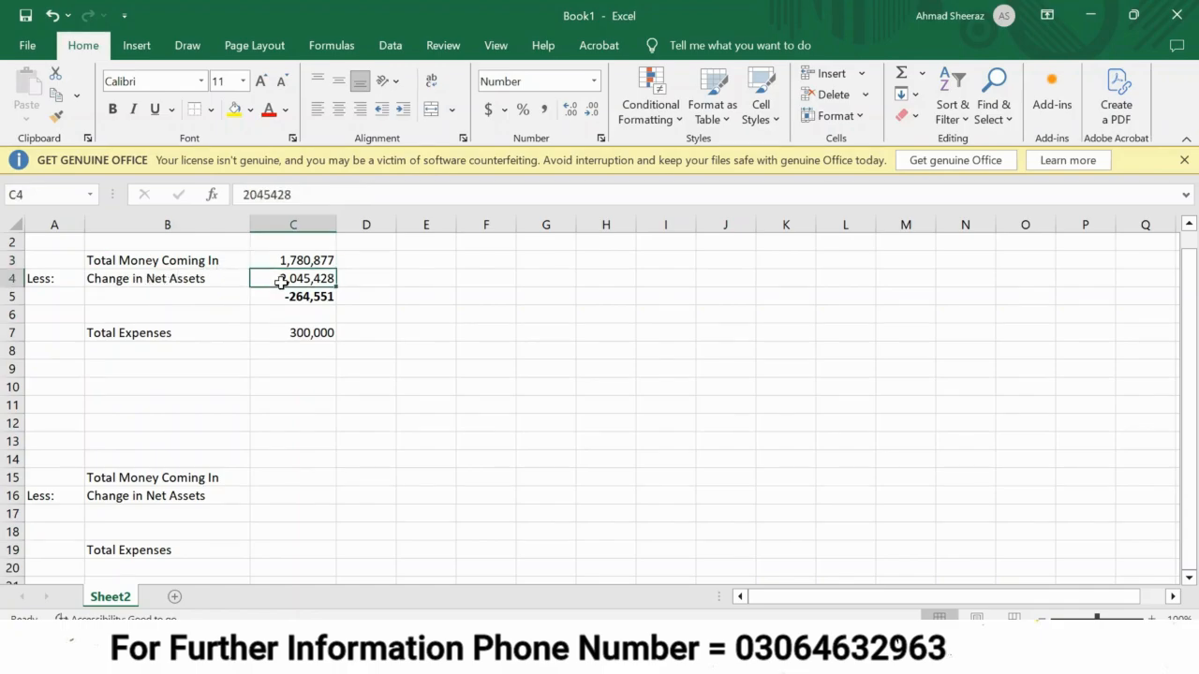
key(Down)
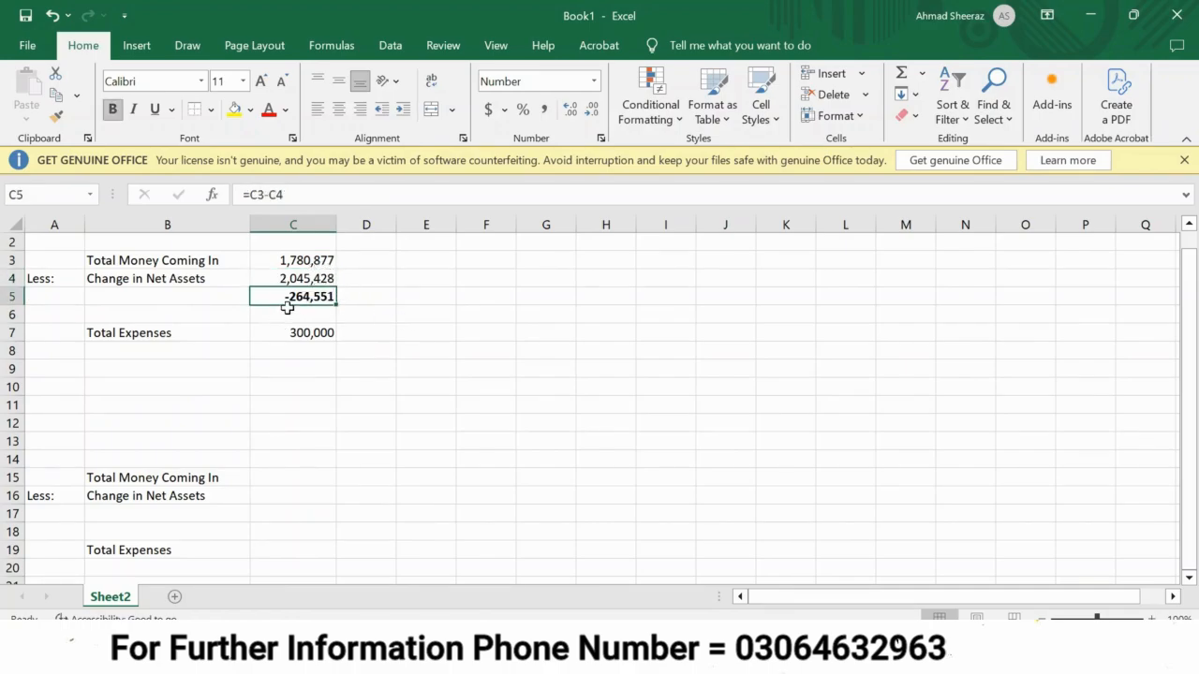
click(360, 282)
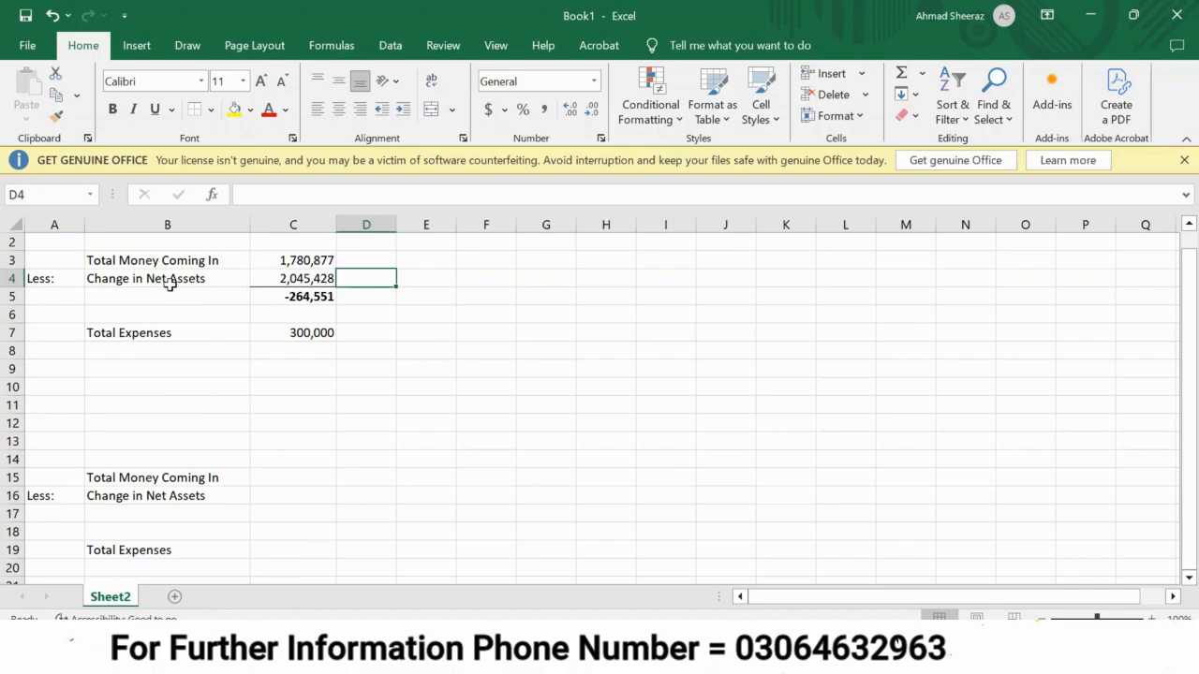
click(145, 339)
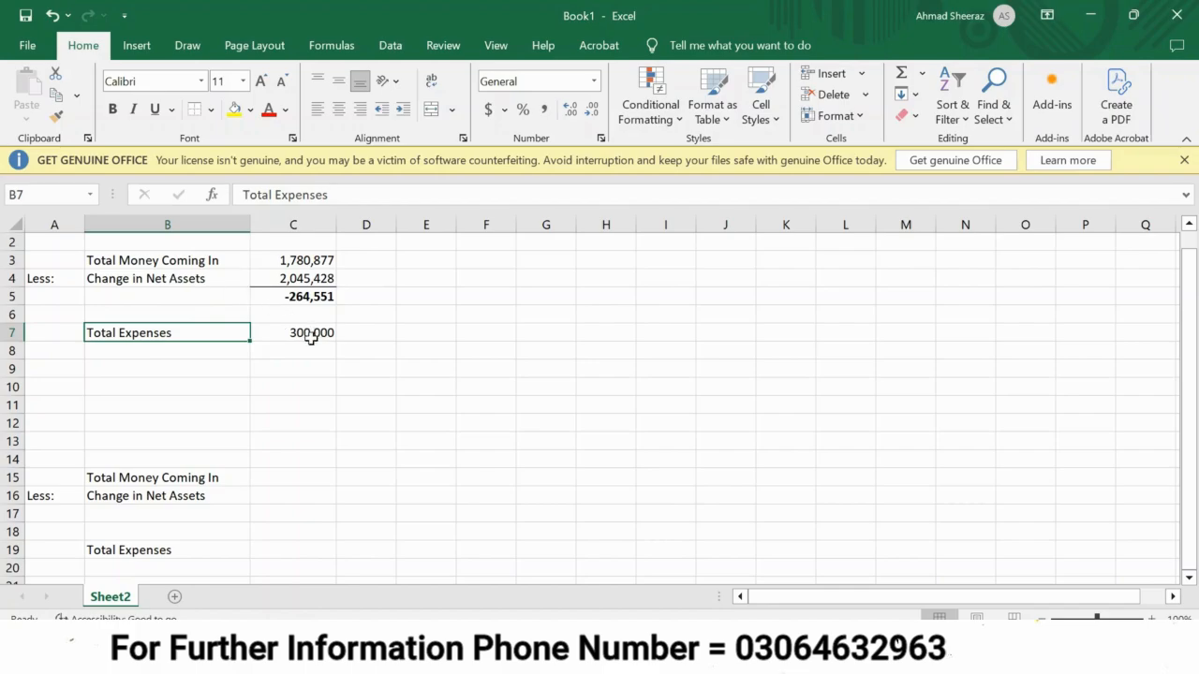
Copy the Total Money Coming In label and amount from B3:C3 to G3:H3 and fit column G to its contents.
click(486, 265)
key(Up)
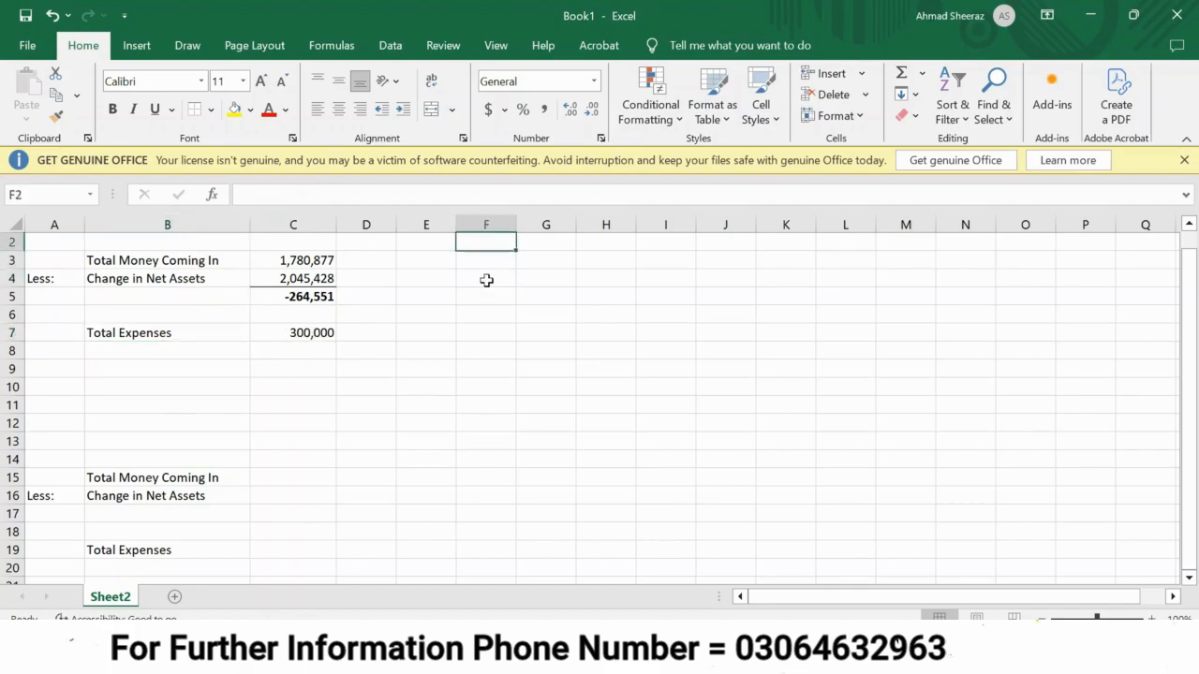
key(Left)
key(Left)
key(Left)
key(Left)
key(Left)
key(Down)
key(Right)
key(shift+Right)
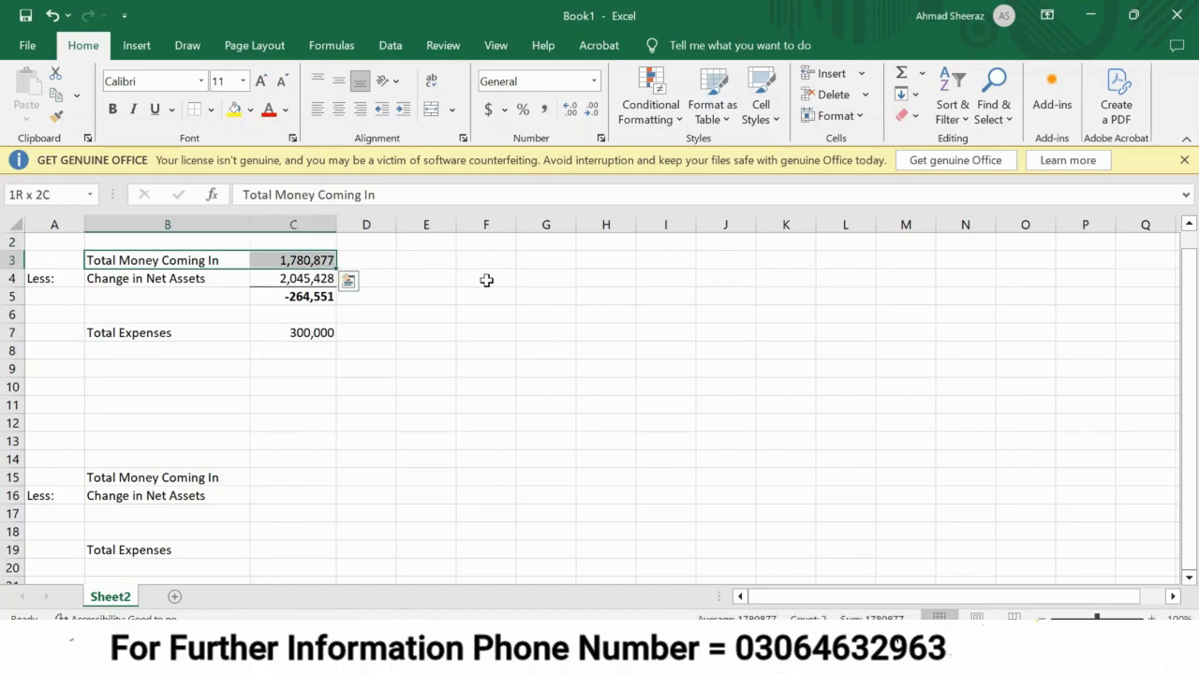
key(ctrl+c)
key(Right)
key(Right)
key(Right)
key(Right)
key(Right)
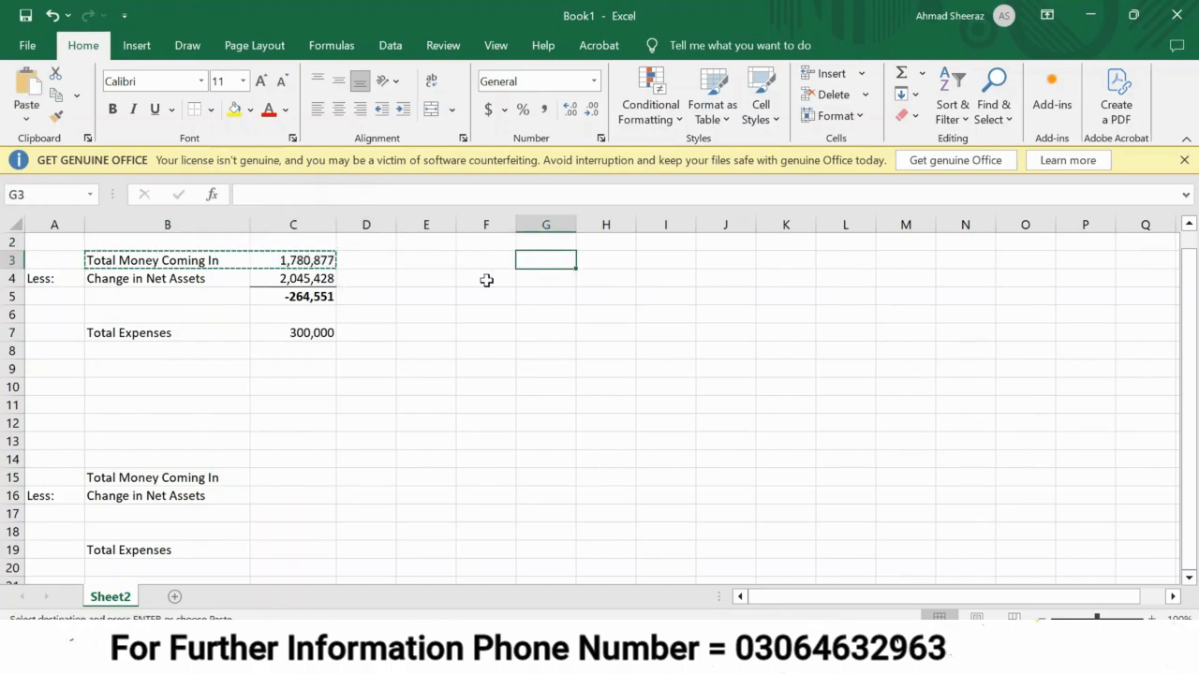
key(ctrl+v)
double_click(575, 225)
Add a deduction row in row 4 with "Less:" in F4, "expenses" in G4 and 300,000 in H4.
key(Down)
key(Left)
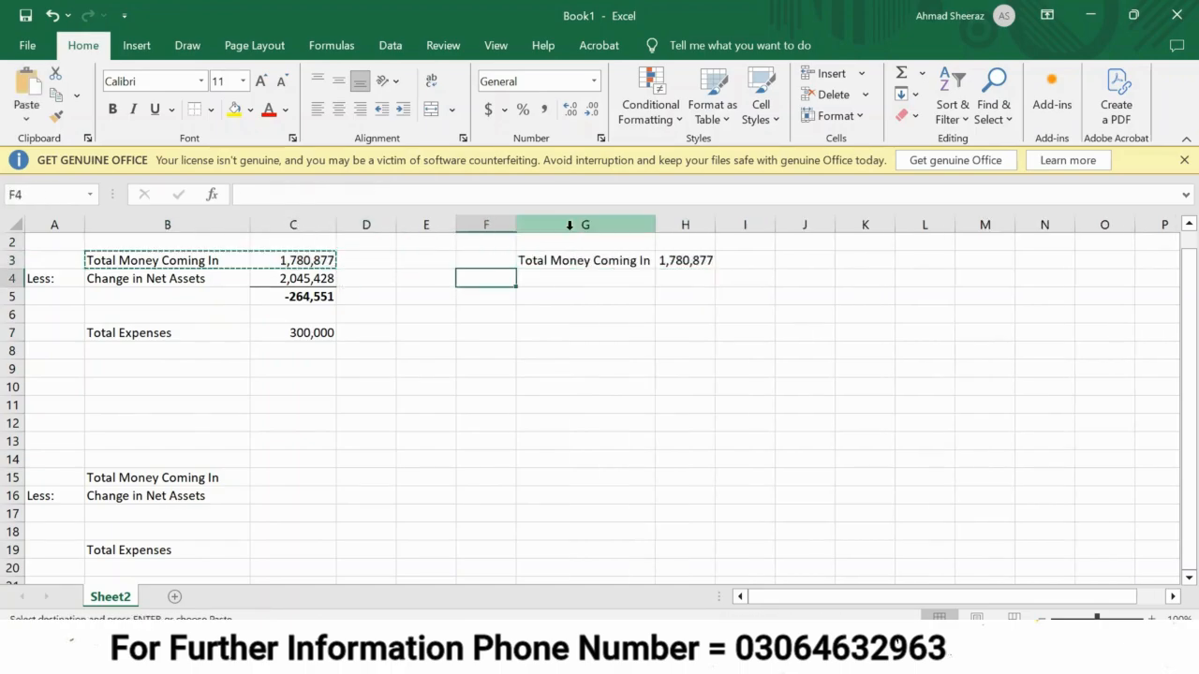
text(Les)
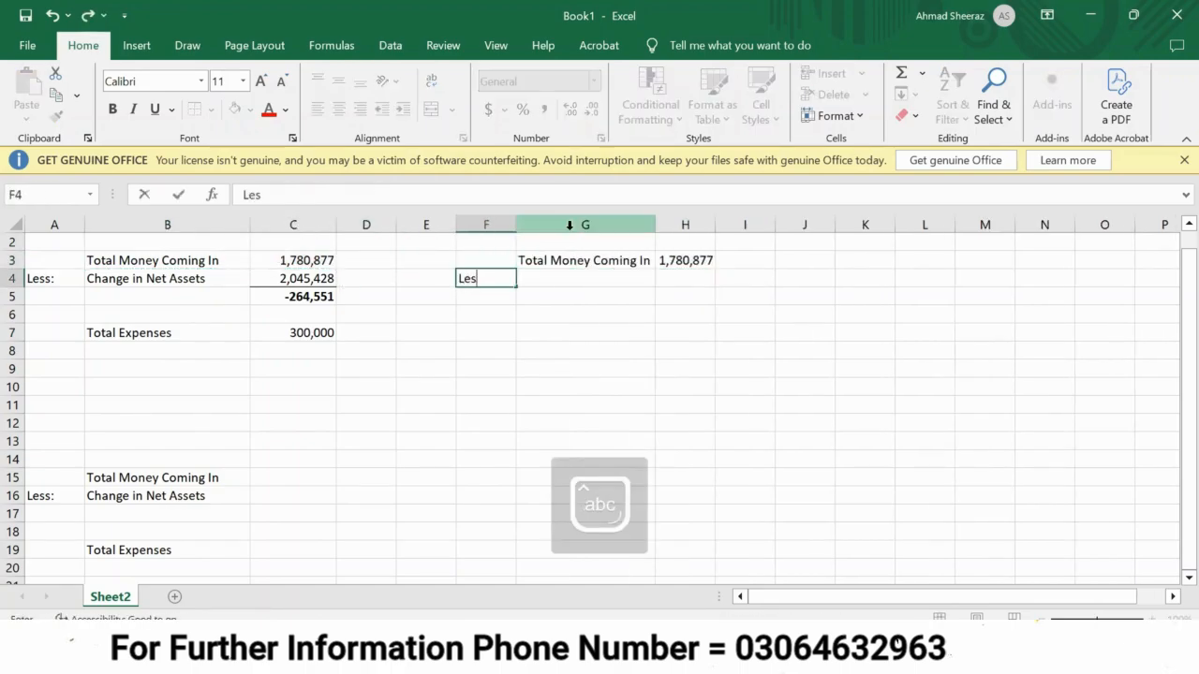
text(s:)
key(Right)
text(exp)
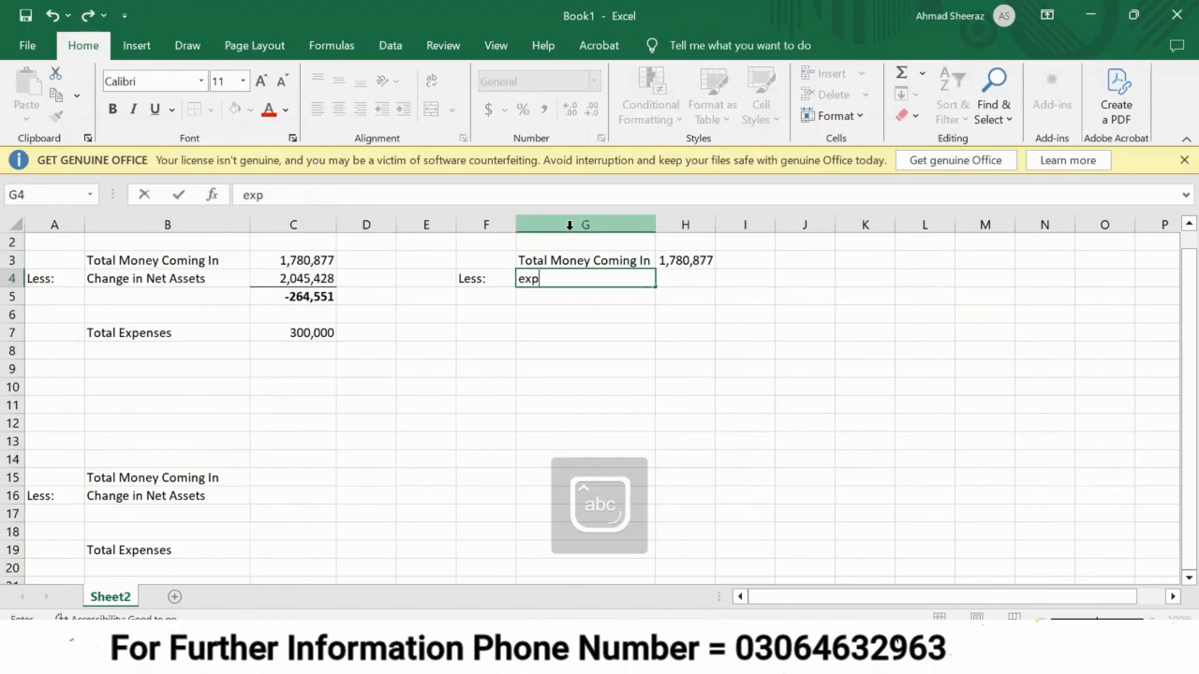
text(enses)
key(Right)
text(300,000)
key(Return)
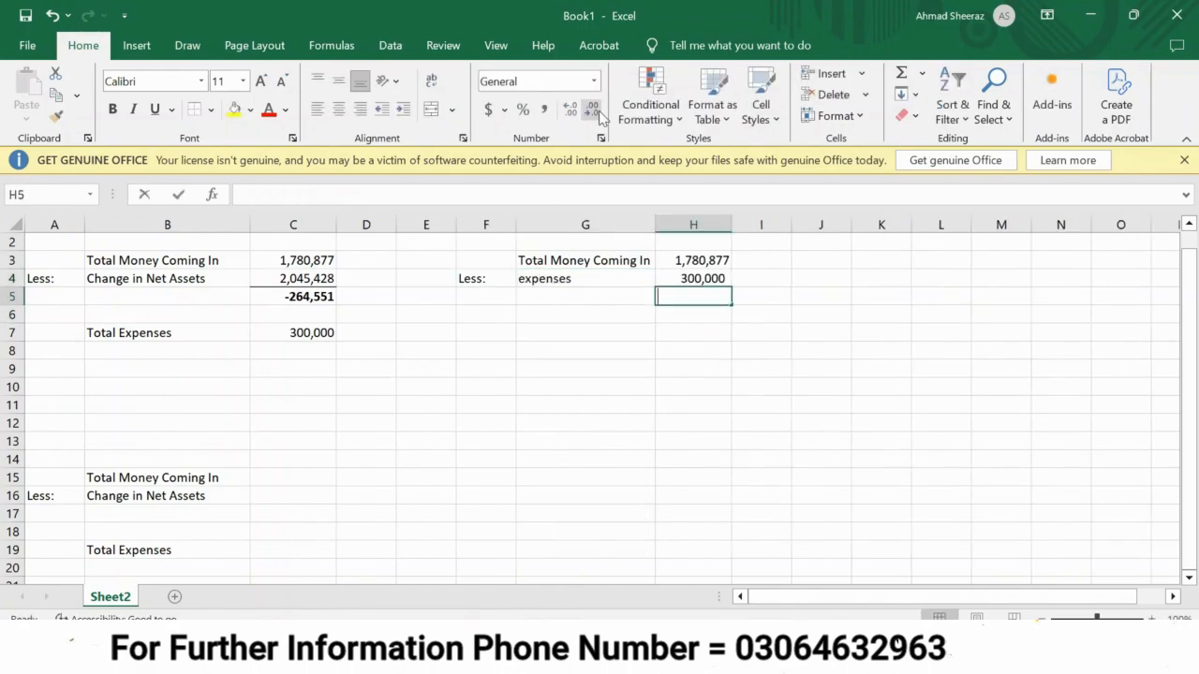
Calculate money coming in less expenses in H5 with the formula =H3-H4.
text(=)
key(Up)
key(Up)
text(-)
key(Up)
key(Return)
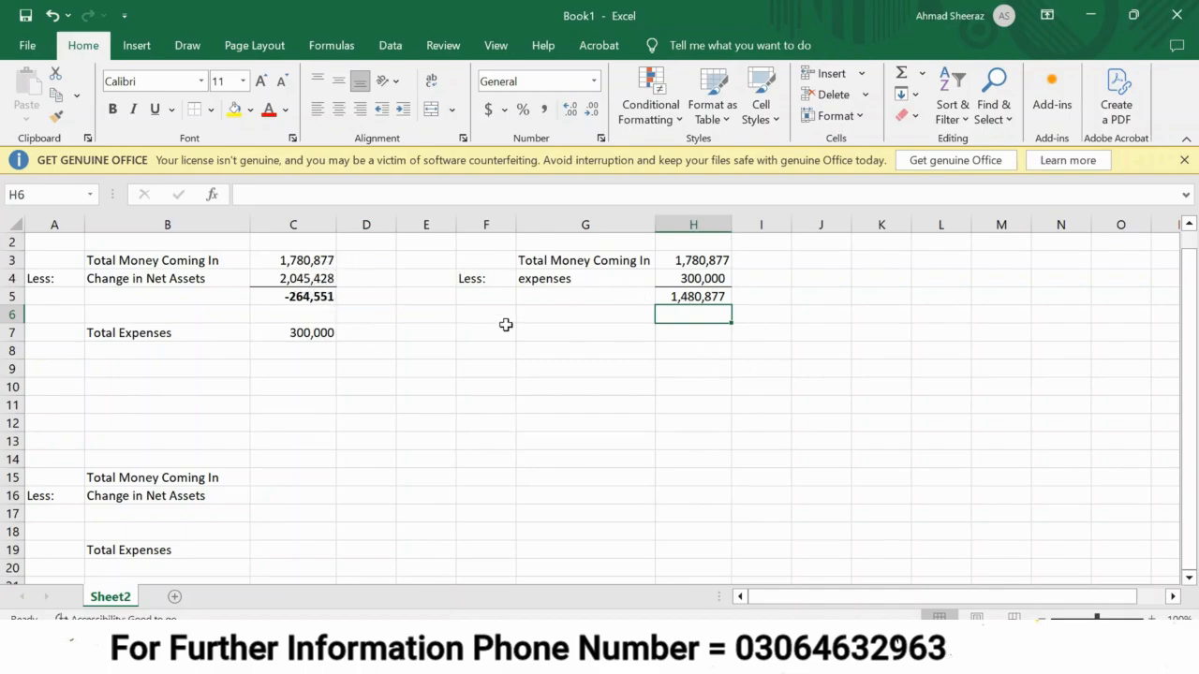
Calculate the excess of the change in net assets over the H5 result in H7 with =C4-H5.
click(692, 333)
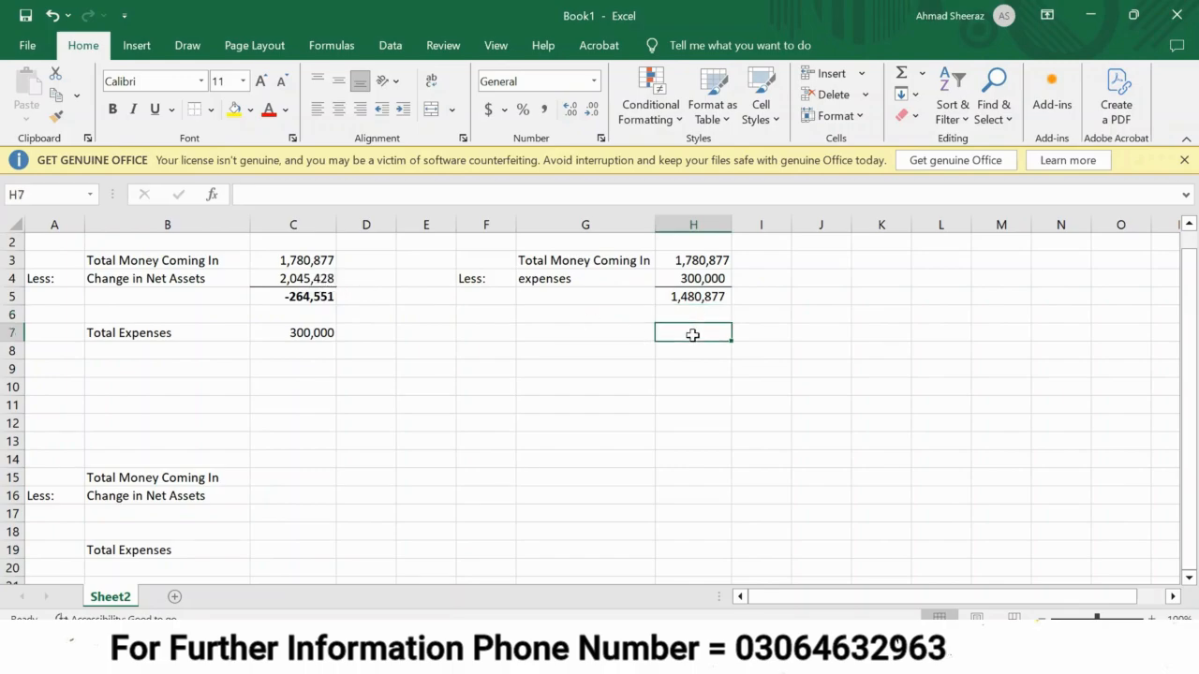
text(=)
key(Left)
key(Left)
key(Left)
key(Left)
key(Left)
key(Left)
key(Up)
key(Up)
key(Up)
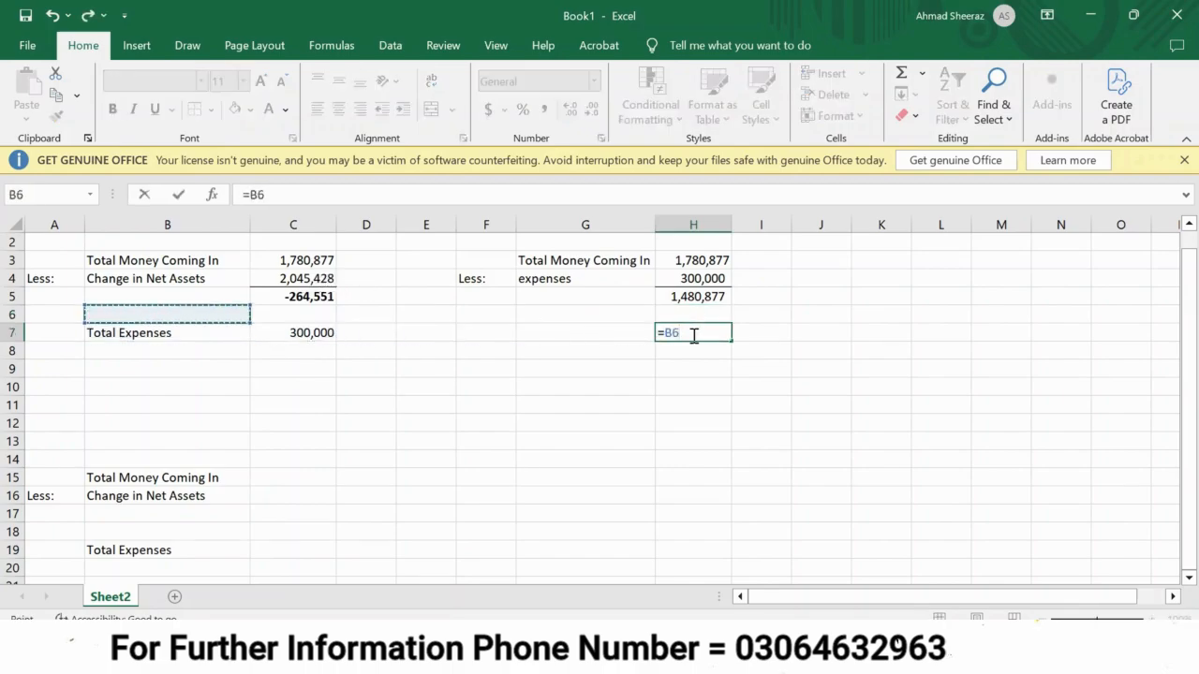
key(Right)
text(-)
key(Up)
key(Up)
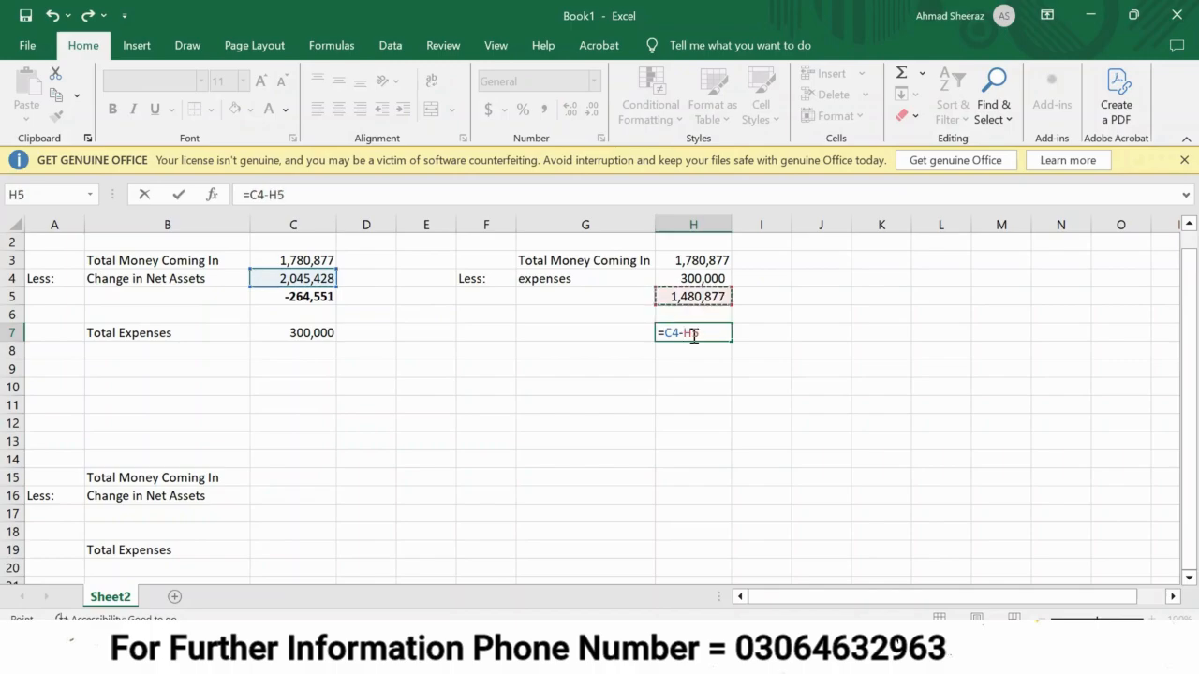
key(Return)
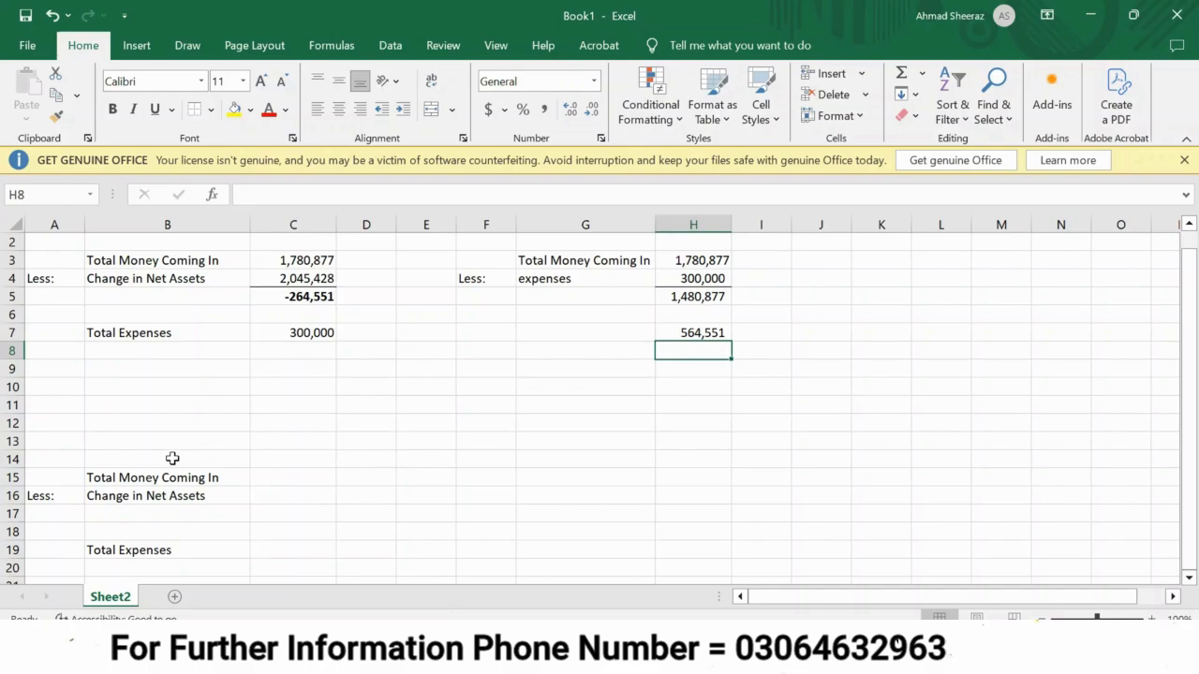
Fill the lower table by linking Total Money Coming In in C15 to C3 and Change in Net Assets in C16 to H5.
scroll(630, 335, down, 1)
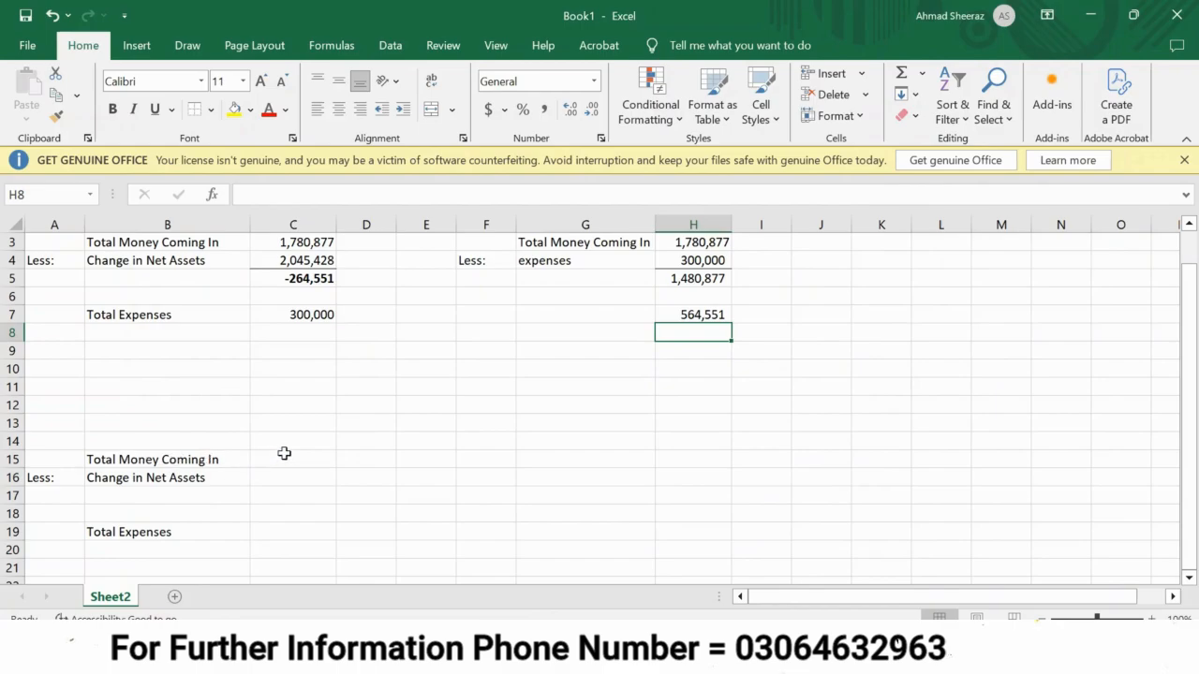
click(285, 456)
text(=)
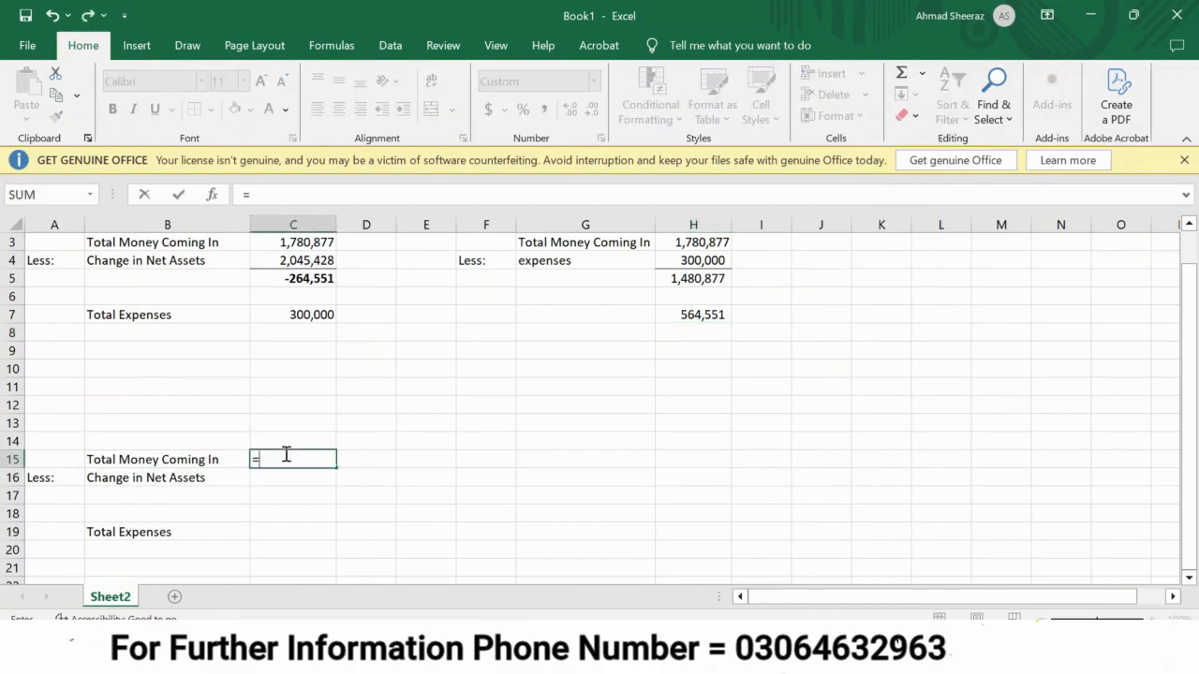
click(309, 244)
key(Return)
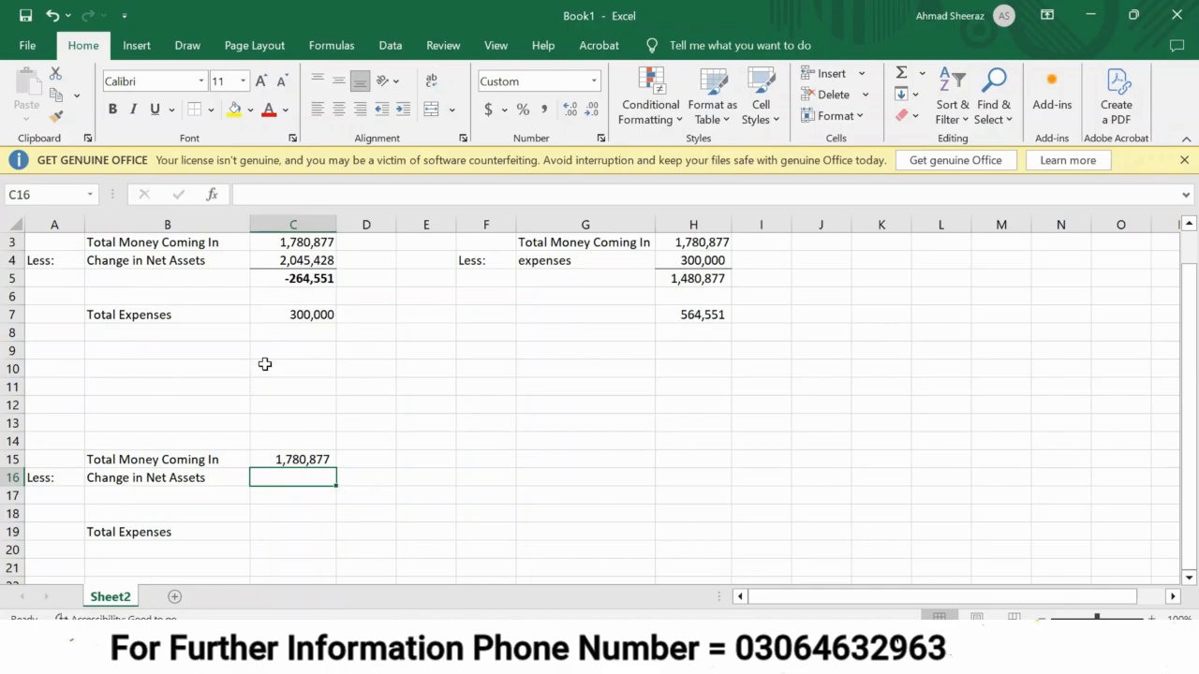
text(=)
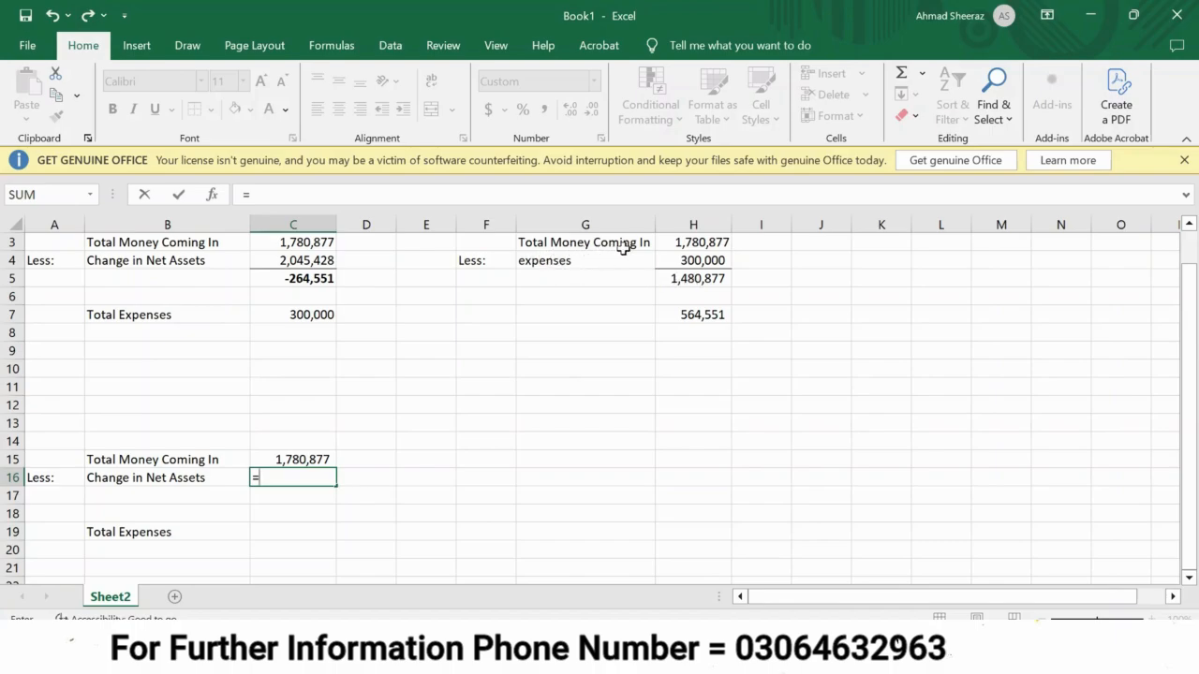
click(685, 279)
key(Return)
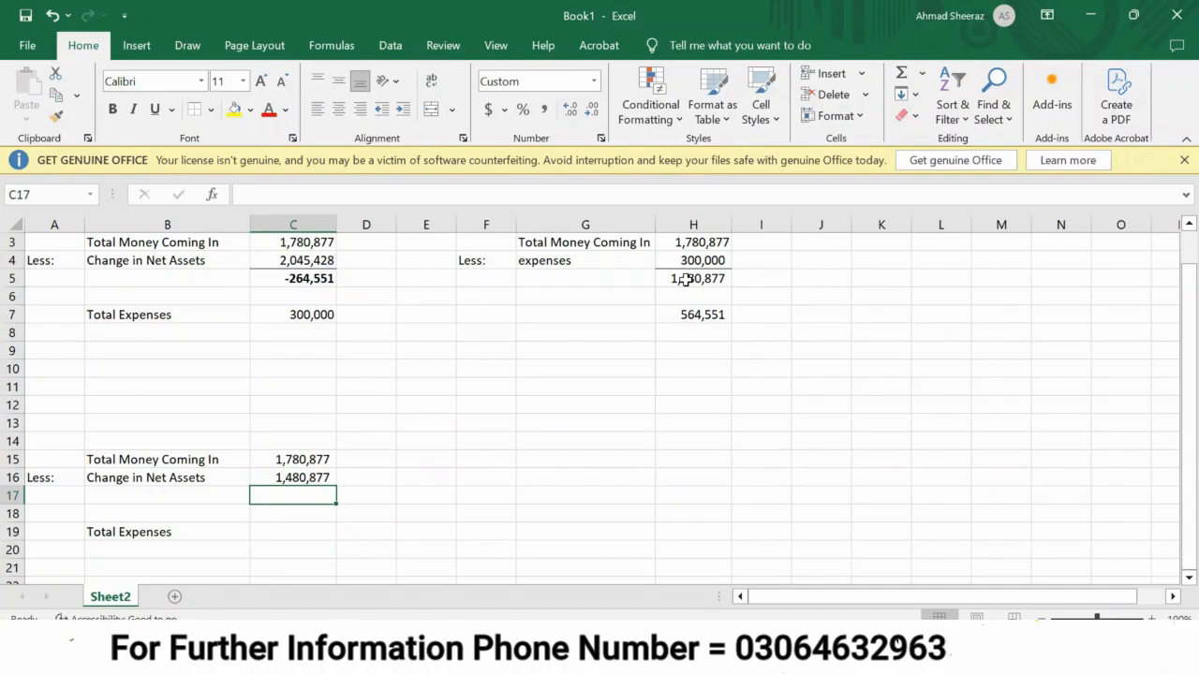
Add a border line between C16 and C17 and calculate the difference in C17 with =C15-C16.
click(298, 532)
key(Up)
key(Up)
key(alt+h)
key(b)
key(Escape)
text(=)
key(Up)
key(Up)
text(-)
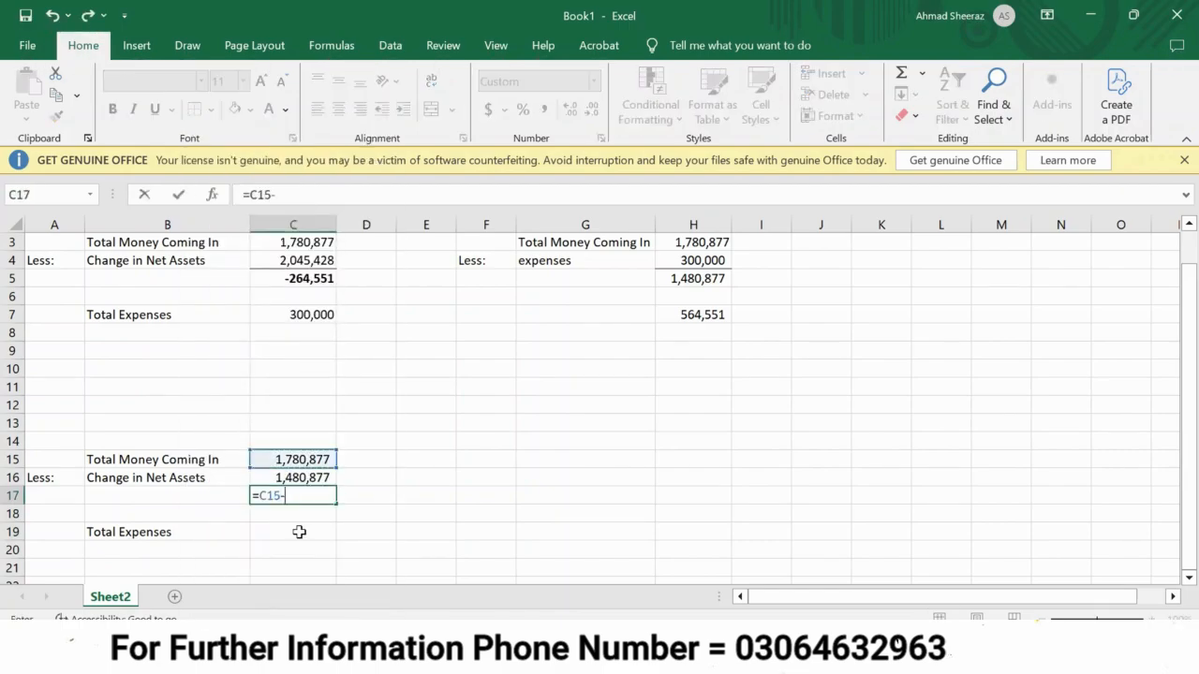
key(Up)
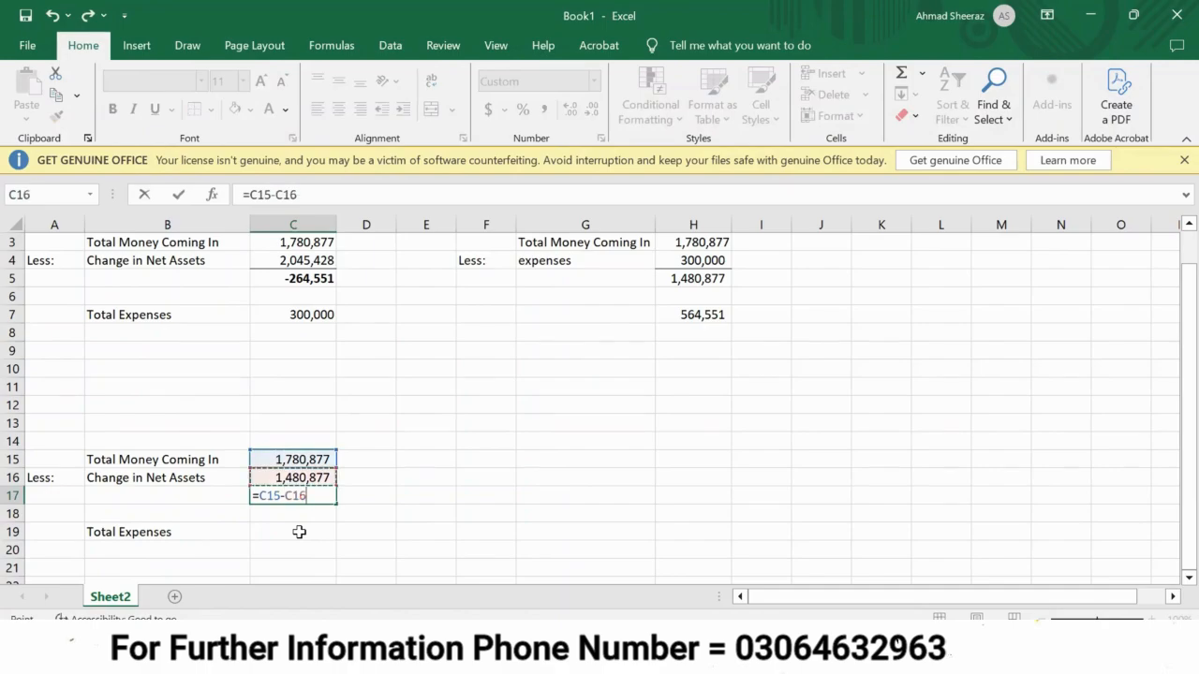
key(Return)
Set the lower table's Total Expenses in C19 to 300,000.
click(298, 532)
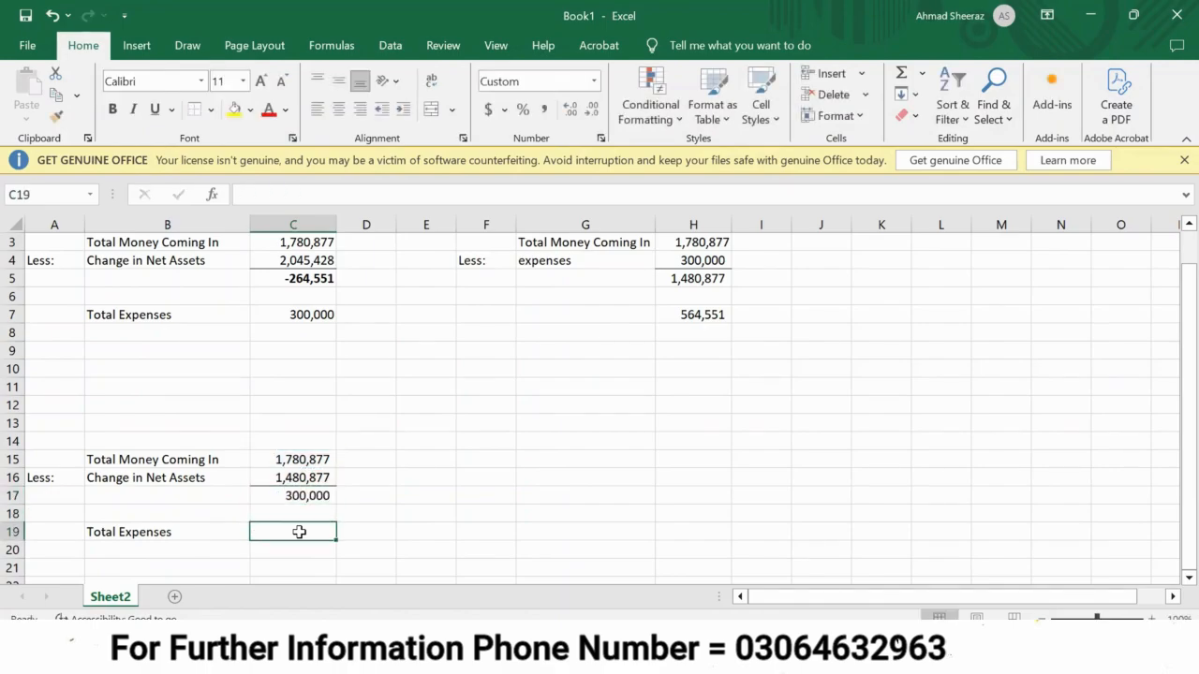
text(300000)
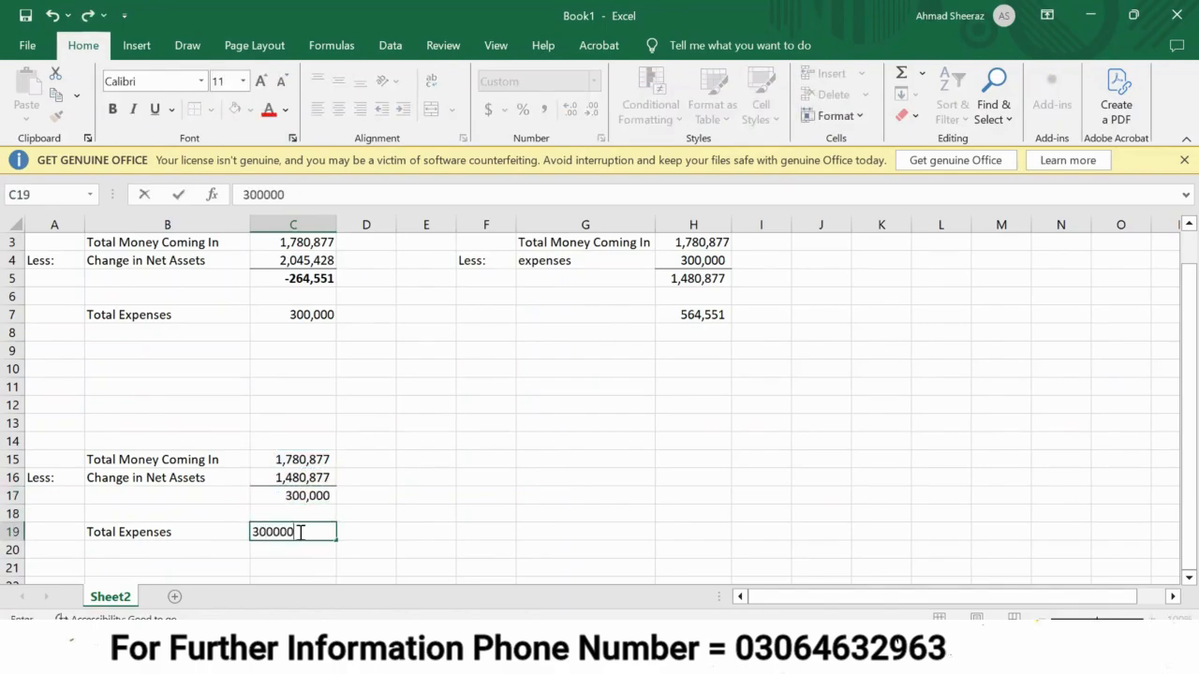
key(Return)
key(Return)
Calculate the unreconciled difference in C21 by subtracting the total expenses in C19 from C17.
text(=)
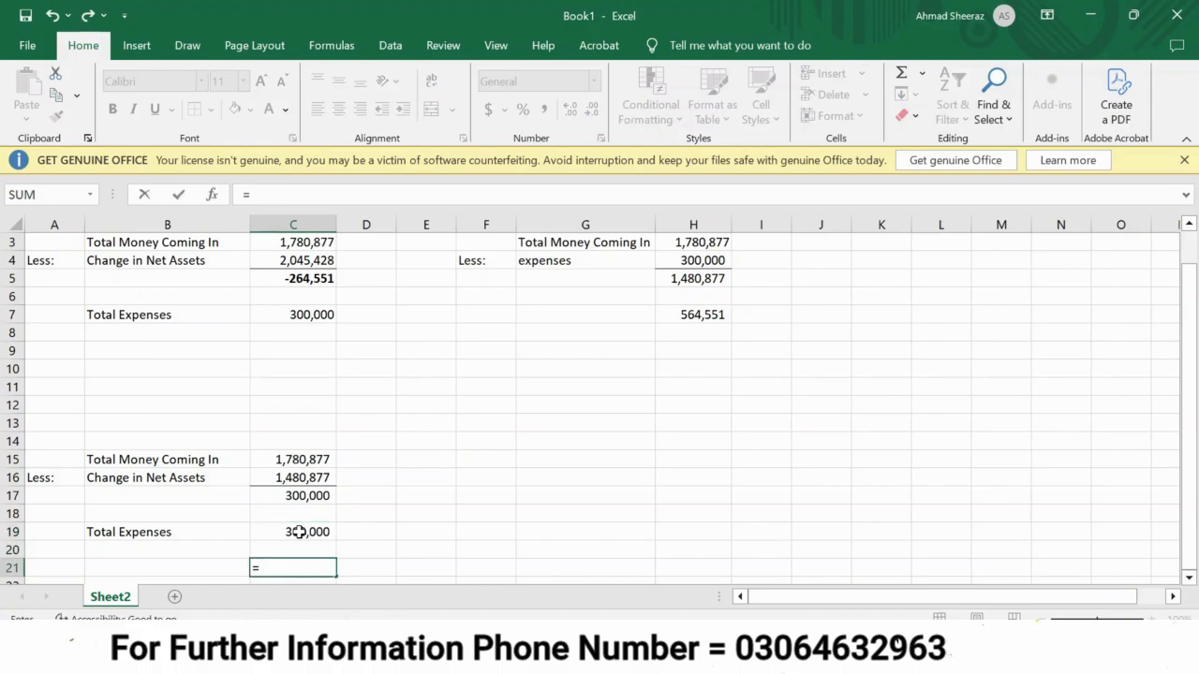
key(Up)
key(Up)
key(Up)
key(Up)
text(-)
key(Up)
key(Up)
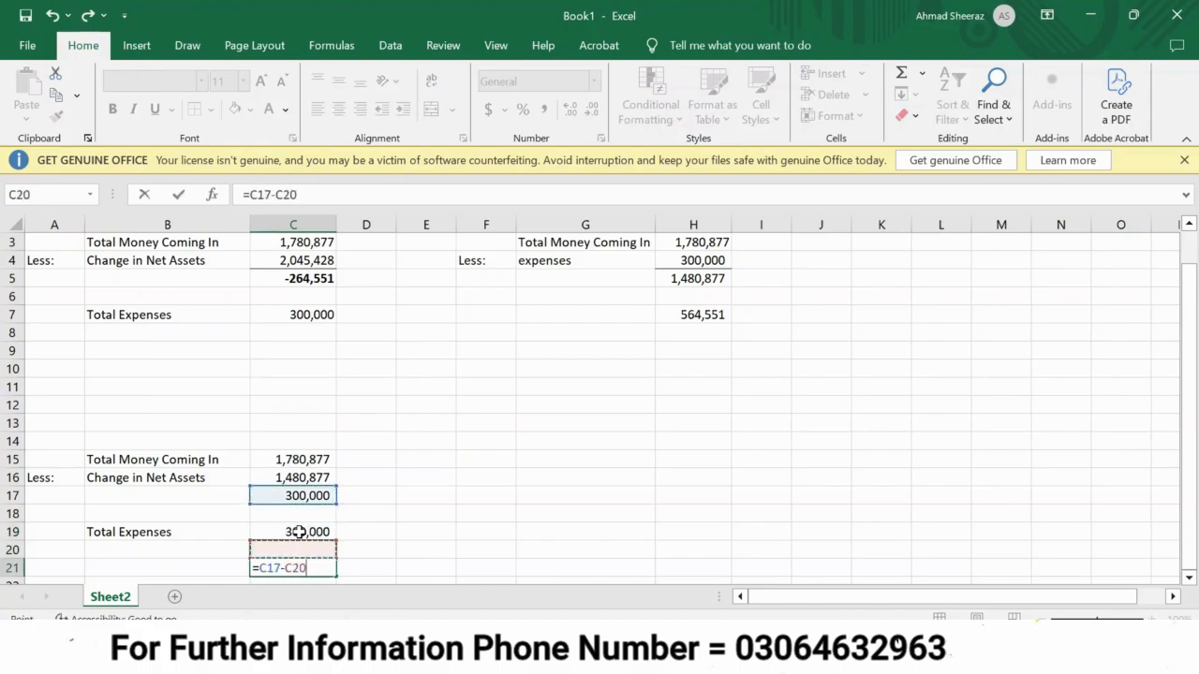
key(Return)
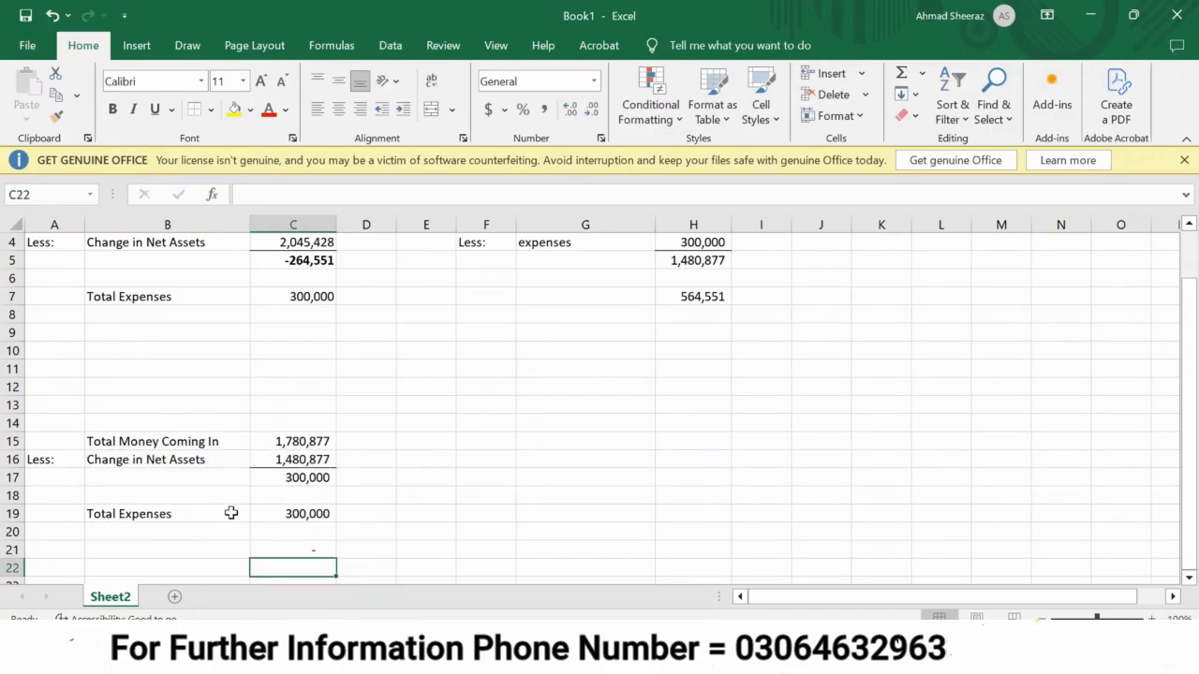
Beside the lower table, link E17 to the upper Change in Net Assets in C4 and E18 to the lower one in C16.
scroll(346, 474, up, 1)
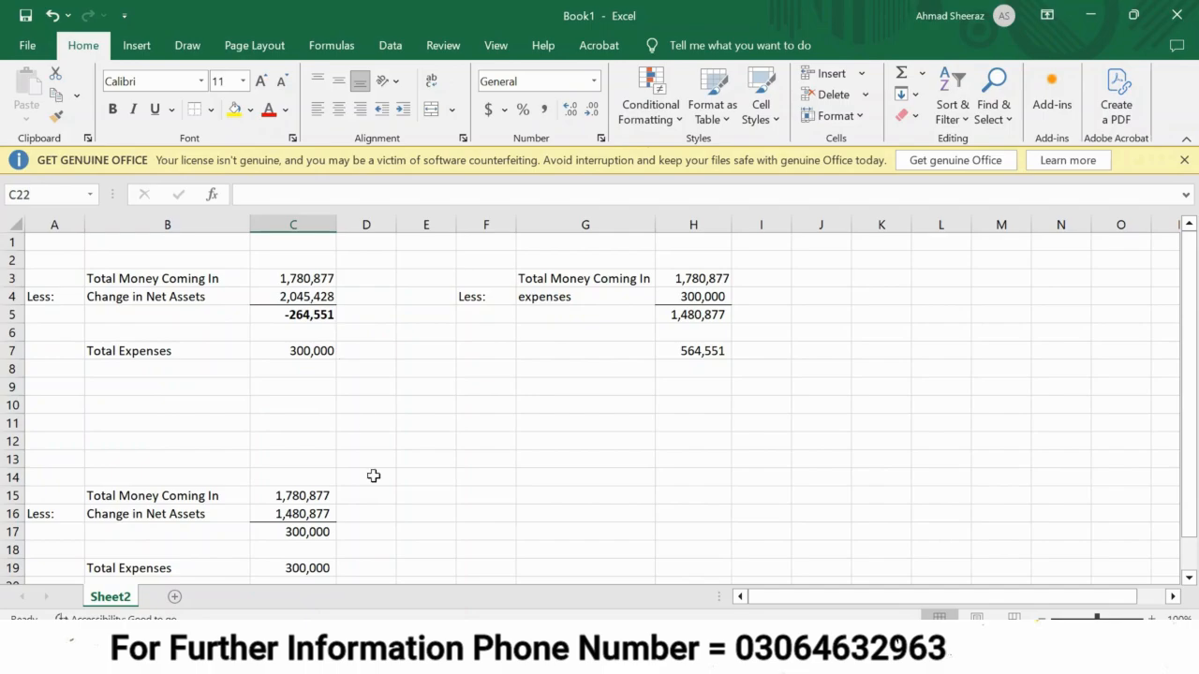
scroll(347, 505, down, 1)
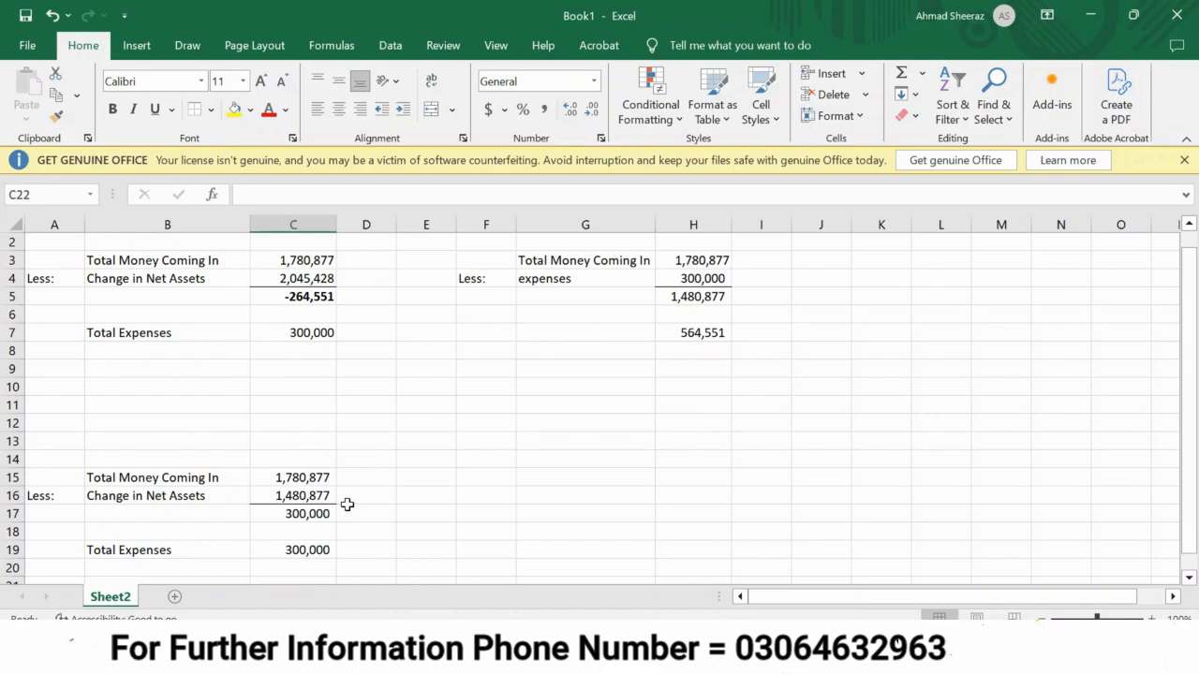
click(418, 508)
text(=)
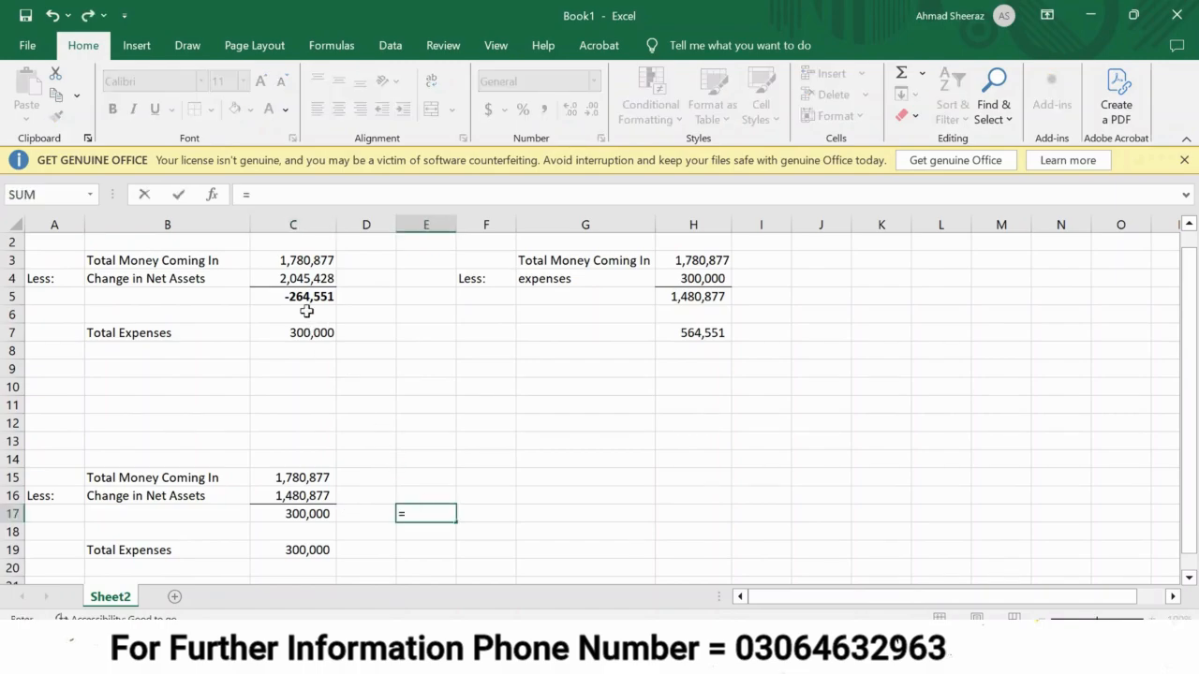
click(319, 279)
key(Return)
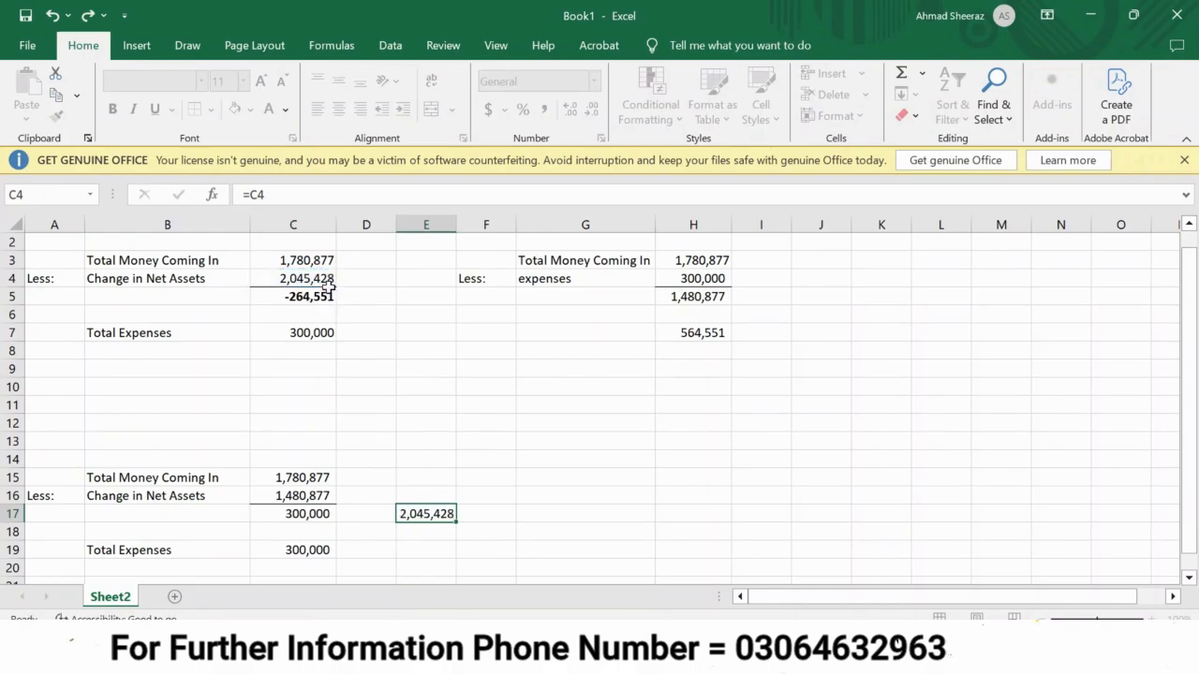
text(=)
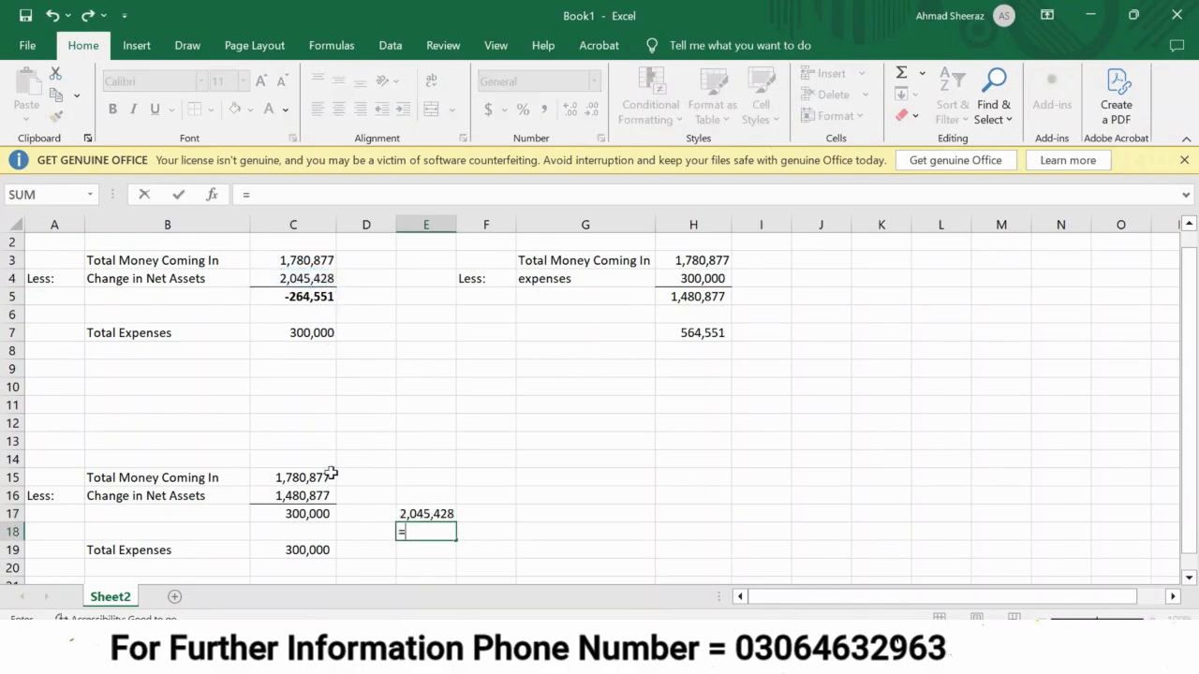
click(293, 498)
key(Return)
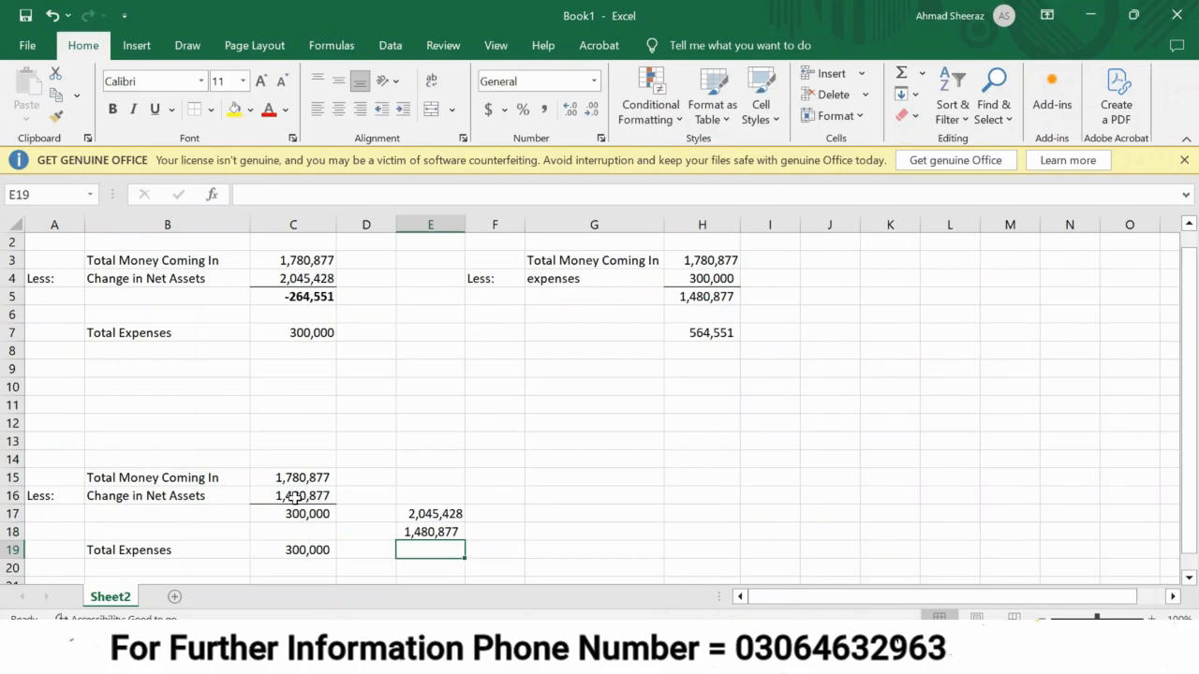
Calculate the net asset difference in E19 with =E17-E18 and make the result bold.
text(=)
key(Up)
key(Up)
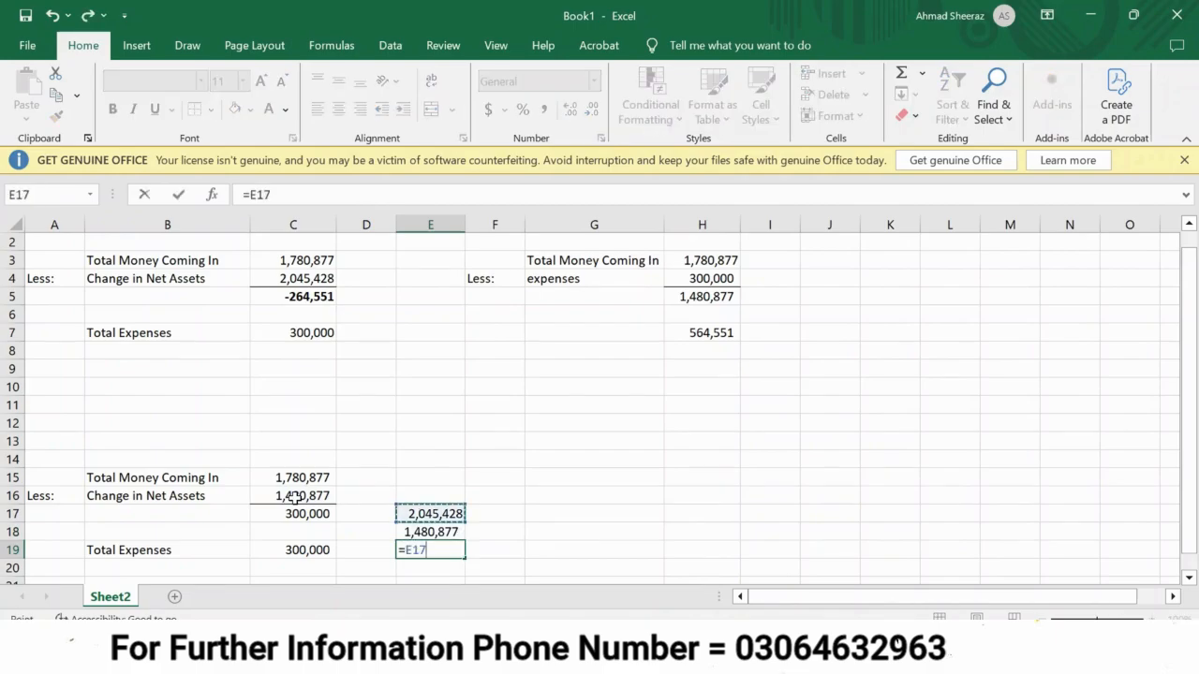
text(-)
key(Up)
key(Return)
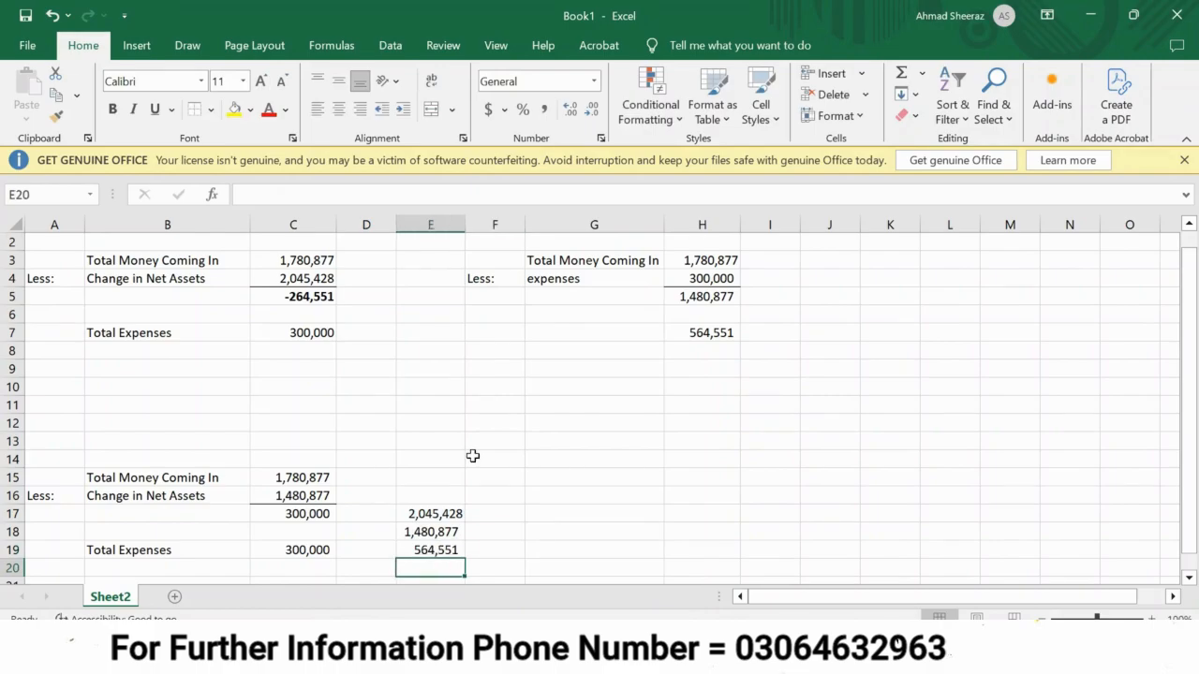
click(447, 550)
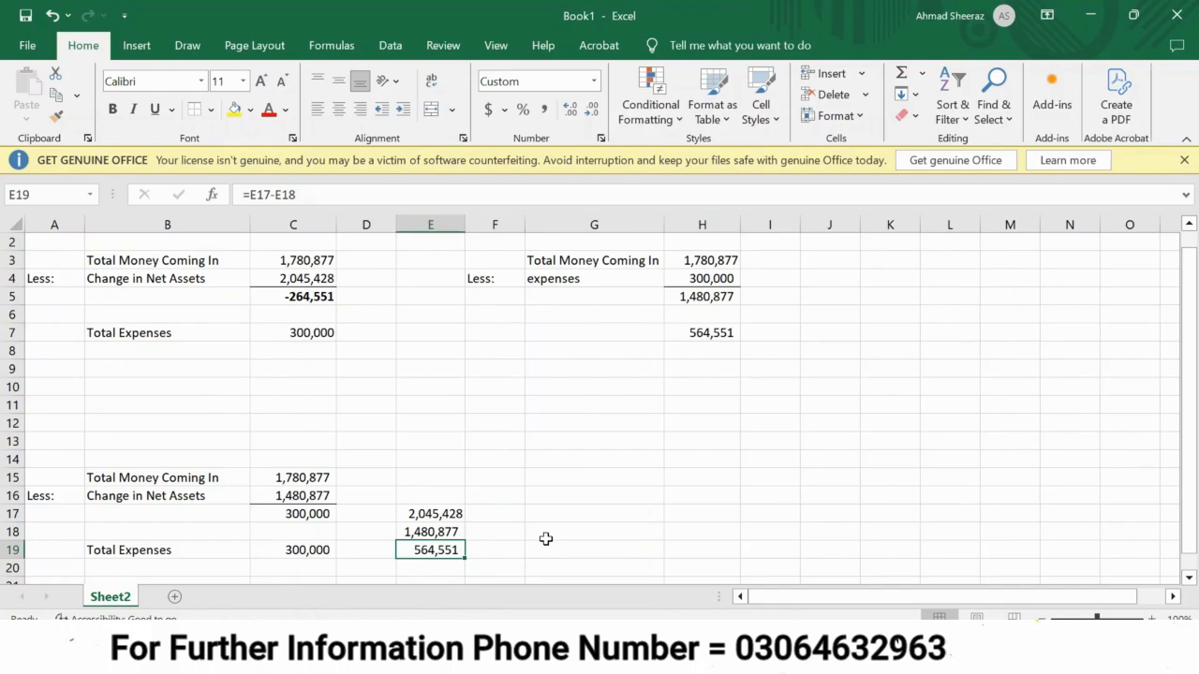
key(ctrl+b)
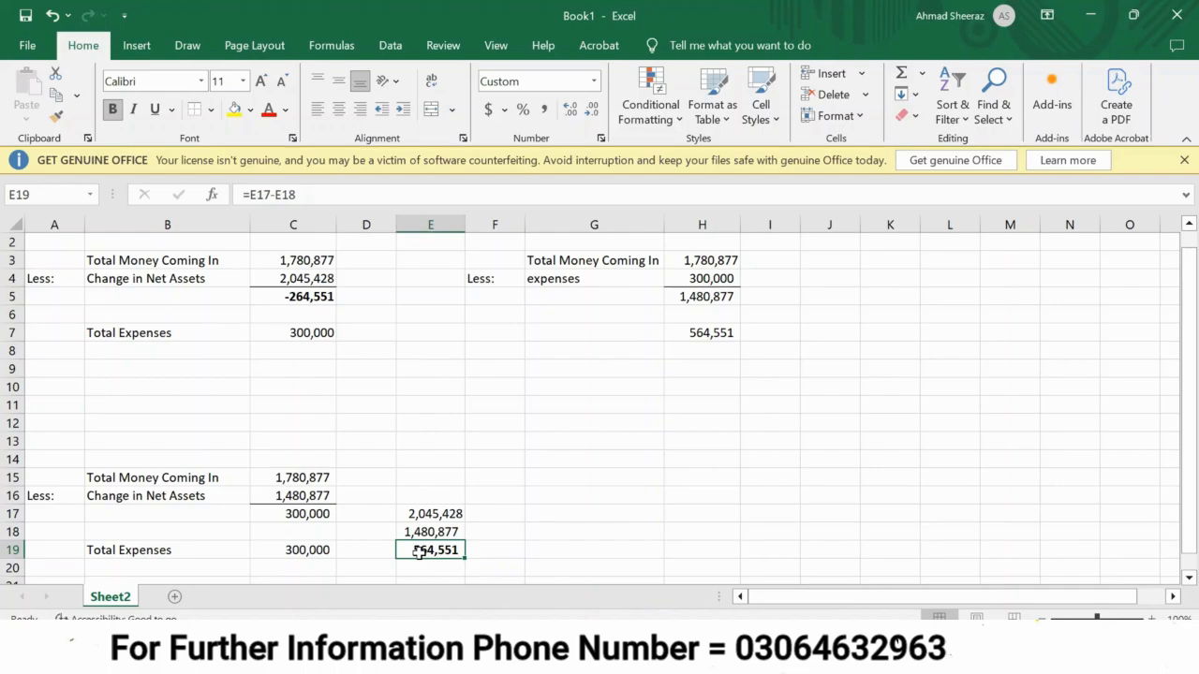
Copy the Cash in Hand amount from the IRIS wealth statement into G22 in Excel and label it "cash in hand" in E22.
key(alt+Tab)
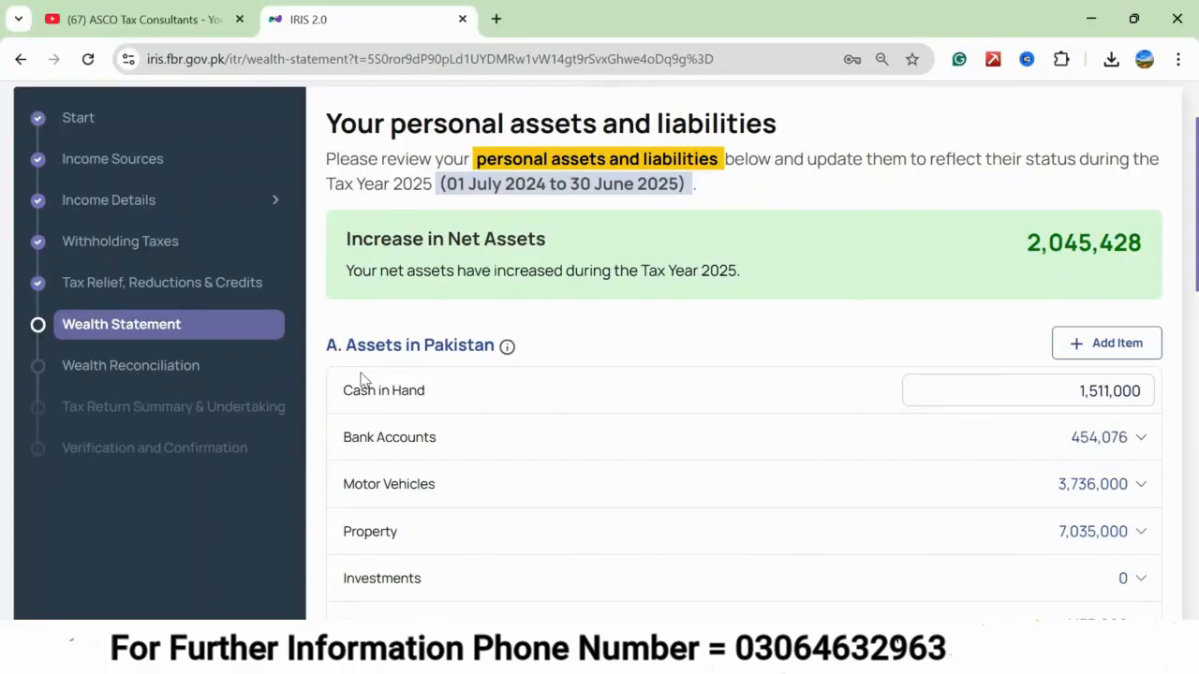
click(1082, 396)
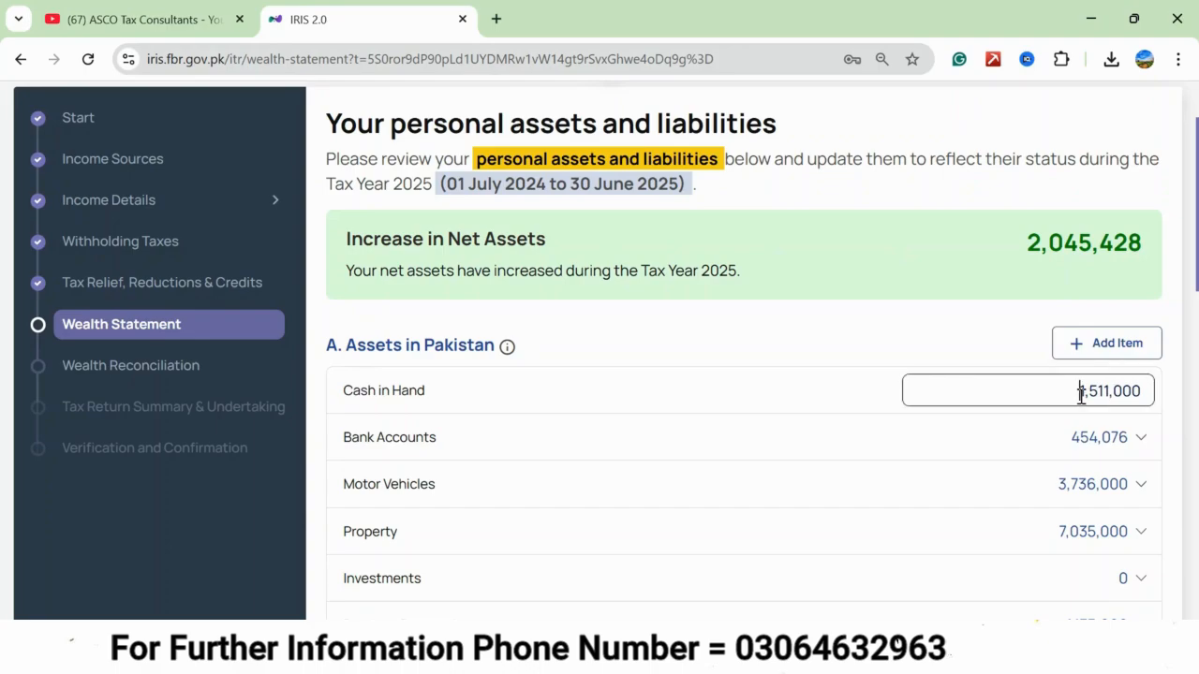
key(ctrl+a)
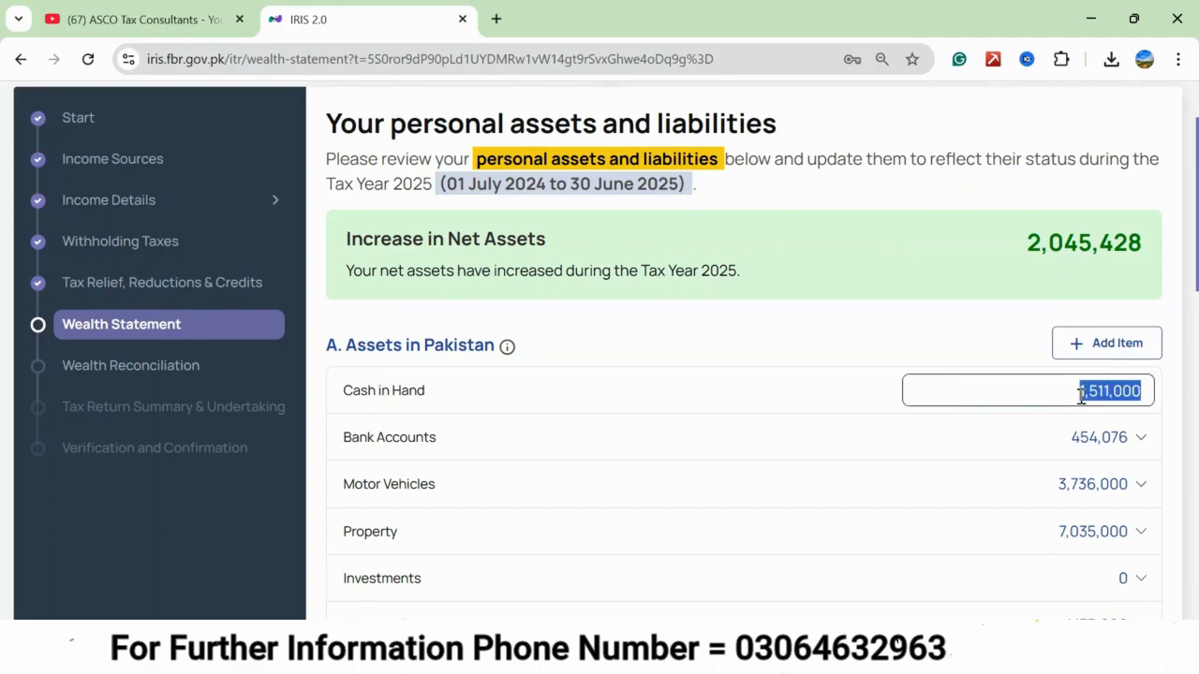
key(alt+Tab)
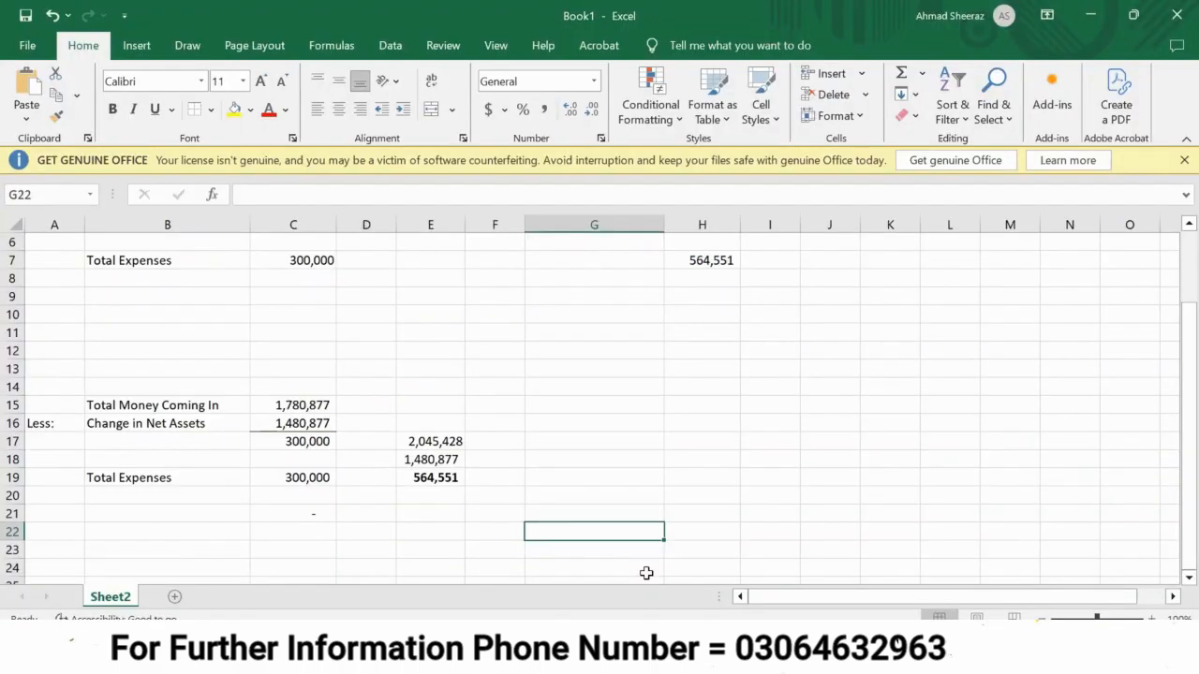
key(ctrl+v)
key(Left)
key(Left)
text(cash in hand)
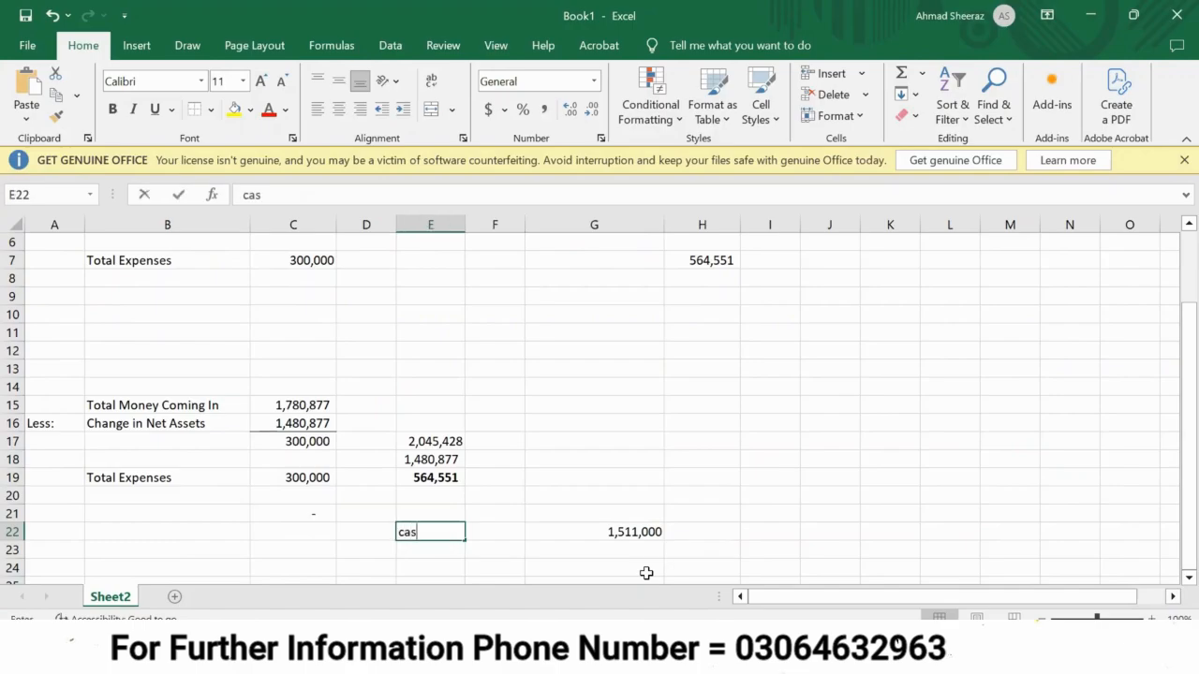
key(Return)
Calculate the adjusted cash in hand in G23 with =G22-E19.
key(Right)
key(Right)
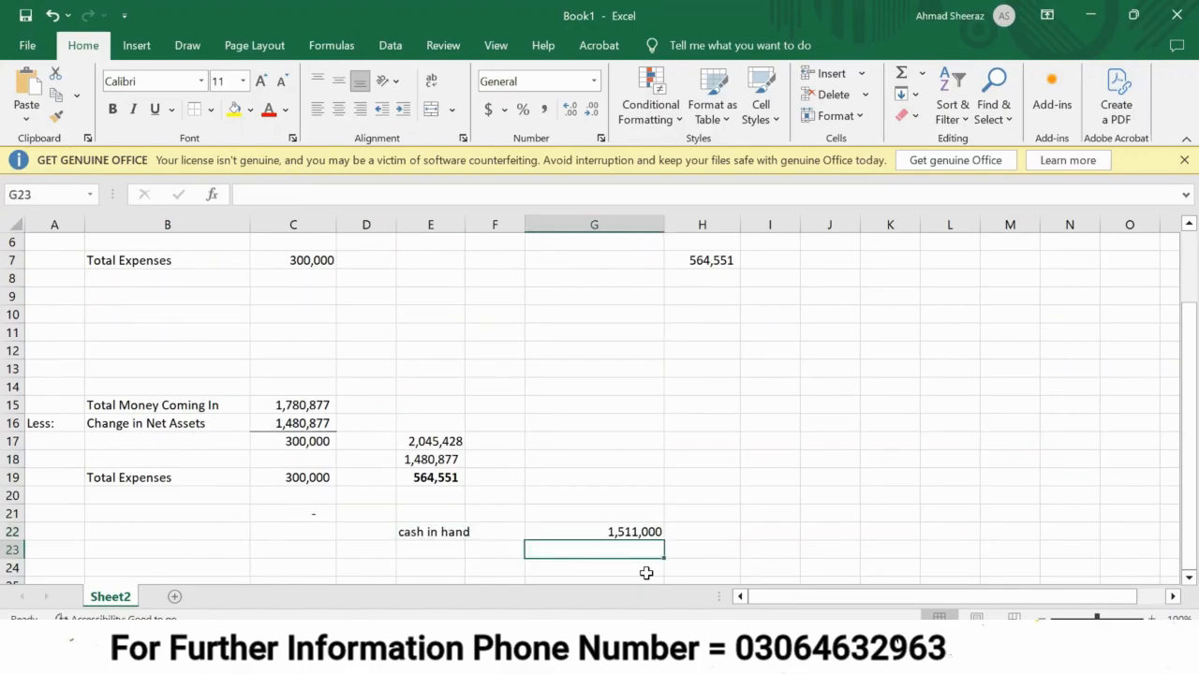
key(Right)
key(Left)
text(=)
key(Up)
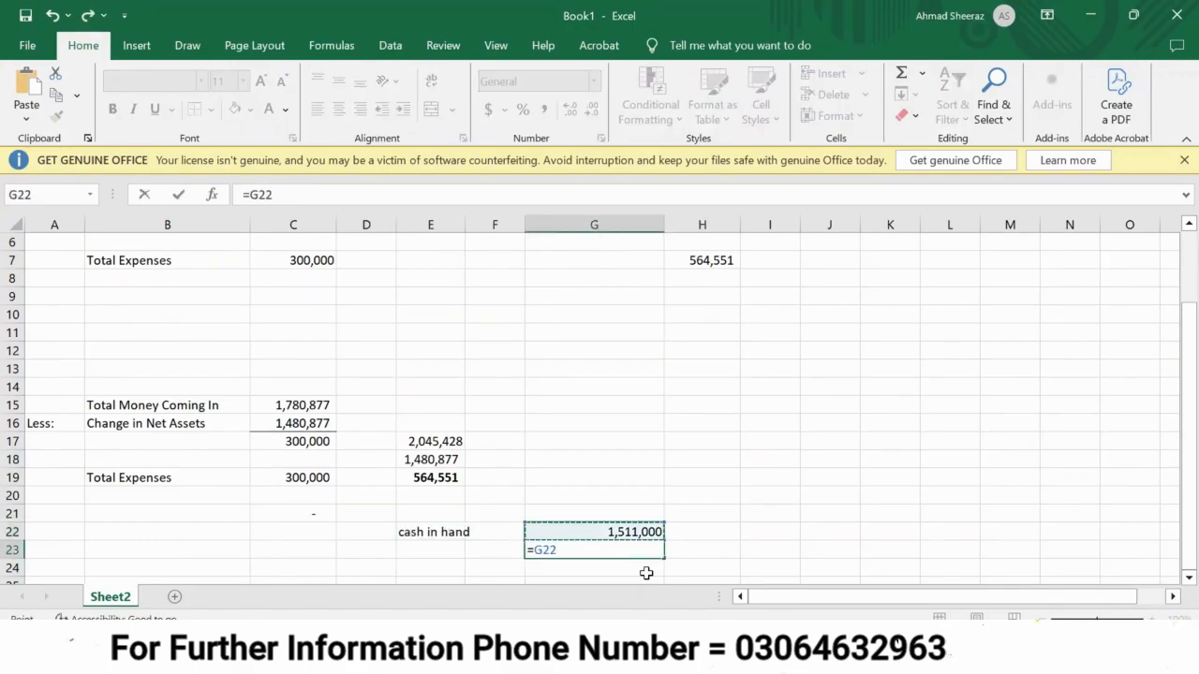
text(-)
key(Up)
key(Up)
key(Up)
key(Left)
key(Left)
key(Up)
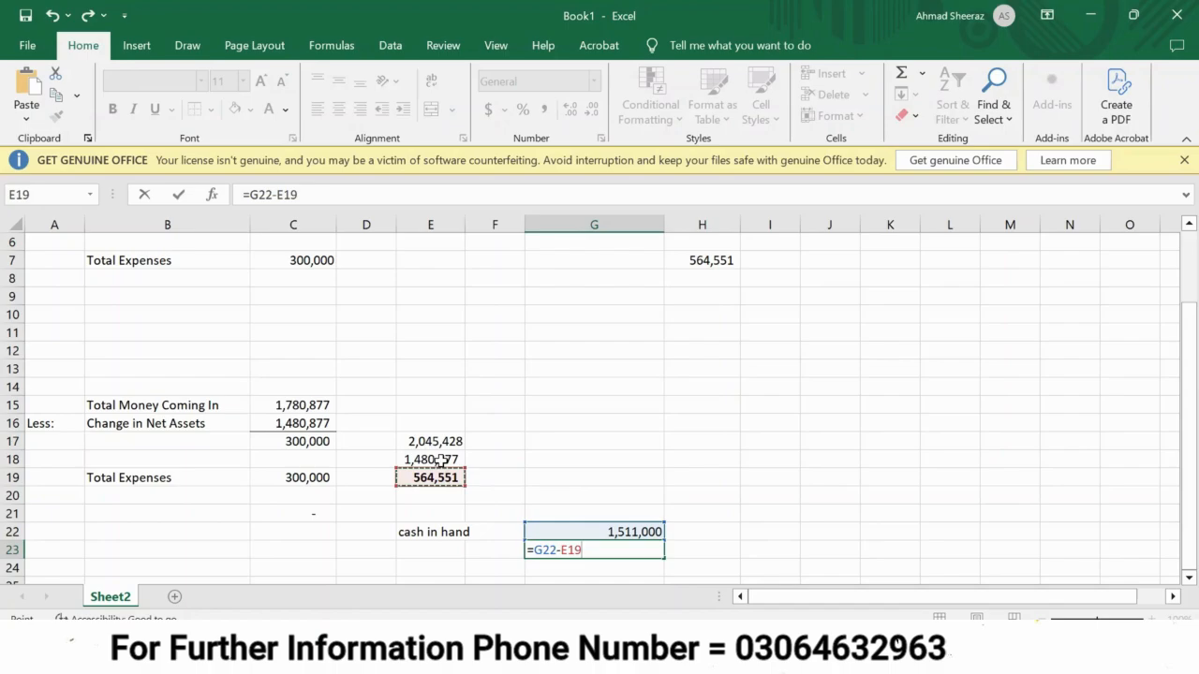
key(Return)
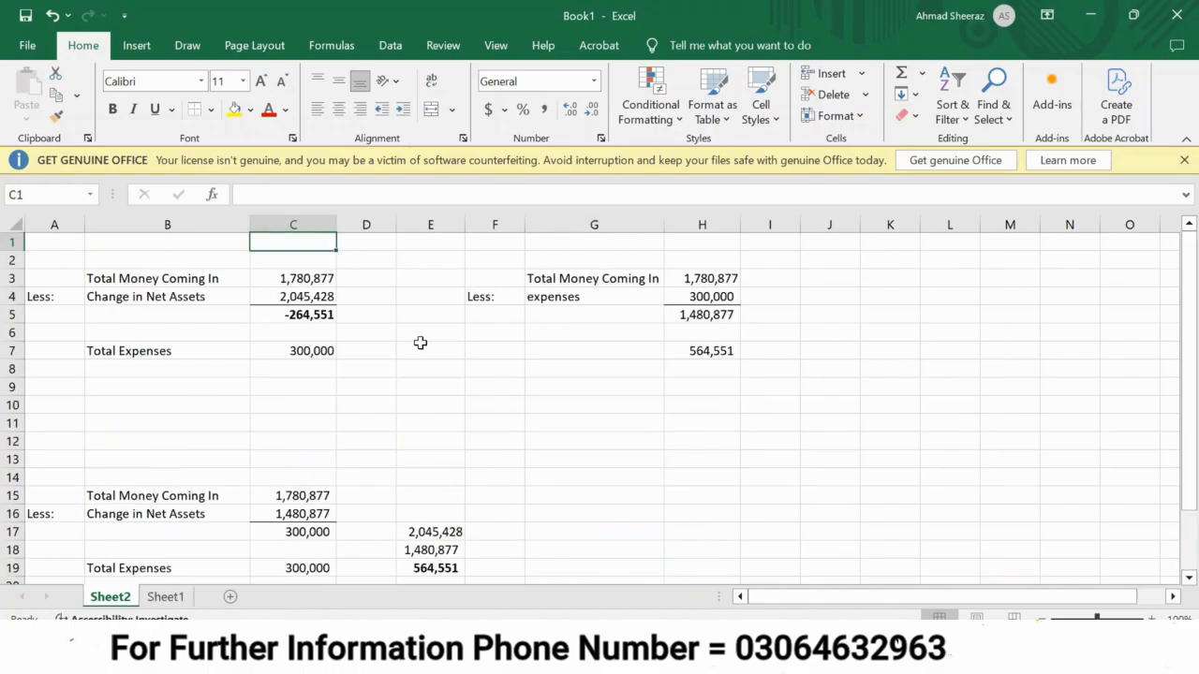
Check the adjusted cash figure on Sheet1, then set Cash in Hand in the IRIS Wealth Statement to 946,449.
click(166, 597)
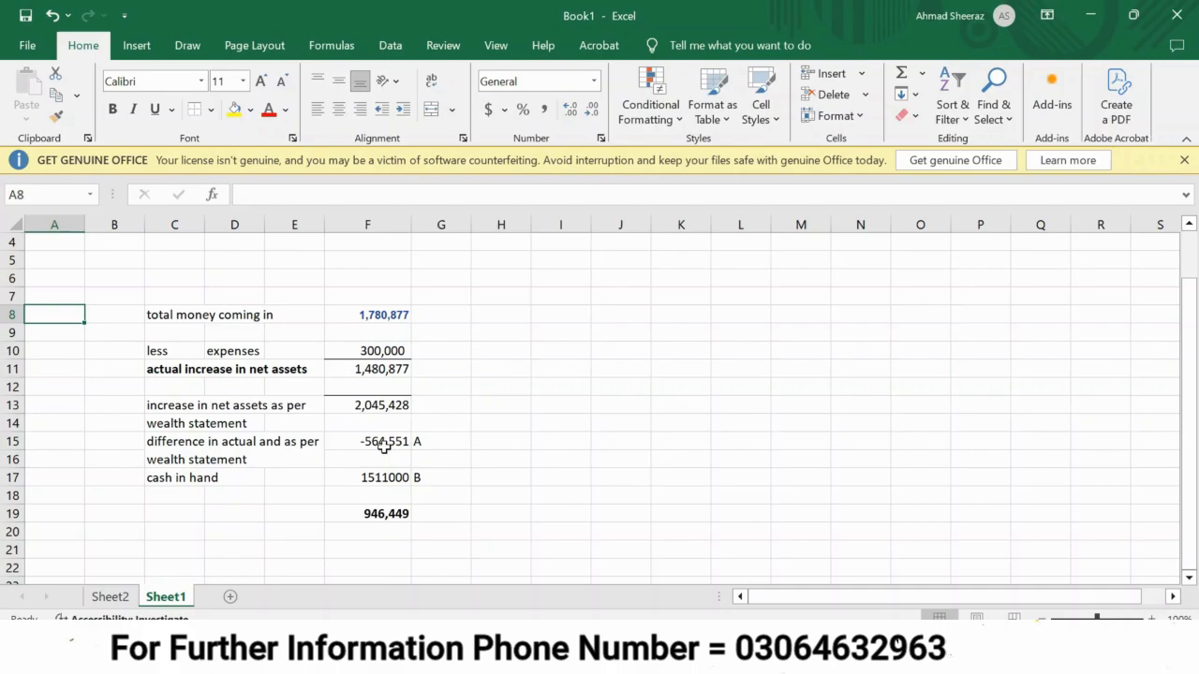
click(374, 510)
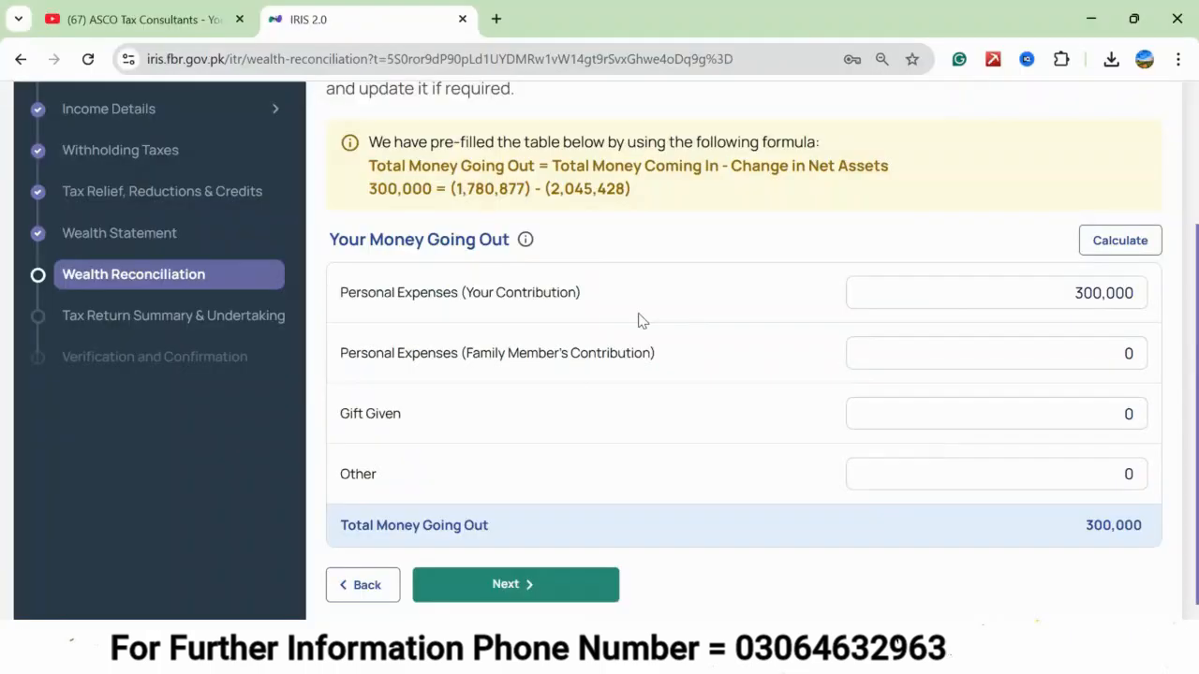
click(139, 241)
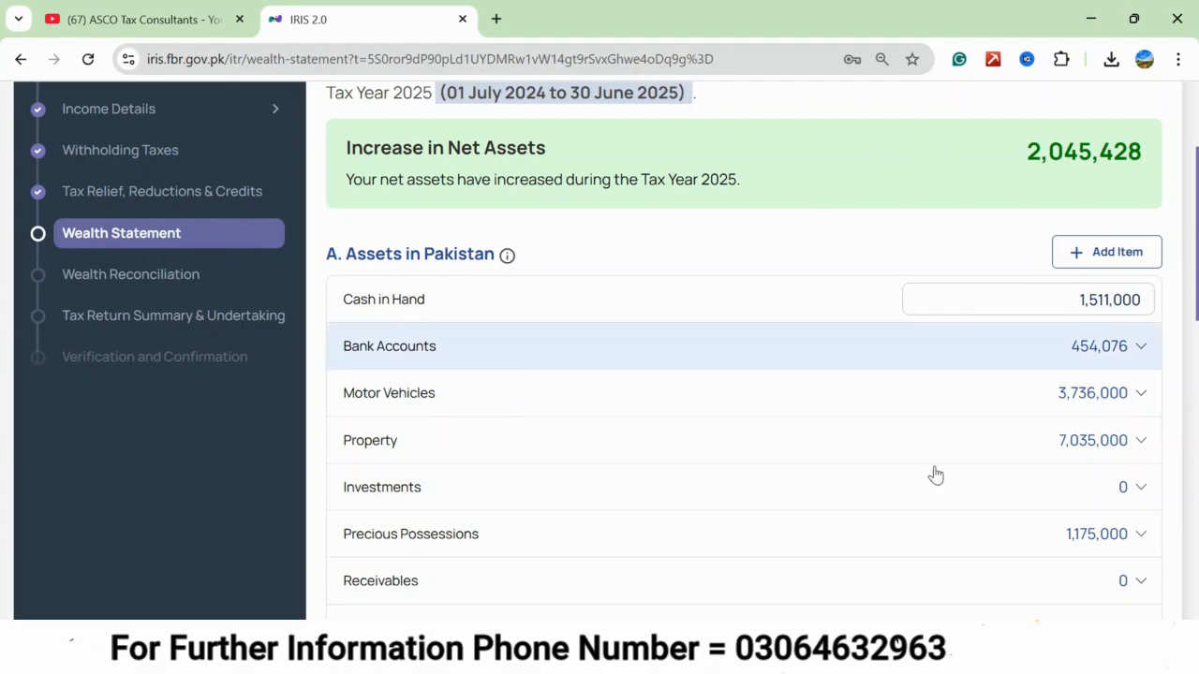
scroll(1017, 392, up, 1)
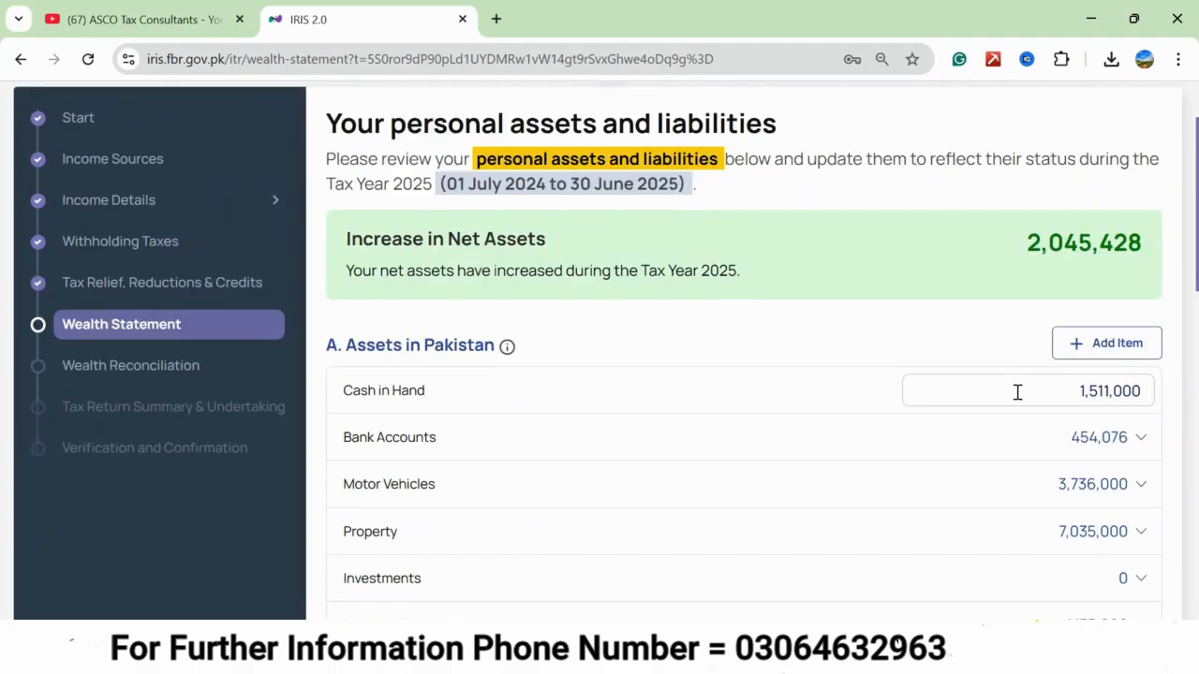
double_click(1018, 392)
text(946449)
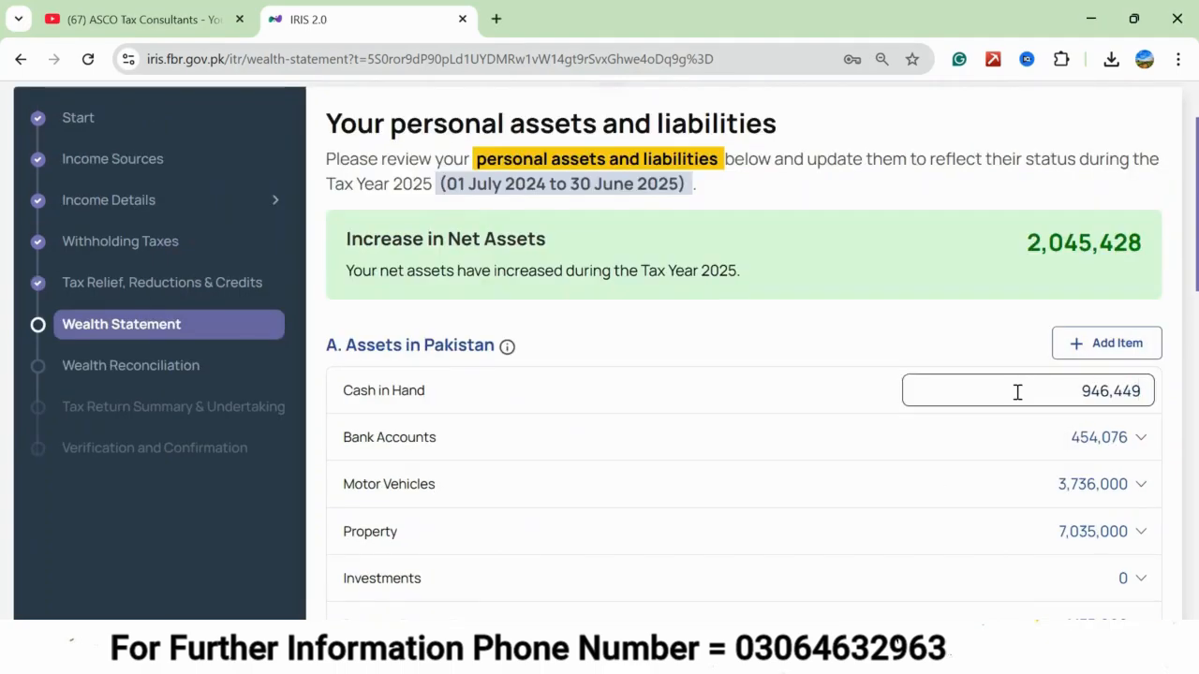
click(817, 333)
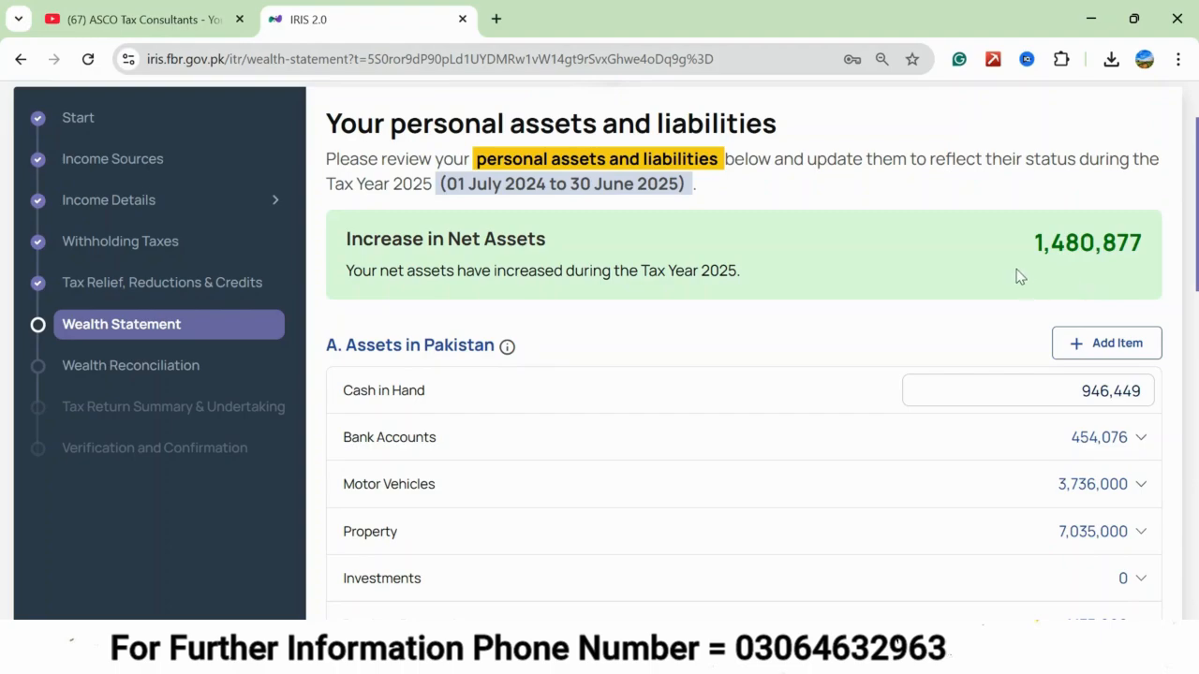
Go through both Wealth Reconciliation pages, keeping personal expenses at 300,000, and continue to the tax return summary.
click(204, 374)
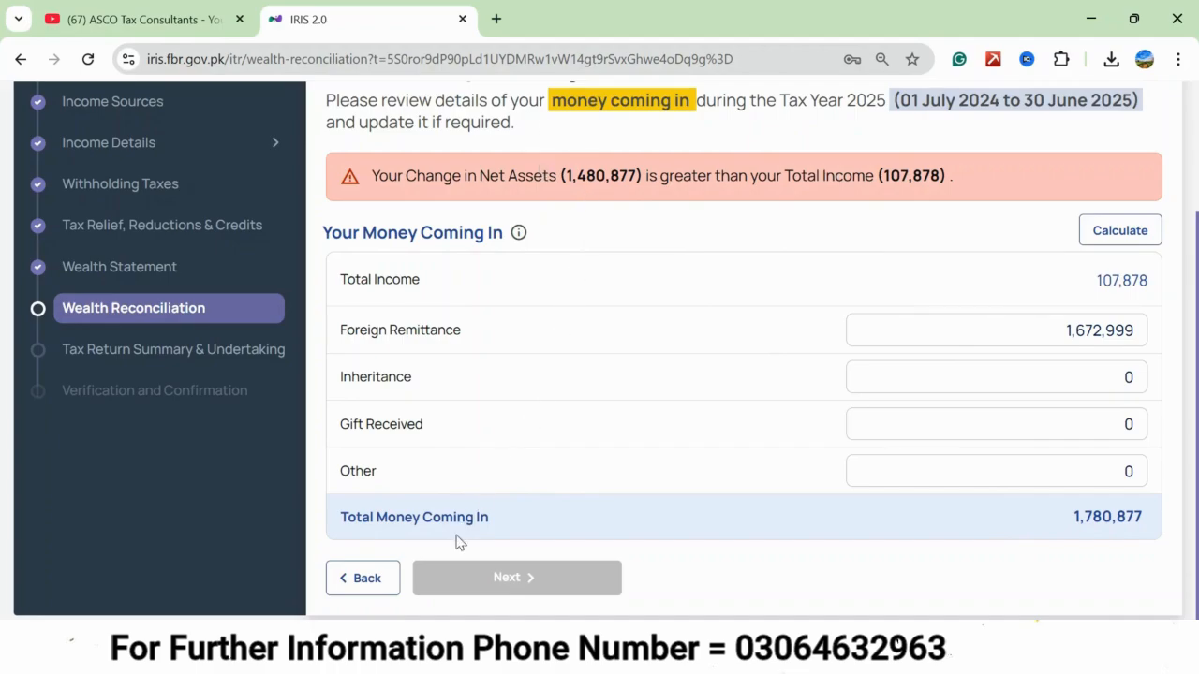
click(511, 576)
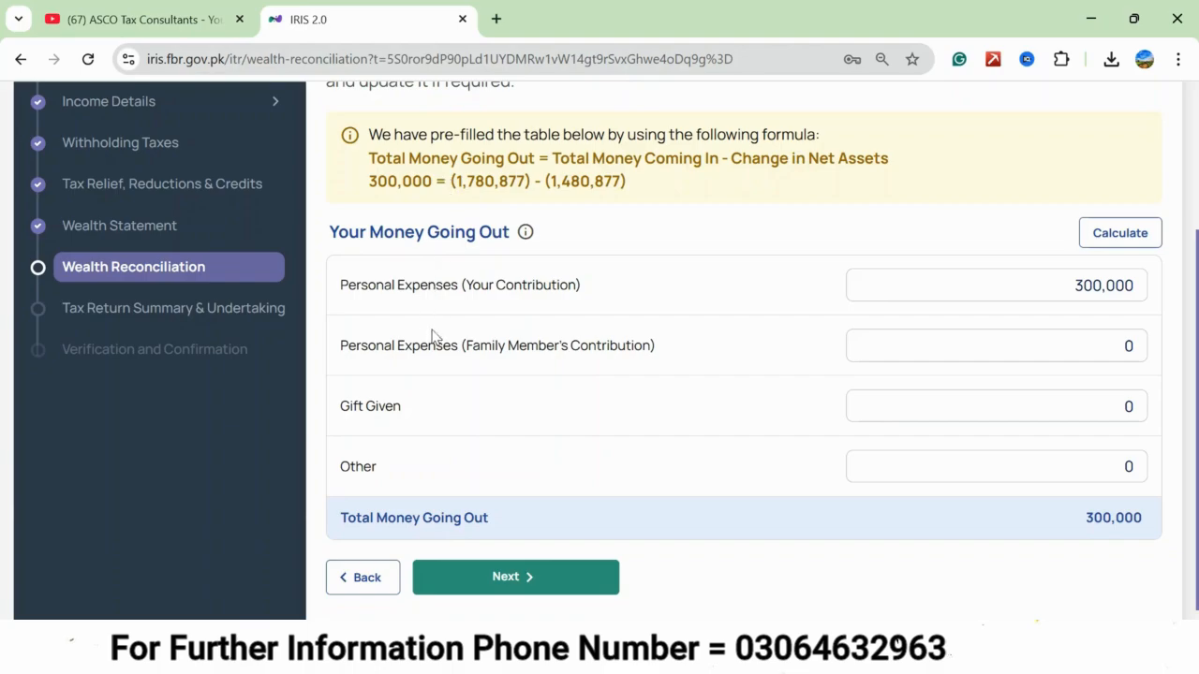
click(517, 579)
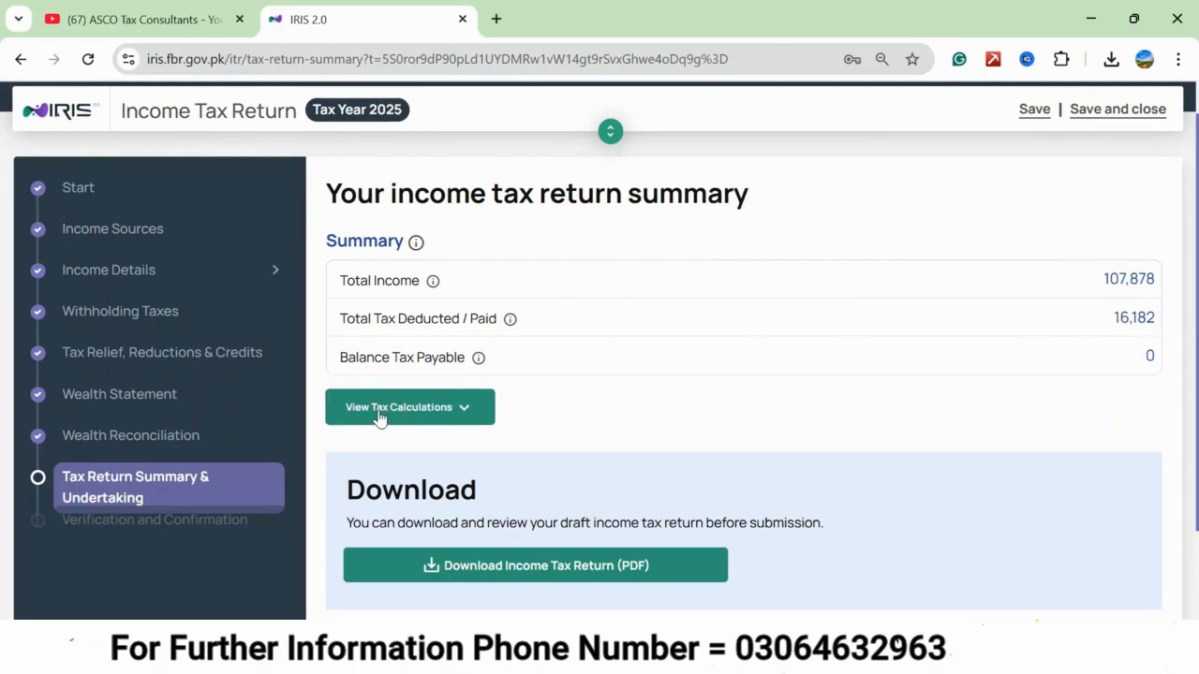
Expand the tax calculations and review total income, taxable income and balance tax payable.
click(458, 411)
scroll(791, 365, down, 3)
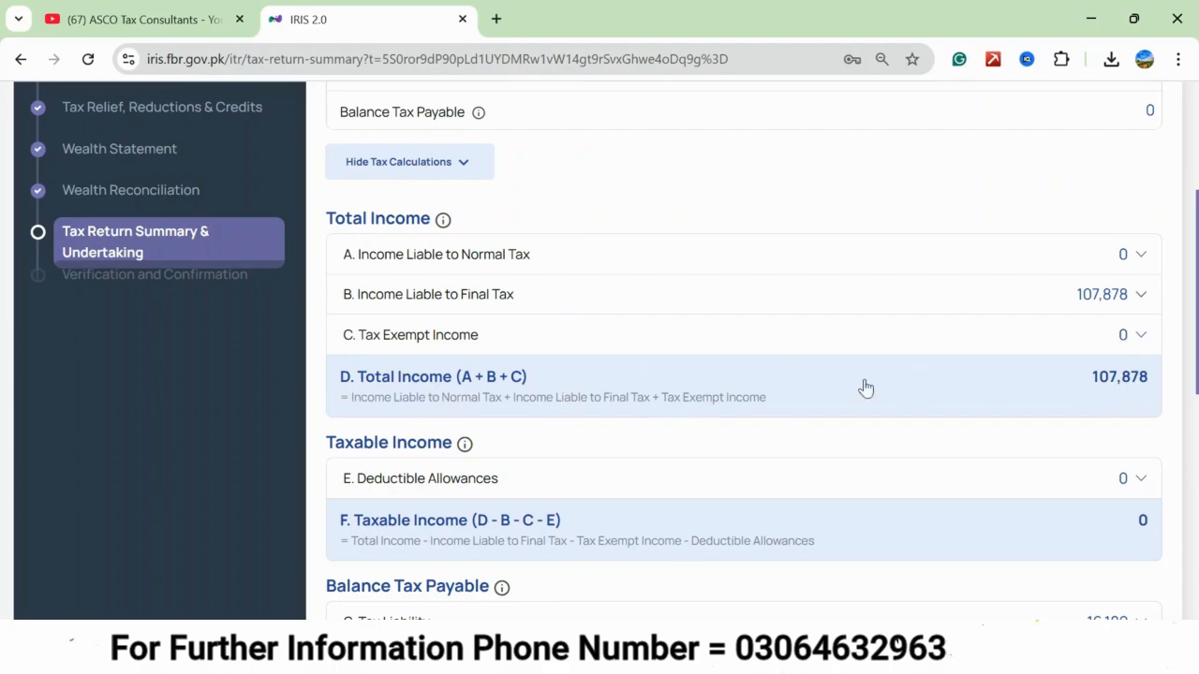
scroll(704, 404, down, 3)
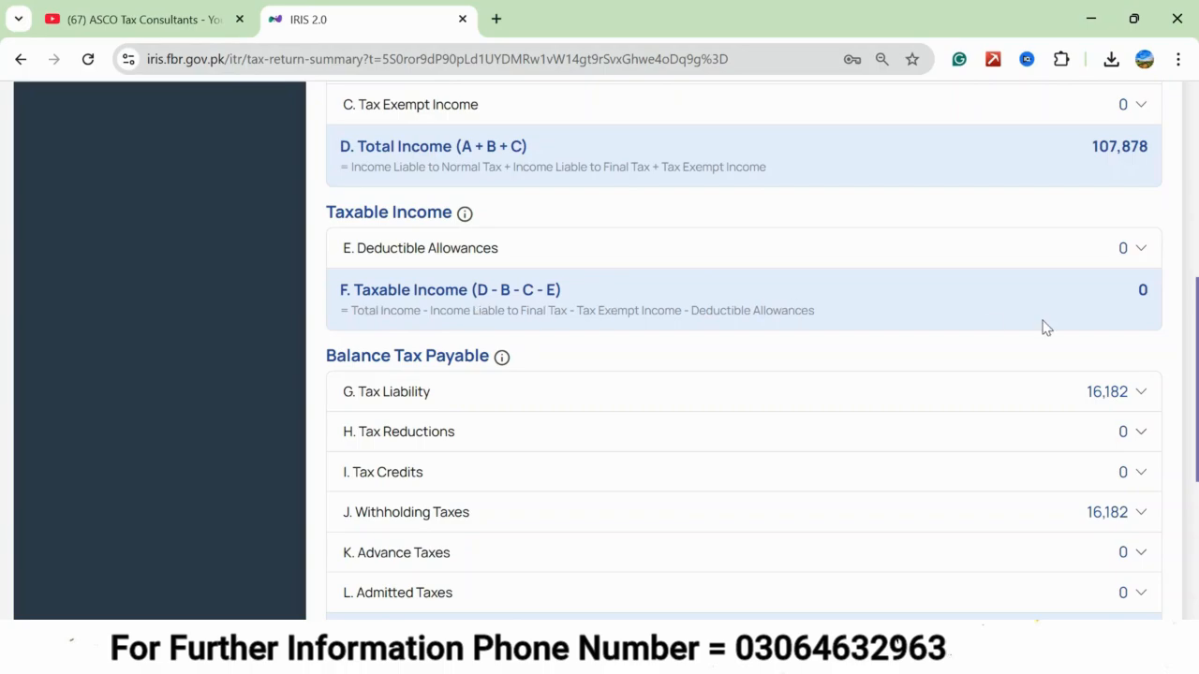
scroll(894, 212, up, 1)
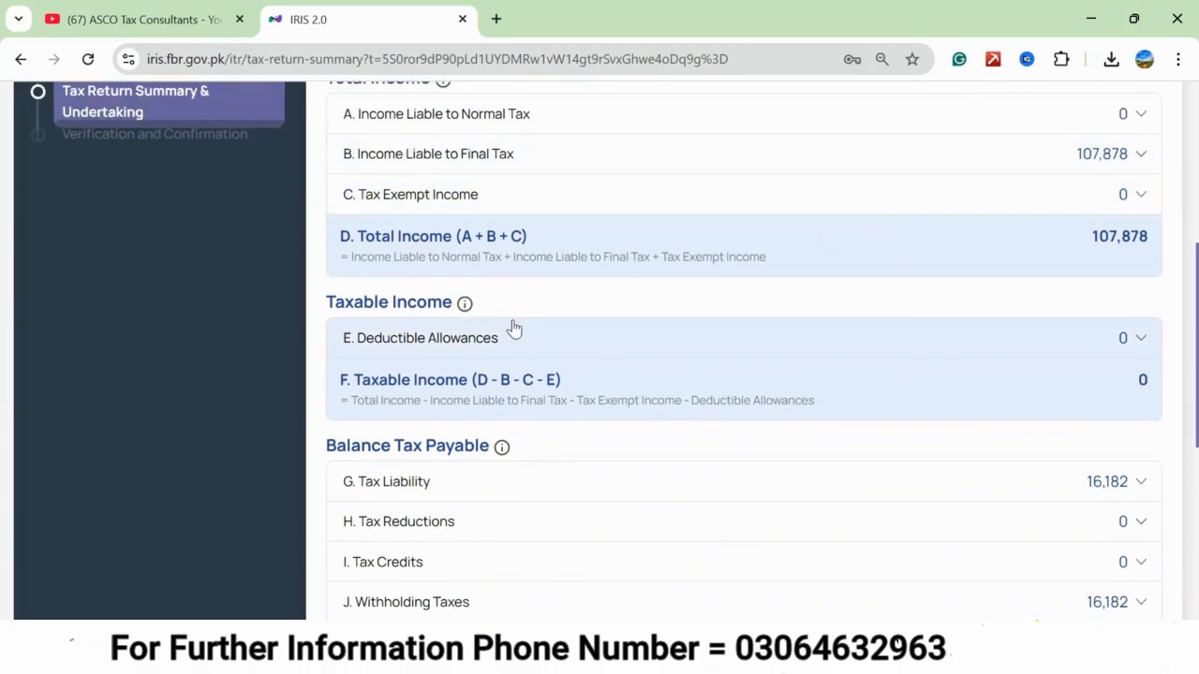
scroll(597, 354, down, 1)
scroll(599, 354, down, 3)
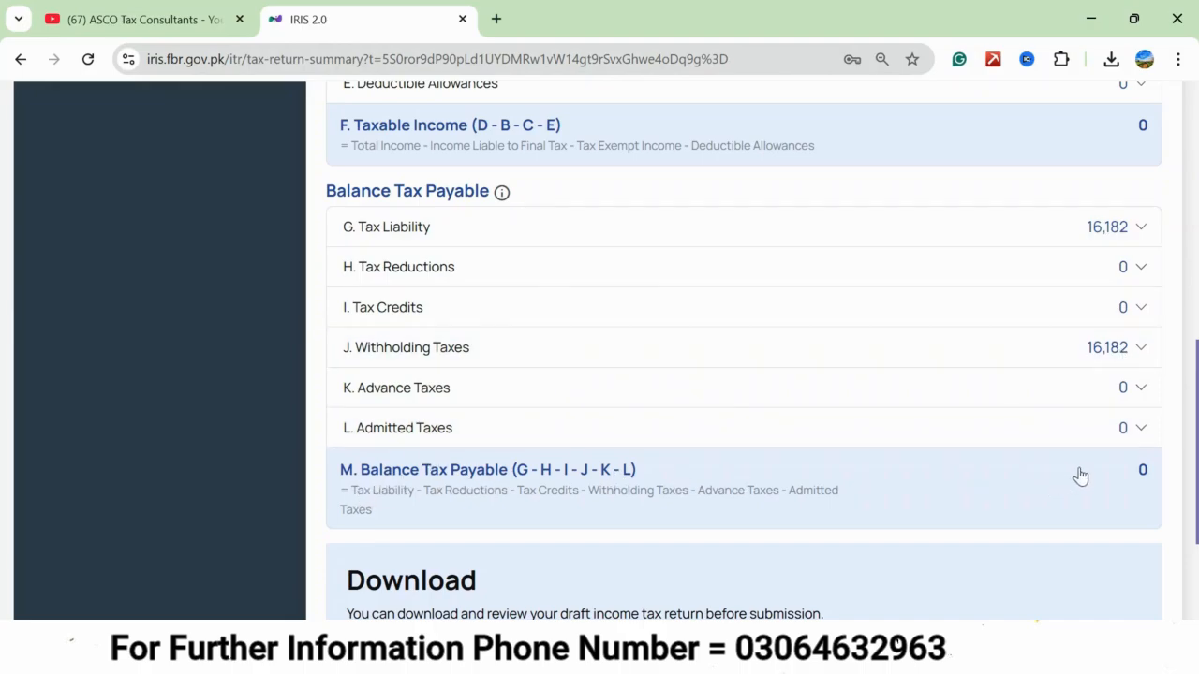
Download the draft income tax return as a PDF and open the downloaded file.
scroll(799, 418, down, 3)
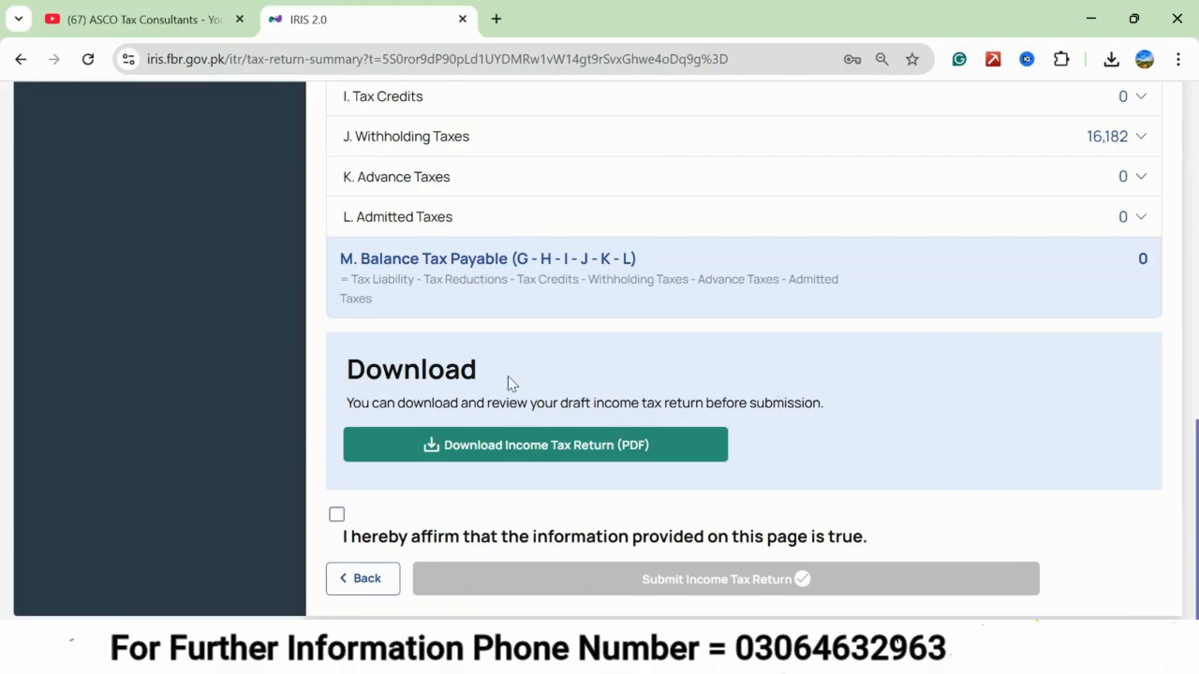
click(420, 449)
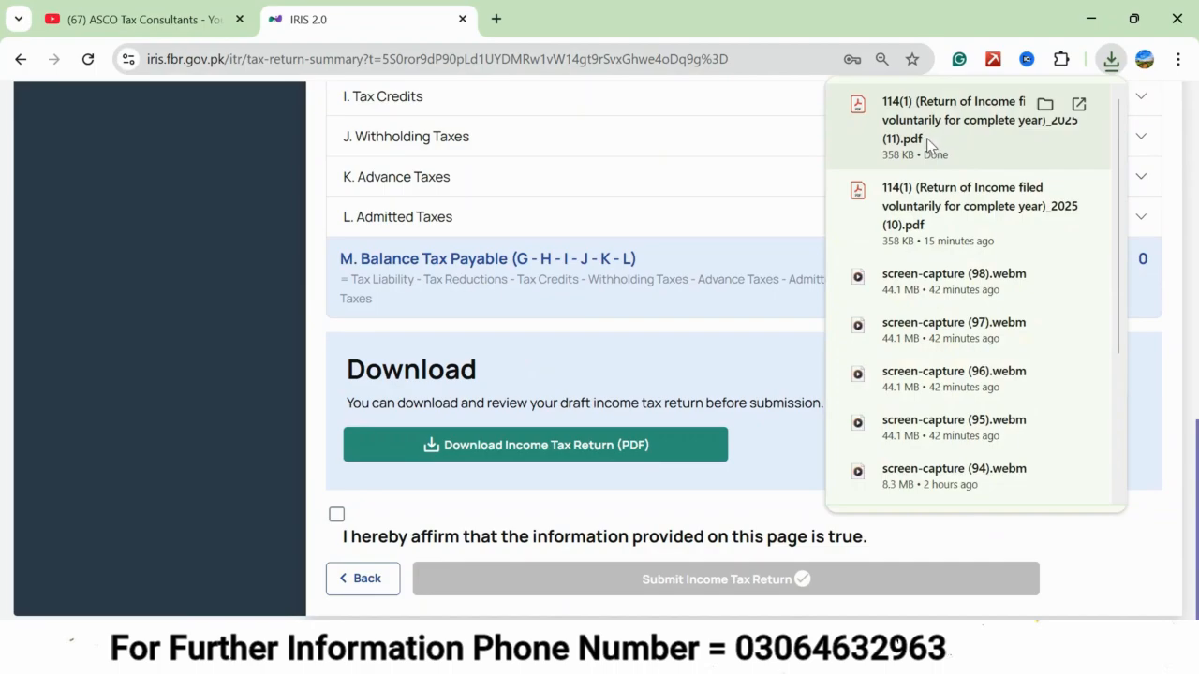
click(920, 133)
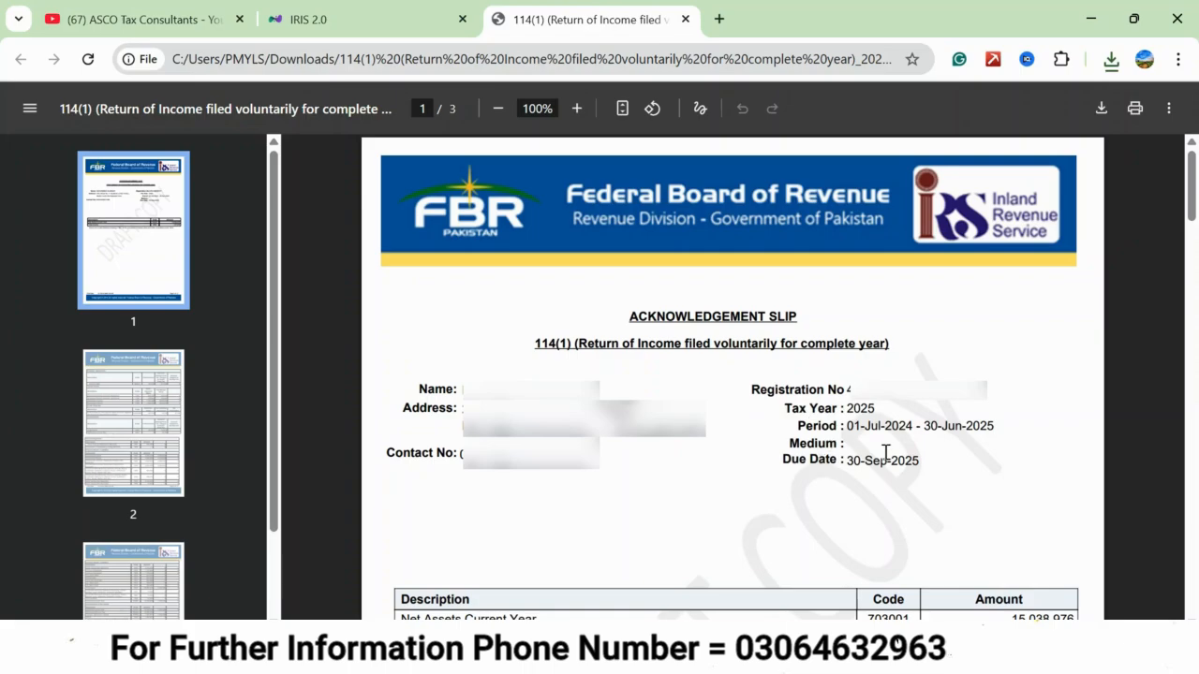
Review the draft return PDF from the acknowledgement slip through receipts, personal assets and liabilities, and reconciliation of net assets.
scroll(634, 481, down, 4)
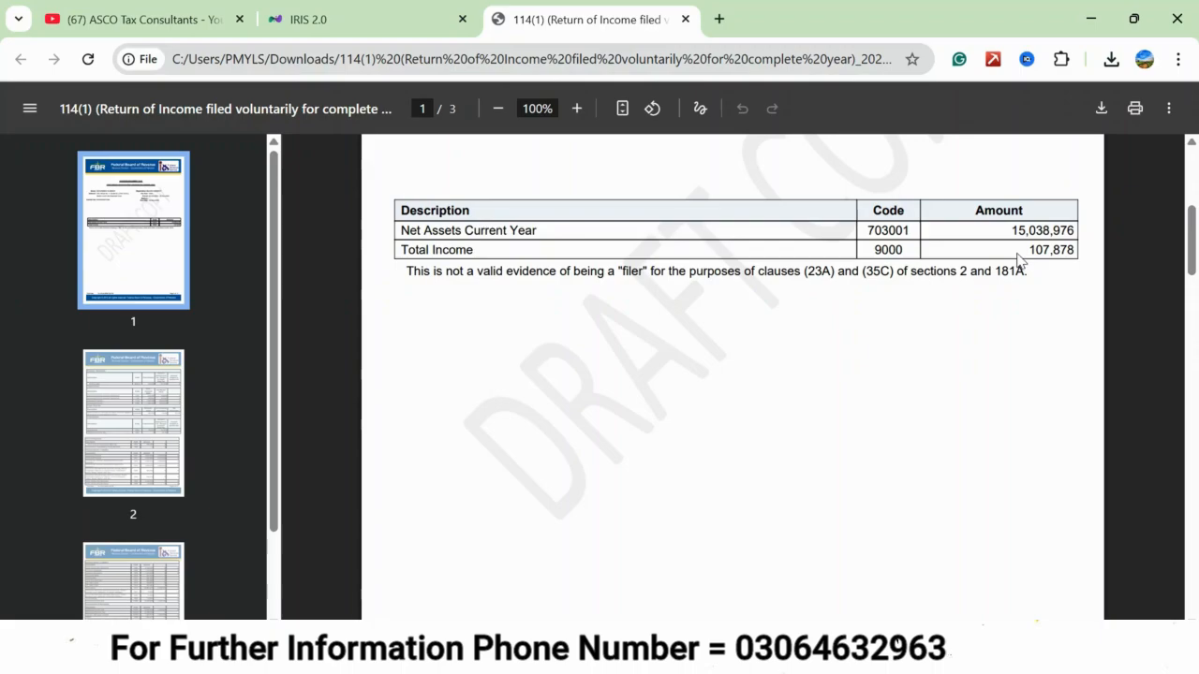
scroll(709, 344, down, 5)
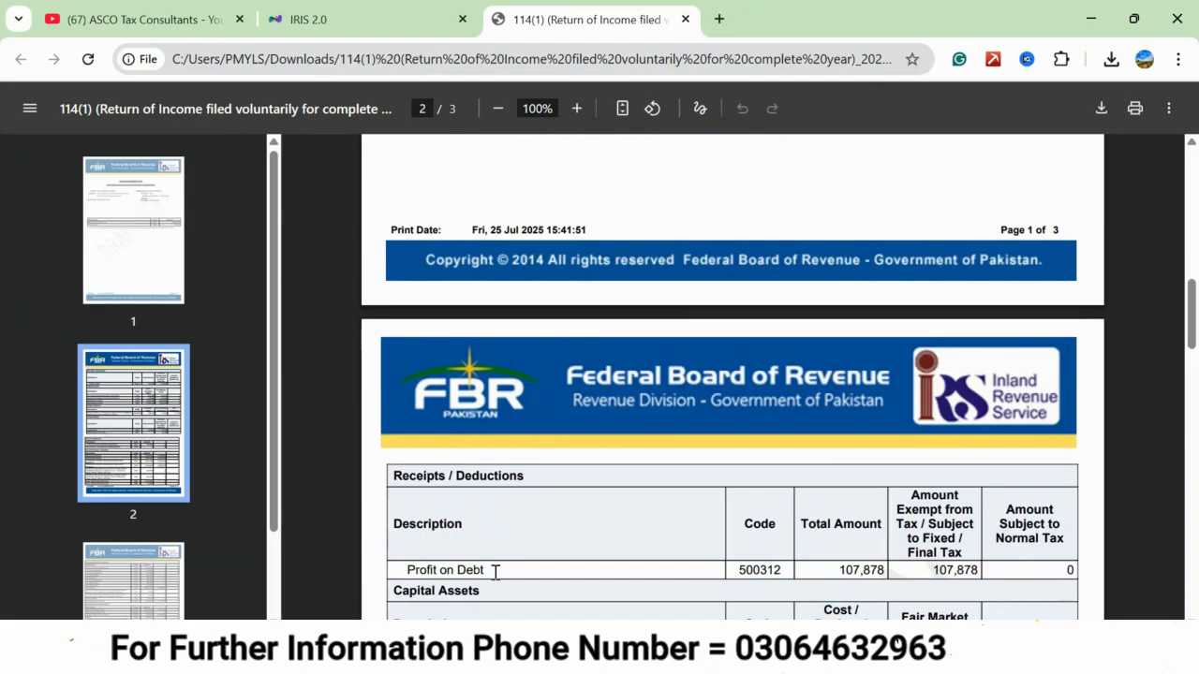
scroll(642, 573, up, 1)
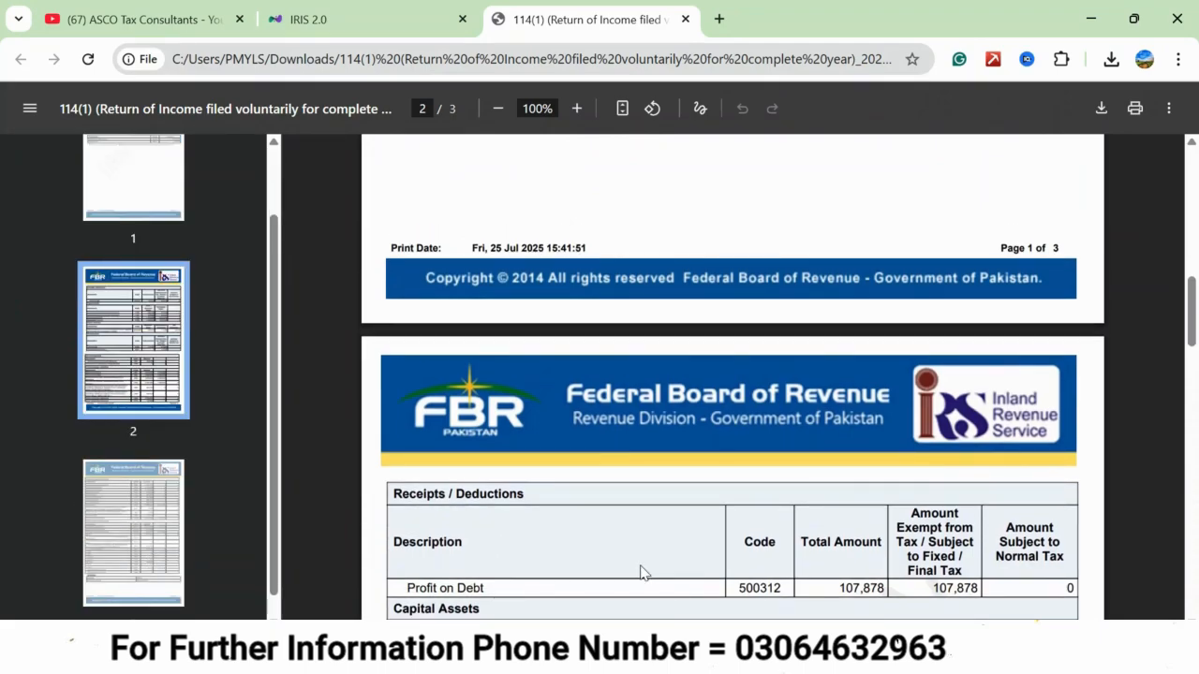
scroll(642, 572, down, 3)
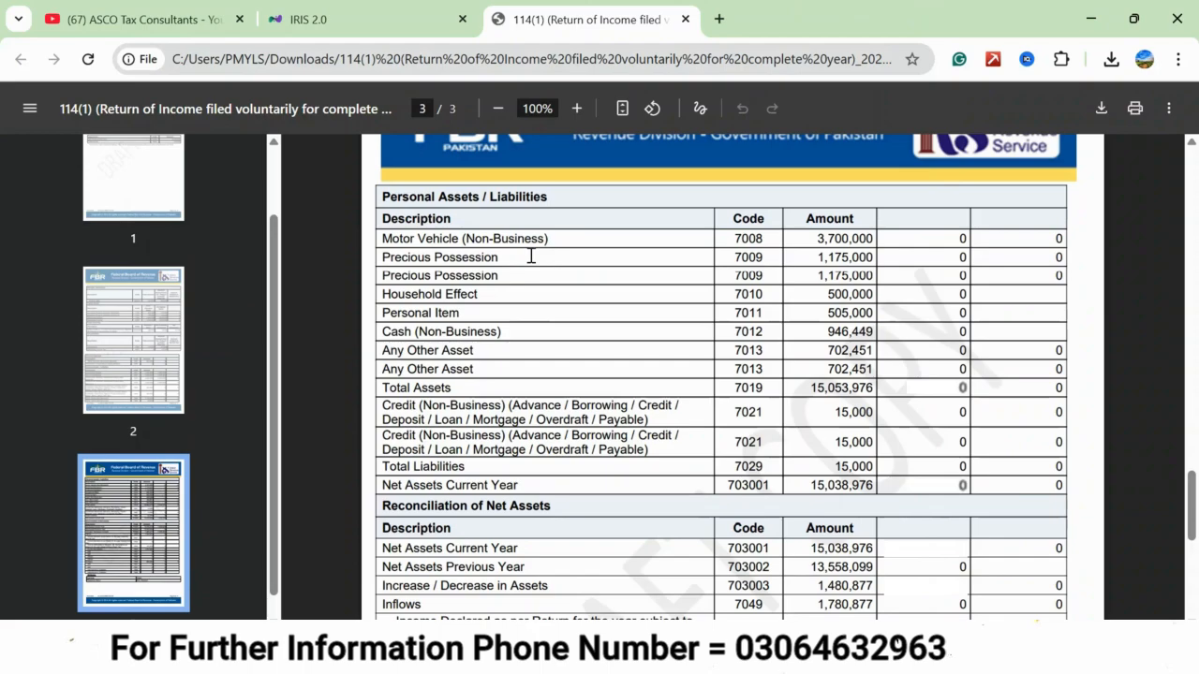
scroll(534, 434, down, 3)
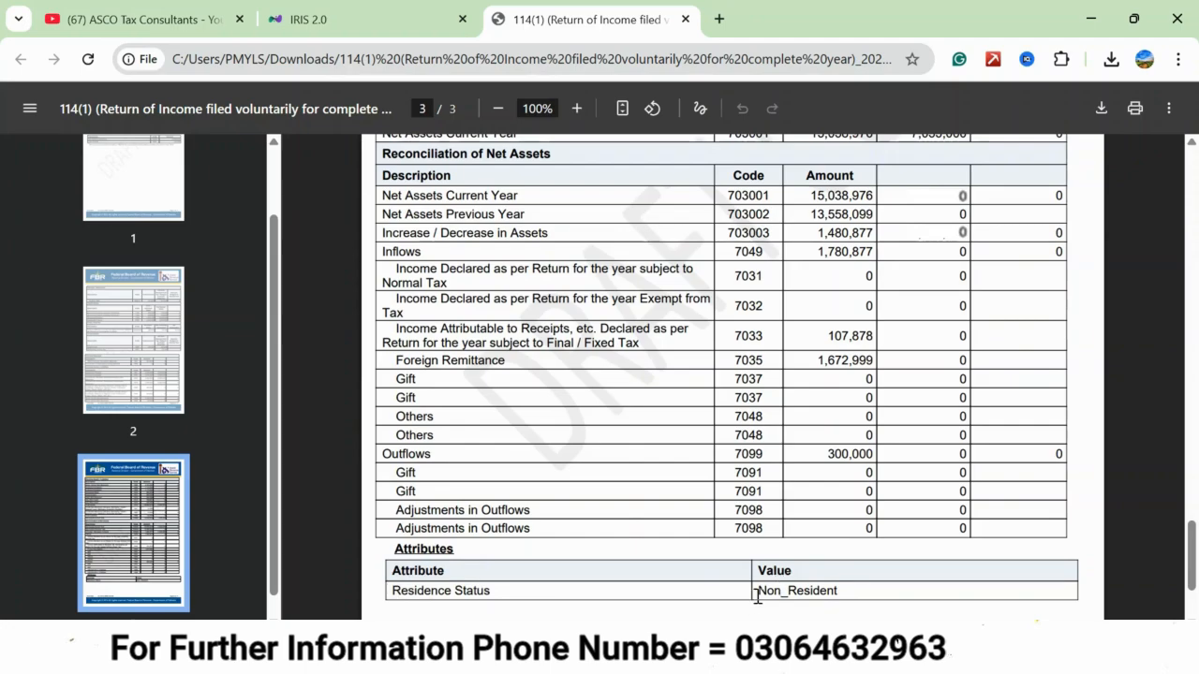
Return to the IRIS tax return summary, then save and close the Tax Year 2025 return, accepting the exit confirmation.
click(384, 23)
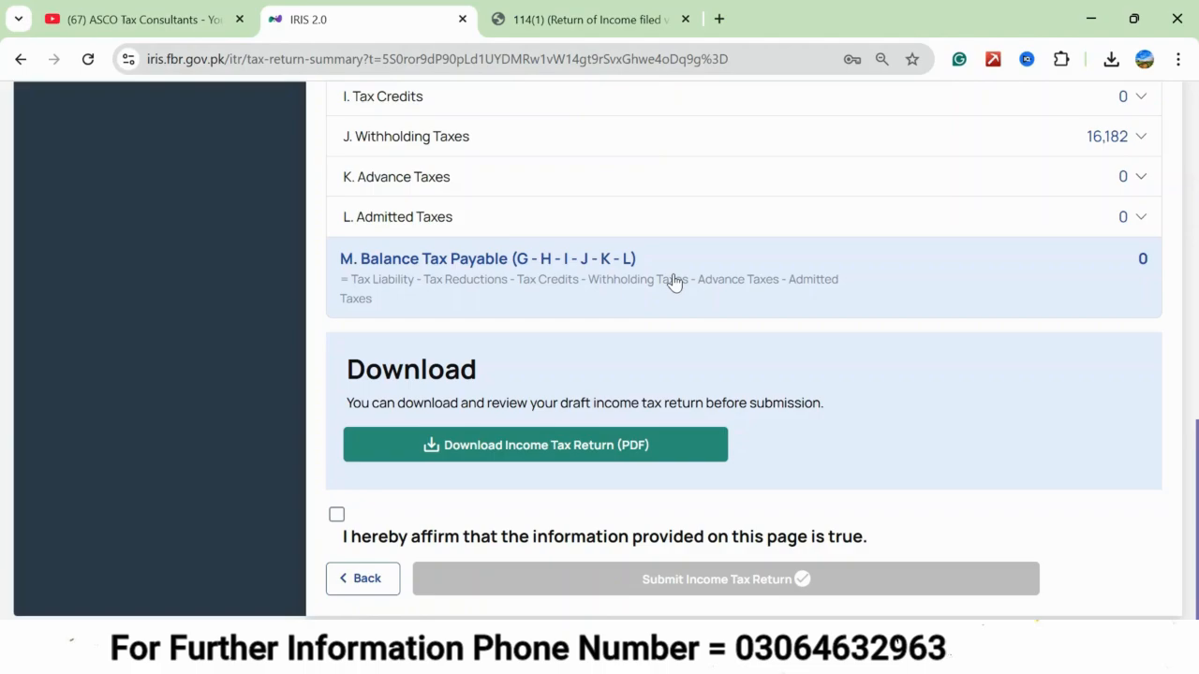
scroll(869, 233, up, 2)
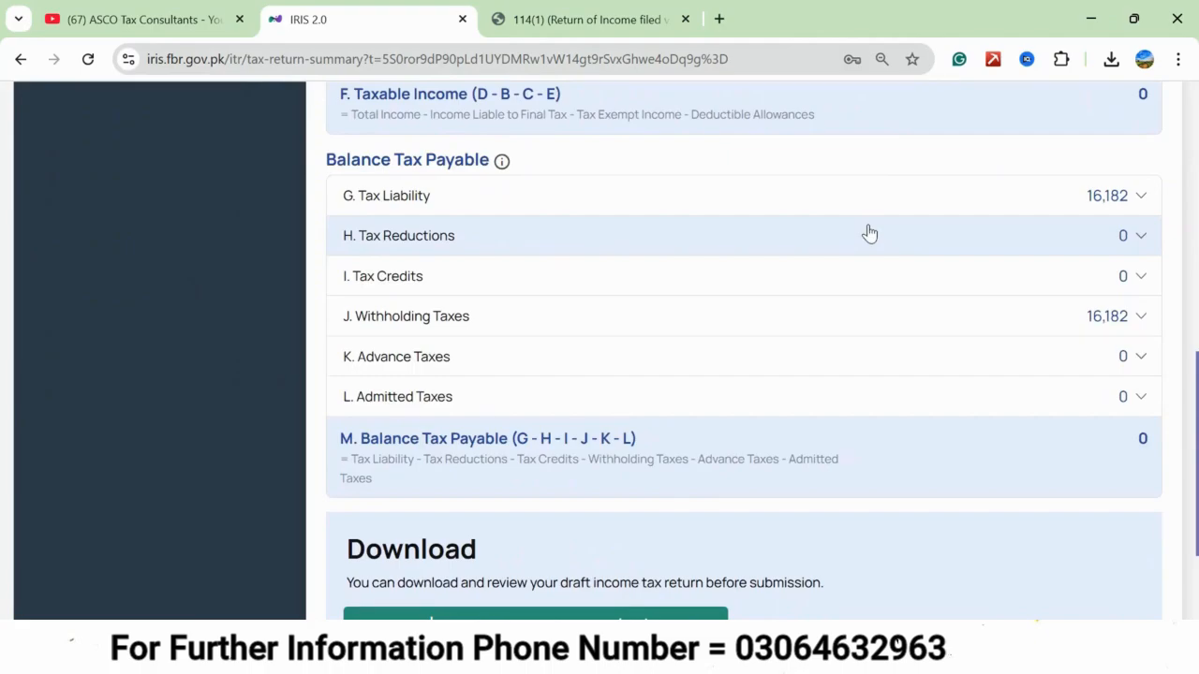
scroll(869, 233, up, 10)
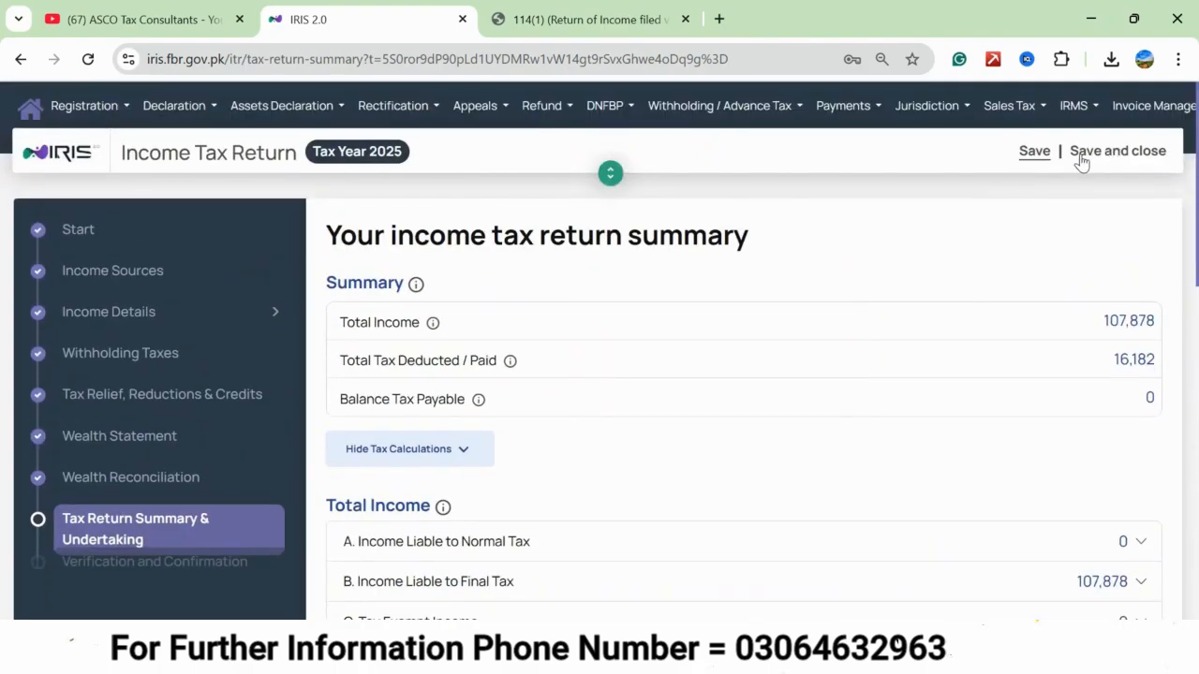
click(1082, 160)
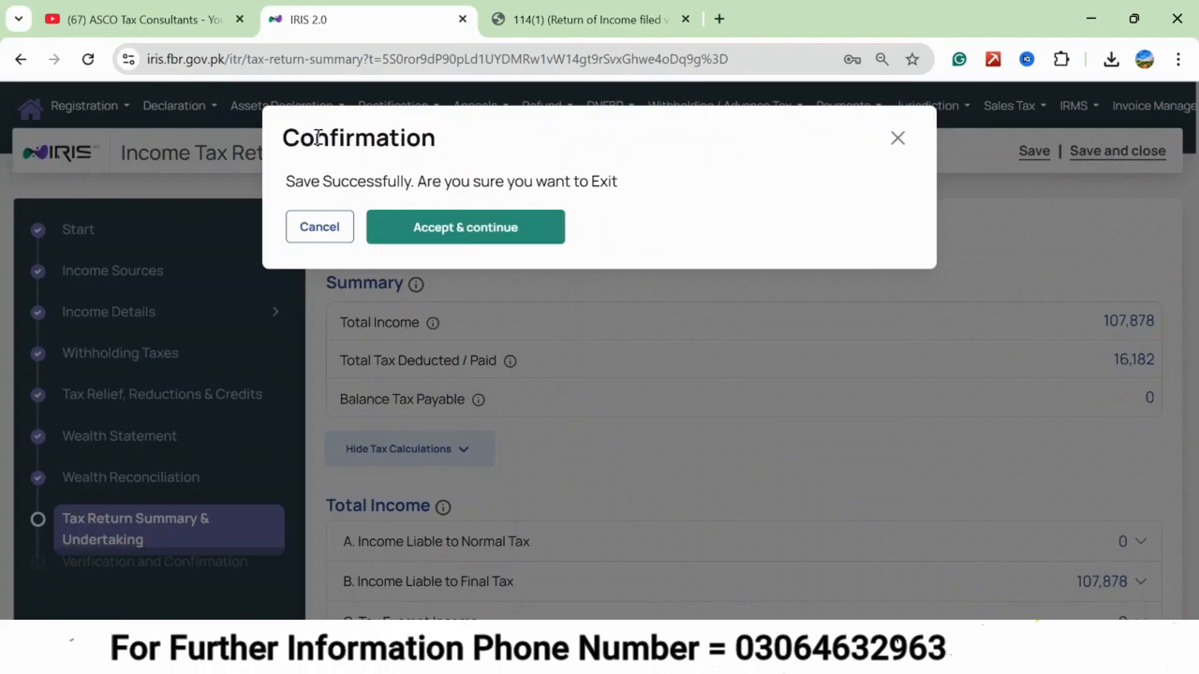
click(445, 240)
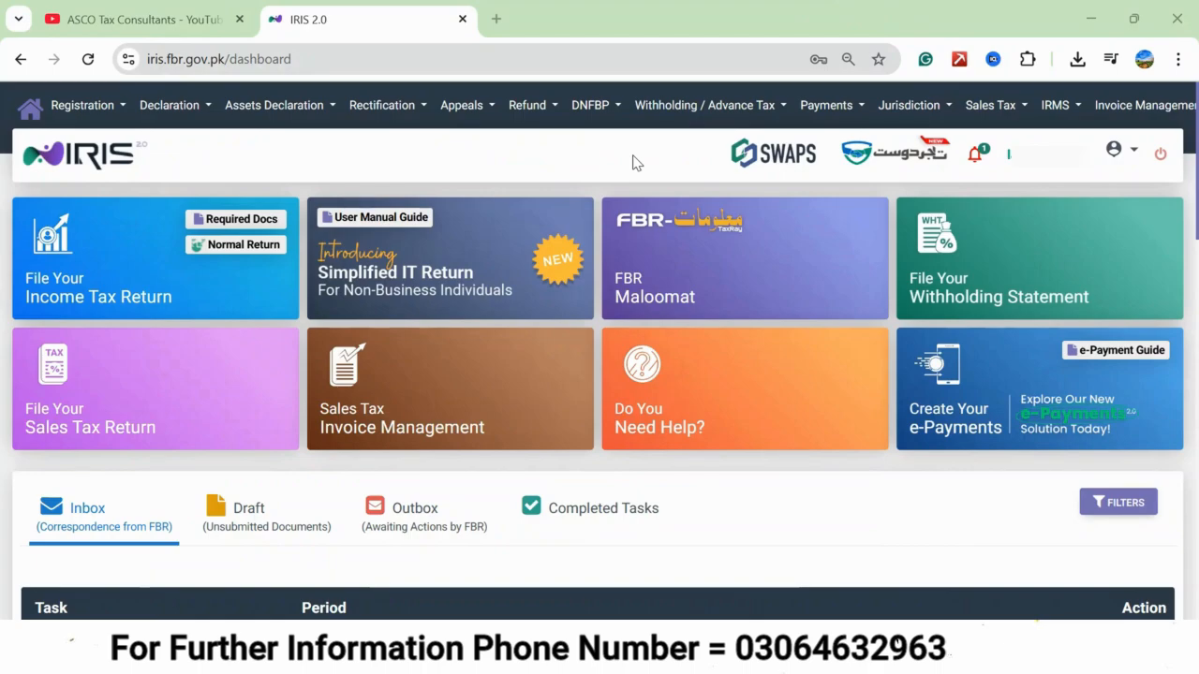
Open the draft 114(1) return for Tax Year 2025 for editing, answer No to 183 days' presence in Pakistan, and continue.
click(217, 508)
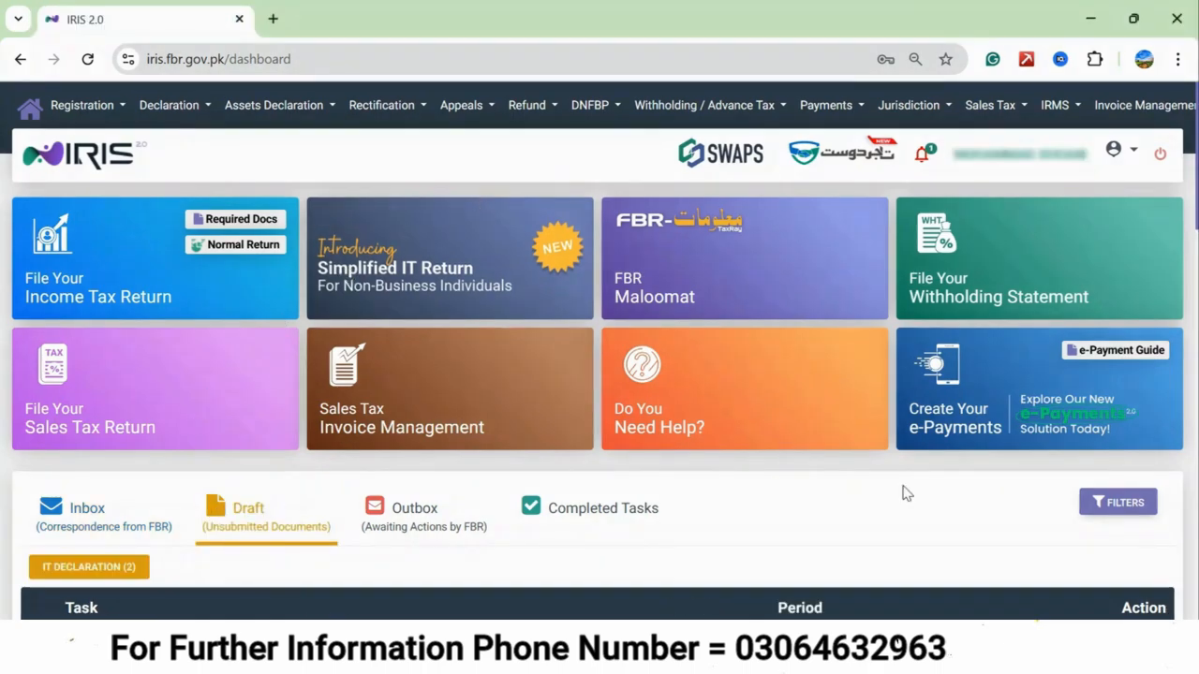
scroll(906, 494, down, 1)
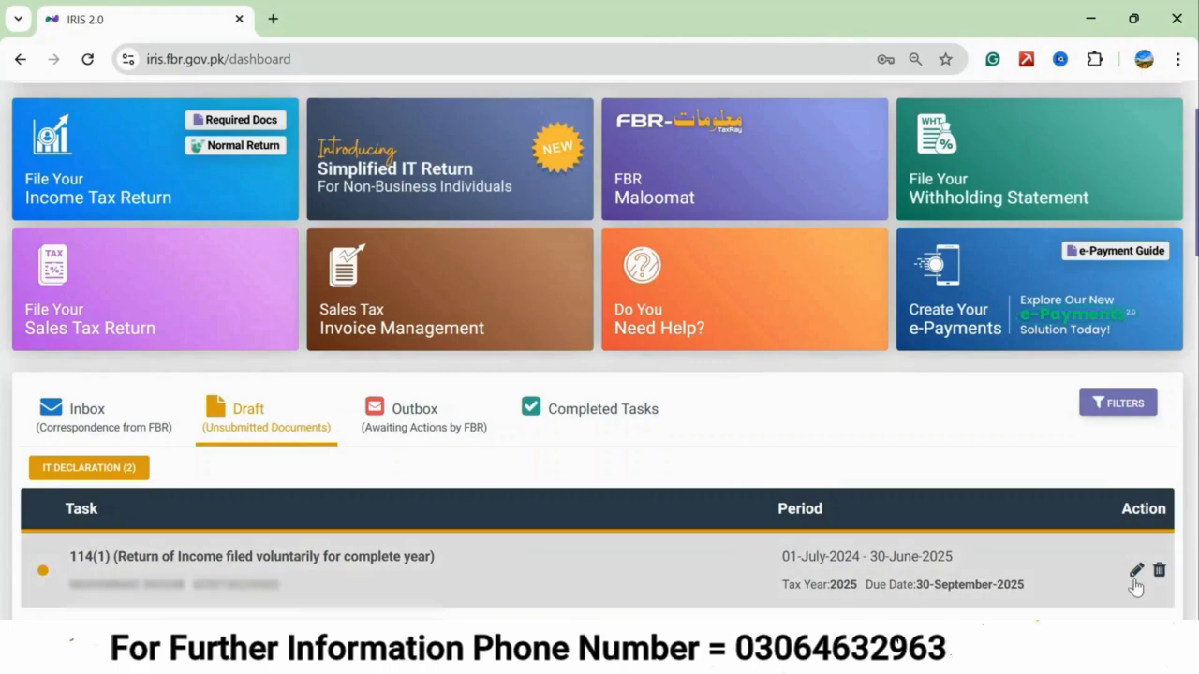
click(1135, 571)
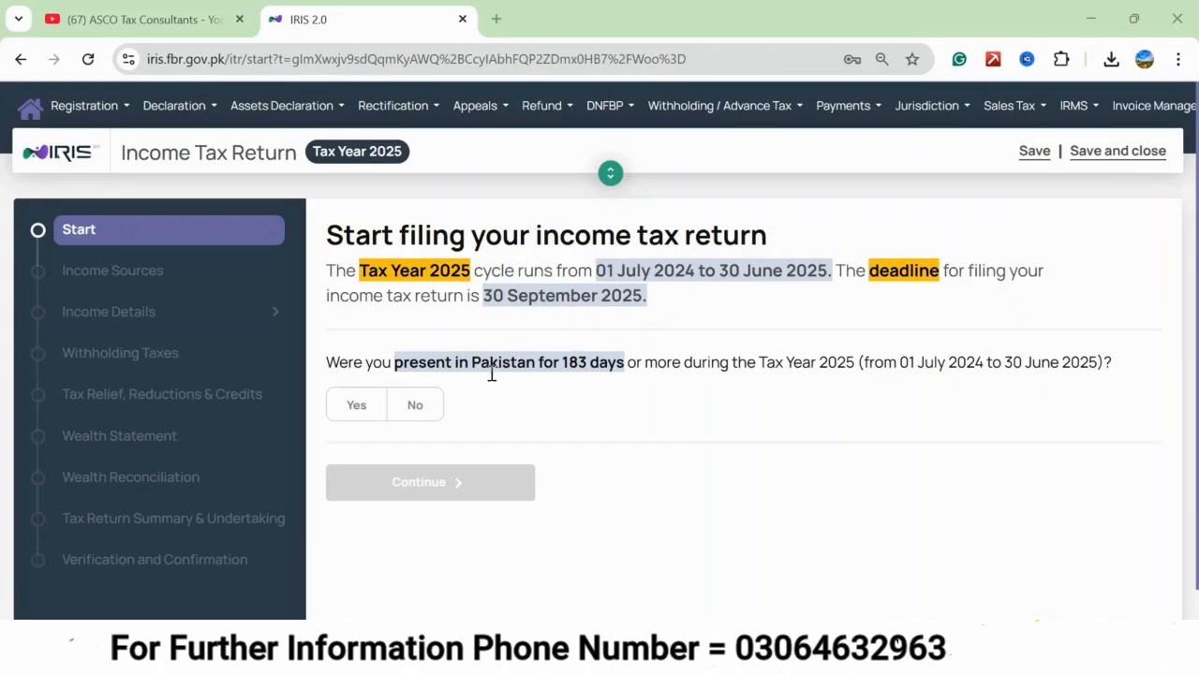
click(421, 406)
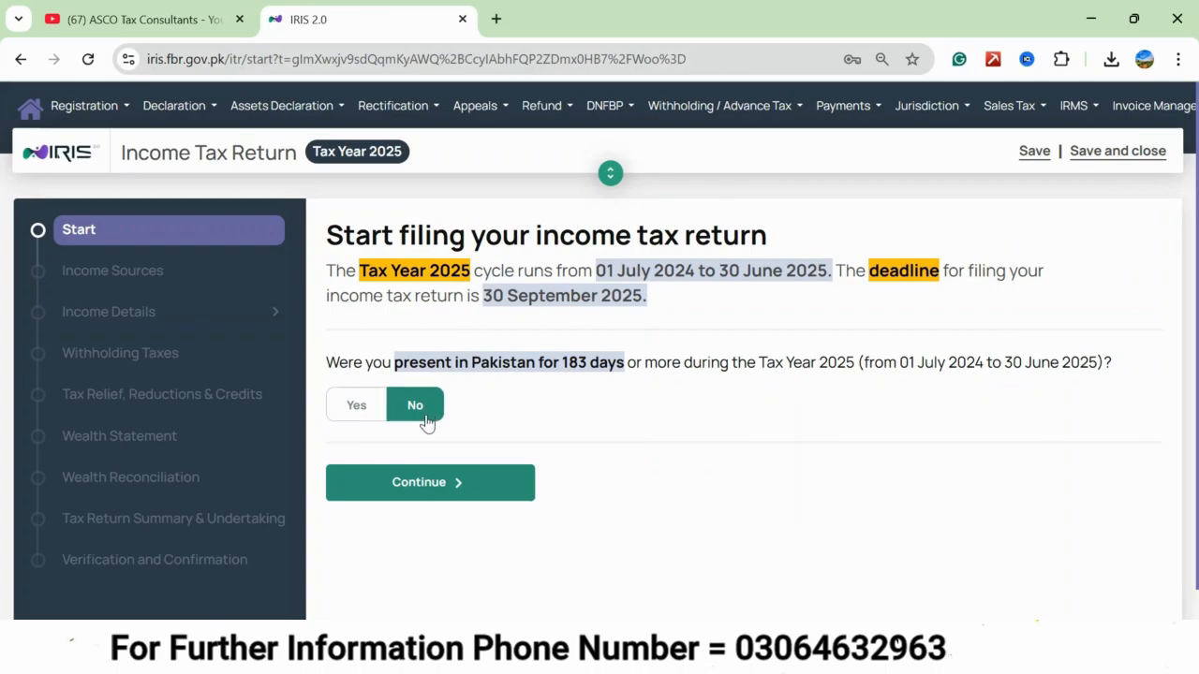
click(433, 485)
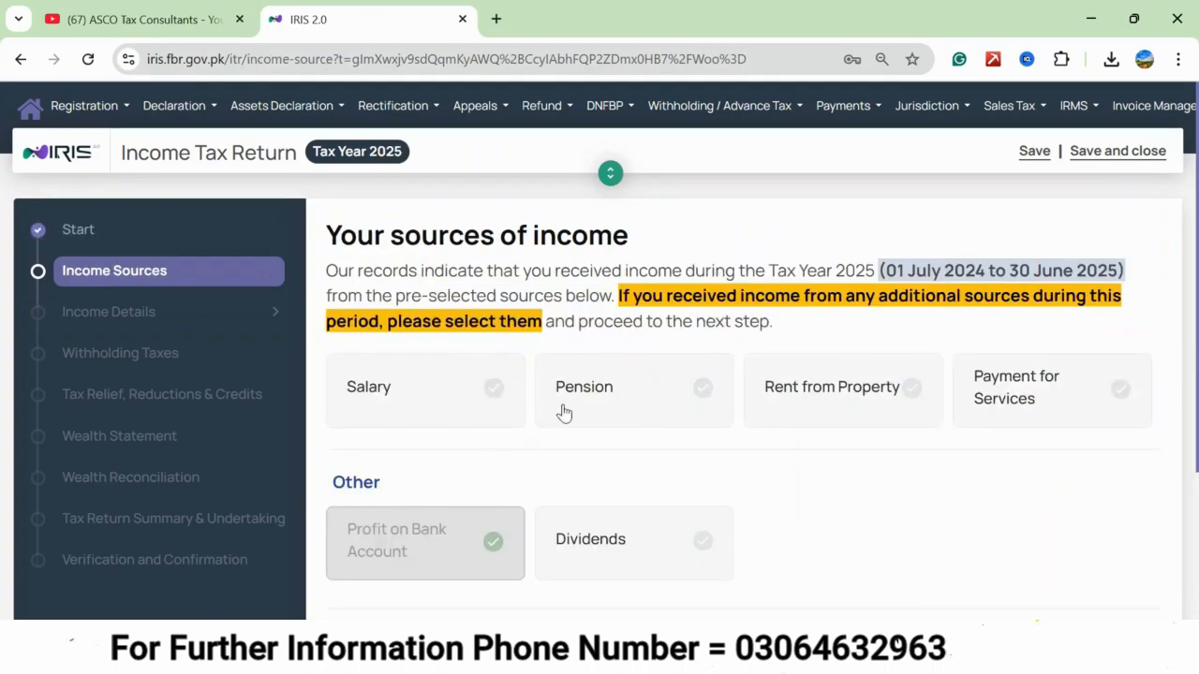
Declare no other income sources, keep the pre-filled profit on bank account unedited, and continue to withholding taxes.
scroll(562, 412, down, 1)
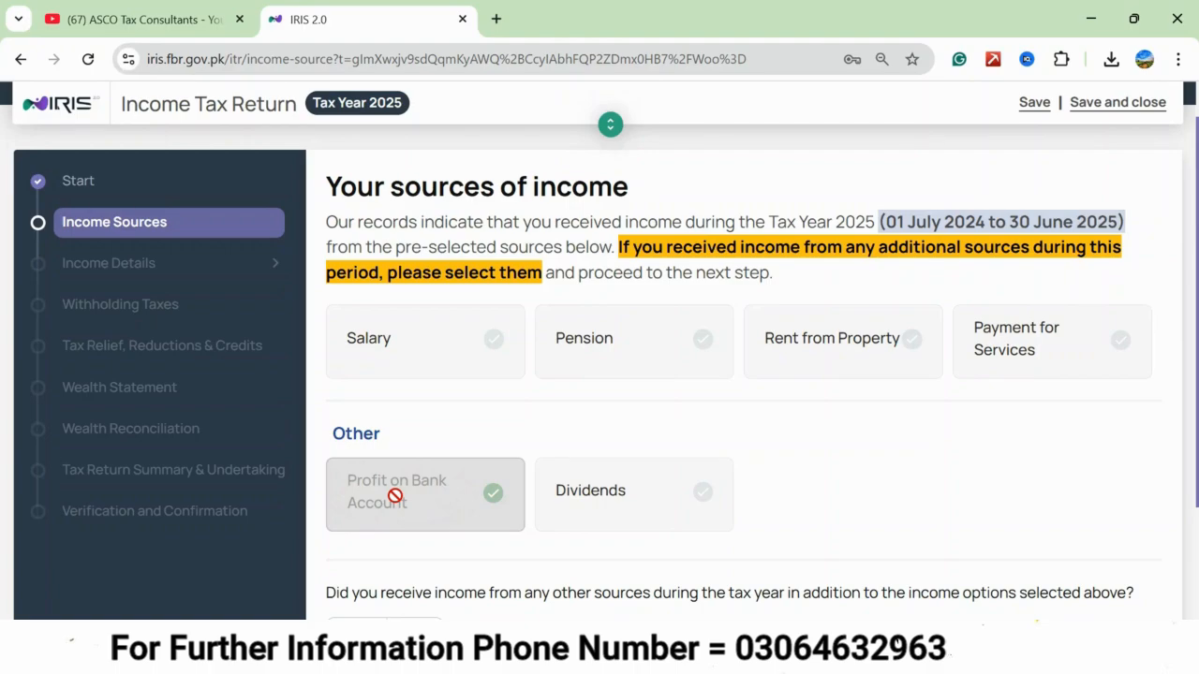
scroll(395, 496, down, 2)
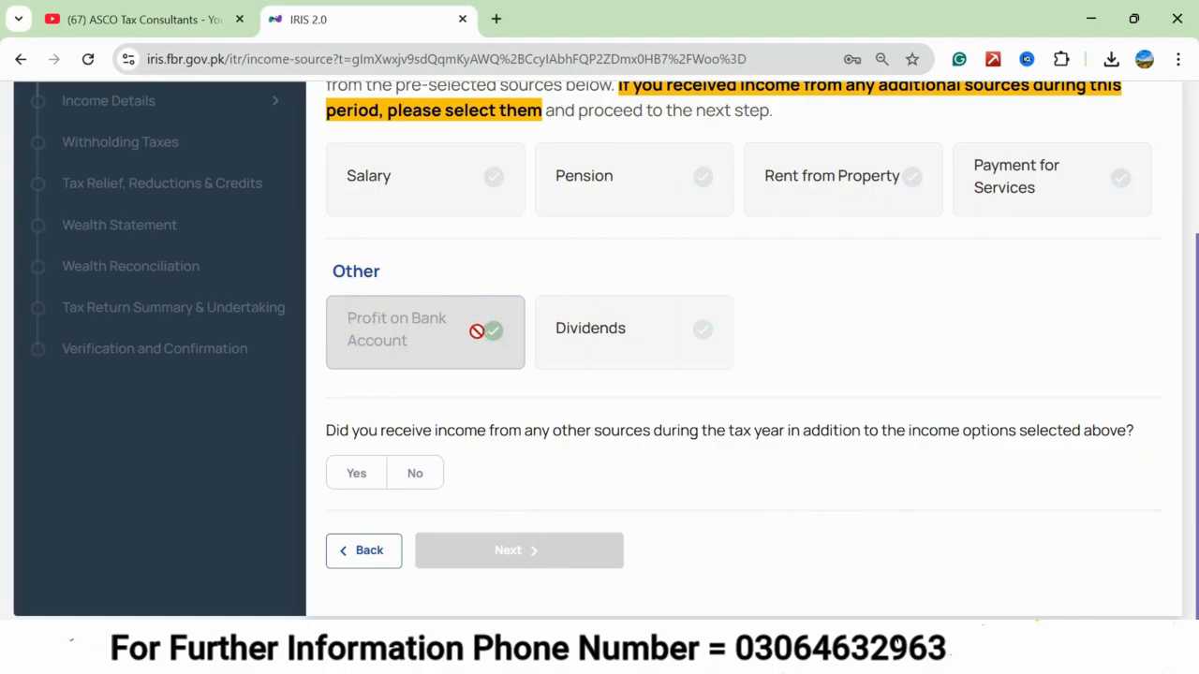
click(414, 473)
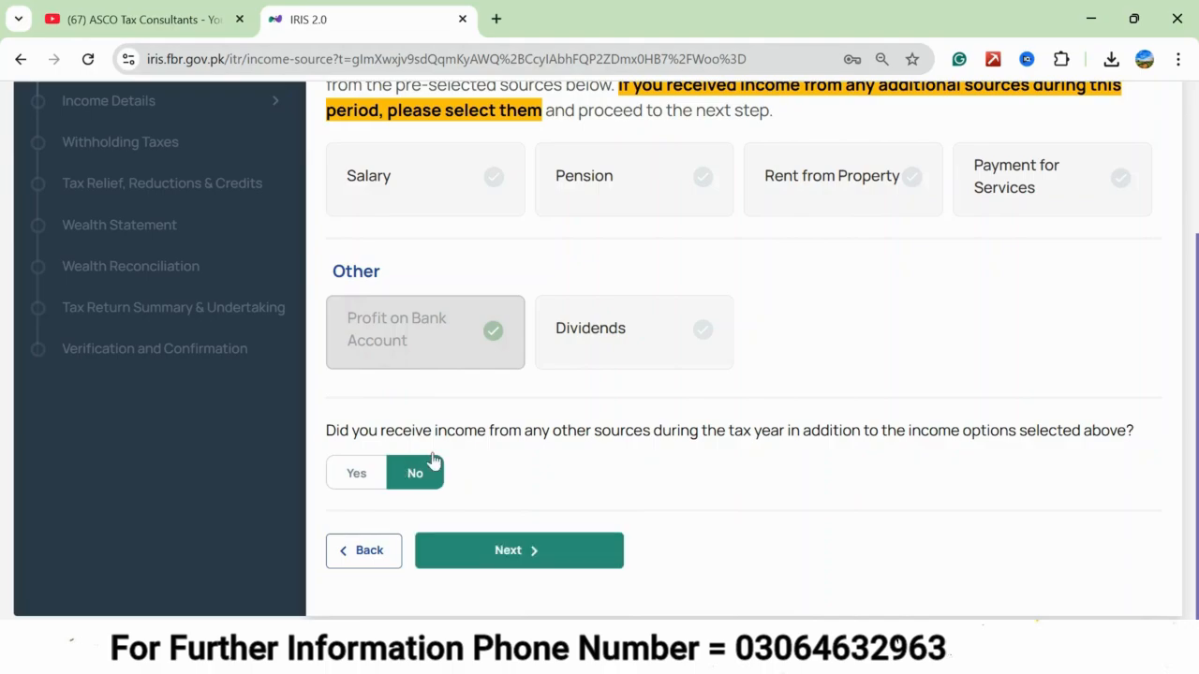
click(508, 553)
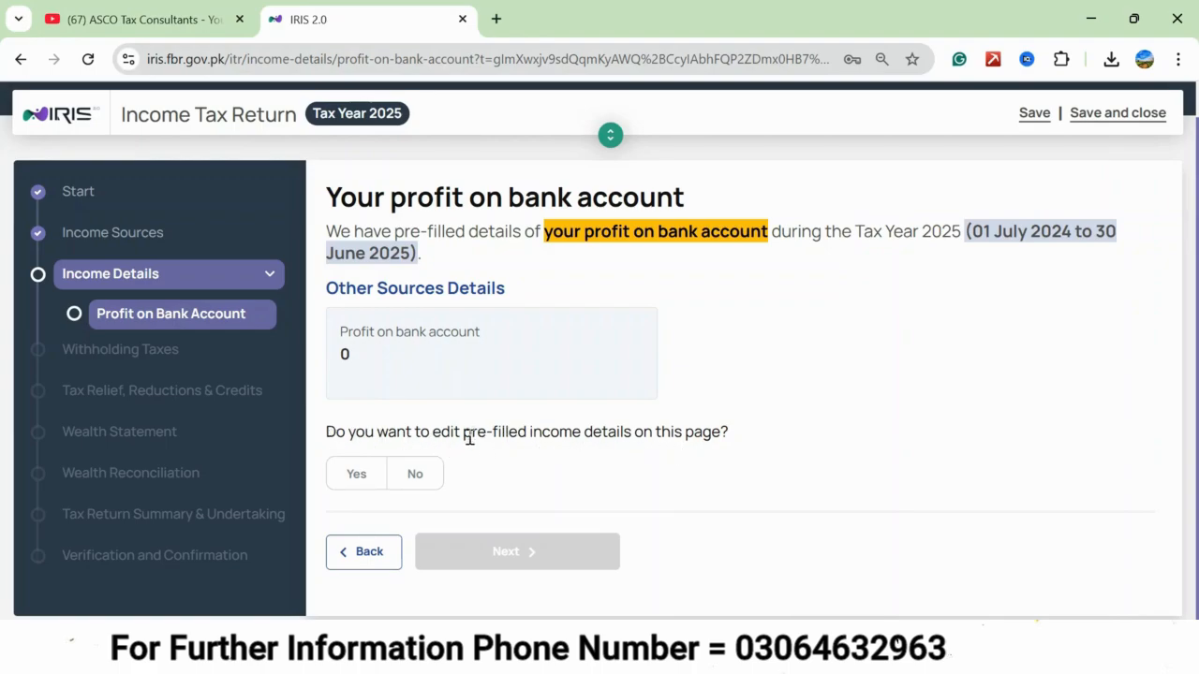
click(423, 475)
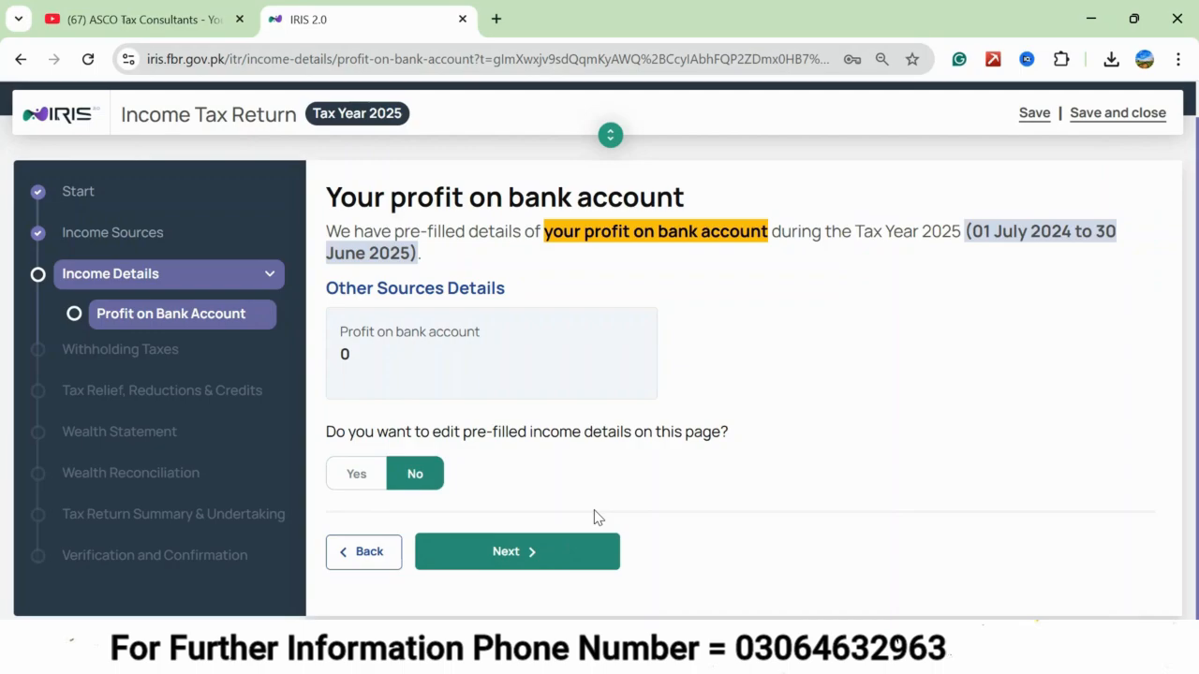
click(529, 551)
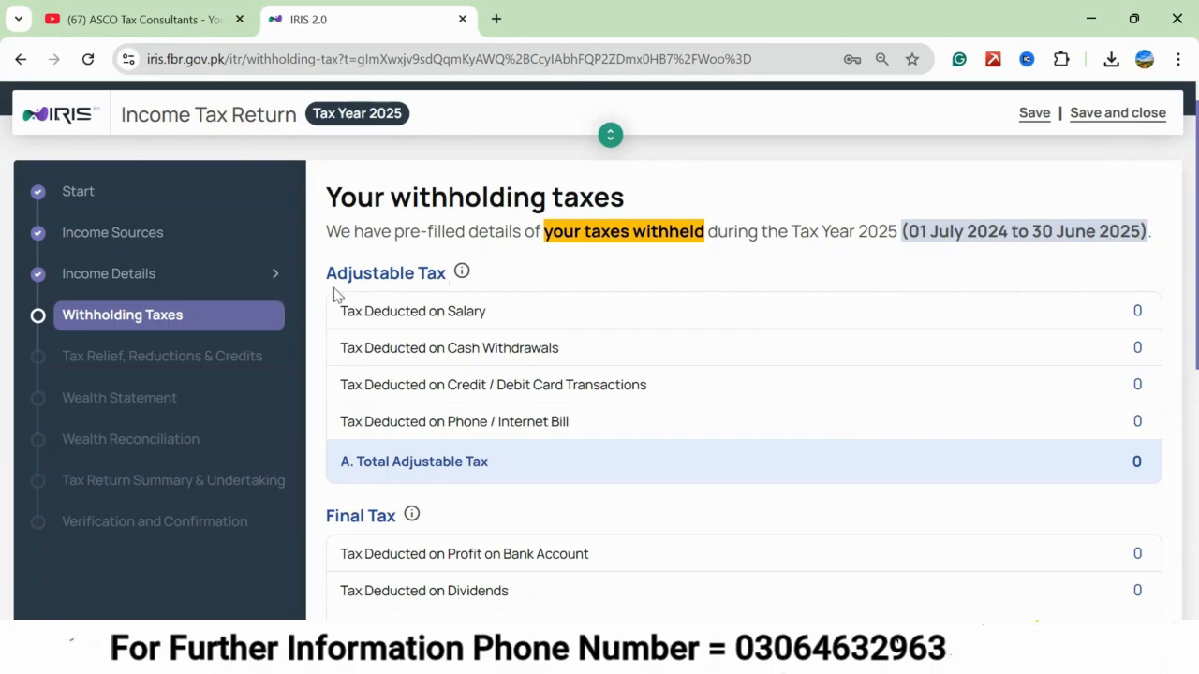
Go through the adjustable and final withholding taxes, answer No to reporting or modifying any, and continue to tax relief.
scroll(484, 506, down, 2)
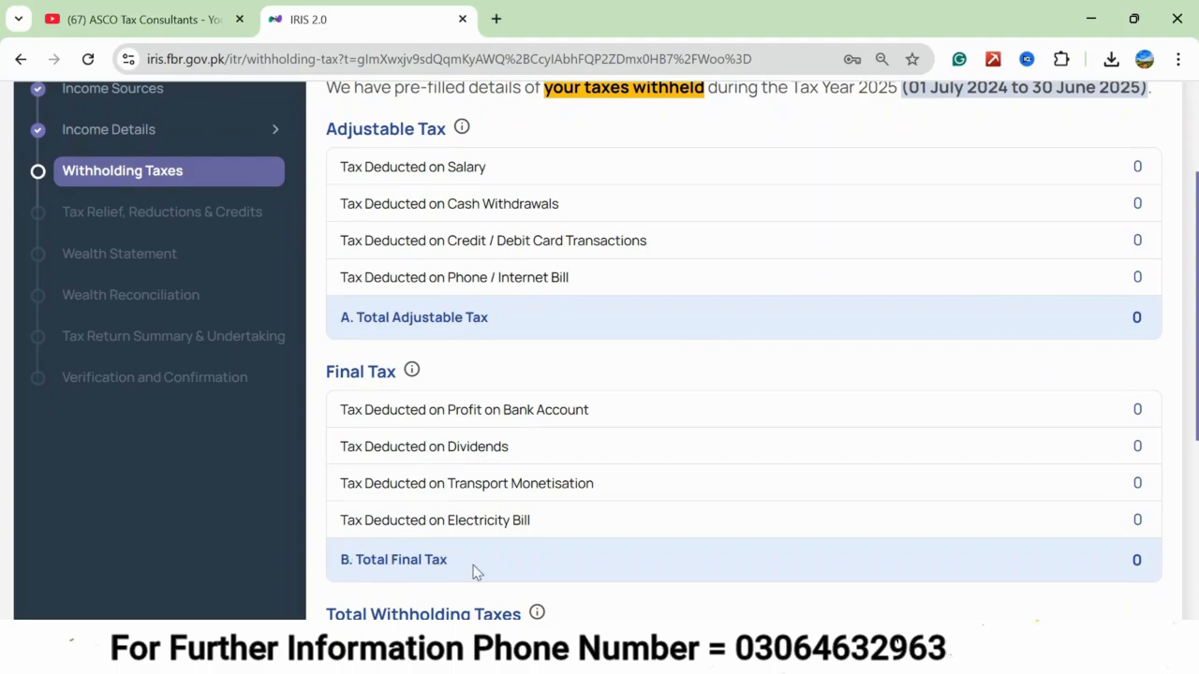
scroll(682, 571, down, 3)
scroll(656, 562, down, 1)
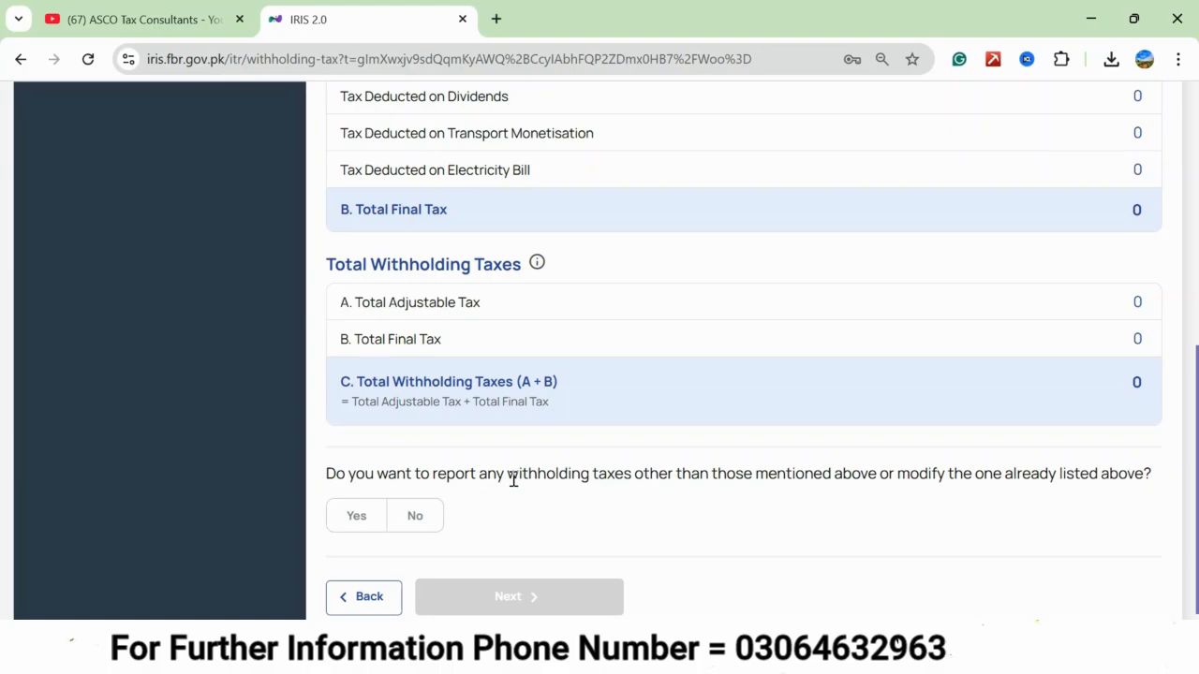
click(414, 516)
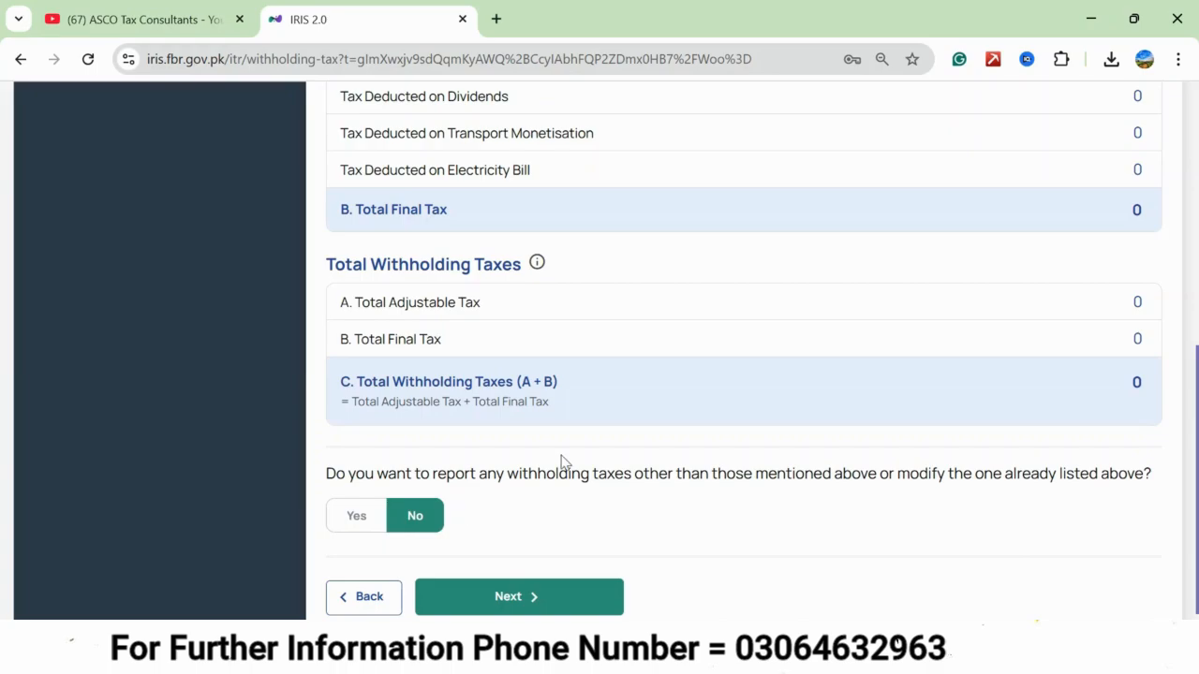
click(519, 594)
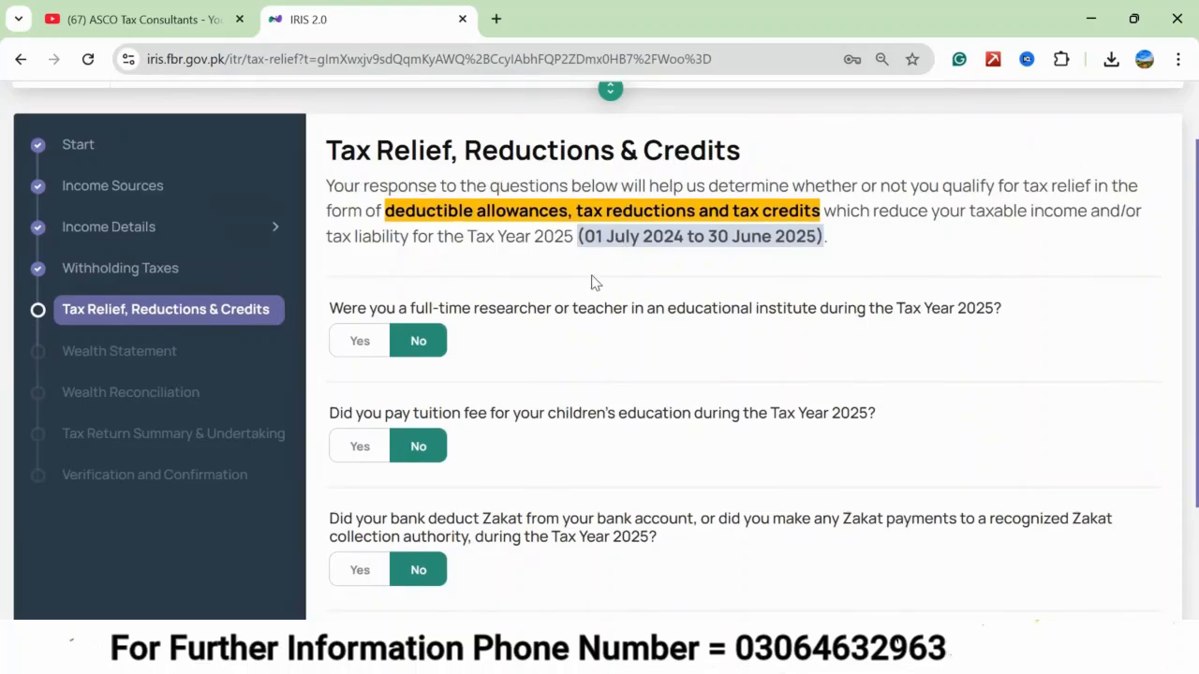
Keep No for the teacher, tuition fee and Zakat questions, decline any other tax relief, and continue to the Wealth Statement.
scroll(592, 281, down, 1)
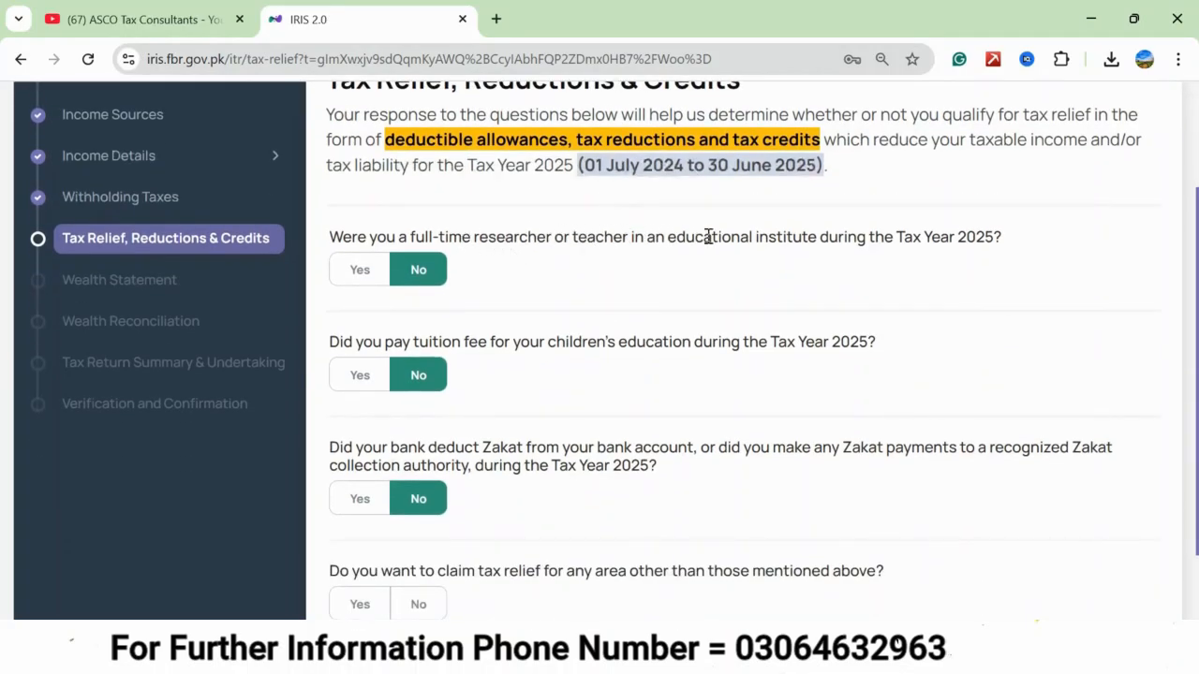
scroll(485, 335, down, 1)
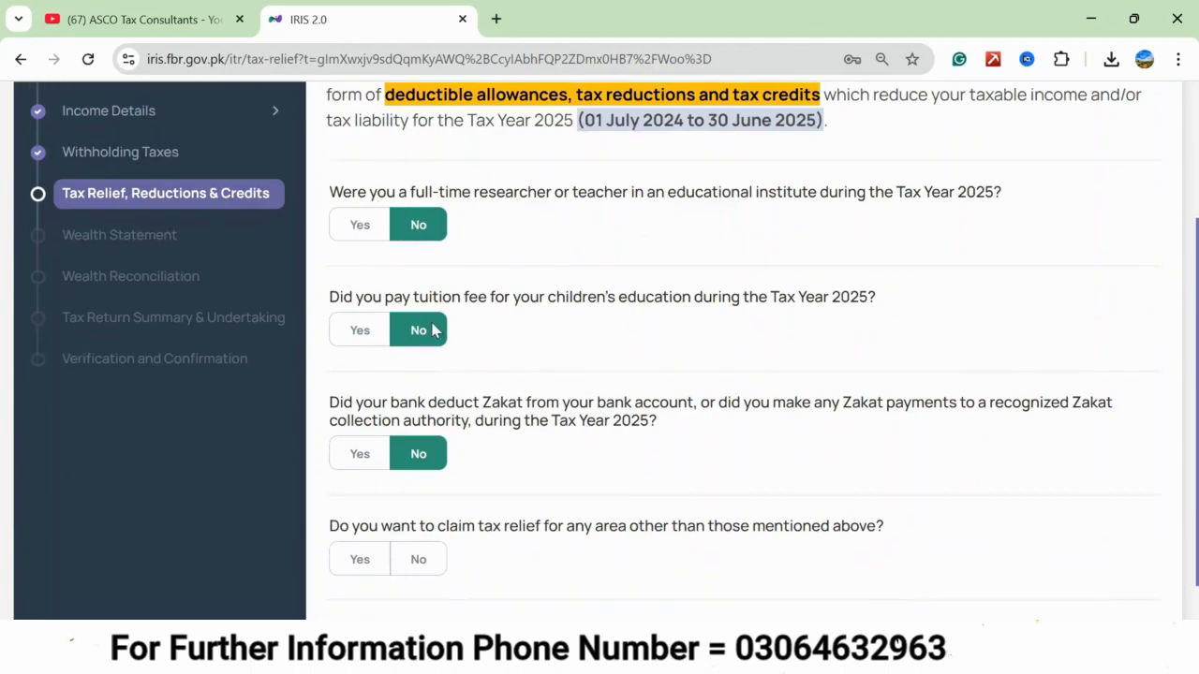
scroll(535, 292, down, 1)
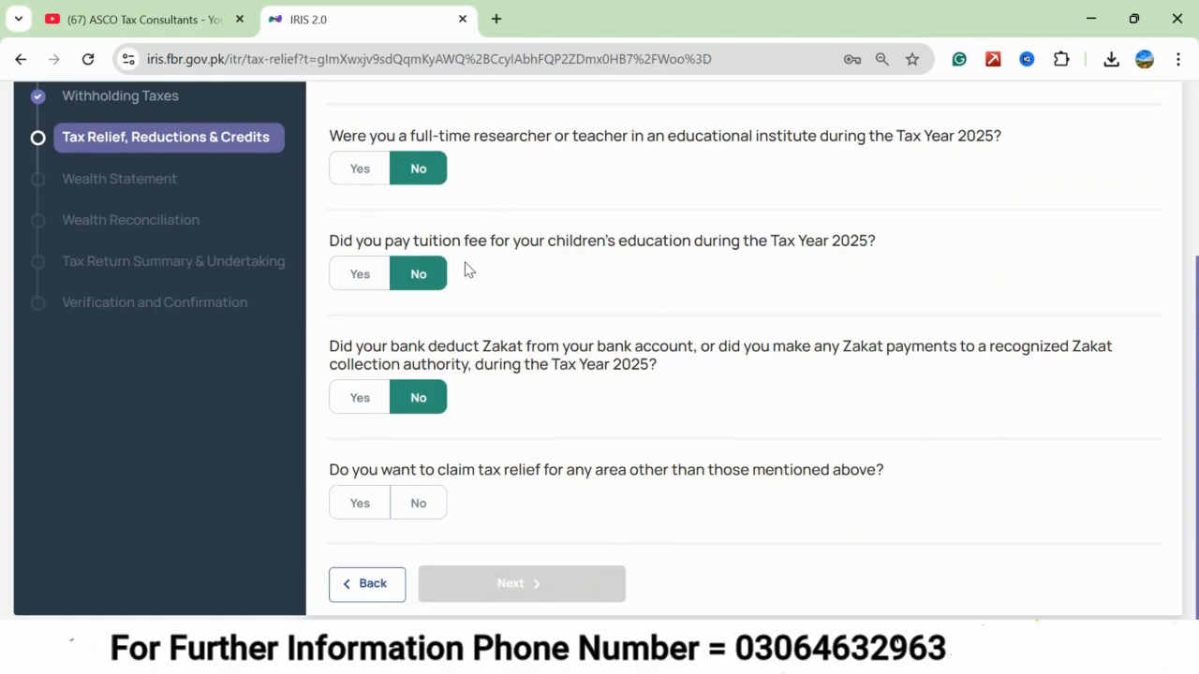
click(342, 499)
click(419, 503)
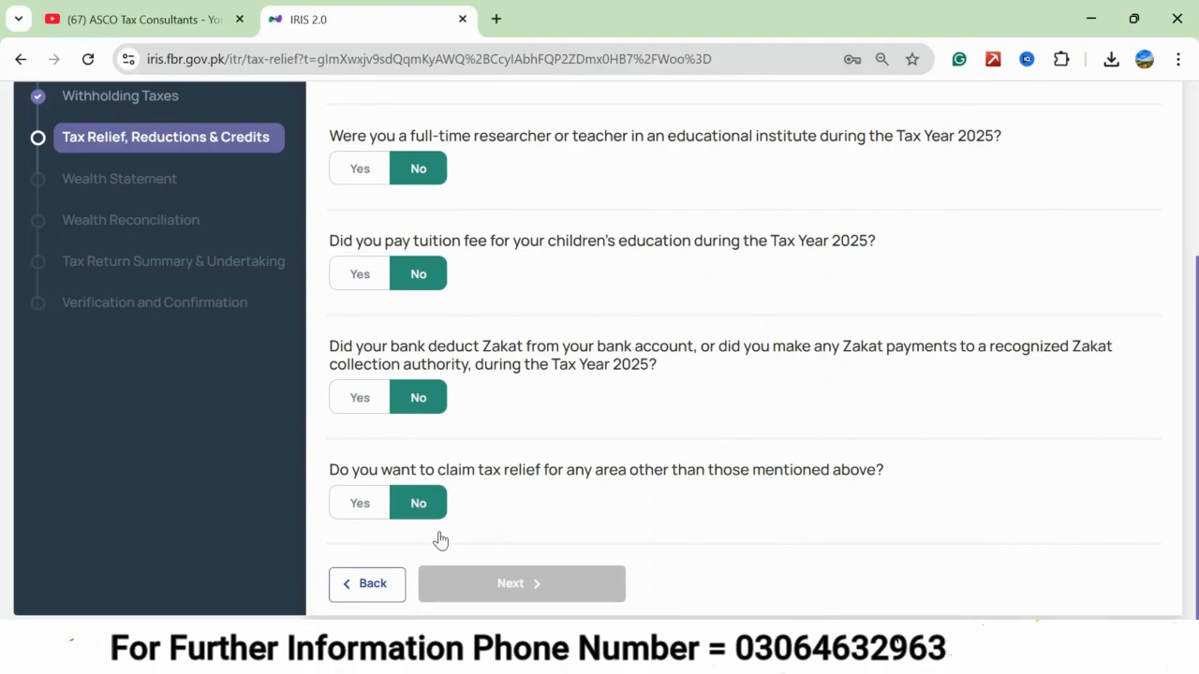
click(506, 586)
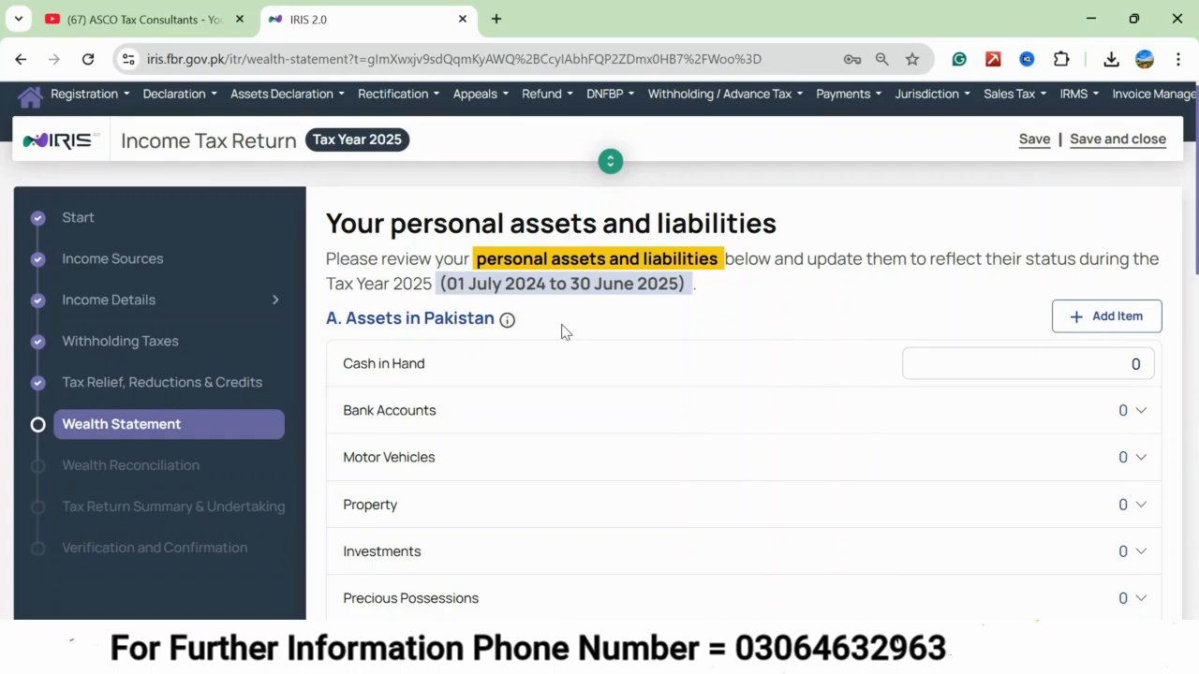
Look over the Wealth Statement's assets, liabilities, net assets and change in net assets sections.
scroll(562, 332, down, 1)
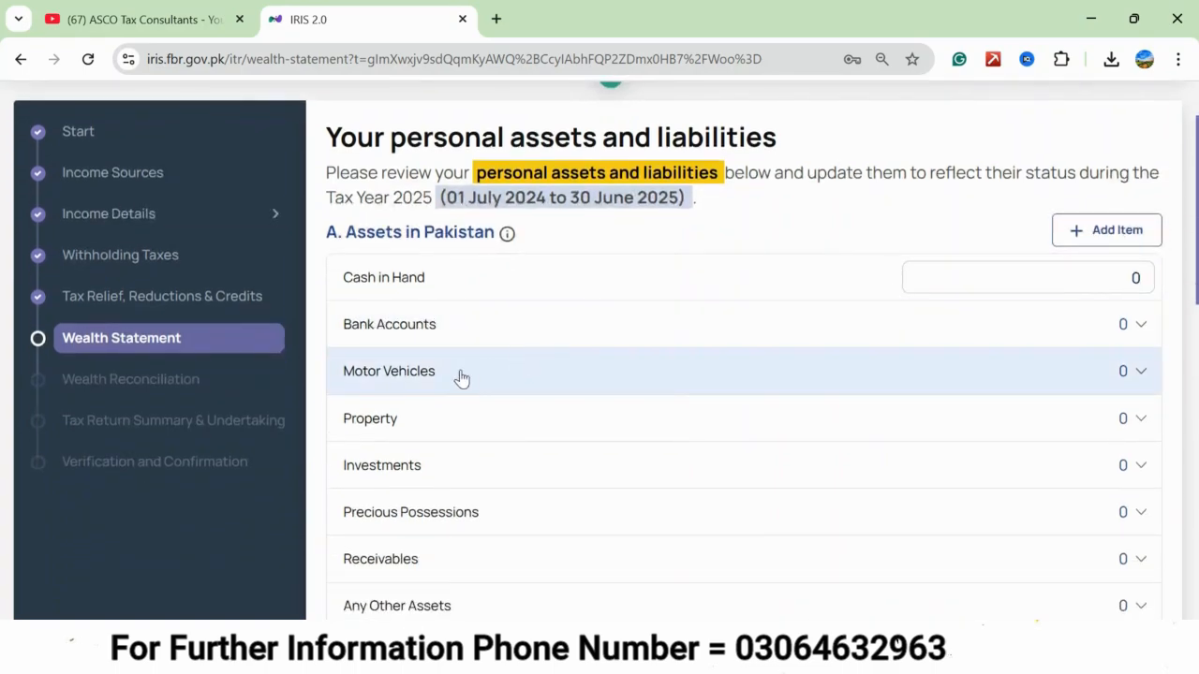
scroll(460, 377, down, 1)
scroll(461, 377, down, 1)
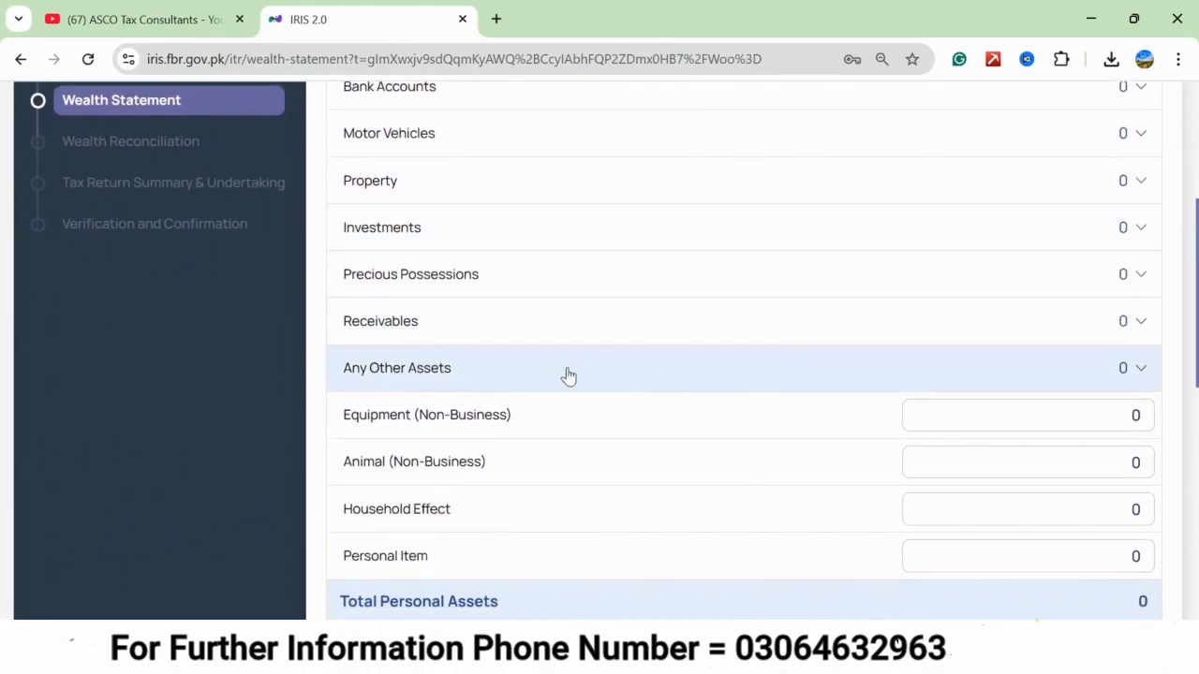
scroll(477, 521, down, 1)
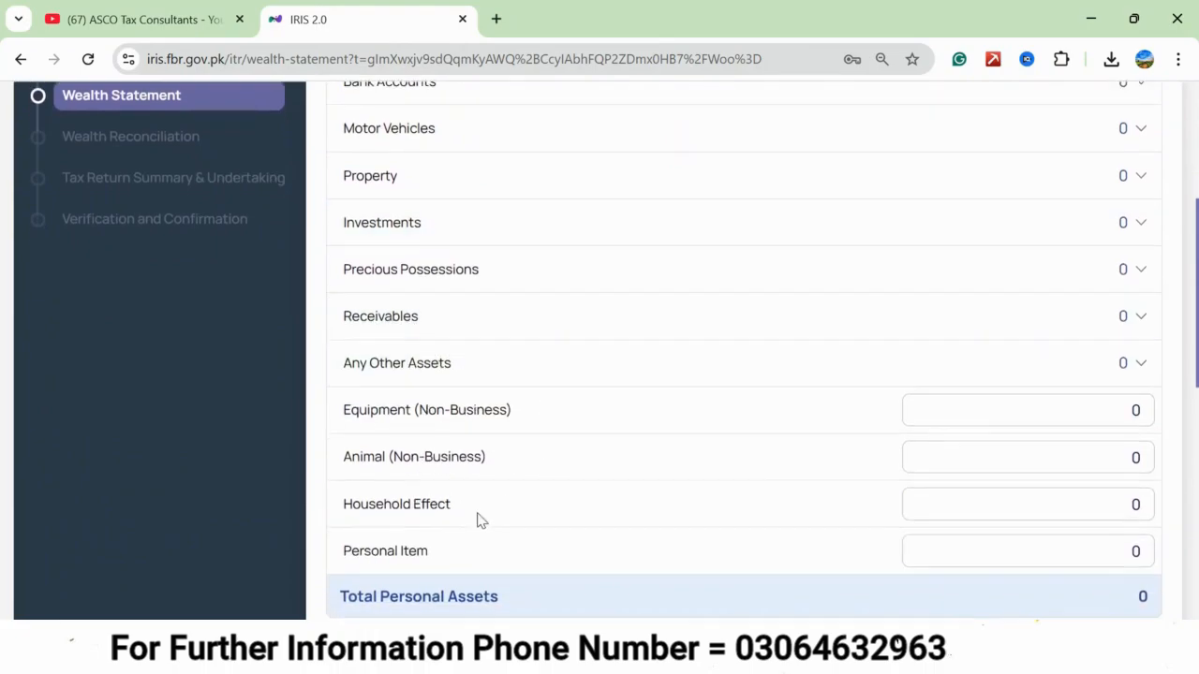
scroll(400, 483, down, 1)
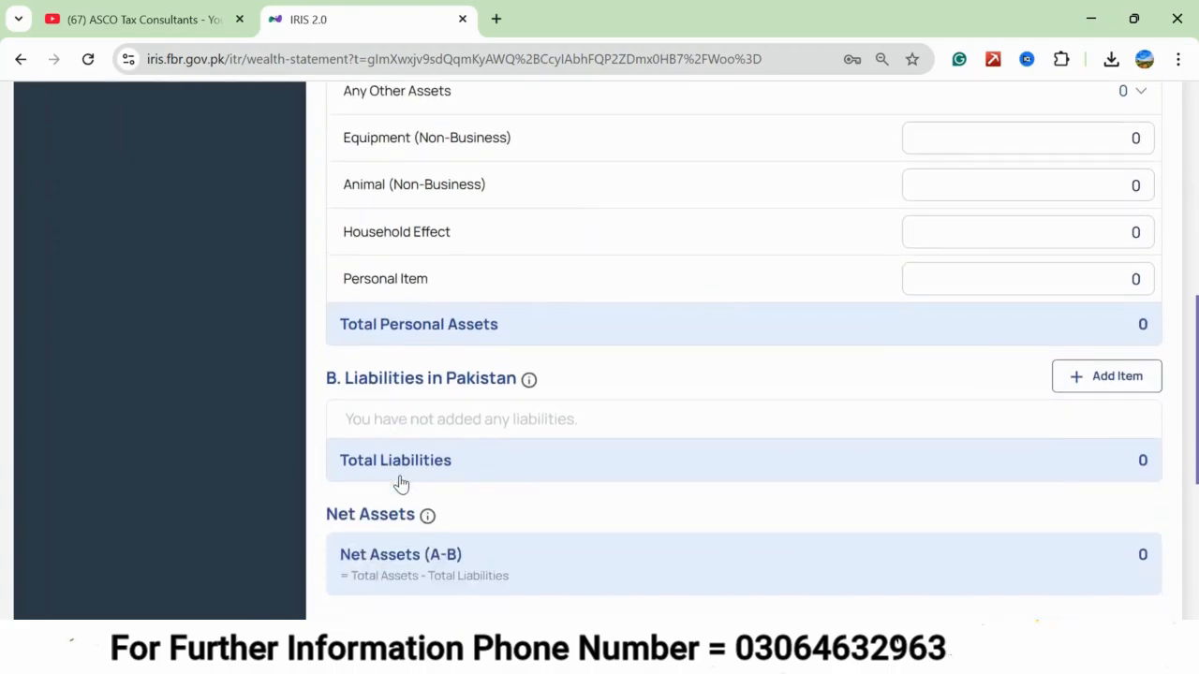
scroll(677, 437, down, 2)
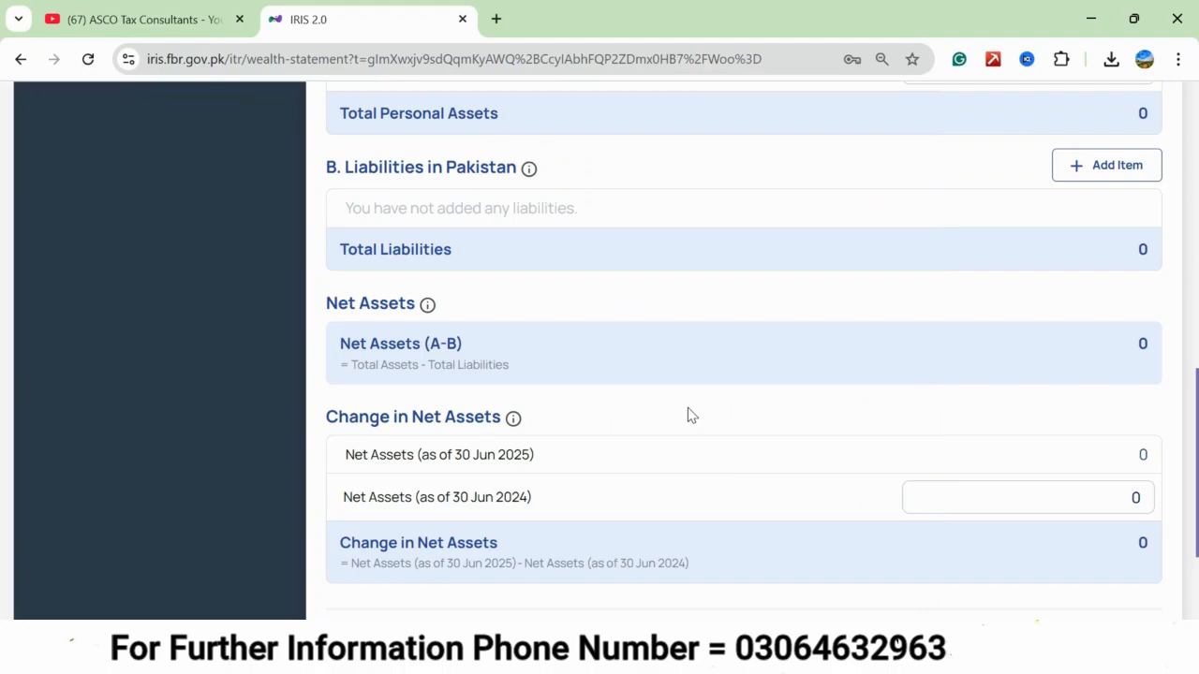
Add a bank account asset in Pakistan with the account's IBAN and a closing balance of 191,788, and accept the verified account.
scroll(689, 415, up, 8)
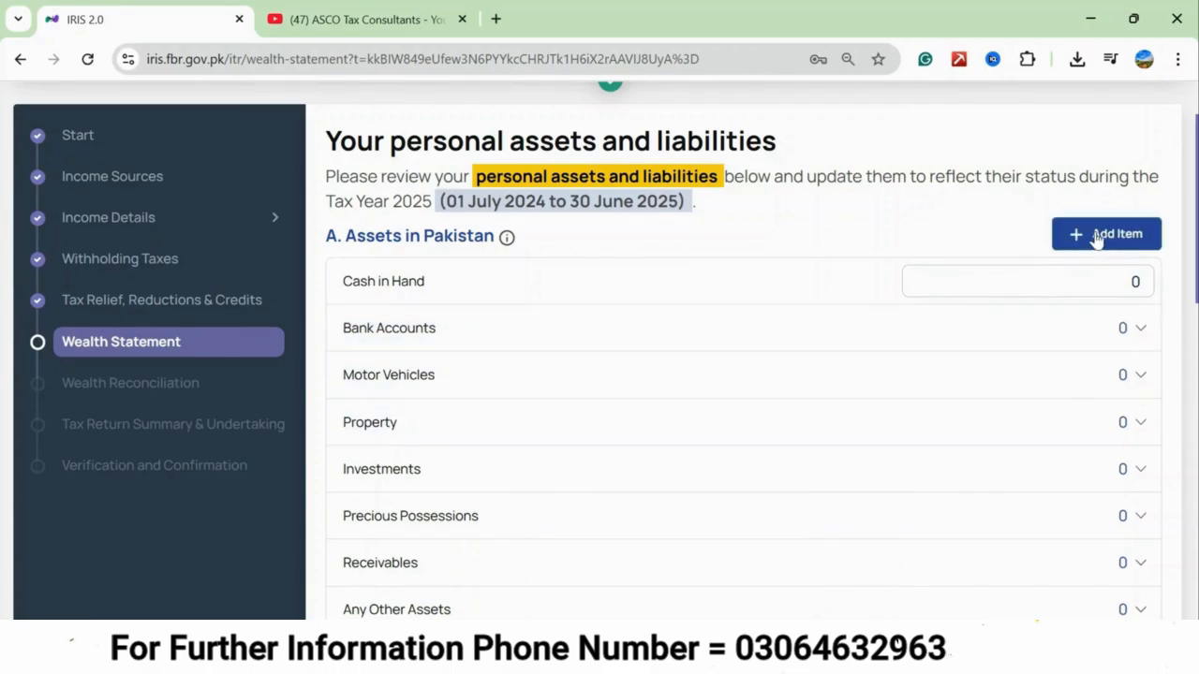
click(1097, 240)
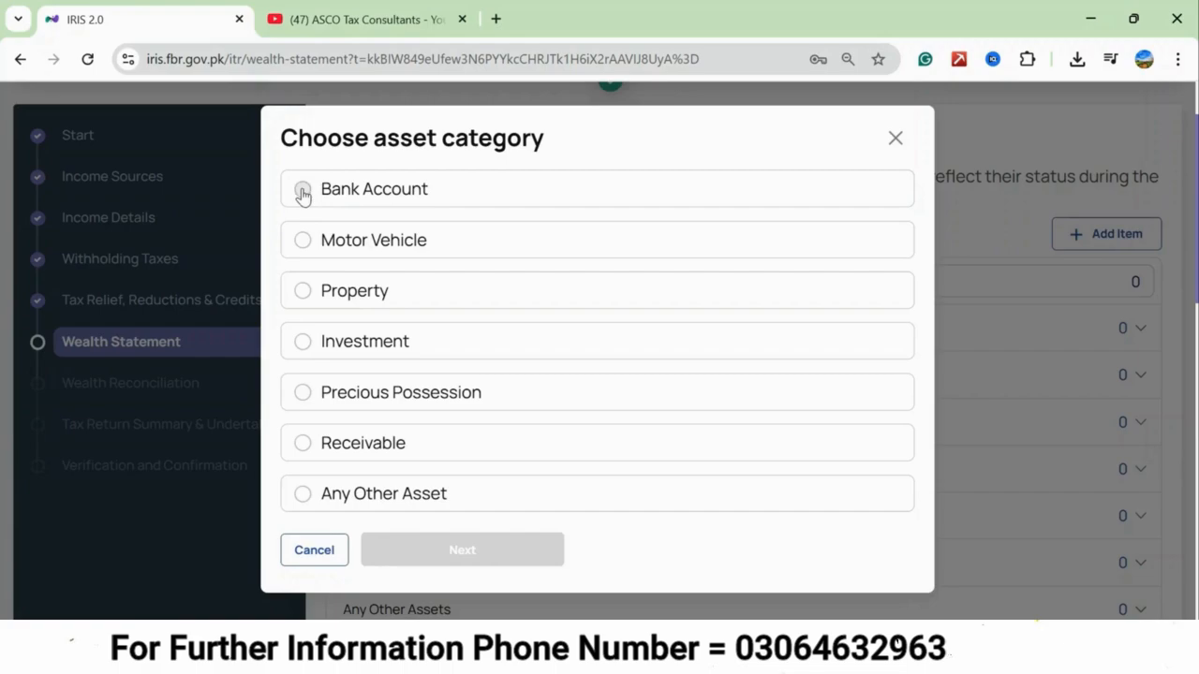
click(303, 190)
click(487, 556)
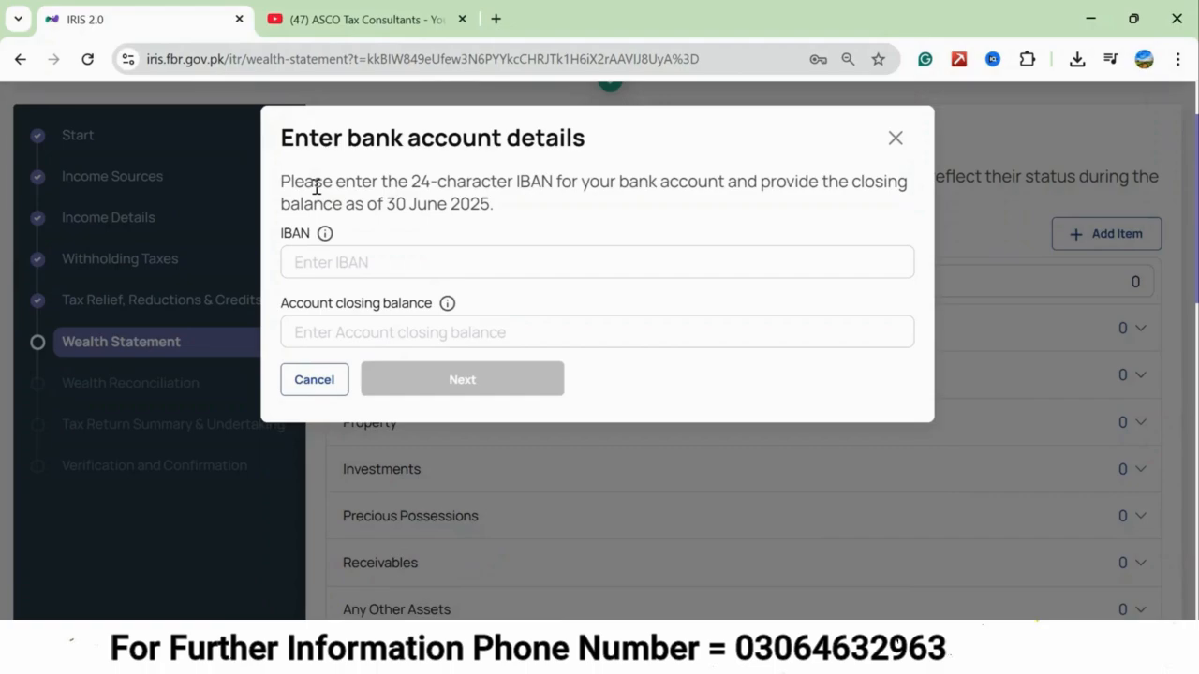
click(382, 251)
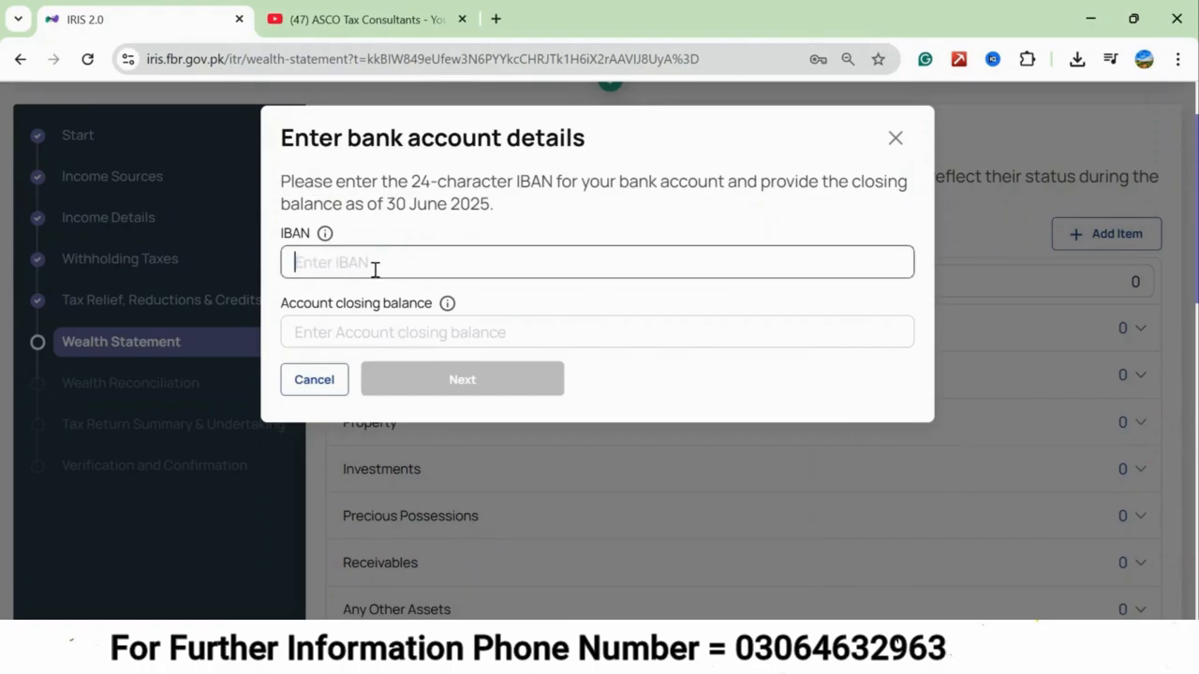
key(ctrl+v)
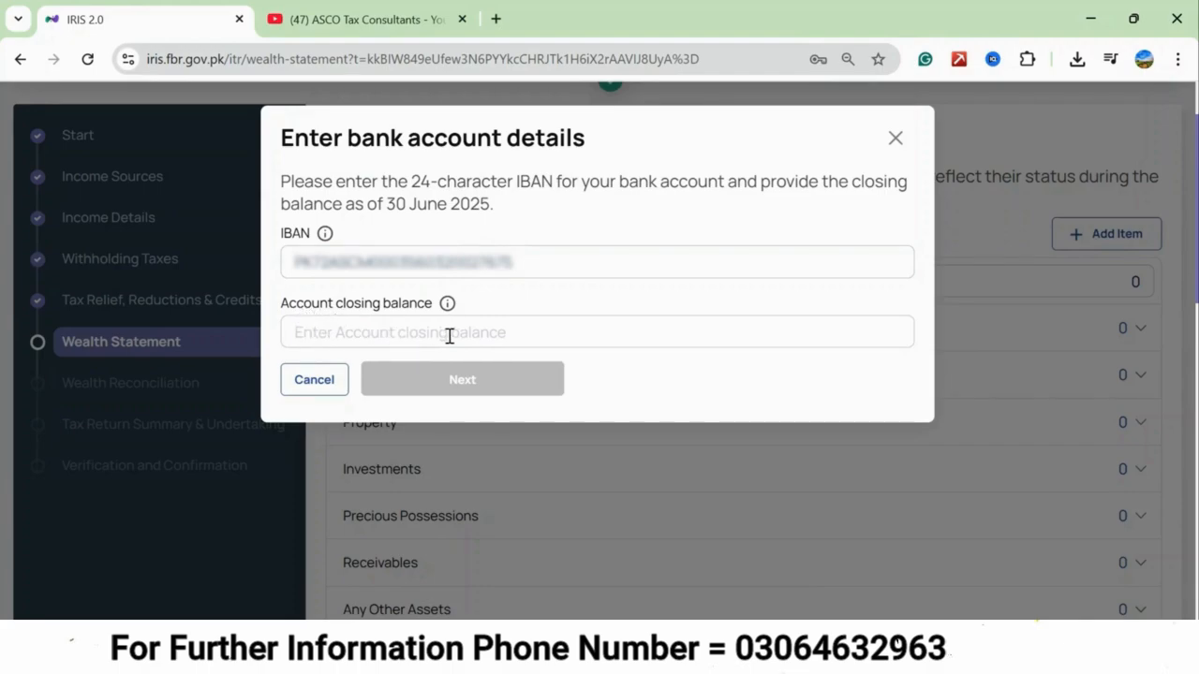
click(449, 336)
text(191788)
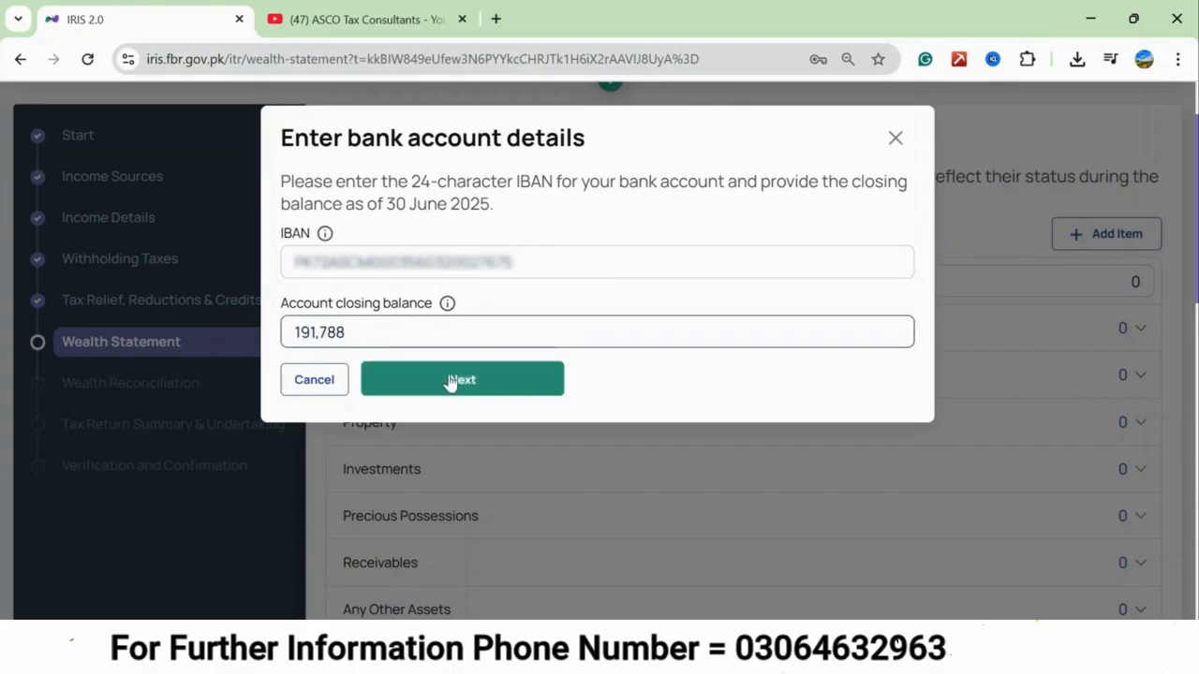
click(464, 384)
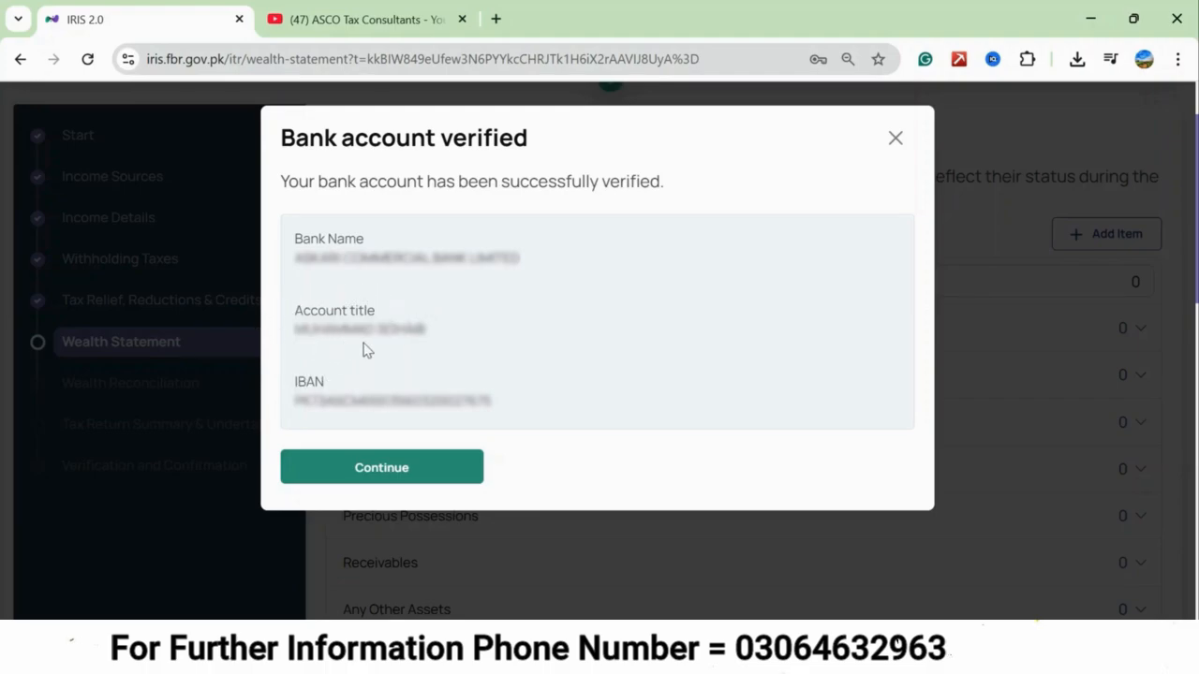
click(390, 469)
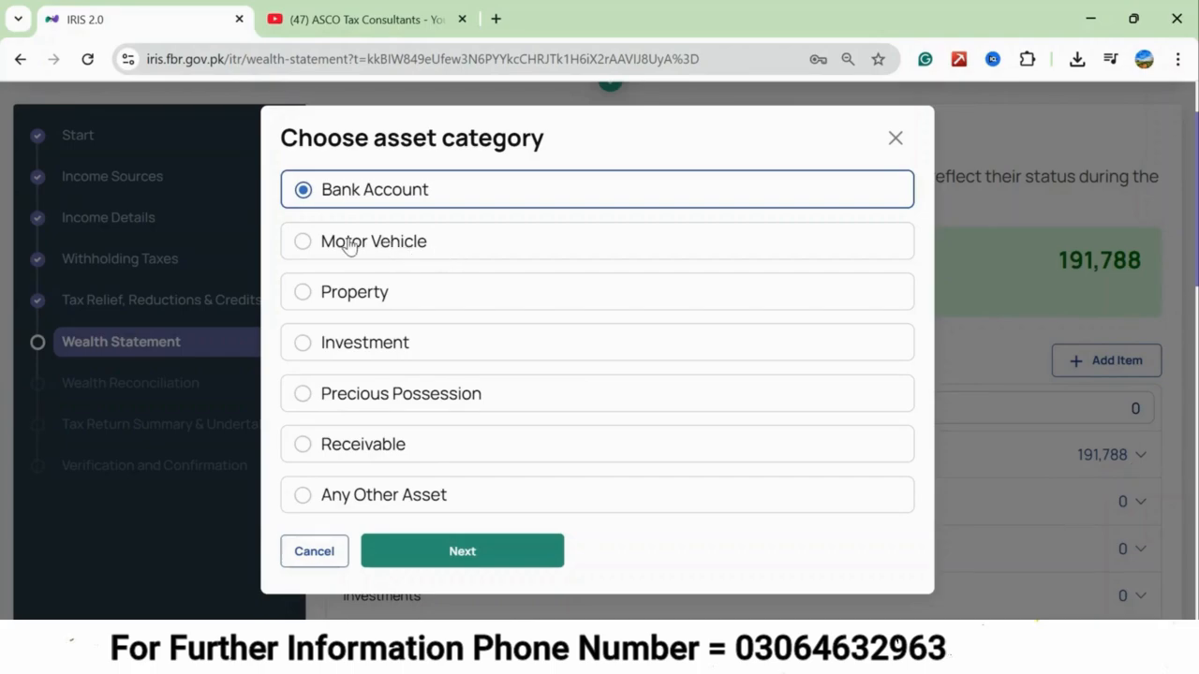
Add a motor vehicle asset described as Suzuki Cultus with its registration number and a cost of 1,500,000.
click(301, 245)
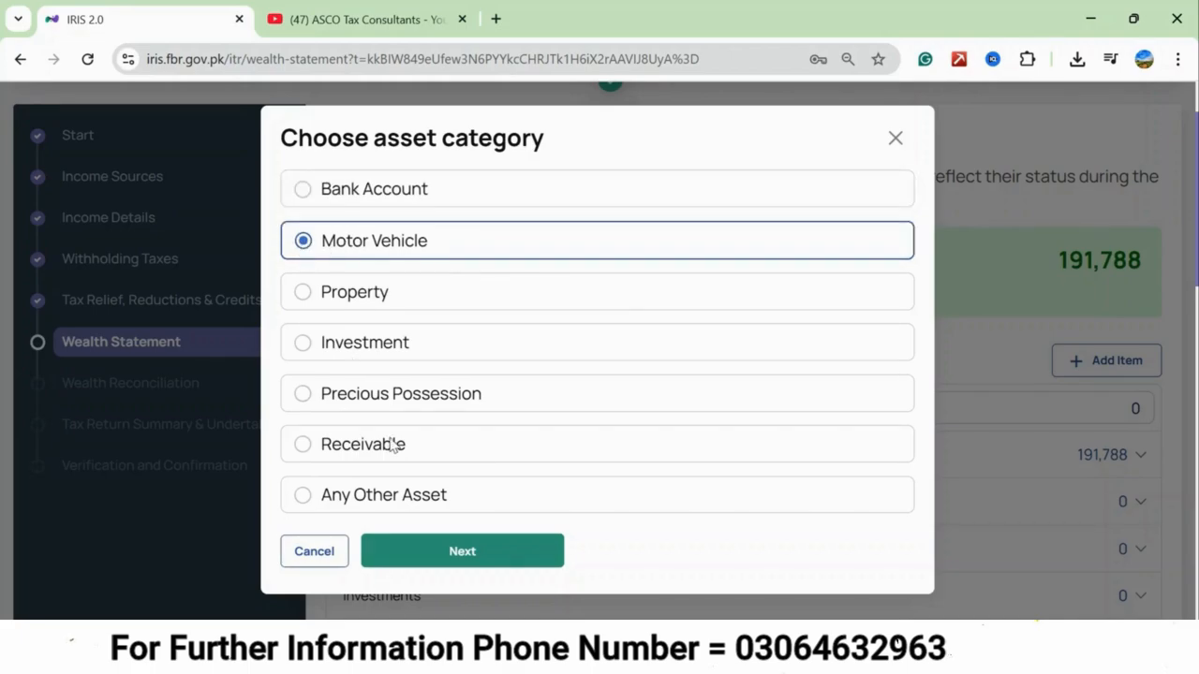
click(451, 552)
click(389, 213)
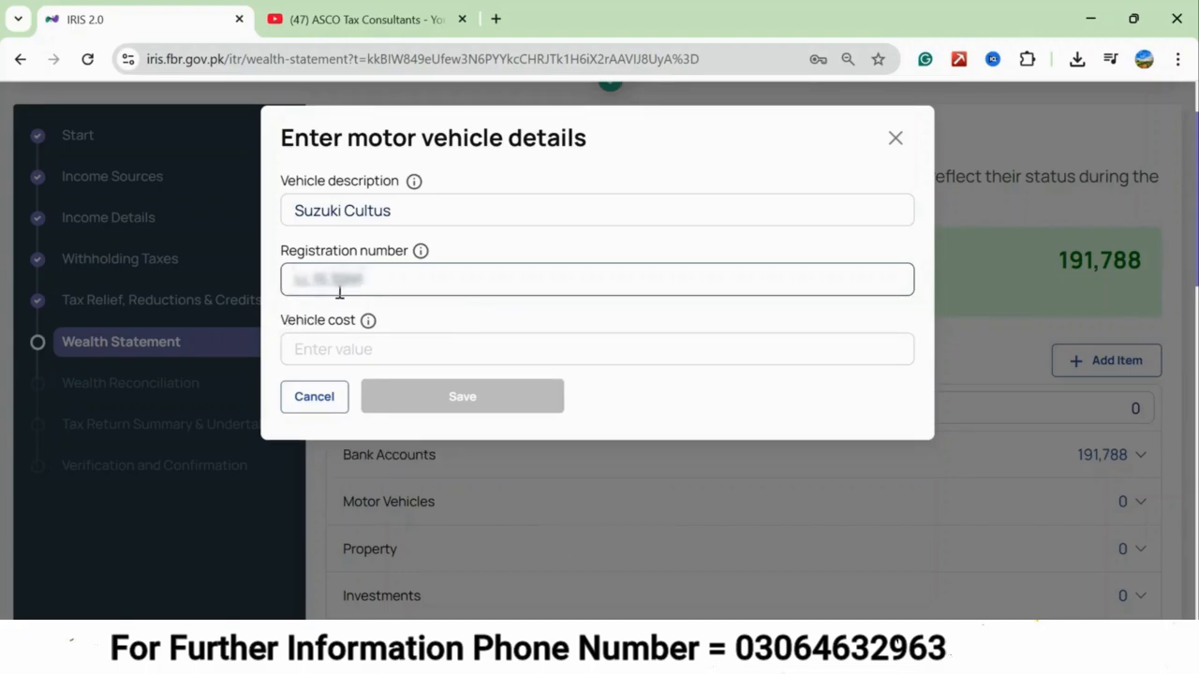
click(302, 349)
text(1,500,000)
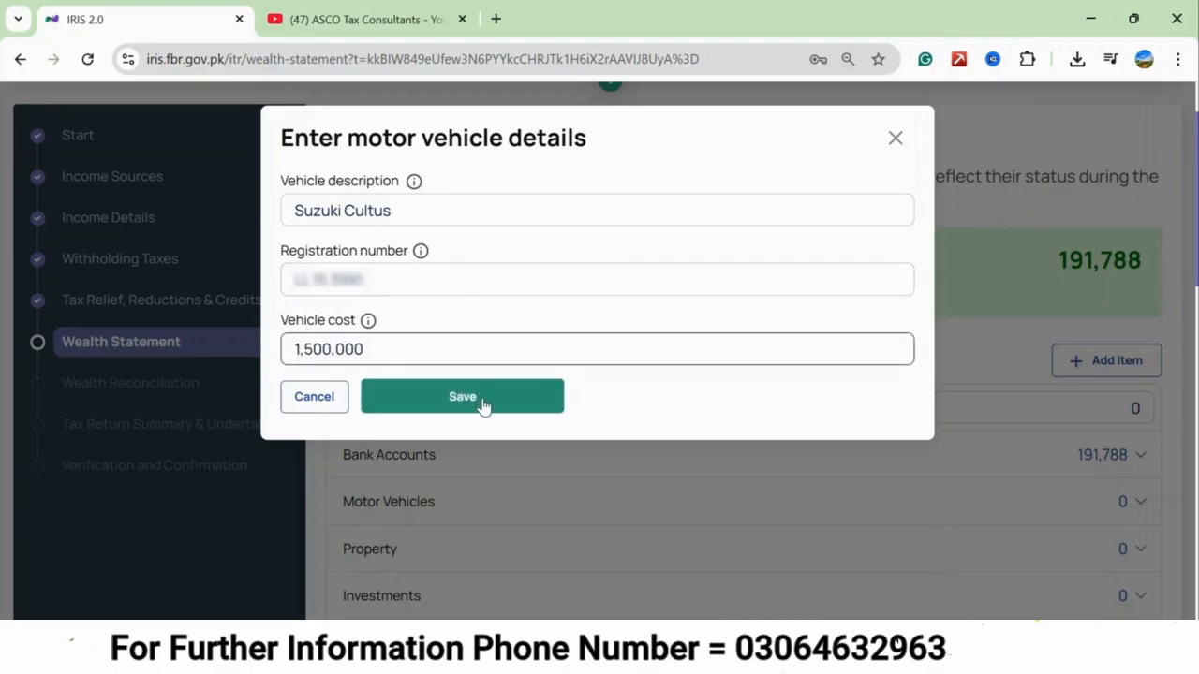
click(482, 400)
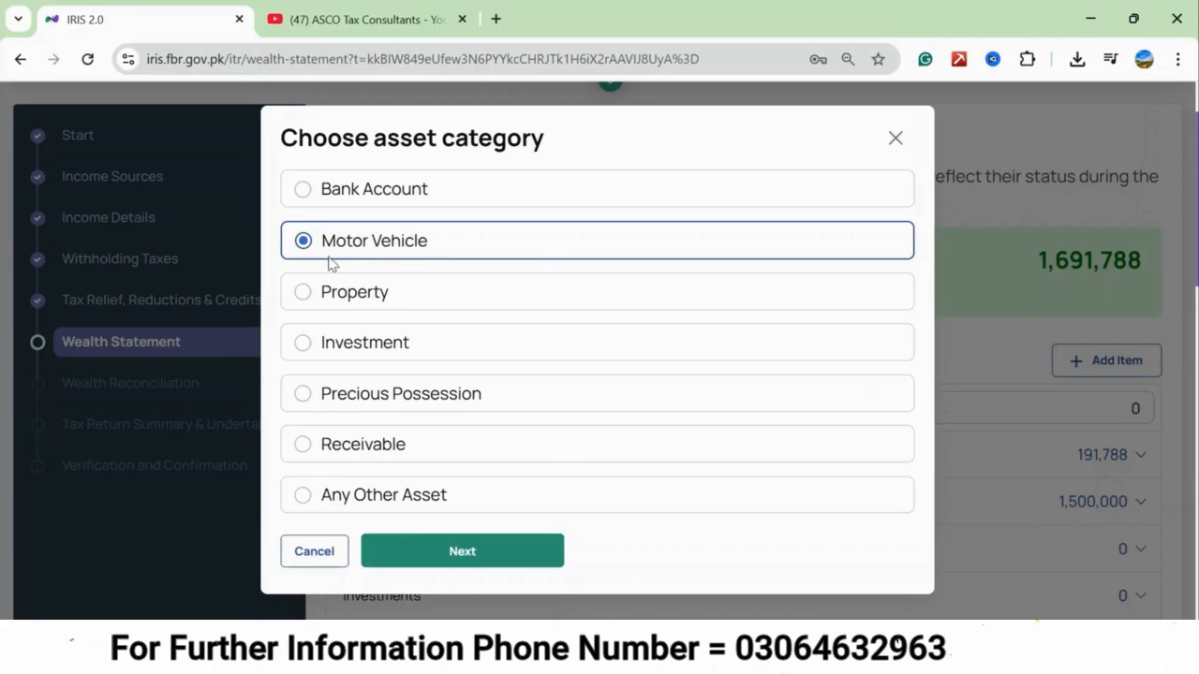
Add a second motor vehicle described as CB 150, Honda with its registration number and a cost of 300,000, and finish adding assets.
click(429, 551)
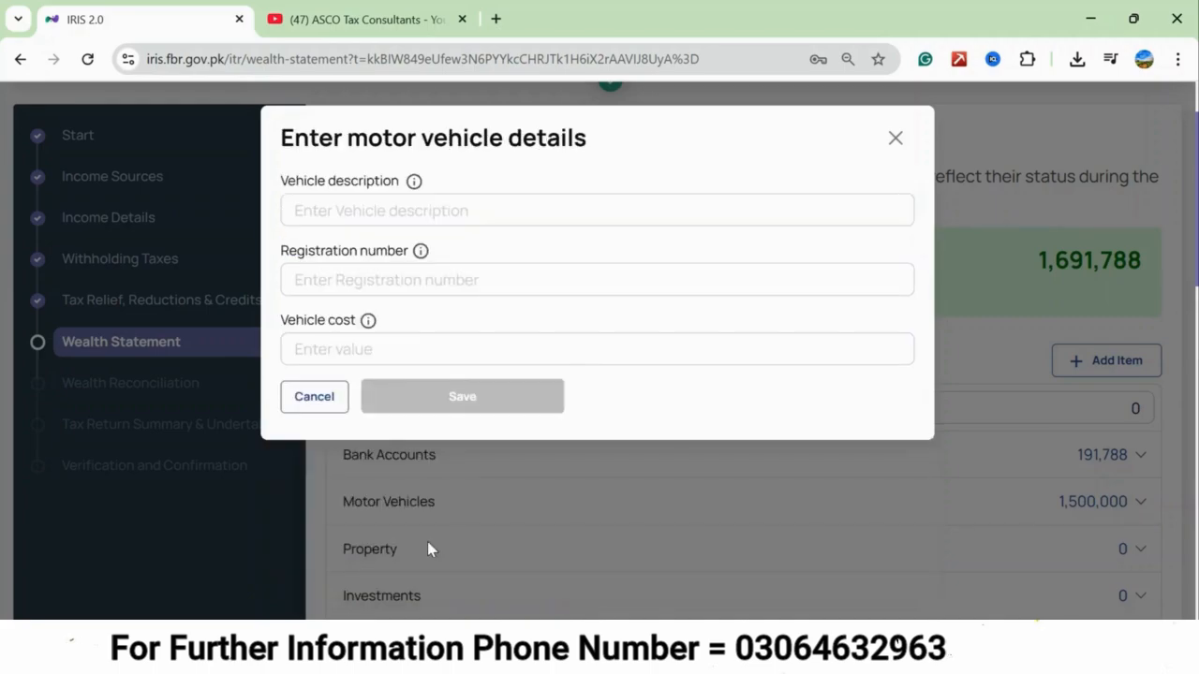
click(346, 209)
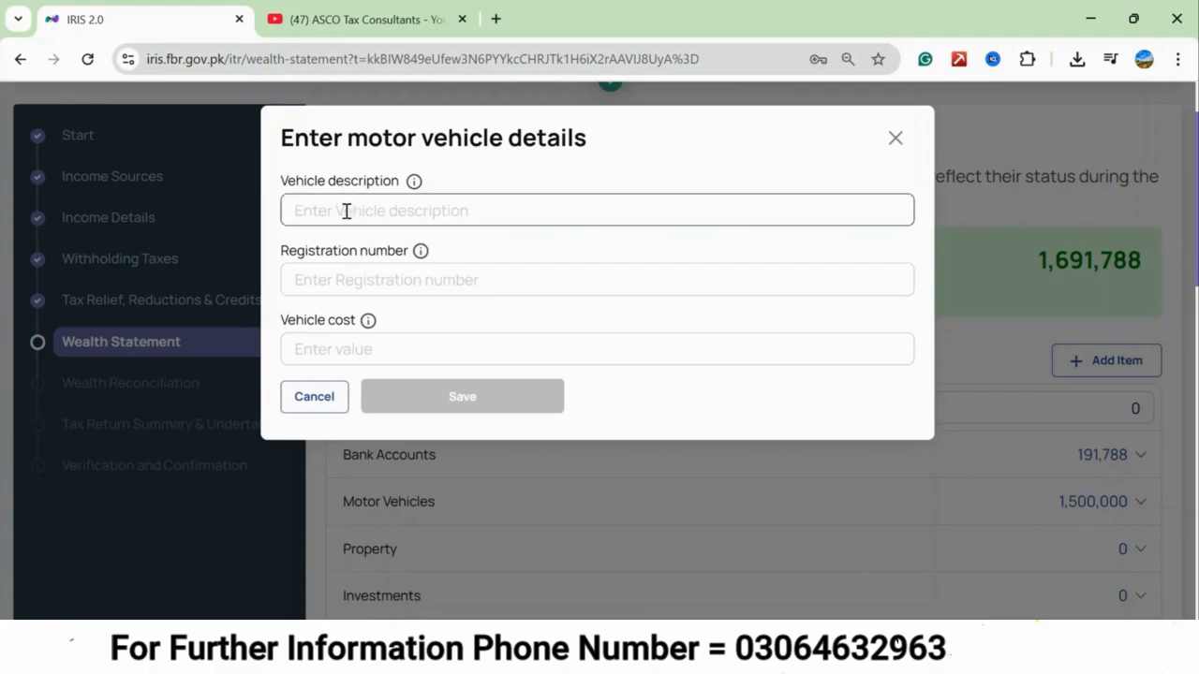
text(CB 150)
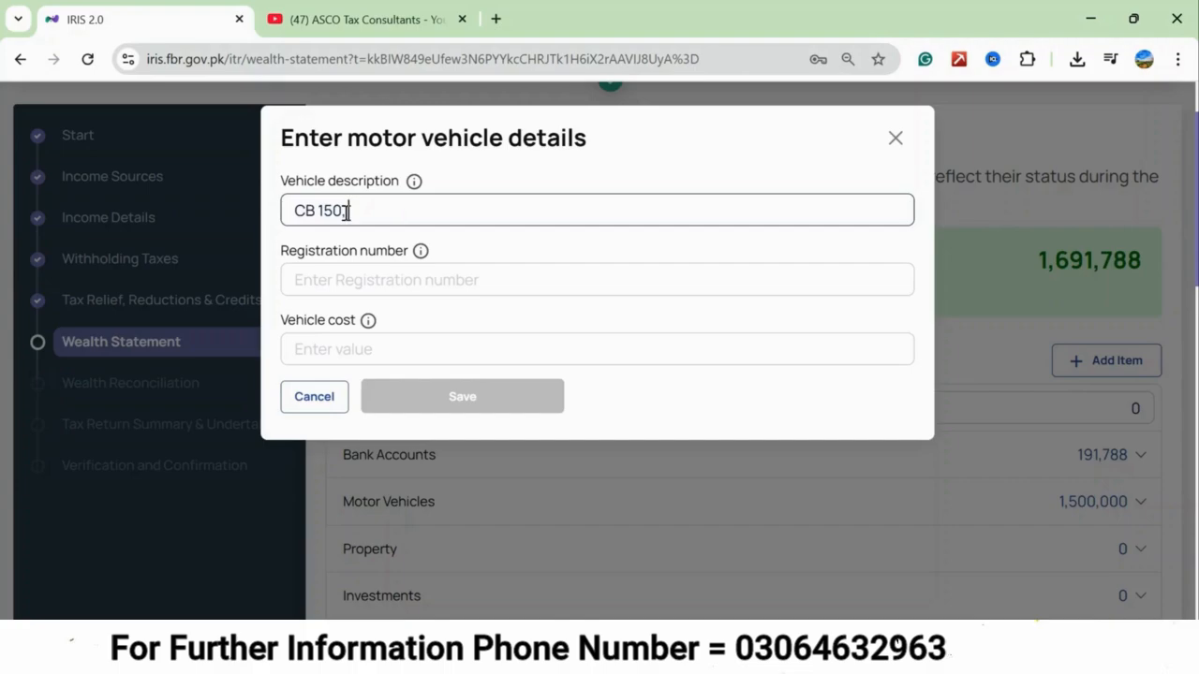
text(, Honda)
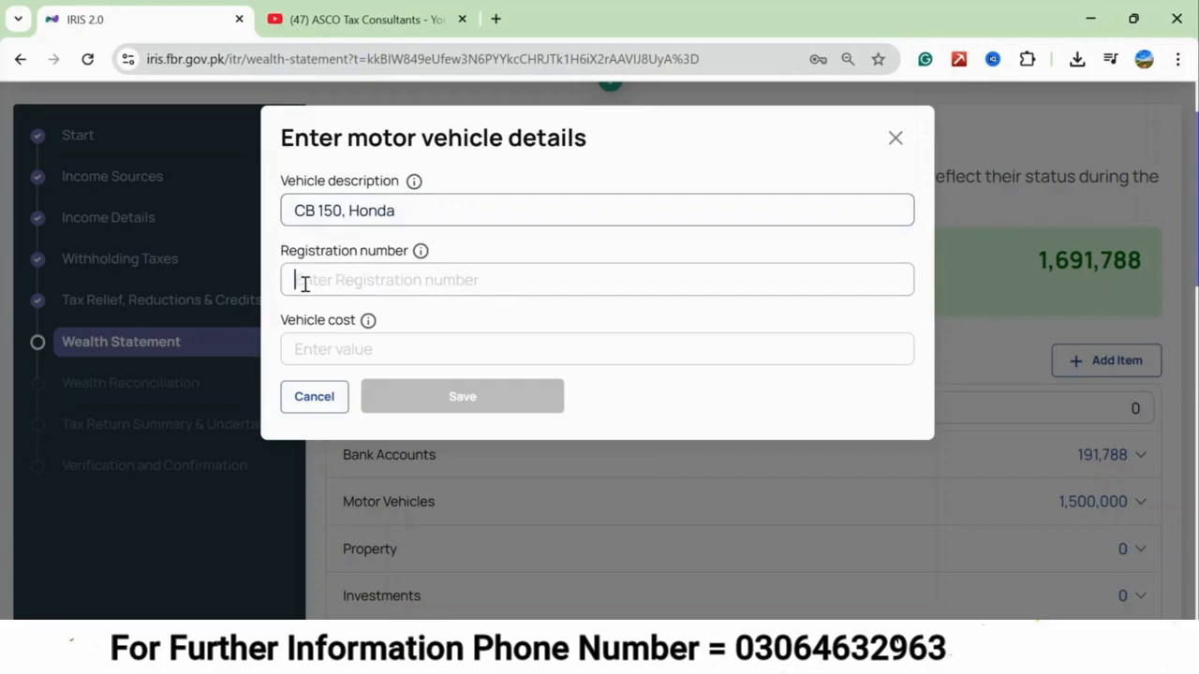
click(304, 285)
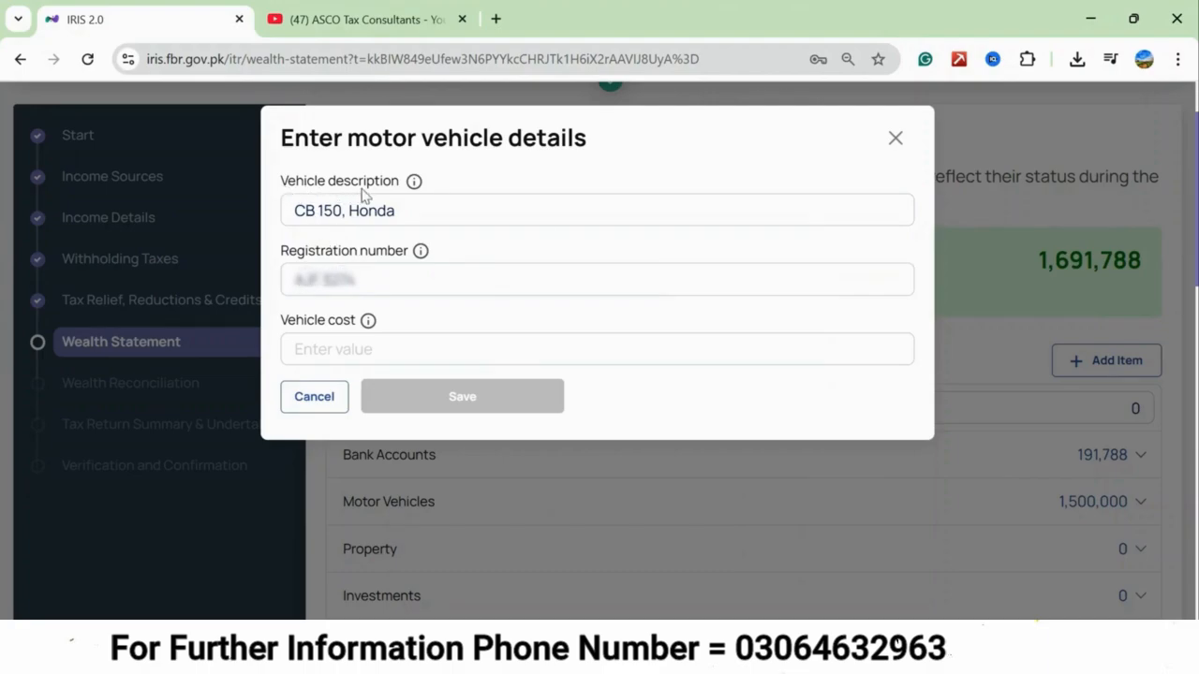
click(326, 356)
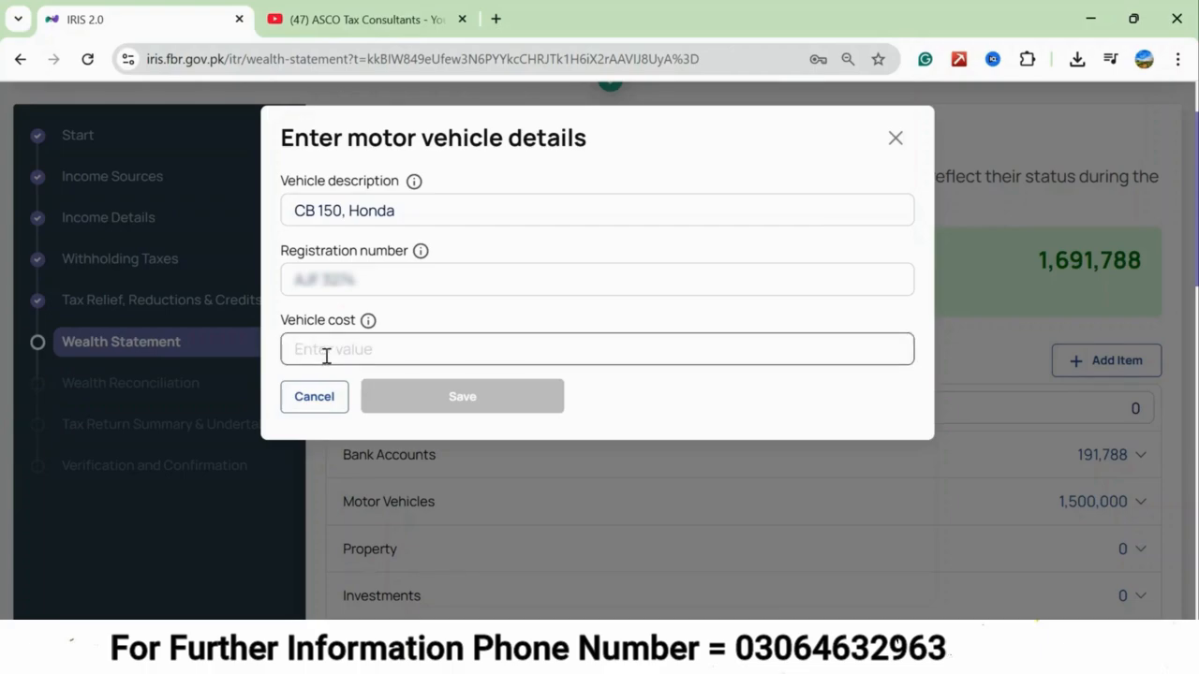
text(300,000)
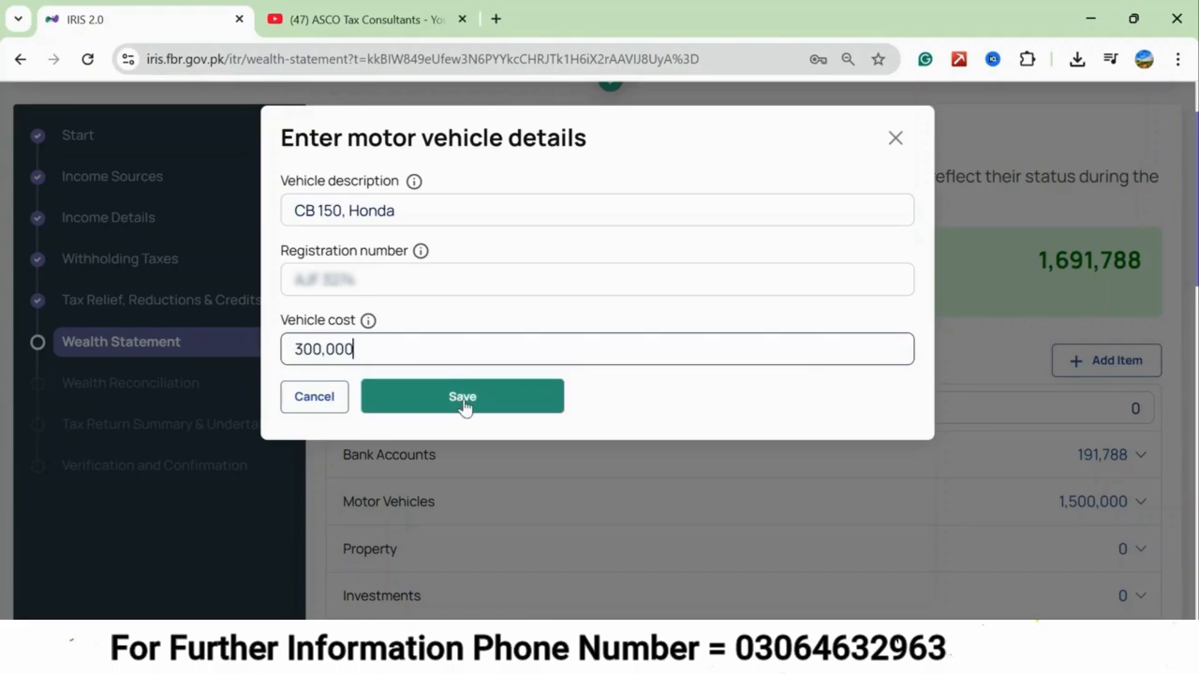
click(462, 407)
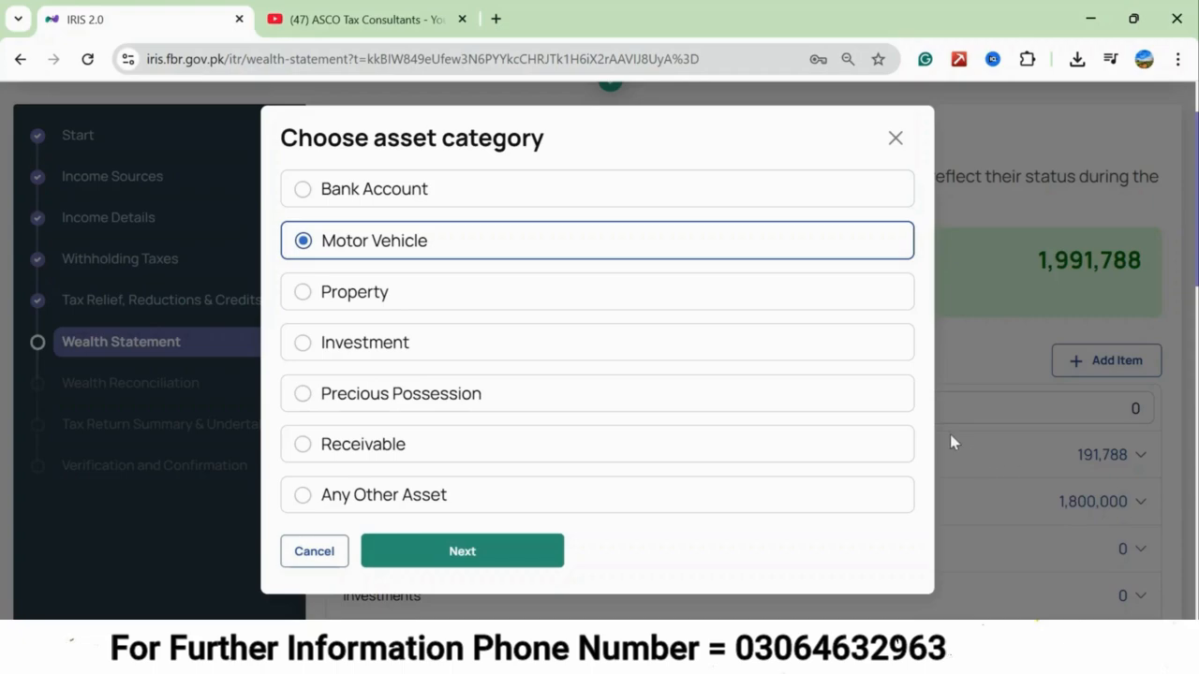
click(894, 138)
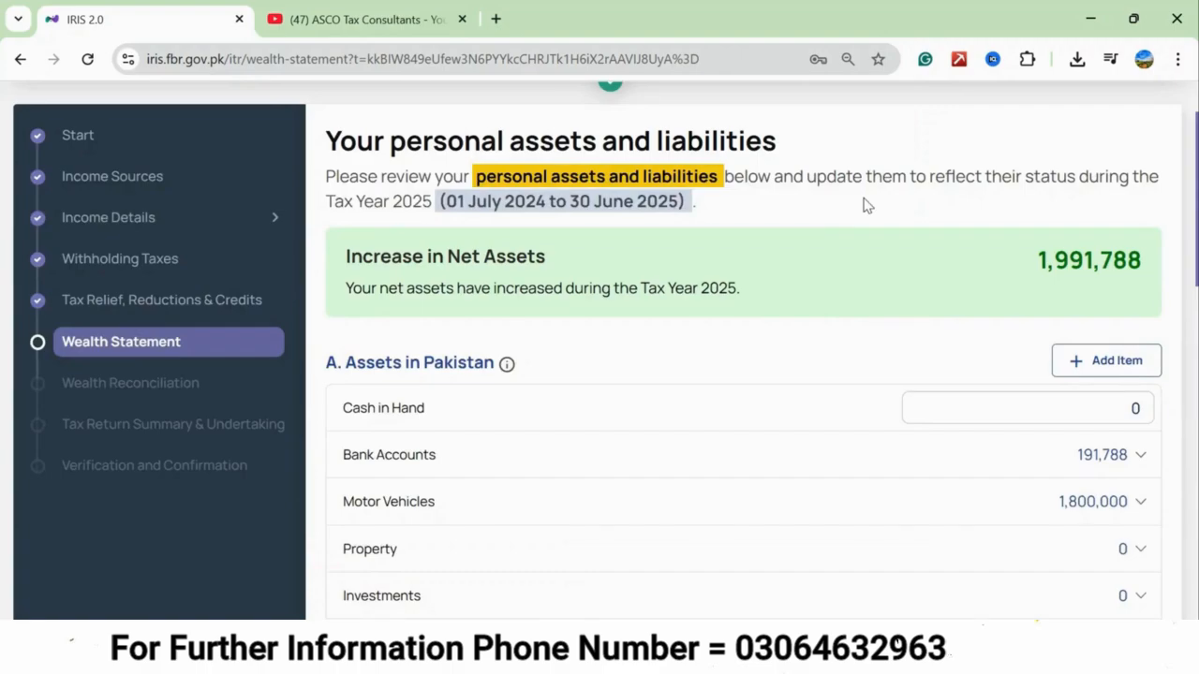
Expand the Motor Vehicles entry to review the individual vehicles and their costs, and collapse it again.
scroll(866, 205, up, 1)
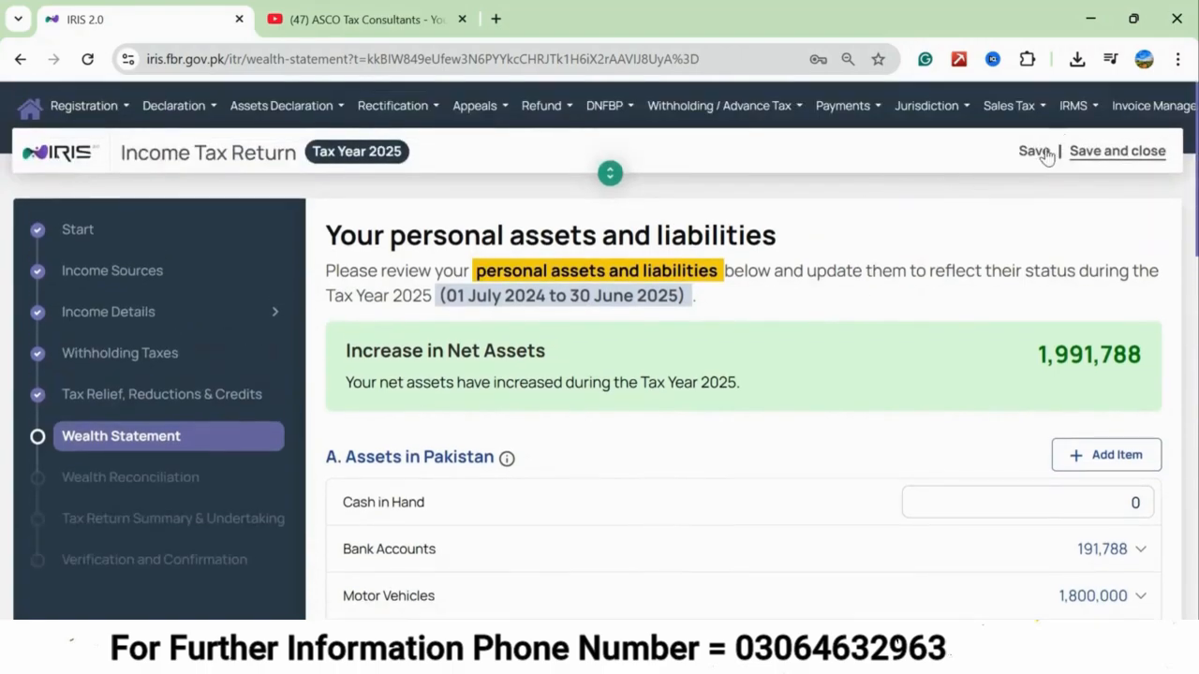
scroll(549, 378, down, 2)
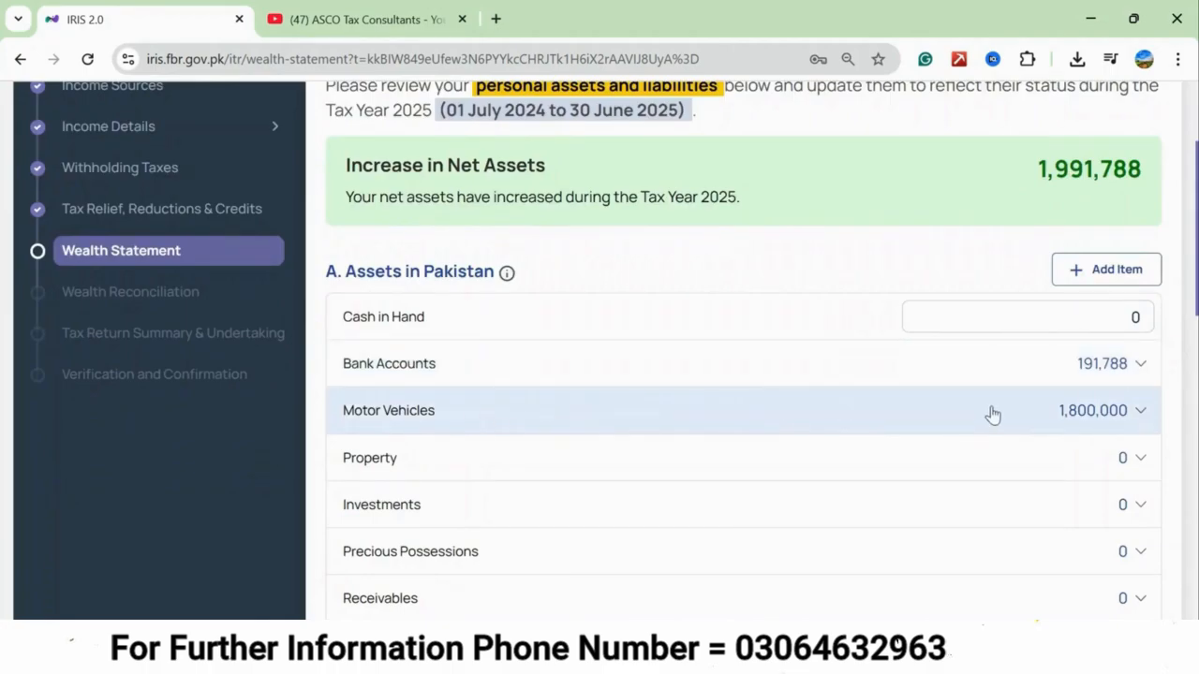
click(1135, 415)
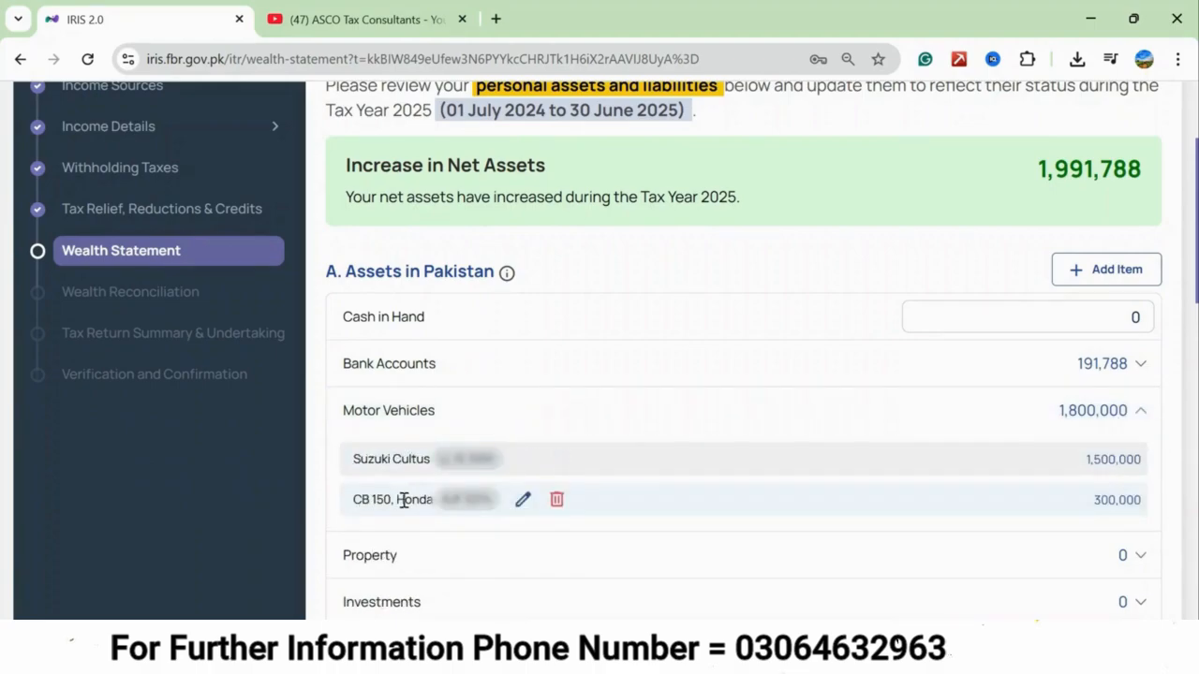
click(1140, 417)
Set Household Effect to 450,000 and Personal Item to 400,000 in the assets in Pakistan.
scroll(972, 422, down, 2)
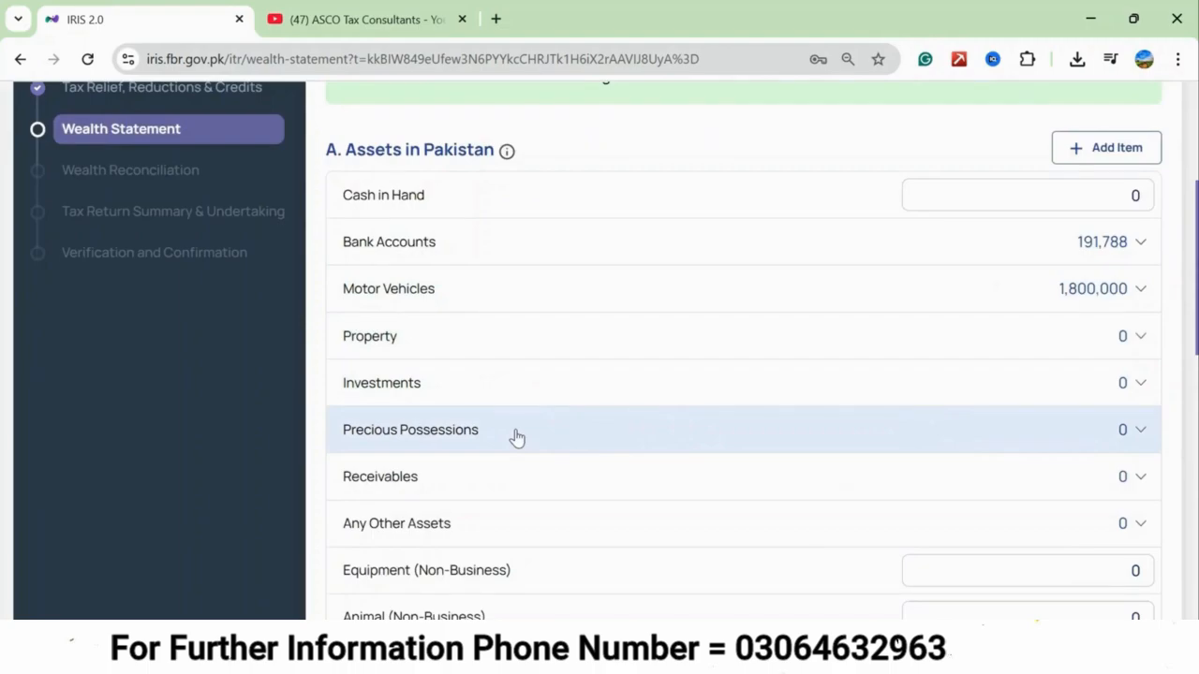
scroll(517, 436, down, 1)
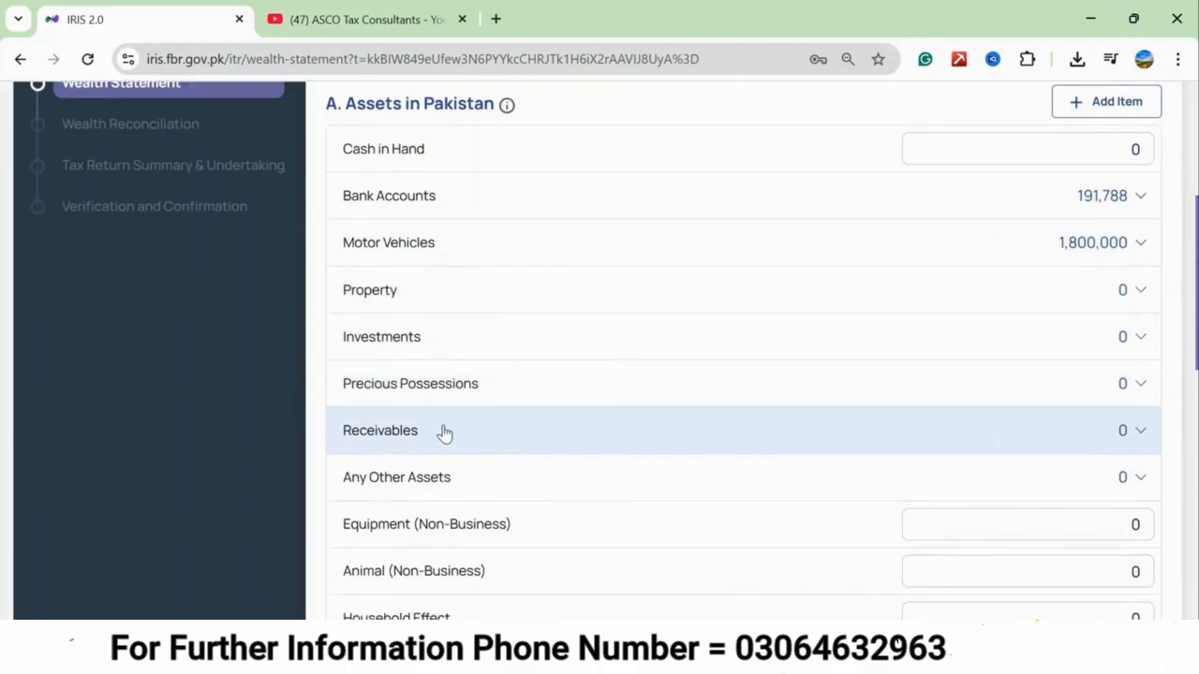
scroll(444, 432, down, 1)
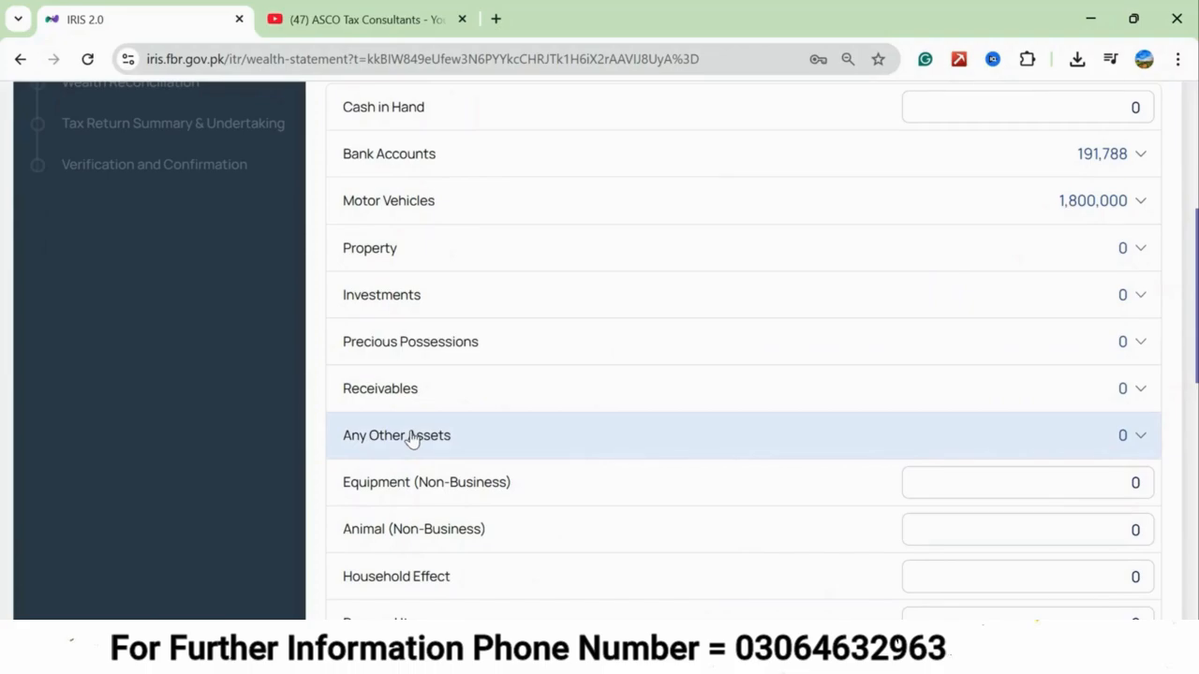
scroll(412, 435, down, 1)
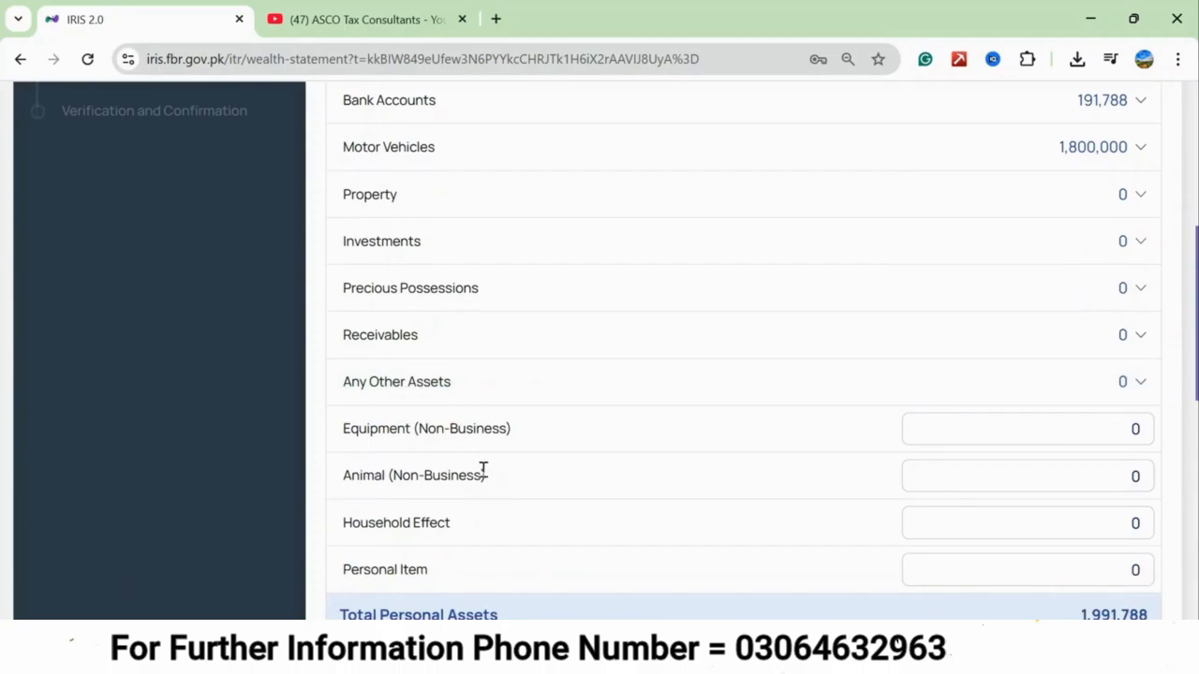
scroll(482, 471, down, 1)
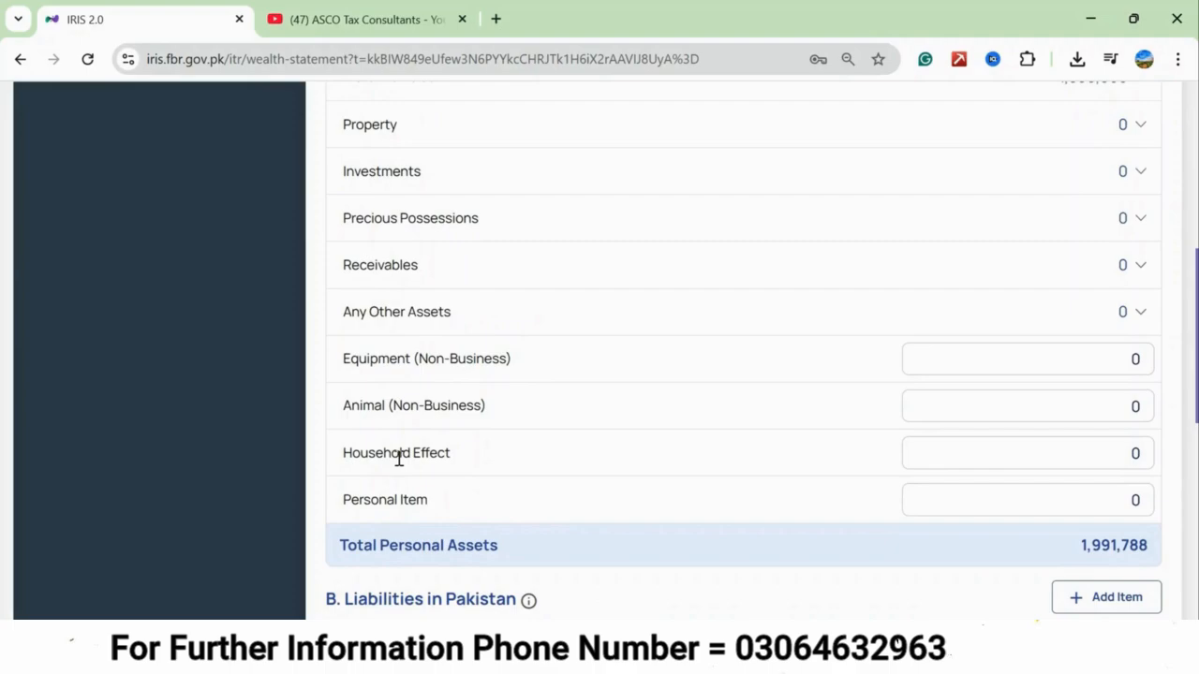
click(1078, 460)
text(4)
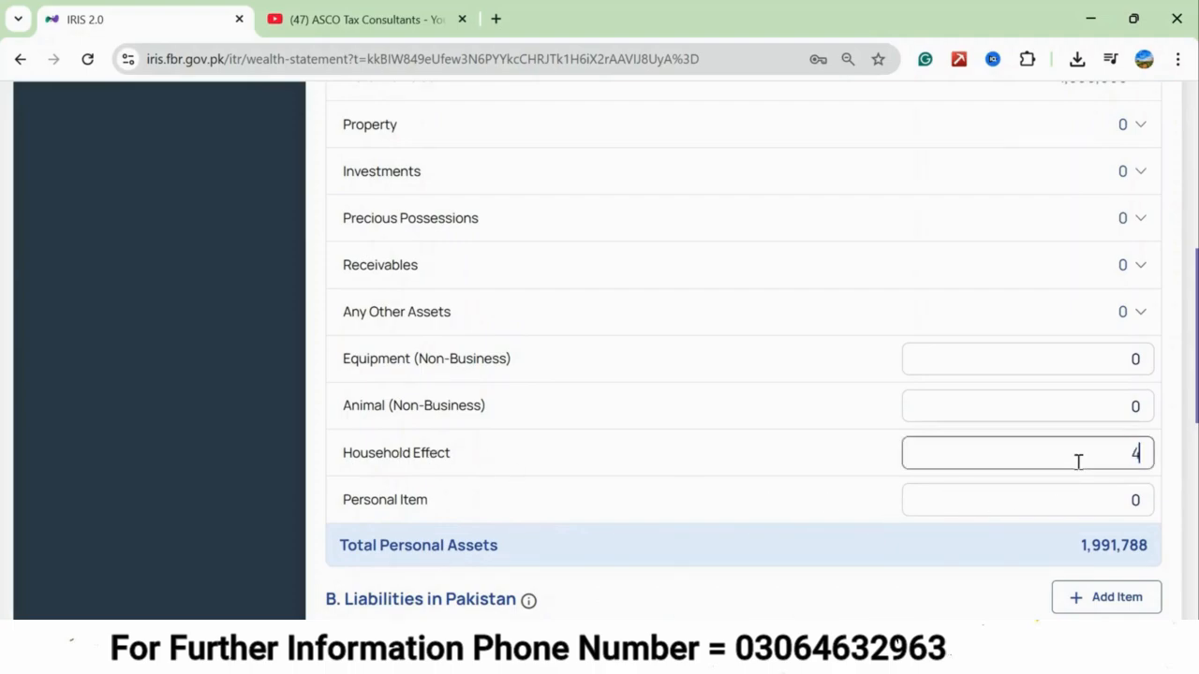
text(50,000)
click(807, 431)
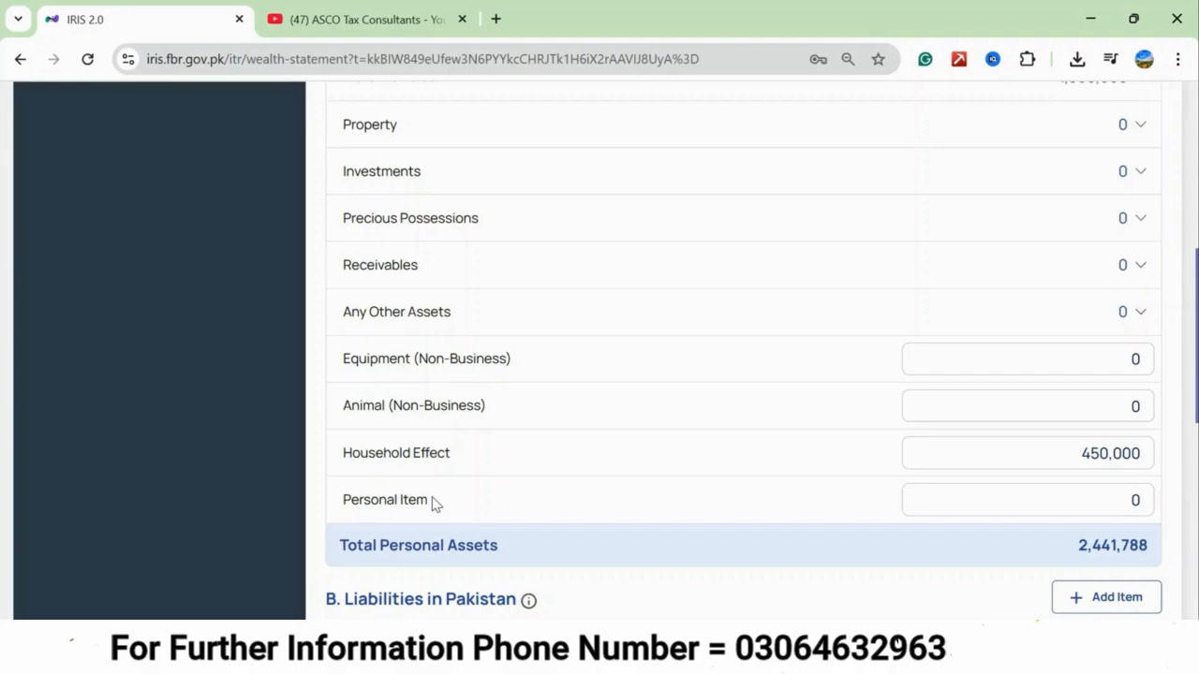
click(1073, 503)
text(400000)
click(786, 485)
Set Cash in Hand to 1,760,000 in the assets in Pakistan.
scroll(787, 485, down, 3)
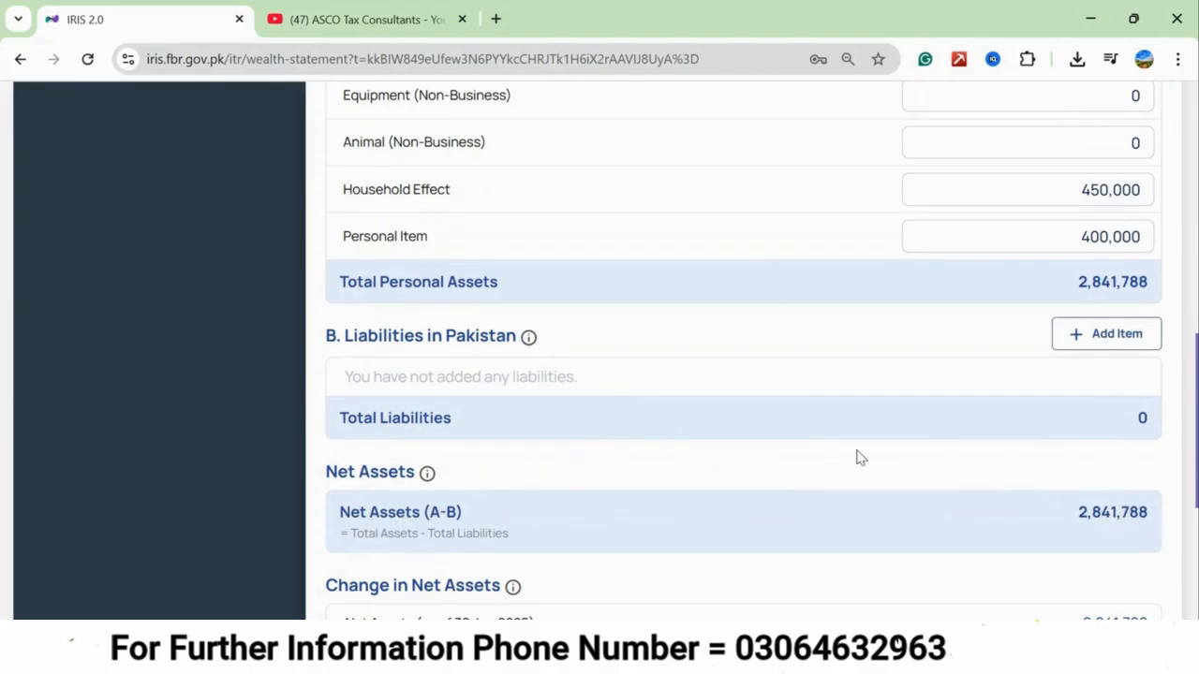
scroll(811, 436, up, 10)
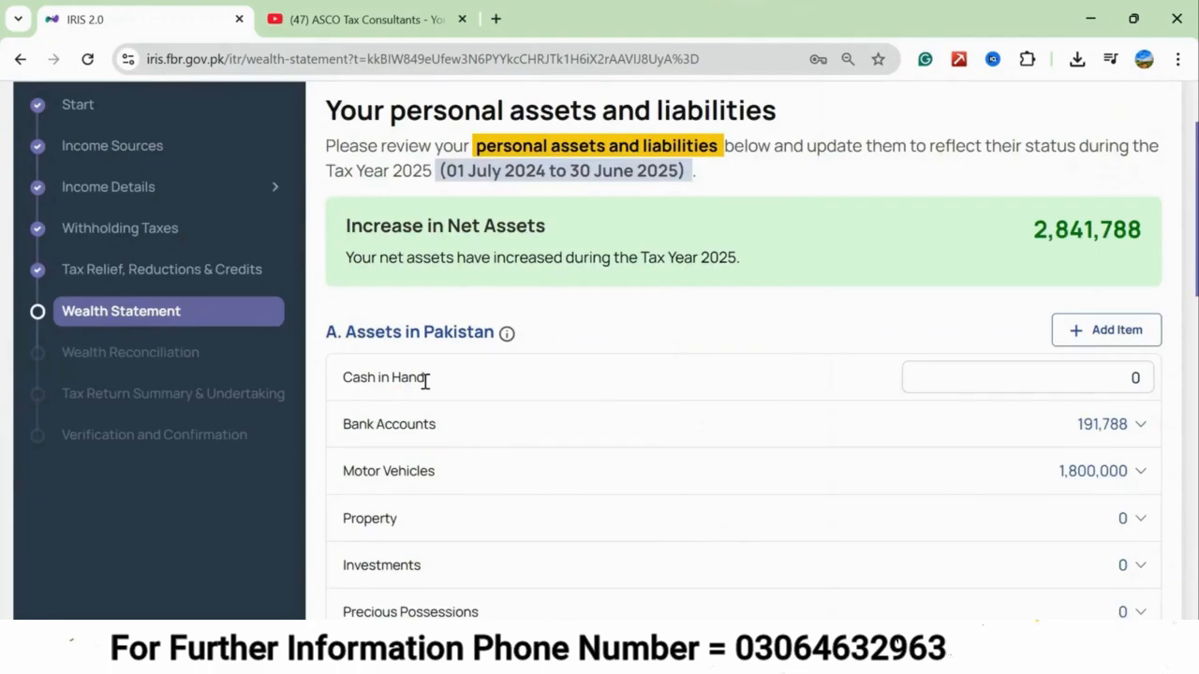
click(1017, 375)
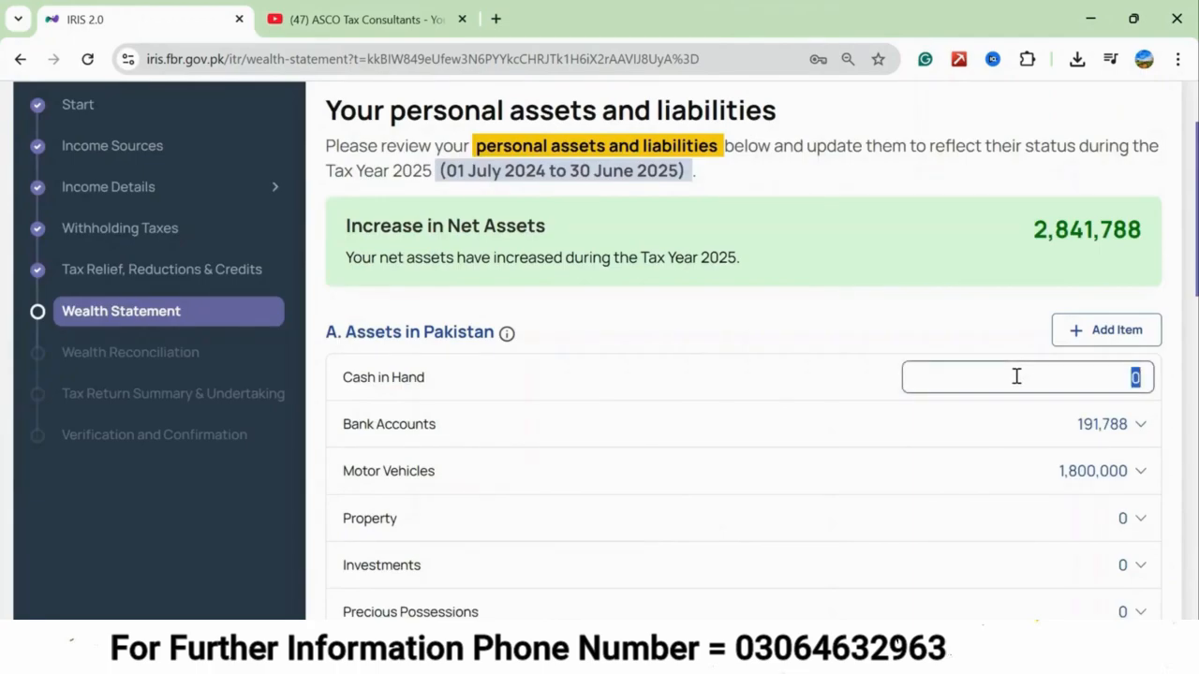
text(1760000)
click(834, 337)
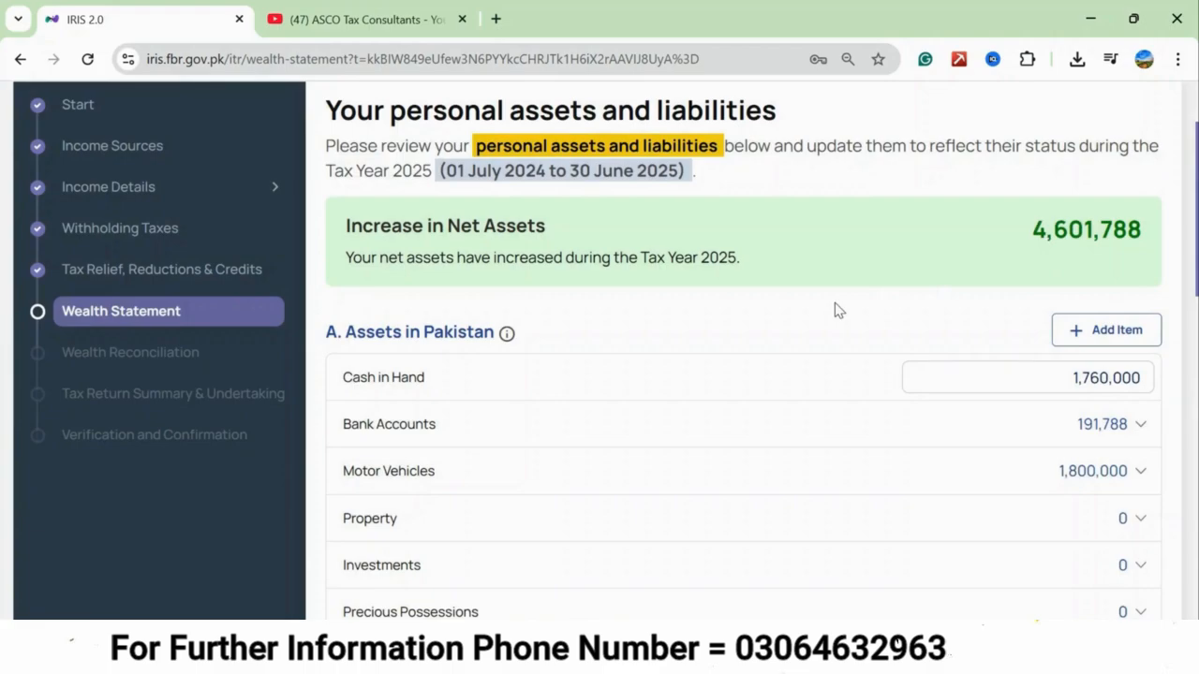
Save the Tax Year 2025 return with the entered assets in Pakistan.
scroll(1040, 160, up, 2)
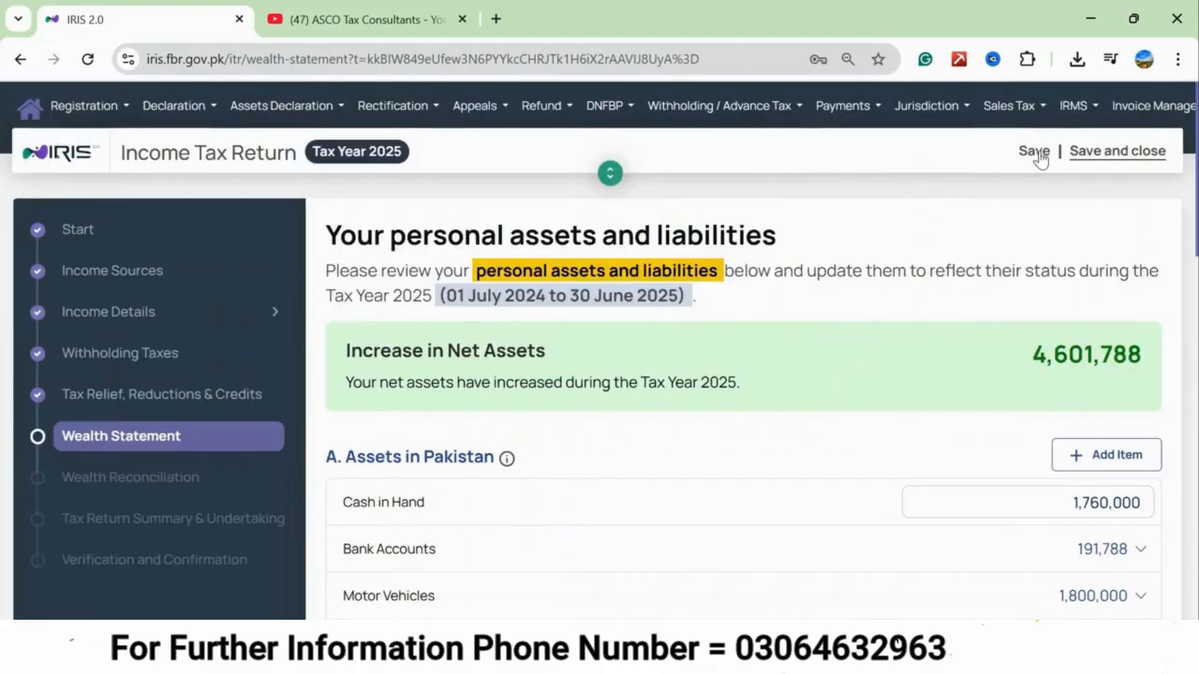
click(1035, 153)
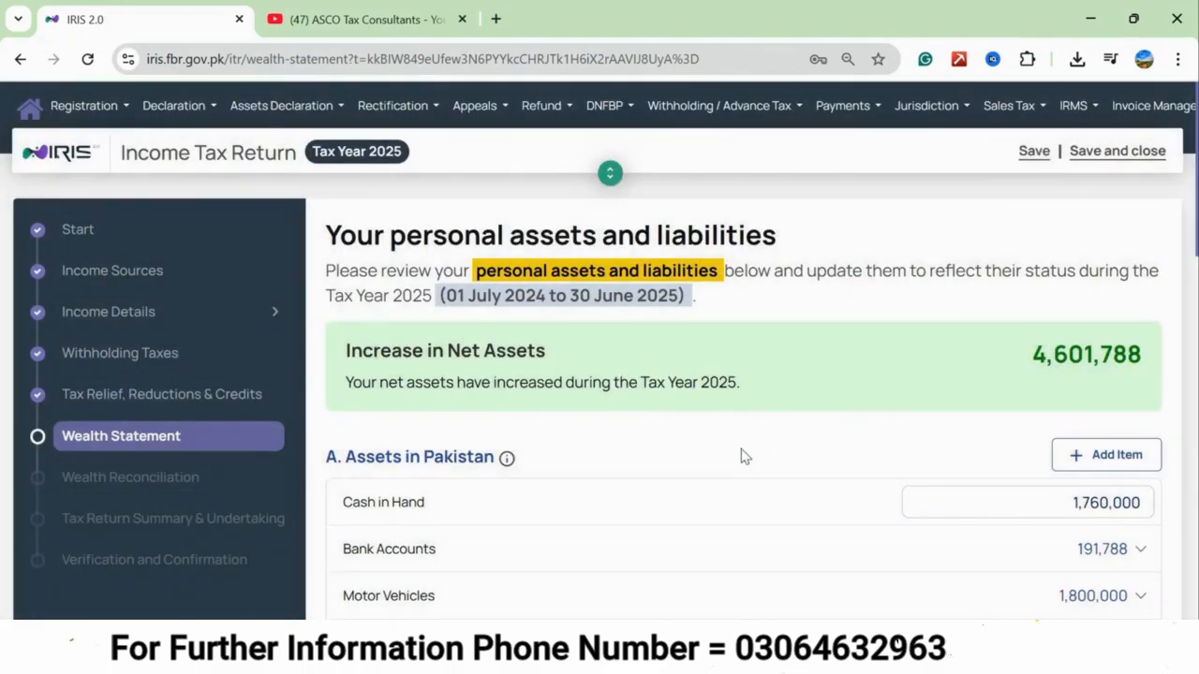
Review the asset, liability and net asset totals, declare no assets or liabilities outside Pakistan, and continue to Wealth Reconciliation.
scroll(746, 457, down, 13)
scroll(634, 484, up, 6)
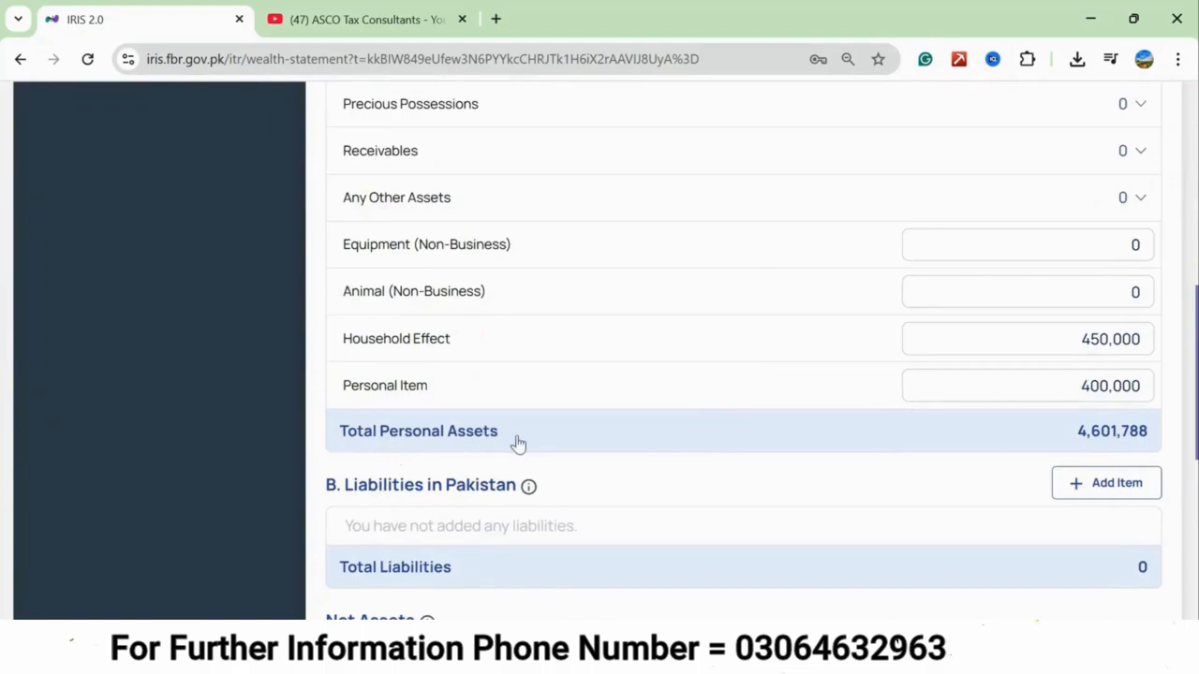
scroll(781, 474, down, 1)
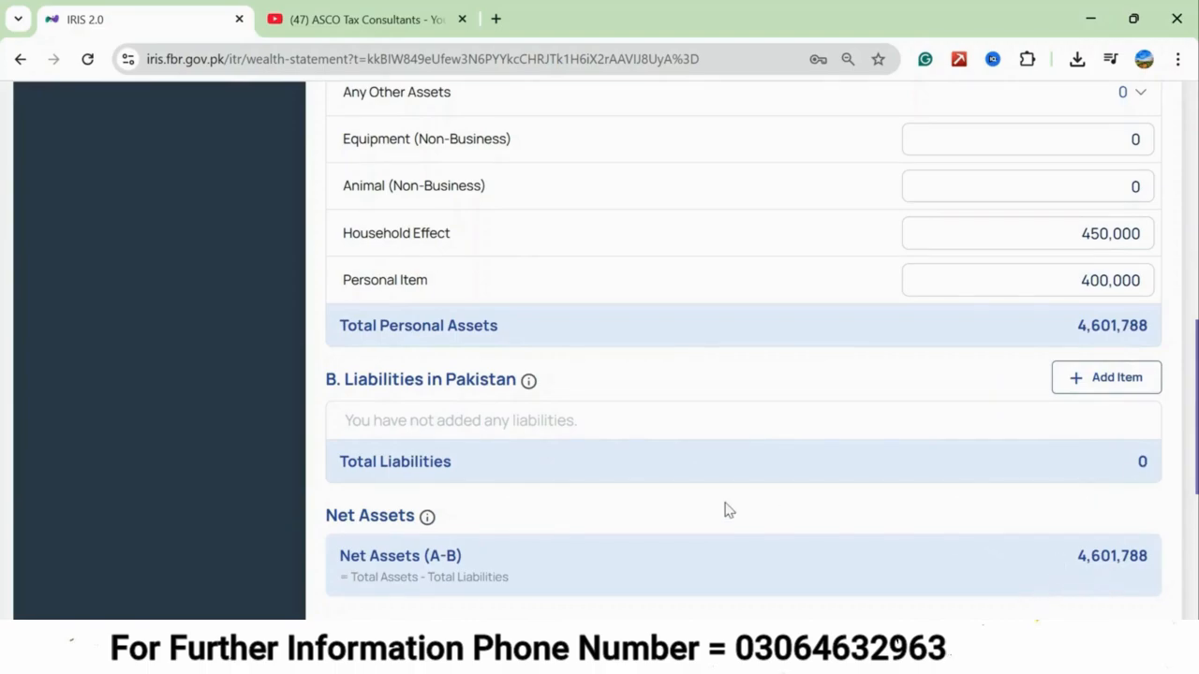
scroll(727, 509, down, 2)
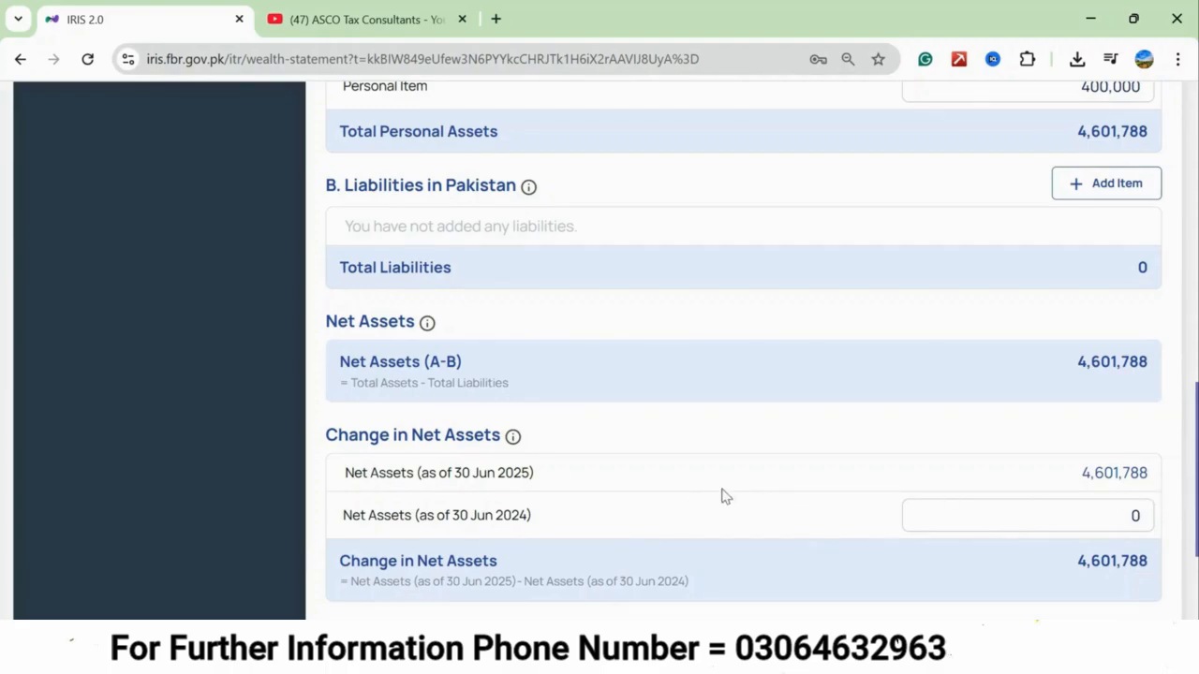
scroll(721, 497, down, 3)
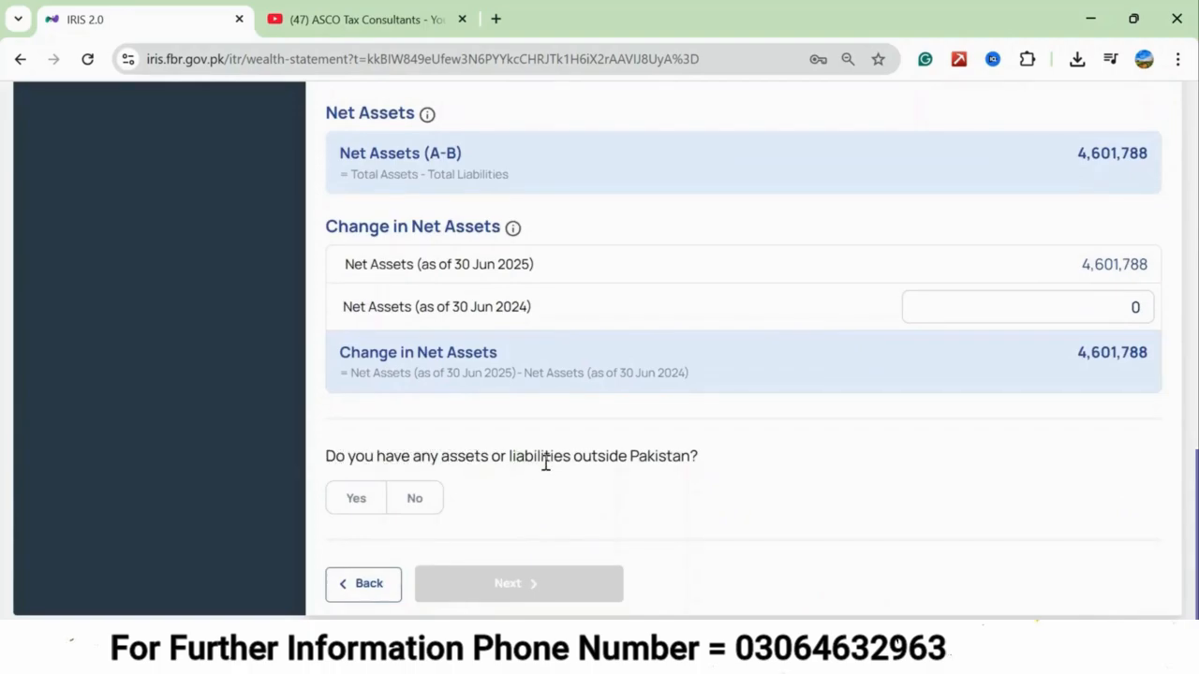
click(418, 498)
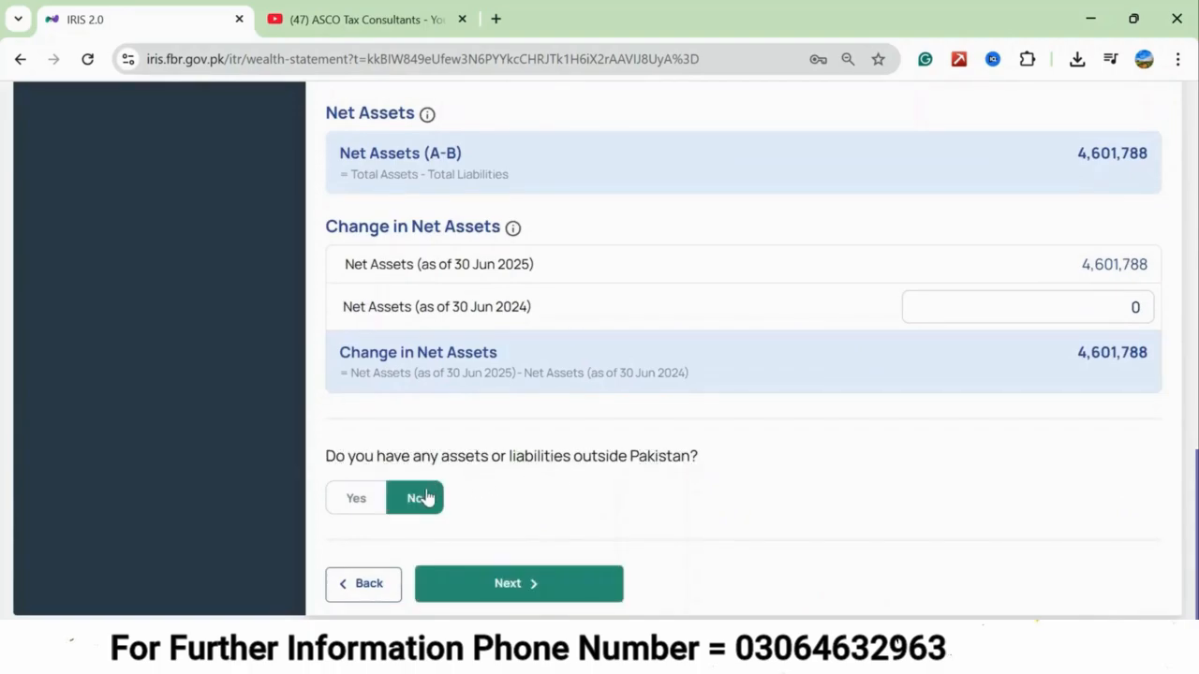
click(488, 592)
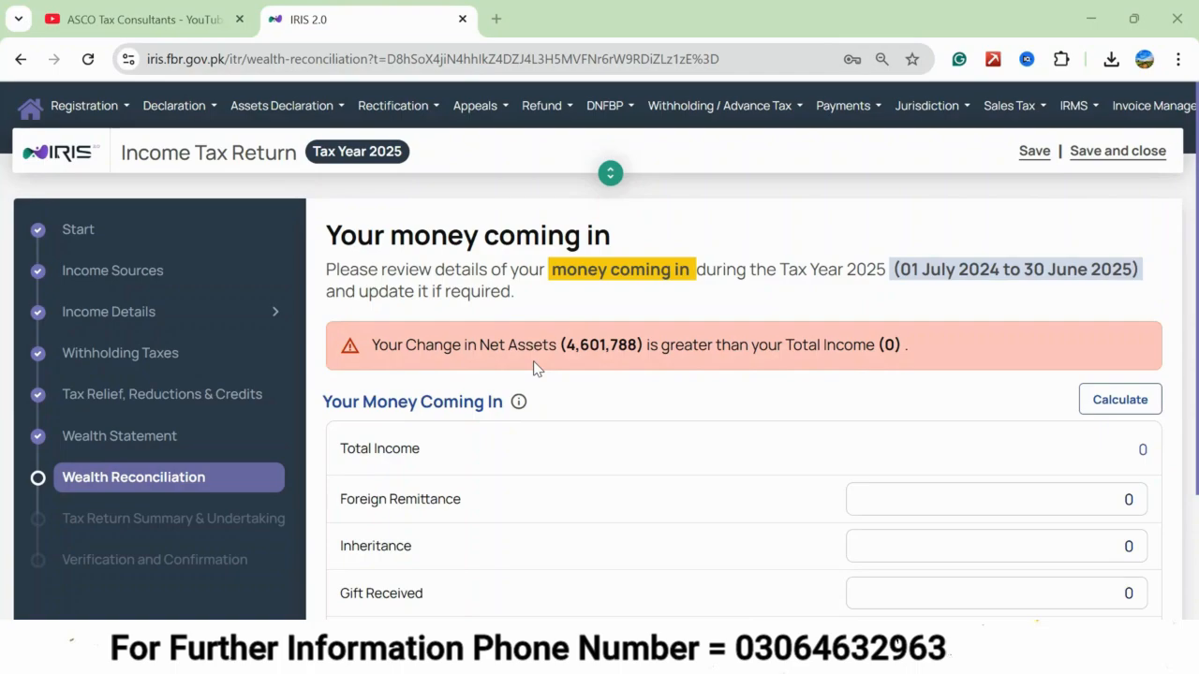
scroll(534, 367, down, 1)
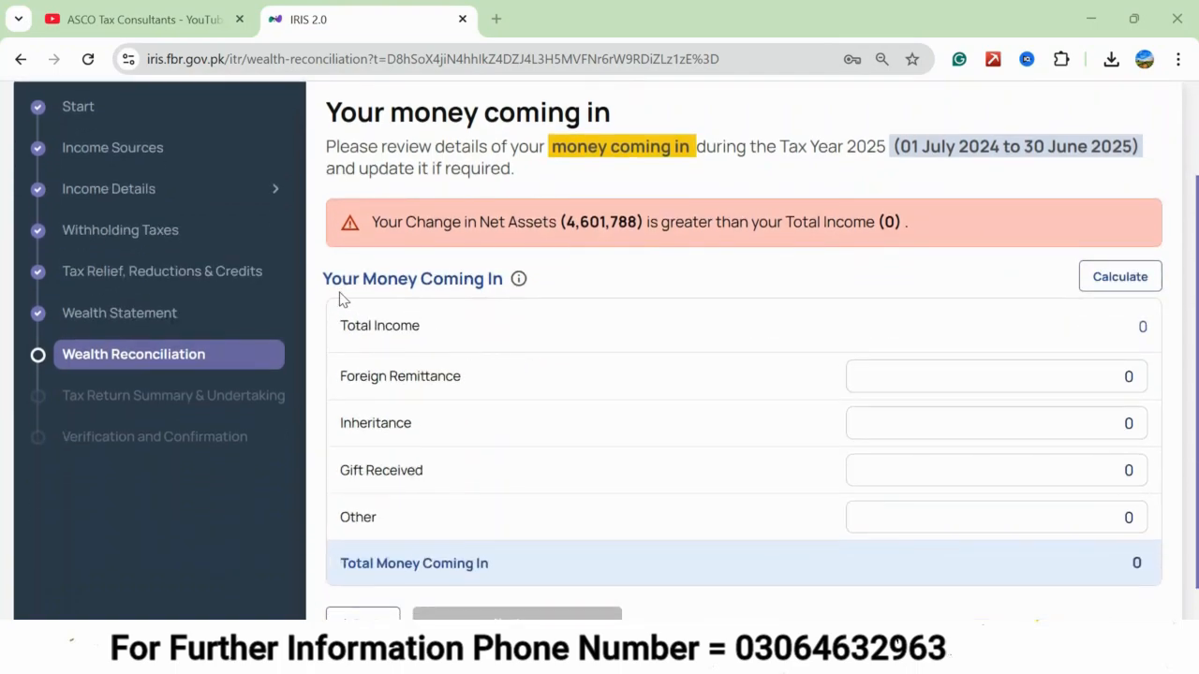
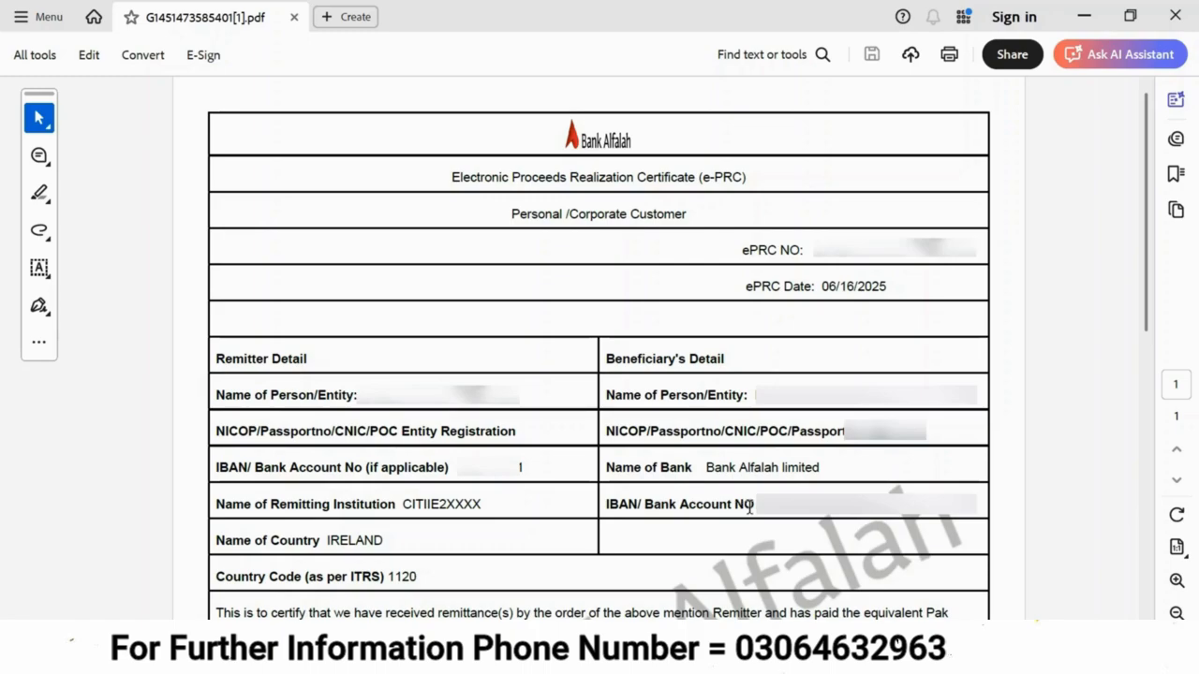
Look up the PKR remittance amount in the bank's e-PRC and set Foreign Remittance to 1,672,999 in IRIS.
scroll(543, 484, down, 10)
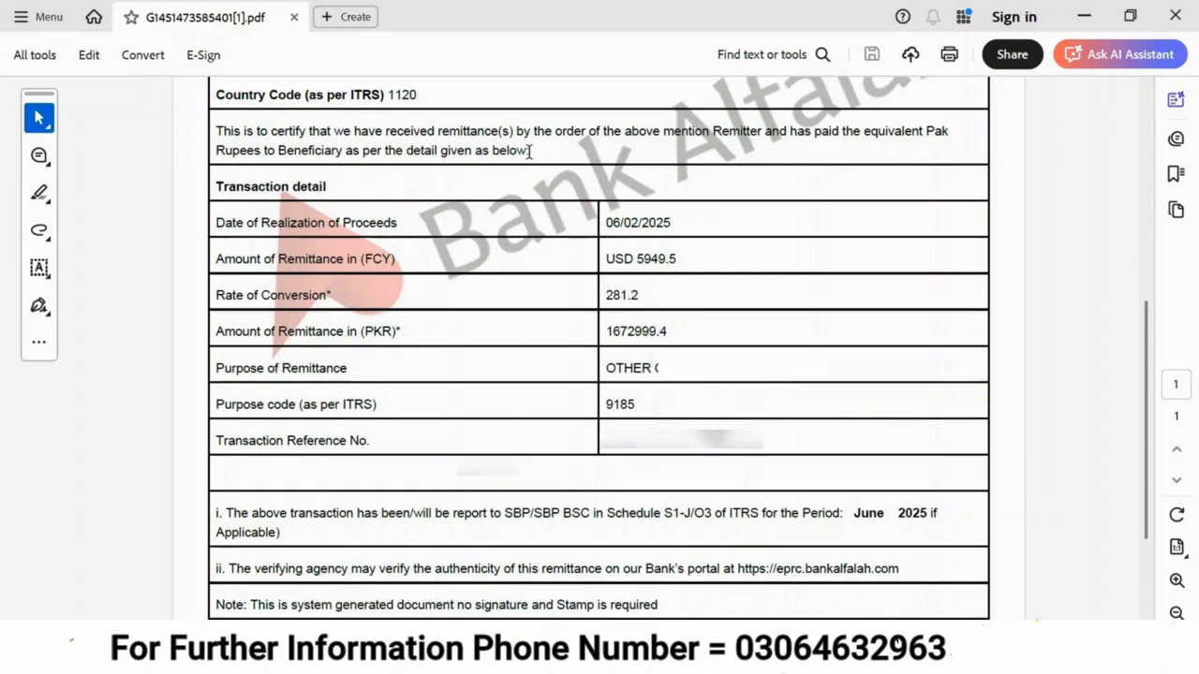
scroll(529, 151, down, 1)
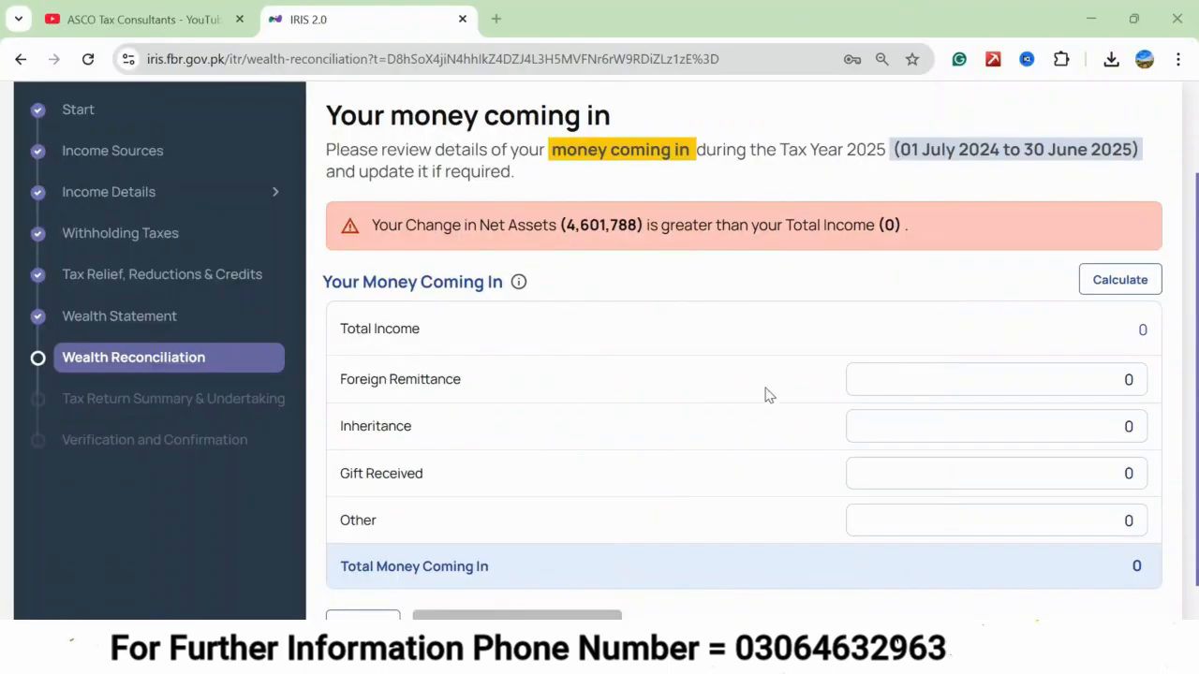
click(960, 374)
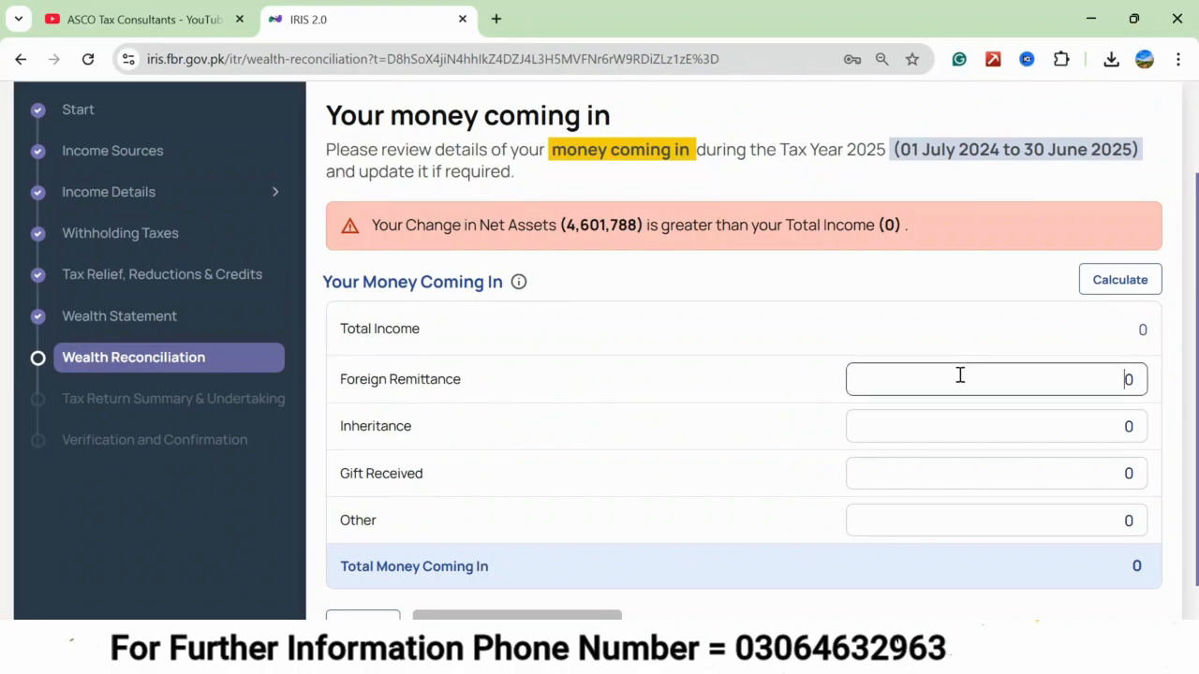
key(ctrl+a)
text(1,672,999)
click(772, 355)
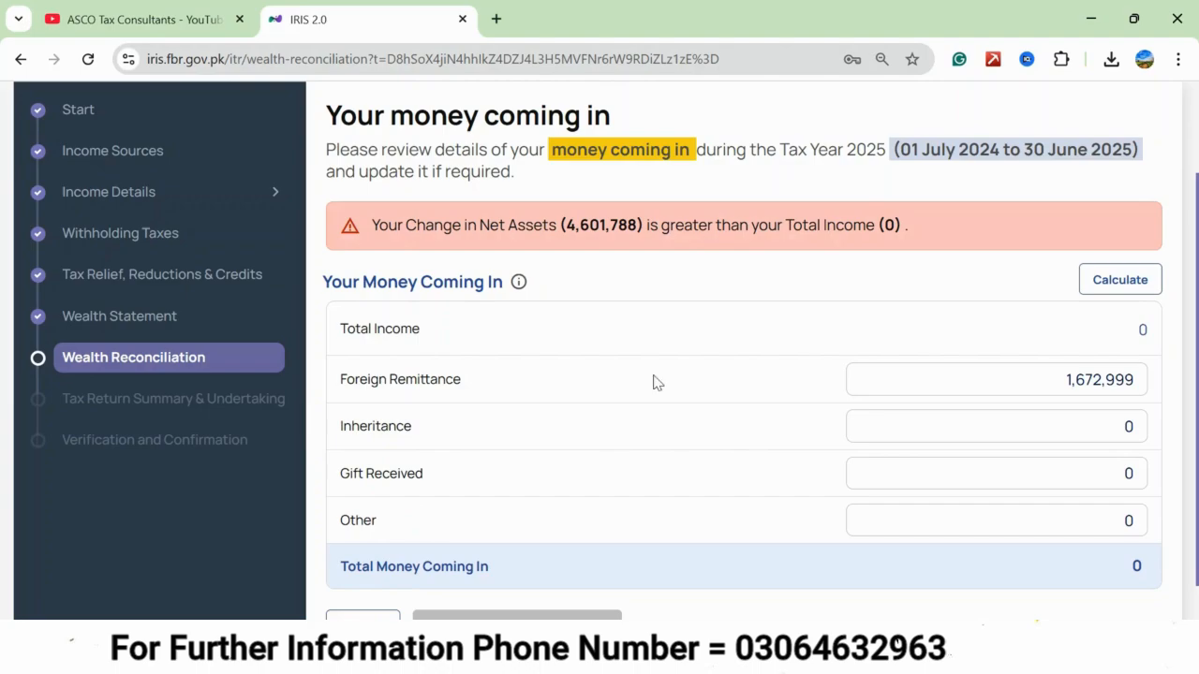
Calculate the total money coming in and continue to the money going out section.
click(1131, 285)
scroll(604, 447, down, 1)
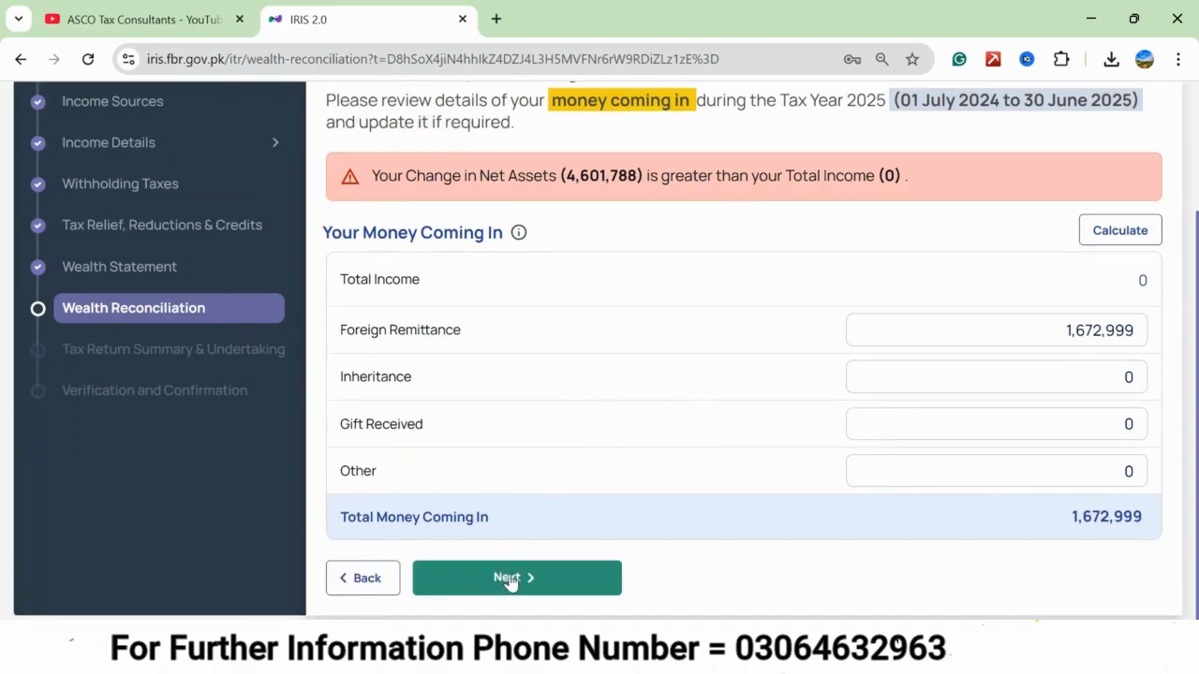
click(510, 579)
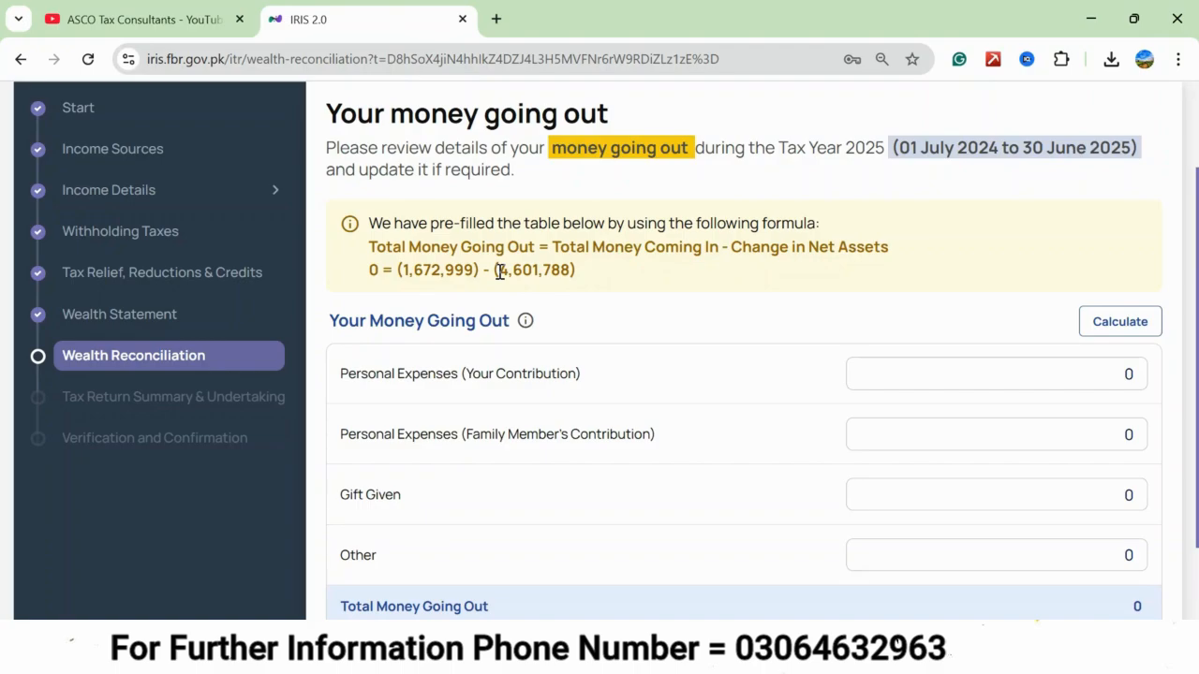
Set Personal Expenses (Your Contribution) to 300,000 and calculate the total money going out.
scroll(500, 271, down, 1)
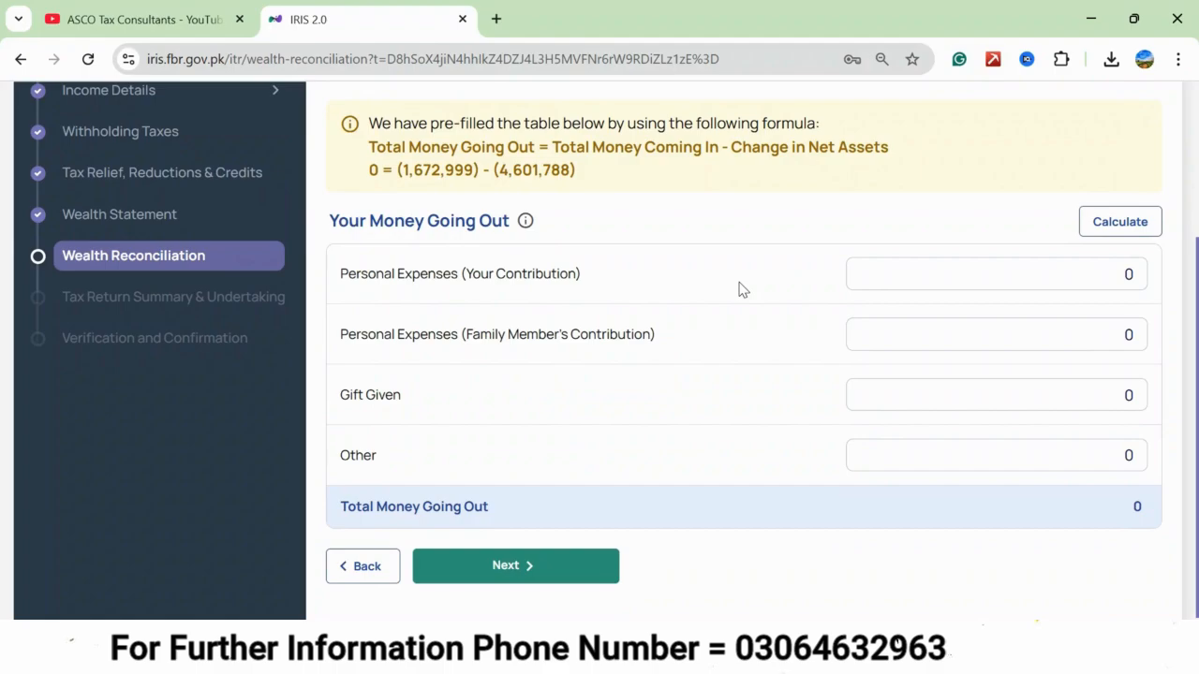
click(916, 278)
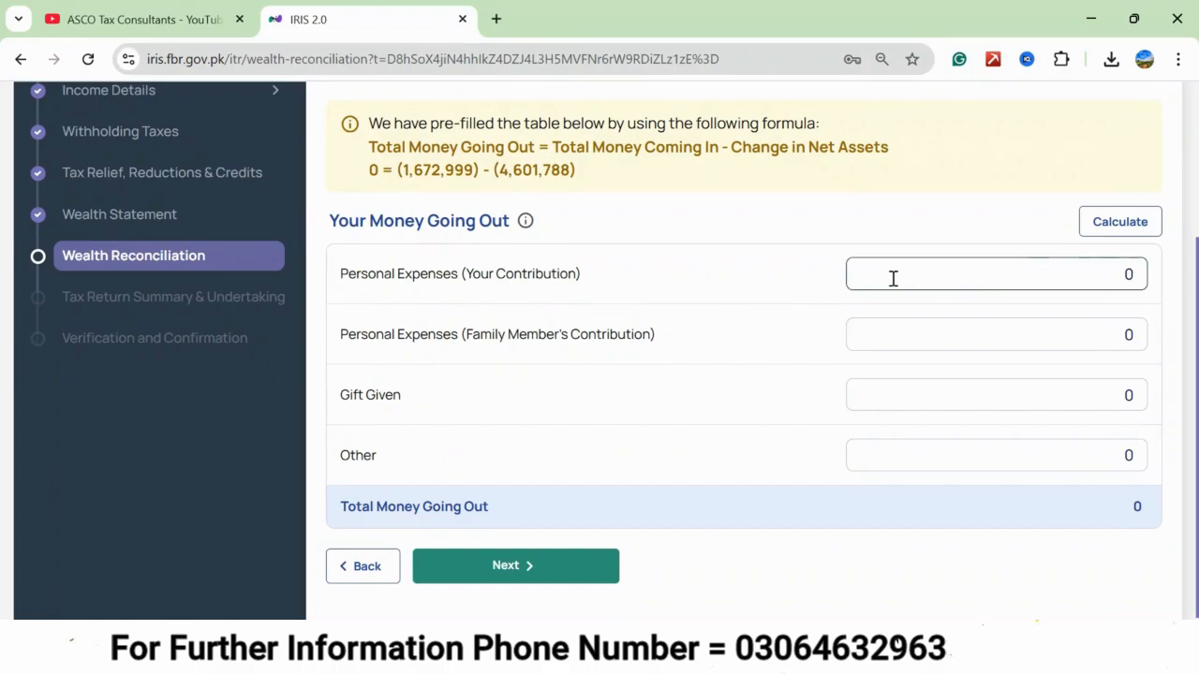
double_click(965, 273)
text(300,000)
click(331, 364)
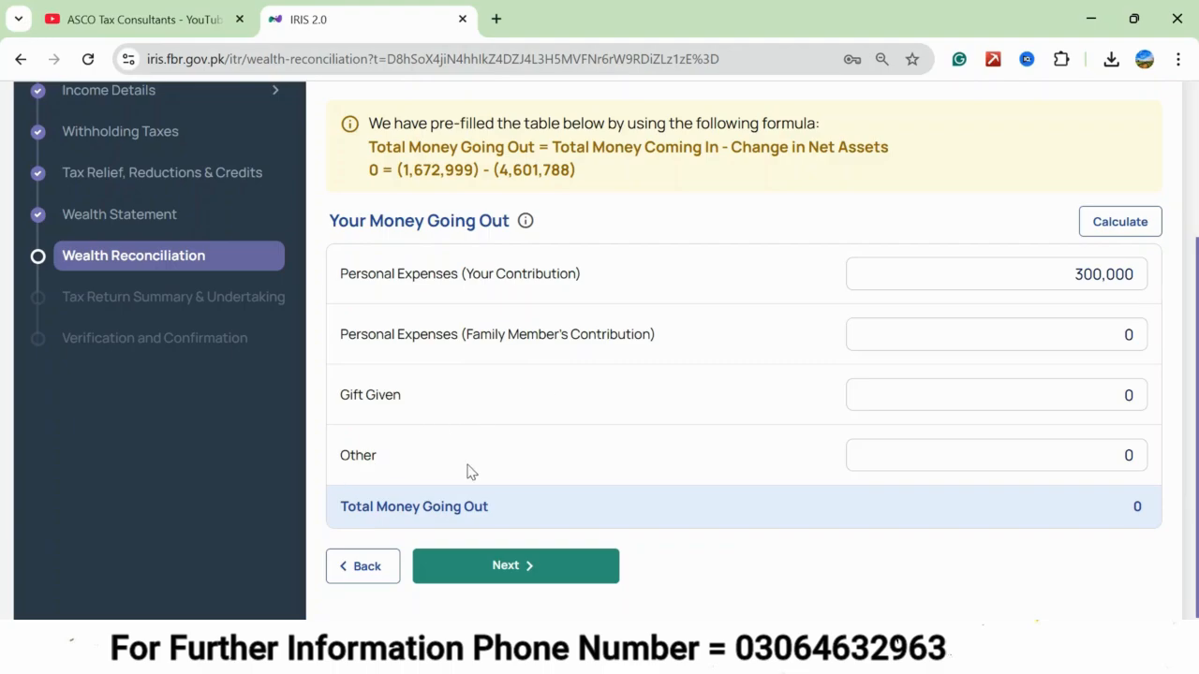
click(1117, 222)
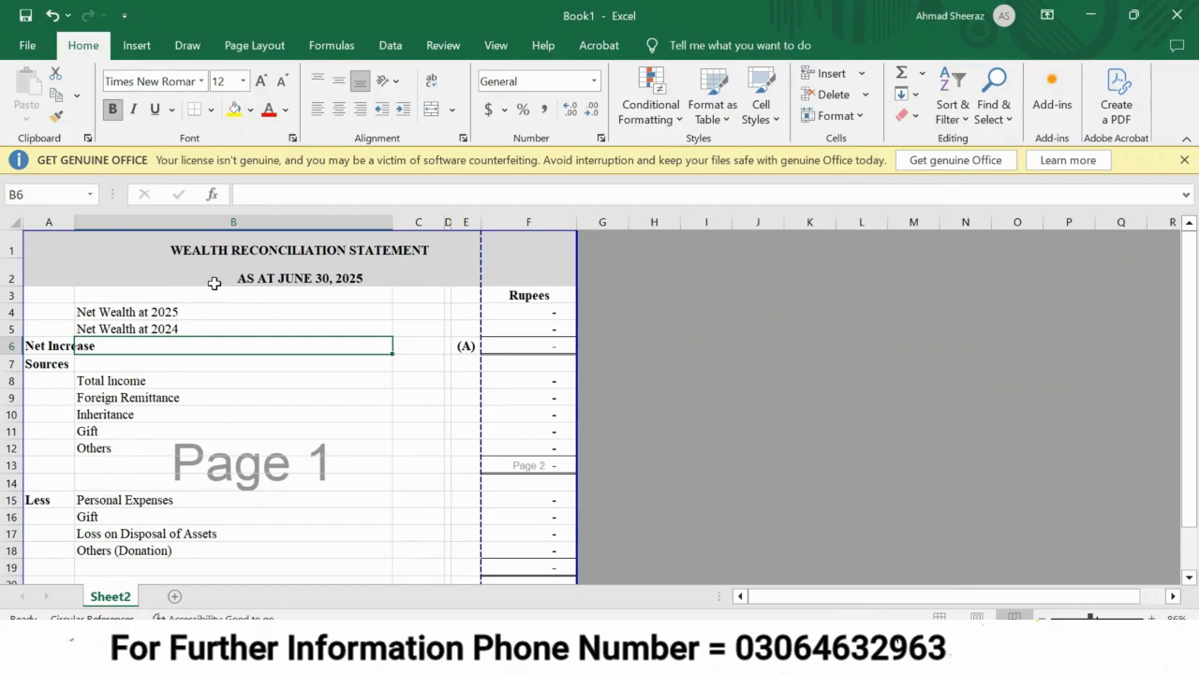
key(Up)
key(Up)
key(Up)
key(Up)
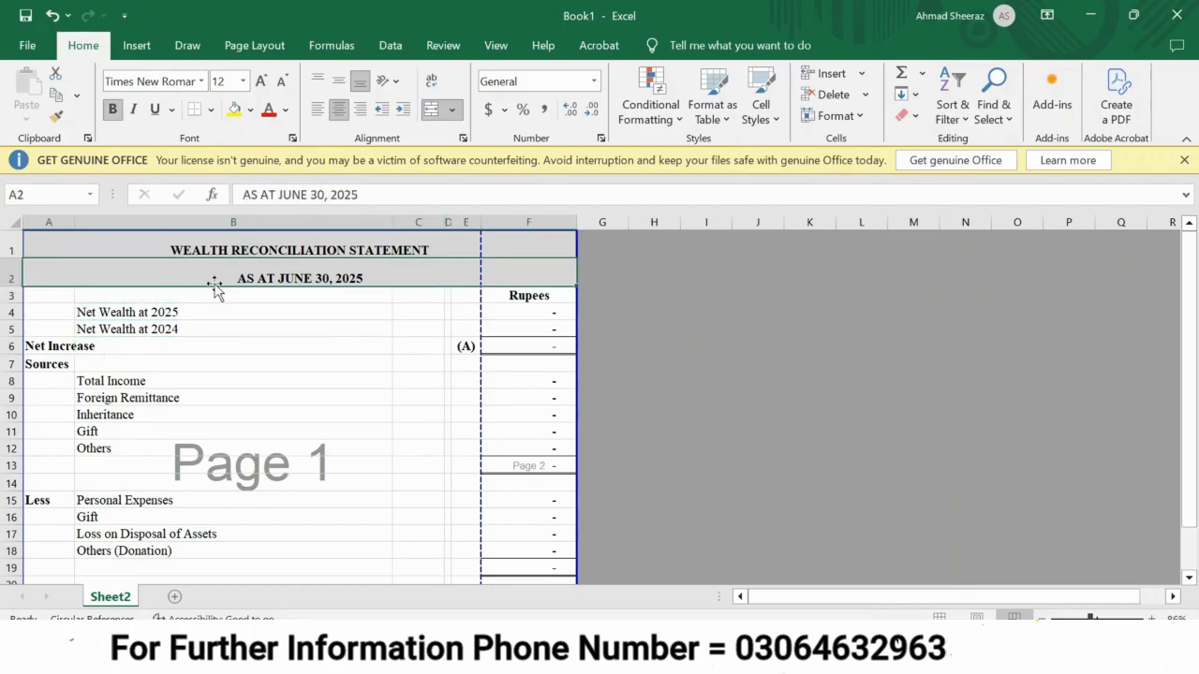
key(Down)
key(Down)
key(Down)
key(Up)
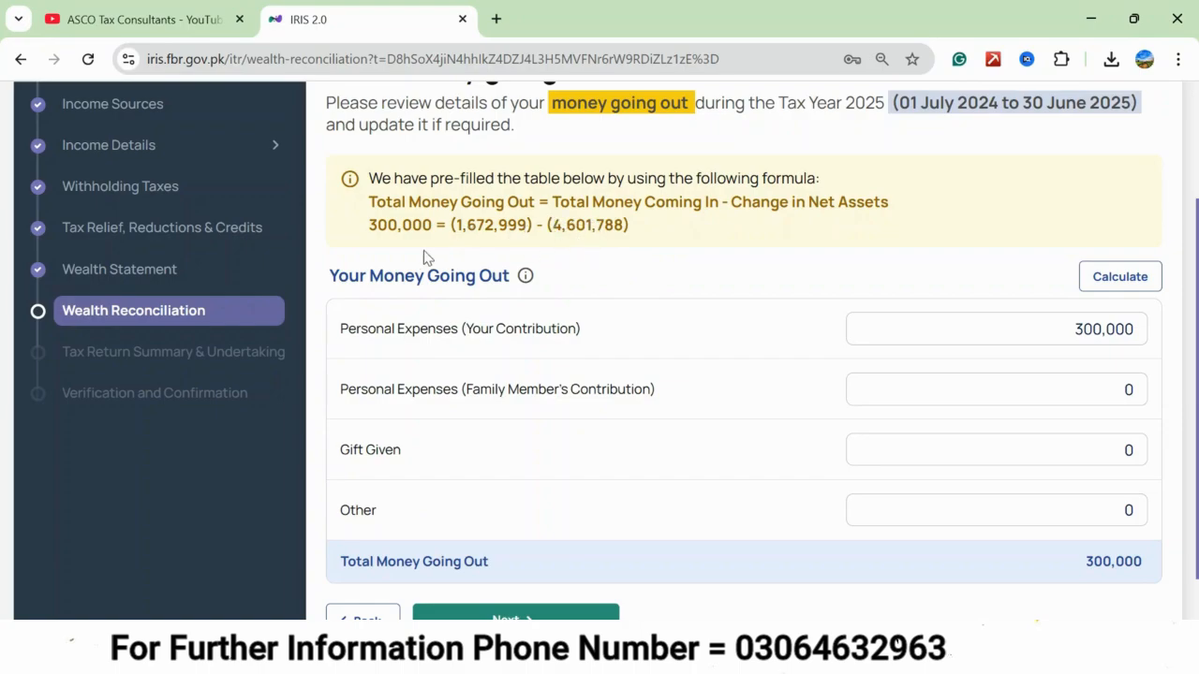
Copy the net assets as of 30 Jun 2025, 4,601,788, from the IRIS Wealth Statement into Net Wealth at 2025 in the Excel reconciliation sheet.
click(139, 278)
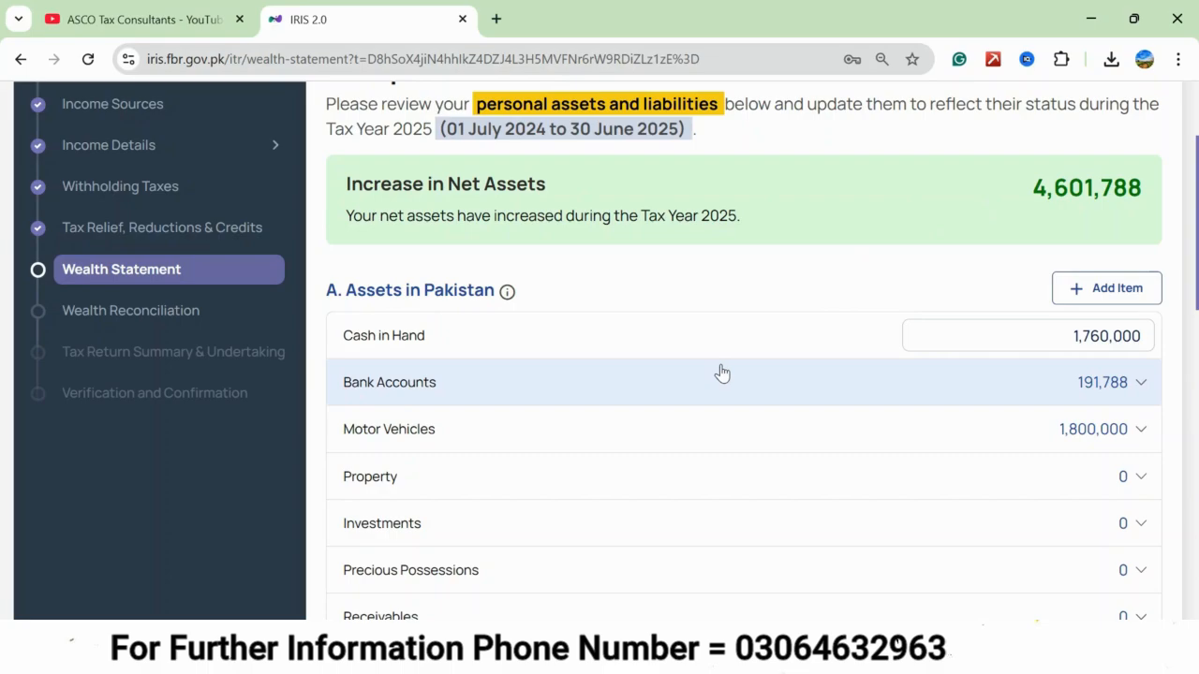
scroll(722, 373, down, 12)
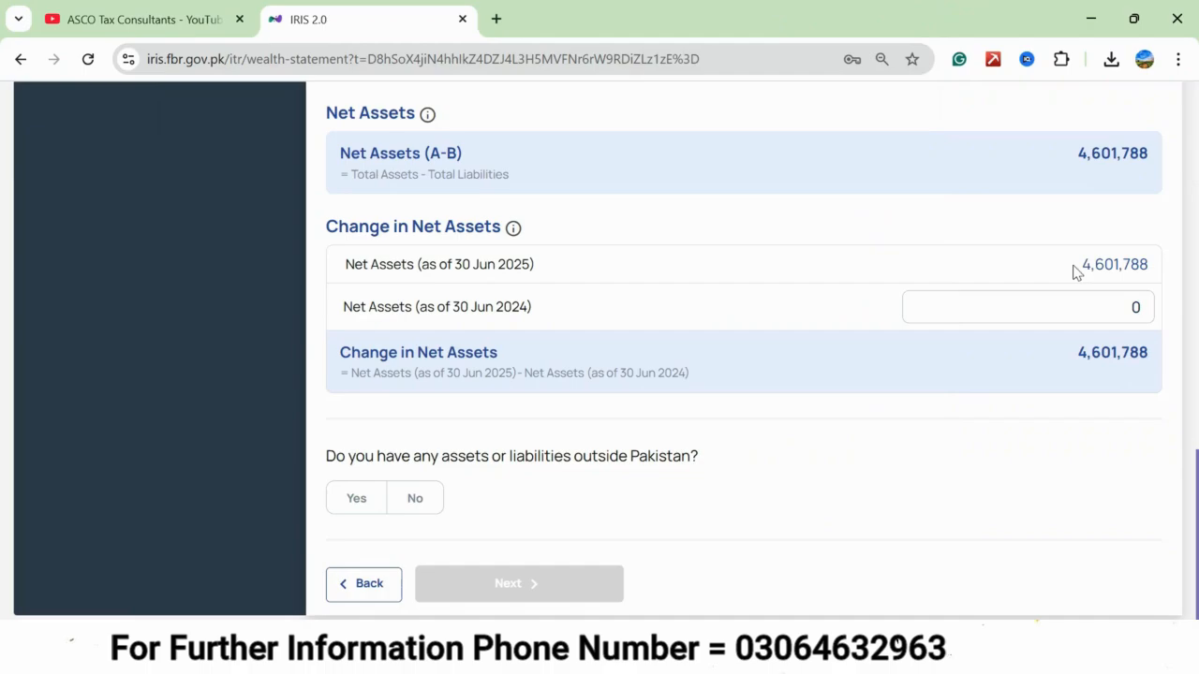
drag(1075, 271, 1155, 273)
key(ctrl+c)
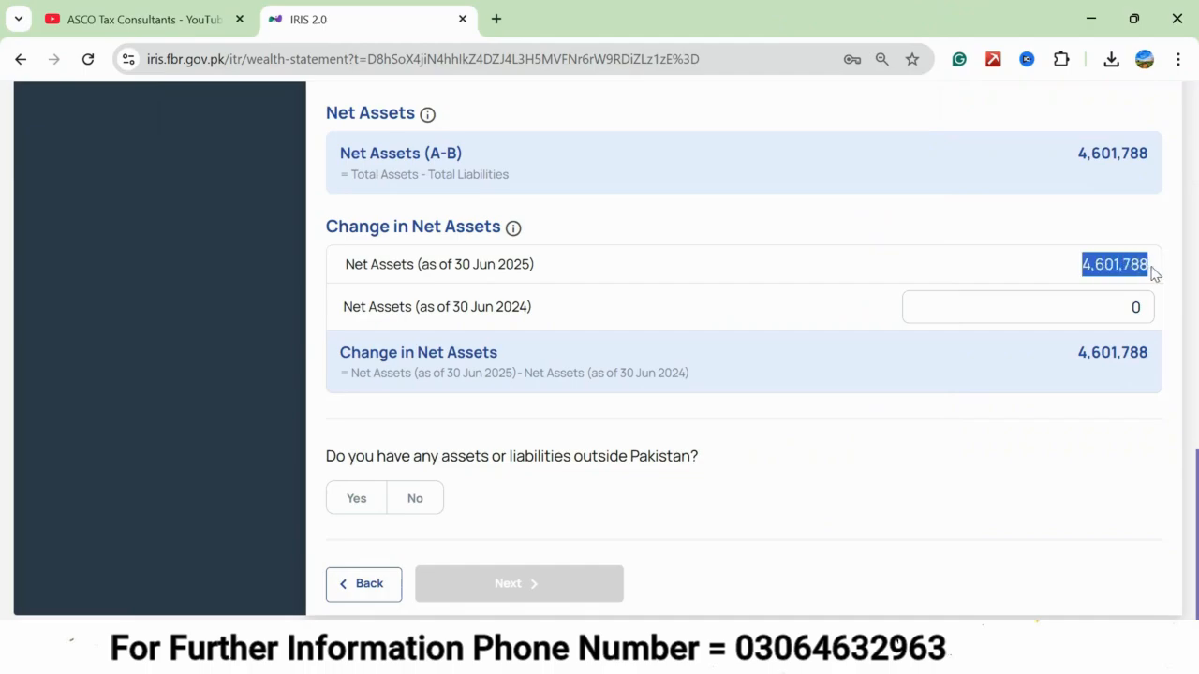
click(839, 644)
click(559, 328)
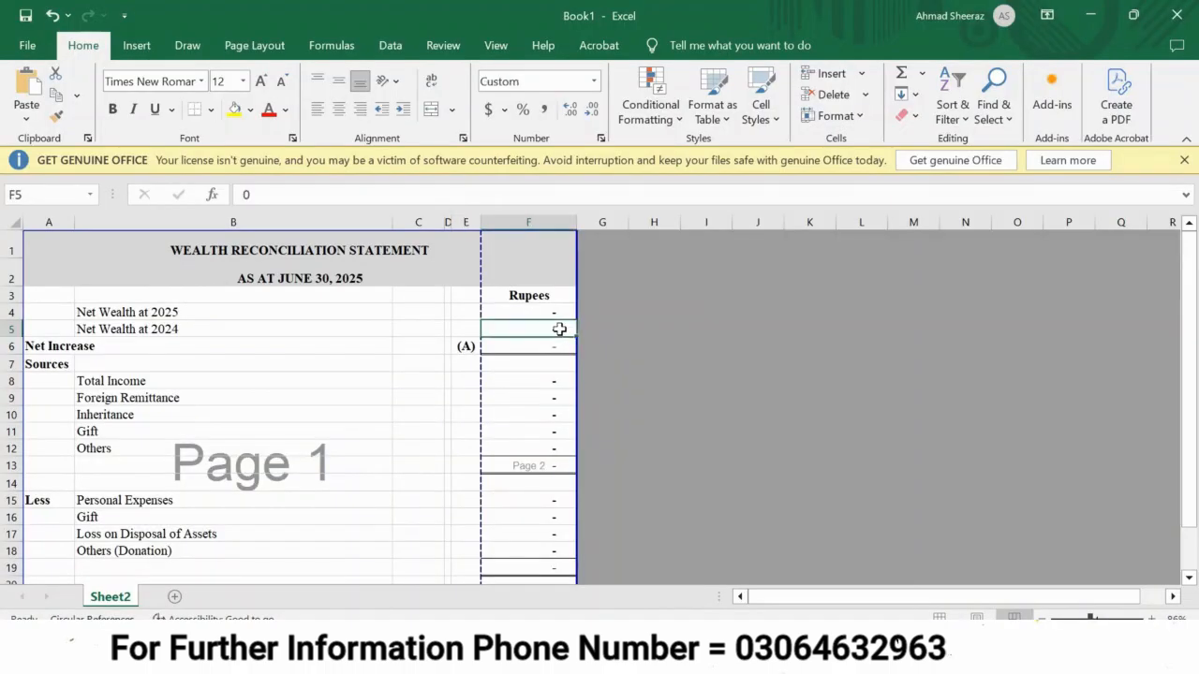
key(Up)
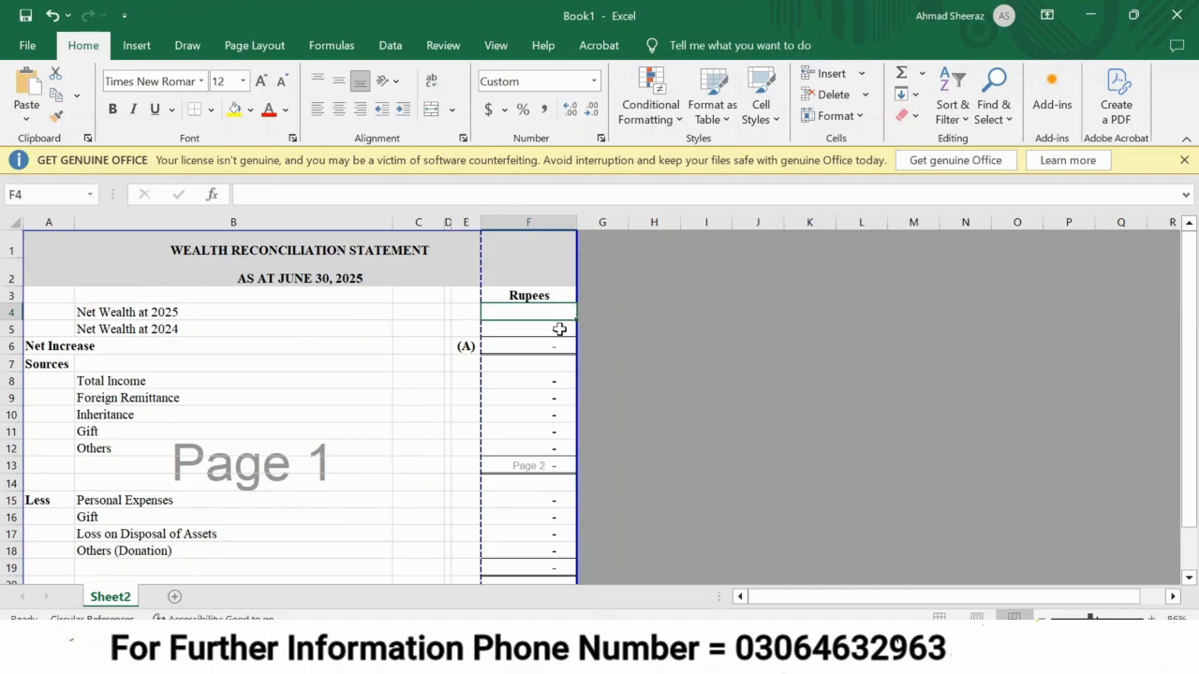
key(BackSpace)
key(ctrl+v)
key(Return)
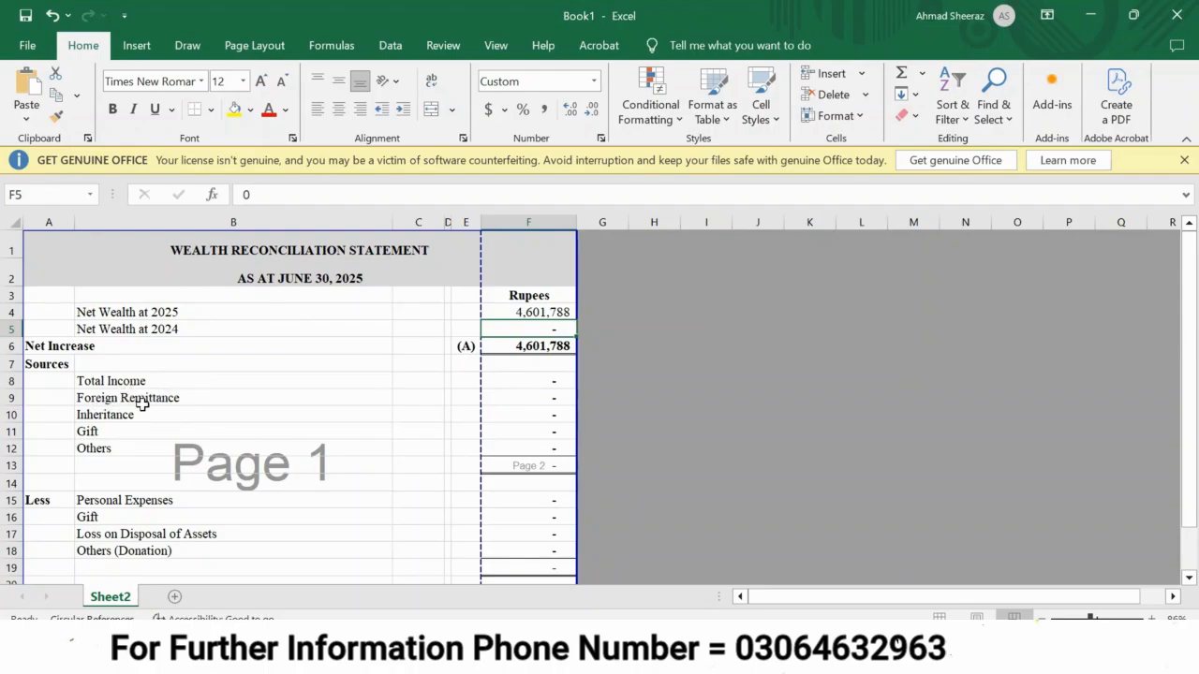
Set Foreign Remittance in the reconciliation sheet's sources to 1,672,999.
key(Down)
key(Down)
key(Down)
key(Down)
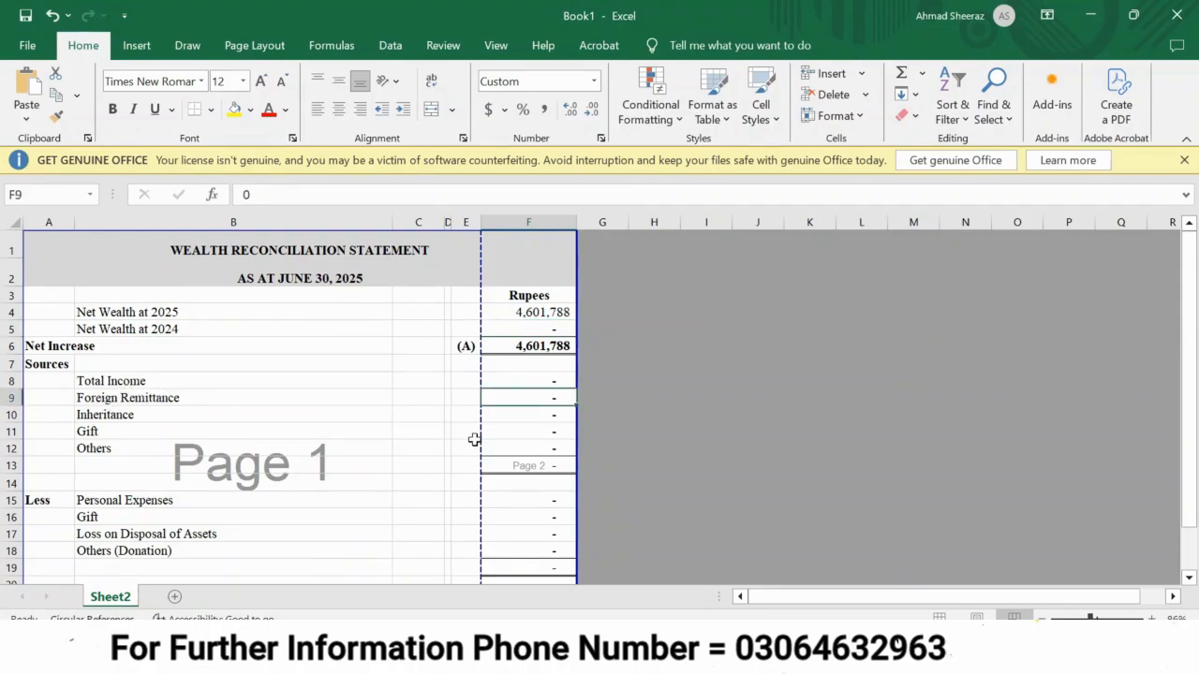
text(1672999)
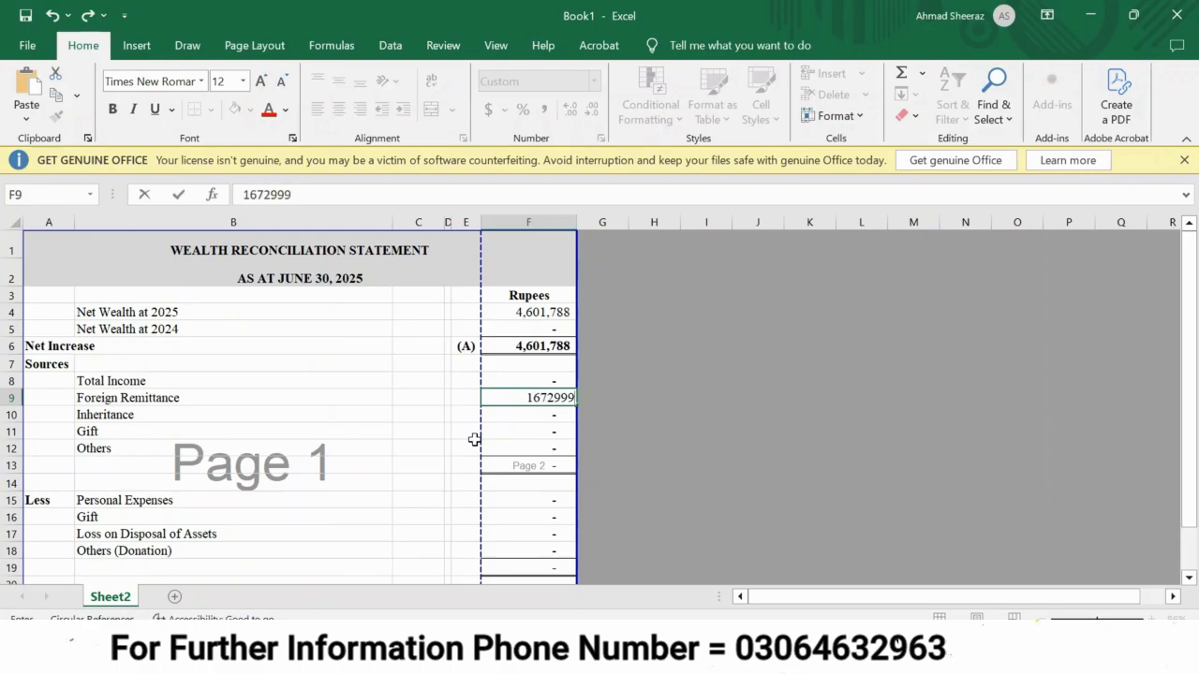
click(353, 413)
Check the personal expenses in IRIS Wealth Reconciliation and enter 300,000 as Personal Expenses in the Excel reconciliation sheet.
key(Right)
key(Right)
key(Down)
key(Right)
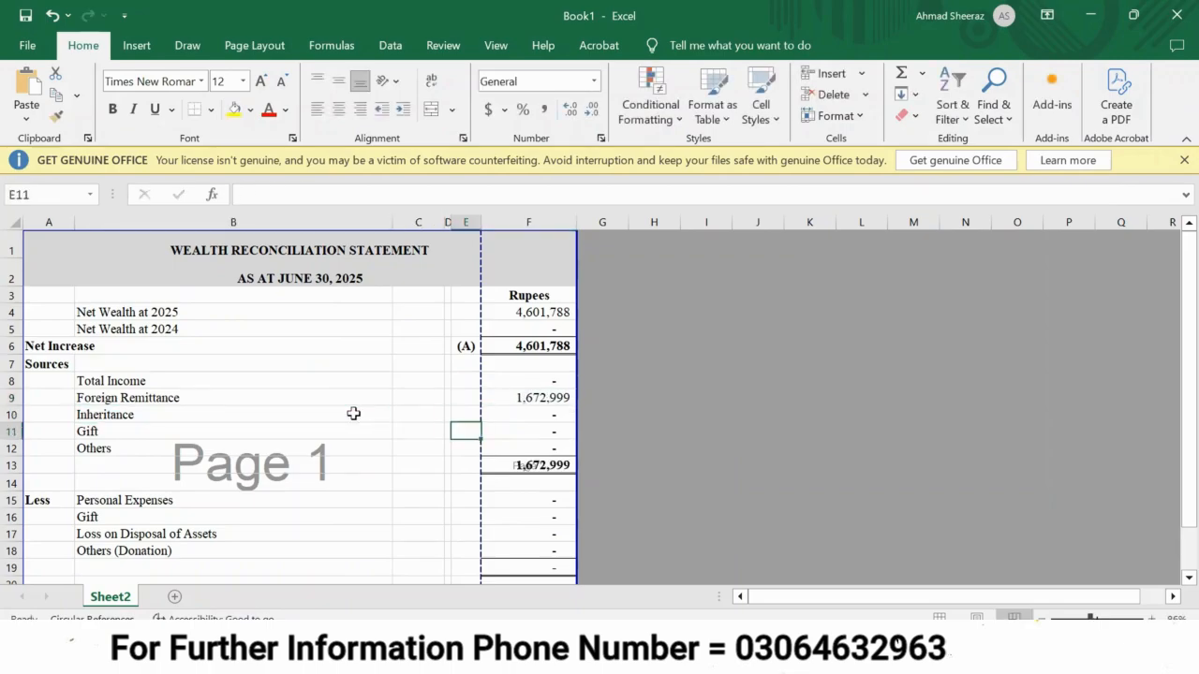
key(Right)
key(Down)
key(Down)
scroll(103, 364, down, 2)
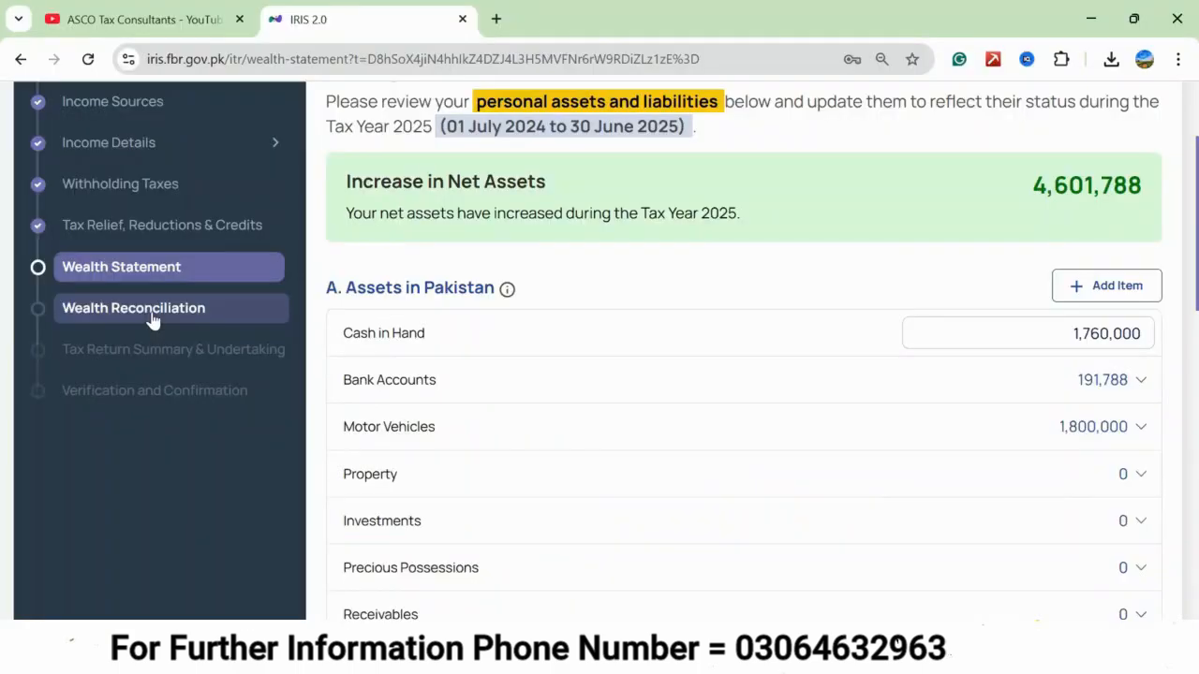
click(153, 319)
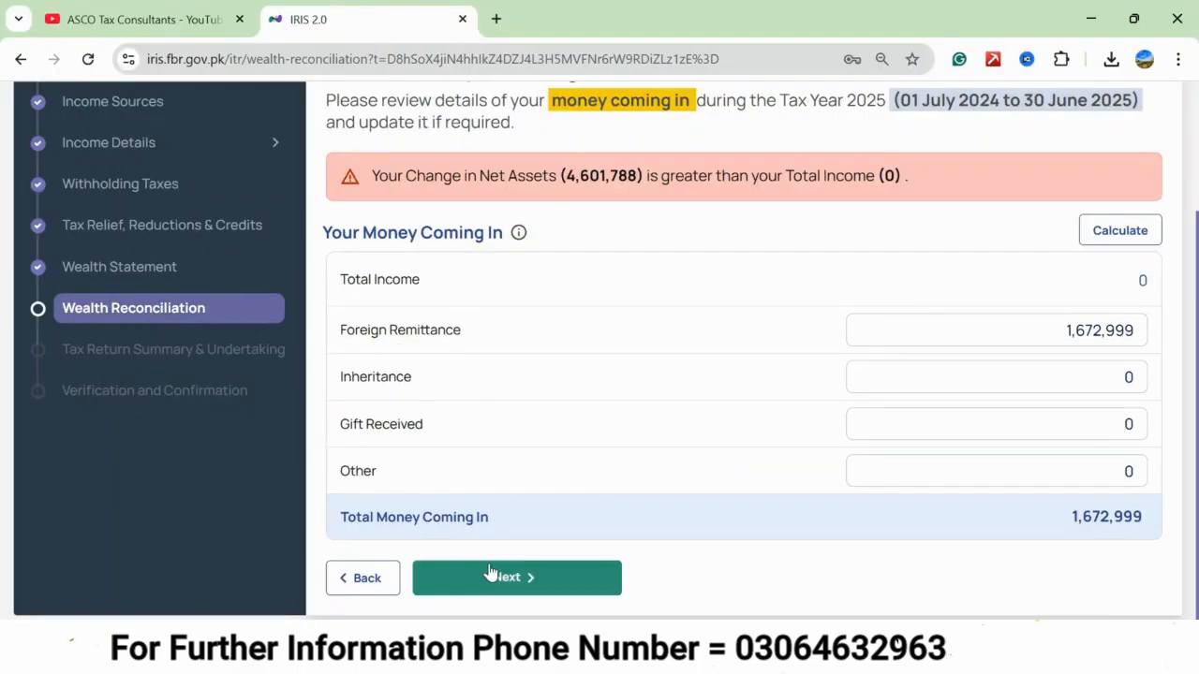
click(486, 584)
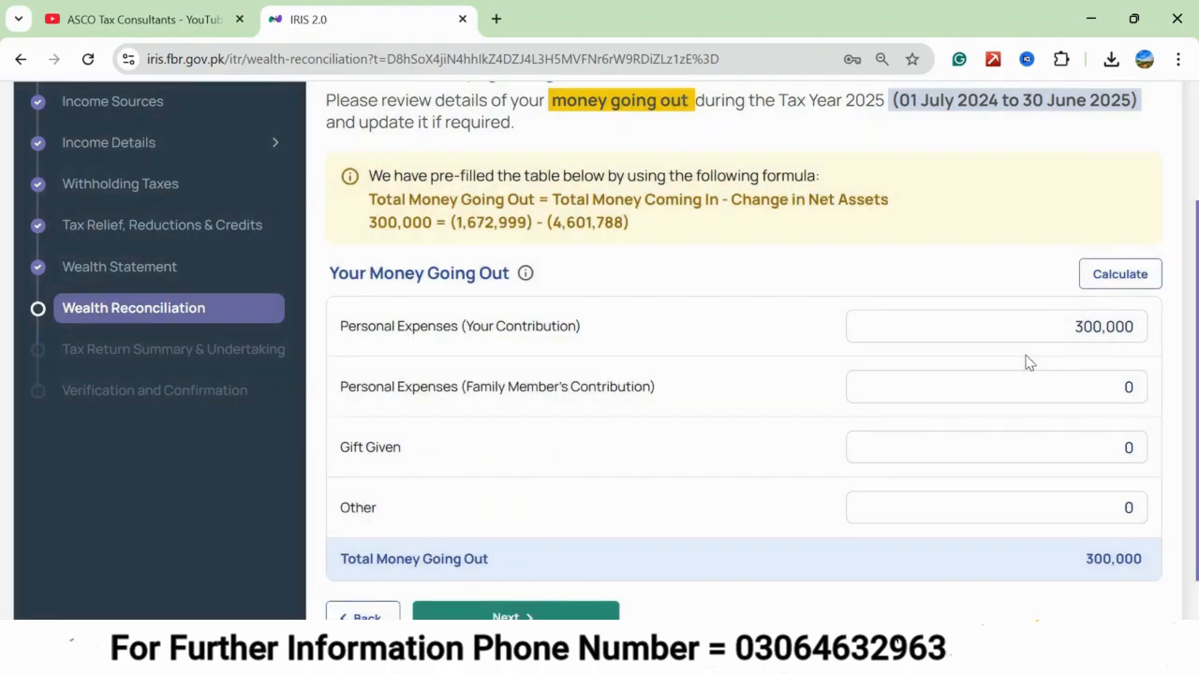
key(alt+Tab)
text(0)
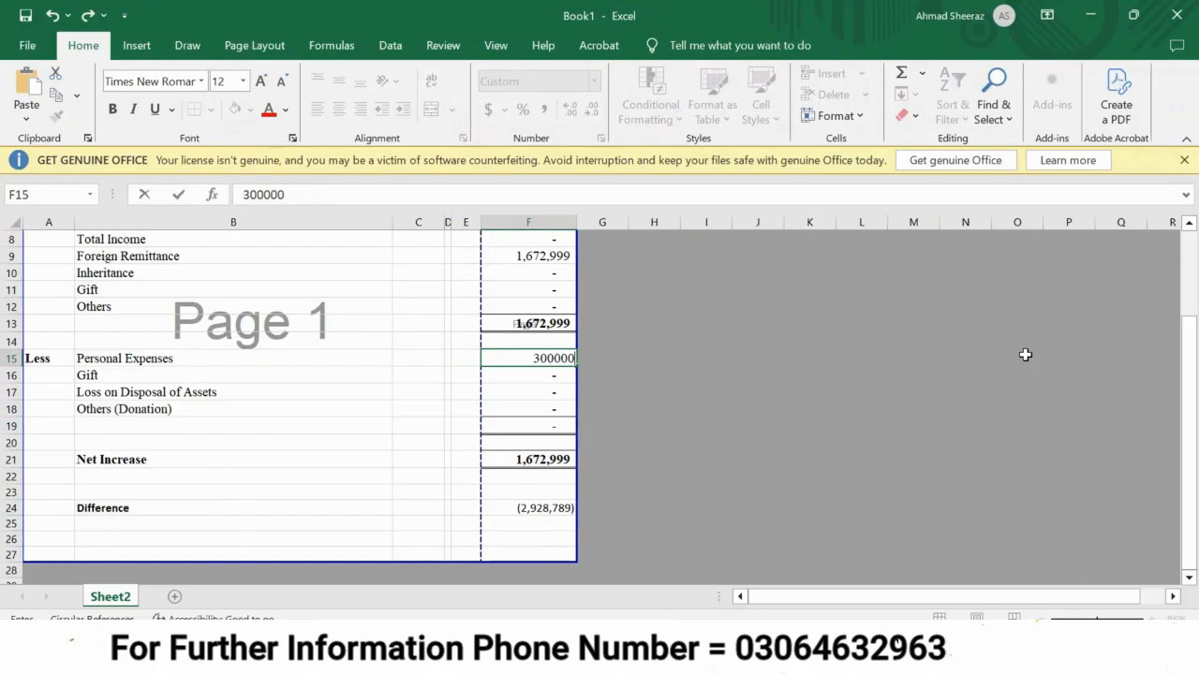
key(Return)
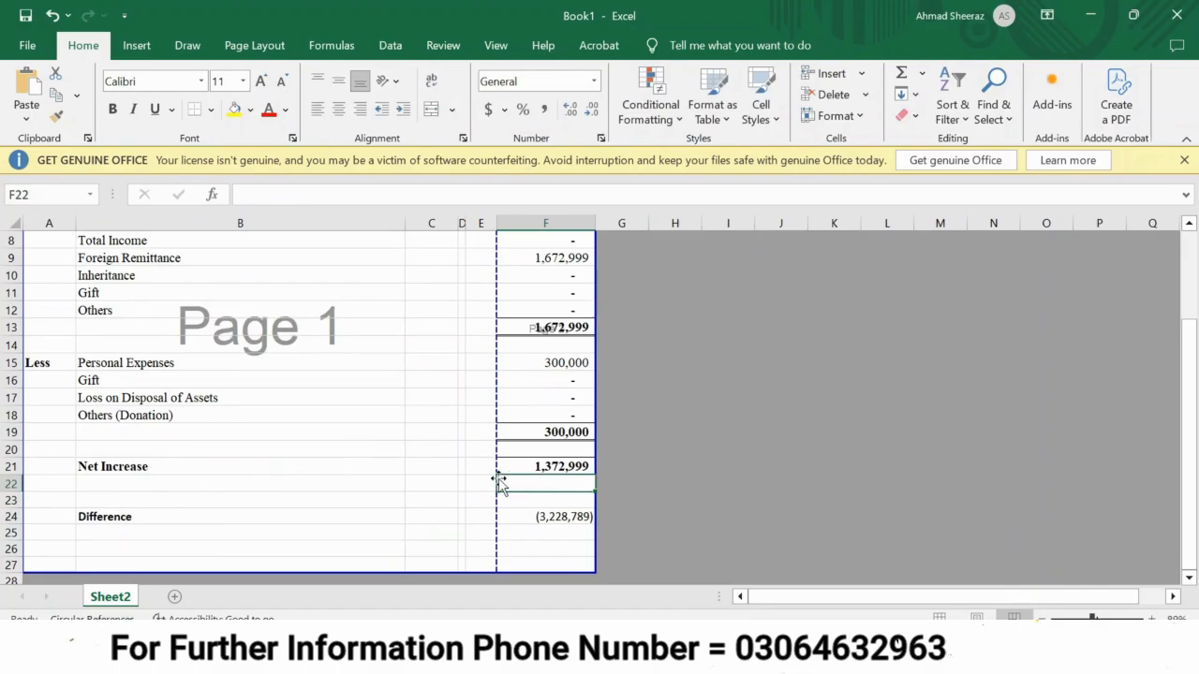
Examine the total sources, foreign remittance and Difference cells of the reconciliation sheet, including the Difference formula.
click(506, 327)
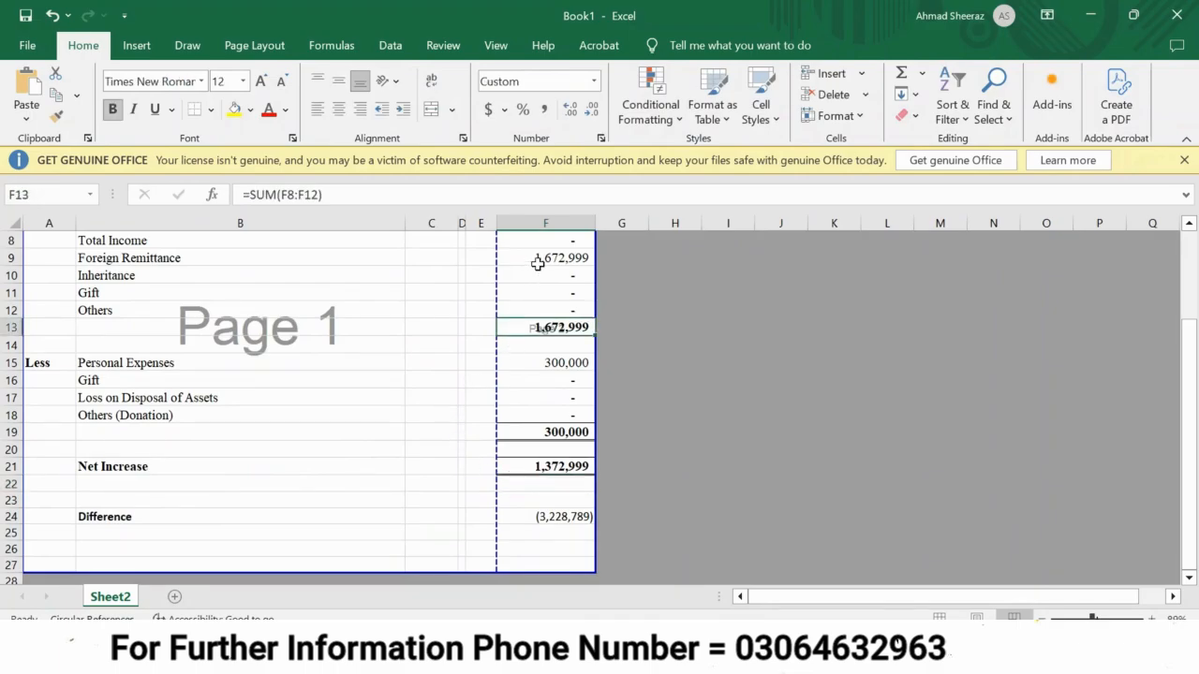
click(537, 262)
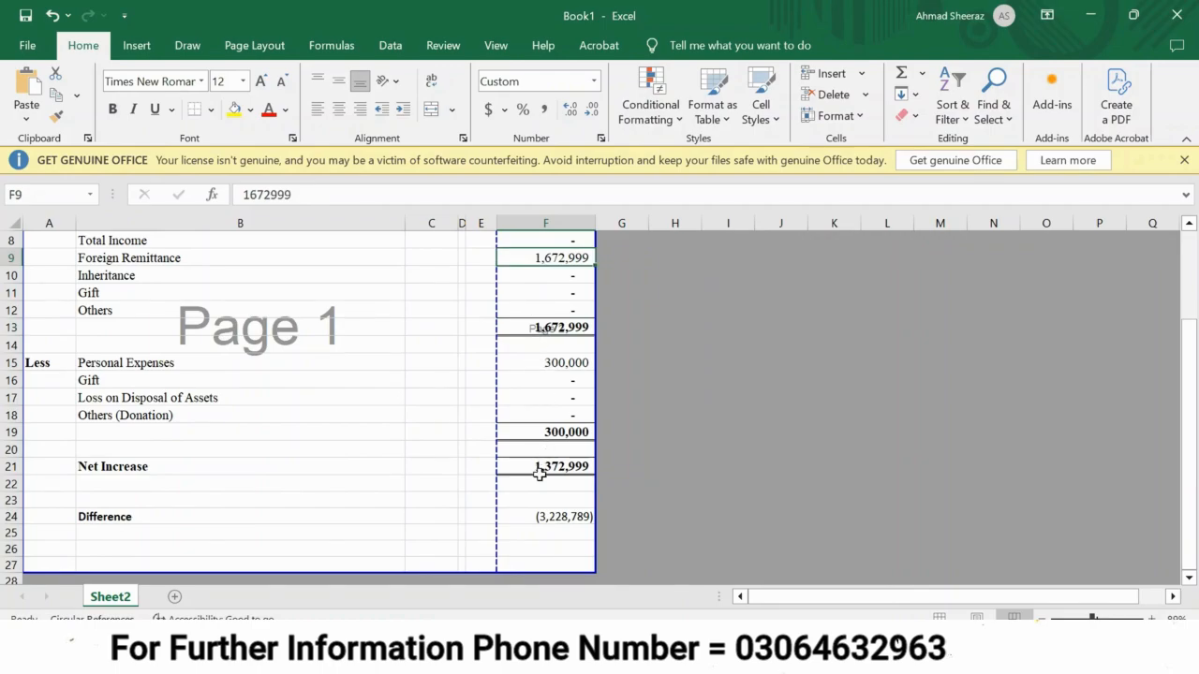
scroll(540, 475, up, 3)
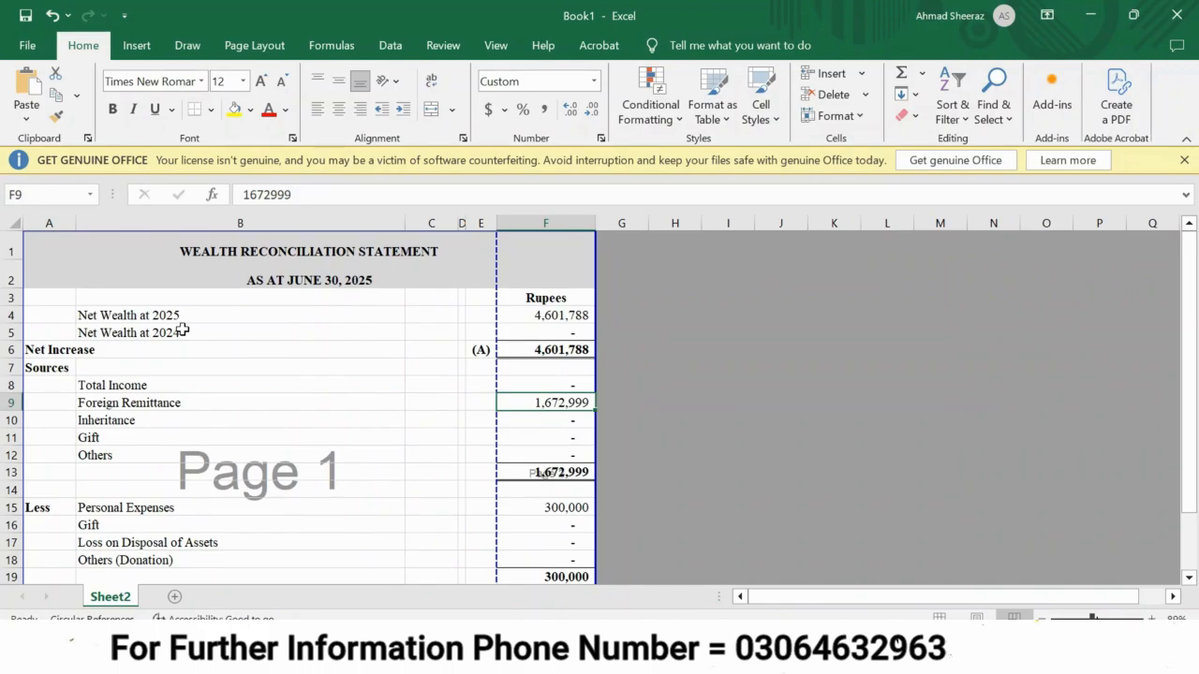
scroll(281, 444, down, 3)
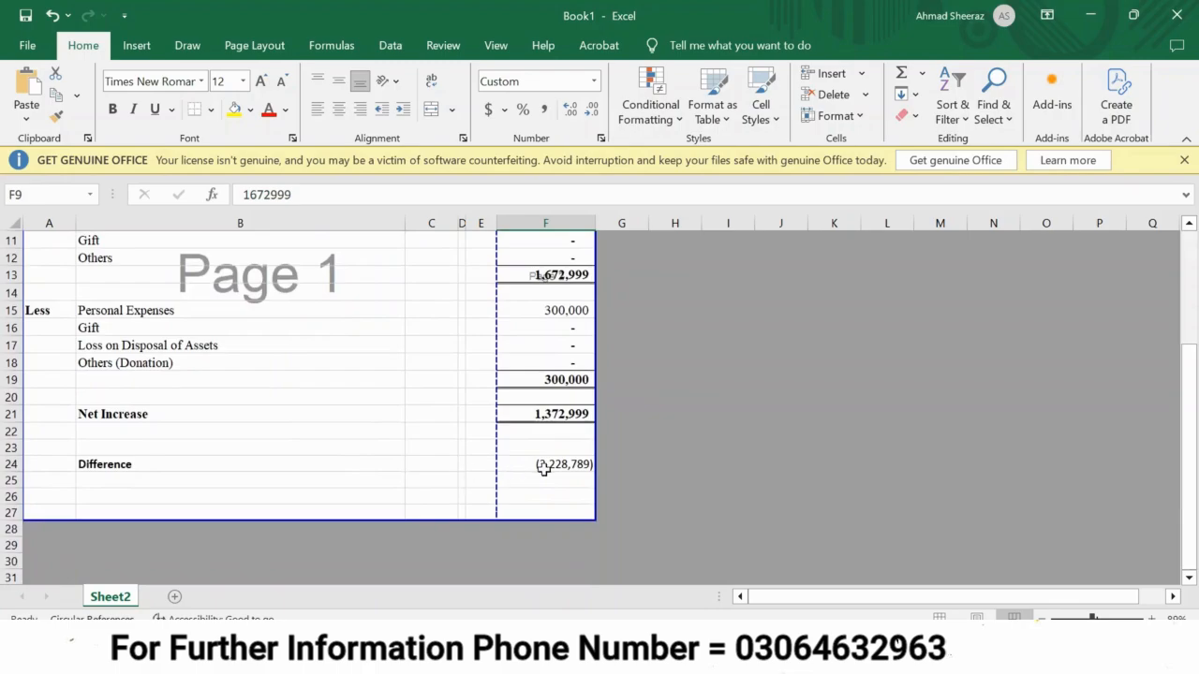
click(544, 469)
double_click(522, 463)
key(Escape)
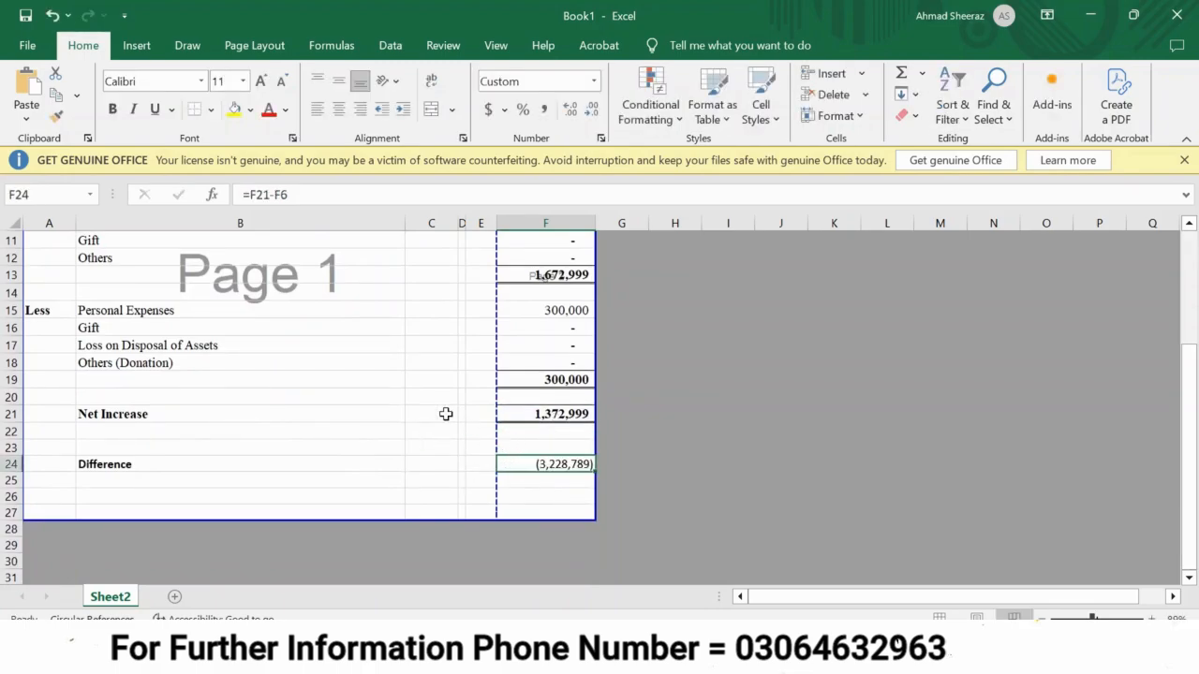
Copy the Difference and paste it as the value -3228789 into Net Wealth at 2024.
scroll(446, 415, up, 3)
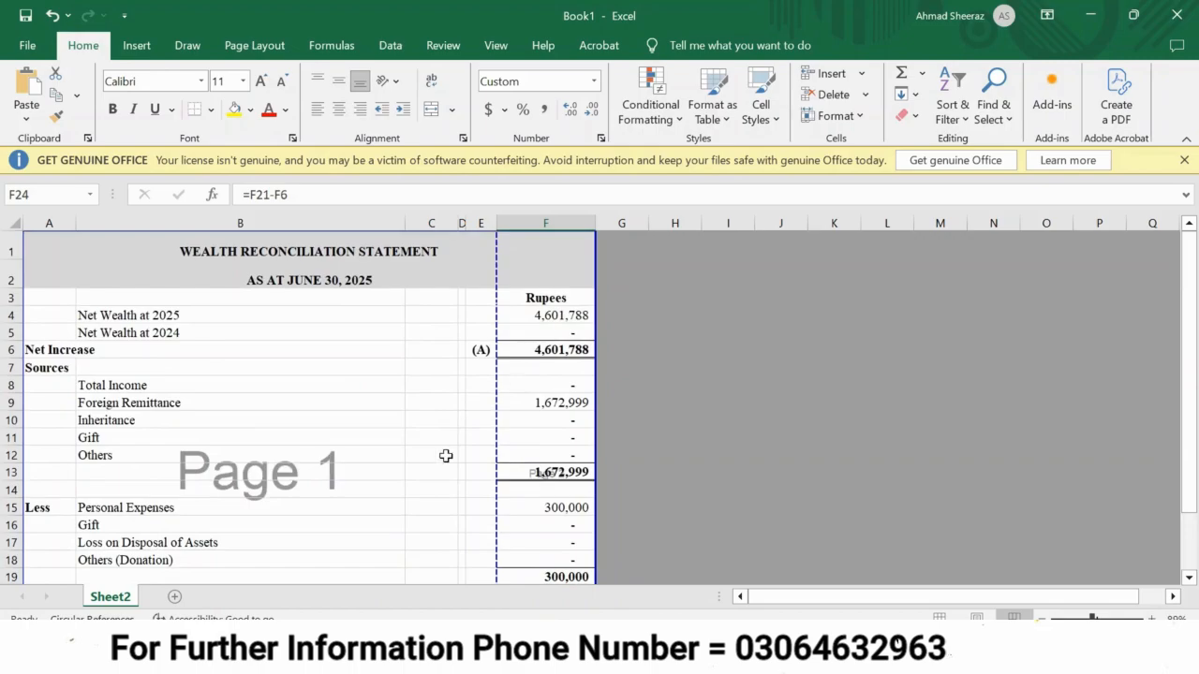
scroll(444, 455, down, 4)
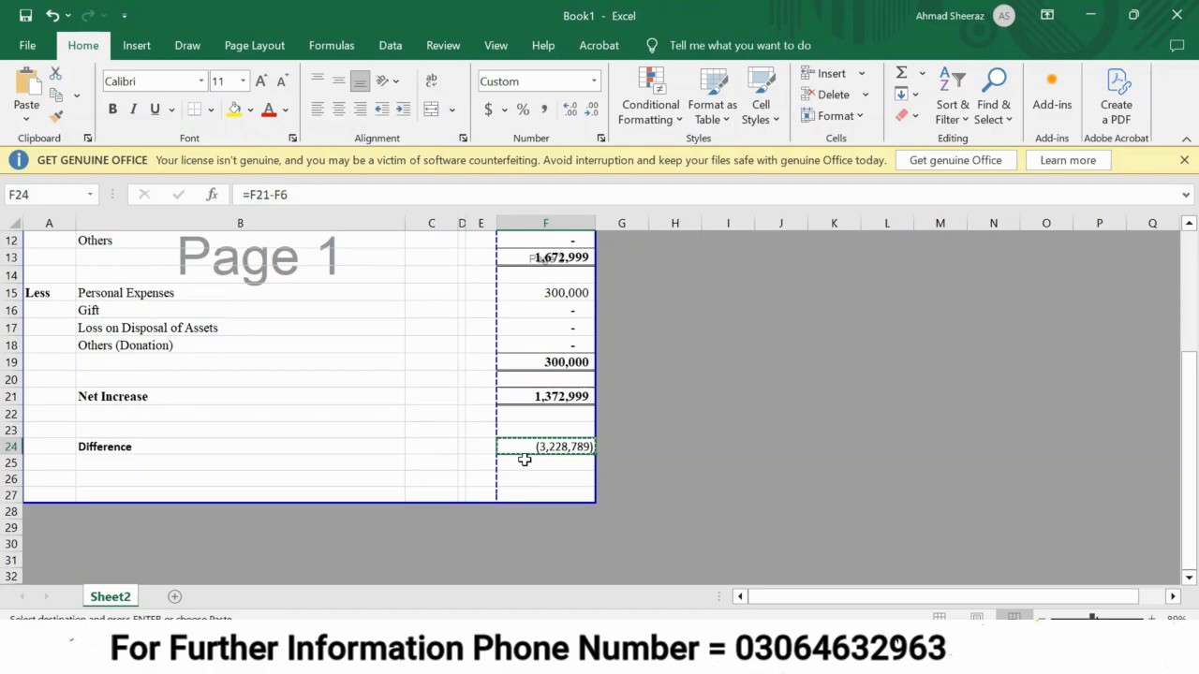
scroll(522, 459, up, 4)
click(548, 332)
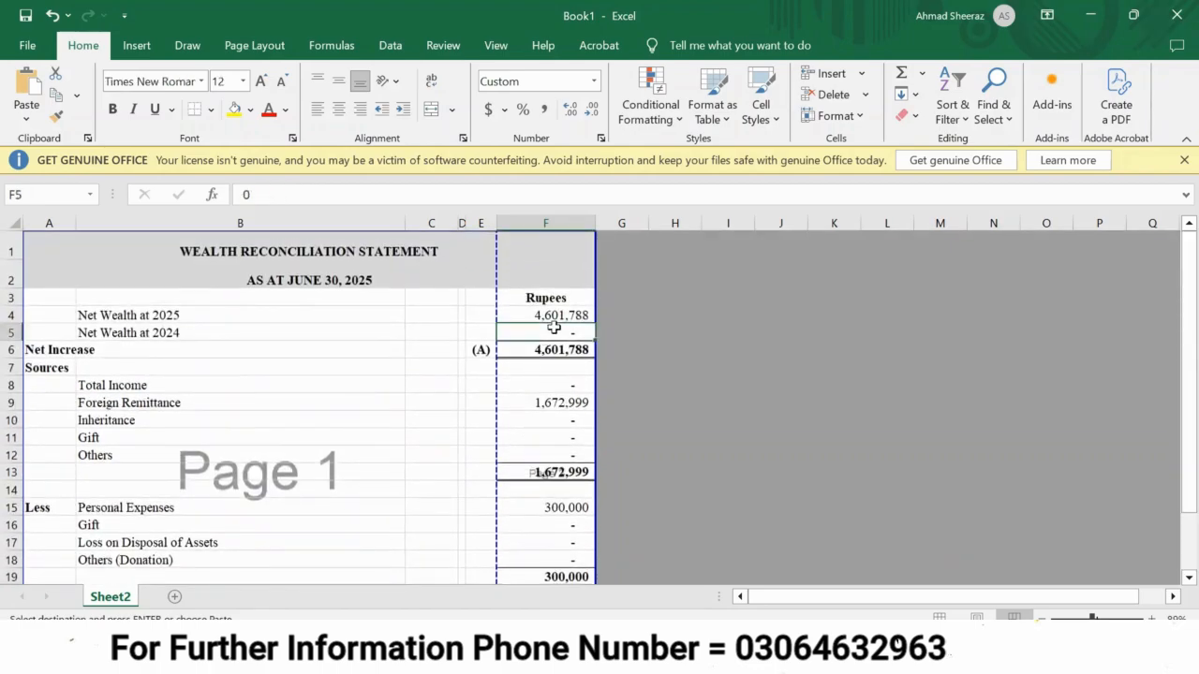
key(ctrl+z)
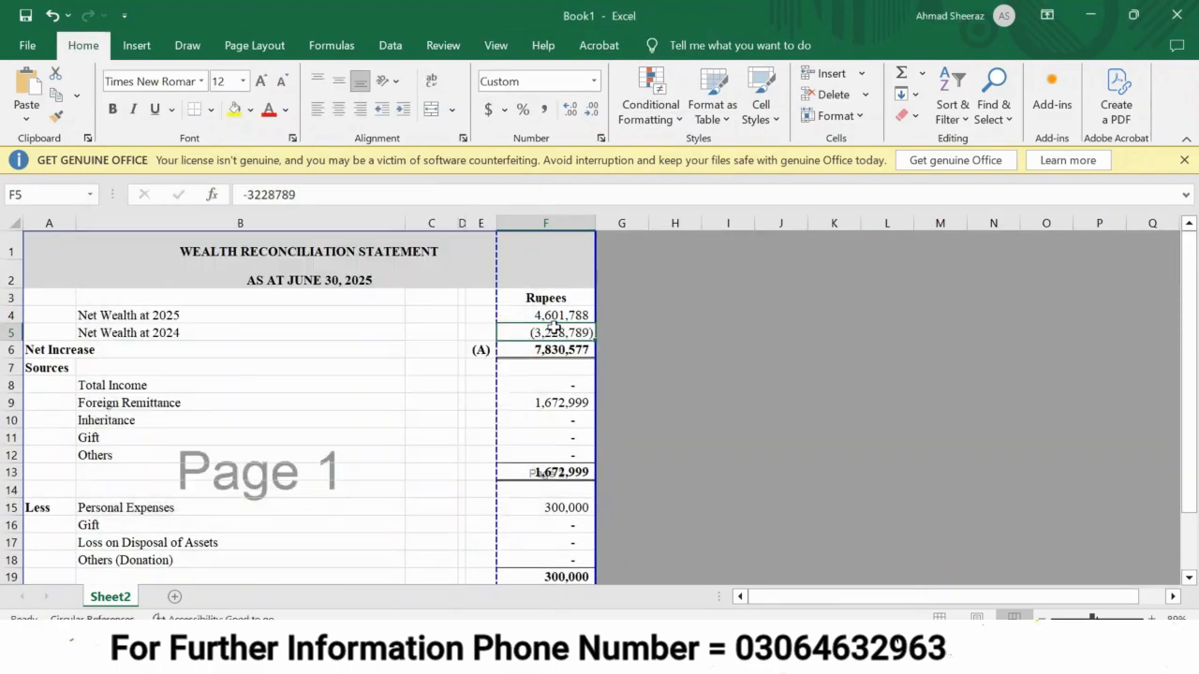
Make the Net Wealth at 2024 value positive, 3228789, and check the Net Increase and Difference rows of the reconciliation.
double_click(555, 329)
key(Left)
key(Left)
key(Left)
key(Left)
key(Left)
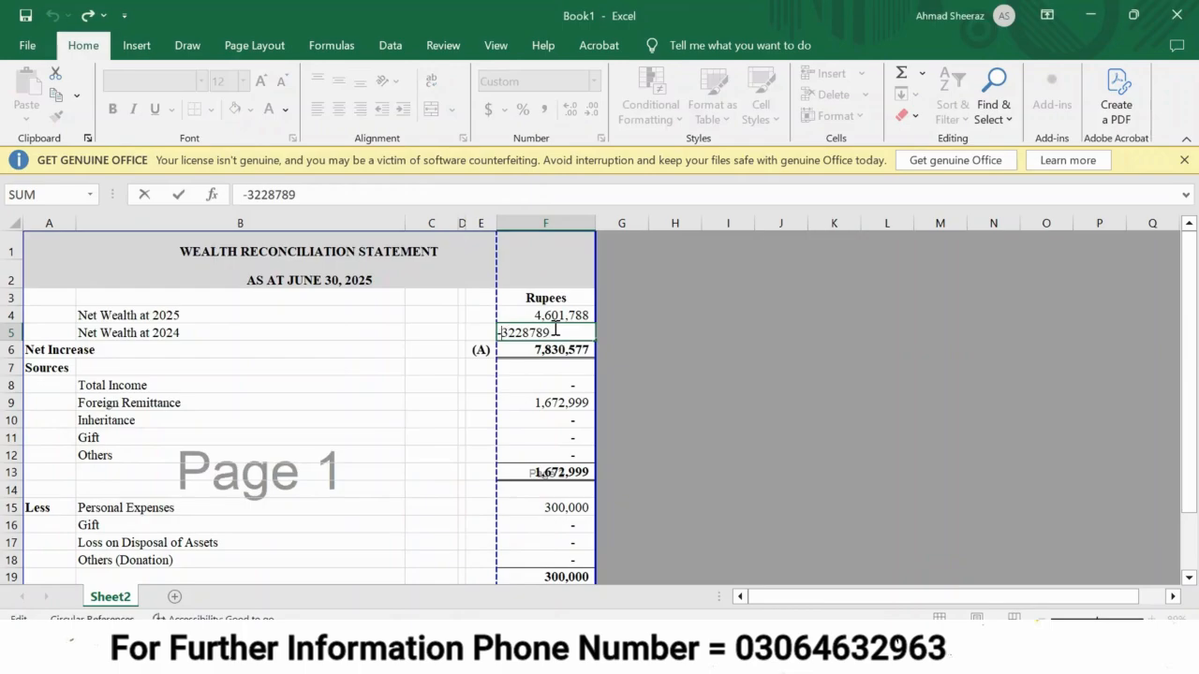
key(BackSpace)
key(Return)
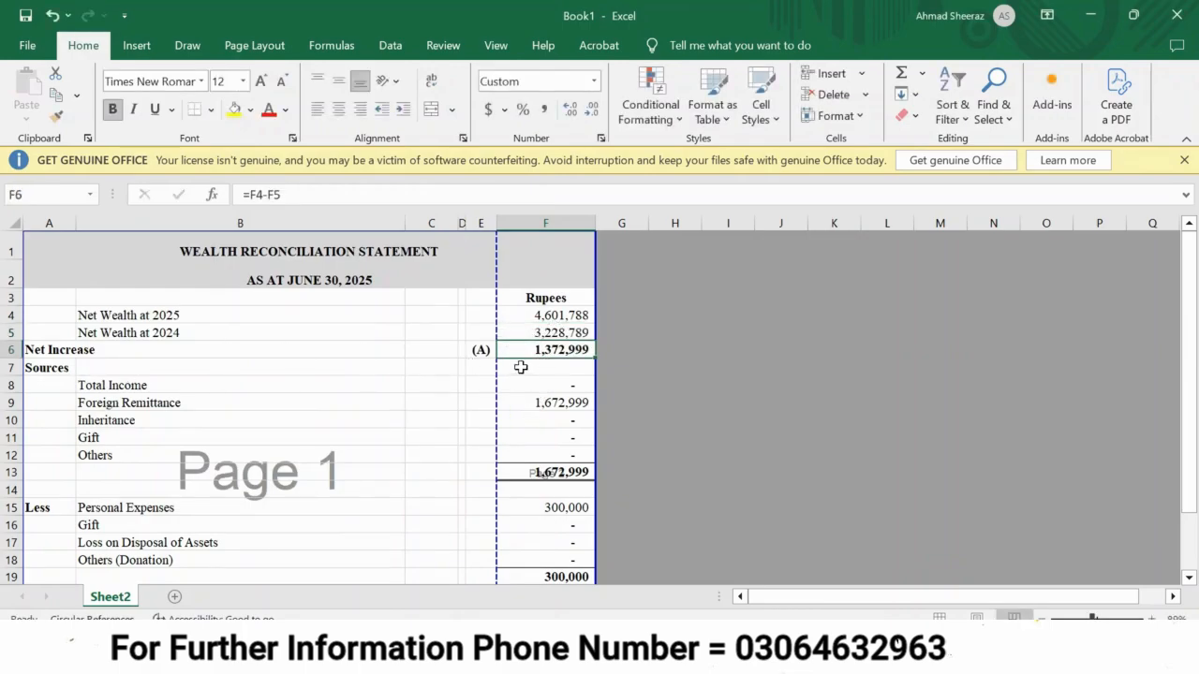
scroll(521, 368, down, 3)
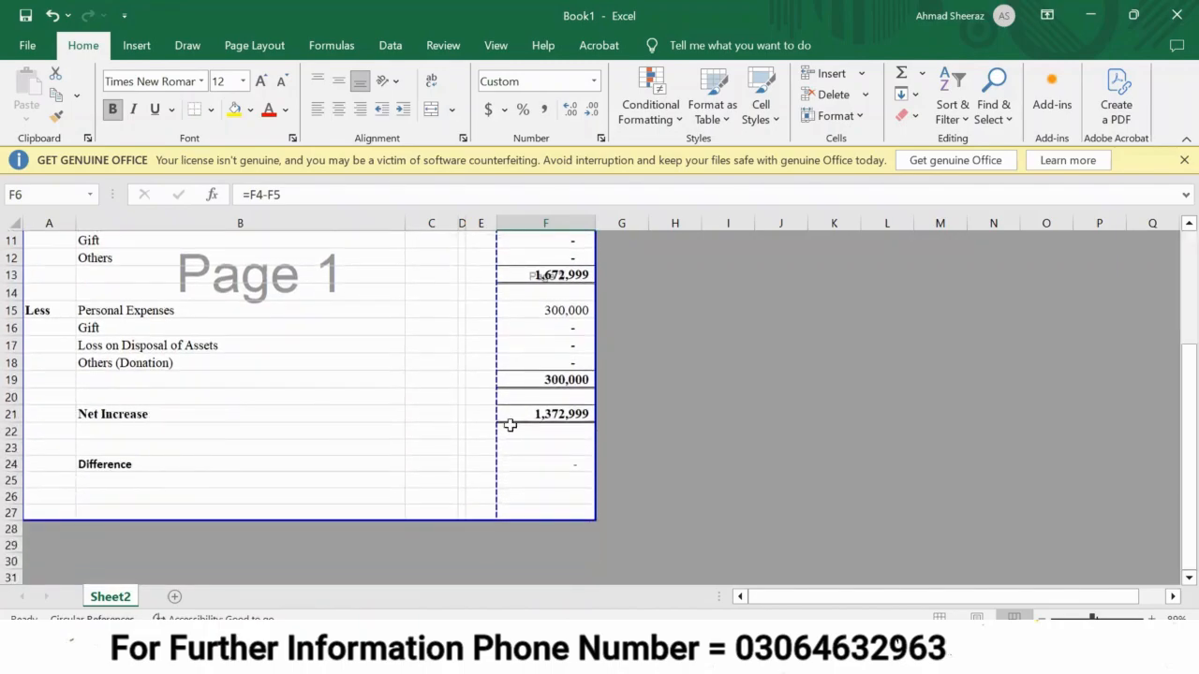
scroll(510, 425, up, 3)
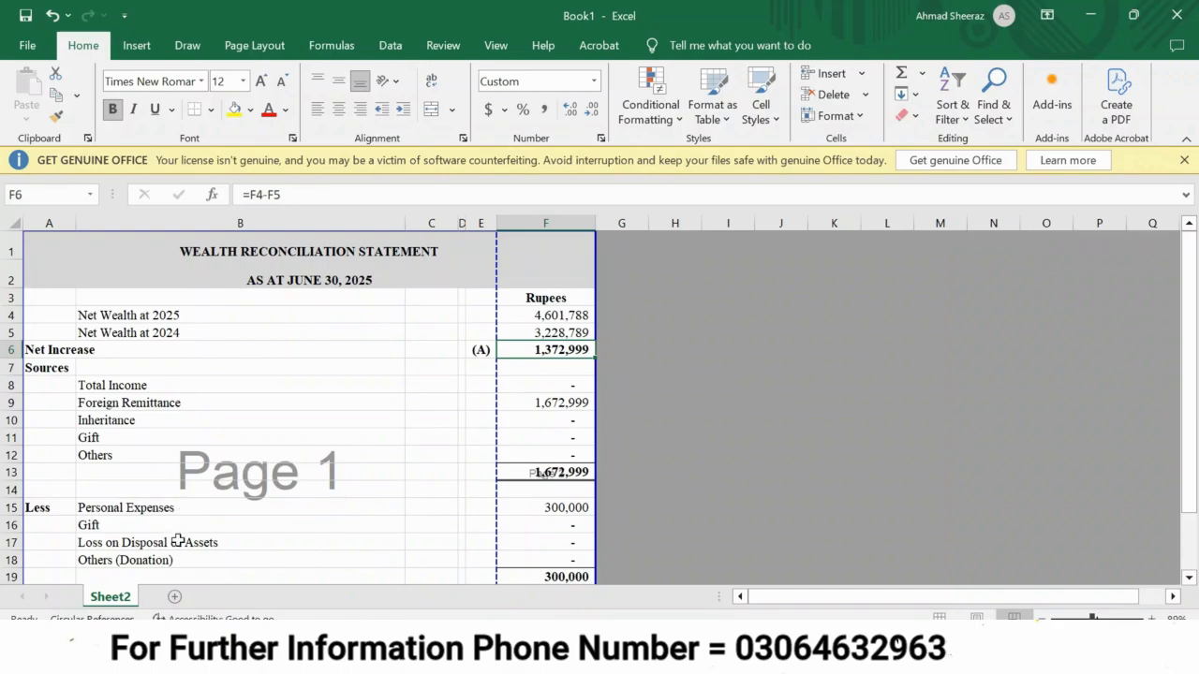
Add a new worksheet and enter the label Total Money Coming In, copied from IRIS, in B2 with 1,672,999 in C2.
click(174, 597)
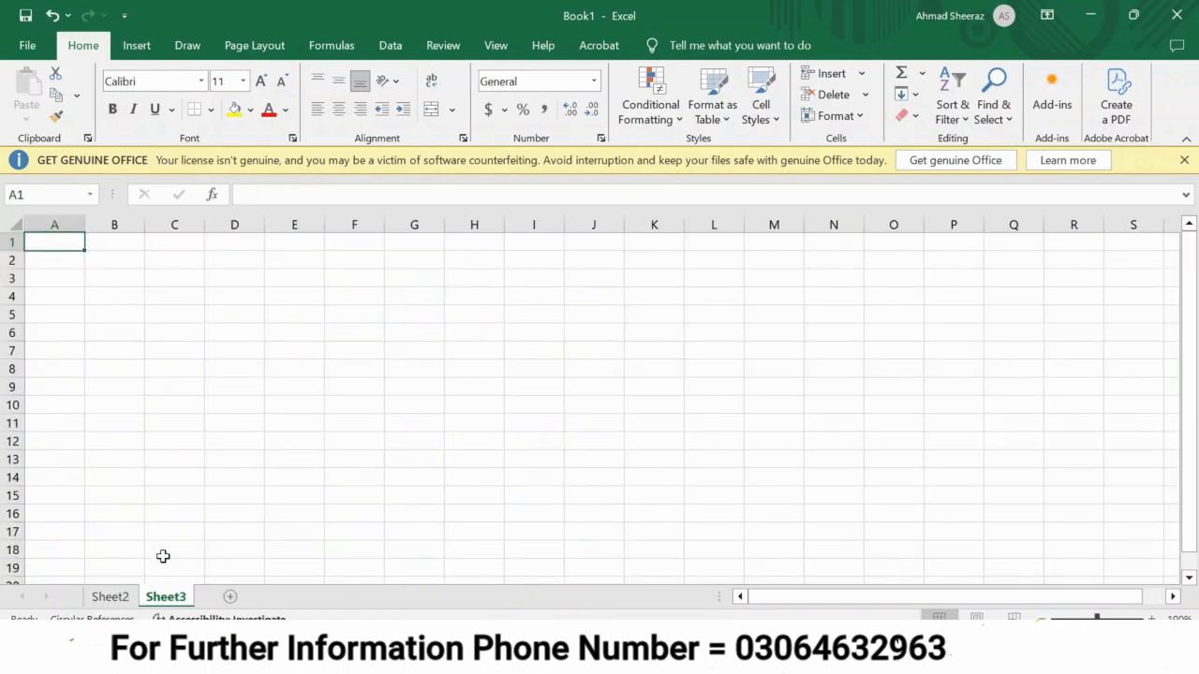
key(Down)
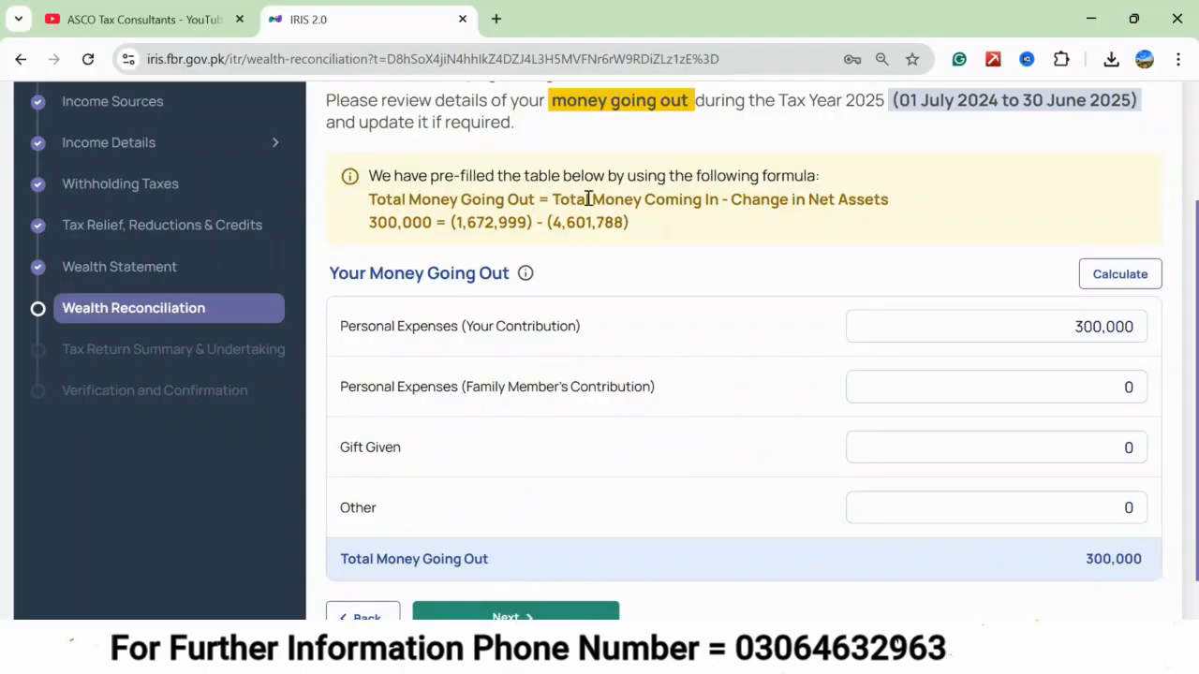
drag(553, 198, 719, 197)
key(ctrl+c)
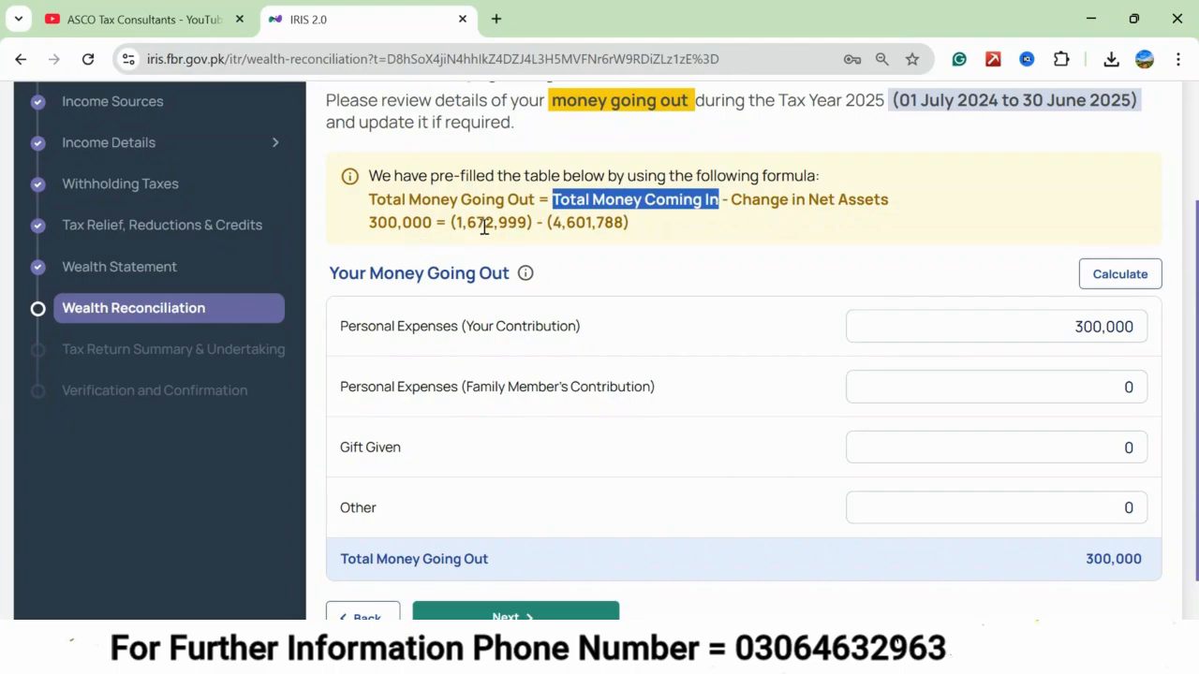
key(alt+Tab)
key(Right)
key(ctrl+v)
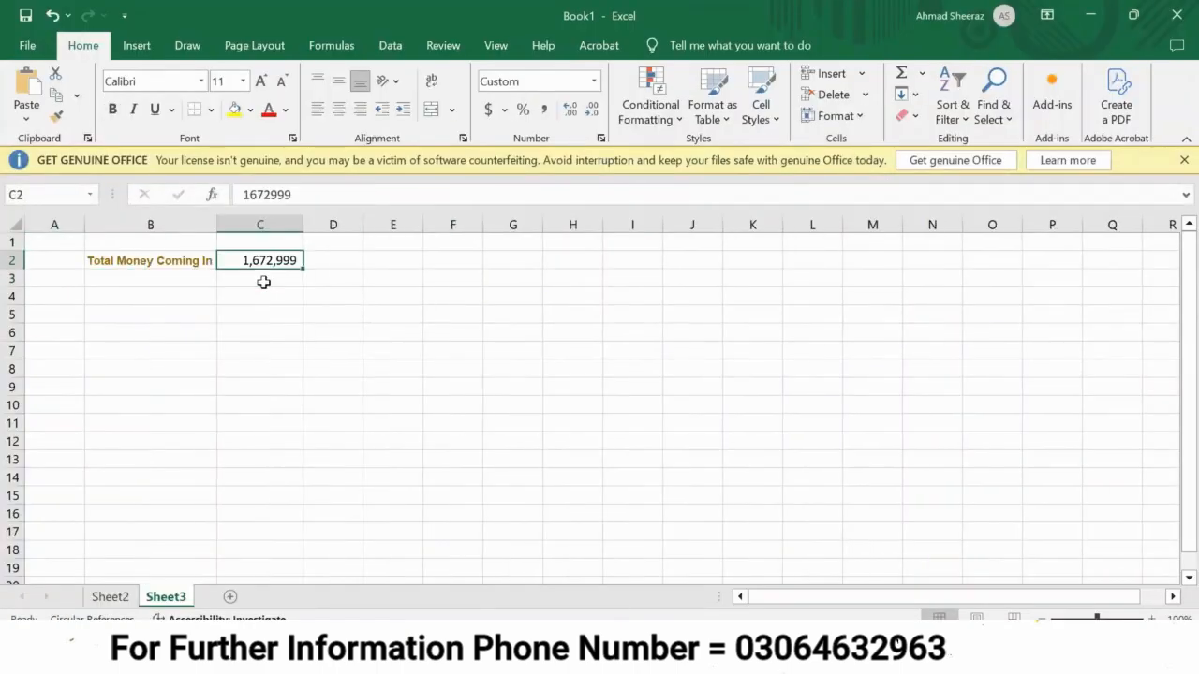
key(Left)
key(Down)
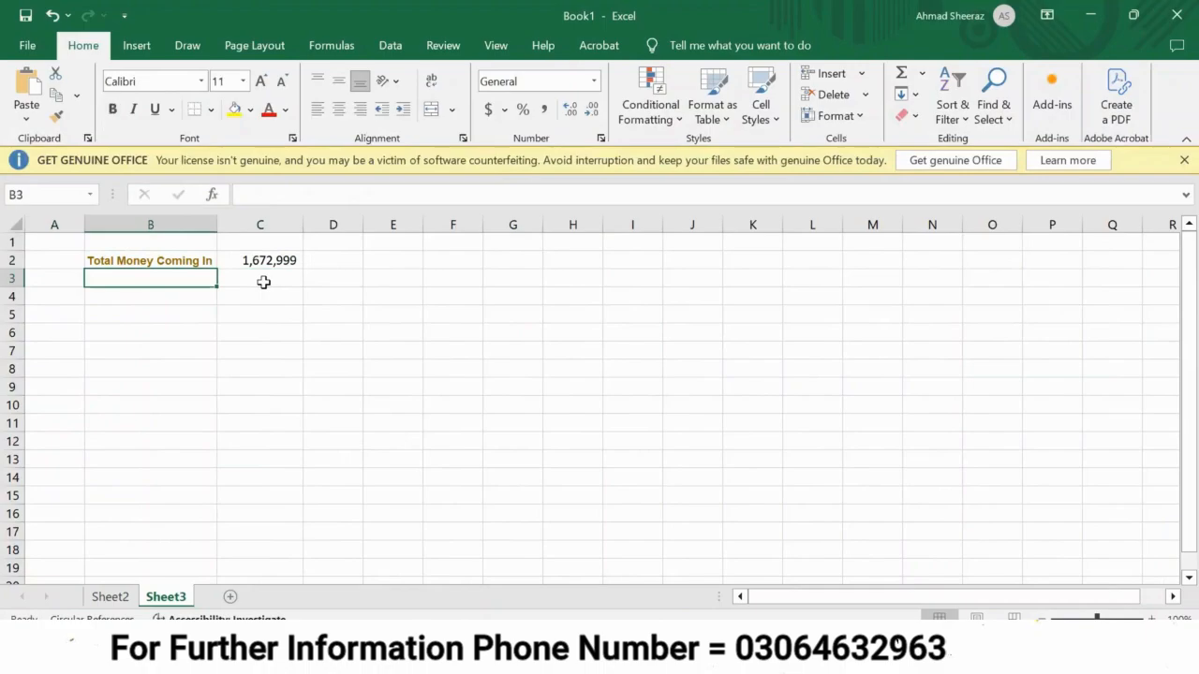
Fill row 3 of the new sheet with "less" in A3, "expenses" in B3 and 300,000 in C3.
key(Left)
text(less)
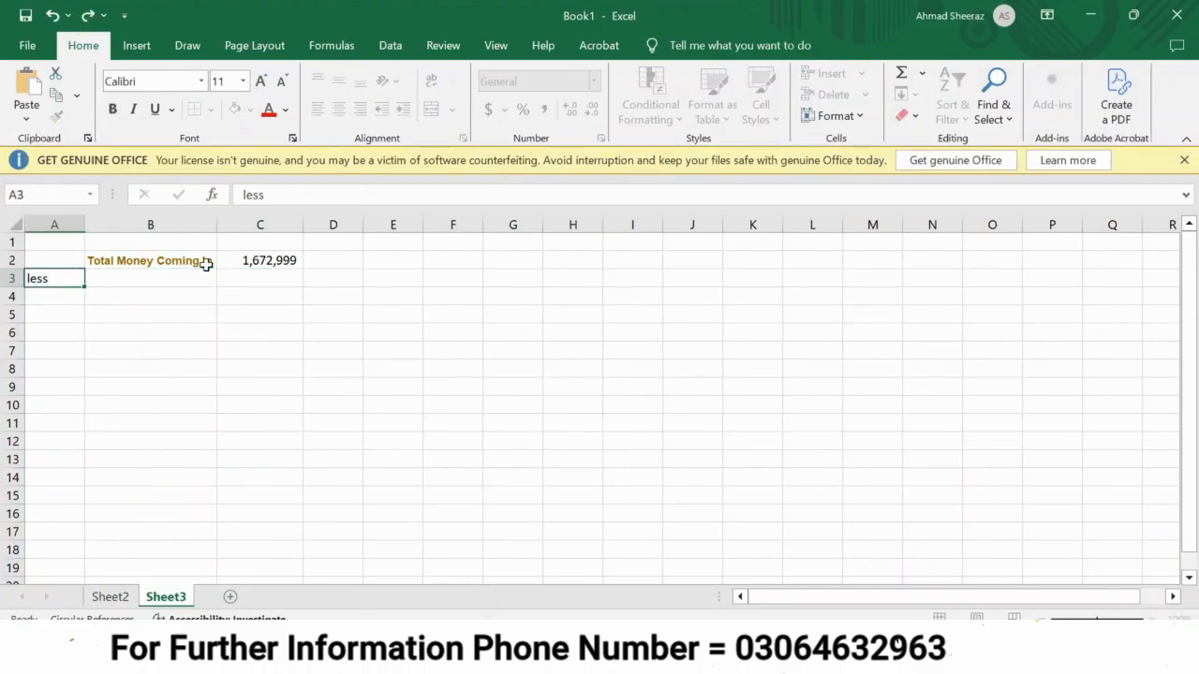
key(Tab)
text(e)
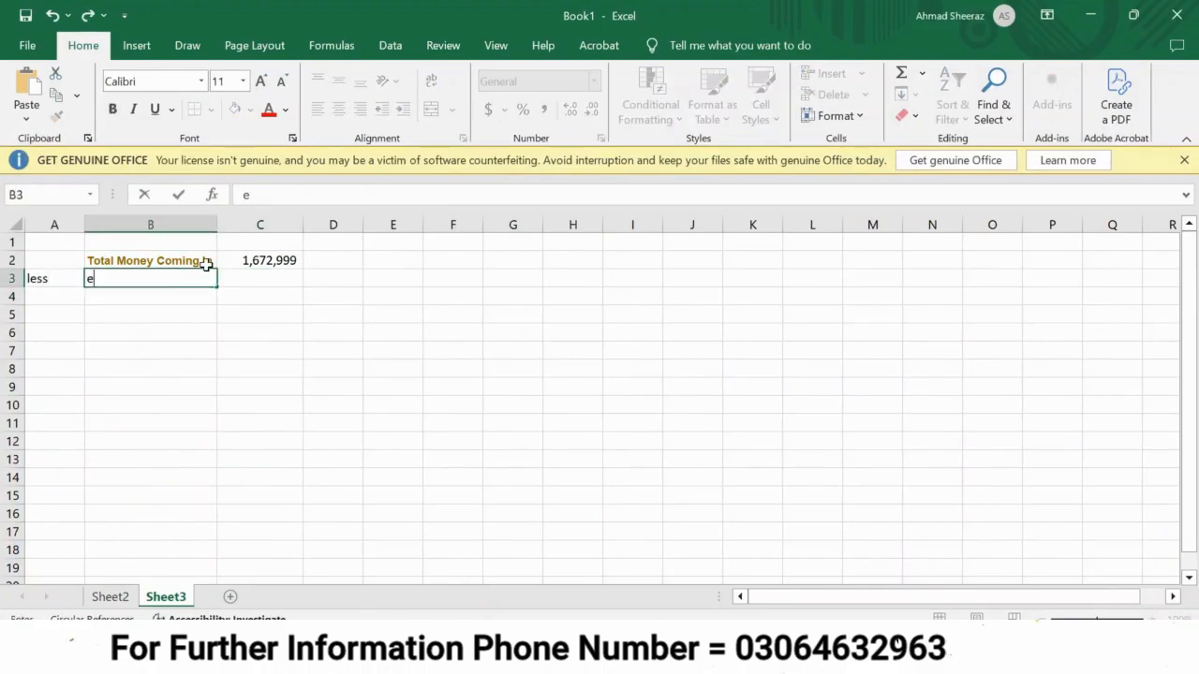
text(xpenses)
key(Return)
key(Up)
key(Right)
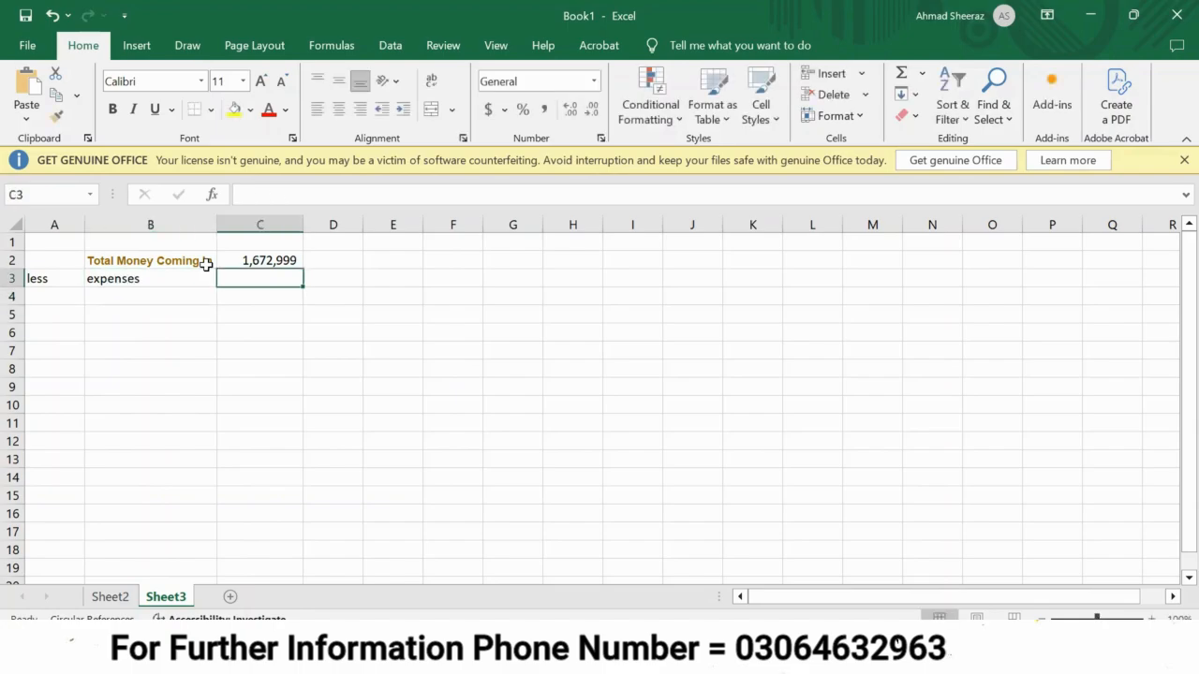
text(300,000)
Subtract the expenses from the total money coming in with the formula =C2-C3 in C4.
key(Down)
text(=)
key(Up)
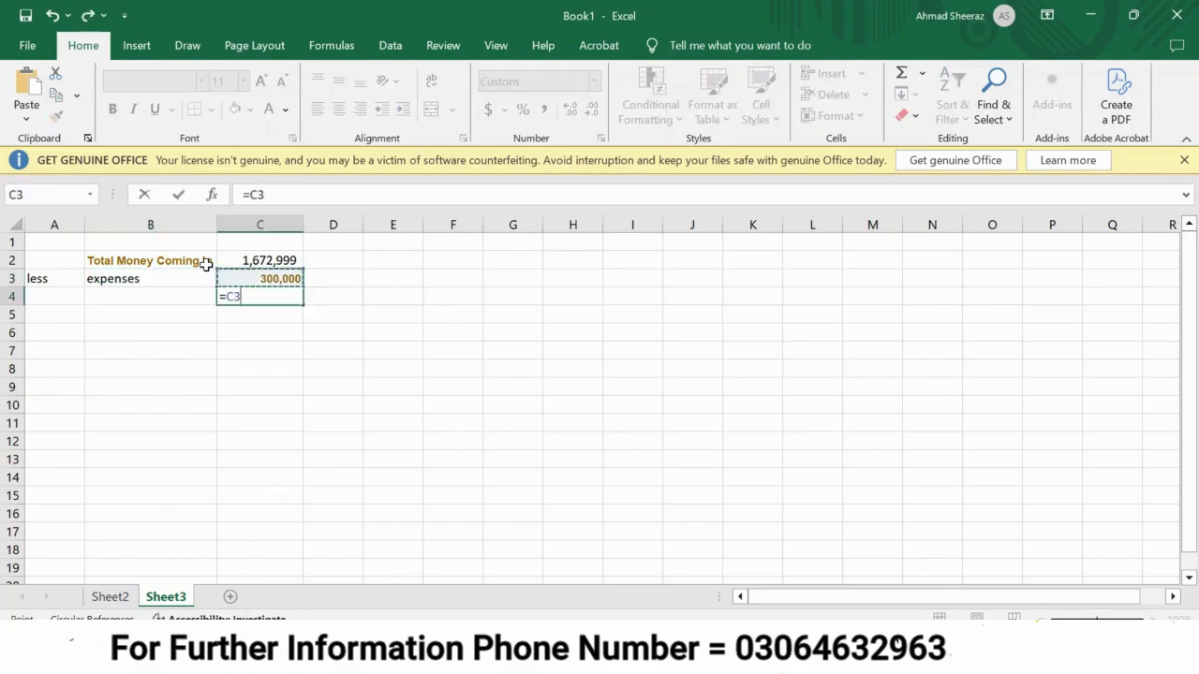
key(Up)
text(-)
key(Up)
key(Return)
key(Up)
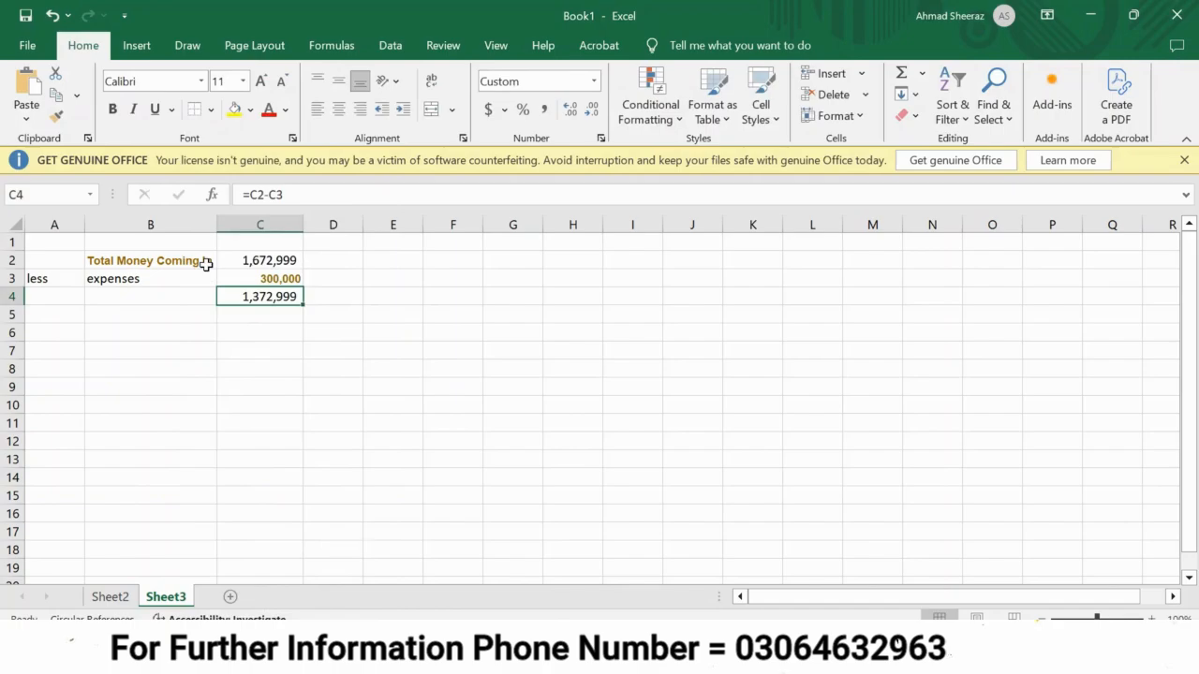
Label the subtraction result in B4 as "actual increase in net assets".
key(Left)
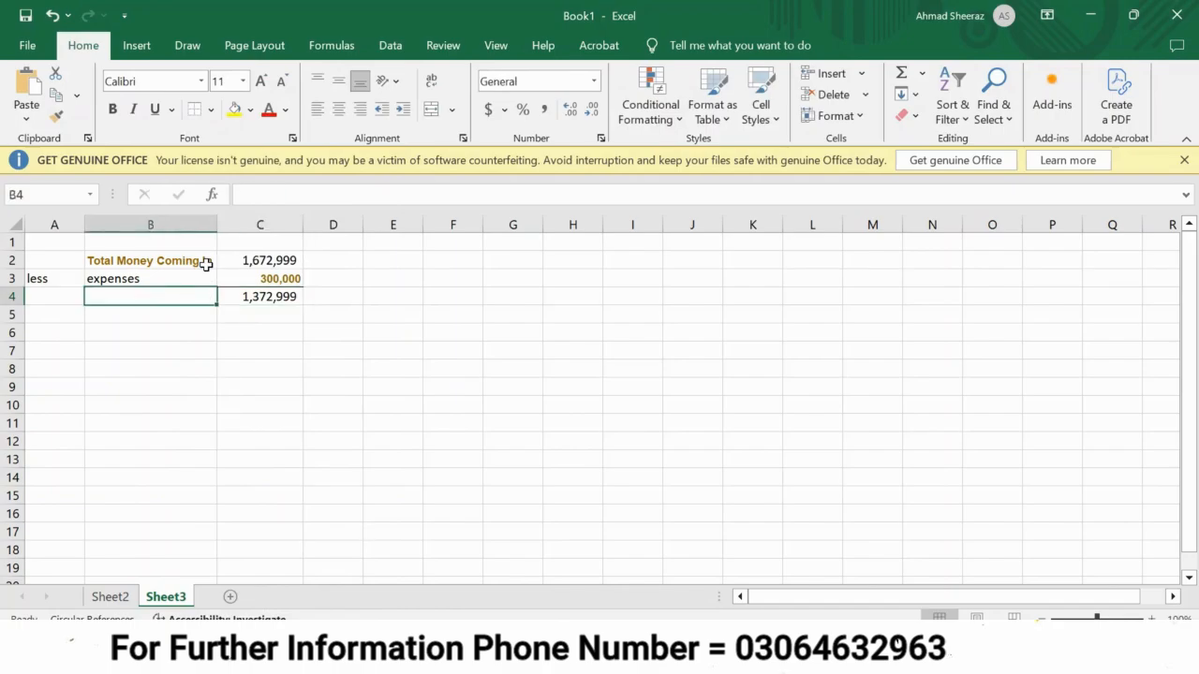
text(actual)
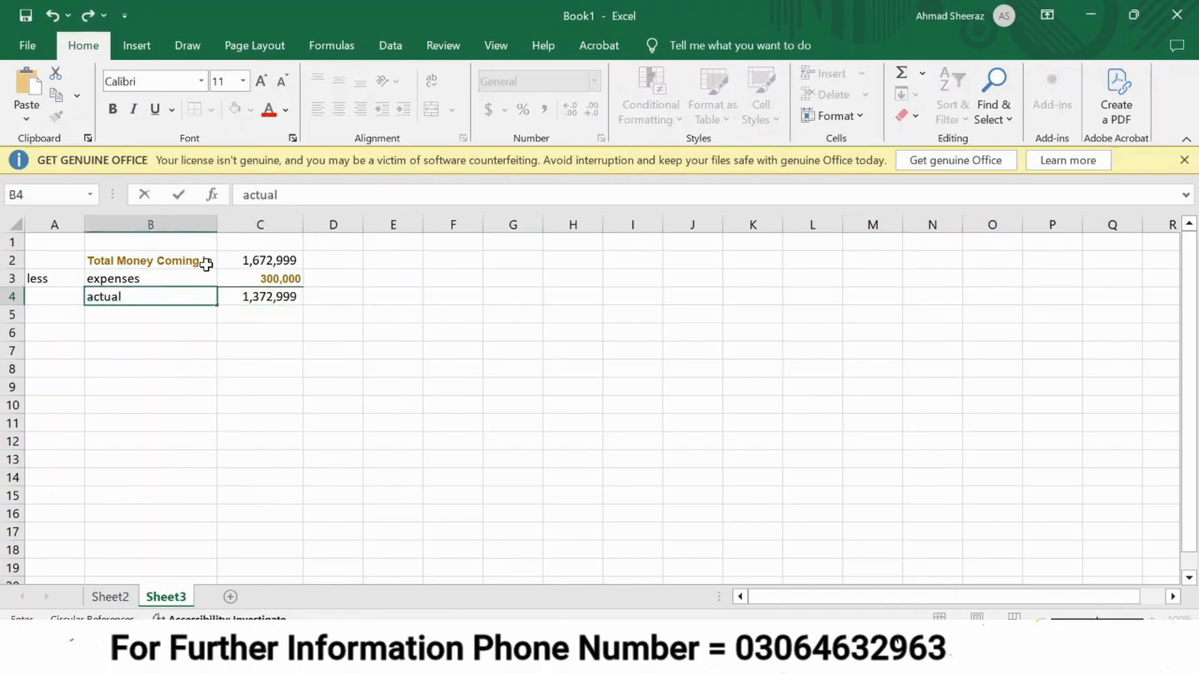
text(increase in net assets)
key(Return)
key(Return)
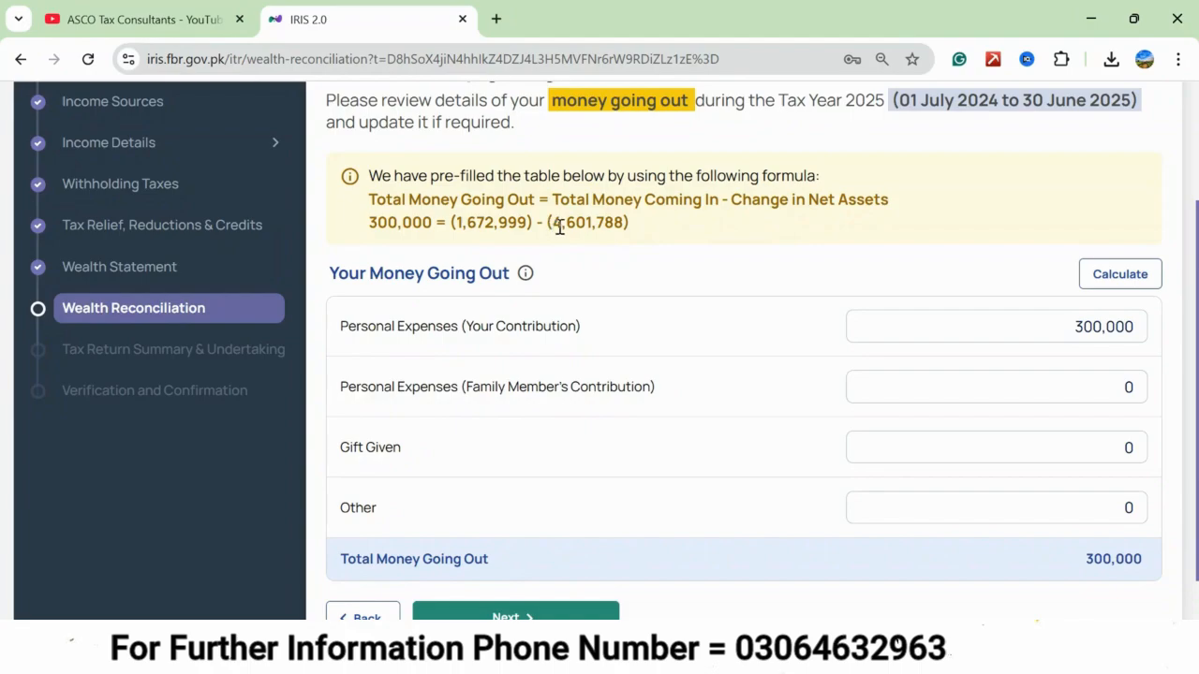
Enter the IRIS change in net assets, 4,601,788, in C6 and label it "change in net assets as per tax return" in B6.
drag(549, 225, 622, 225)
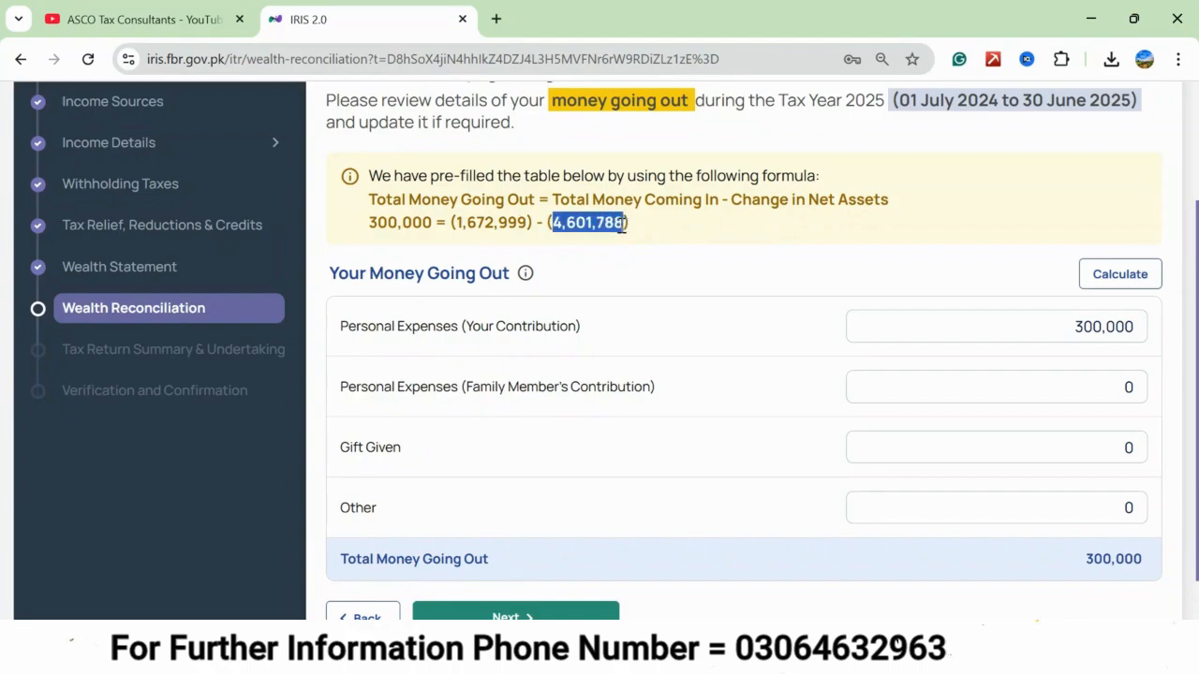
text(4,601,788)
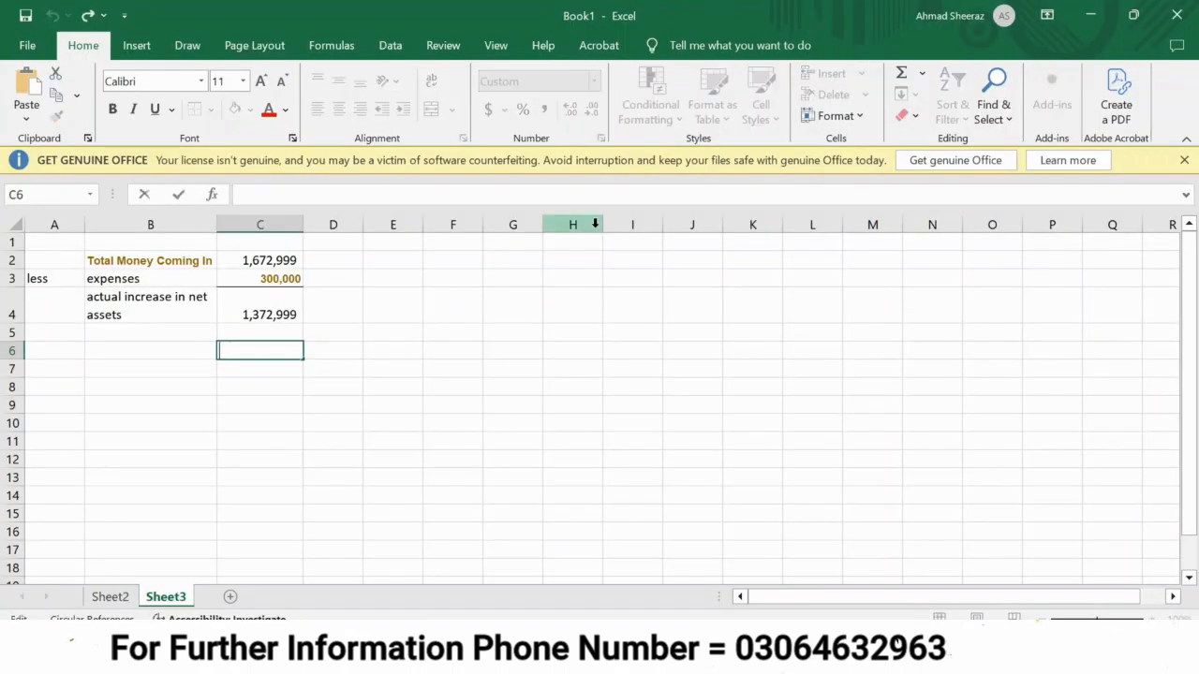
key(ctrl+Return)
click(125, 361)
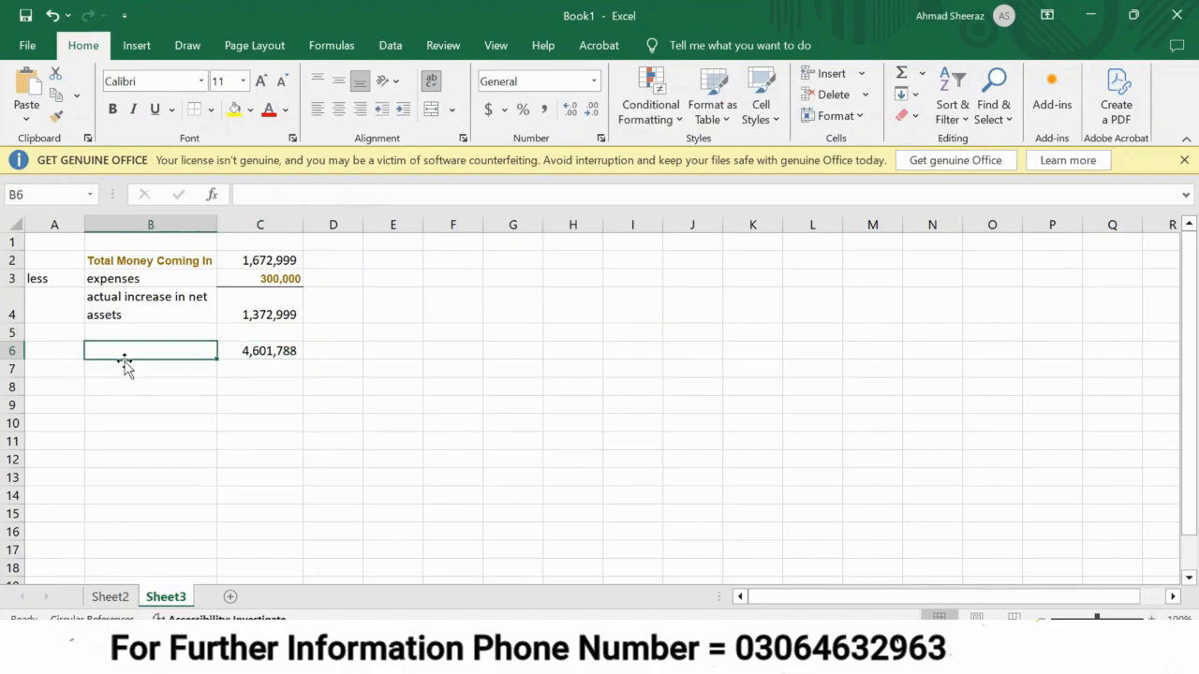
text(change in ne)
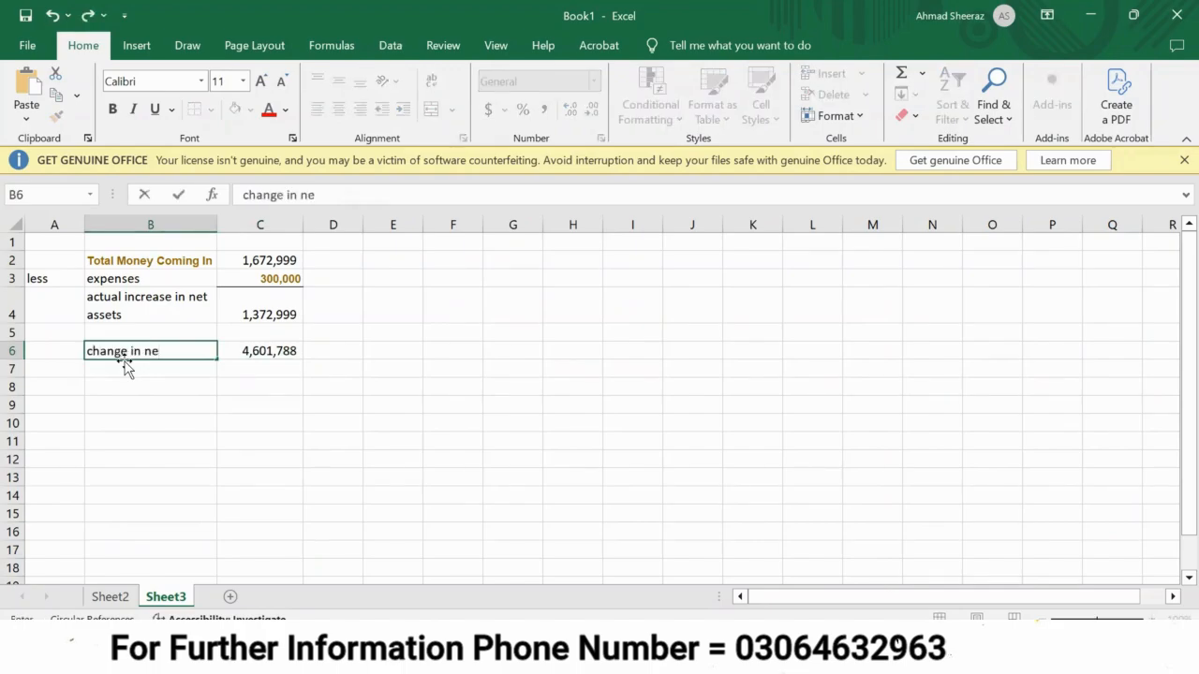
text(t assets as per)
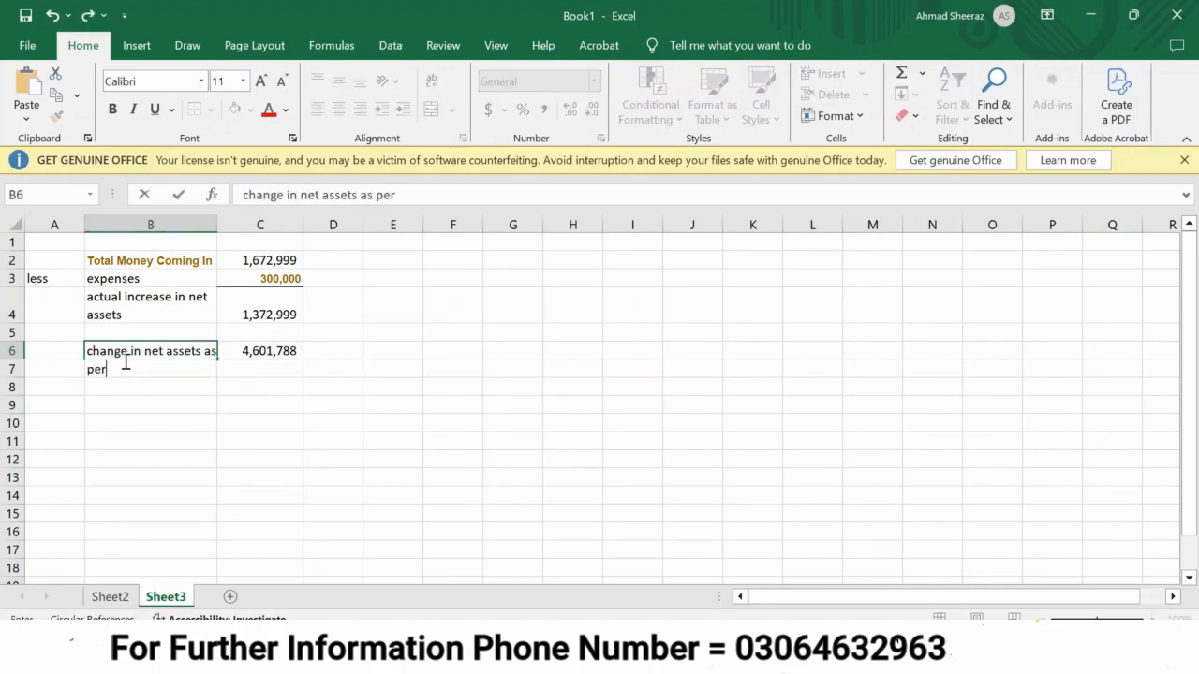
text( tax return)
key(Return)
Subtract the actual increase from the tax return's change in net assets with the formula =C6-C4 in C7.
key(Up)
key(Up)
key(Up)
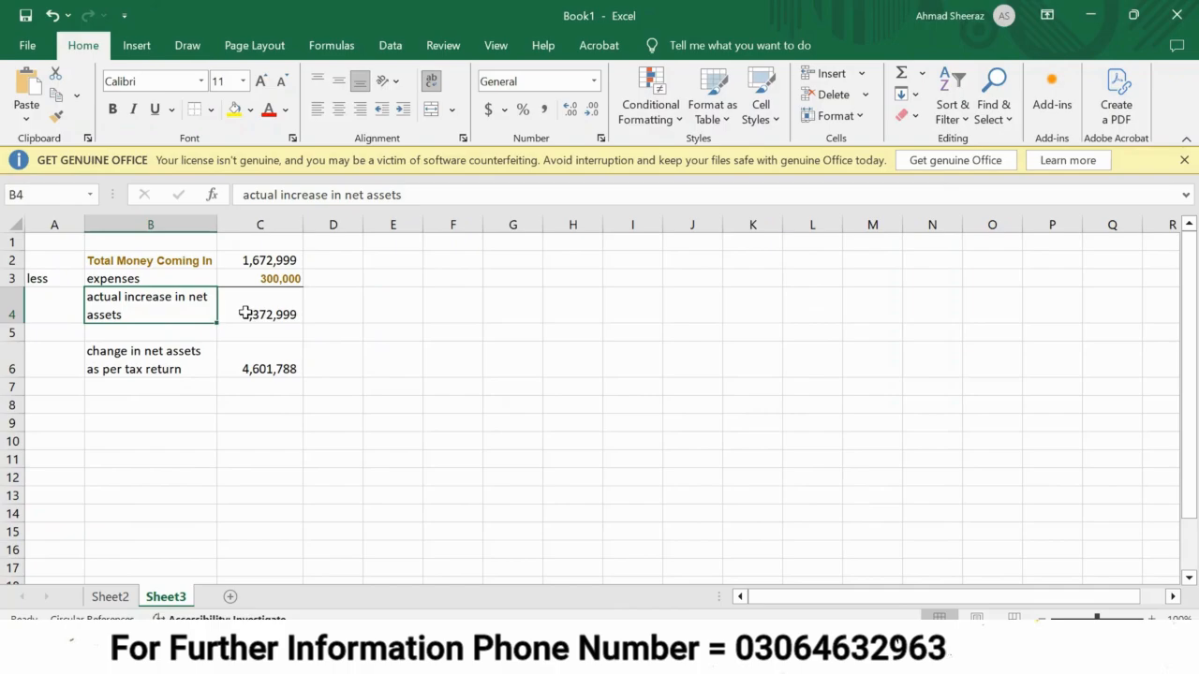
click(166, 369)
key(Right)
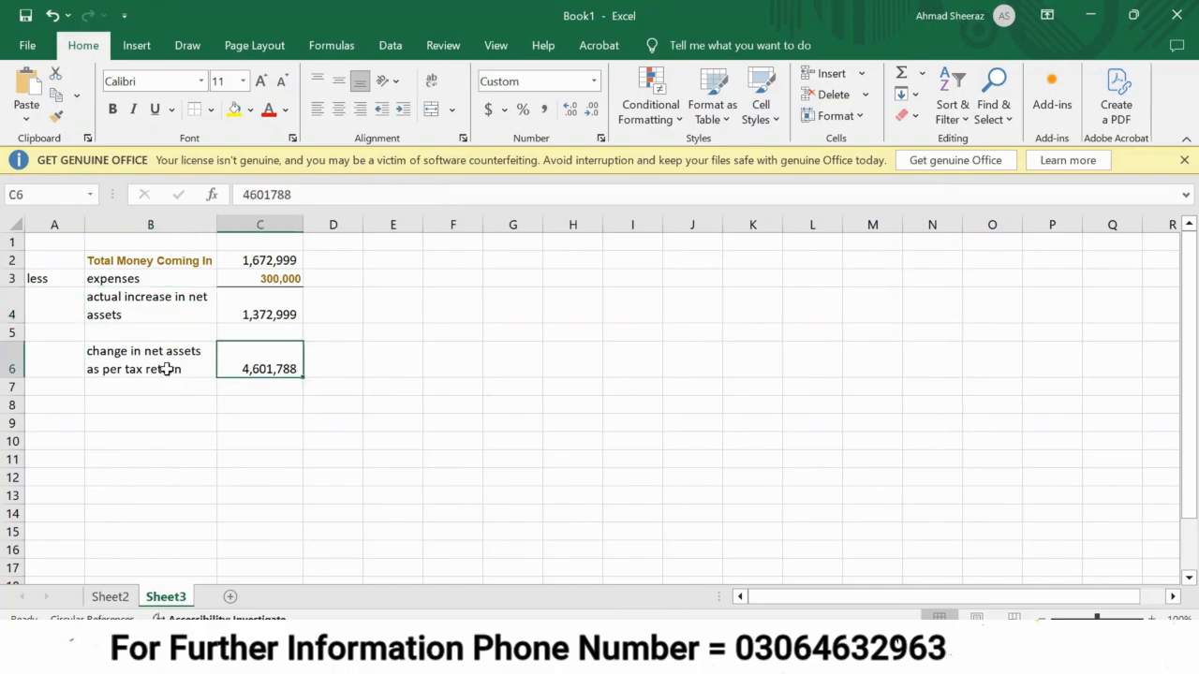
key(Down)
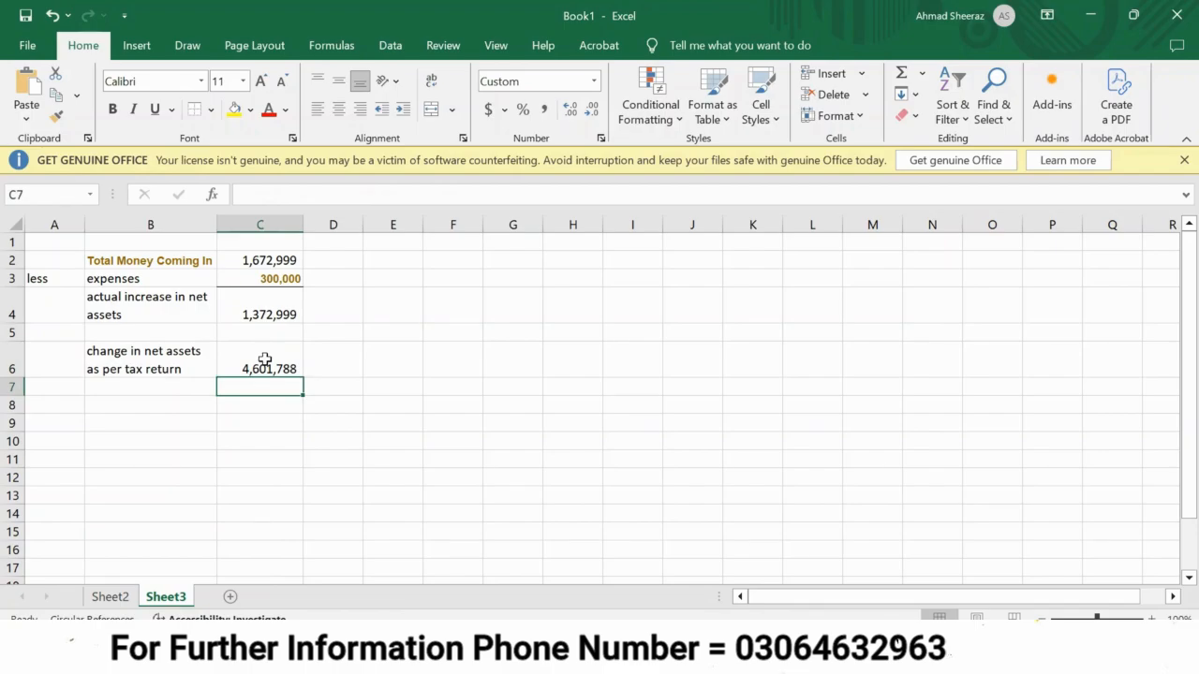
text(=)
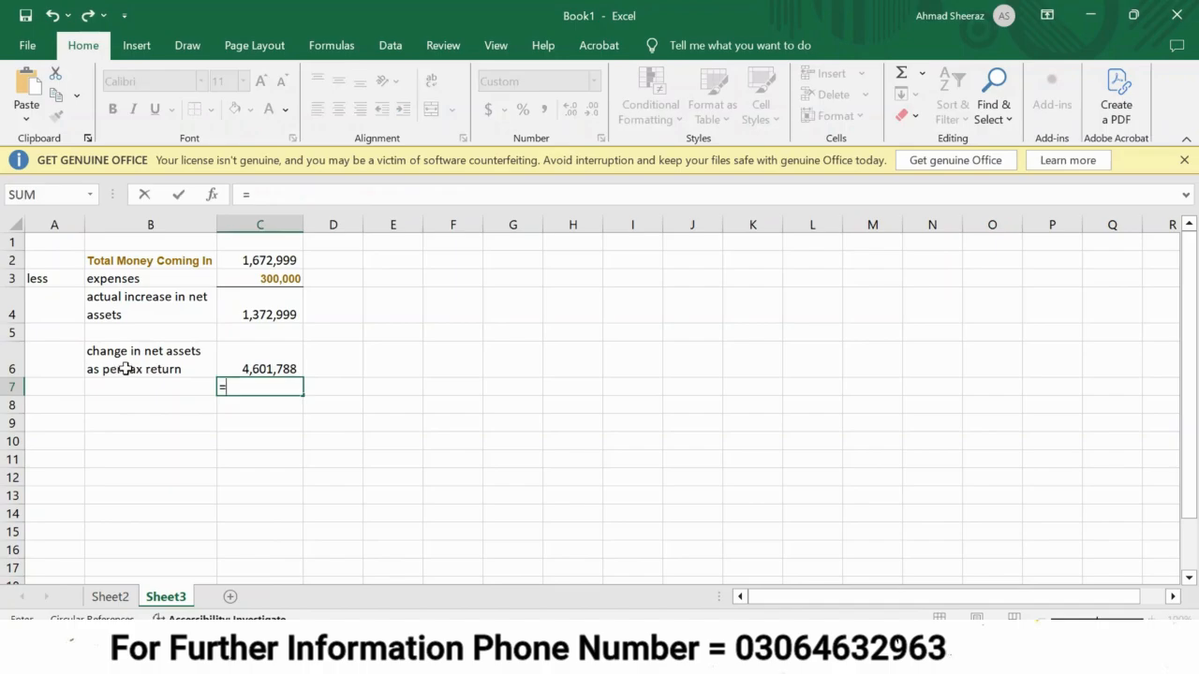
click(242, 361)
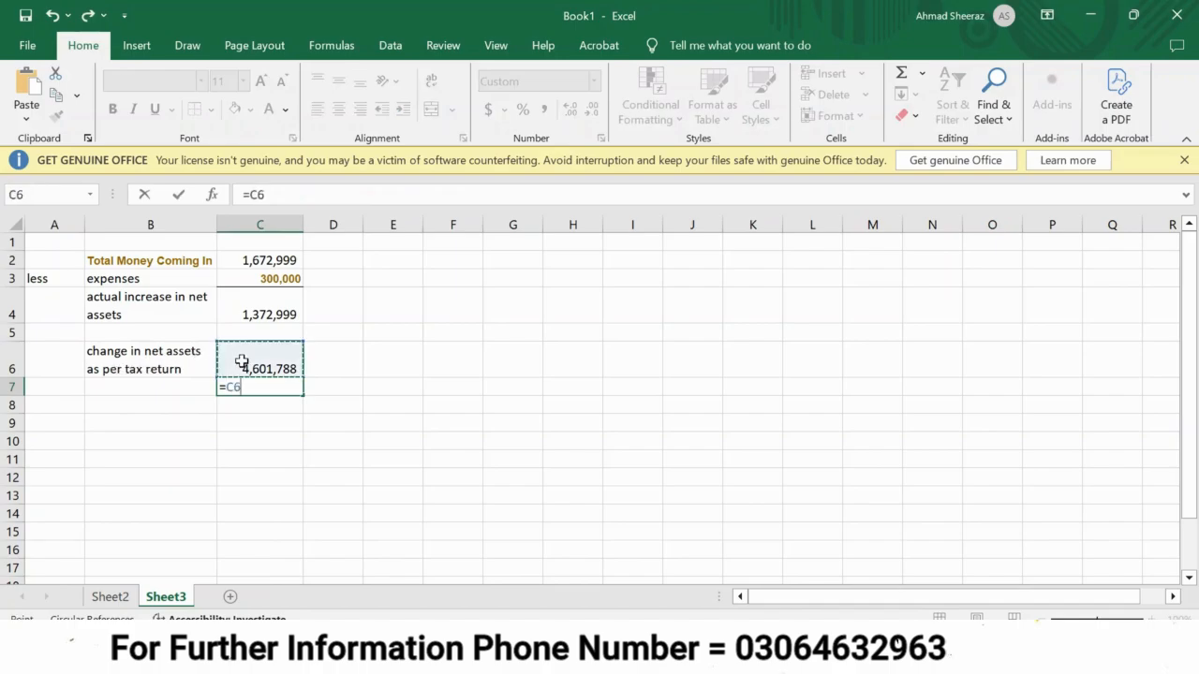
text(-)
click(259, 305)
key(ctrl+Return)
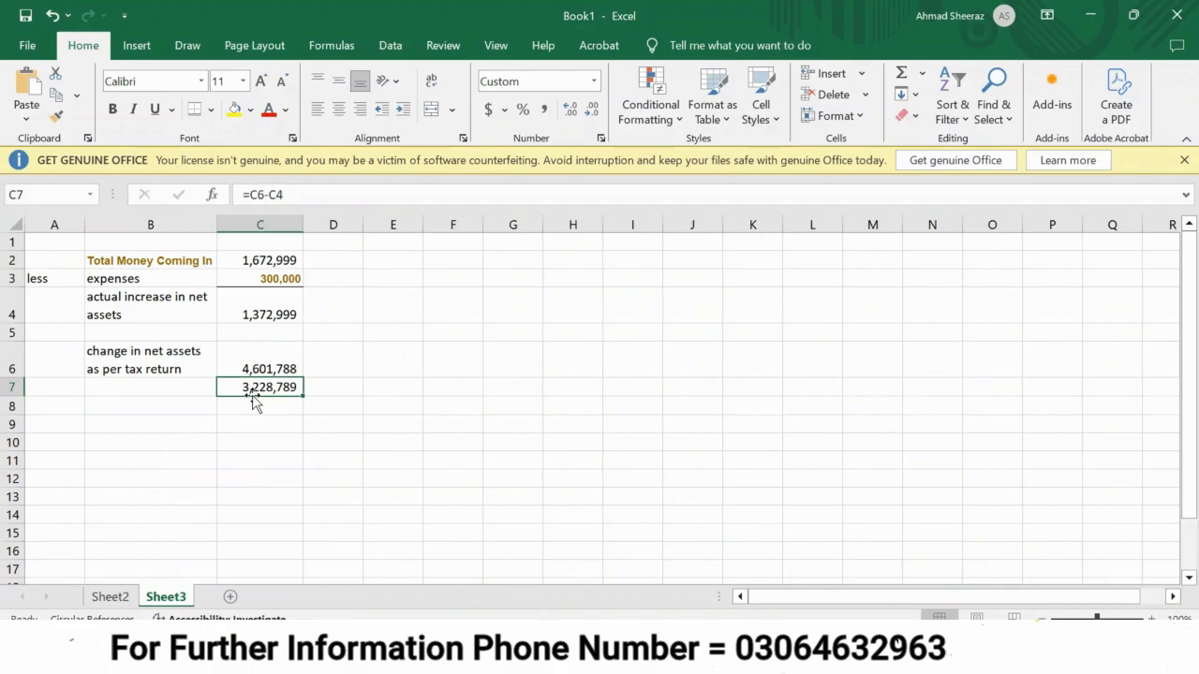
Copy the C7 result and compare it with the Net Wealth at 2024 figure in the Sheet2 reconciliation.
key(ctrl+c)
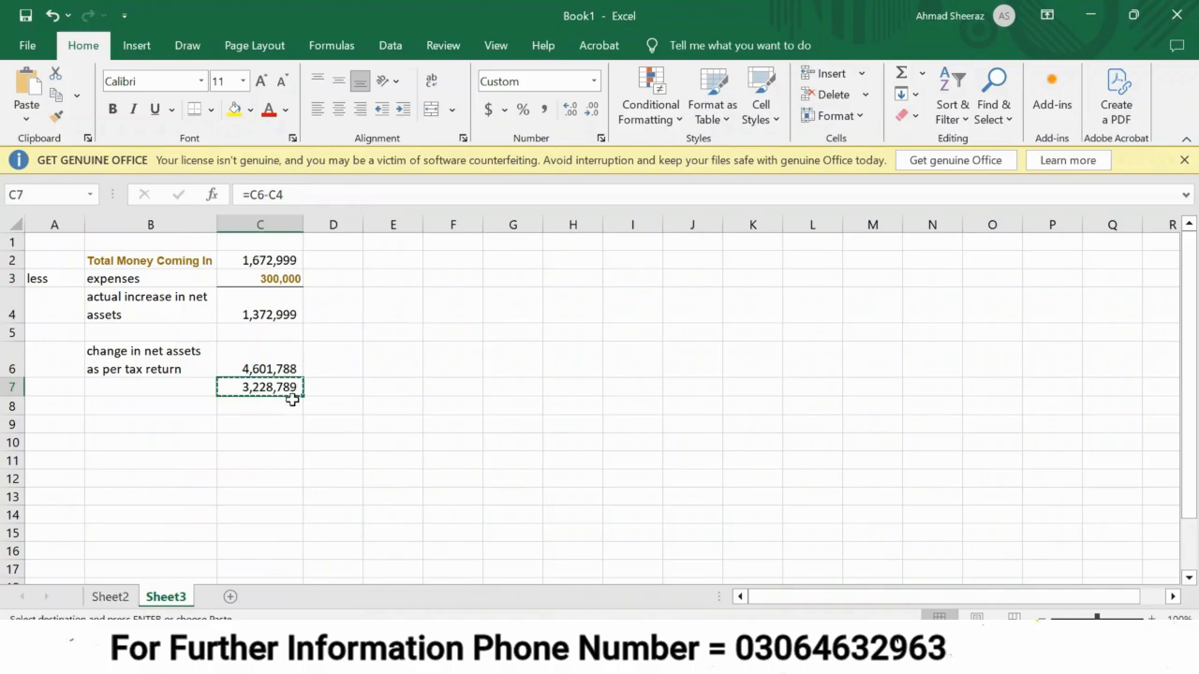
click(111, 596)
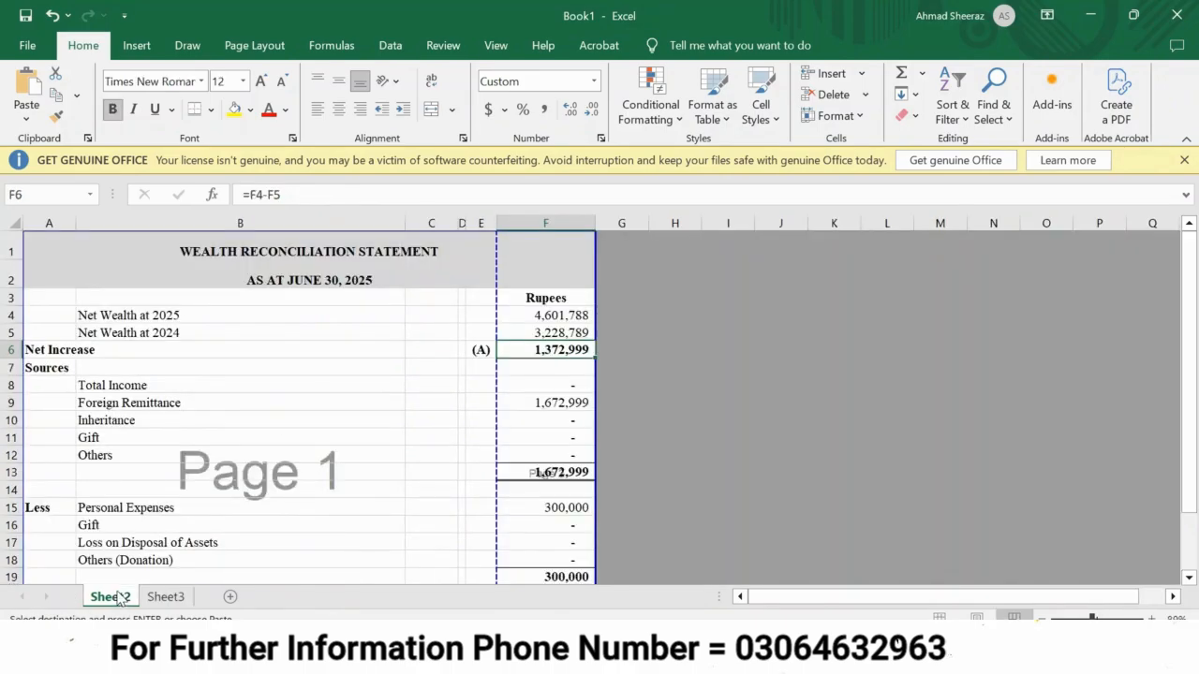
scroll(387, 485, down, 1)
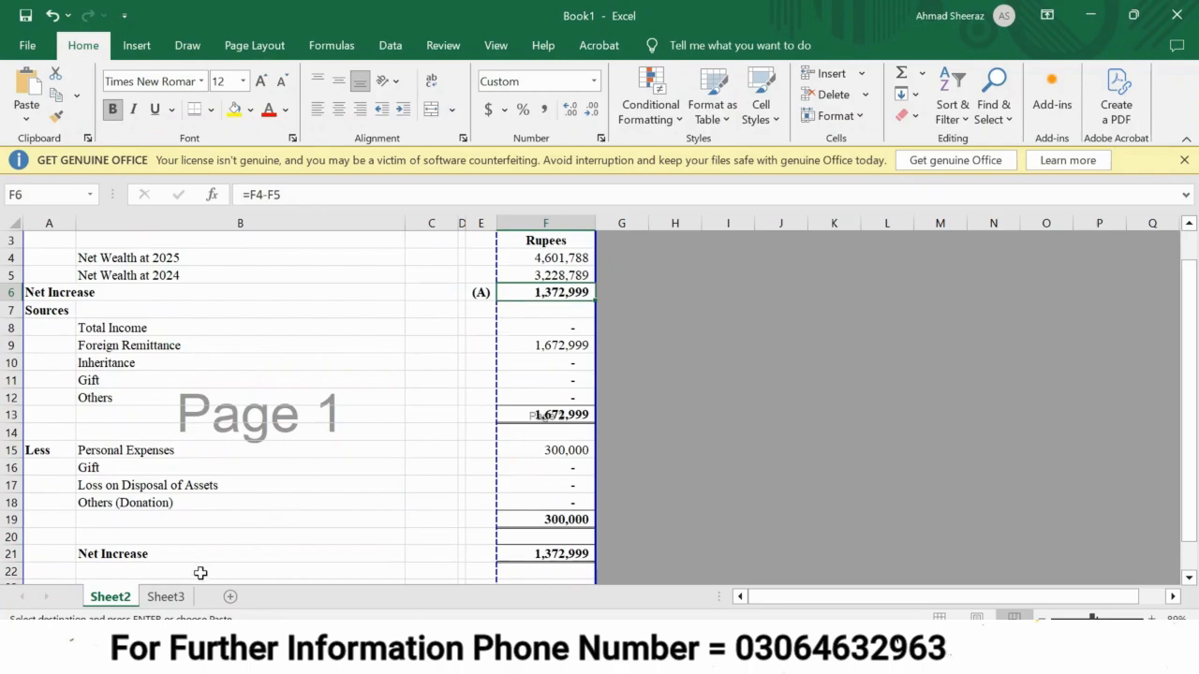
click(166, 596)
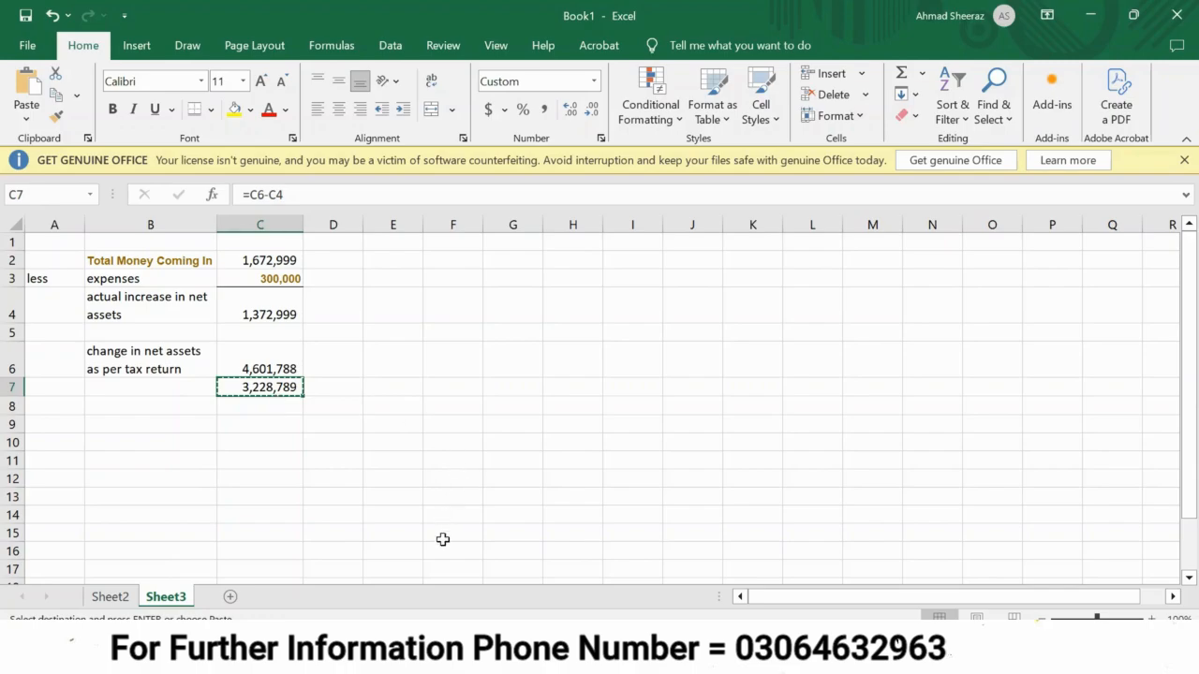
Switch to IRIS and set Net Assets (as of 30 Jun 2024) in the wealth statement to 3,228,789.
key(alt+Tab)
click(155, 278)
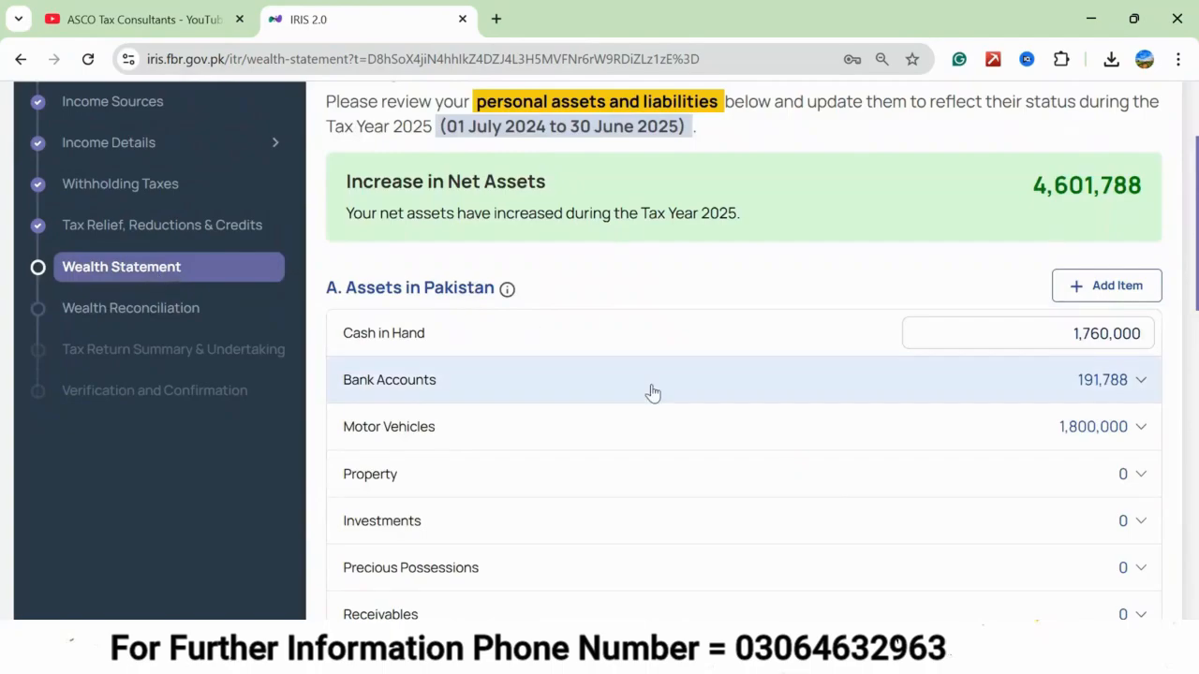
scroll(653, 392, down, 10)
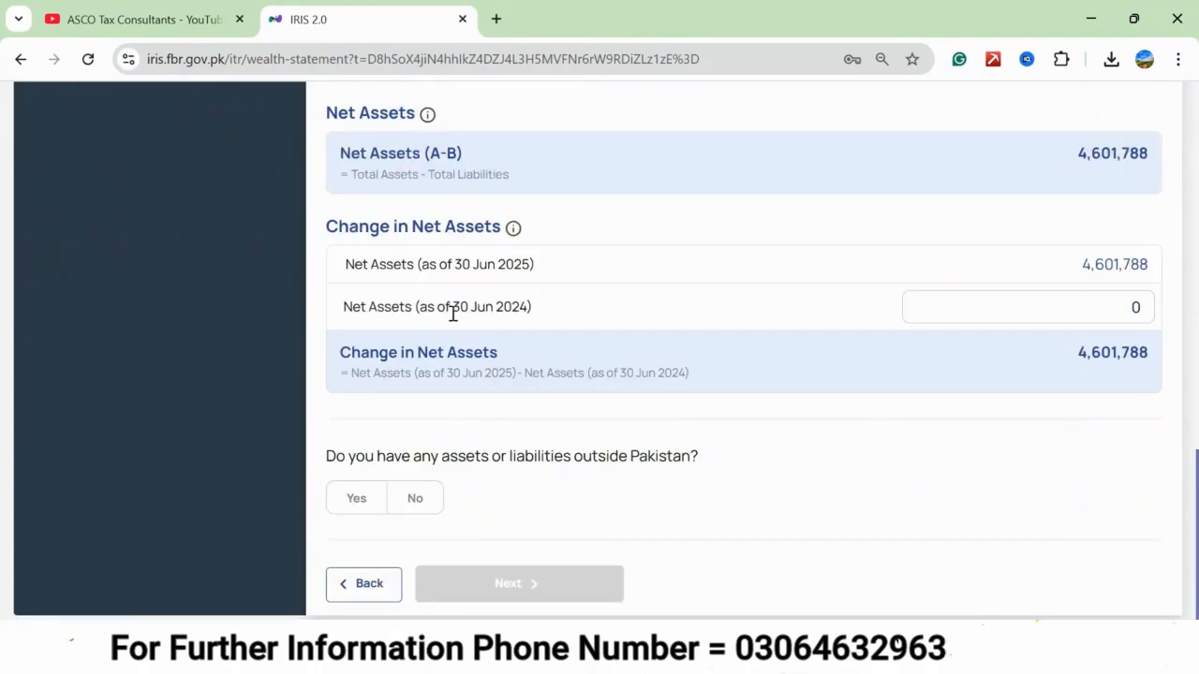
click(1009, 311)
key(ctrl+a)
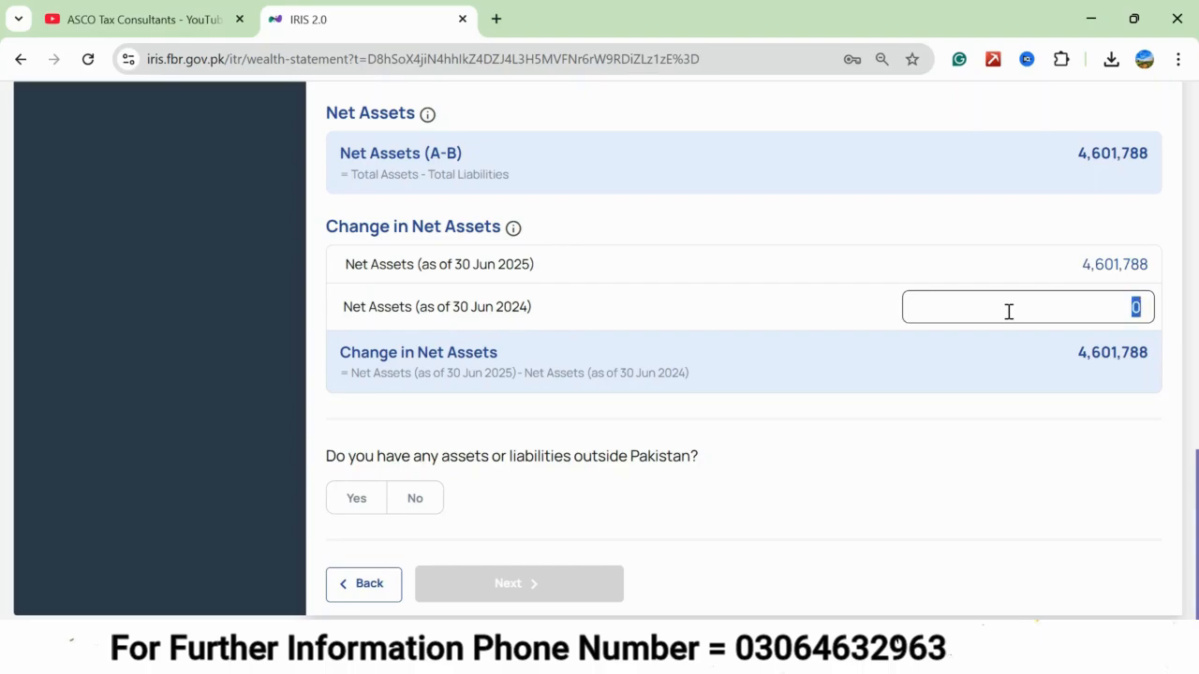
text(3,228,789)
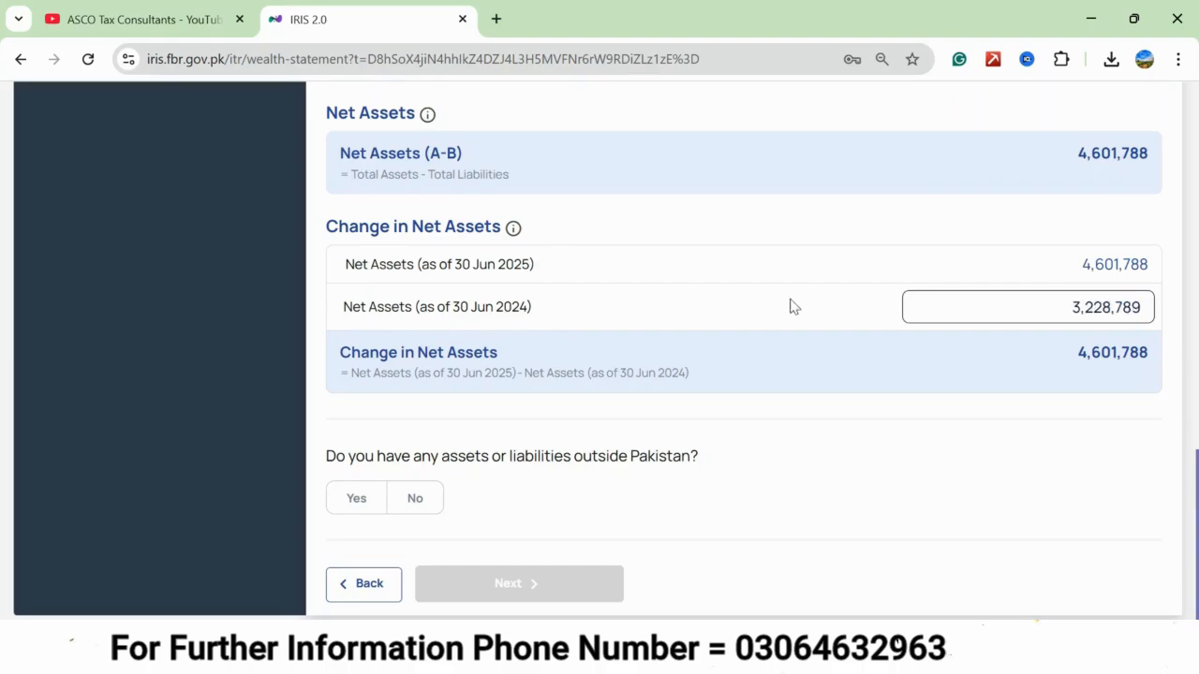
click(791, 306)
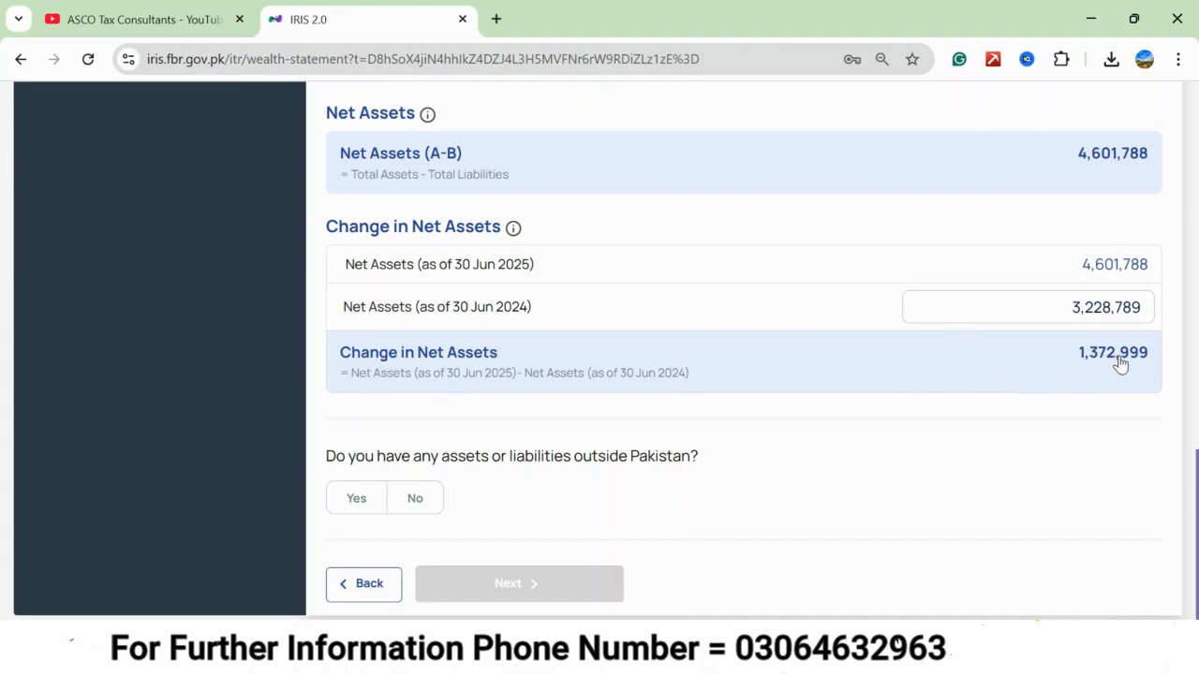
Compare the wealth statement's change in net assets with the actual increase calculated in the Book1 workbook in Excel.
mouse_move(828, 655)
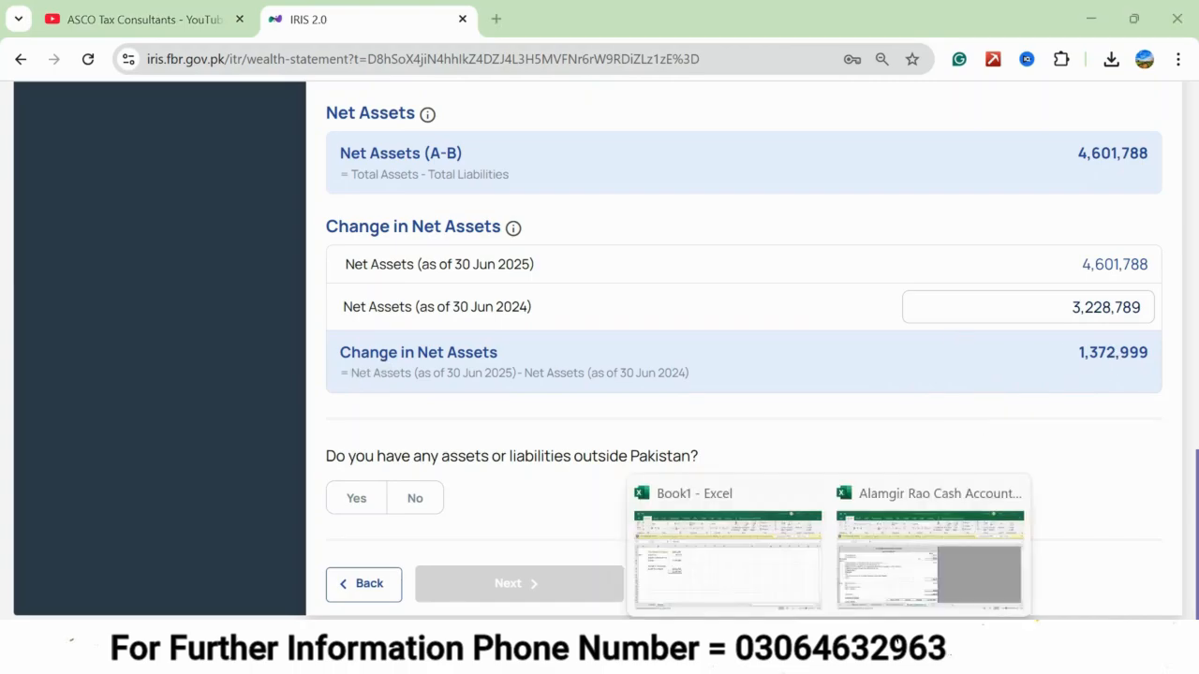
click(785, 592)
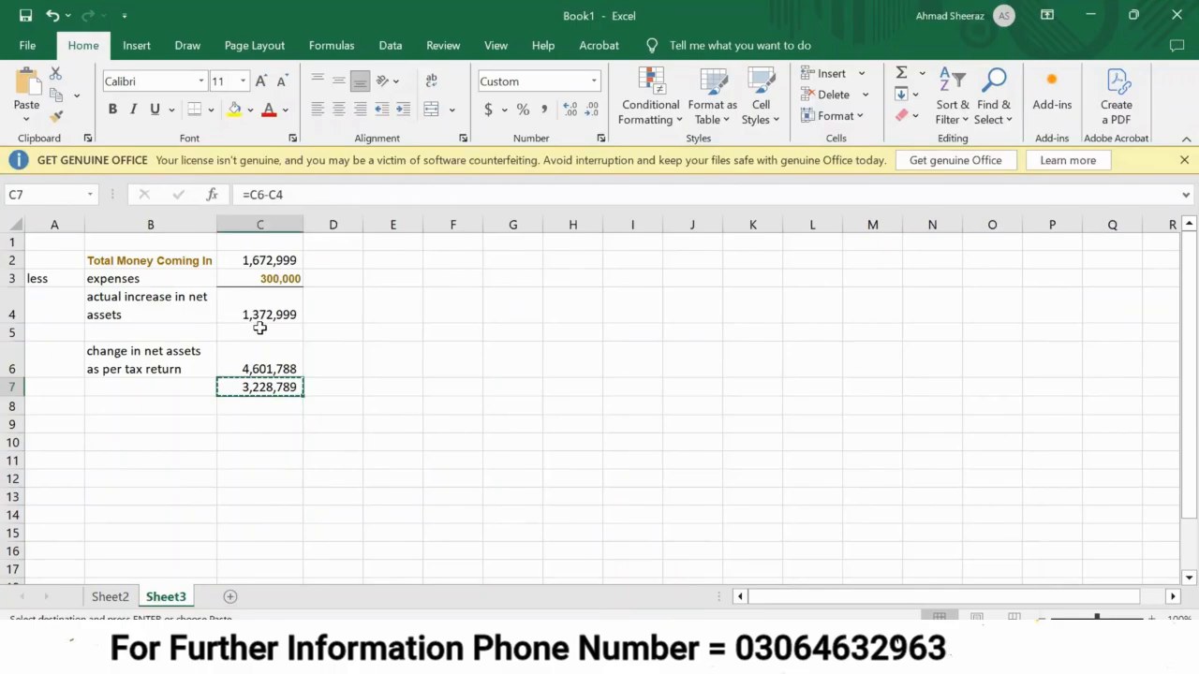
key(alt+Tab)
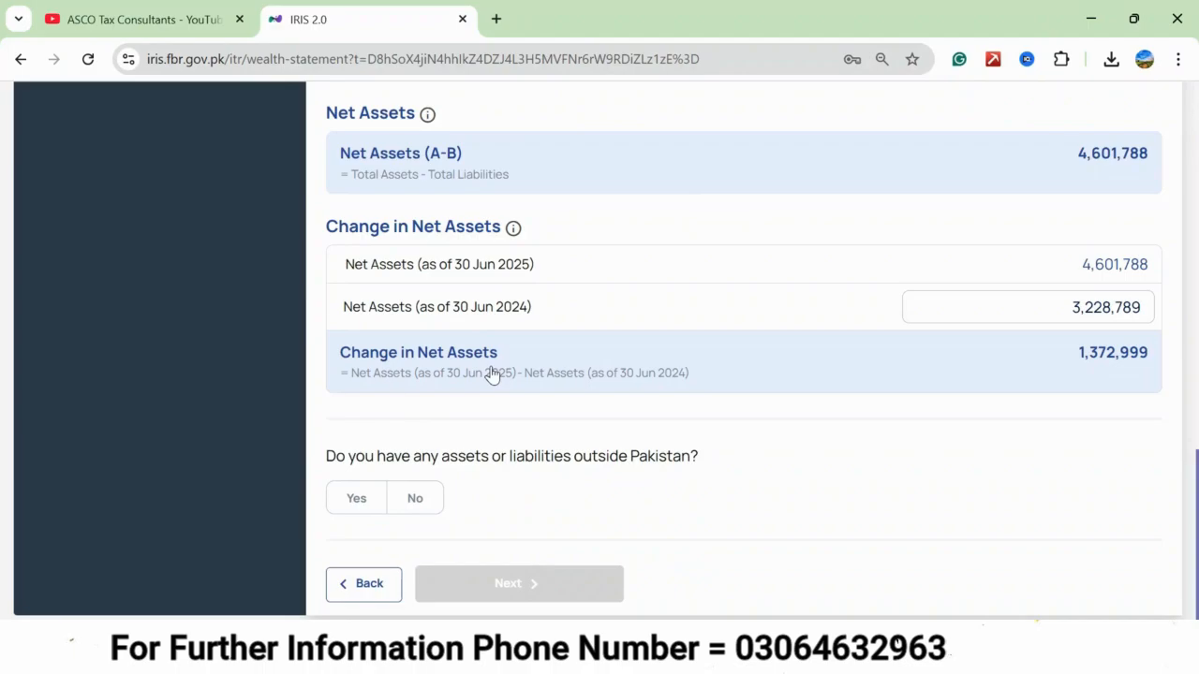
Proceed through the Wealth Reconciliation's money coming in and money going out pages to the tax return summary.
scroll(492, 374, up, 15)
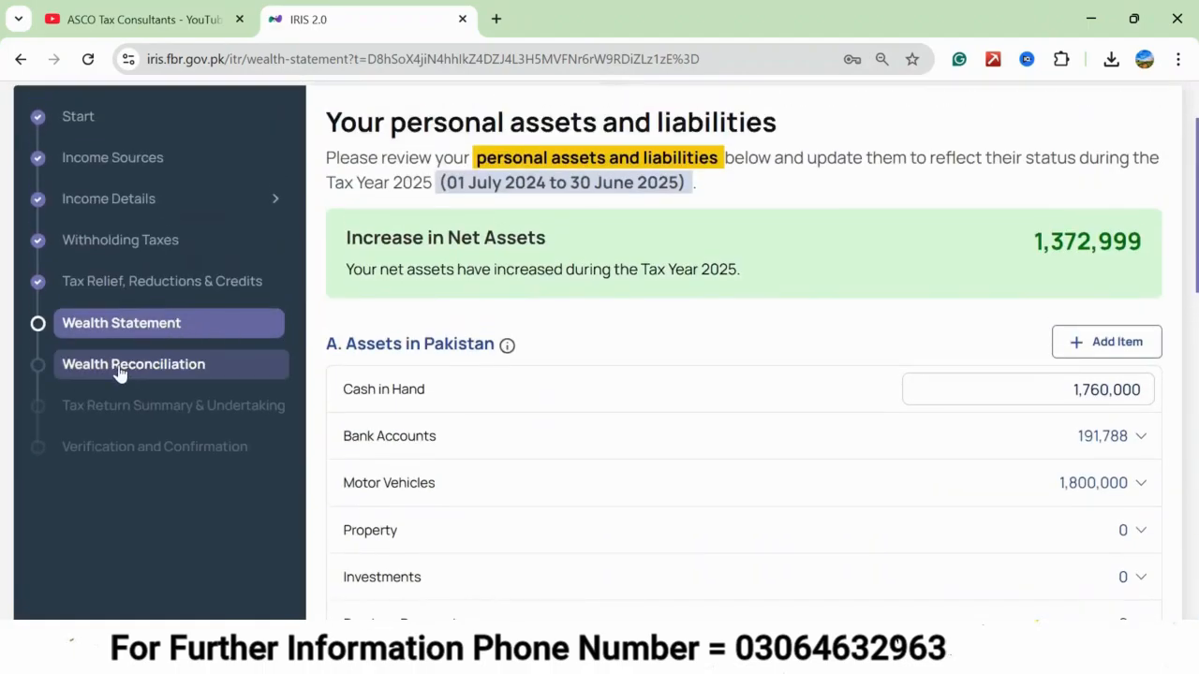
click(120, 370)
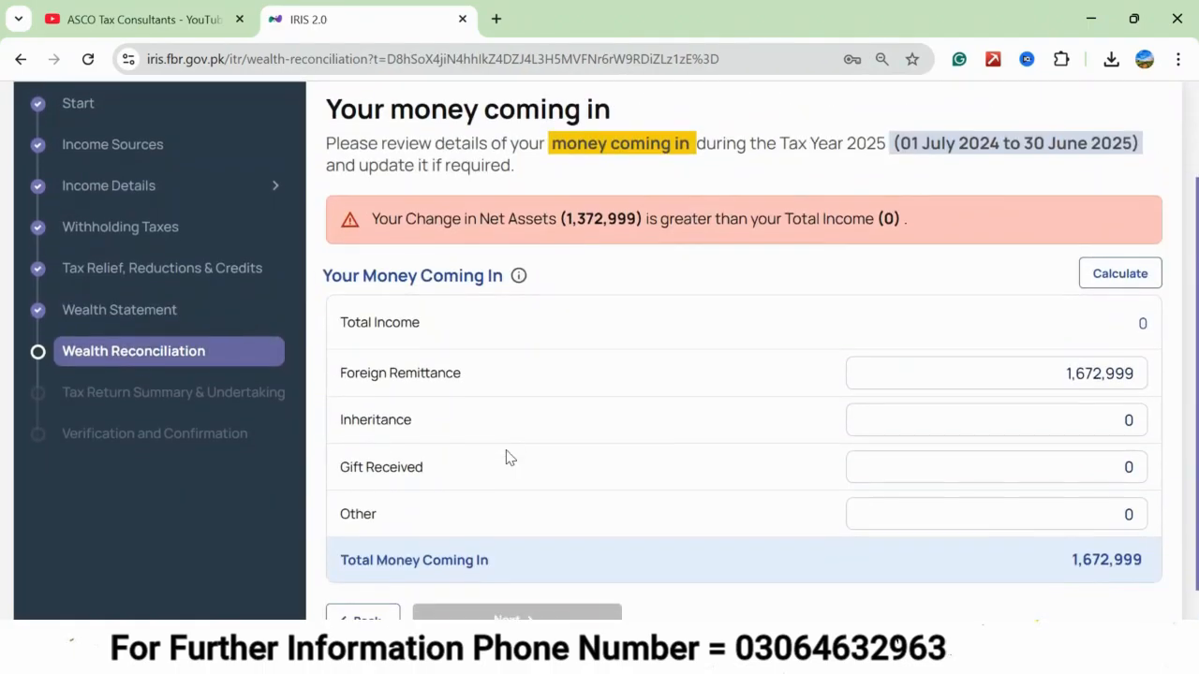
scroll(506, 459, down, 1)
click(499, 590)
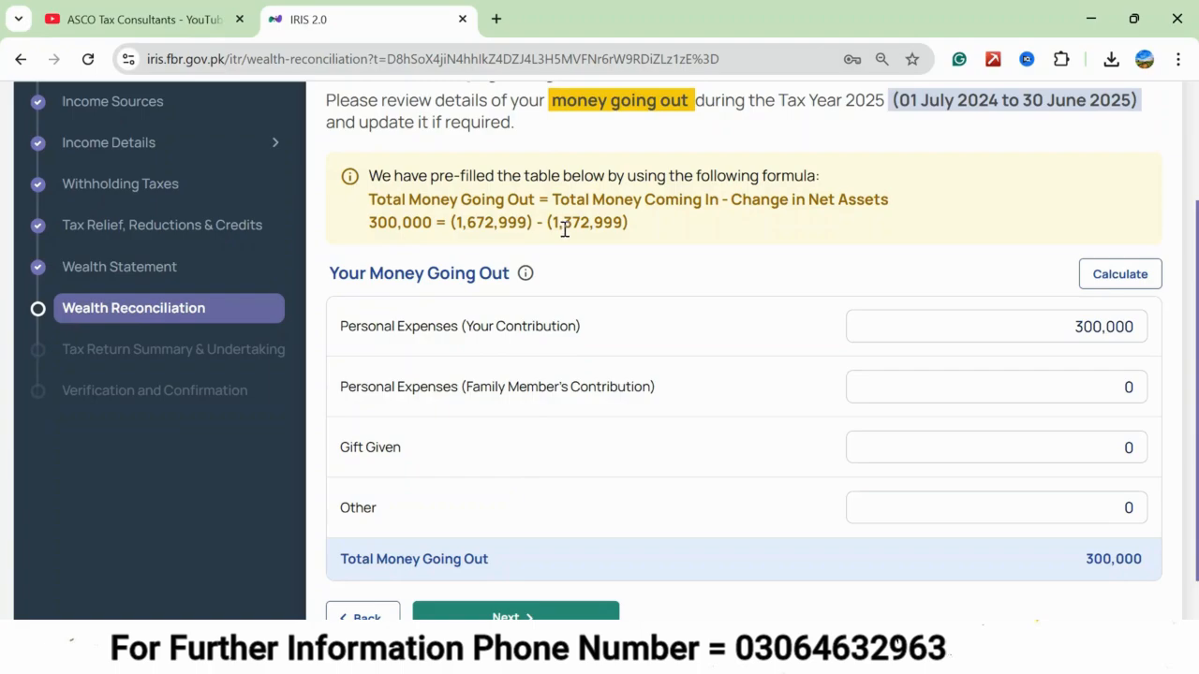
scroll(602, 407, down, 1)
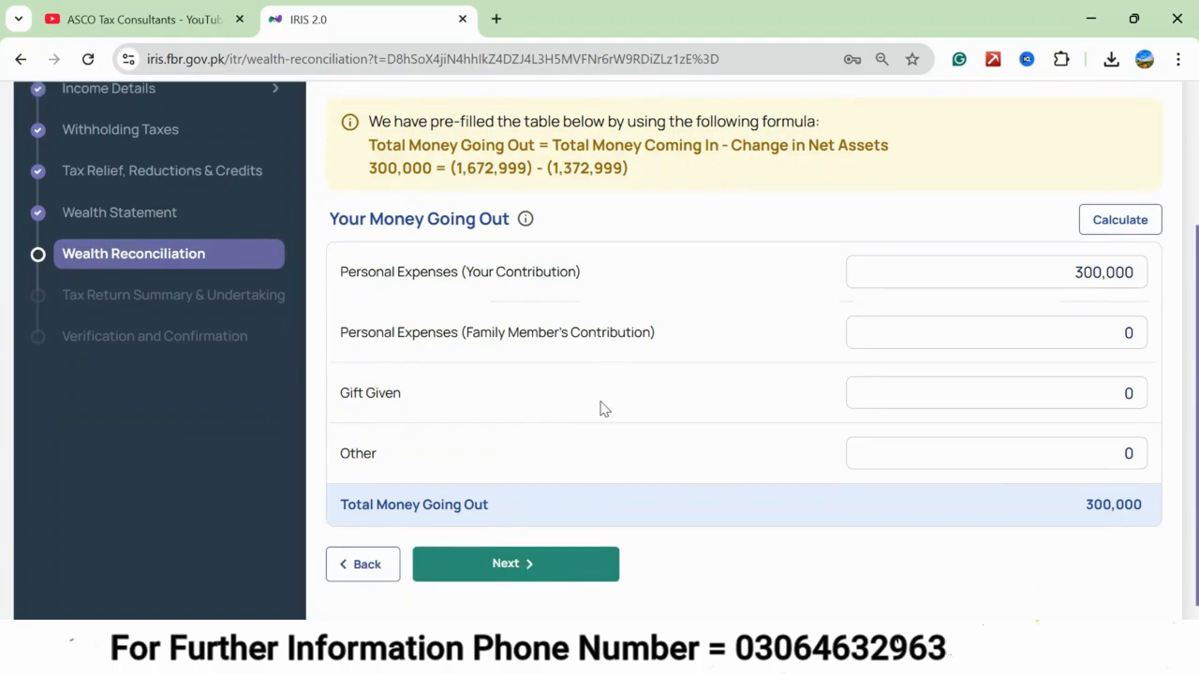
click(502, 562)
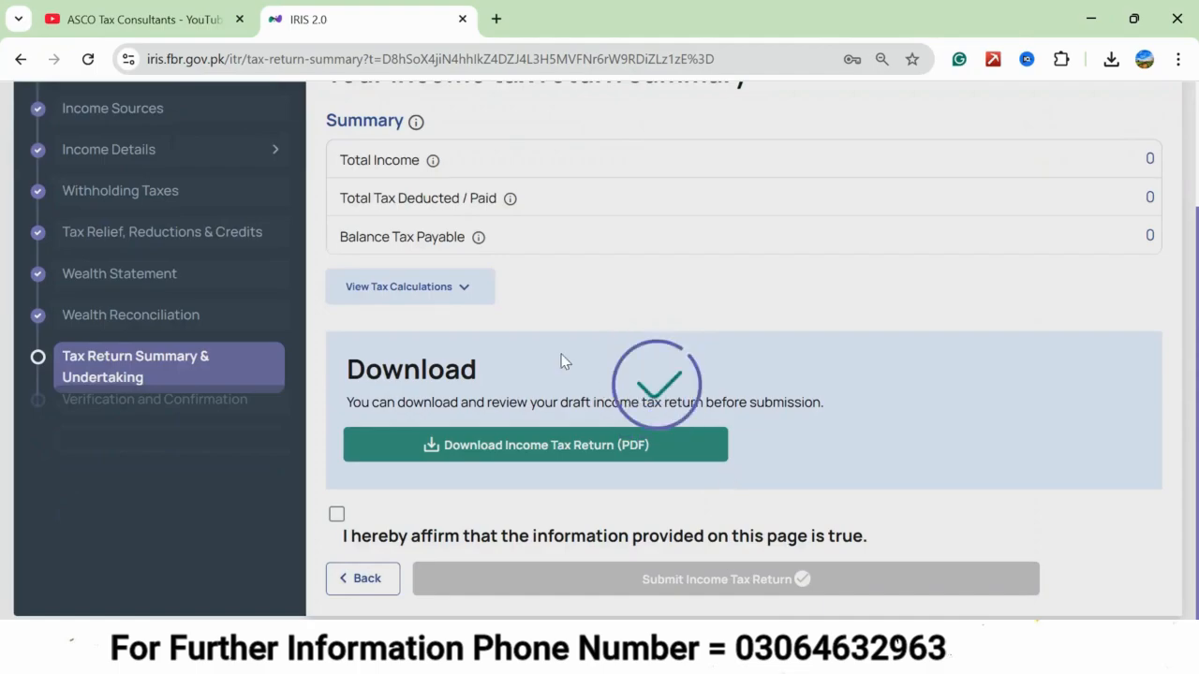
Review the income tax return summary, then download the draft return as a PDF and open it.
scroll(553, 351, up, 1)
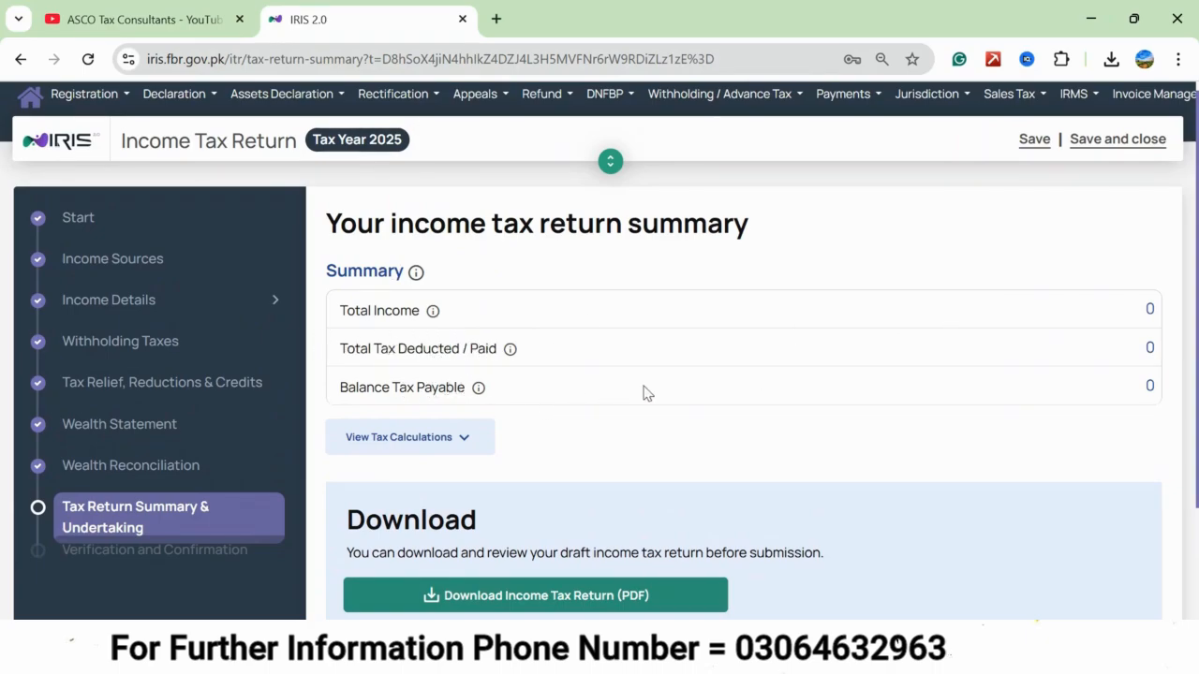
scroll(644, 391, down, 2)
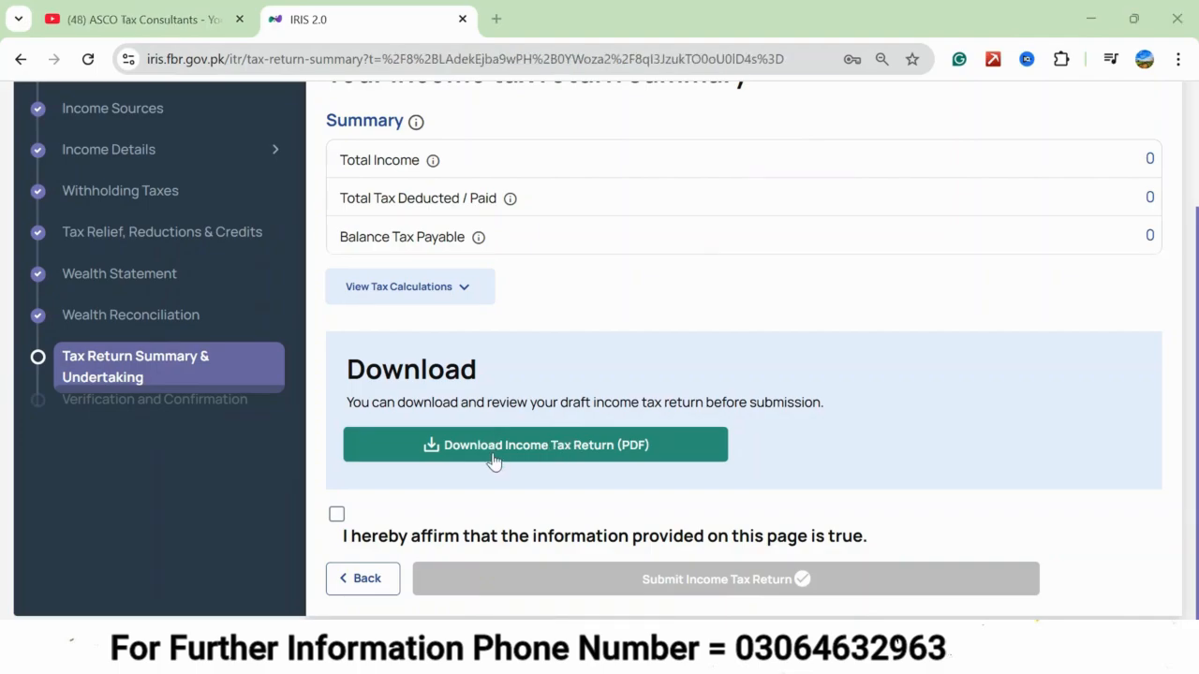
click(534, 455)
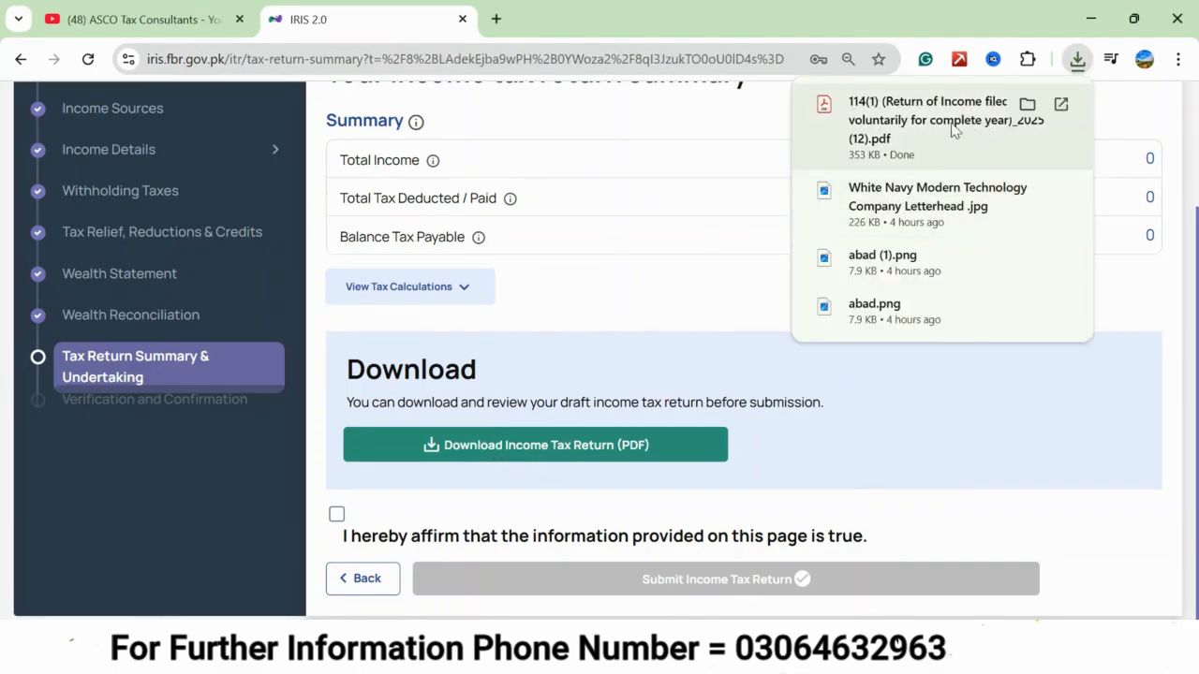
click(896, 129)
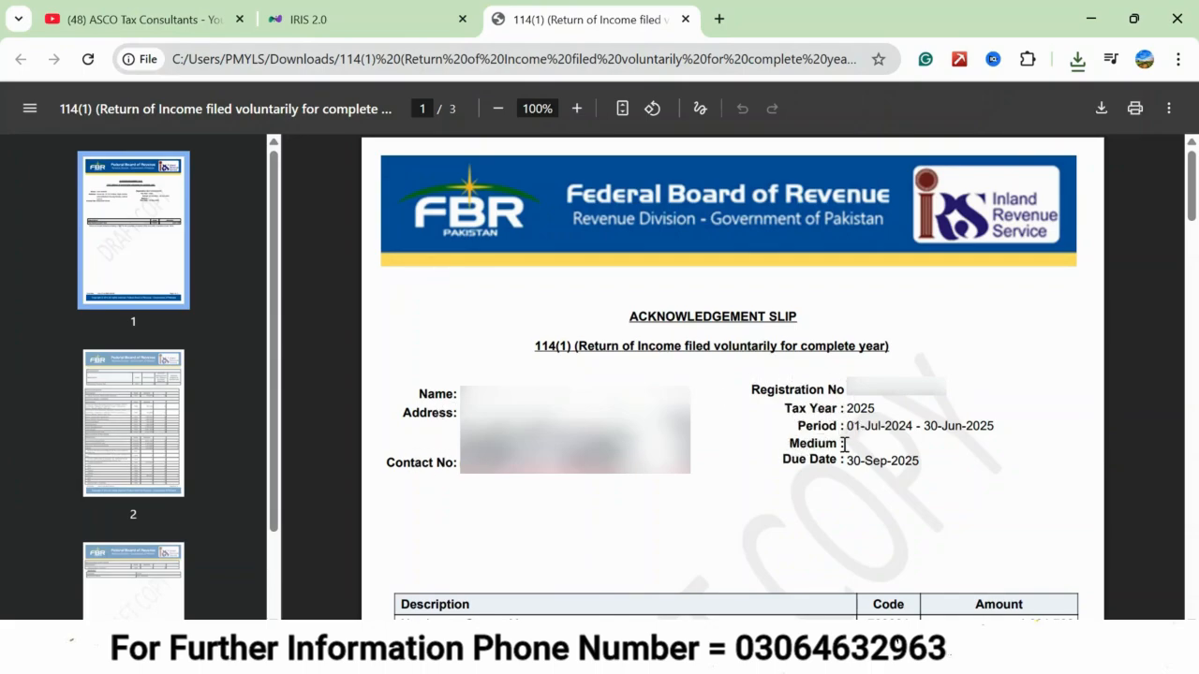
Examine the draft return's net assets, personal expenses, personal assets and reconciliation of net assets.
scroll(415, 506, down, 1)
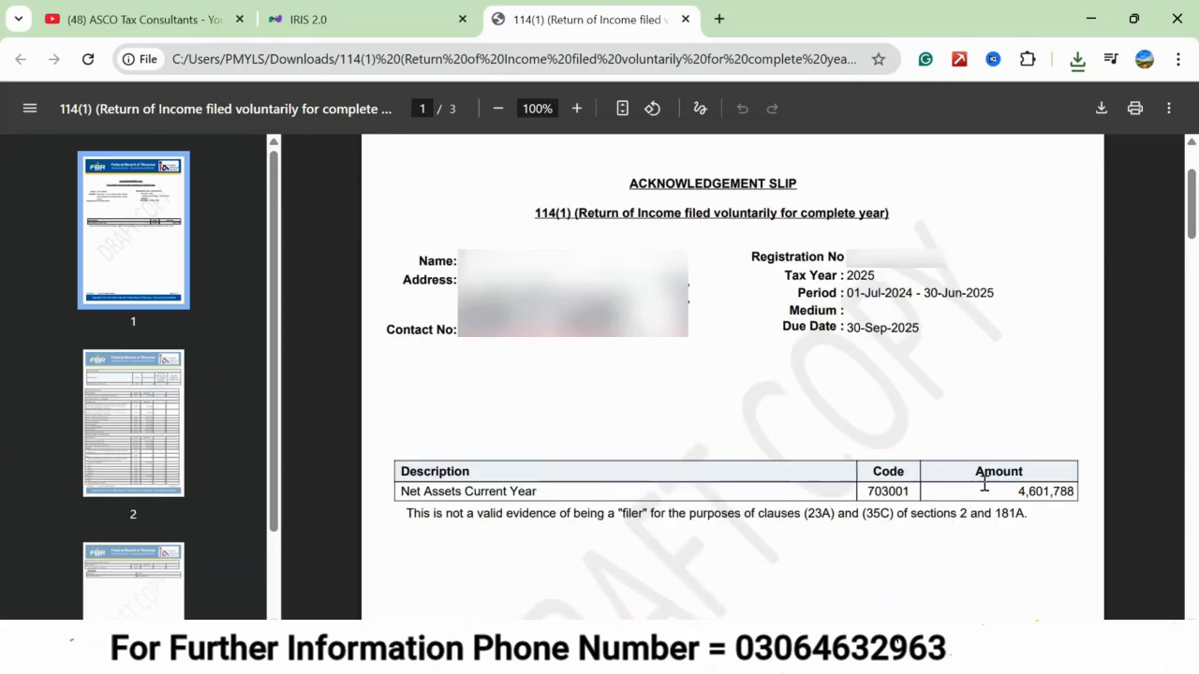
scroll(566, 527, down, 7)
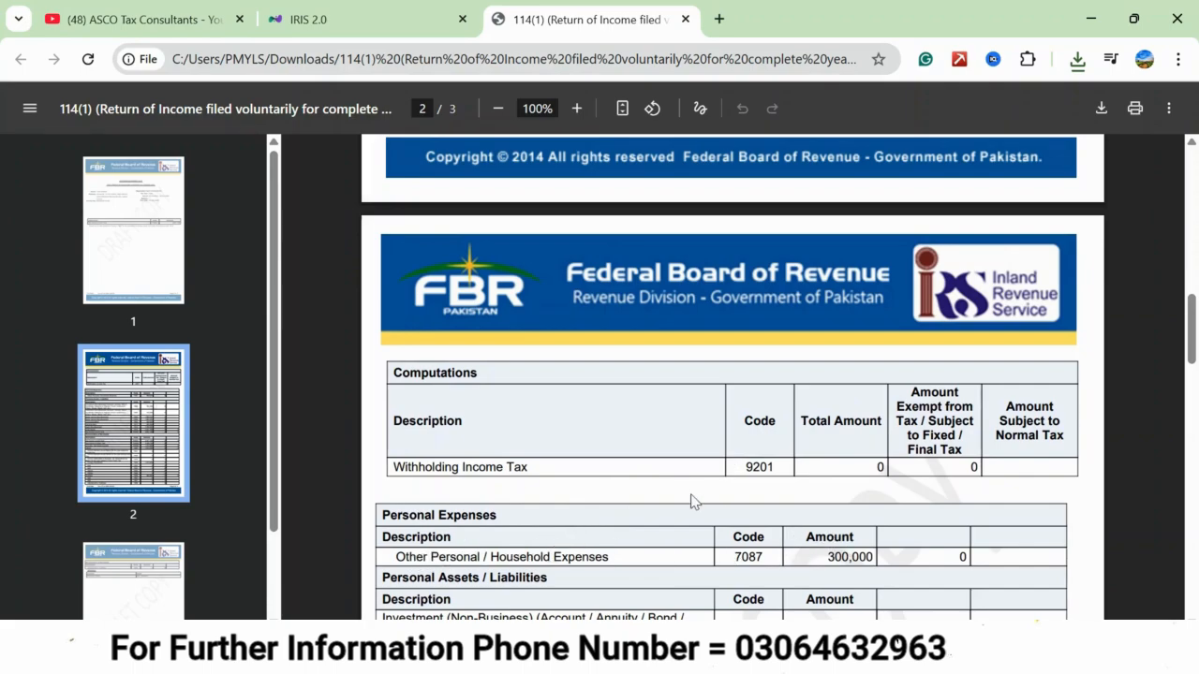
scroll(656, 492, down, 3)
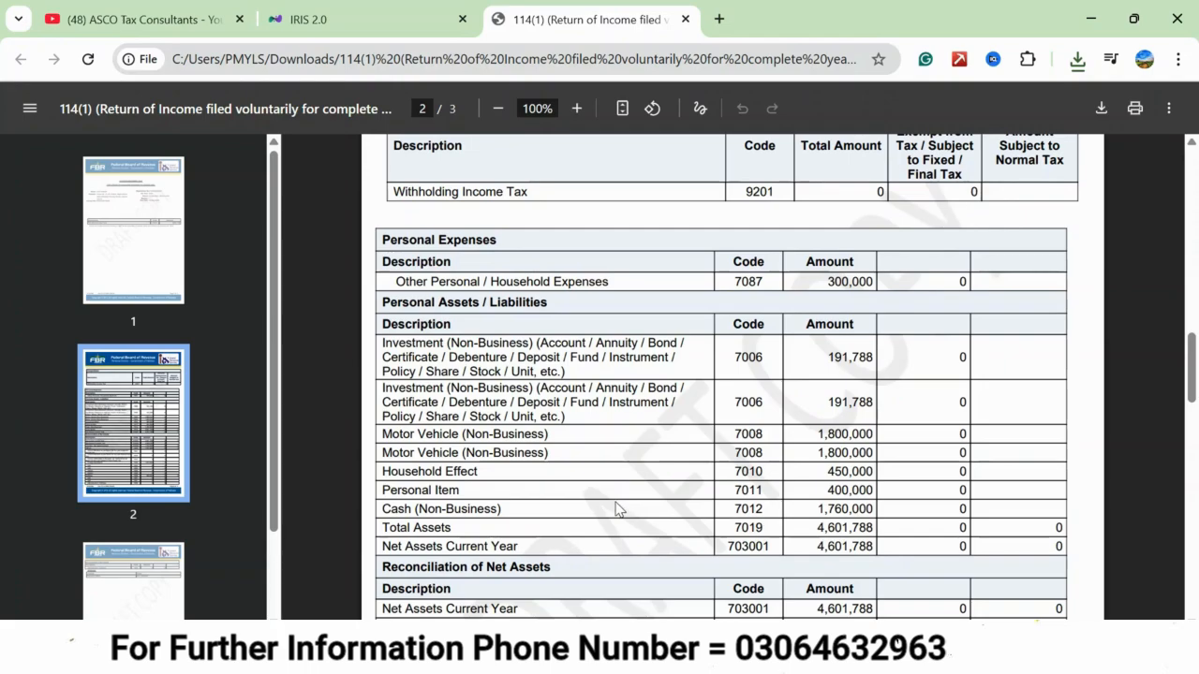
scroll(616, 508, down, 4)
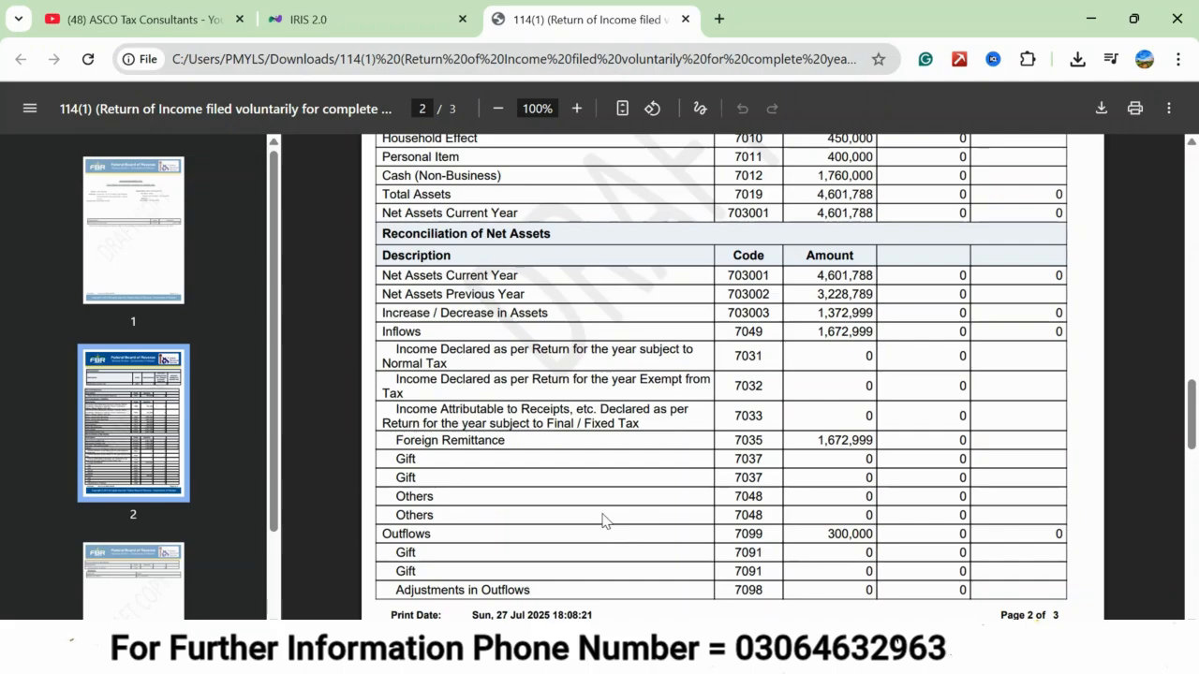
scroll(602, 521, down, 5)
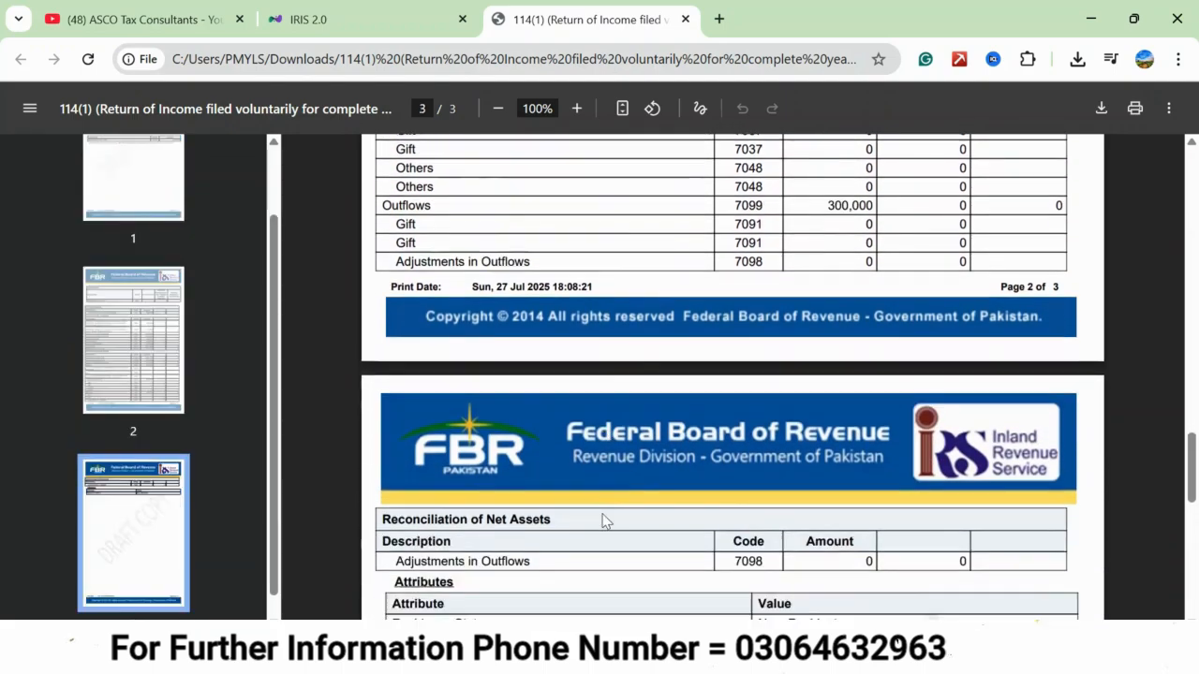
scroll(383, 438, up, 1)
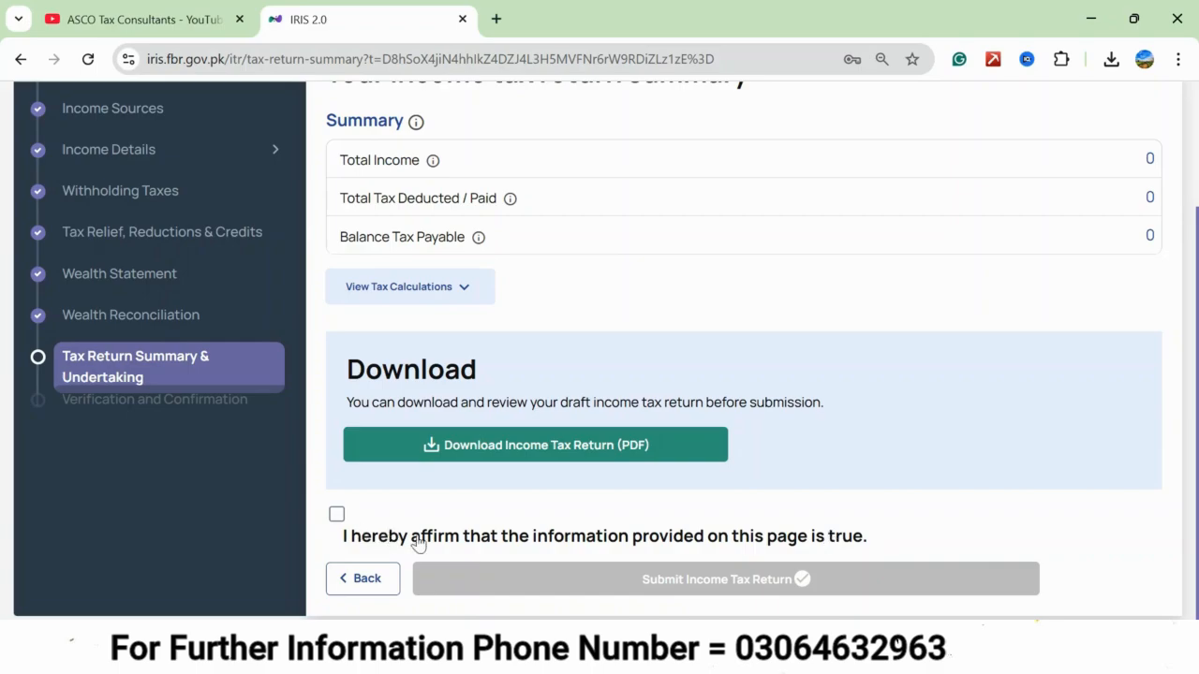
Affirm that the information is true and submit the income tax return, entering the 6-digit verification code.
click(336, 517)
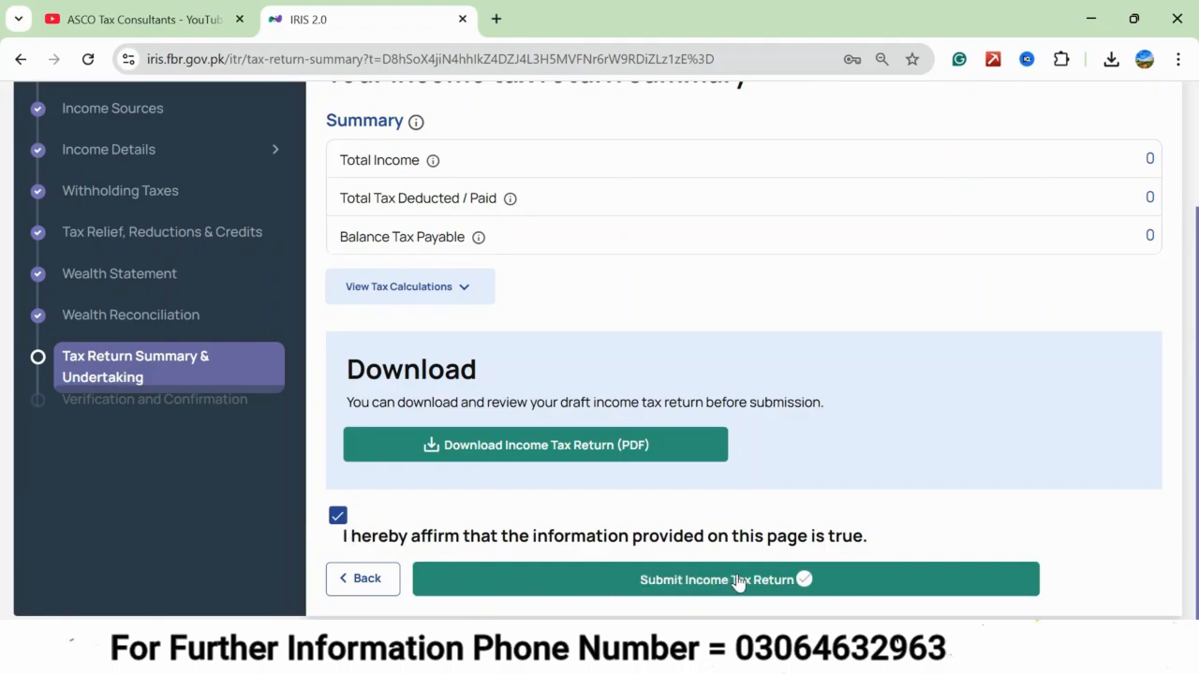
click(645, 581)
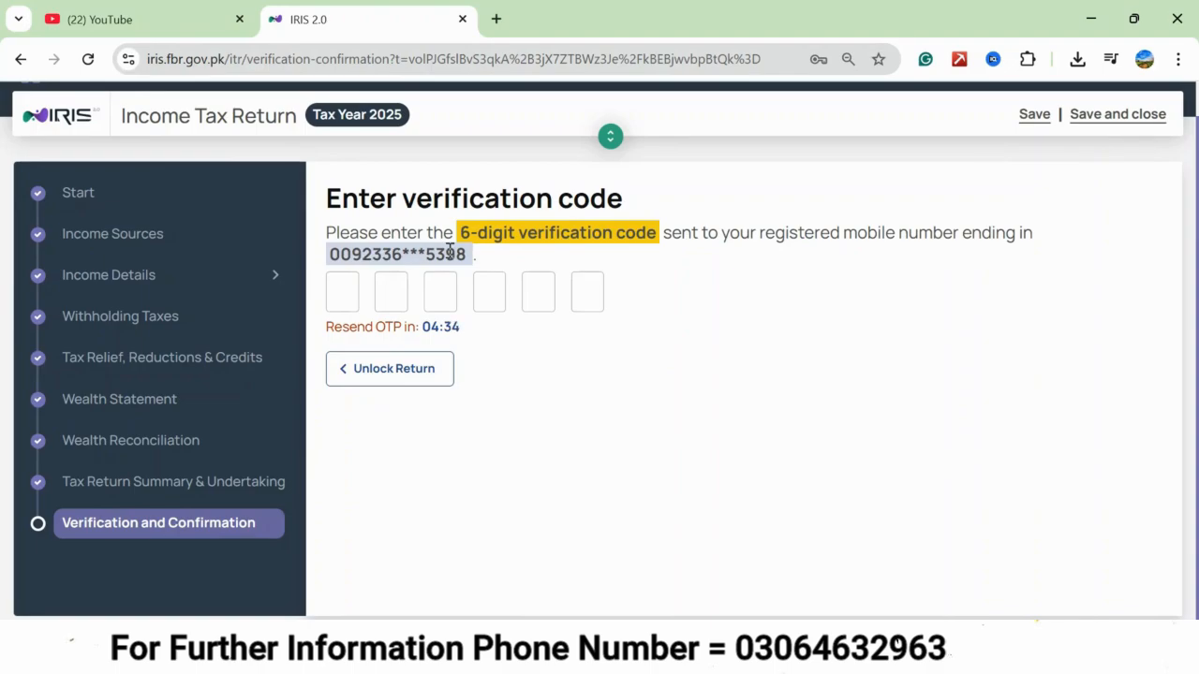
click(346, 289)
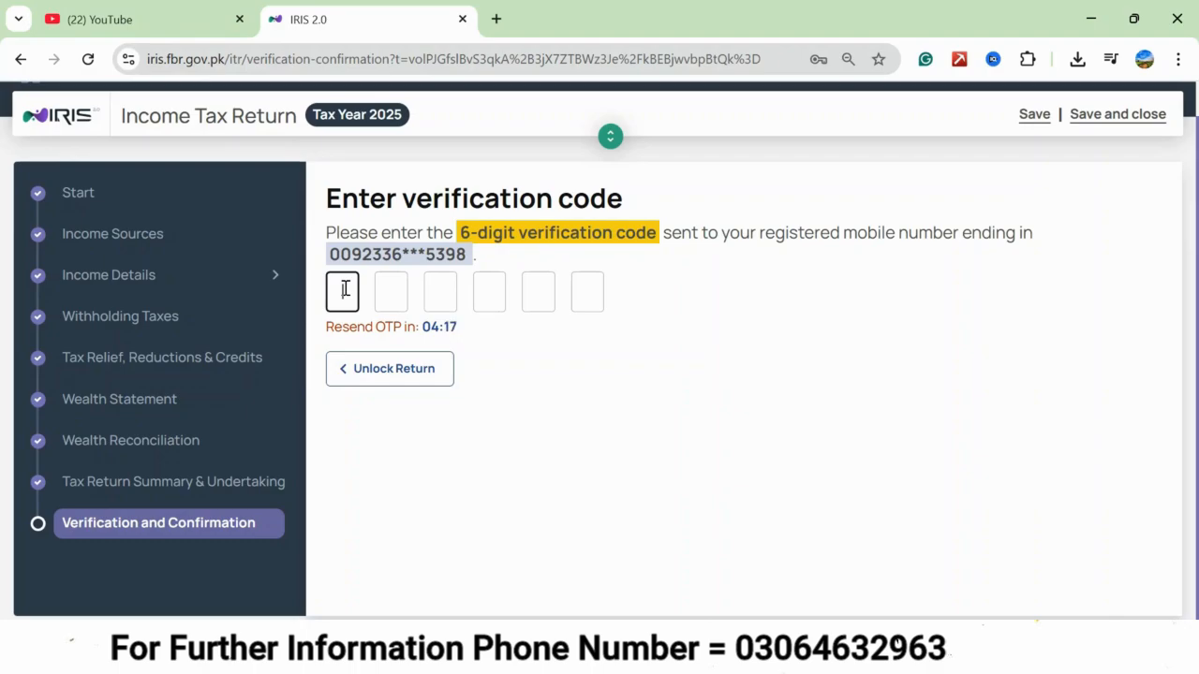
text(123)
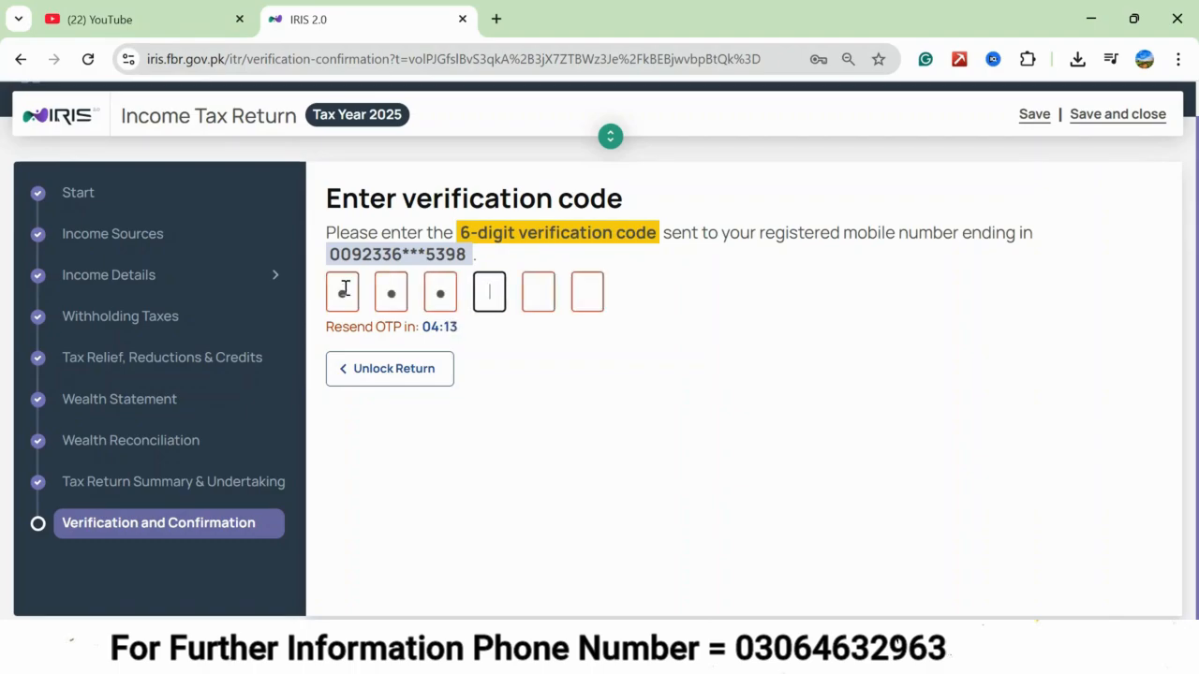
text(456)
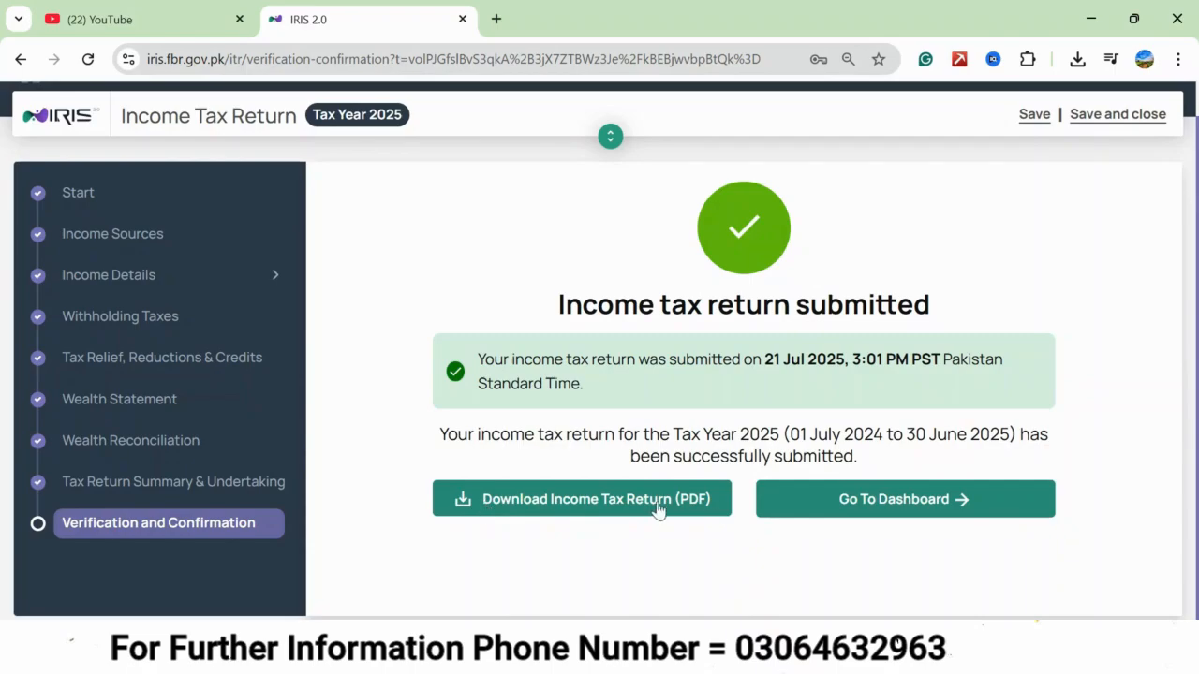
Download the submitted income tax return as a PDF and go to the IRIS dashboard.
click(573, 508)
click(871, 505)
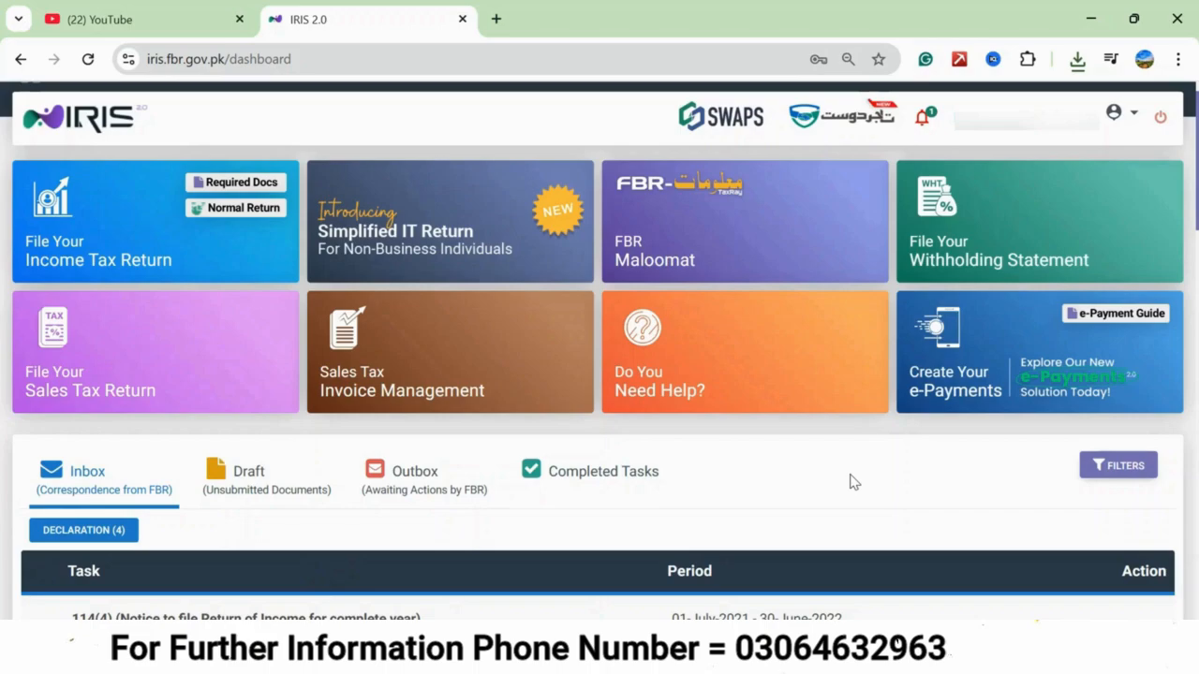
Open the Tax Year 2025 114(1) return from the completed declarations and download its PDF.
click(566, 492)
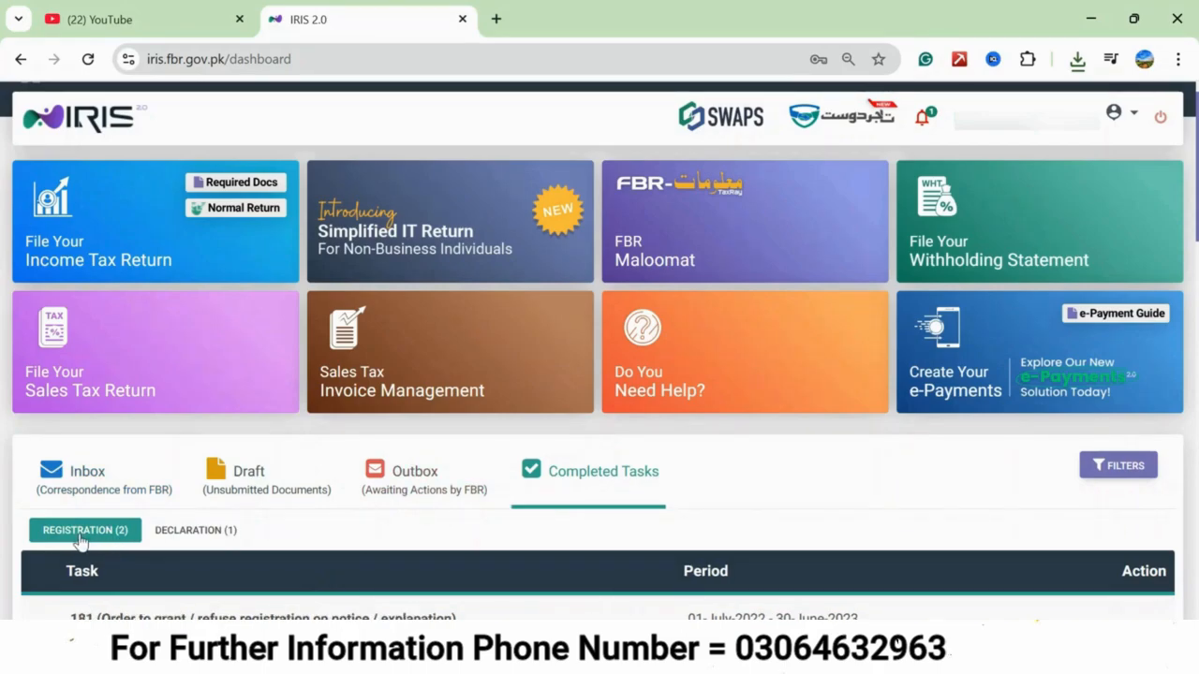
click(215, 534)
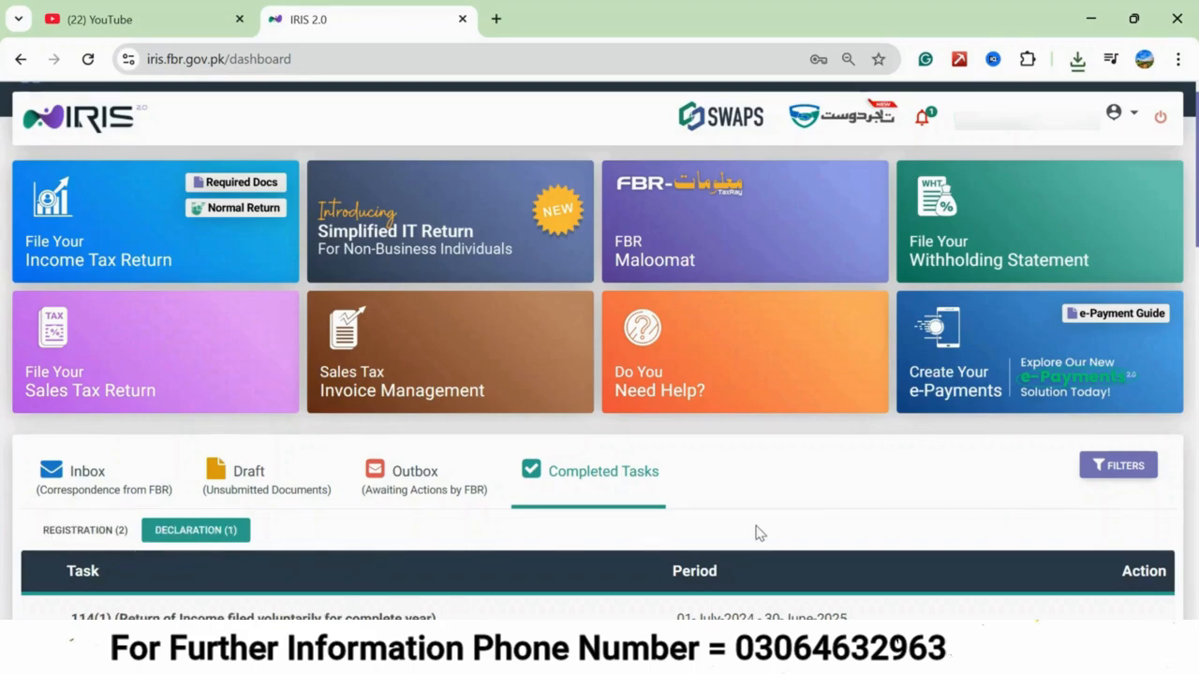
scroll(759, 533, down, 1)
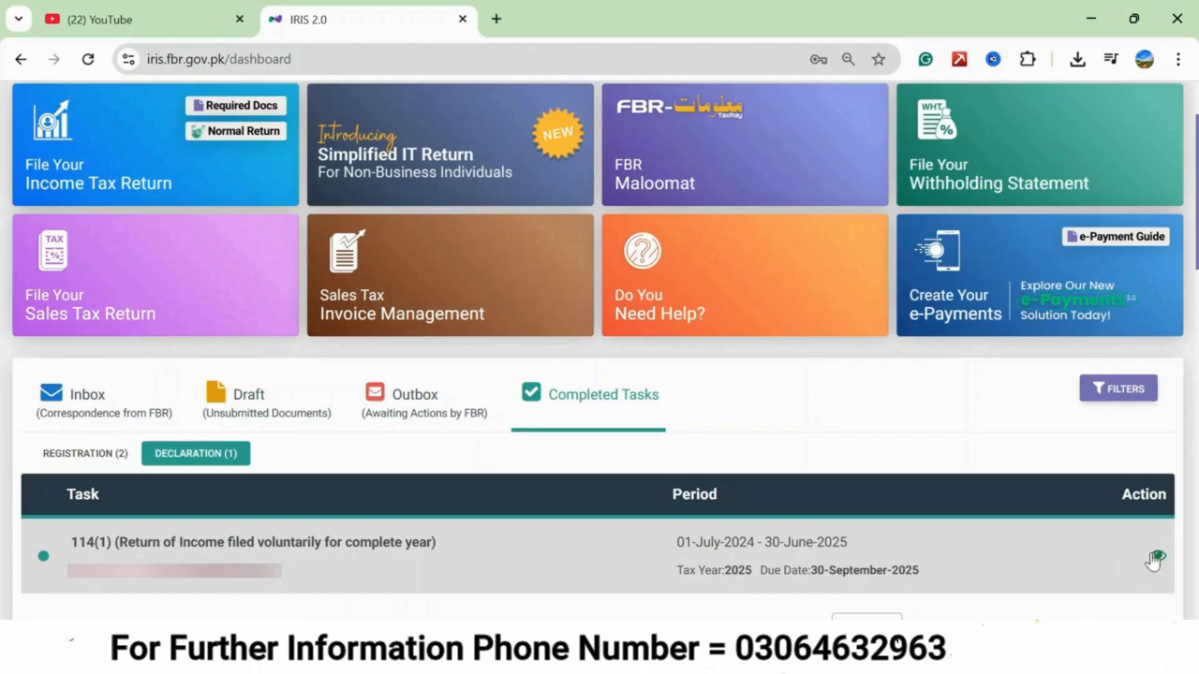
click(1158, 559)
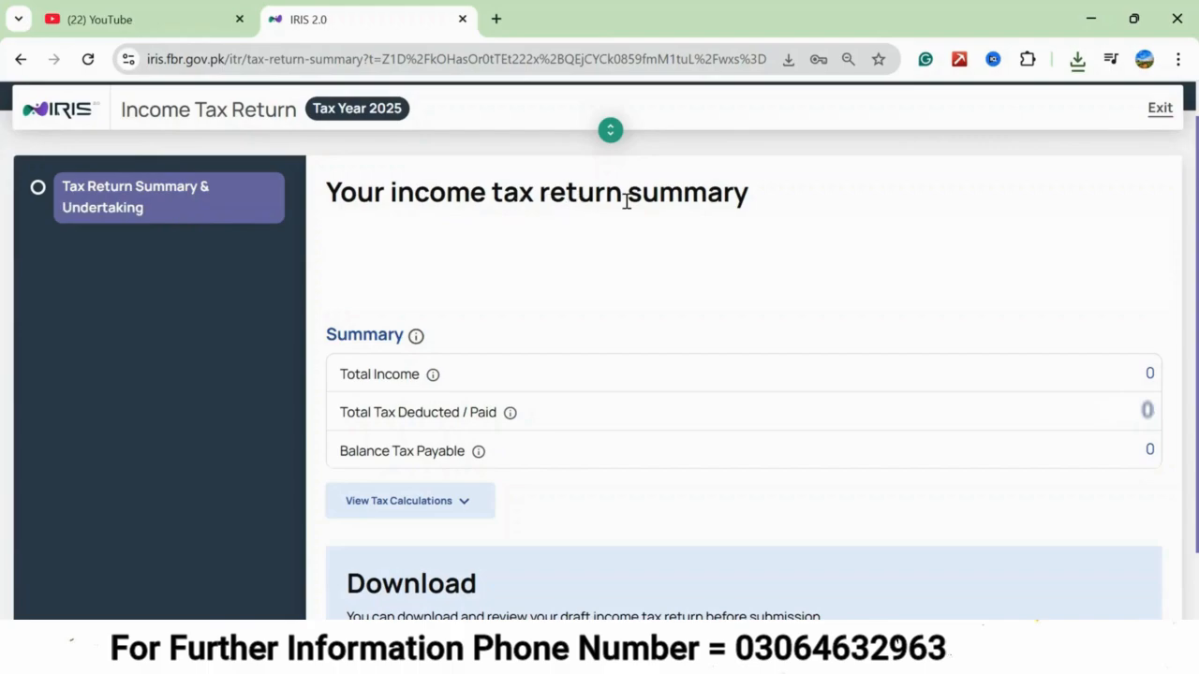
scroll(627, 198, down, 1)
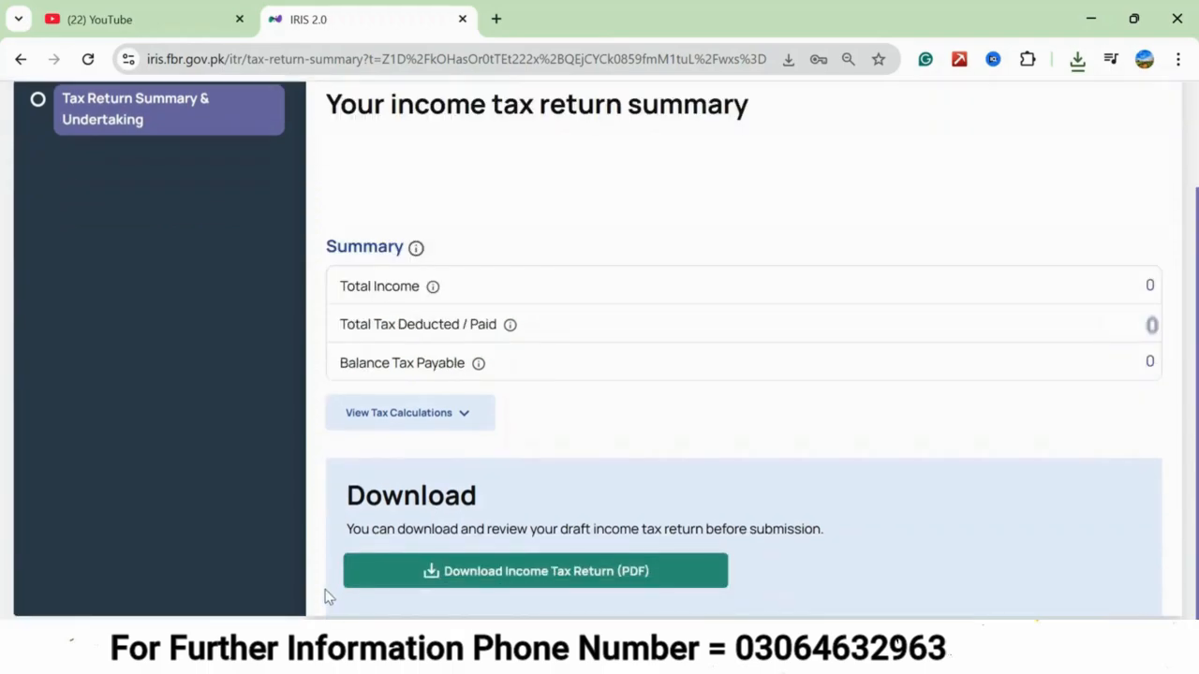
click(536, 571)
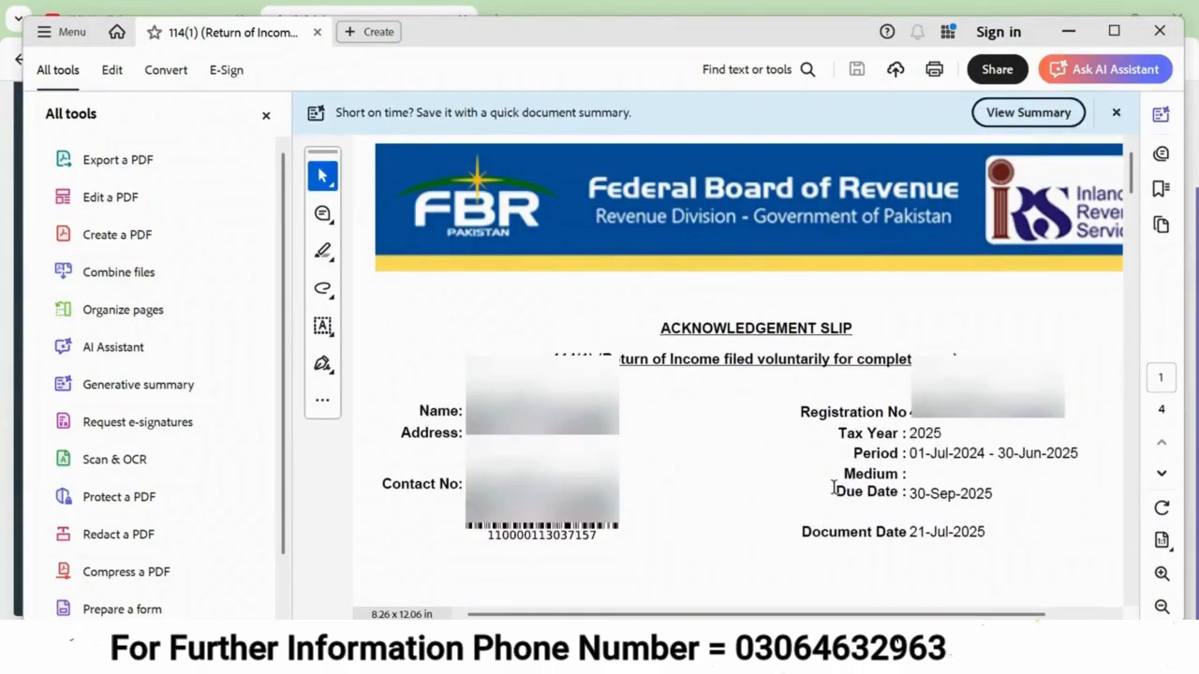